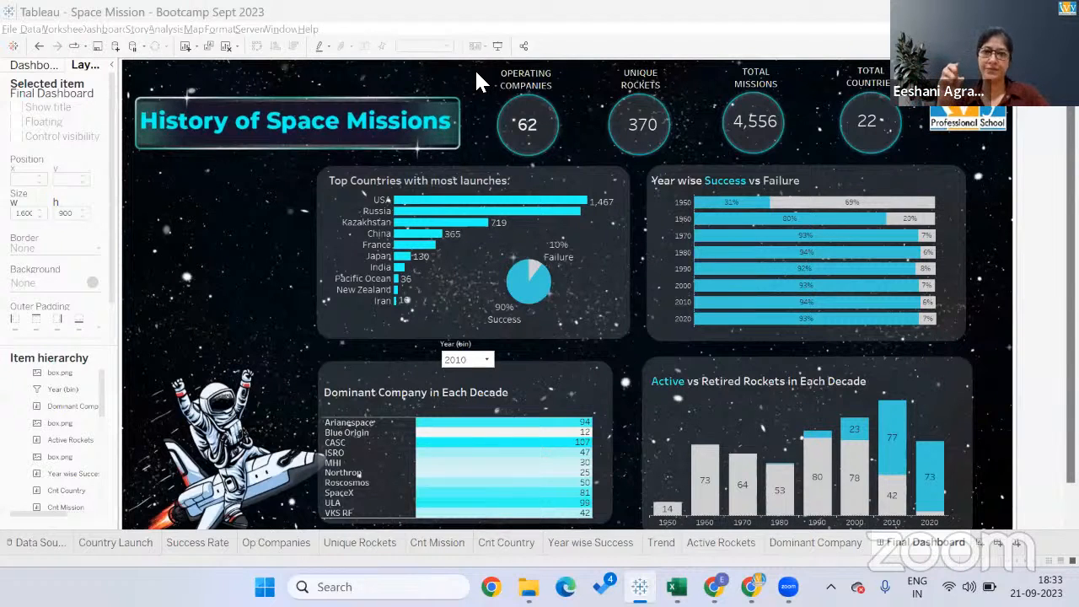
click(545, 97)
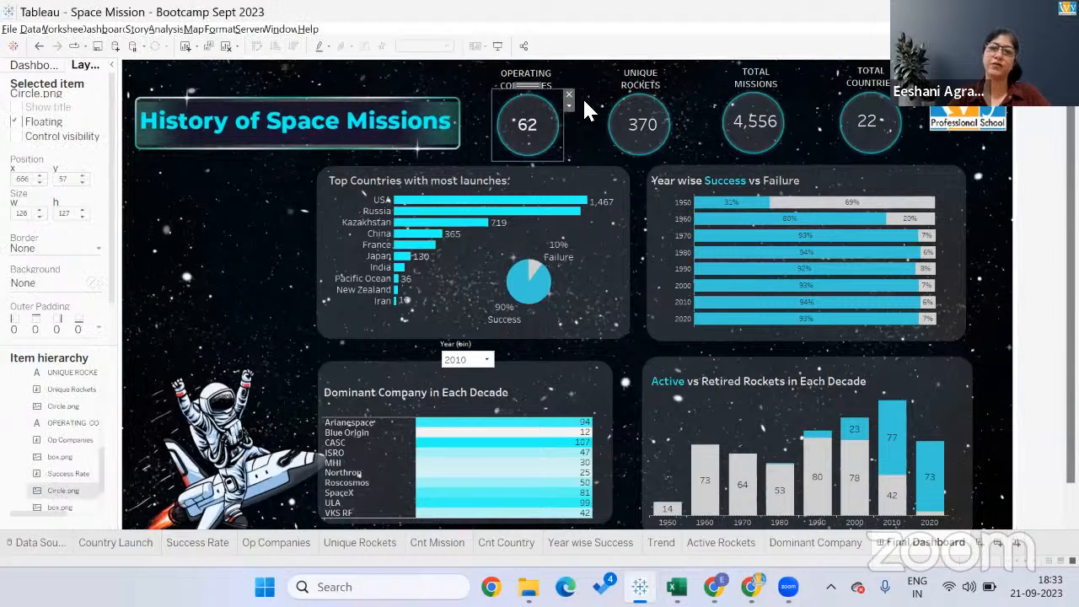
click(744, 167)
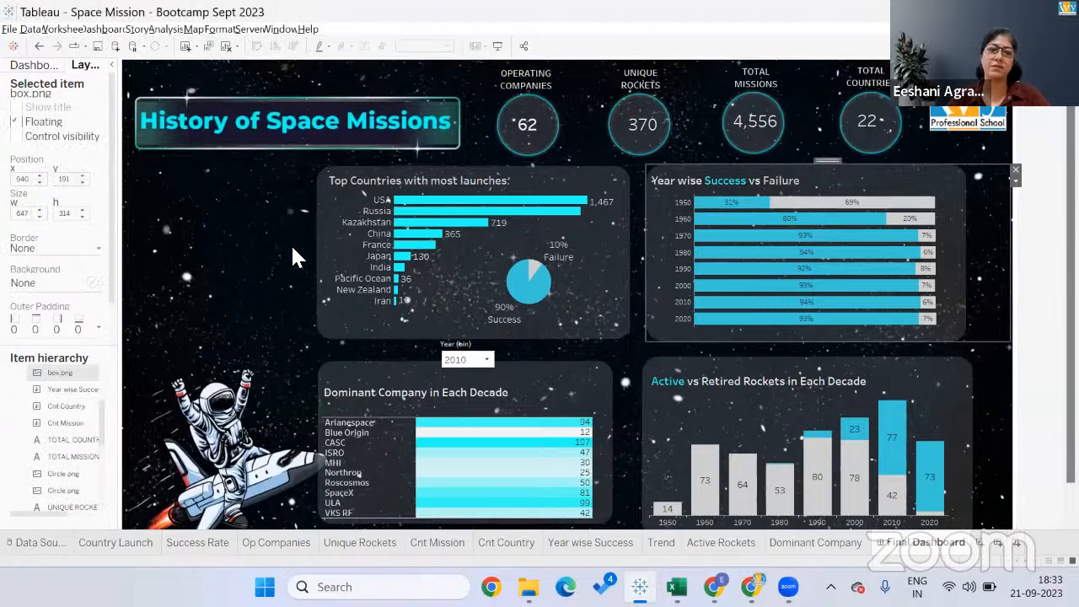
click(267, 247)
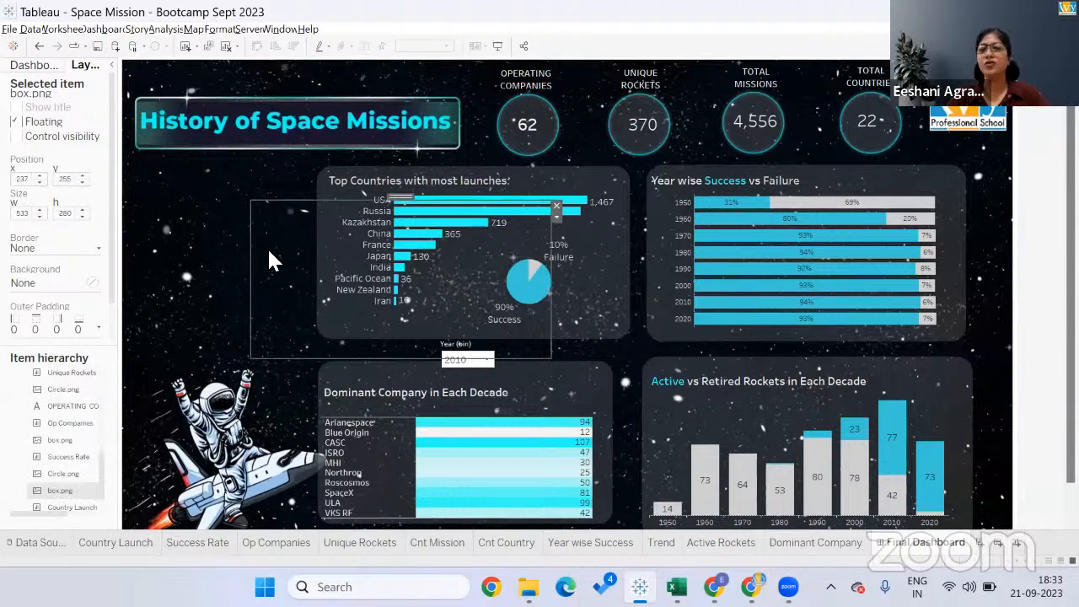
click(217, 202)
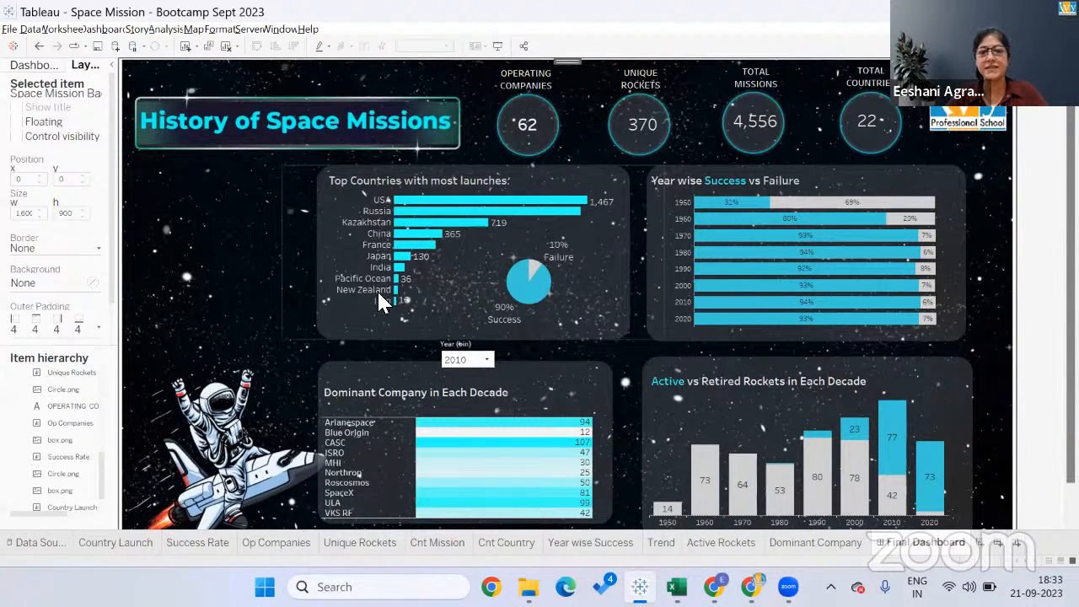
Switch to Google Drive in Chrome, copy the sharing link of the BootCamp - Space Mission folder and finish sharing.
click(713, 586)
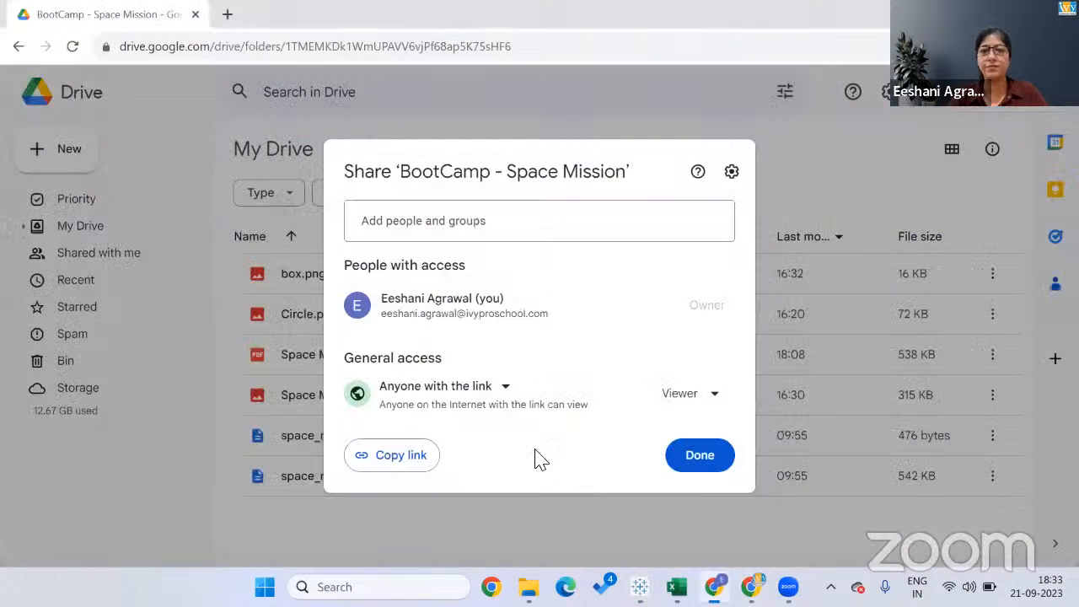
click(413, 459)
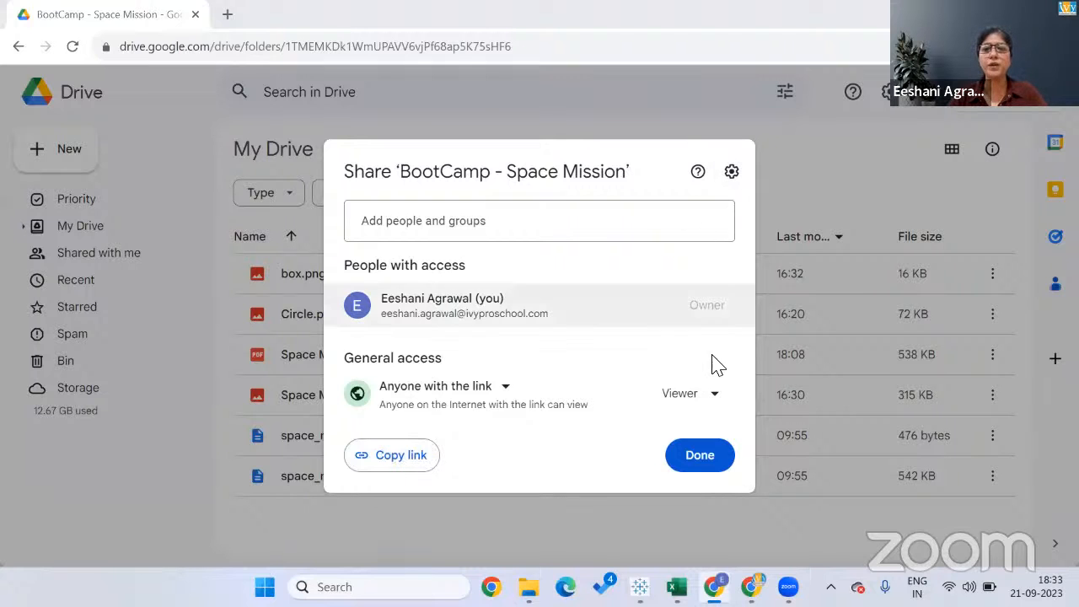
click(702, 465)
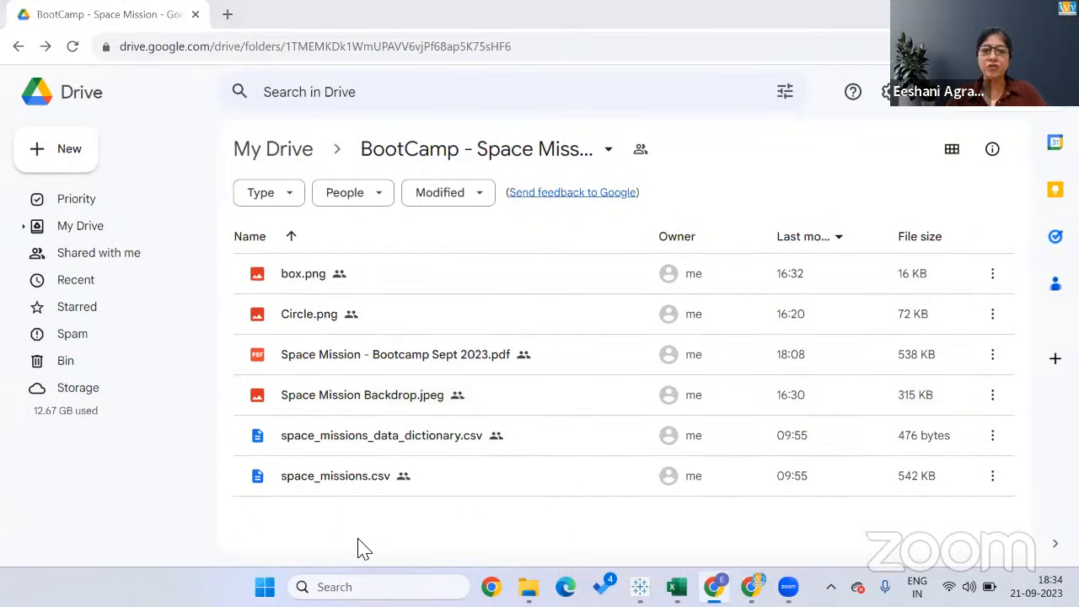
Launch Word and create a blank document.
key(alt+Tab)
key(alt+Tab)
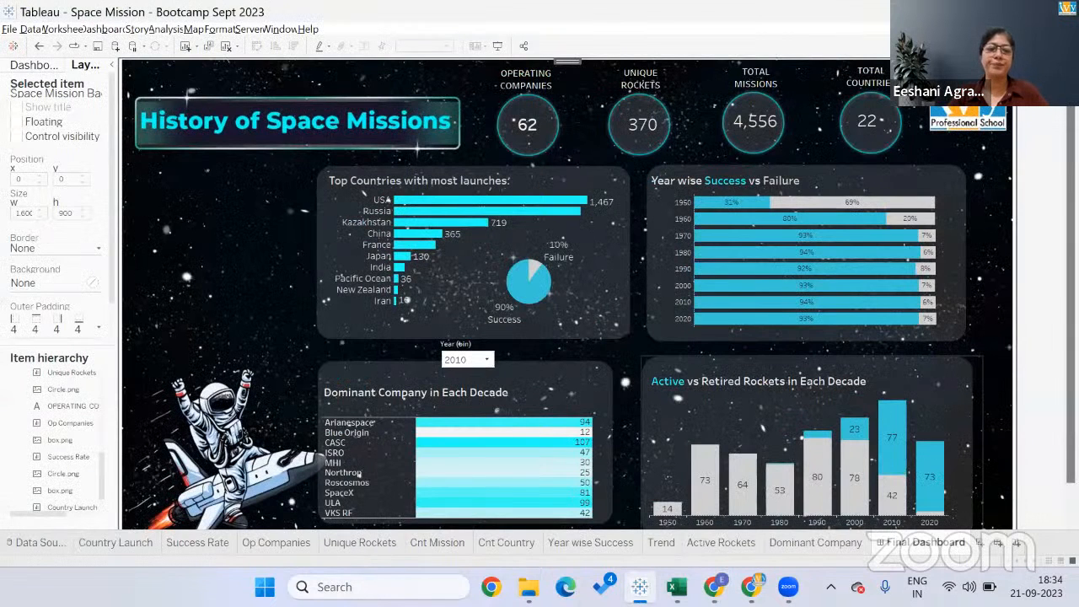
click(364, 587)
text(word)
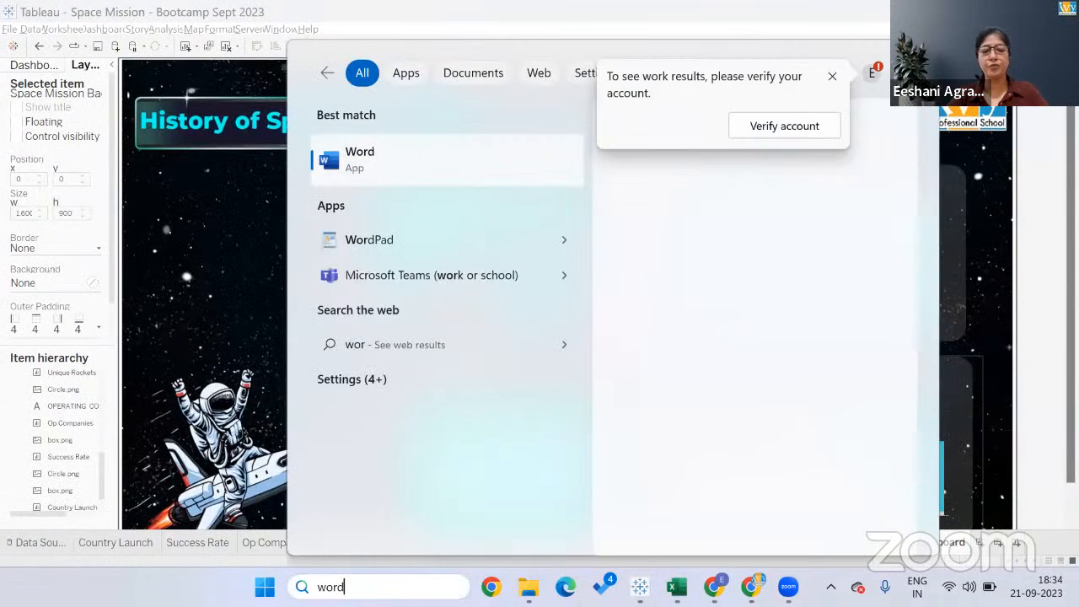
click(400, 175)
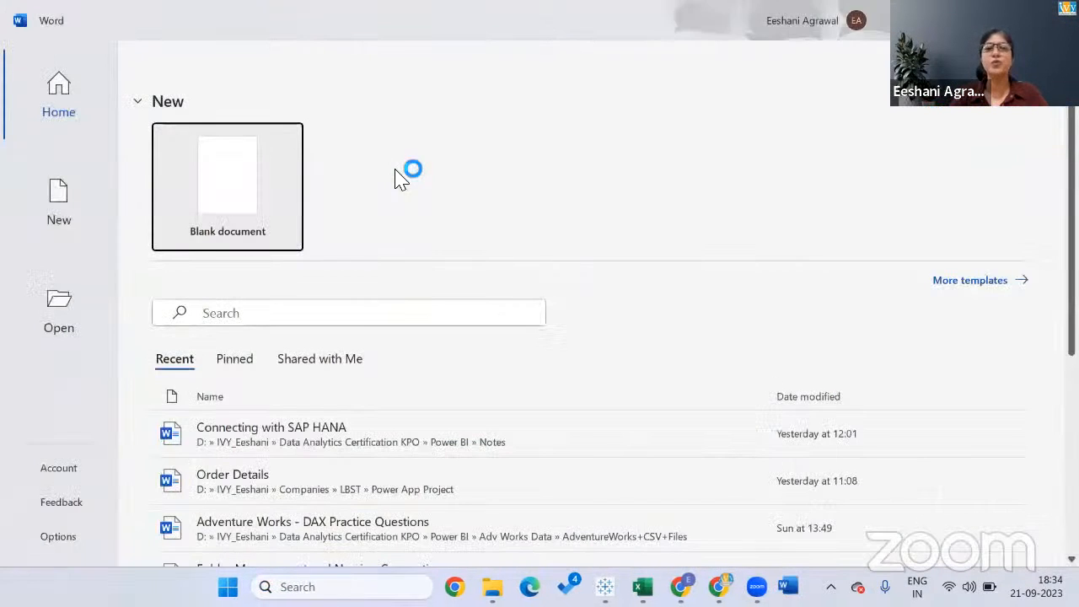
click(278, 193)
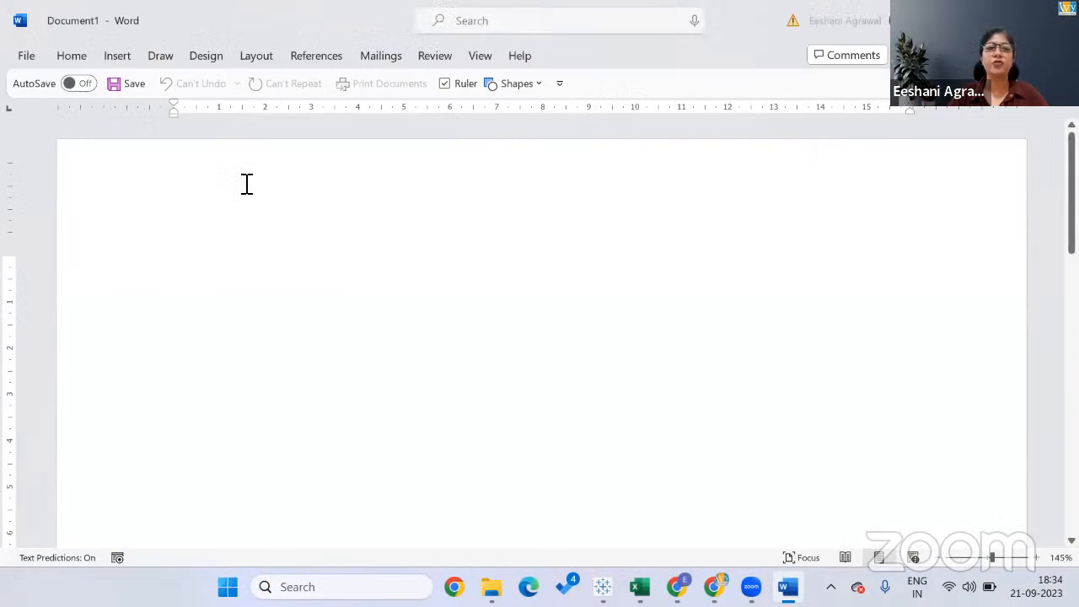
Start a numbered list with "Connecting with data" and "Basic Data transform" as its first two items.
text(1. CO)
key(BackSpace)
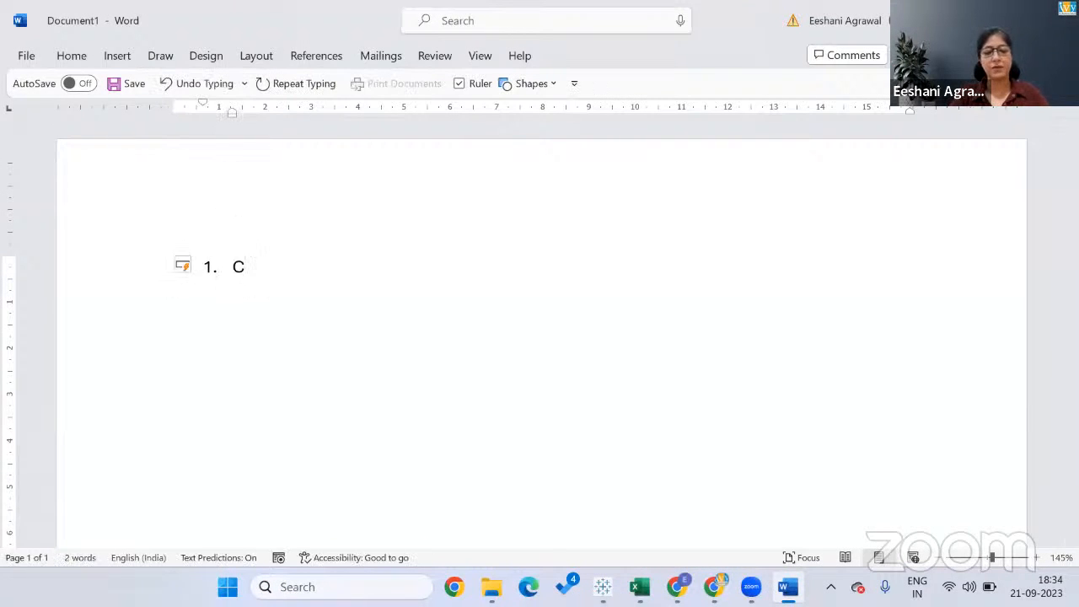
text(onnecting with data)
key(Return)
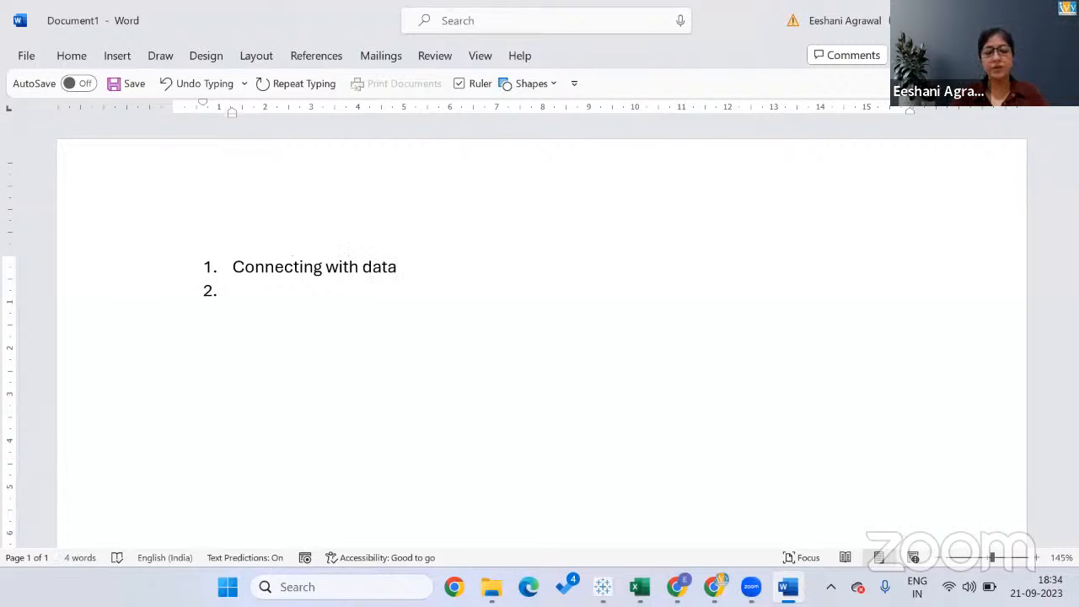
text(Cr)
key(BackSpace)
key(BackSpace)
text(Basic )
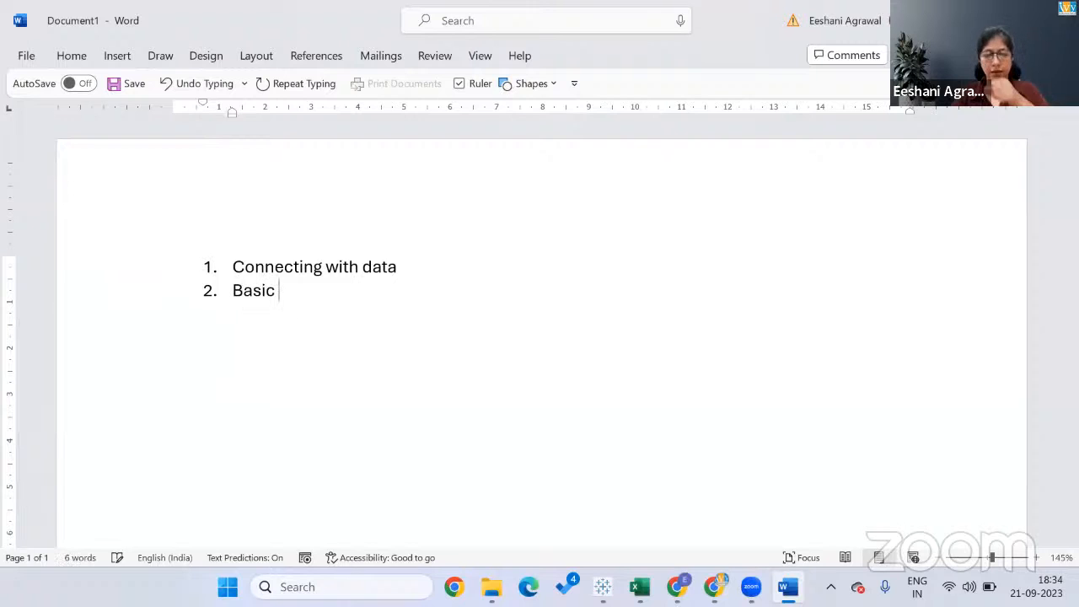
text(Data transform)
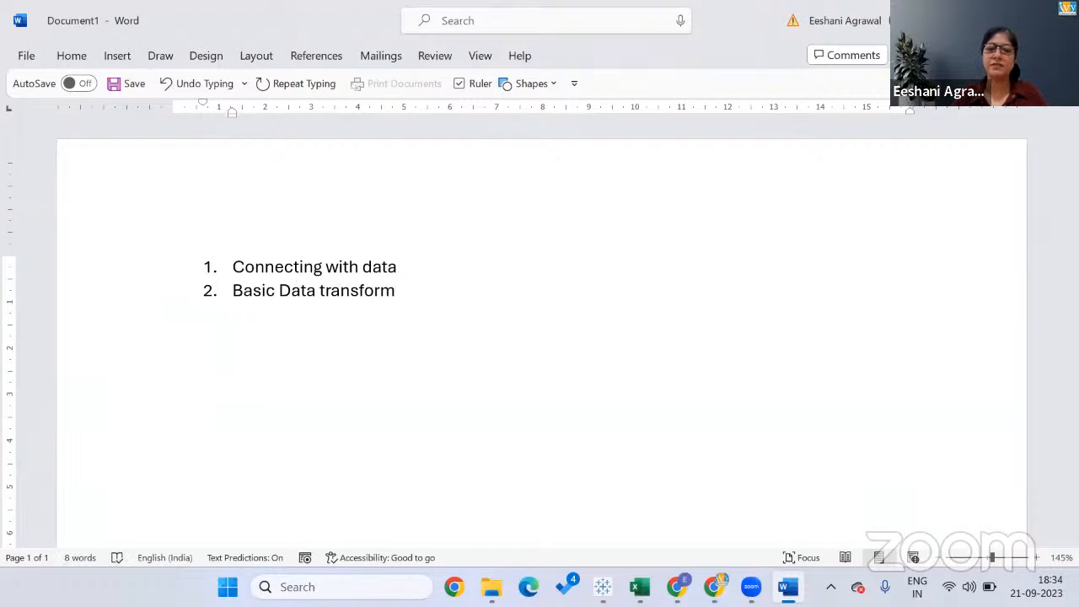
key(Return)
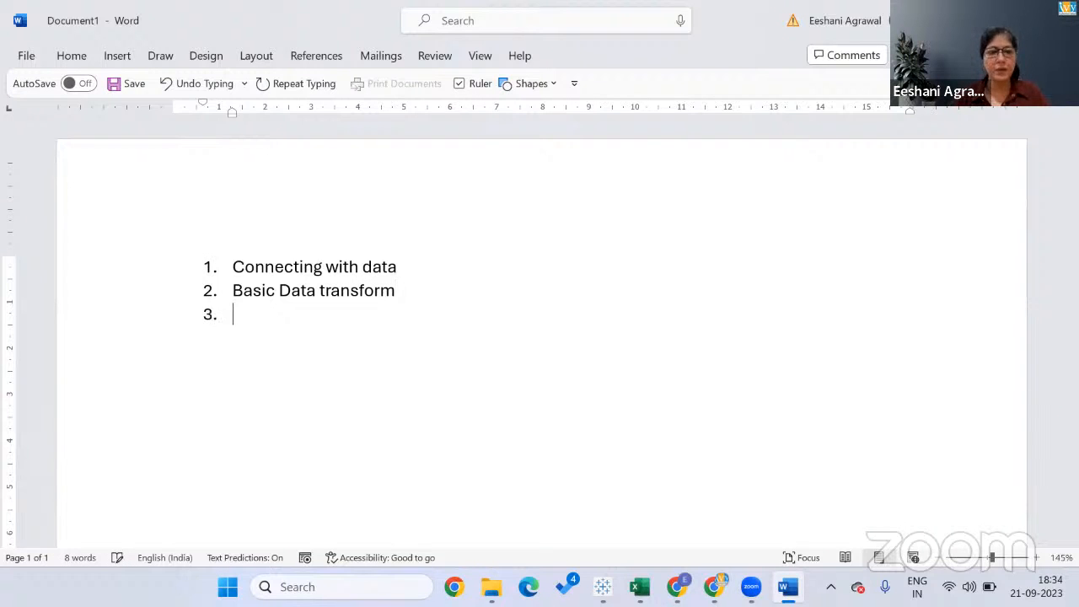
Add "Create Visuals in Tableau" and "Grouping" as the third and fourth items of the numbered list.
text(Create F)
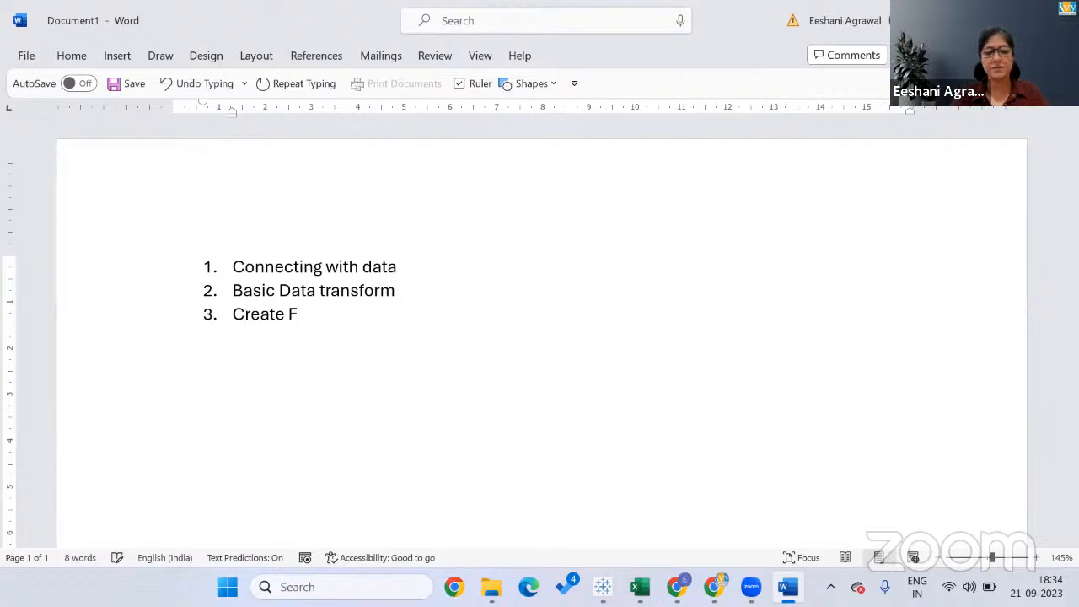
key(BackSpace)
text(Visuals in Tableau)
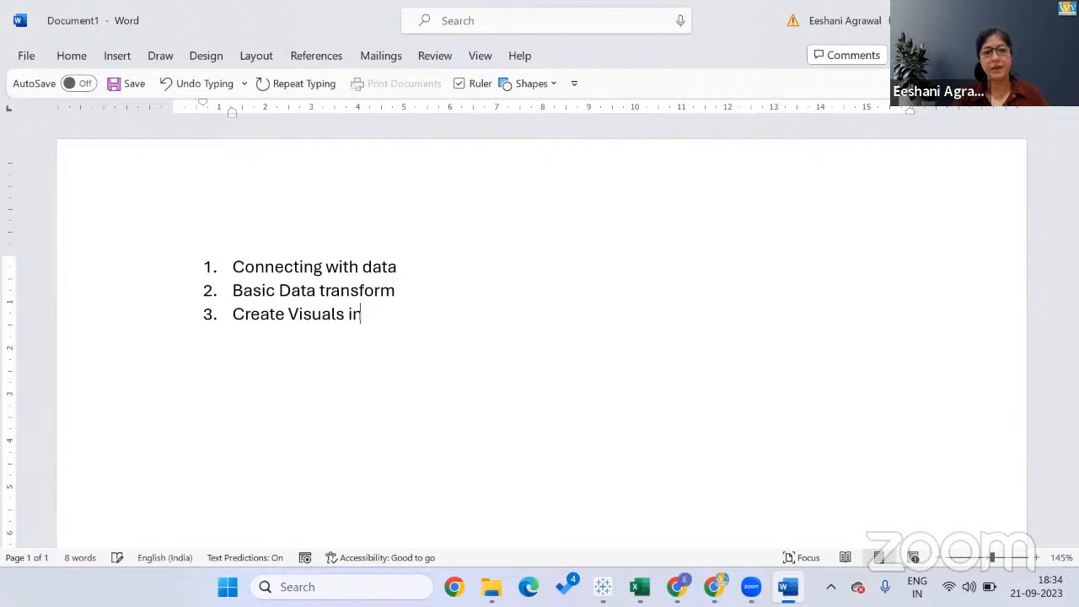
key(Return)
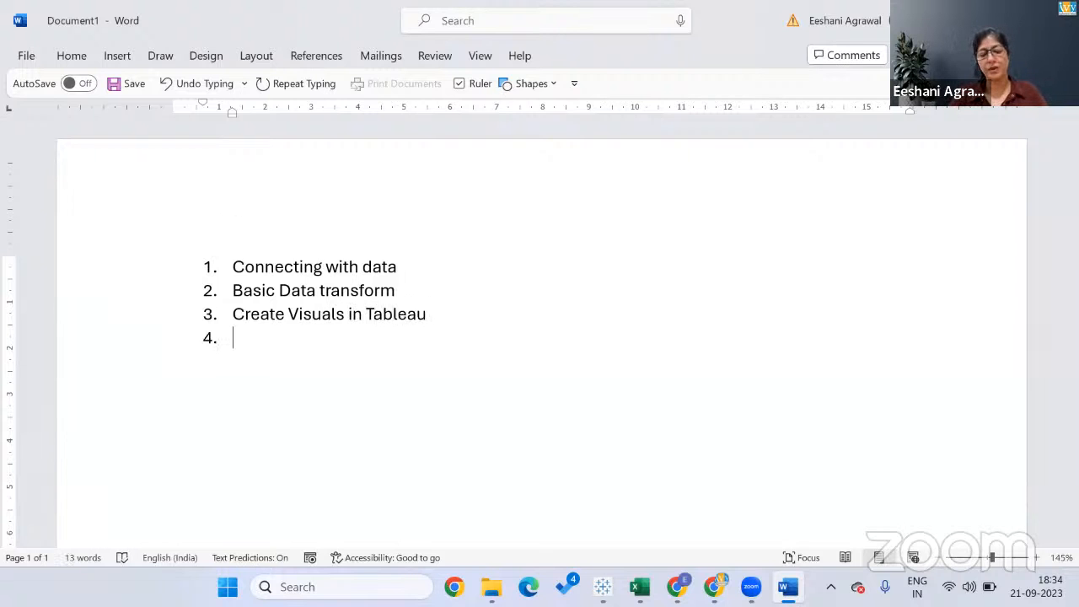
text(Grouping)
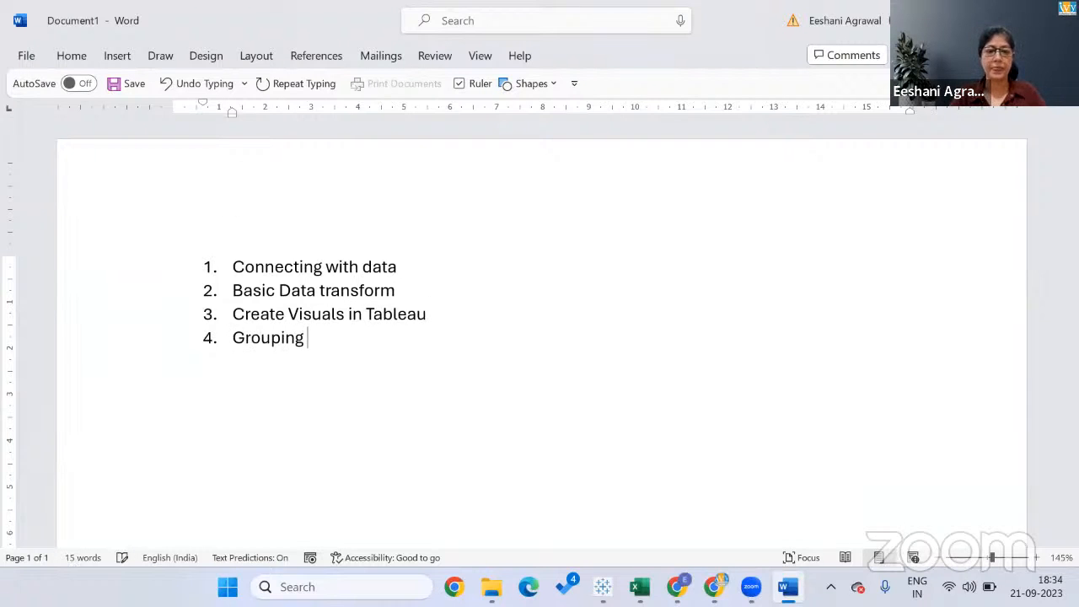
key(Return)
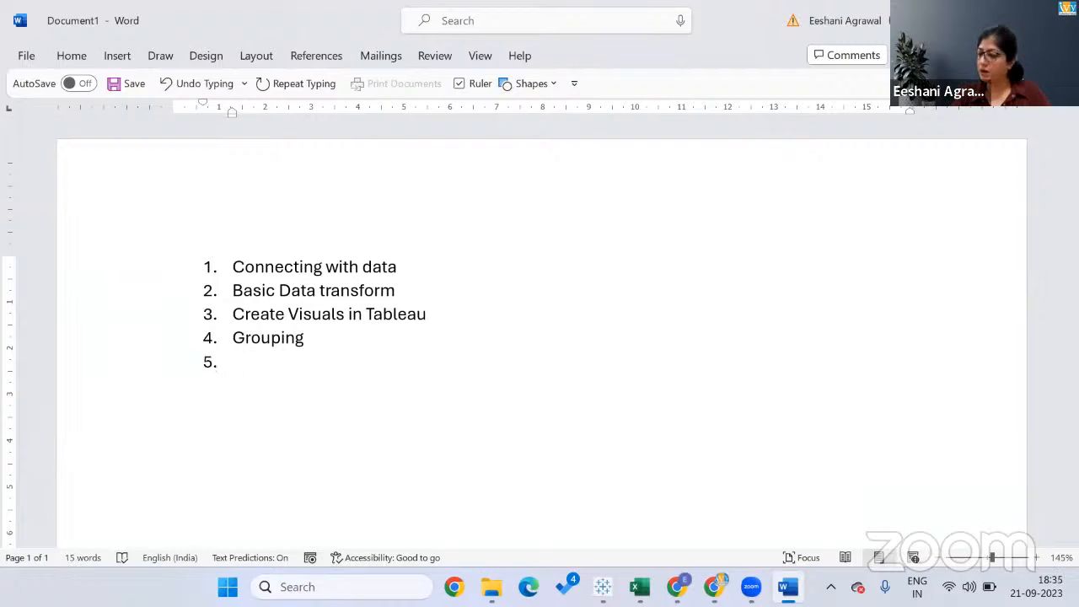
Add "Create KPI Card" and "Calculated field" as the fifth and sixth items of the numbered list.
text(Cre)
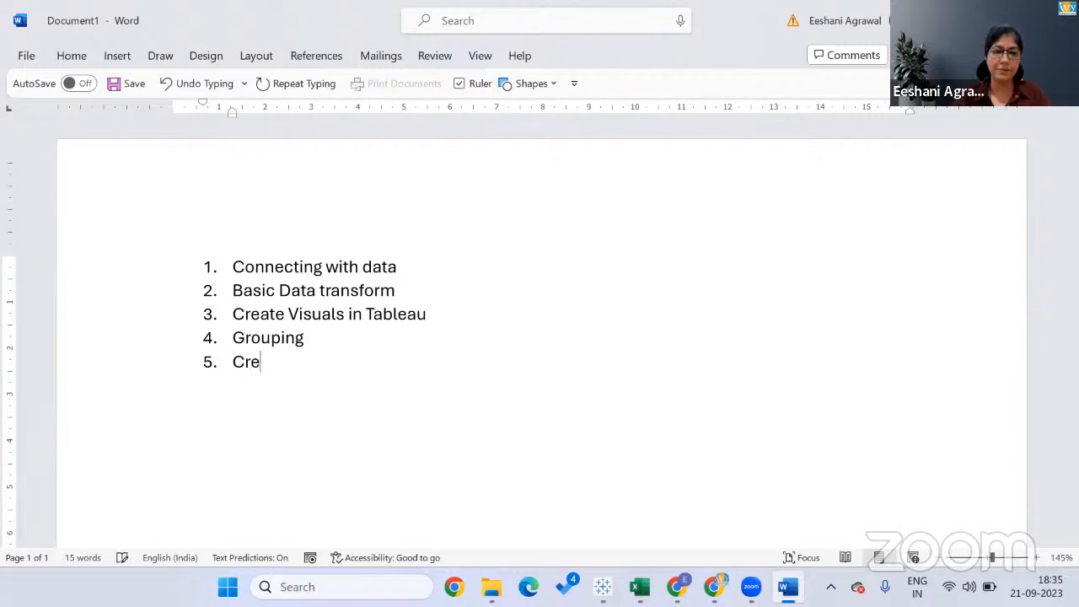
text(ate KPI Card)
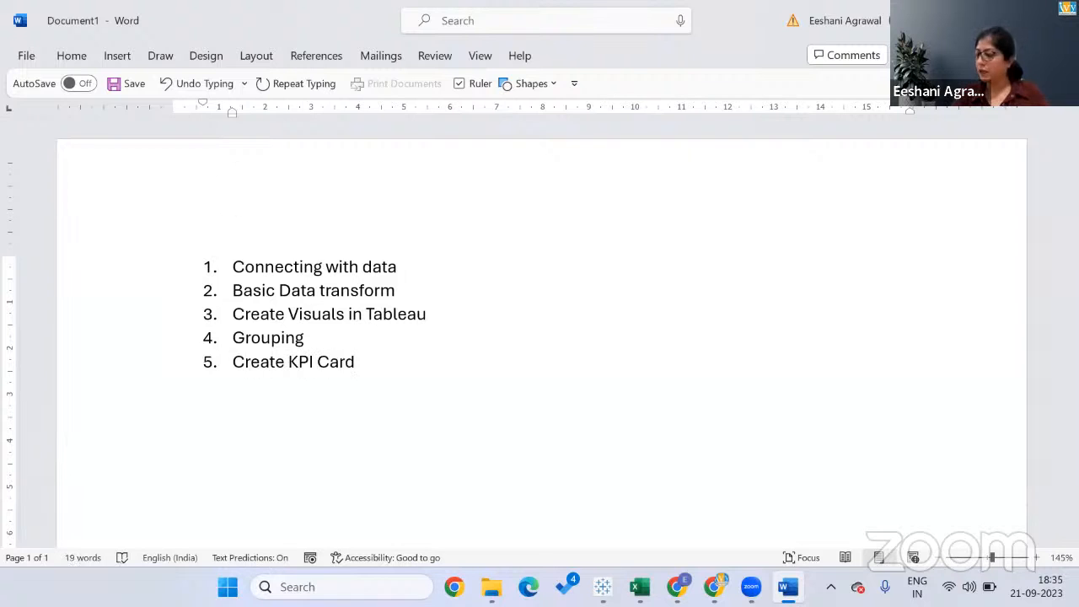
key(Return)
text(Ca)
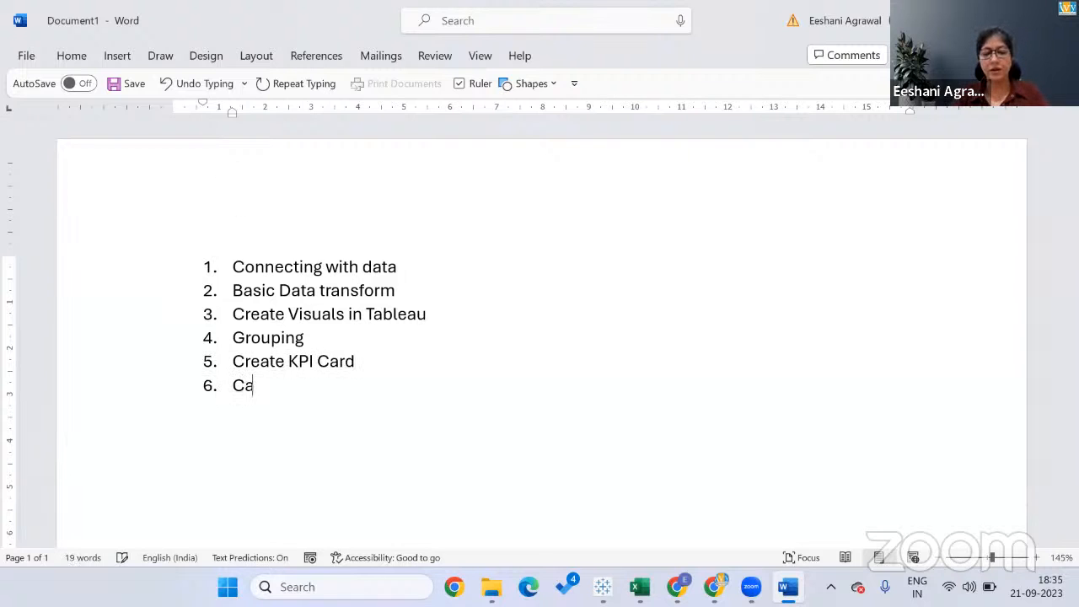
text(lculated field)
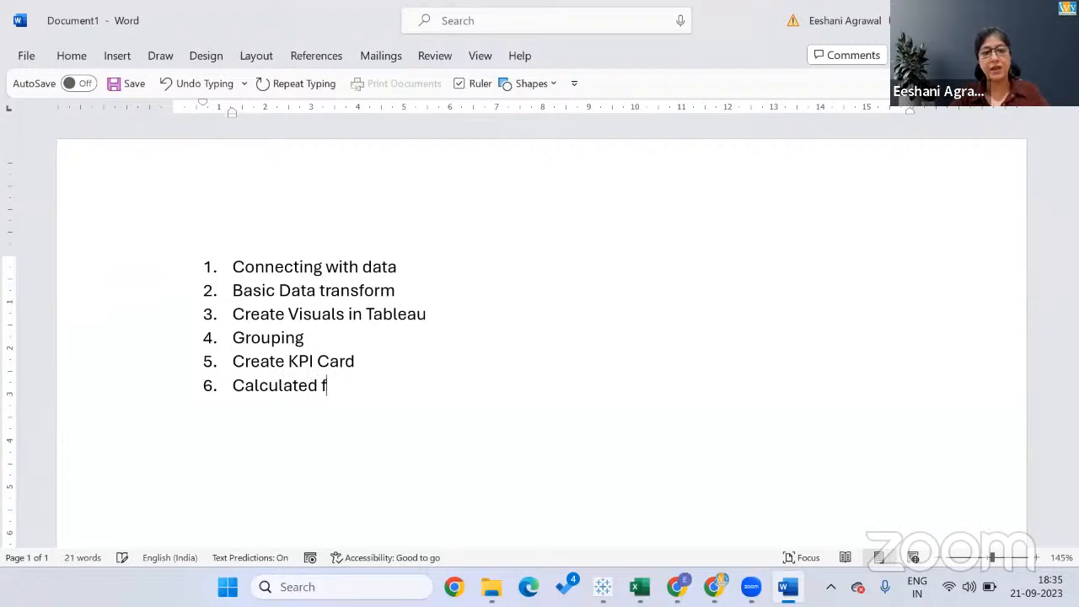
key(Return)
Complete the numbered list with the items "Bins", "Table Calculation" and "Design dashboard".
text(Bins)
key(Return)
text(Tablea)
key(BackSpace)
key(BackSpace)
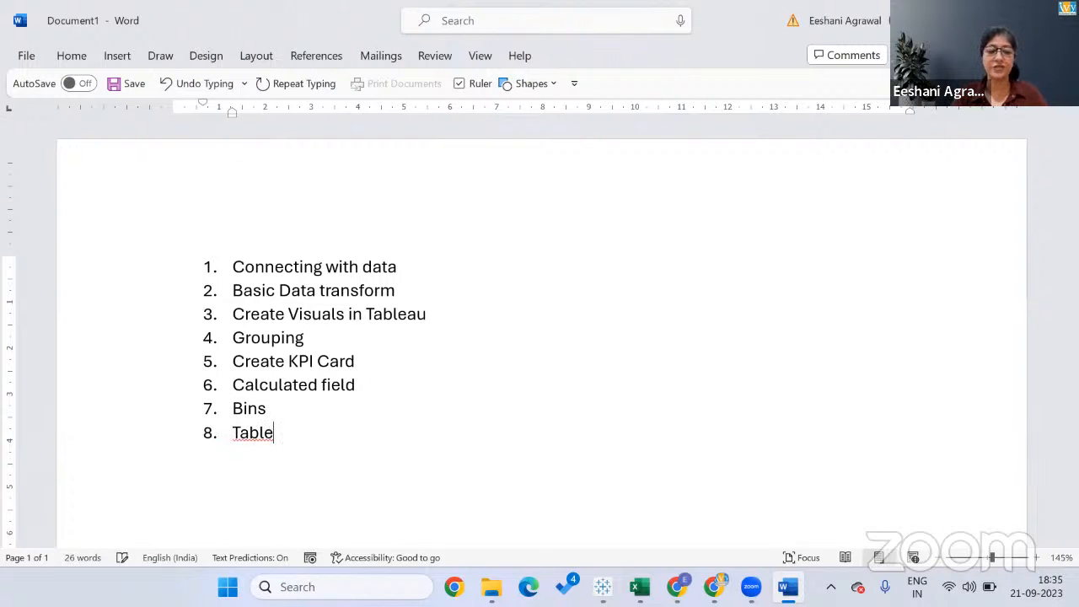
text(Calculation)
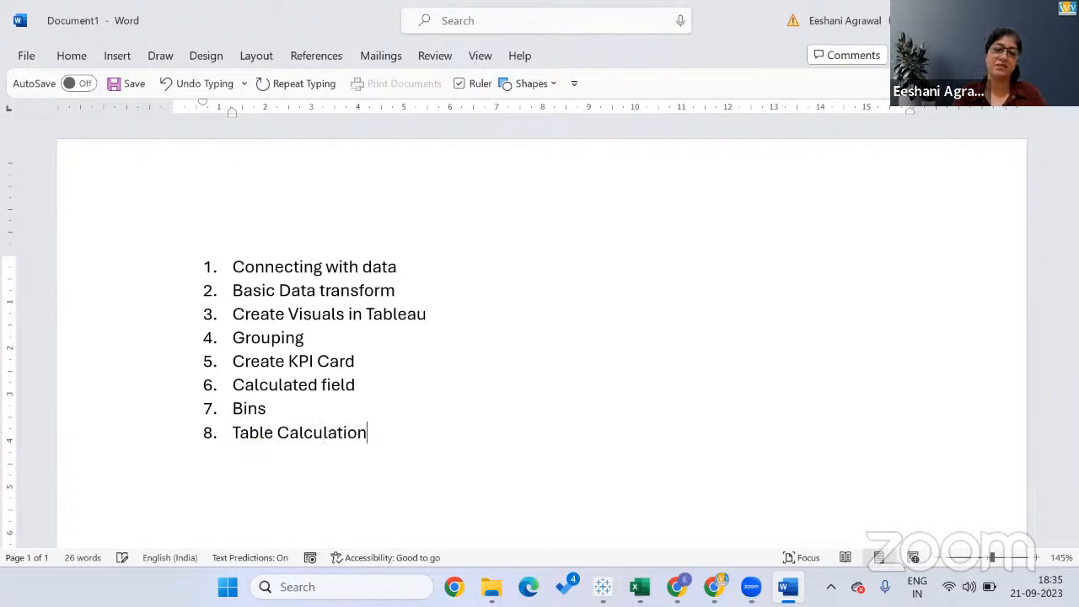
key(Return)
text(De)
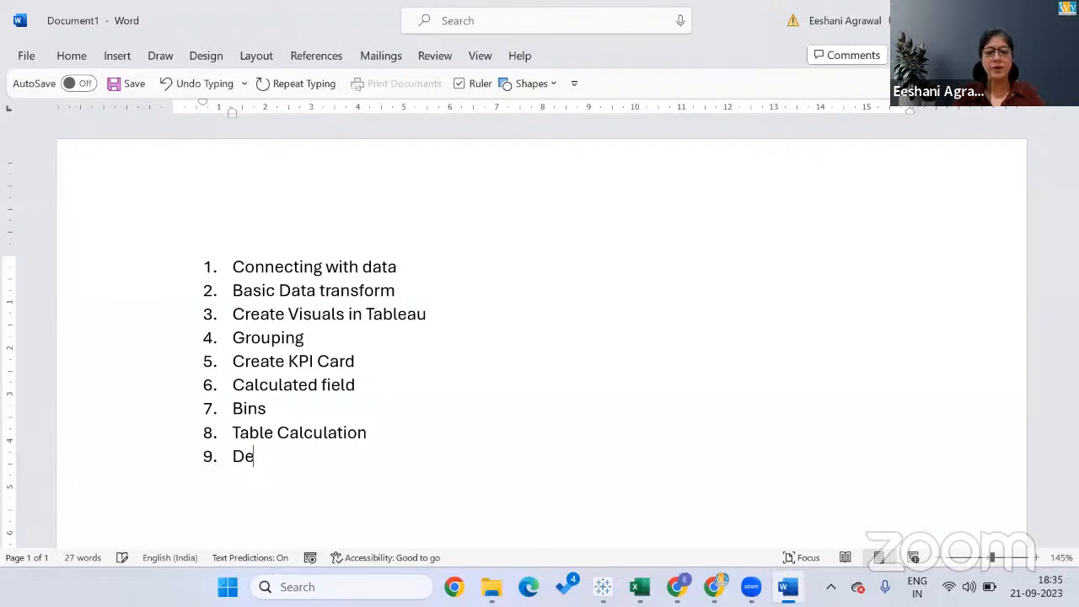
text(sign dashboard)
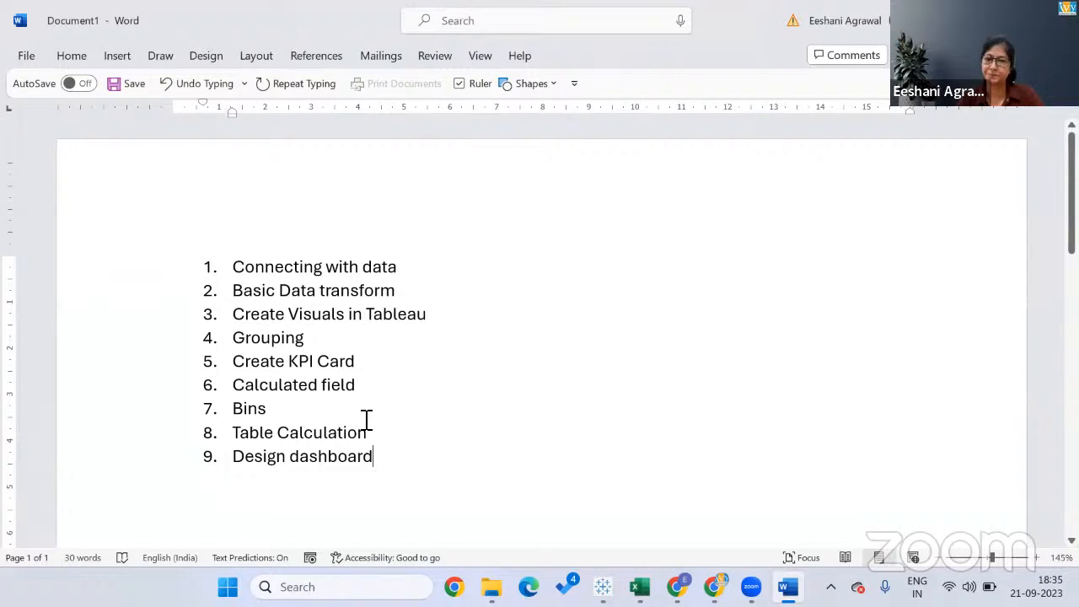
Launch a new Tableau session.
click(304, 586)
text(tabl)
click(337, 176)
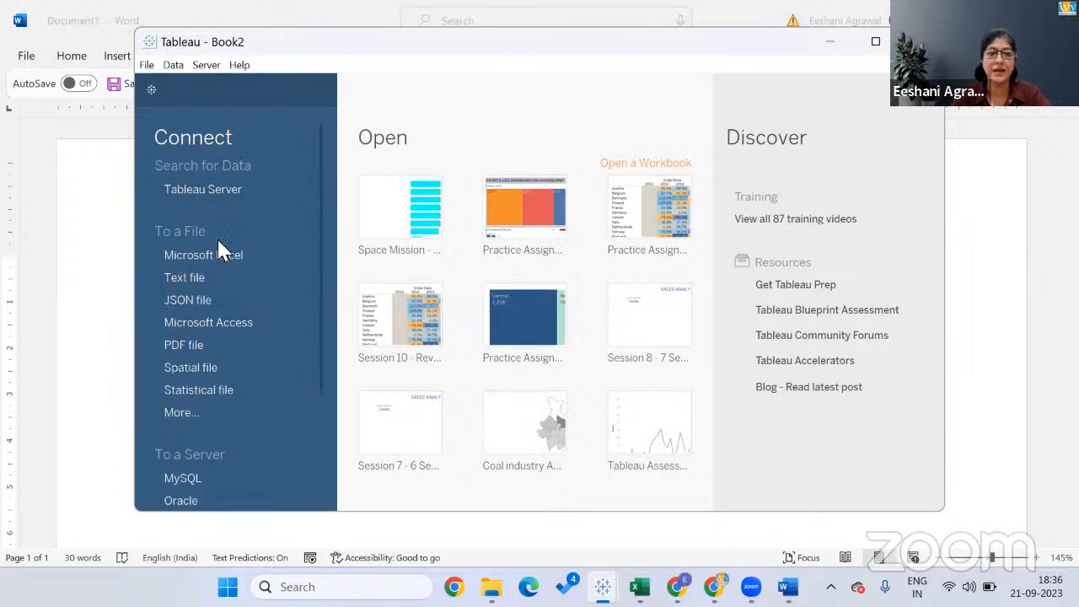
Connect to the space_missions text file as the data source and maximize the Tableau window.
click(185, 285)
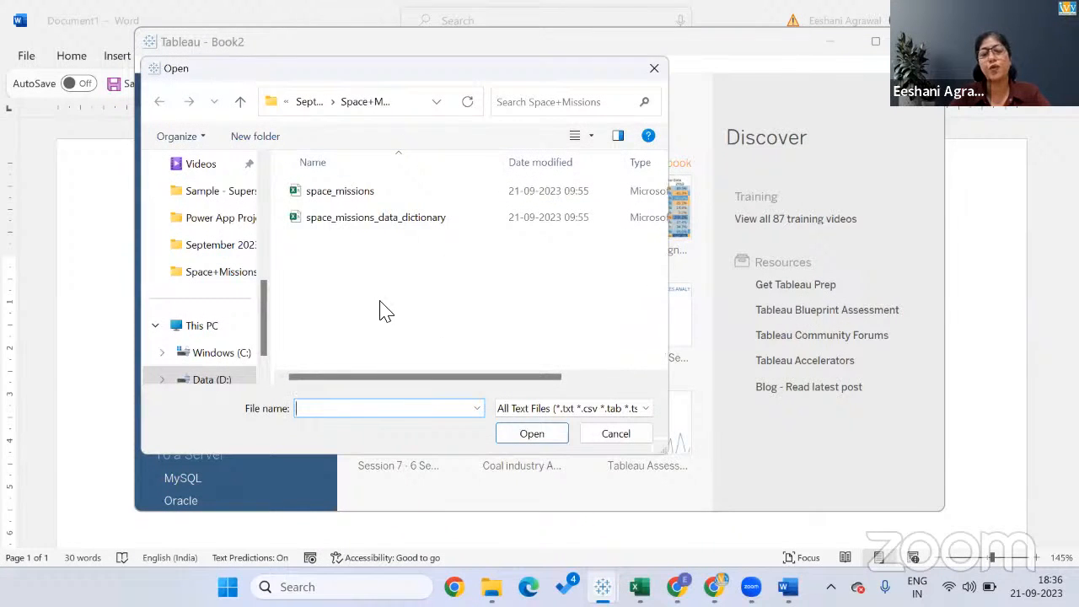
click(353, 194)
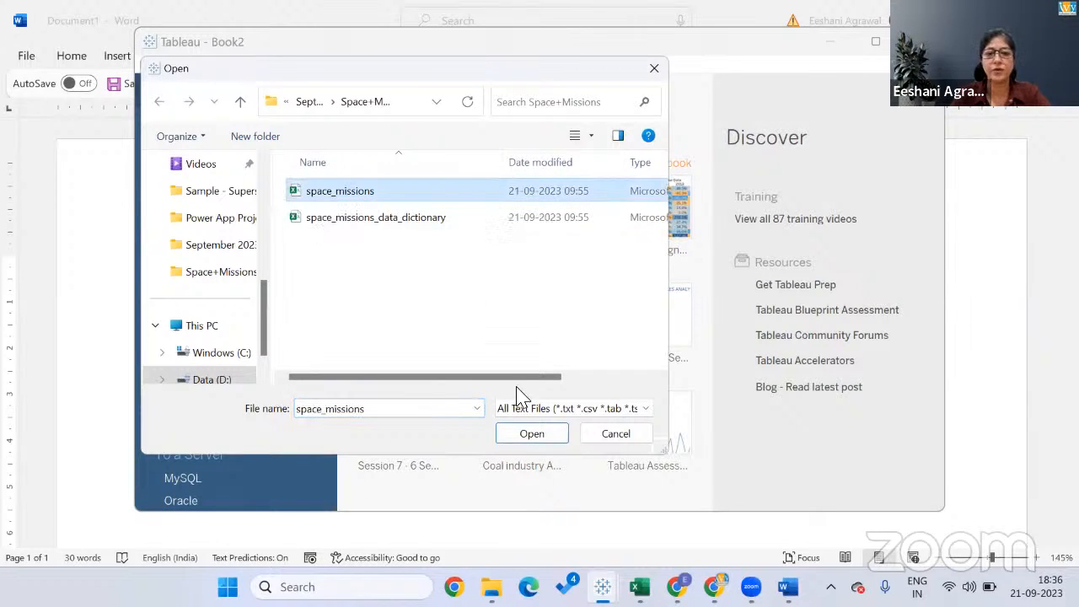
click(526, 440)
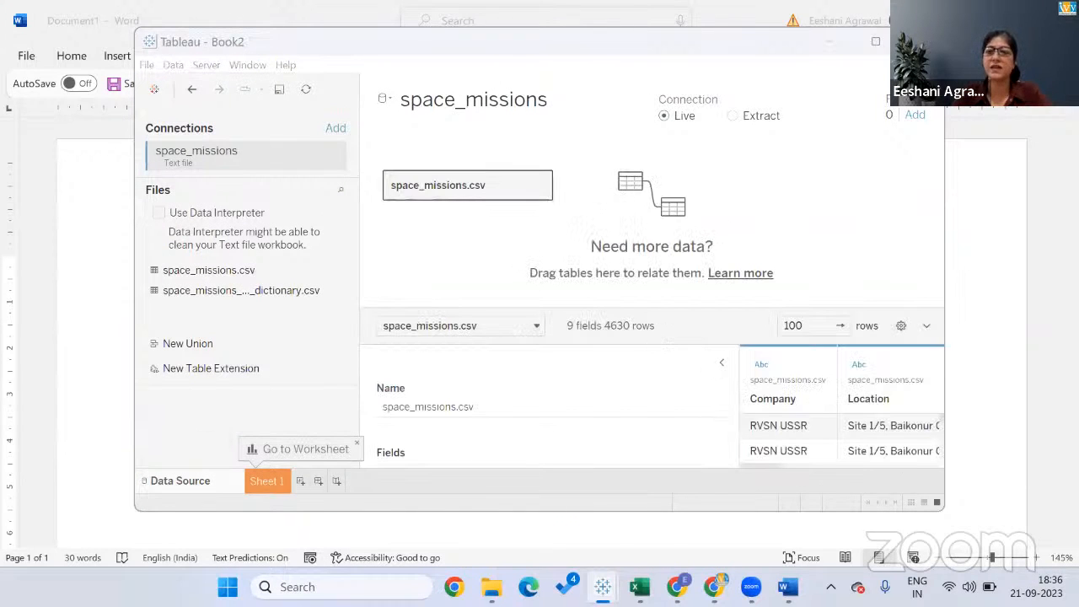
click(874, 41)
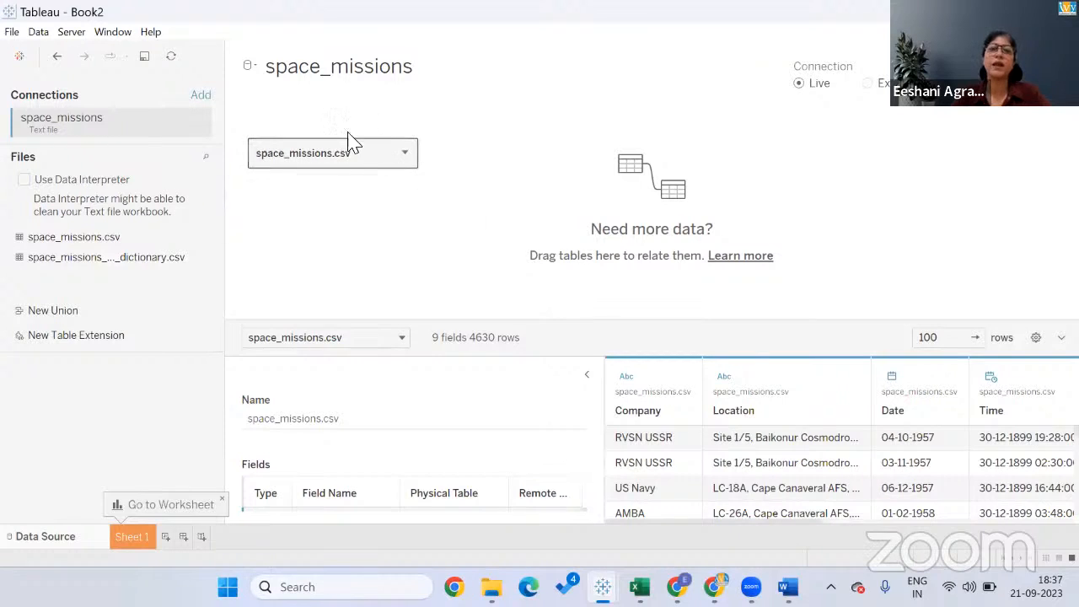
Remove the space_missions.csv table from the data source canvas and place it back on the canvas.
click(404, 157)
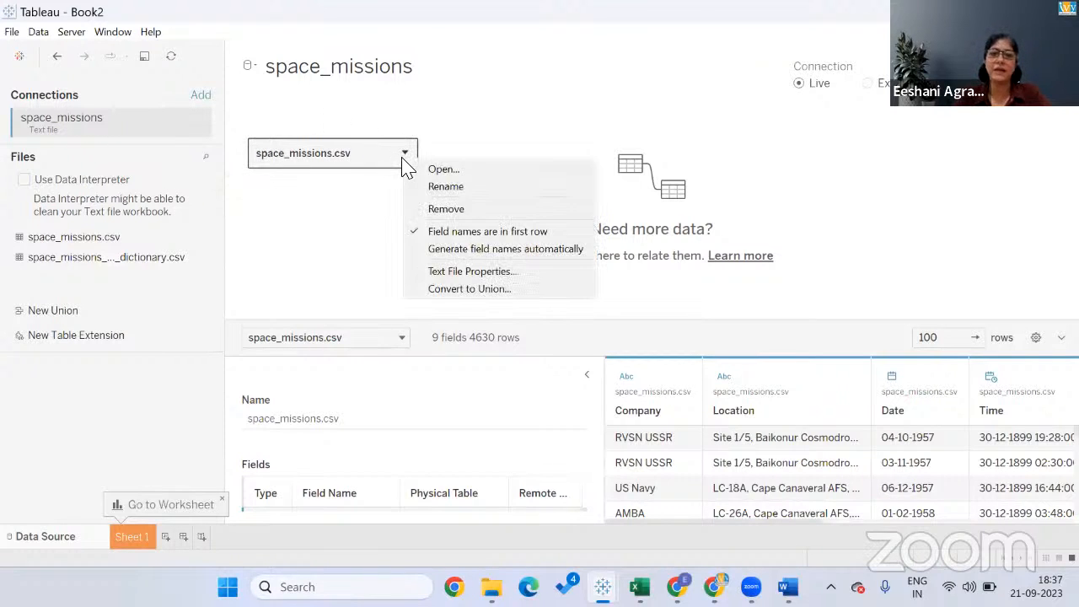
click(438, 214)
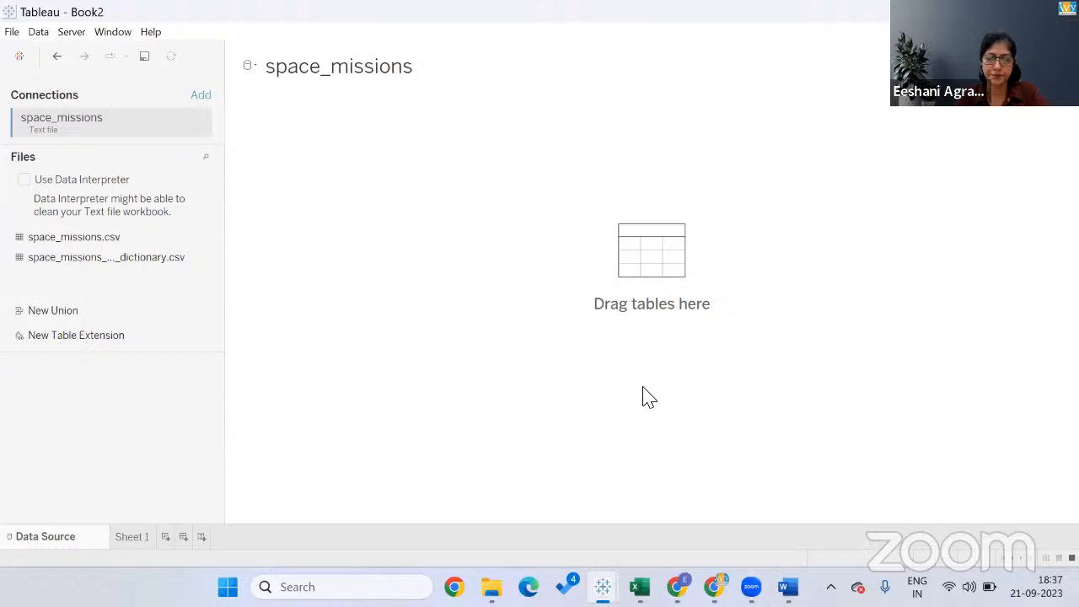
drag(77, 245, 84, 247)
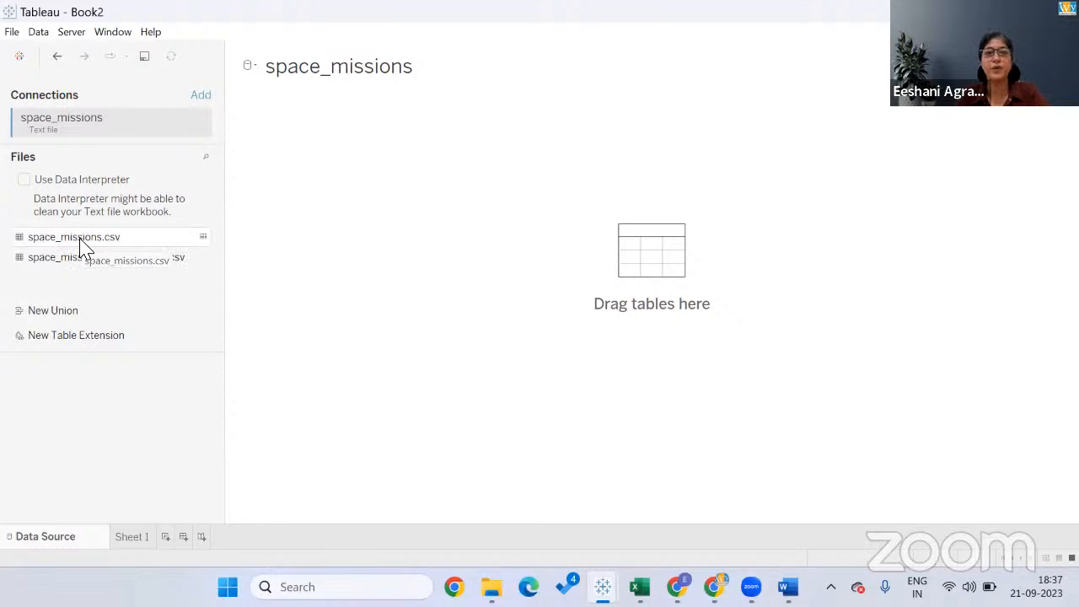
drag(81, 245, 81, 244)
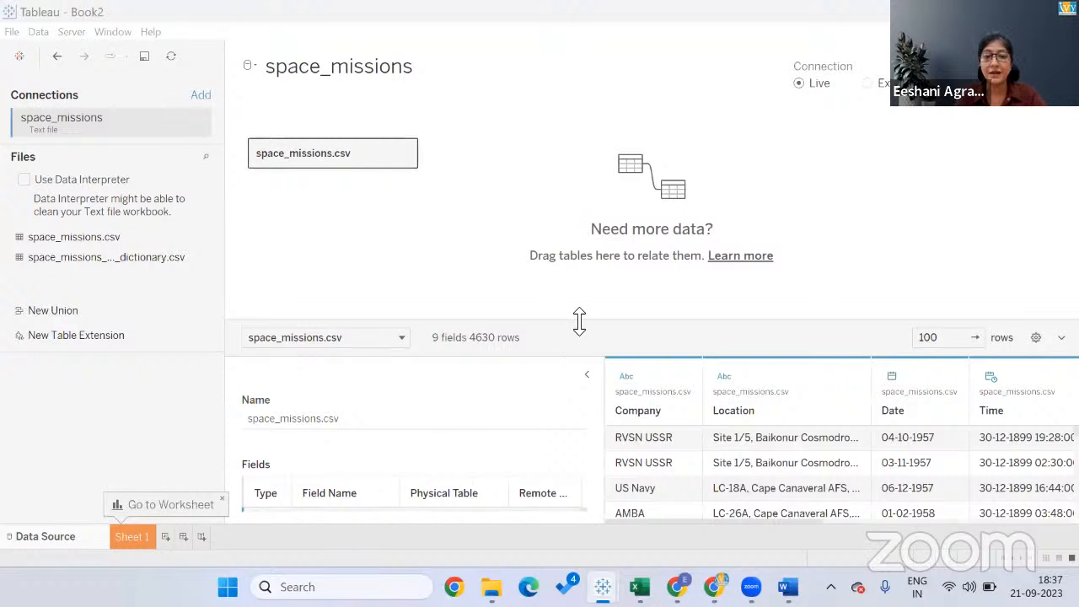
Enlarge the data preview area, look through the table's field list, and collapse the table details.
drag(577, 320, 585, 200)
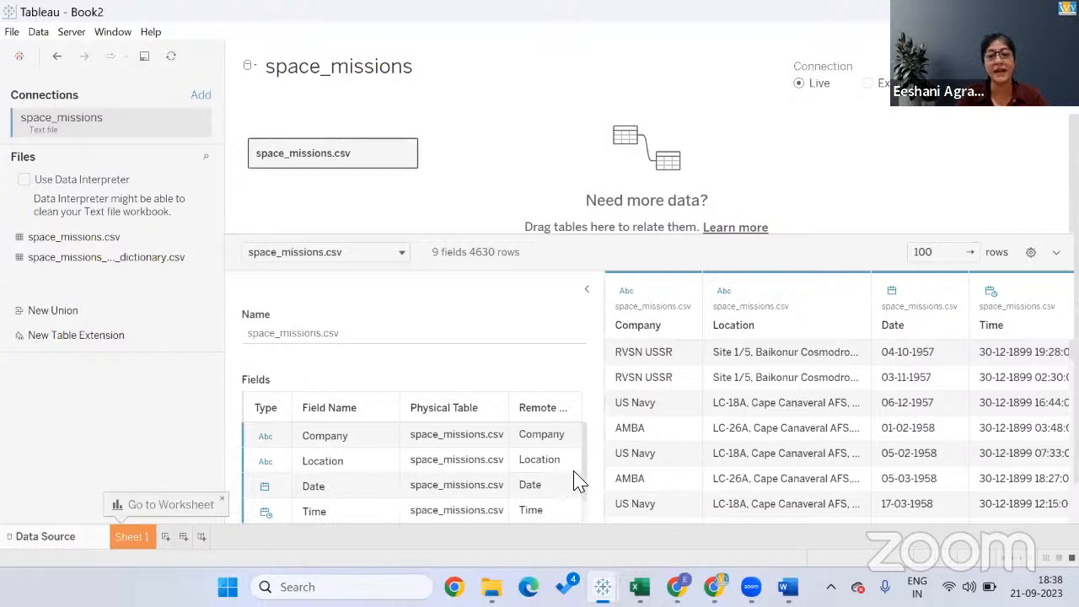
drag(585, 472, 585, 515)
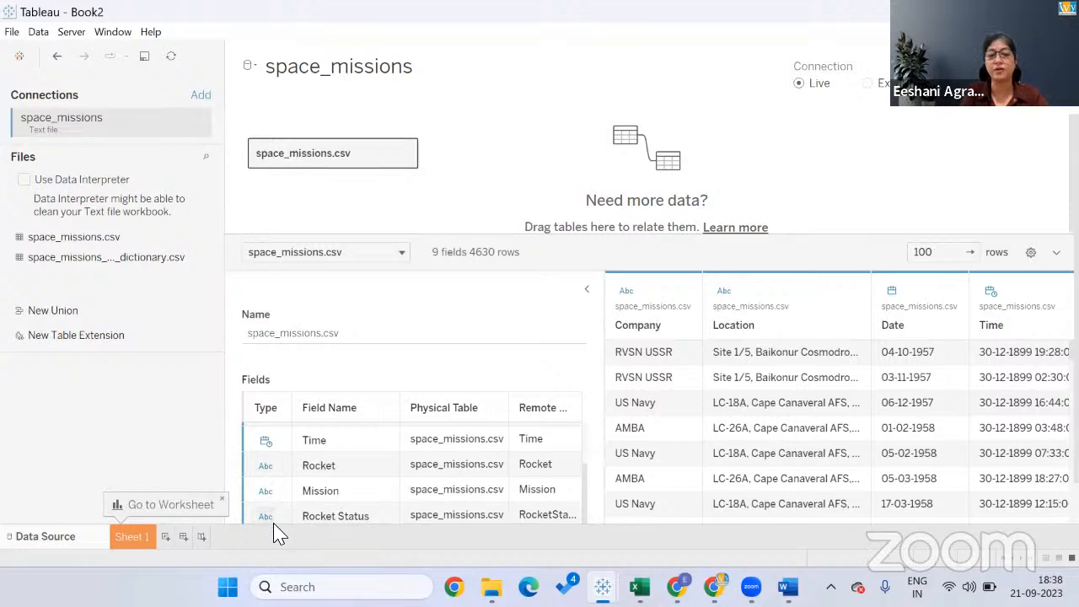
drag(581, 481, 577, 529)
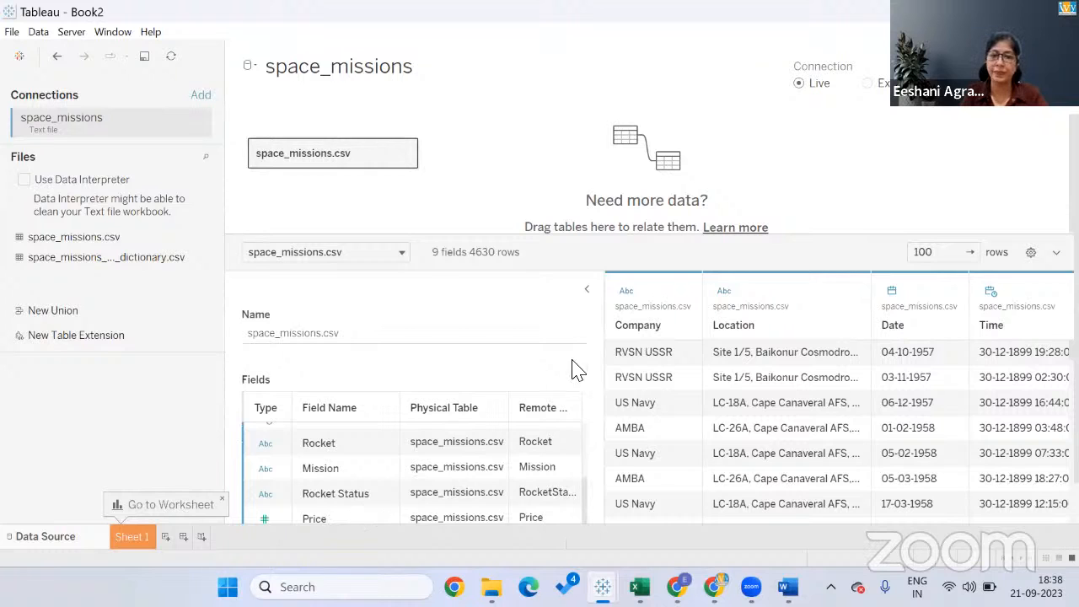
click(586, 289)
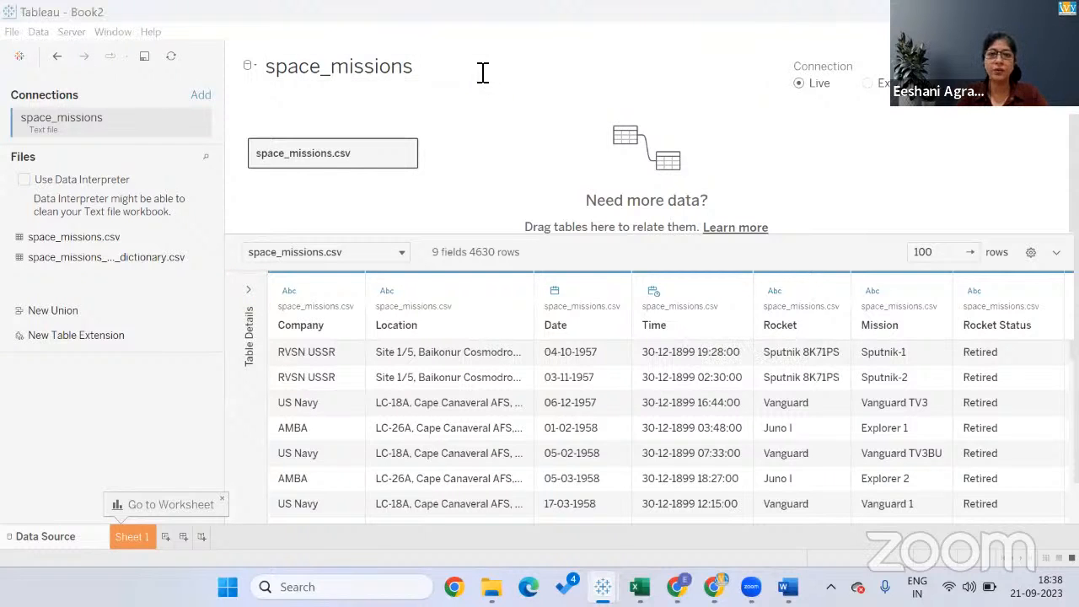
Take the space_missions.csv table off the data source canvas once more.
click(407, 154)
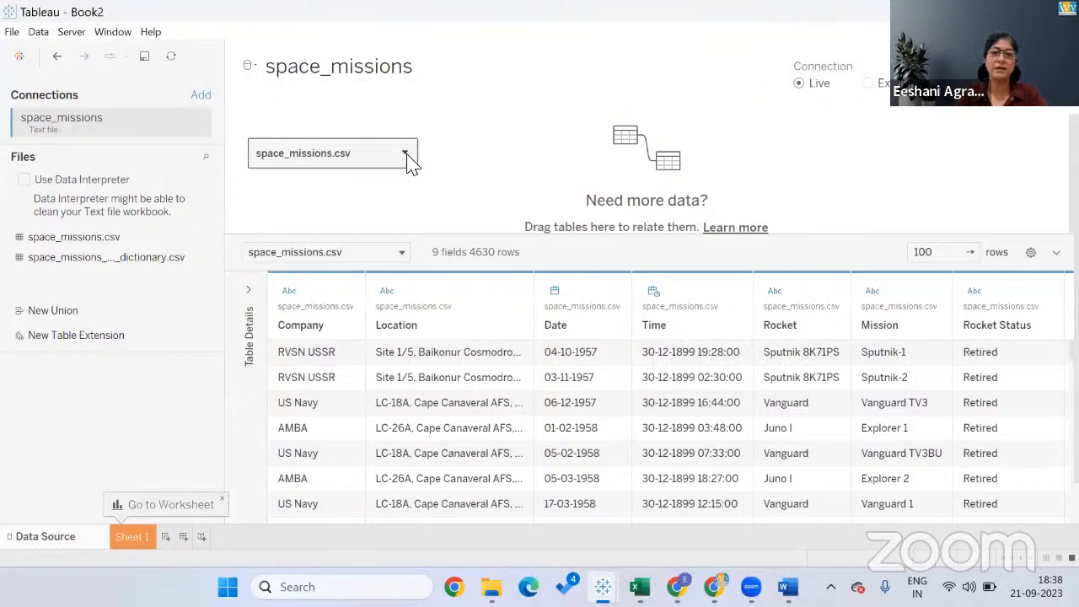
click(407, 158)
click(435, 206)
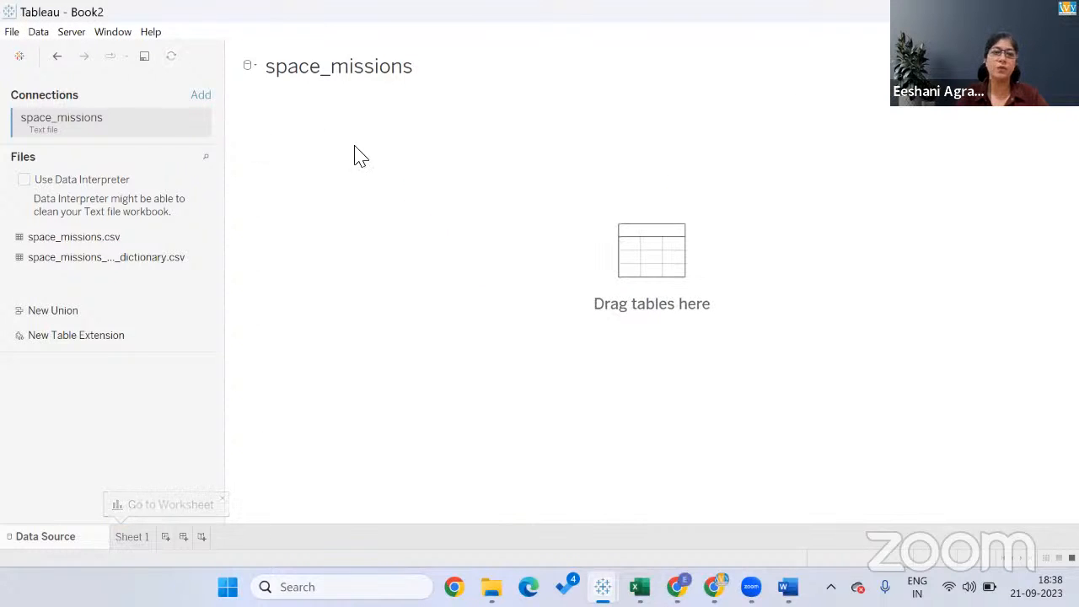
Return to the start page to view the data connection options, and cancel closing the workbook.
click(23, 55)
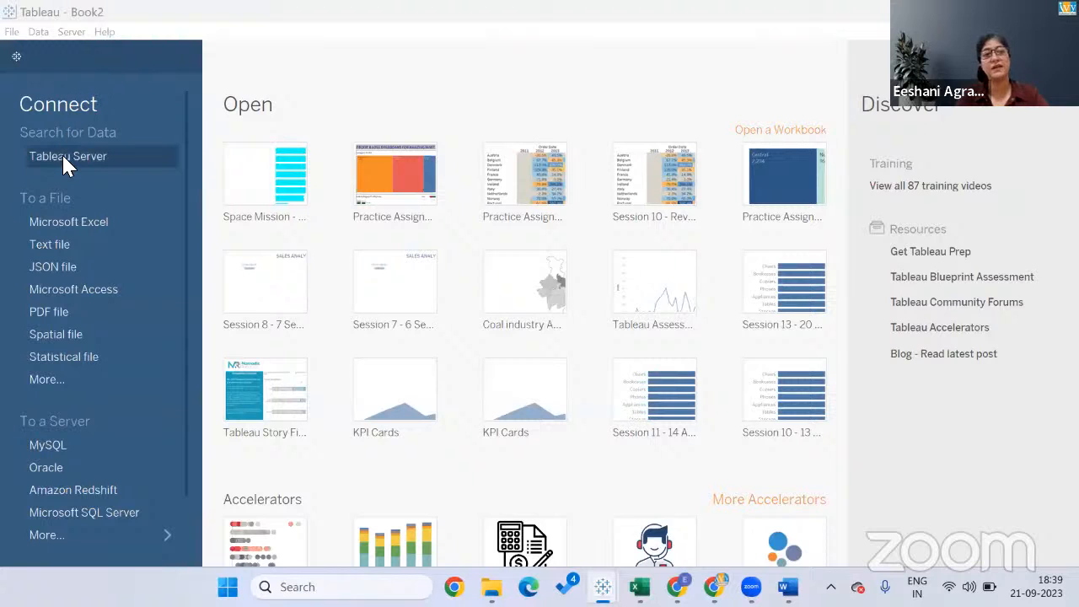
click(1059, 12)
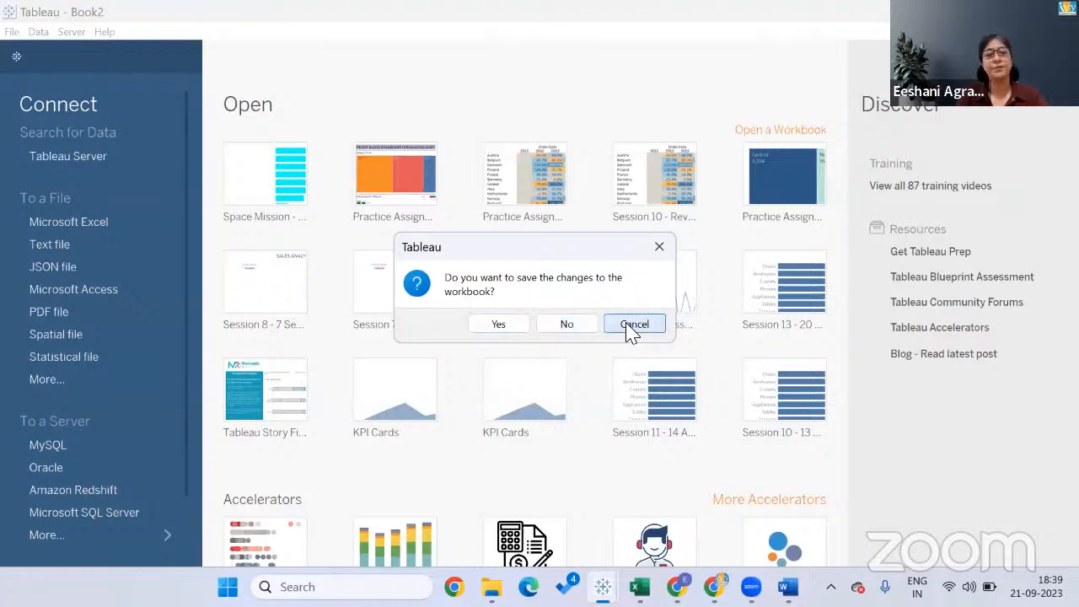
click(626, 329)
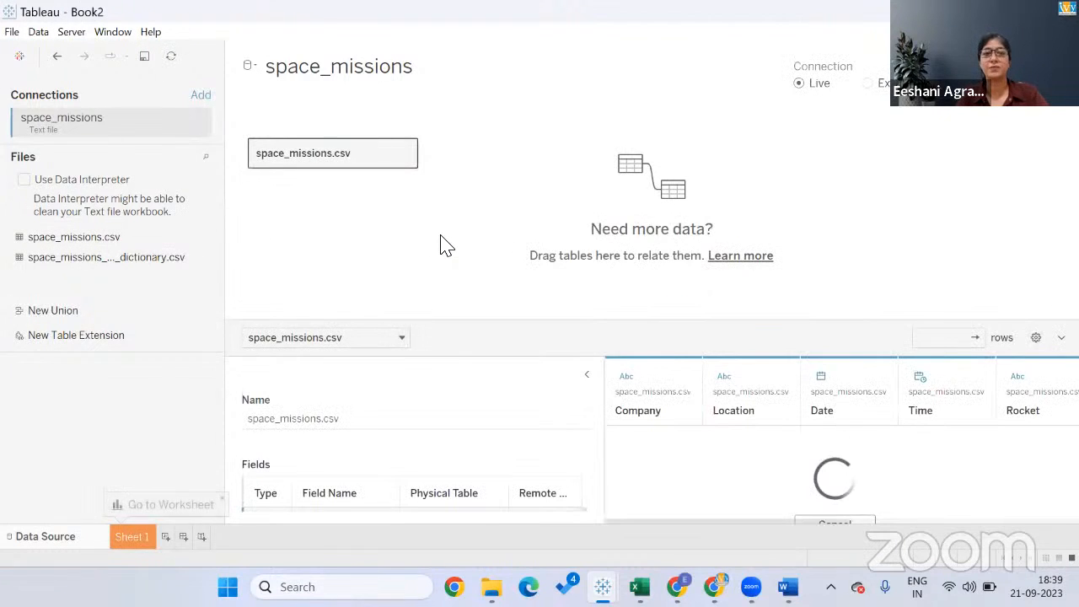
Collapse the table details beside the space_missions.csv data preview.
click(586, 374)
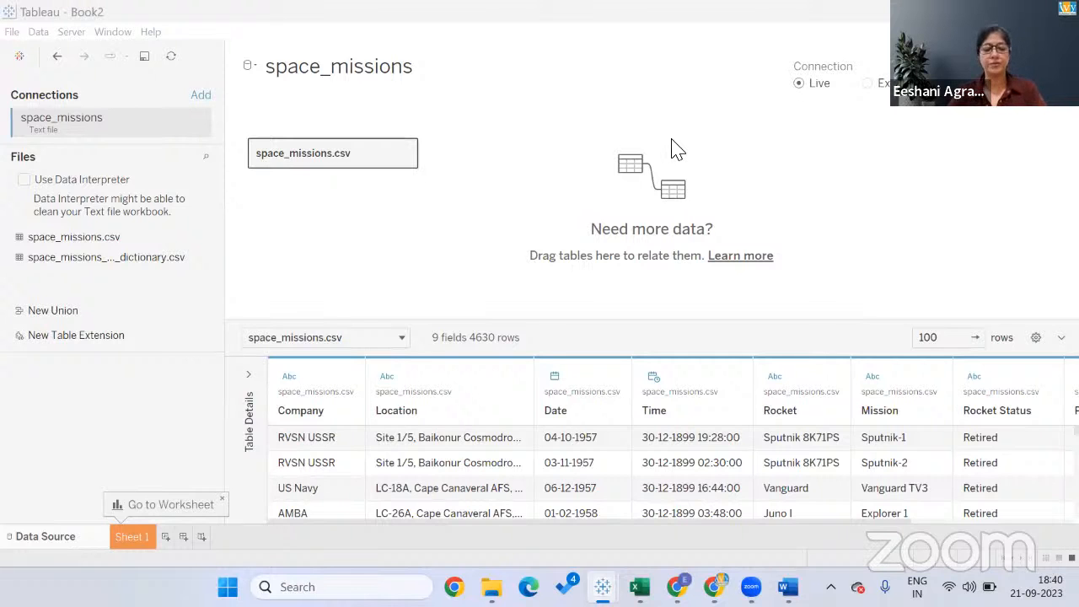
Switch to the Excel workbook, show the space_missions sheet, and move up to the Location header in the first row.
key(alt+Tab)
key(alt+Down)
key(alt+Down)
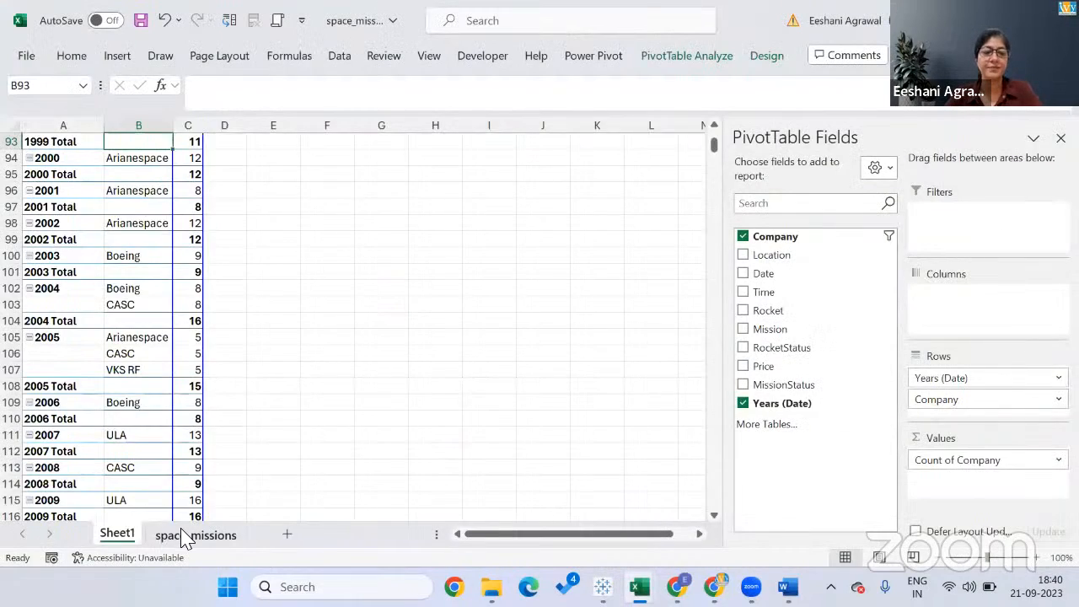
click(186, 538)
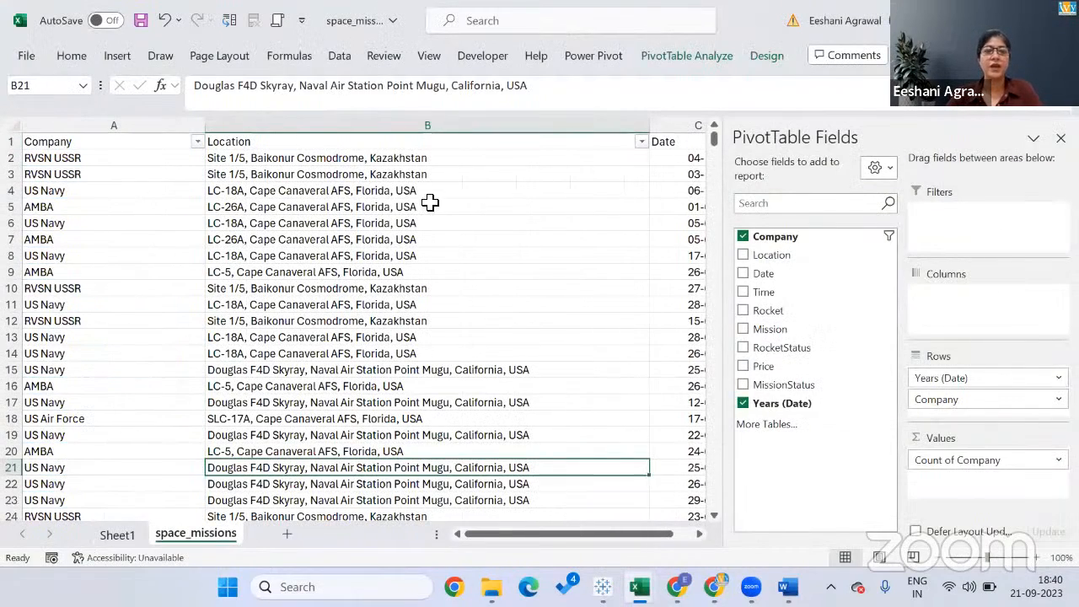
click(430, 206)
key(Up)
key(Up)
key(Up)
key(Up)
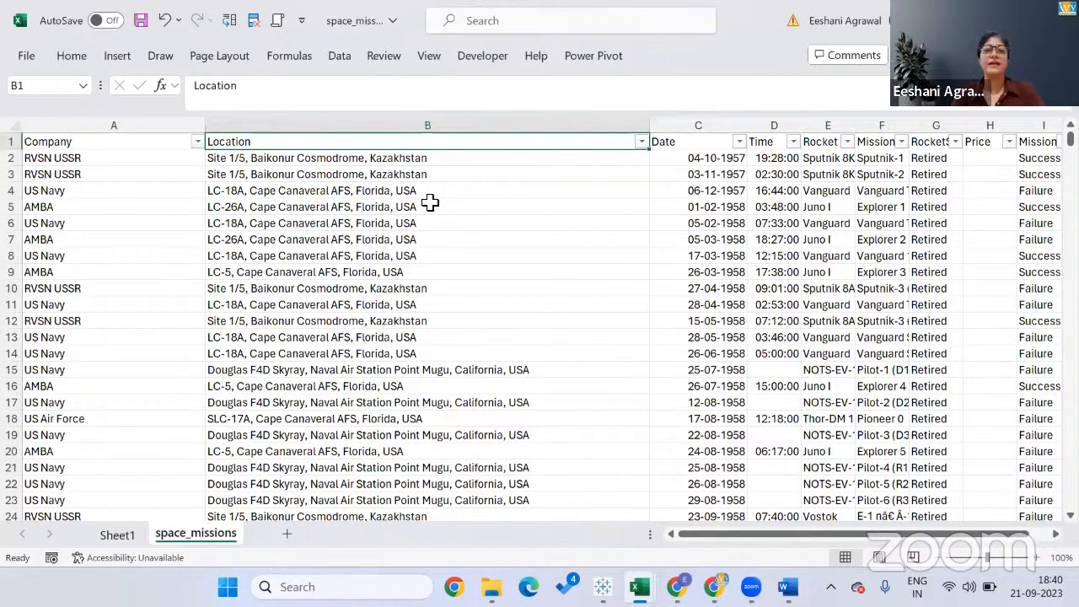
click(454, 127)
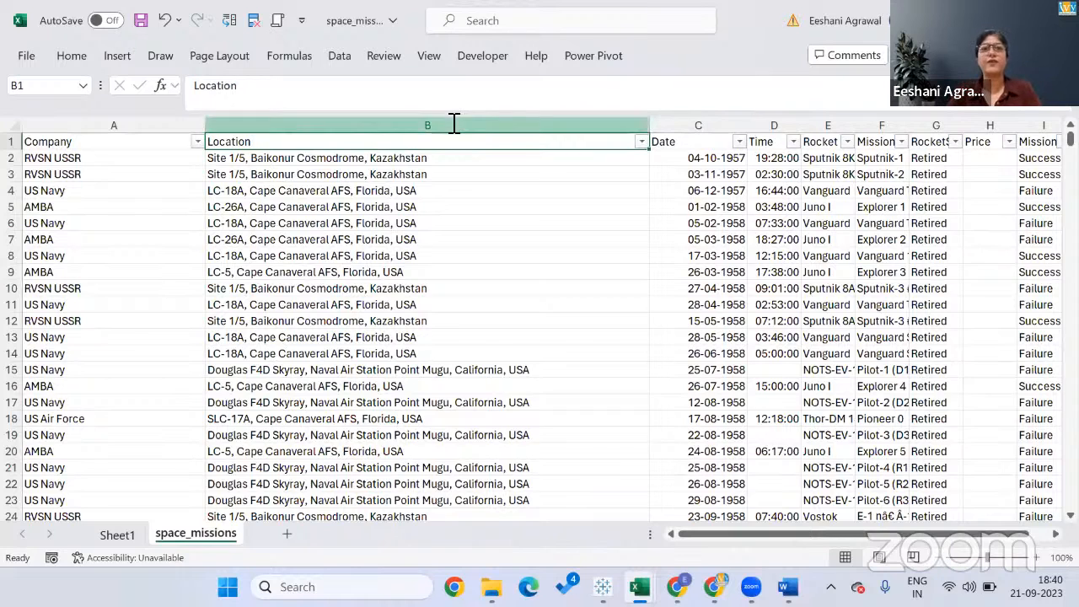
key(alt+Tab)
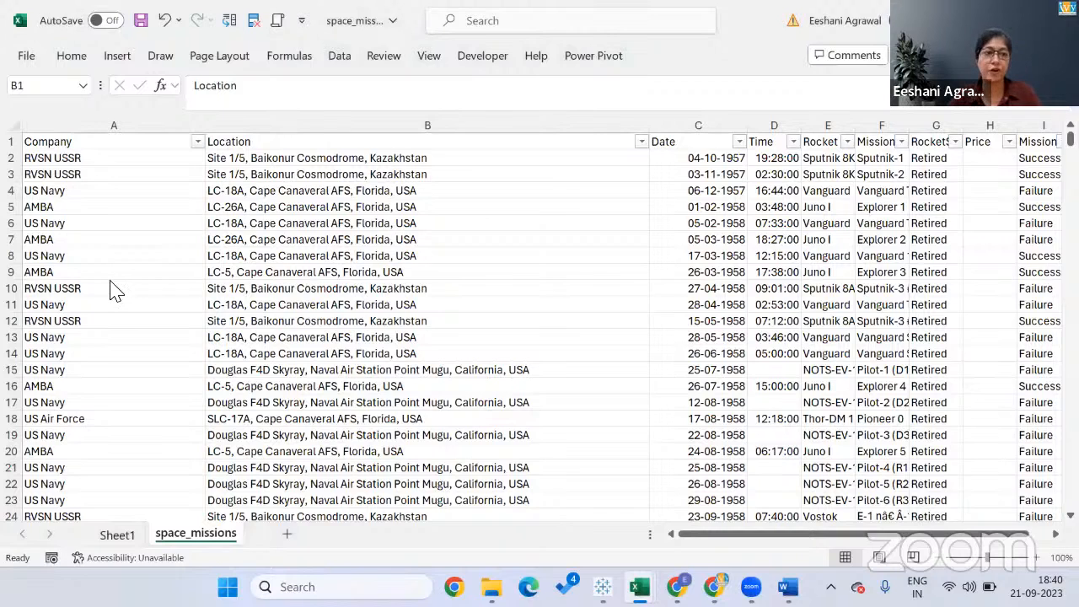
key(alt+Tab)
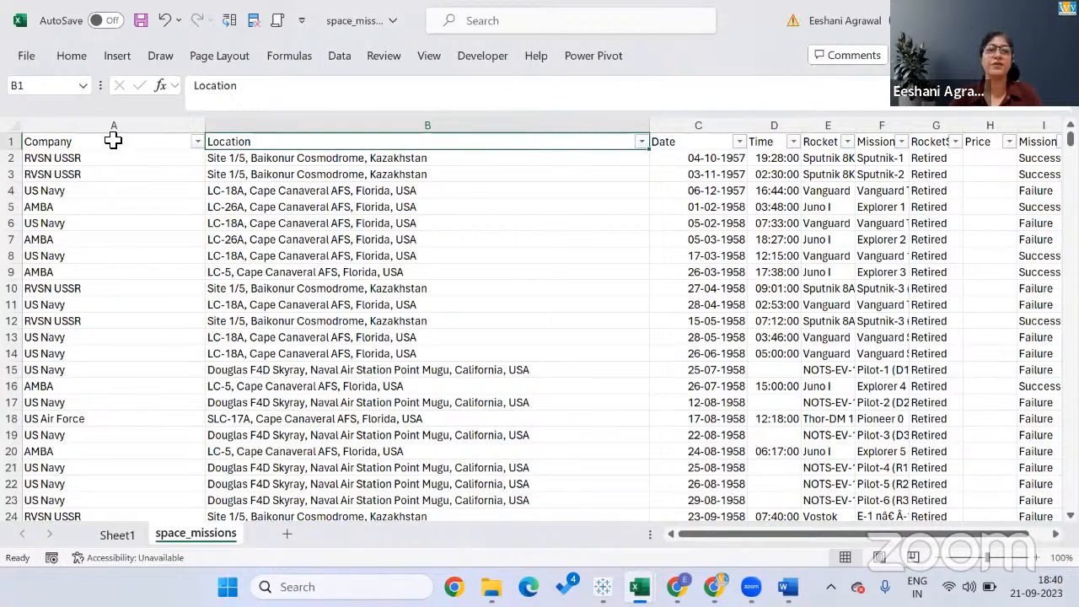
Examine the column headers of the space_missions sheet one by one from Company to MissionStatus, and return to Company.
click(113, 141)
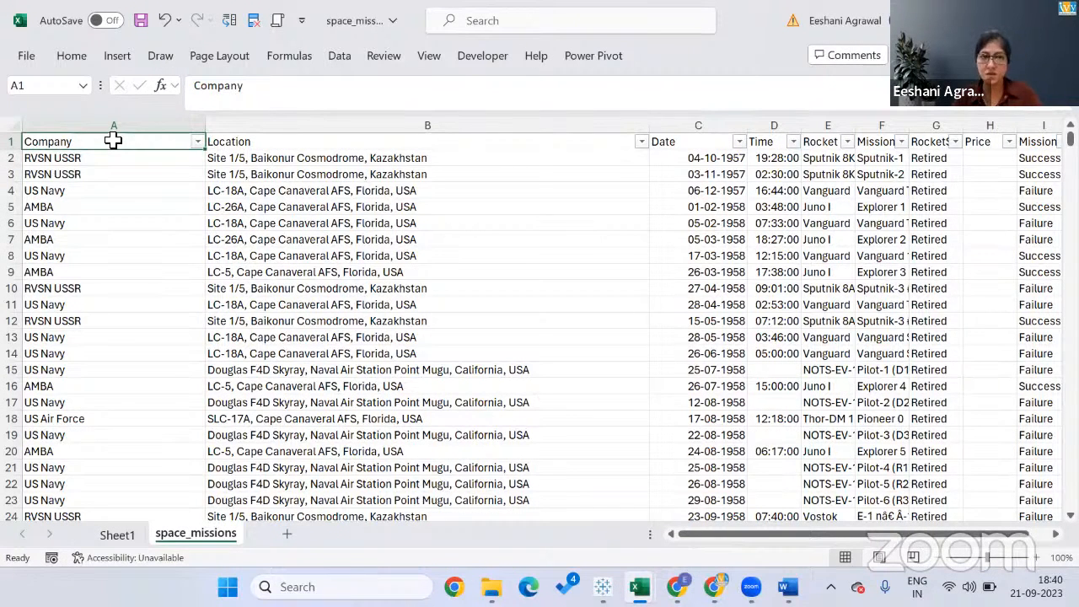
key(Right)
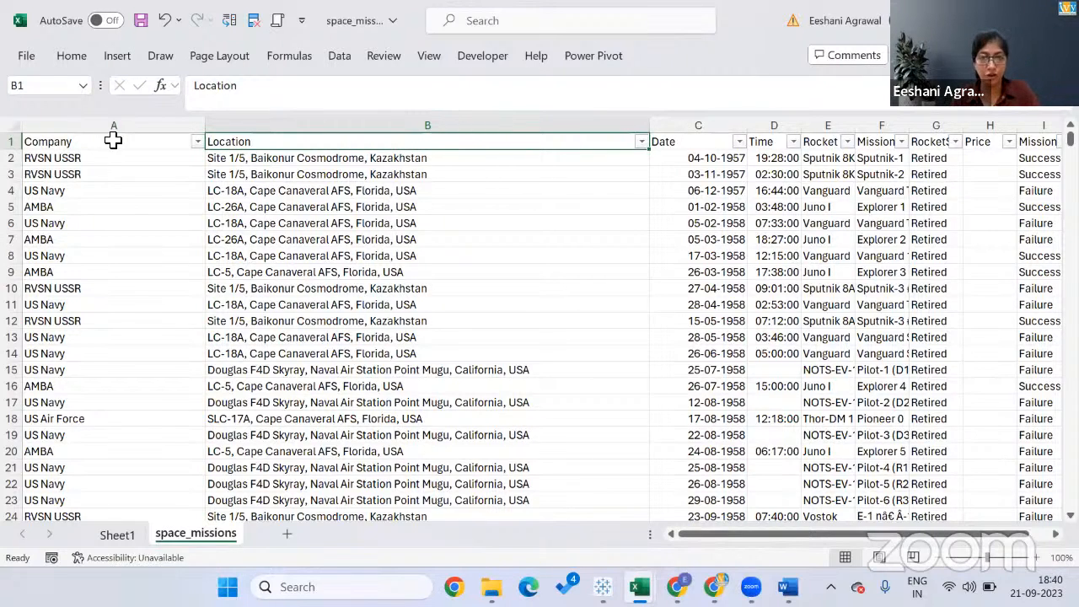
key(Right)
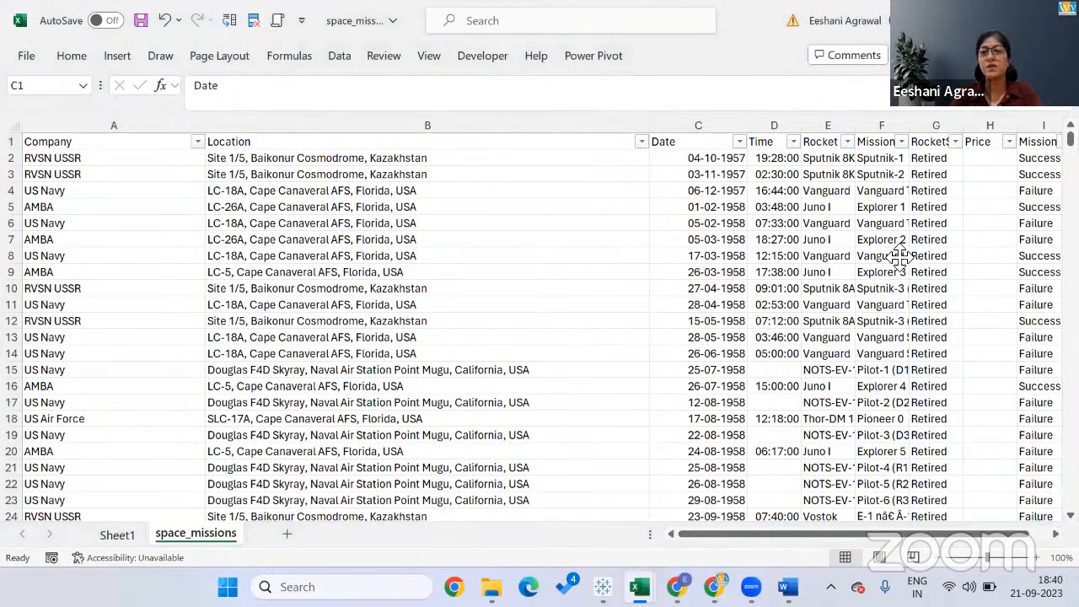
key(Right)
key(Right)
key(Right)
key(Right)
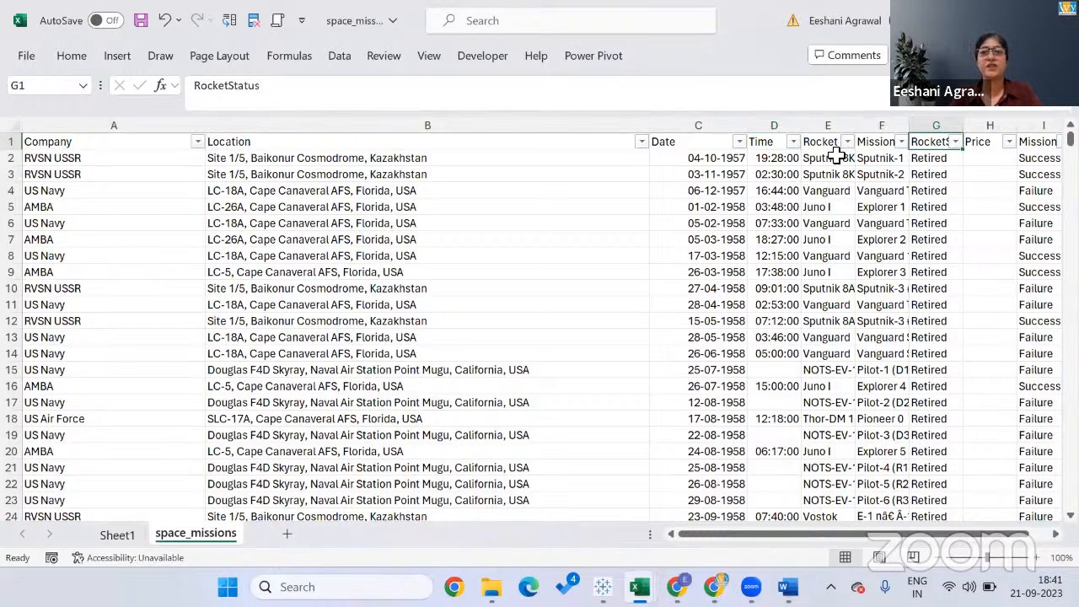
key(Right)
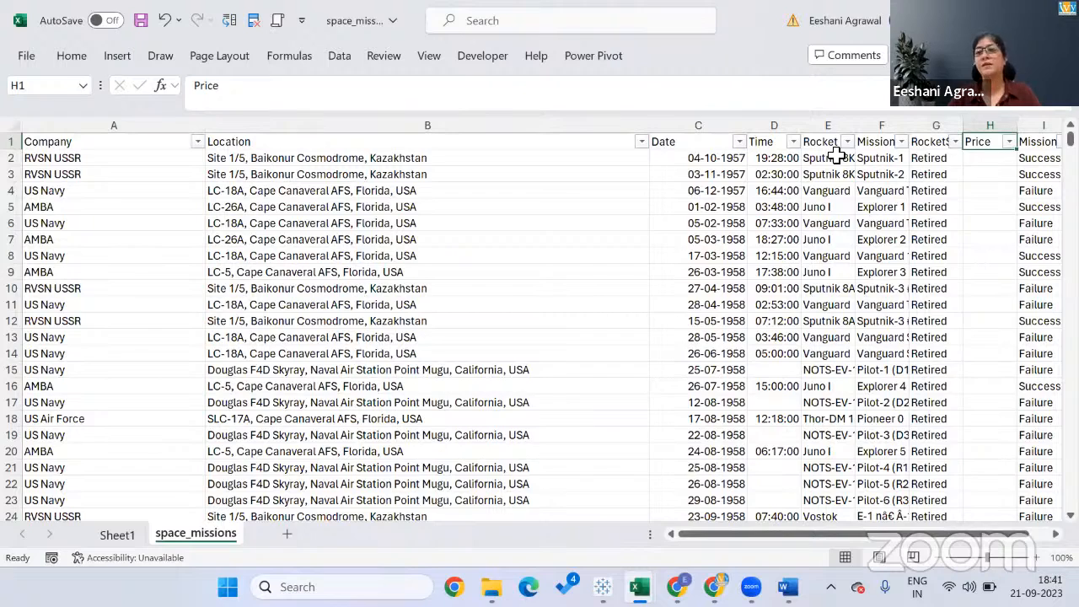
key(Right)
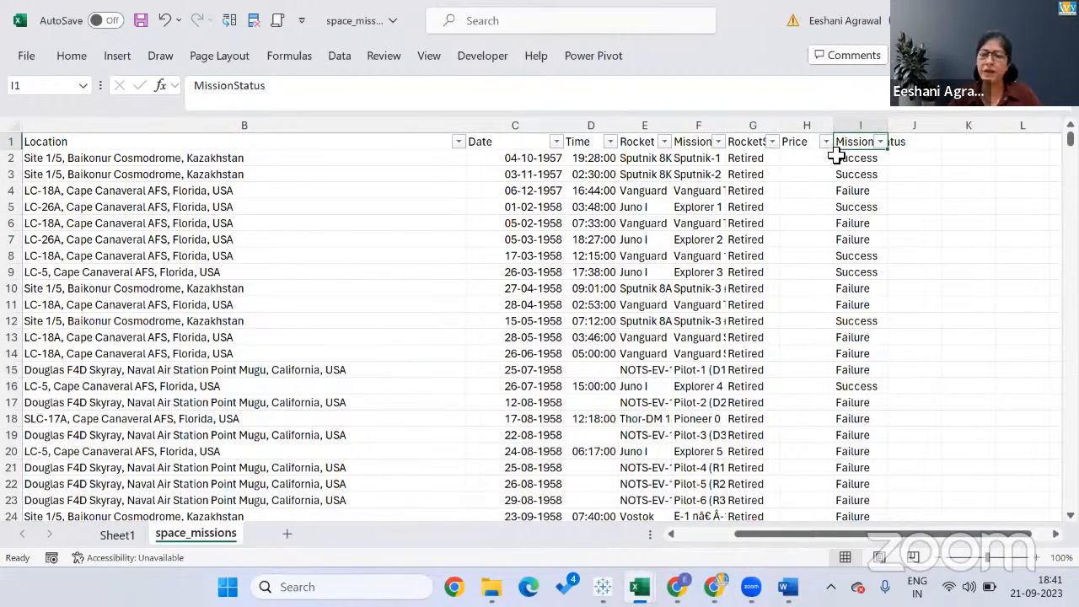
key(Left)
key(Left)
key(Left)
key(Left)
key(Left)
key(Left)
key(Left)
key(Left)
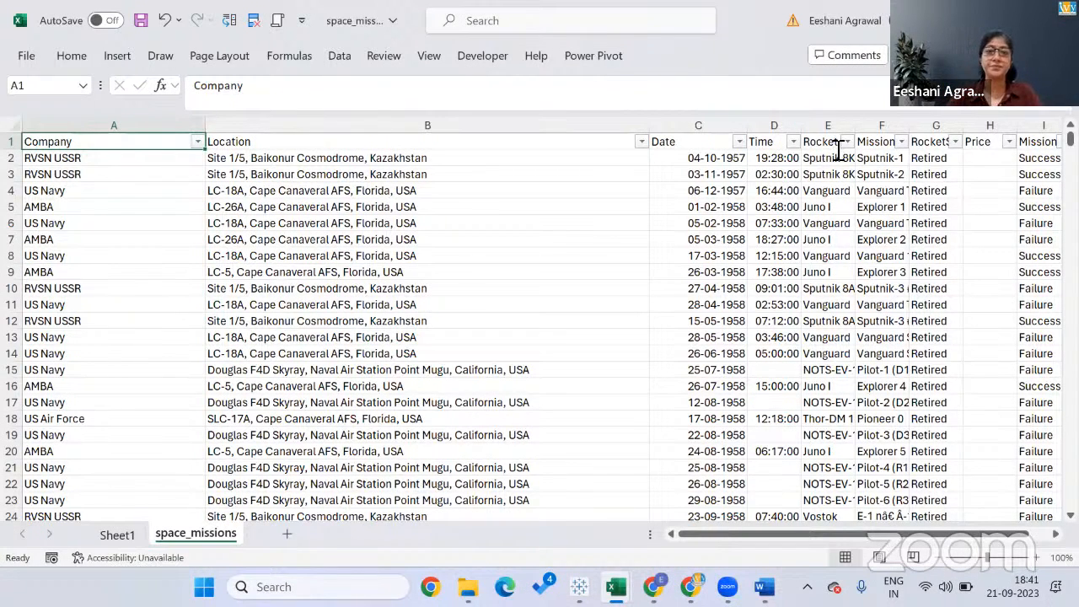
click(839, 150)
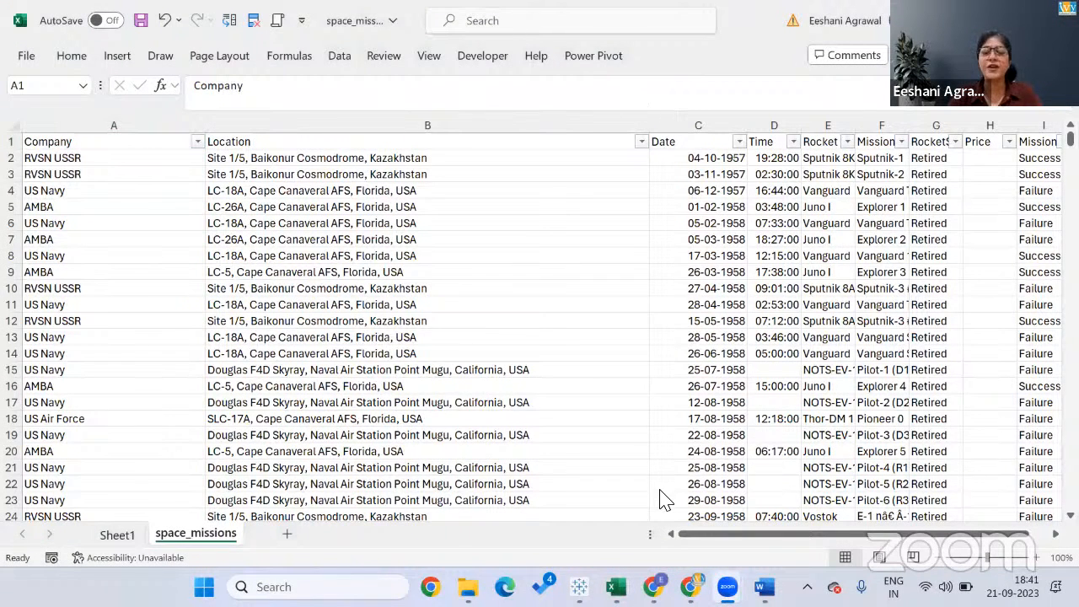
Switch to Google Drive and copy the sharing link of the BootCamp - Space Mission folder.
click(653, 586)
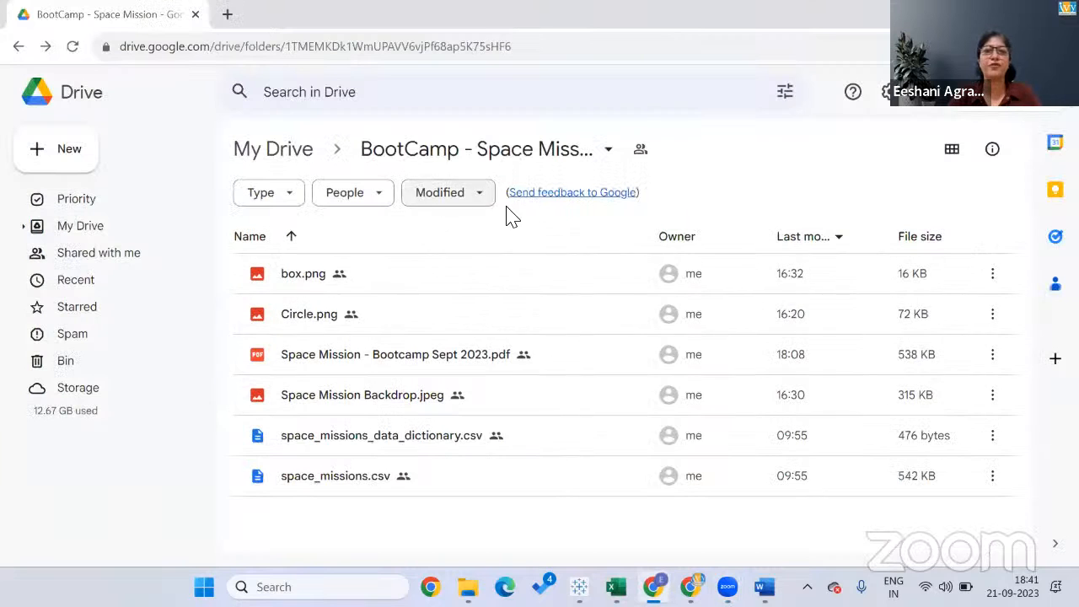
click(607, 155)
mouse_move(462, 335)
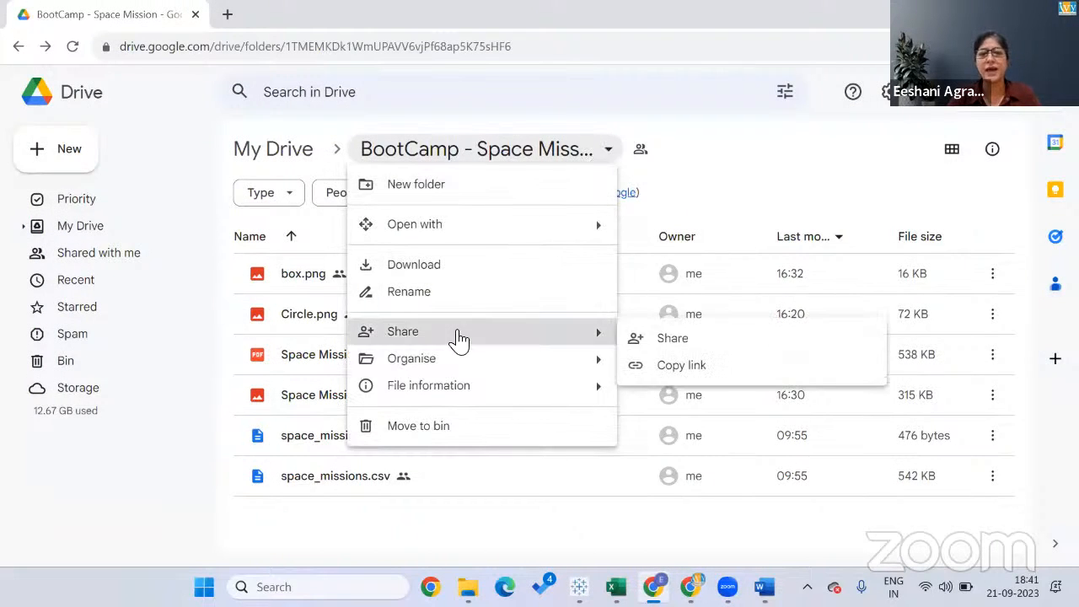
click(640, 371)
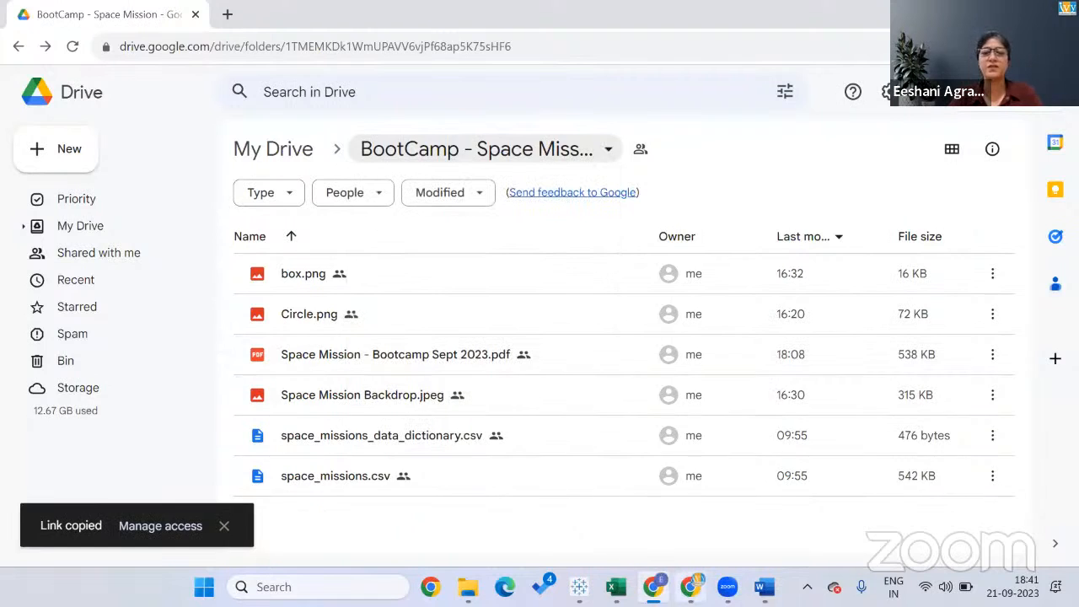
Switch to the YouTube page of the bootcamp live stream and check its sharing options and additional video actions.
click(691, 587)
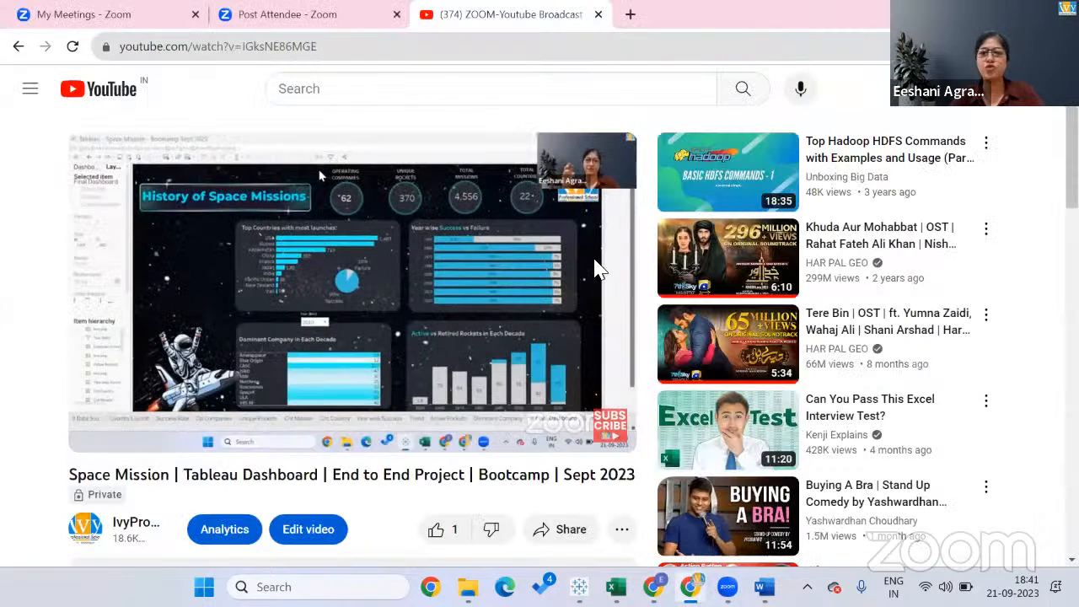
scroll(468, 361, down, 3)
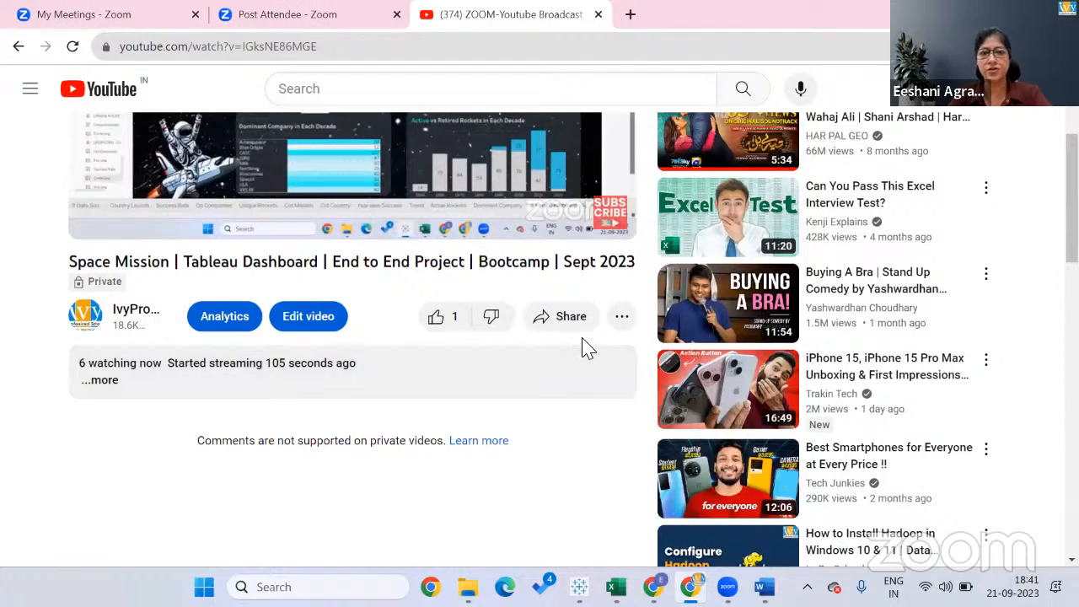
scroll(632, 330, up, 2)
scroll(631, 329, up, 2)
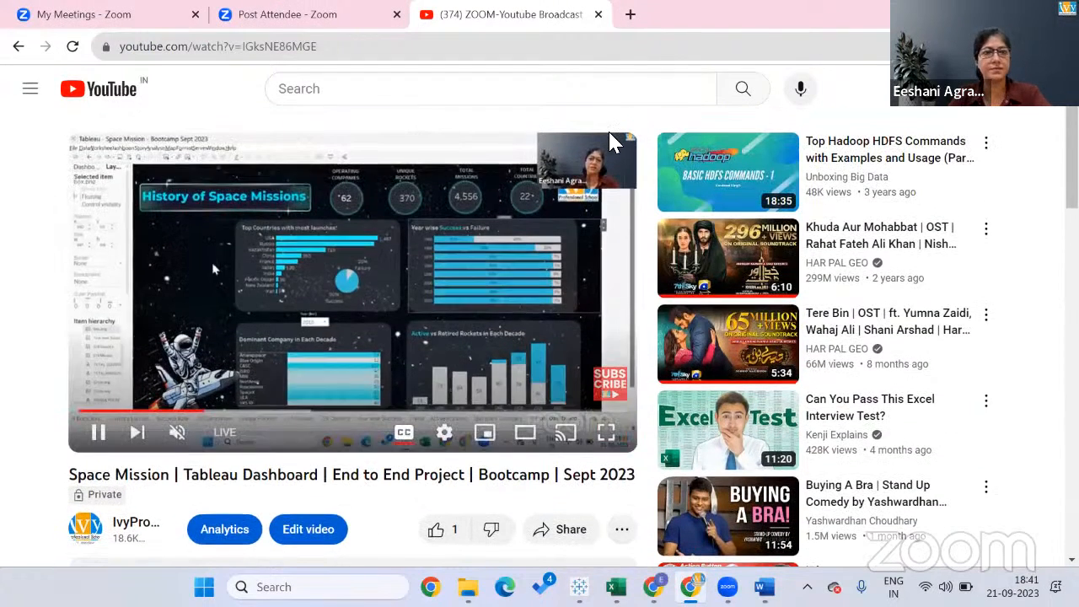
scroll(639, 228, down, 3)
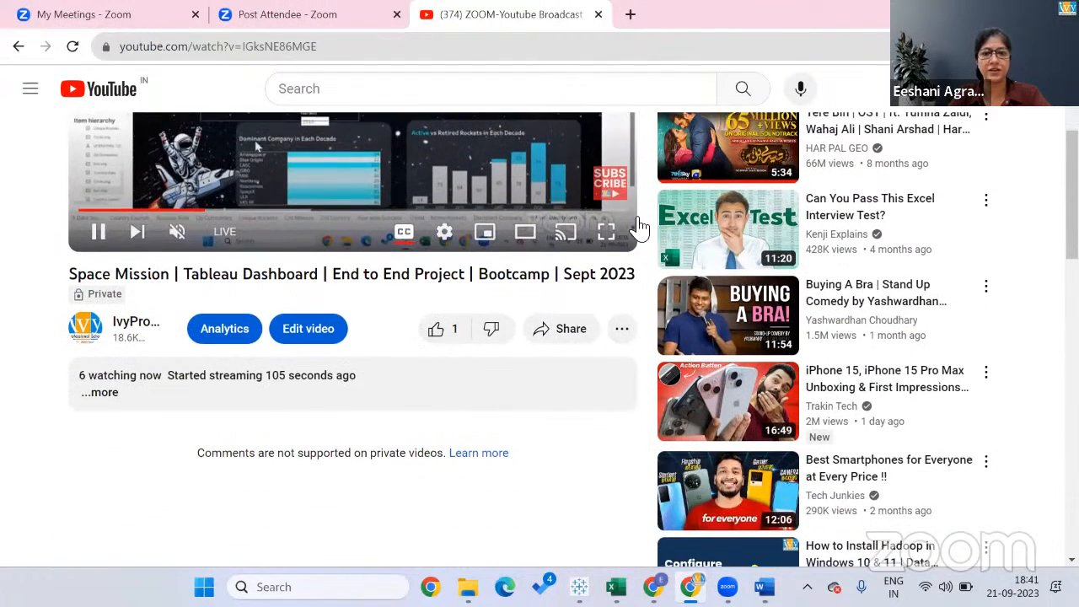
click(594, 328)
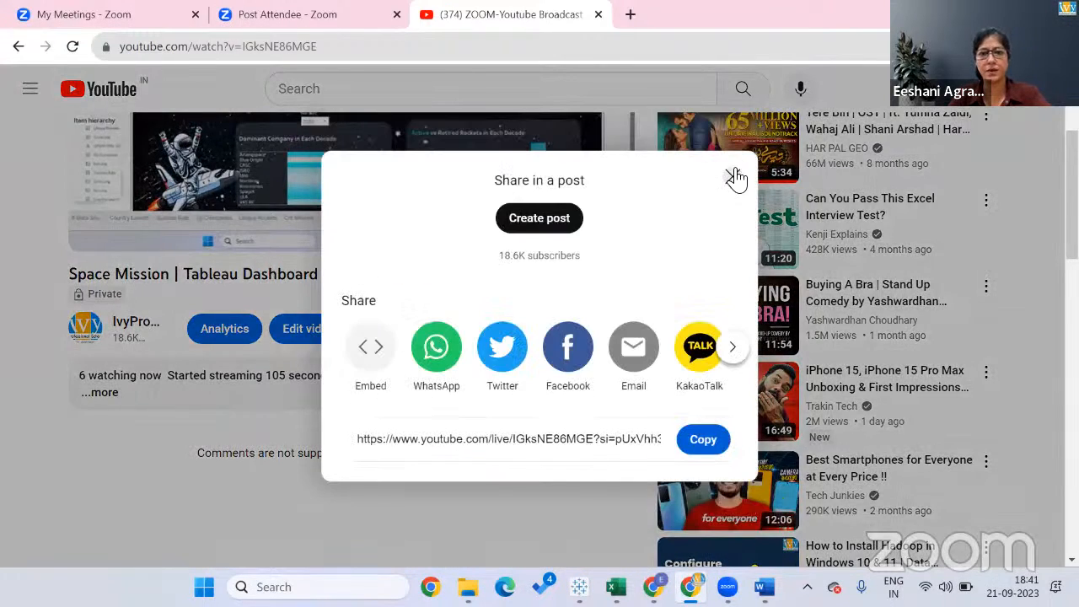
click(731, 174)
click(620, 329)
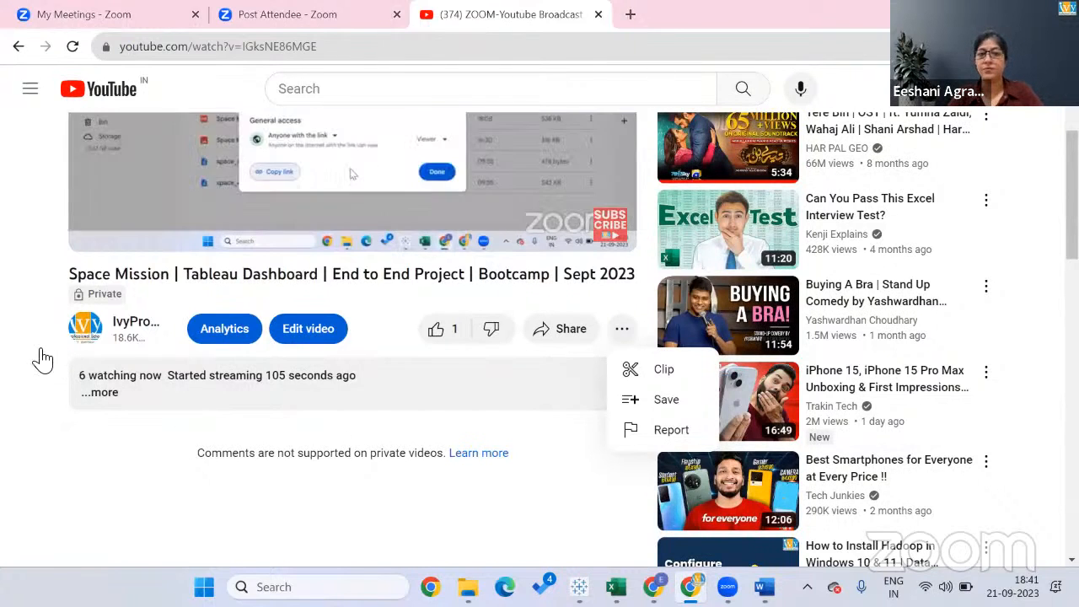
Switch to the space_missions sheet in Excel and examine the Time through Mission columns, ending at the Company header.
key(alt+Tab)
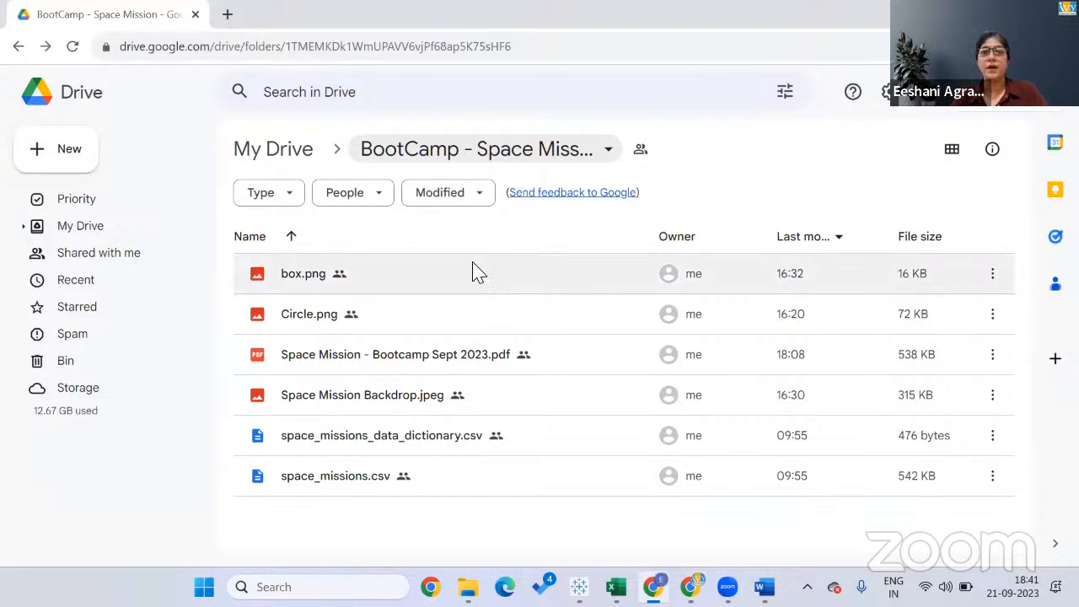
key(alt+Tab)
key(alt+shift+Tab)
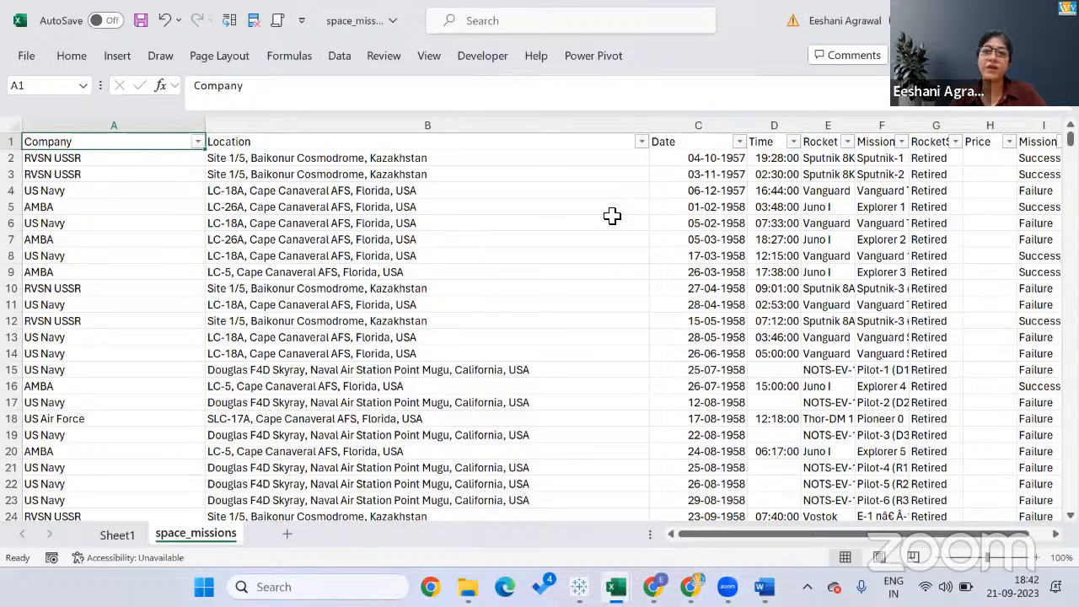
click(775, 125)
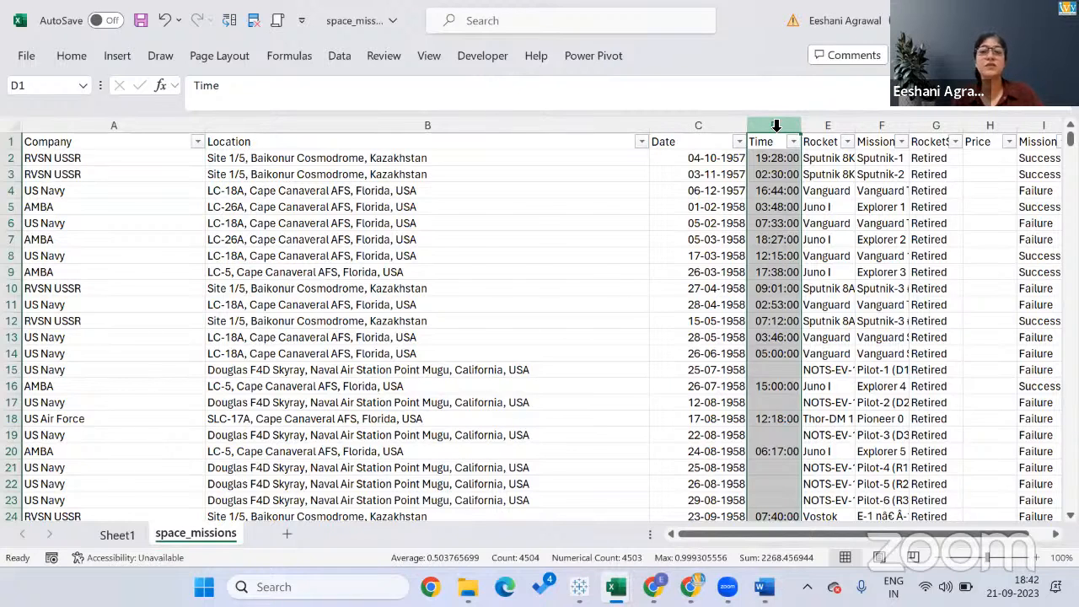
key(Right)
key(Right)
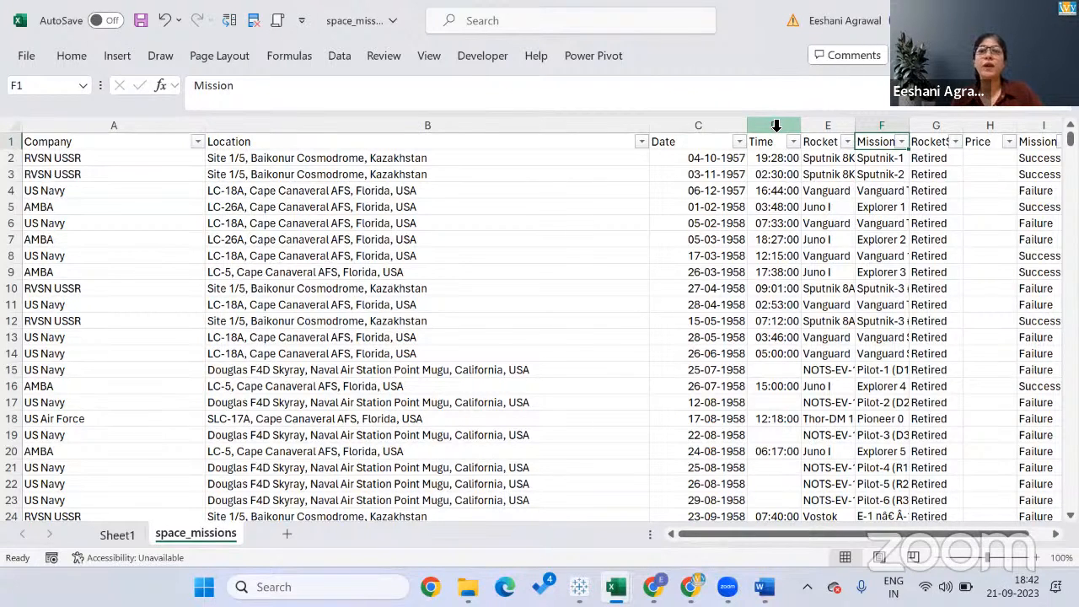
key(Left)
key(Left)
key(Left)
key(Left)
key(Left)
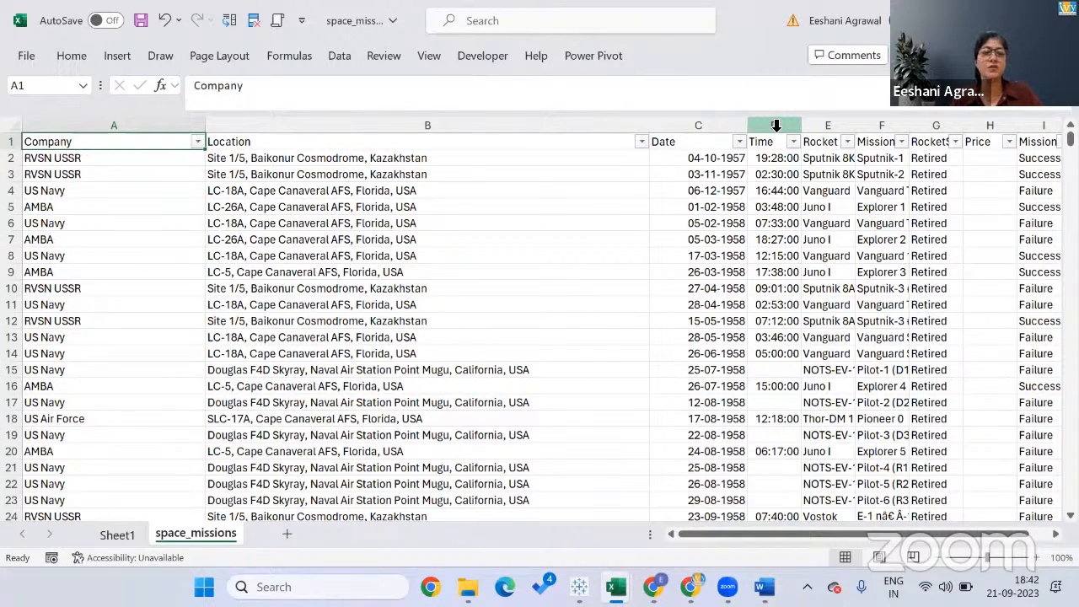
Examine the headers in the first row of the space_missions sheet one by one from Location to Mission.
key(Right)
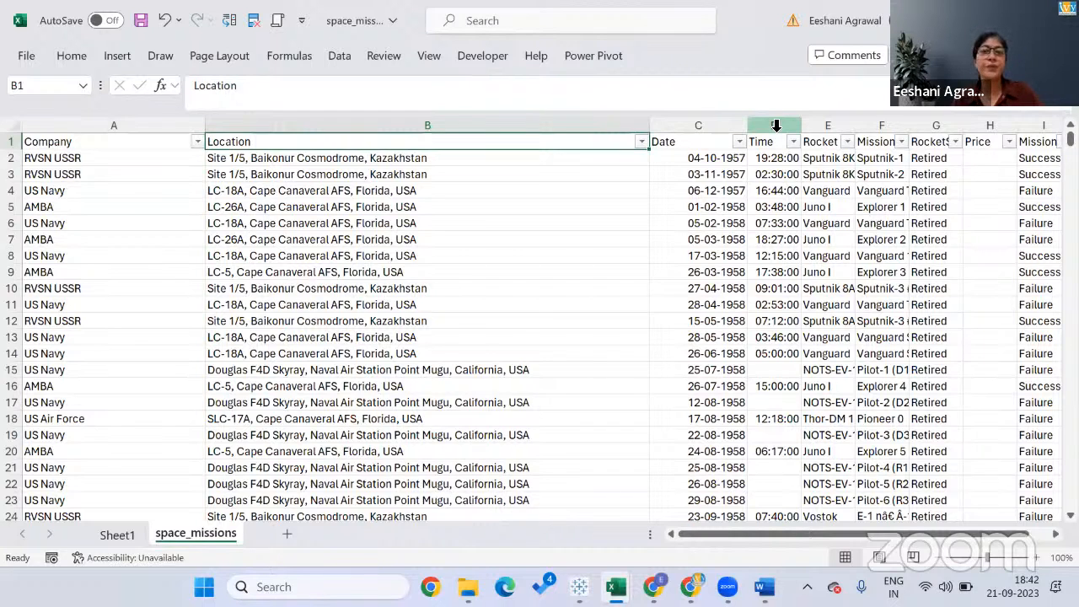
key(Right)
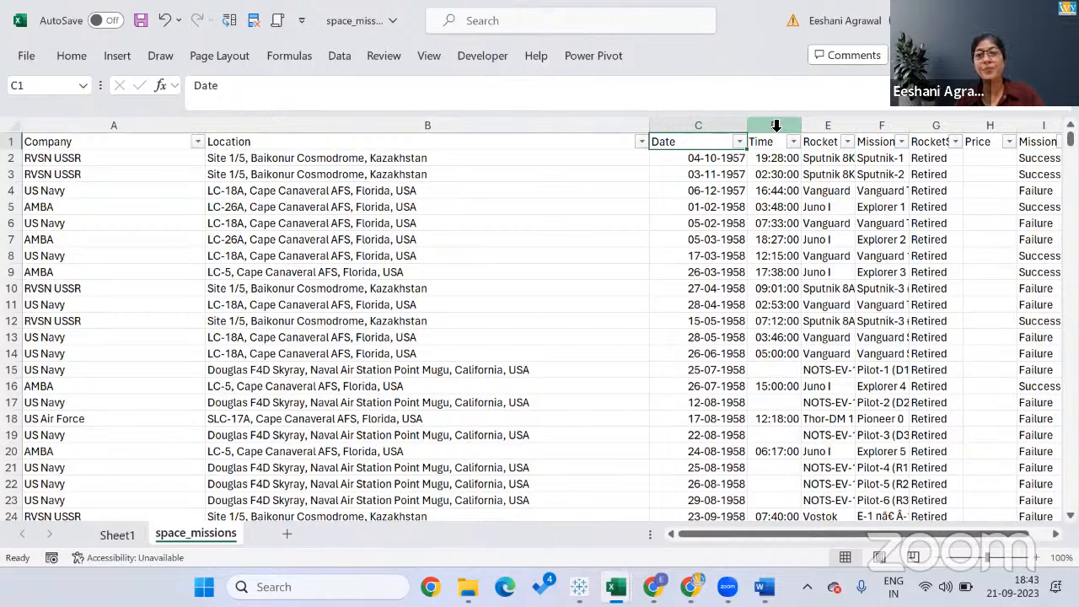
key(Right)
key(Right)
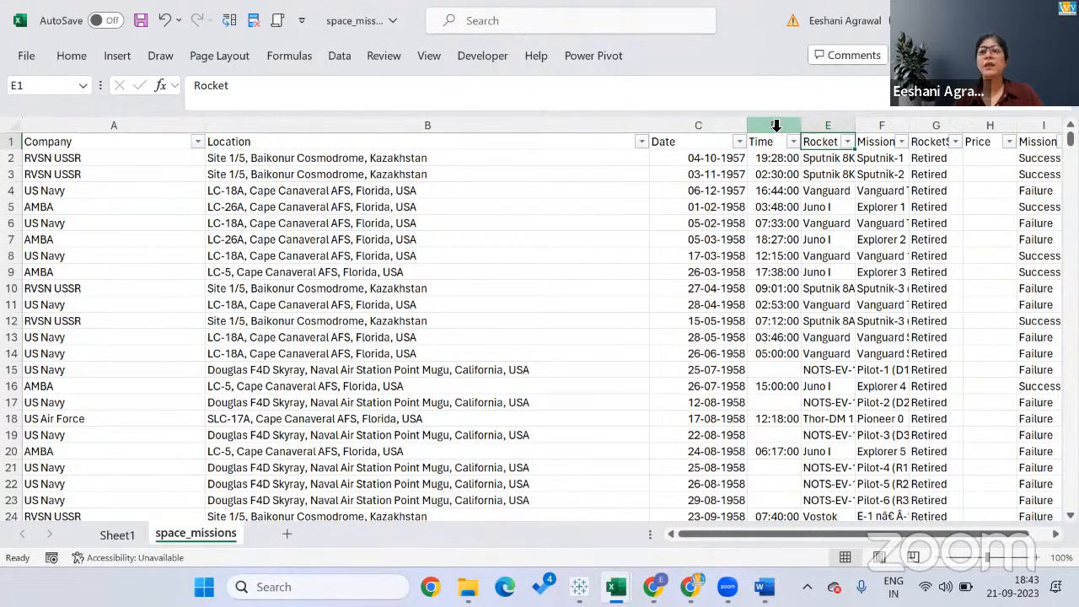
key(Right)
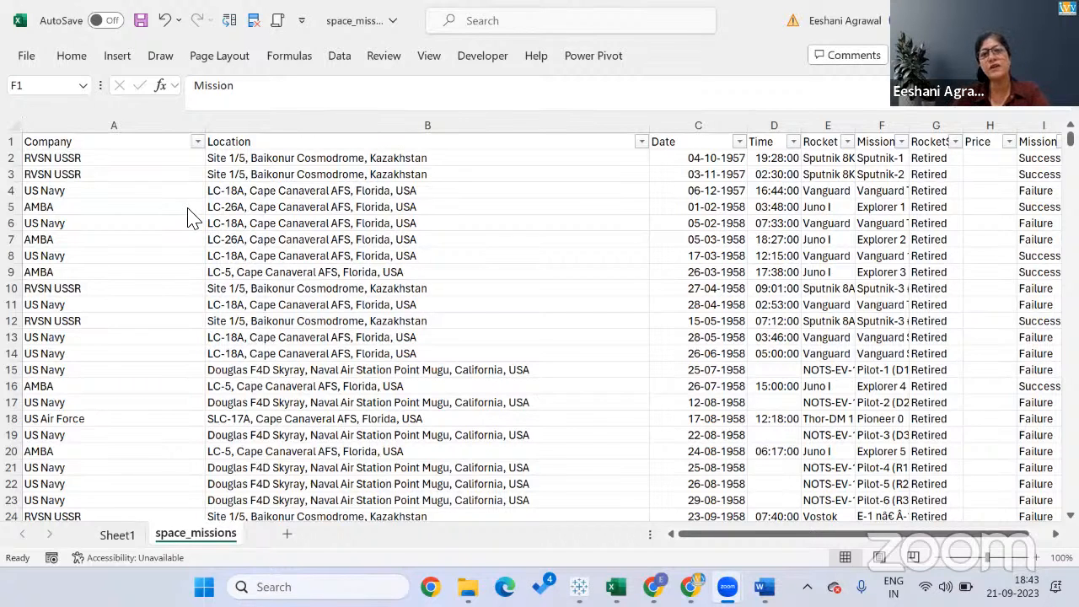
click(814, 208)
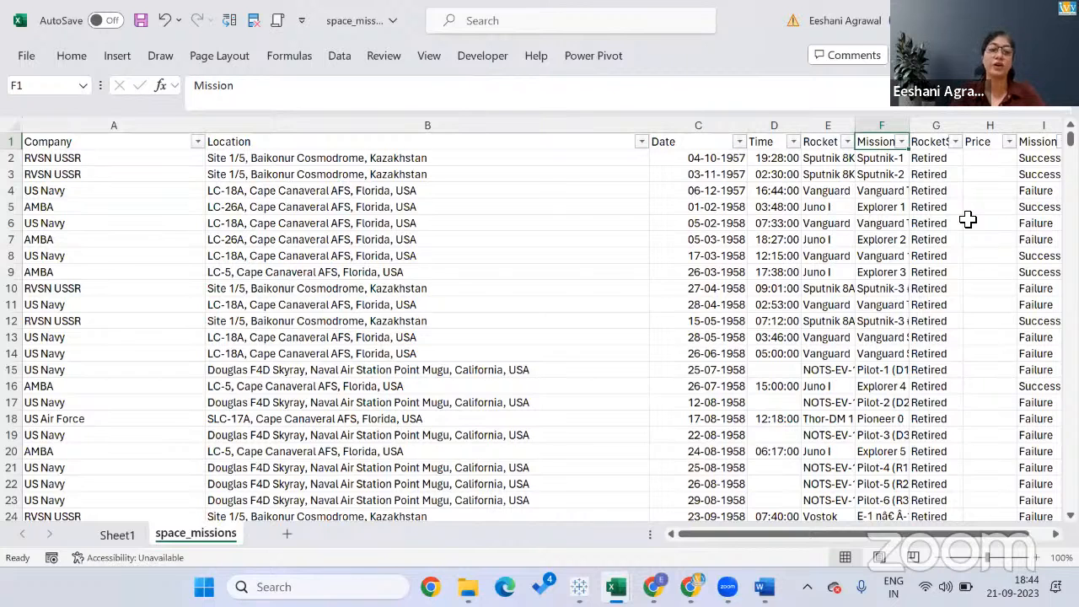
Select all Location values from B2 down to the last data row, and return to the Location header.
click(492, 159)
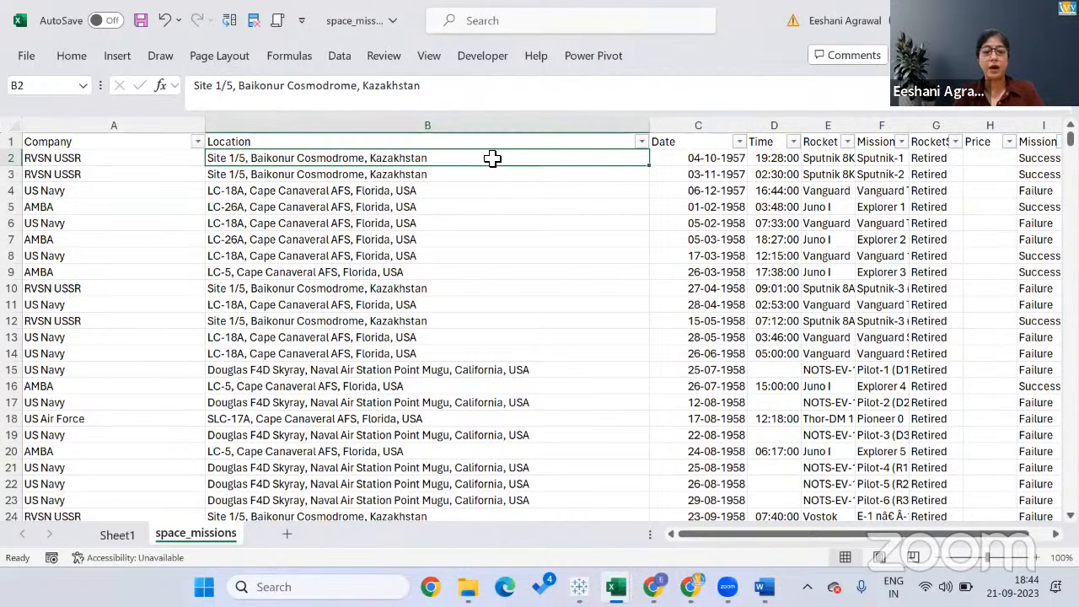
key(ctrl+shift+Down)
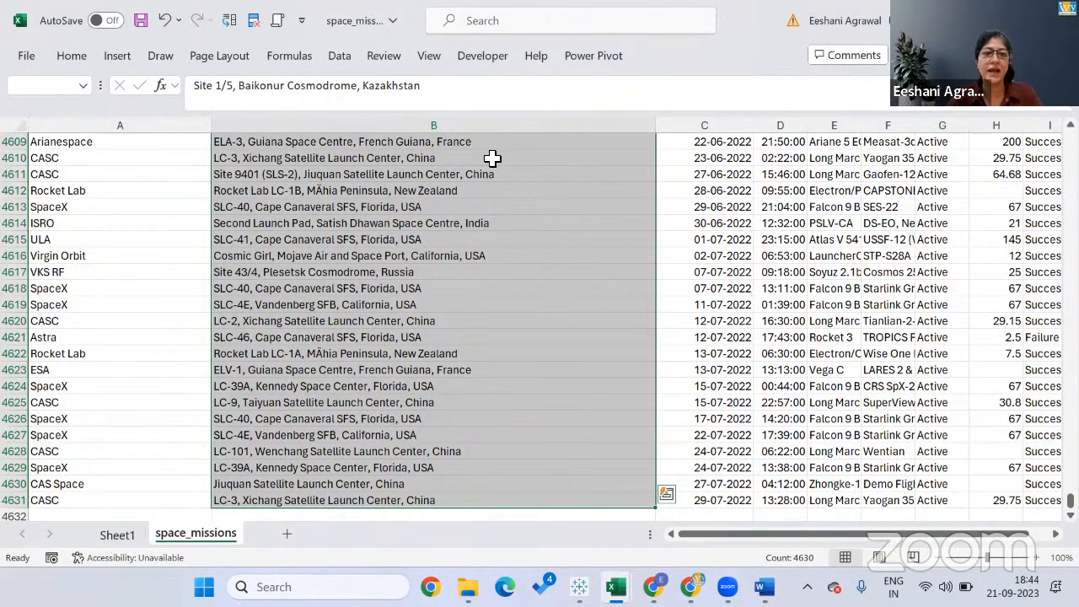
key(ctrl+Up)
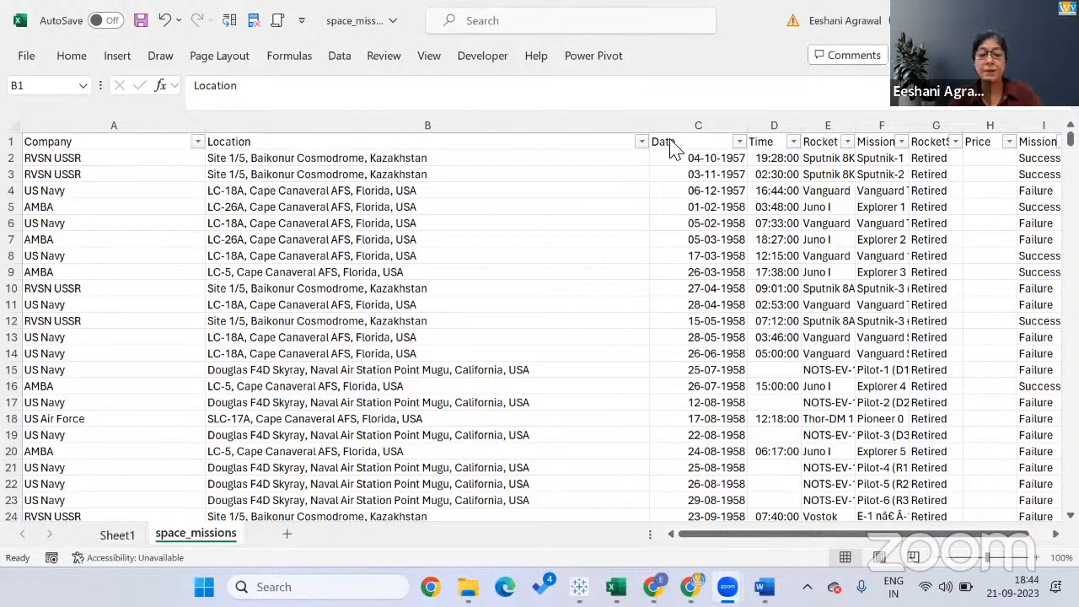
Switch to the Tableau workbook containing the finished History of Space Missions dashboard.
key(alt+Tab)
key(Tab)
key(Tab)
key(Tab)
key(Tab)
key(Tab)
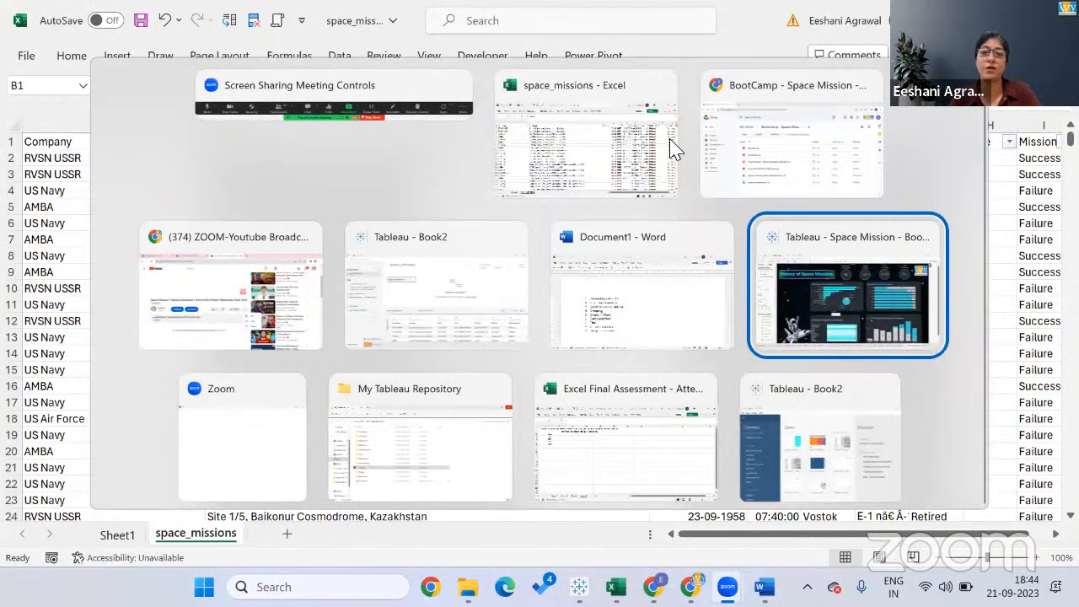
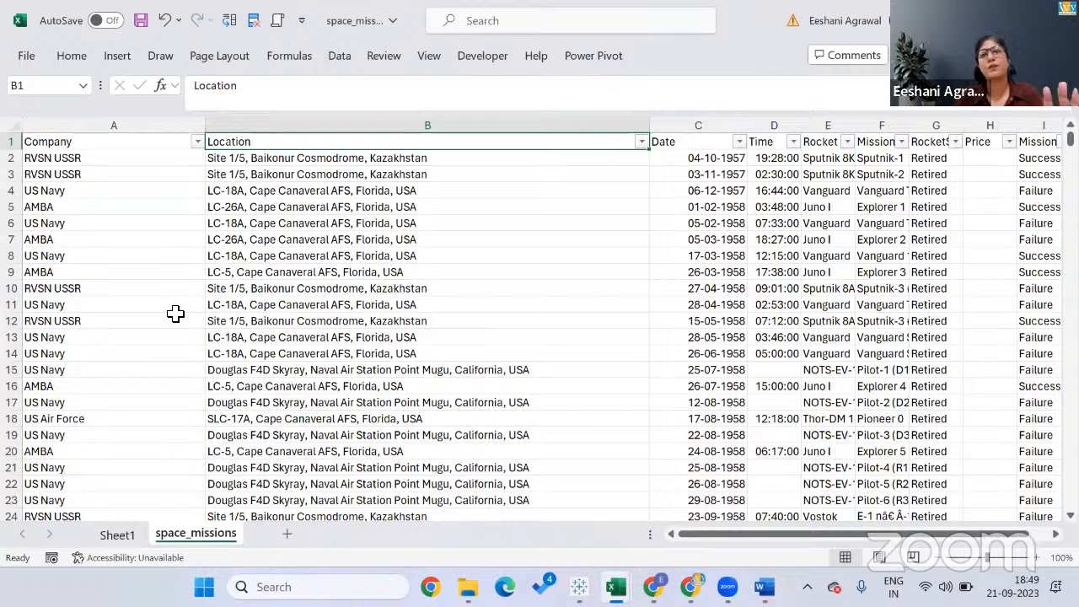
Review the space_missions headers in Excel from Company across to MissionStatus, and return to the Location header.
key(Left)
key(Right)
key(Right)
key(Right)
key(Right)
key(Right)
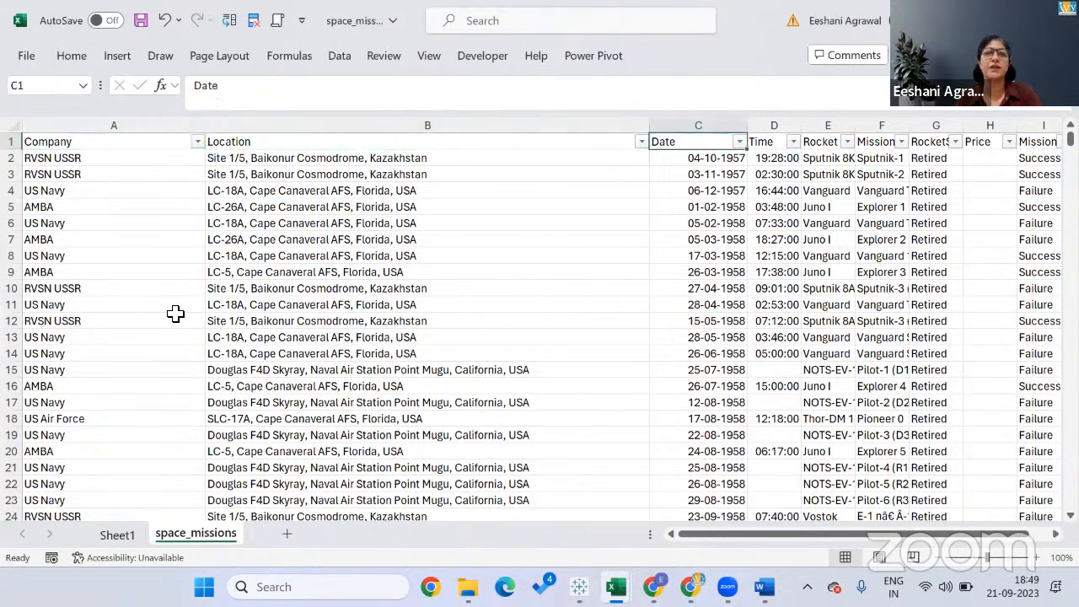
key(Right)
key(Right)
key(Right)
key(Right)
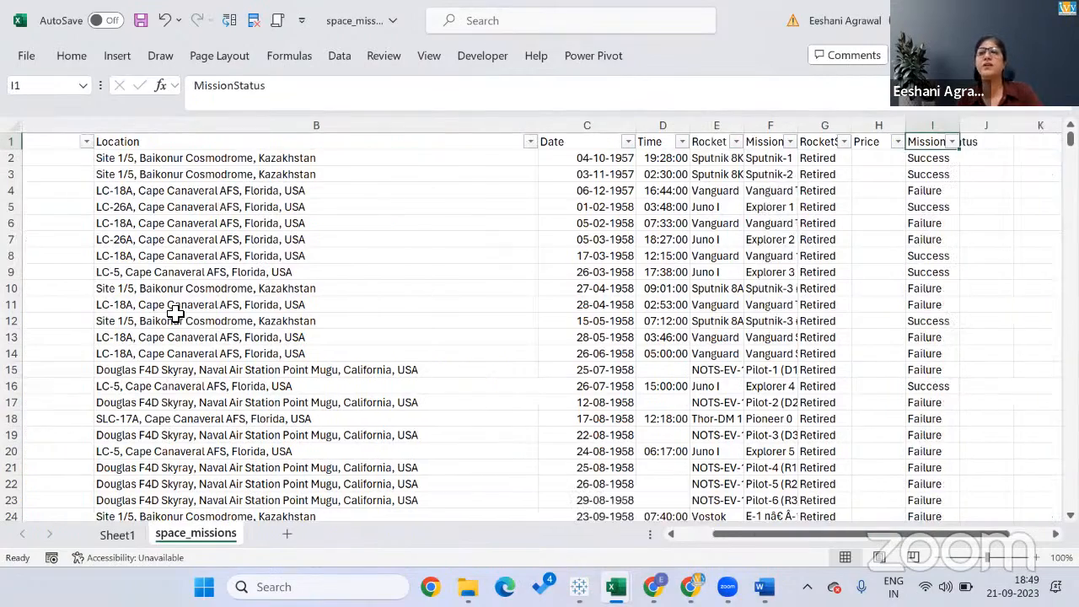
key(Left)
key(Left)
key(Left)
key(Left)
key(Left)
key(Left)
key(Left)
key(Left)
key(Left)
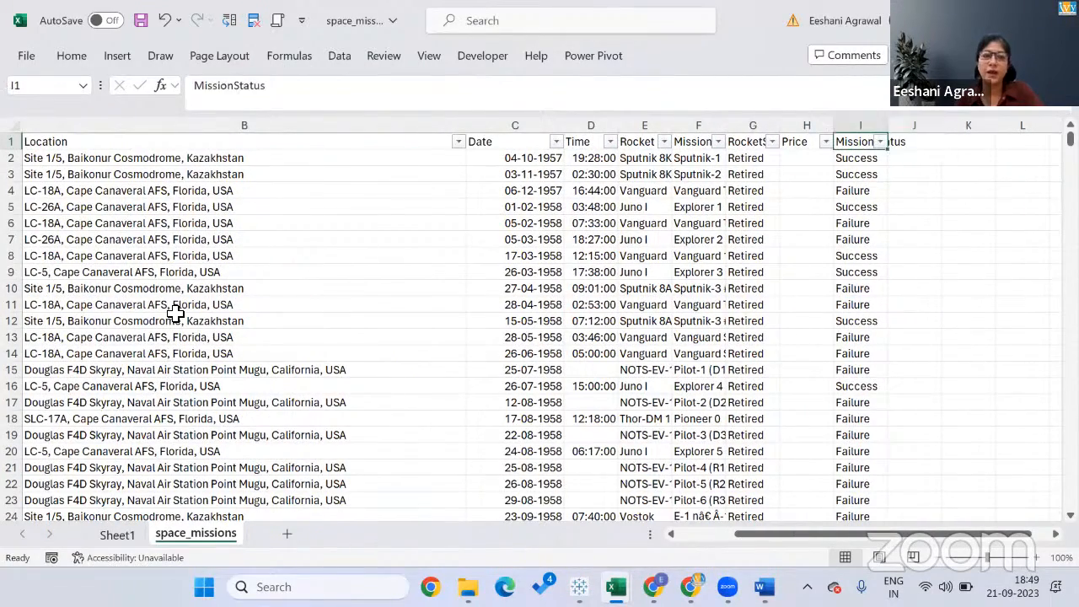
key(Right)
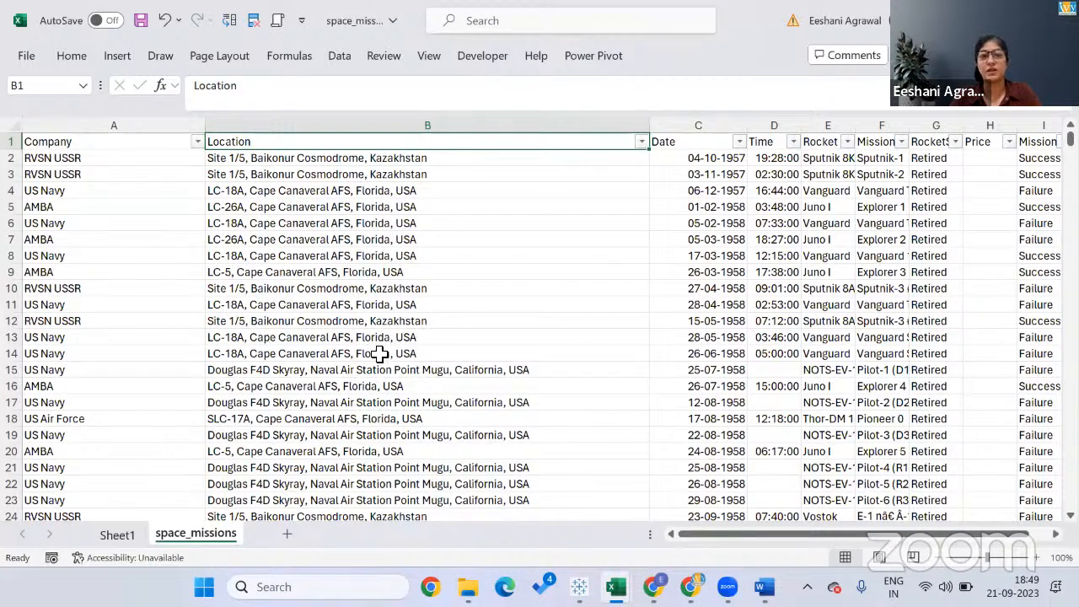
Switch to the Tableau Book2 window with the space_missions data source.
key(alt+Tab)
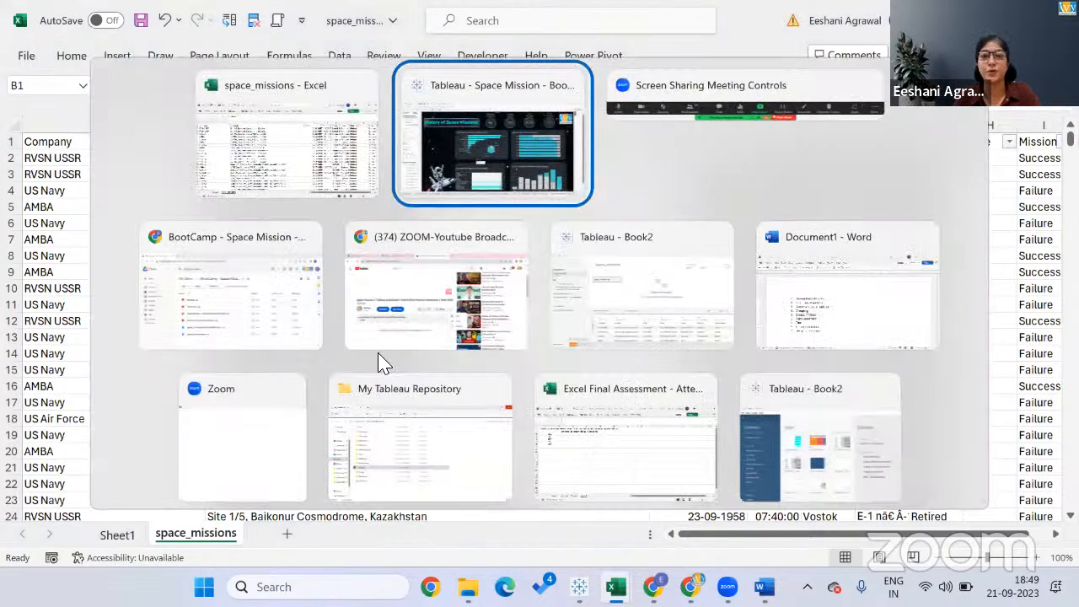
key(alt+Tab)
key(alt+Tab)
key(alt+Tab)
key(alt+Tab)
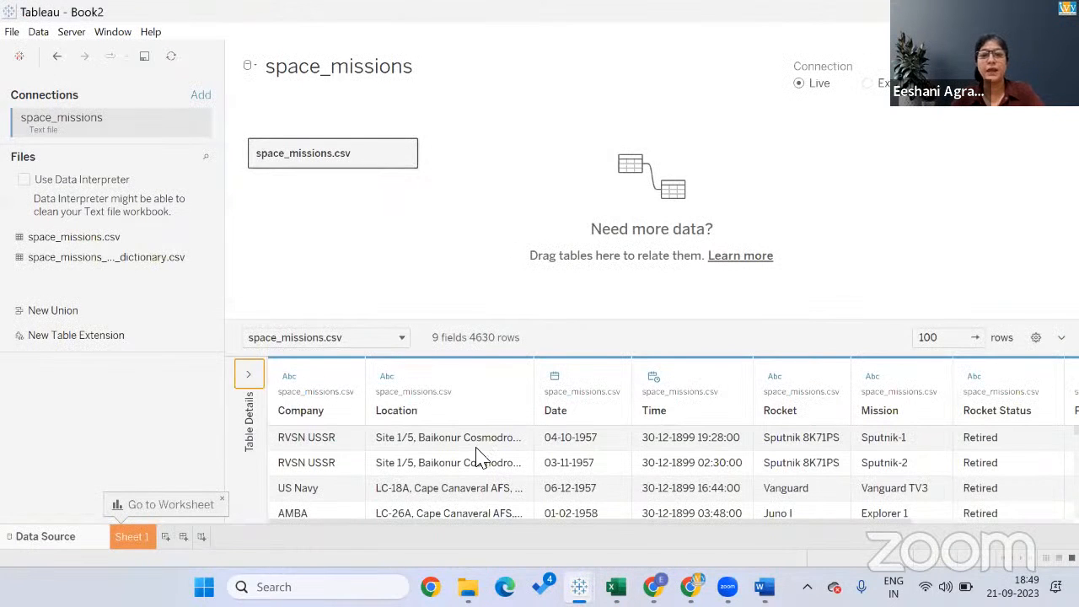
Apply a custom split to the Location field with a comma separator, splitting off the last 1 column, and show the new column.
click(516, 387)
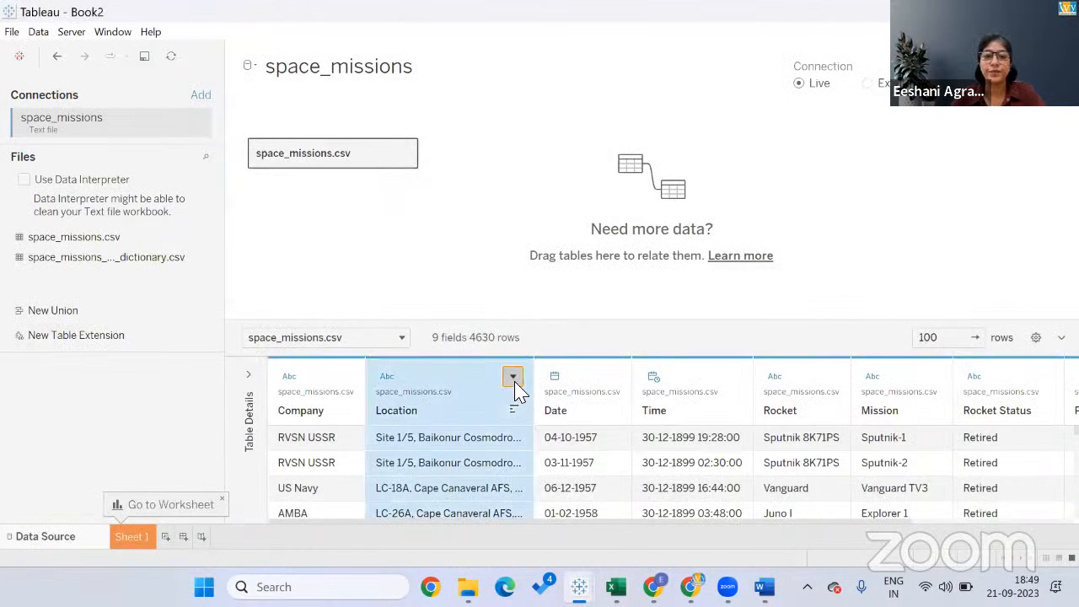
click(513, 377)
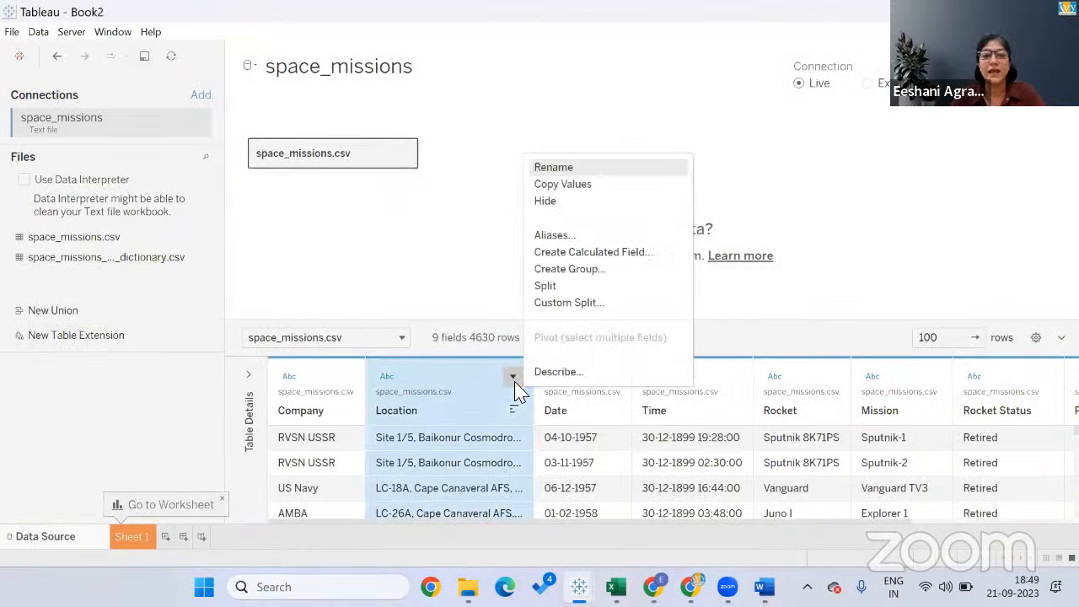
click(566, 305)
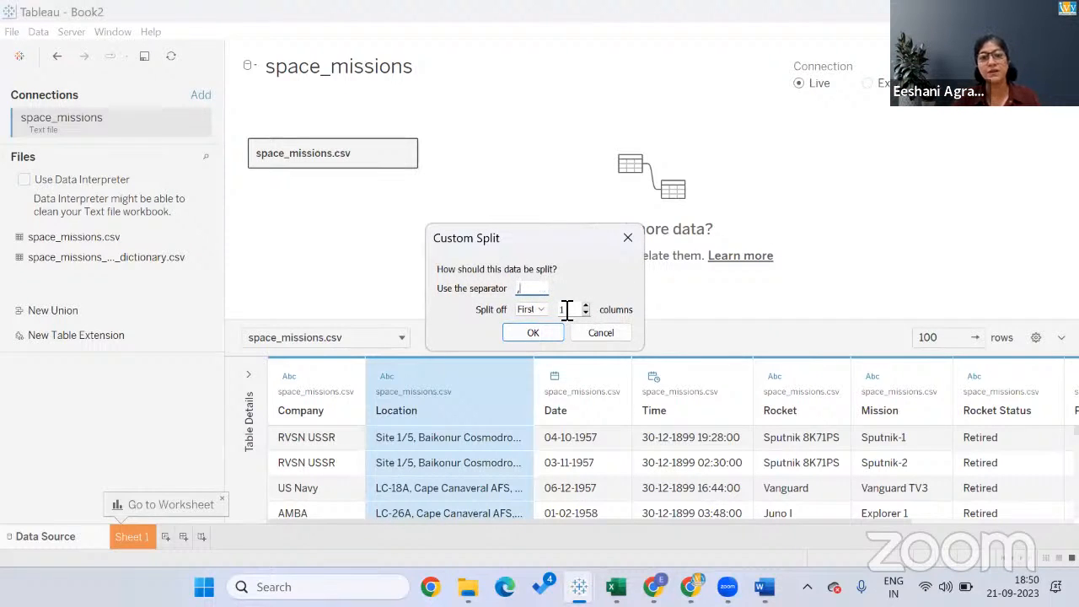
click(534, 309)
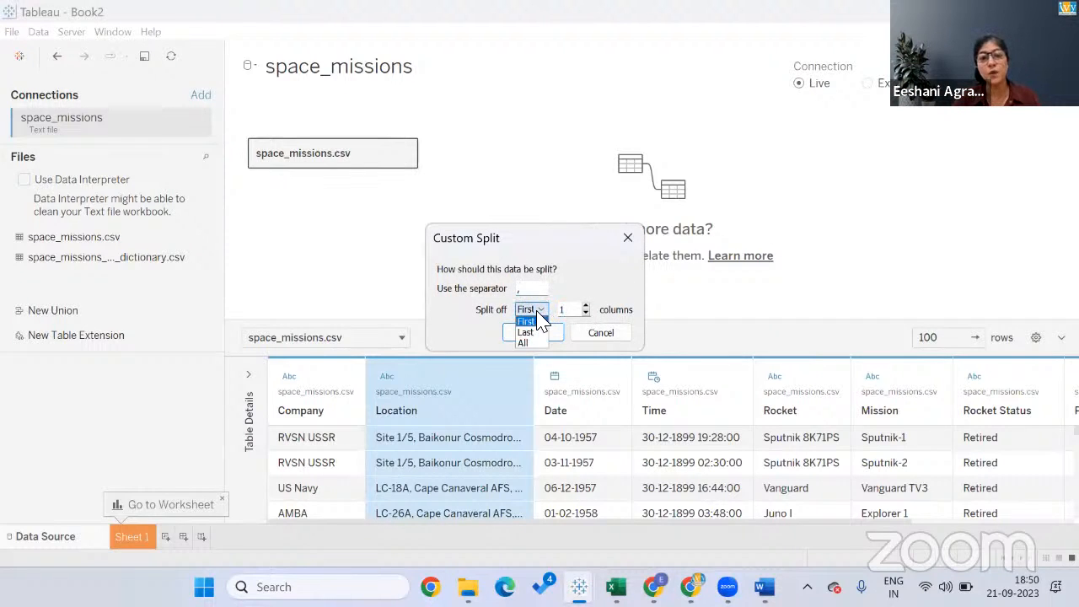
click(531, 333)
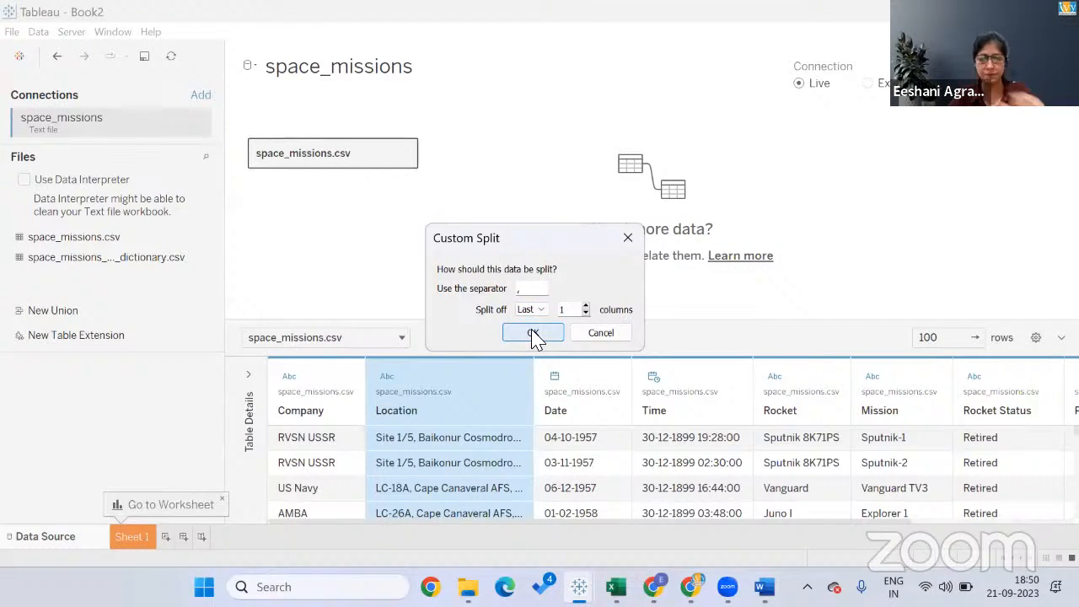
click(532, 334)
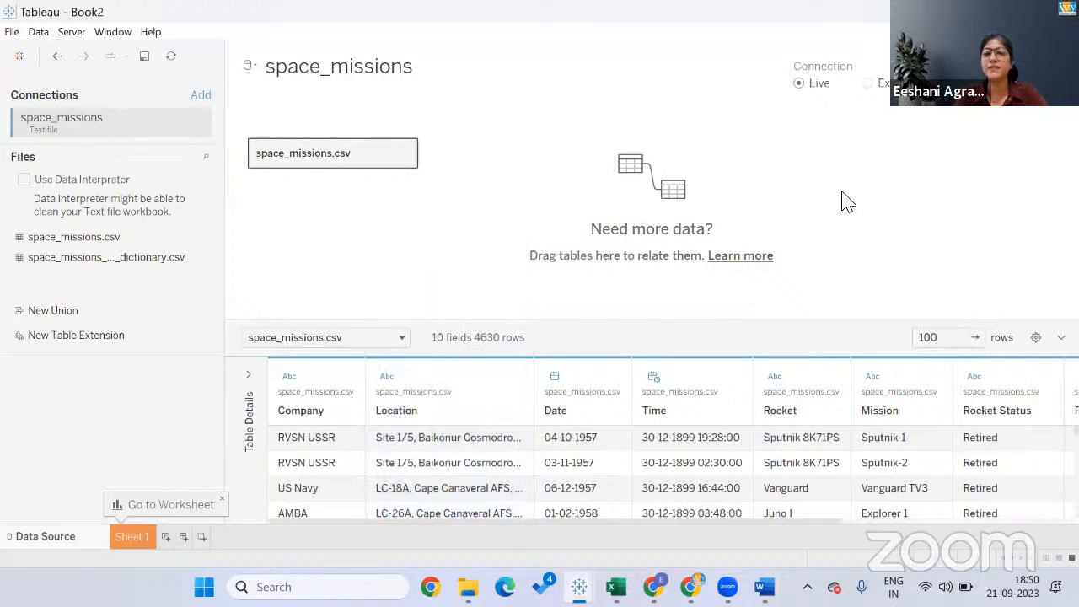
click(727, 517)
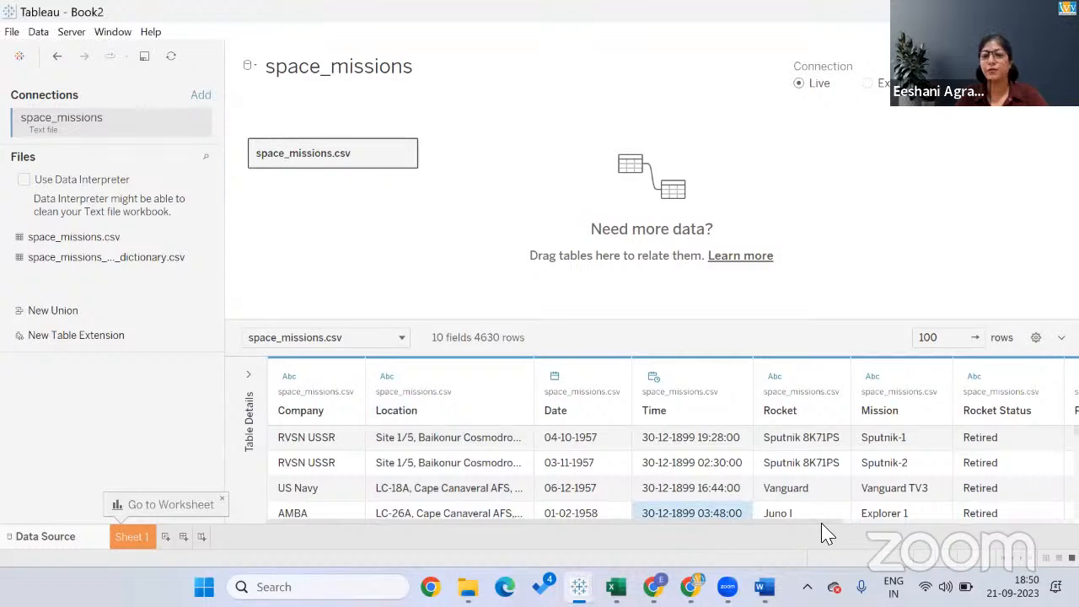
drag(829, 521, 1069, 515)
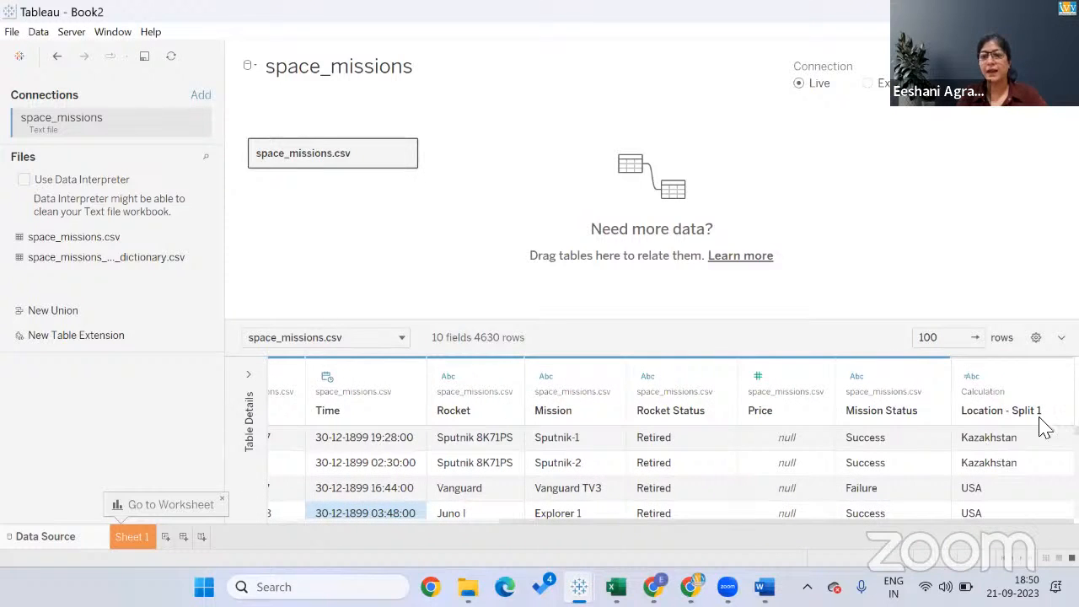
Rename the split column from Location as Country.
click(995, 413)
double_click(996, 413)
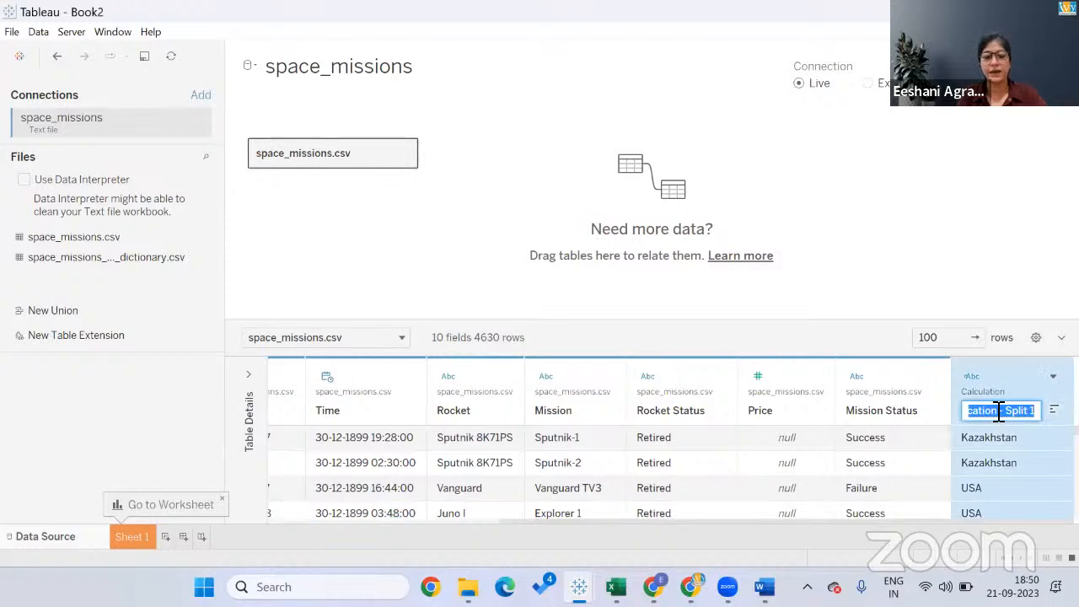
text(Country)
key(Return)
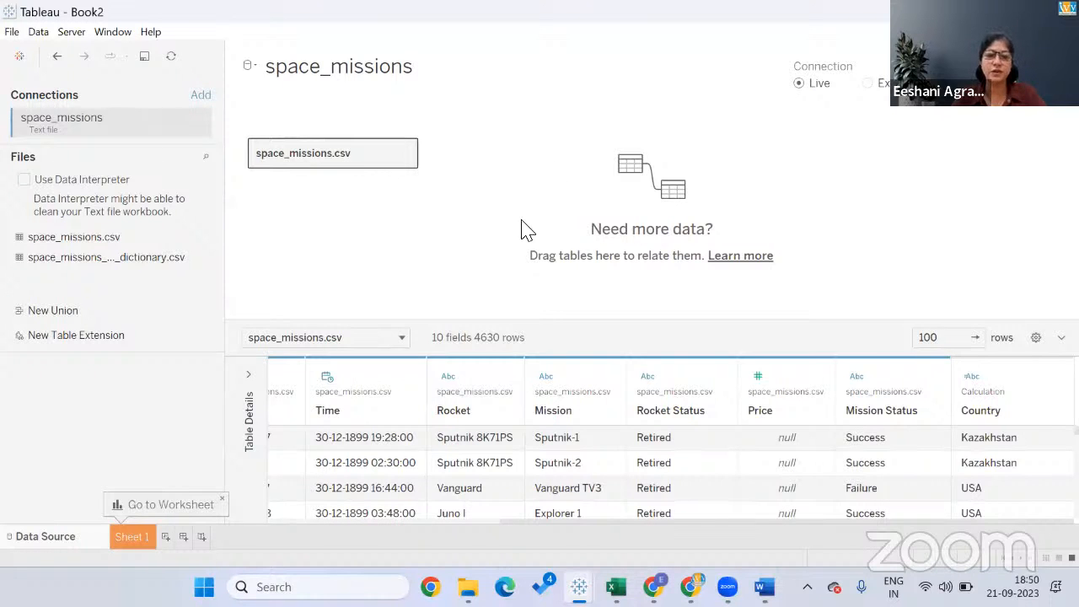
scroll(289, 531, left, 5)
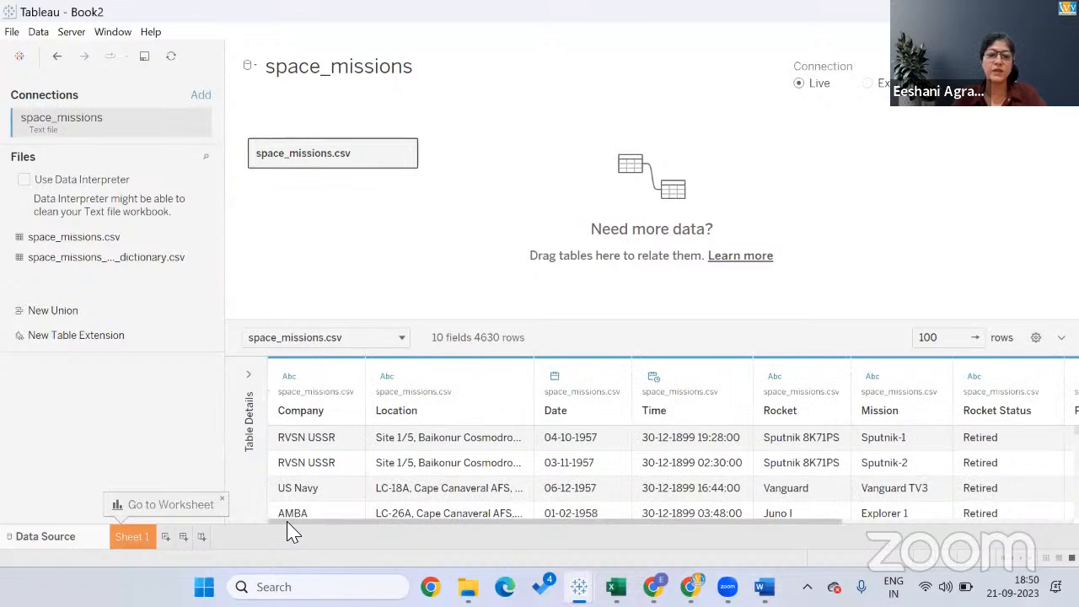
click(512, 379)
click(512, 379)
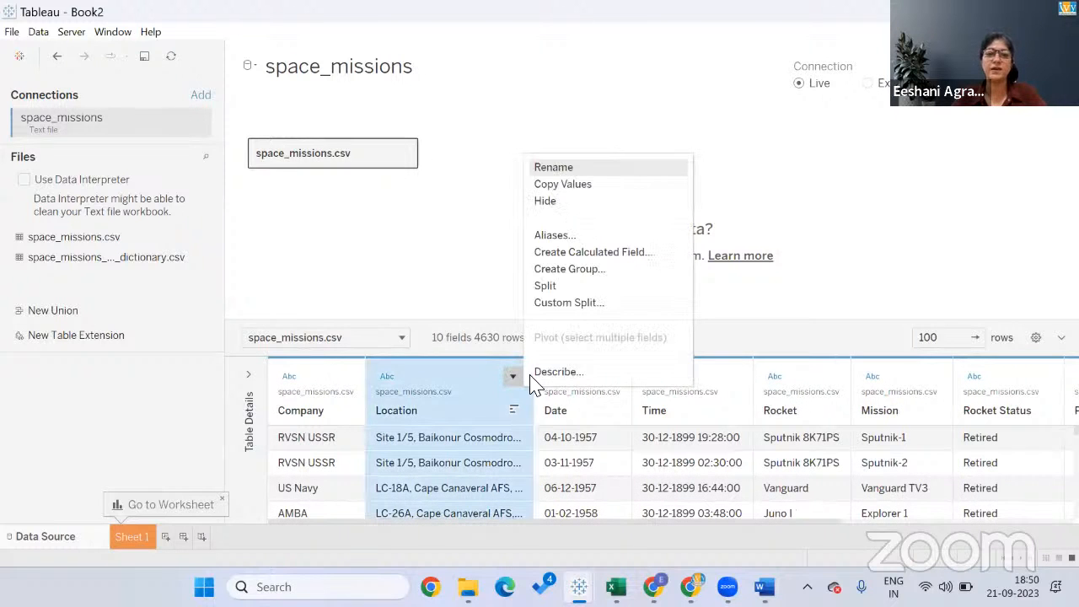
click(557, 303)
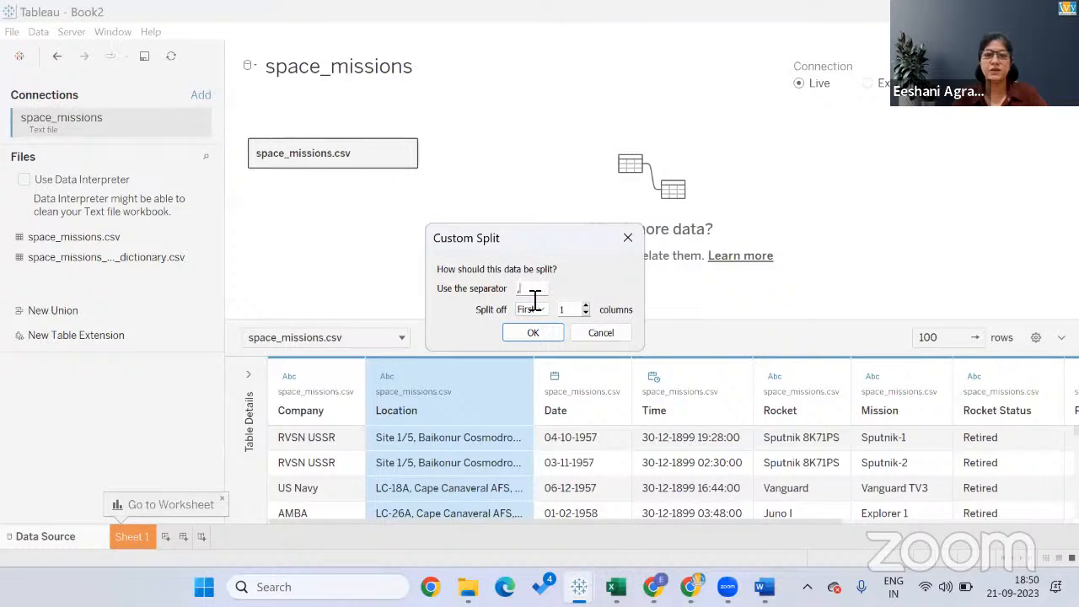
click(531, 310)
click(529, 333)
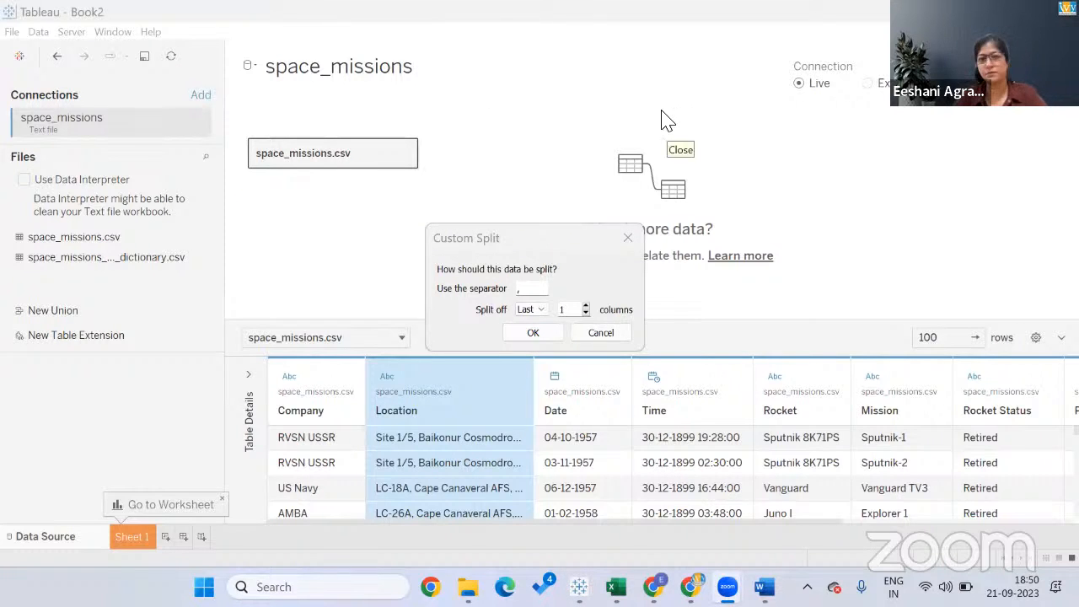
click(606, 335)
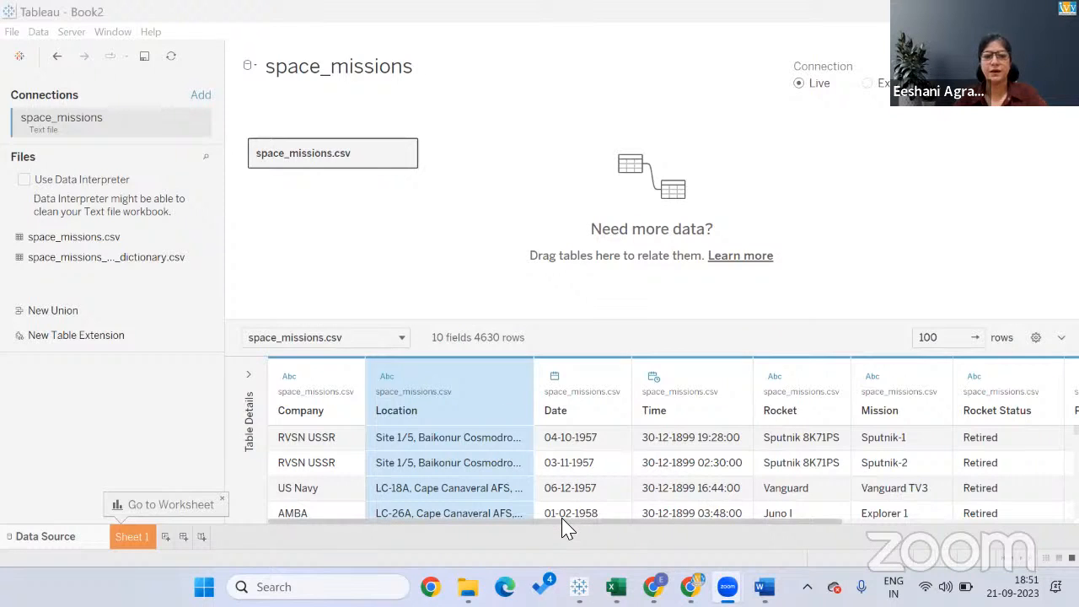
Open Sheet 1 and mark the dimensions, measures and Price in its field list with the annotation pen, clearing the marks at the end.
drag(563, 521, 486, 544)
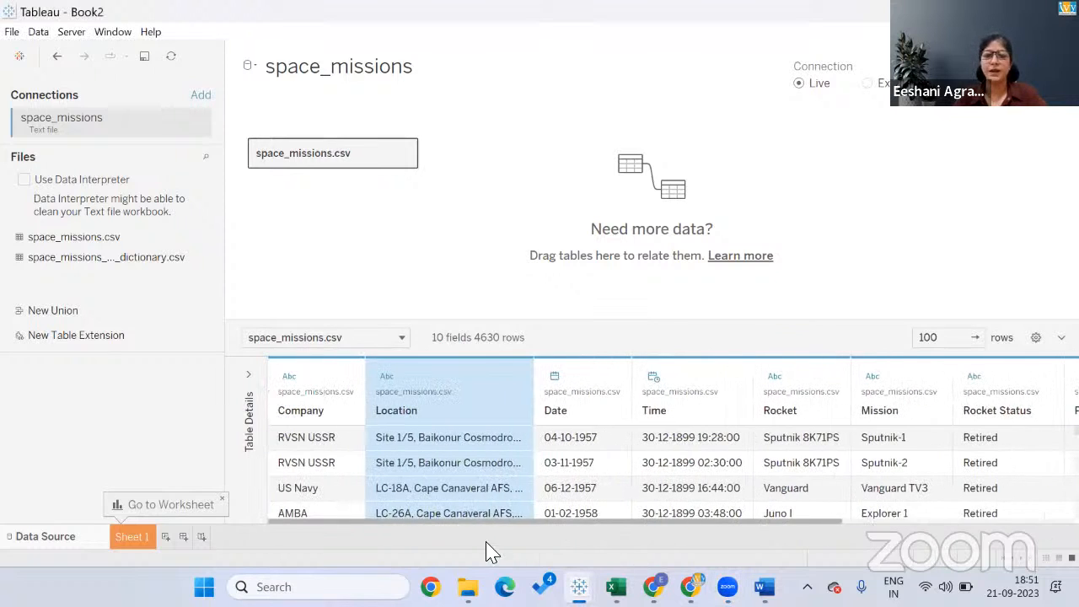
click(129, 538)
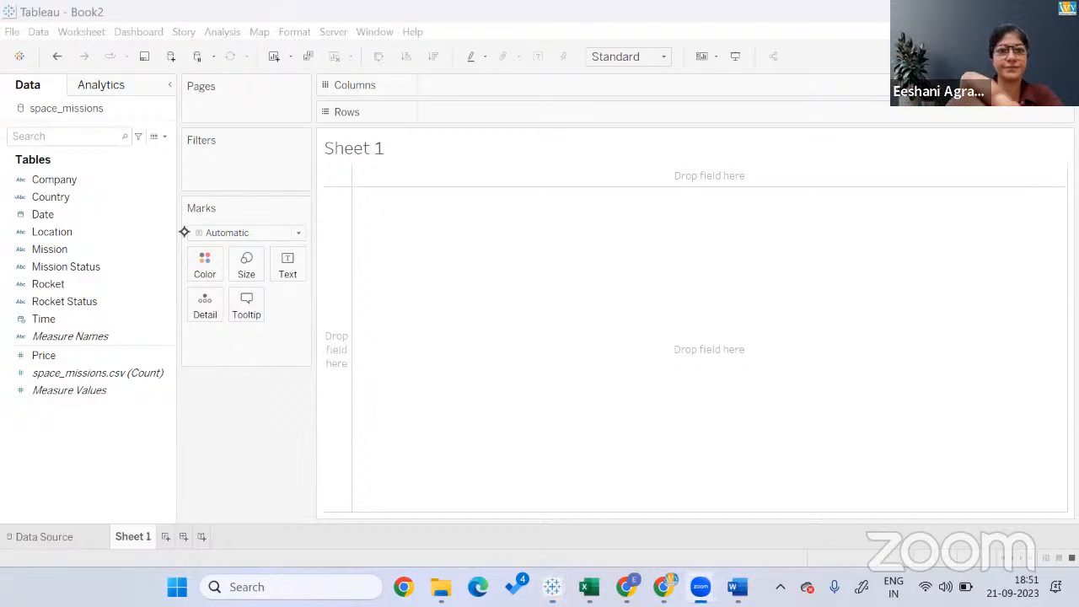
mouse_move(148, 165)
mouse_down()
mouse_move(178, 258)
mouse_move(167, 405)
mouse_move(141, 409)
mouse_up()
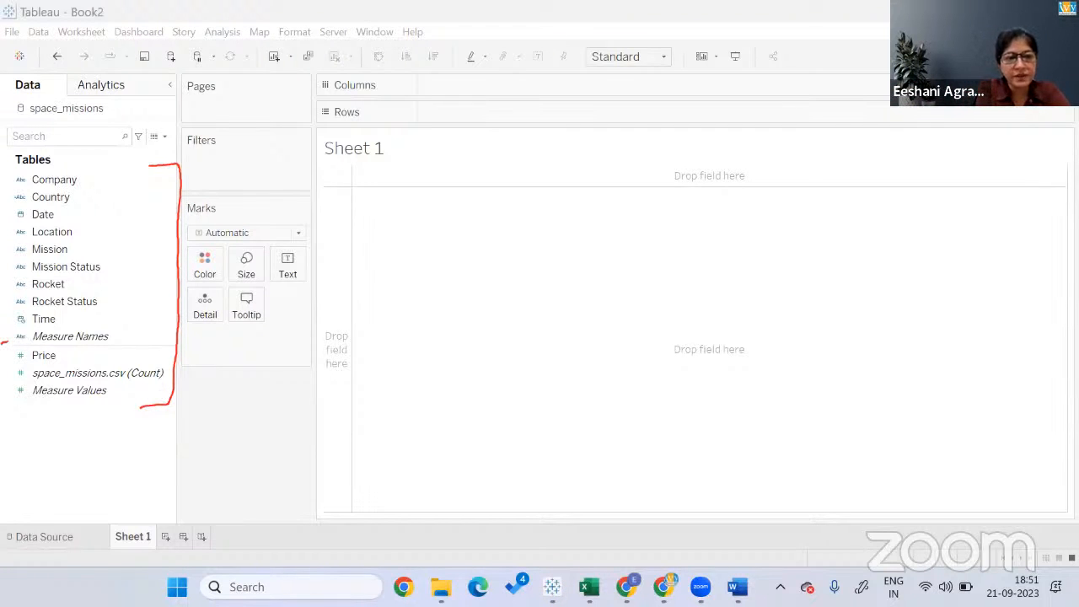
drag(9, 341, 173, 339)
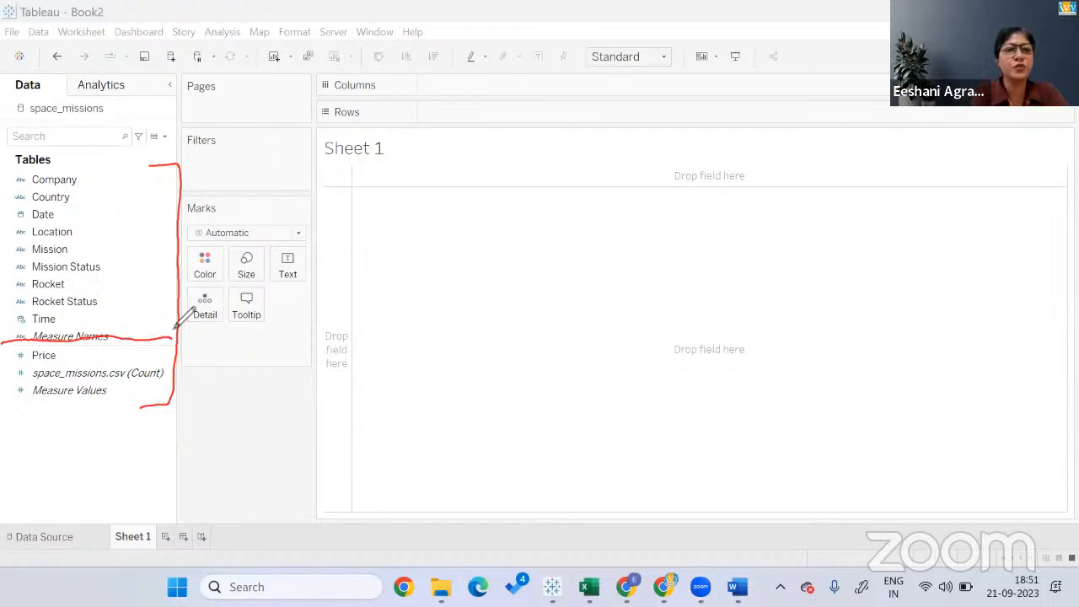
mouse_move(122, 181)
mouse_down()
mouse_move(147, 261)
mouse_move(127, 295)
mouse_up()
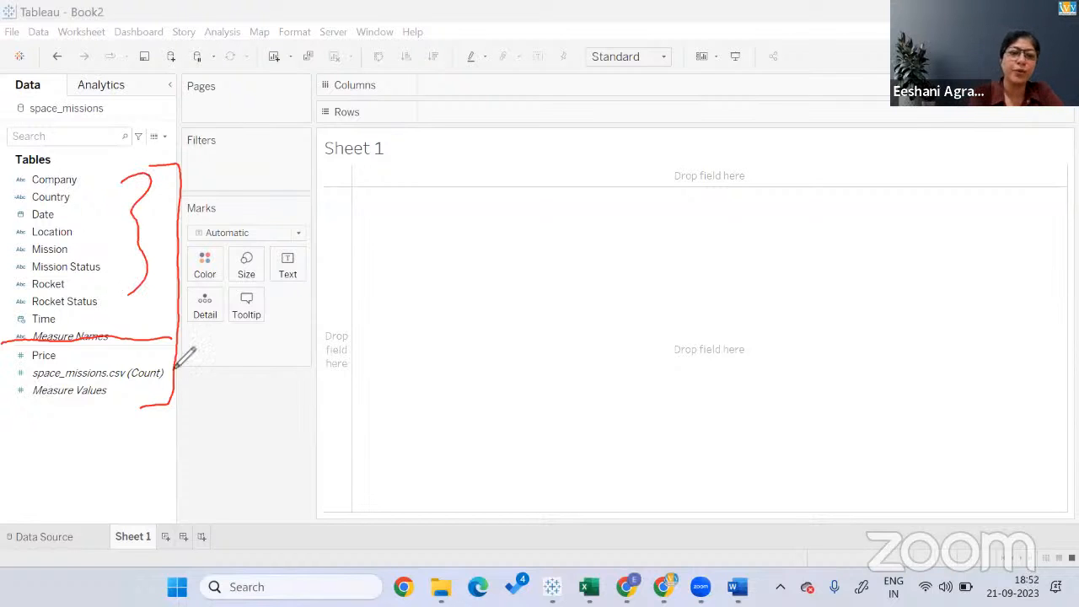
drag(167, 341, 173, 409)
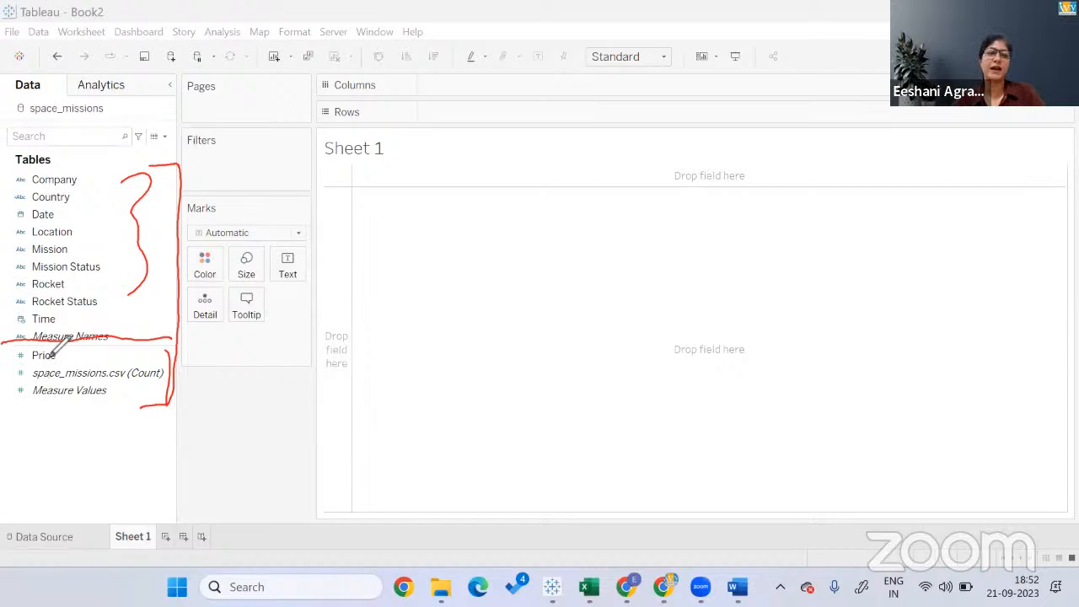
mouse_move(59, 354)
mouse_down()
mouse_move(24, 361)
mouse_move(71, 352)
mouse_up()
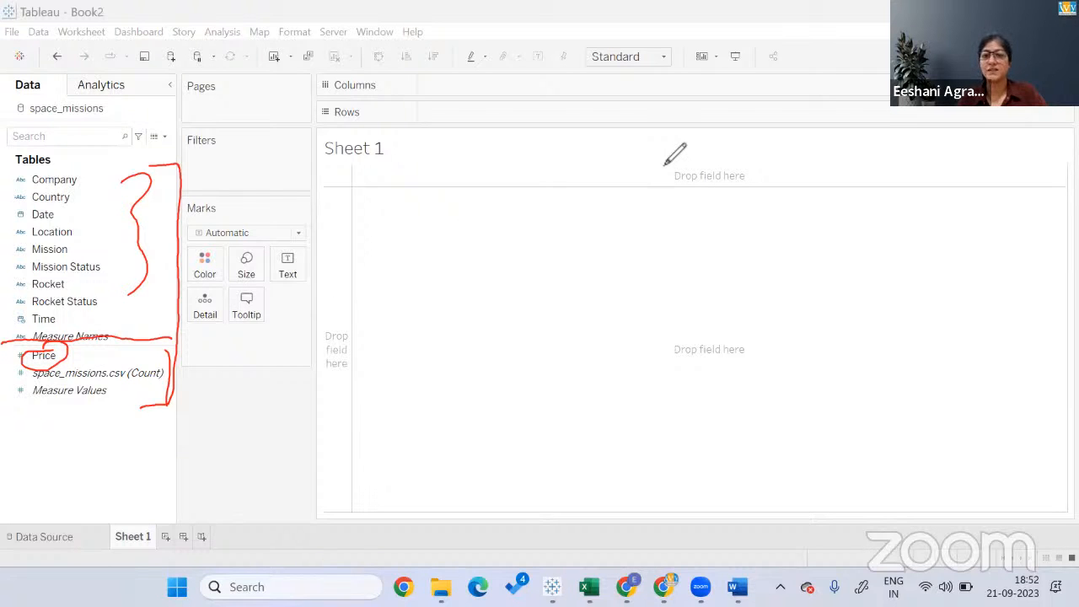
click(664, 165)
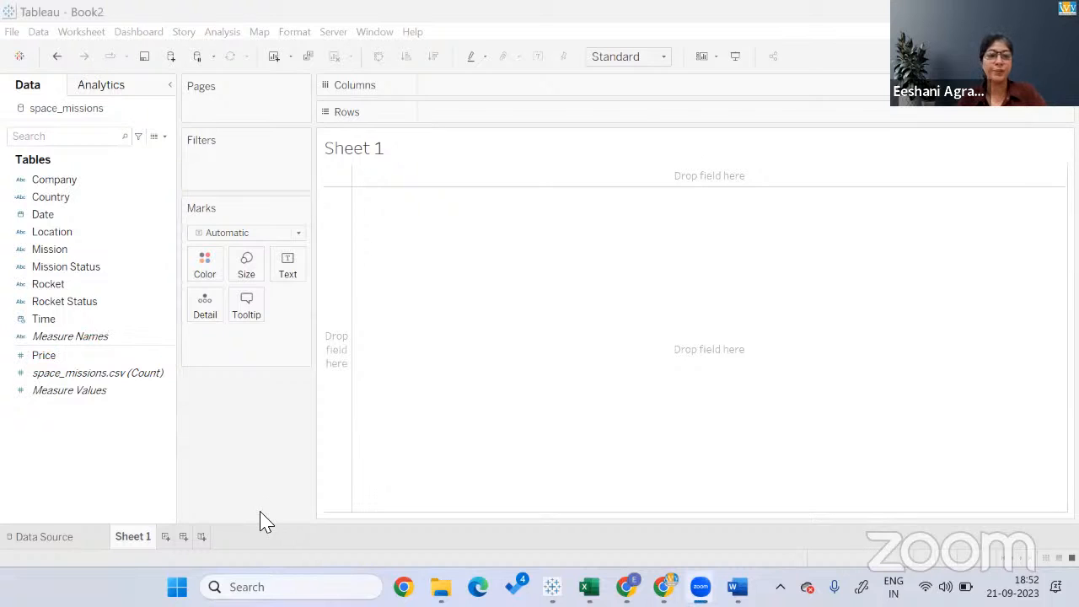
Hide the Location, Time and Price fields in the space_missions data source.
click(56, 533)
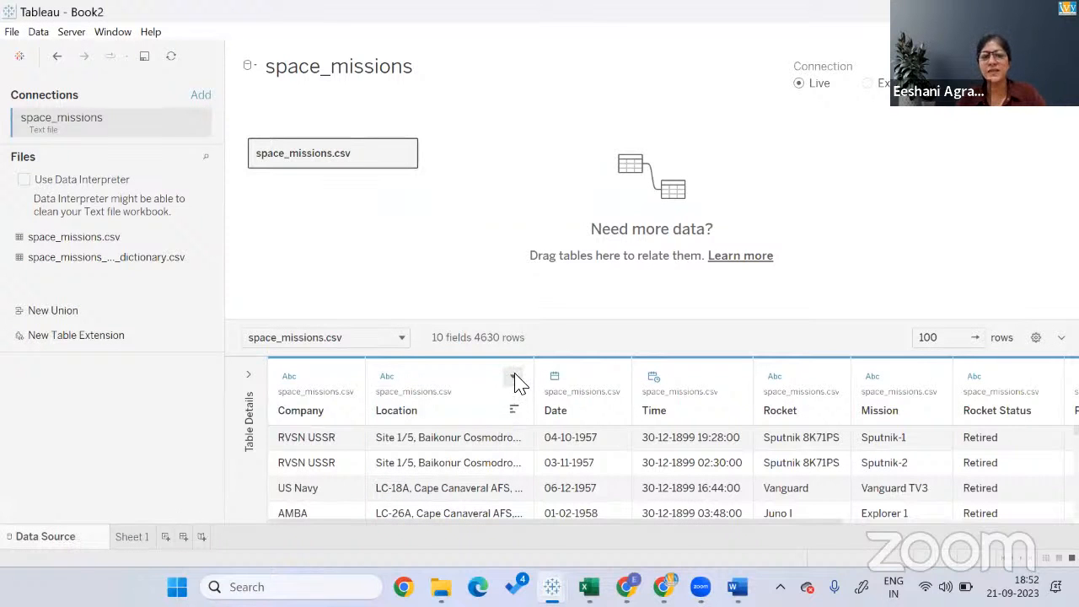
click(513, 377)
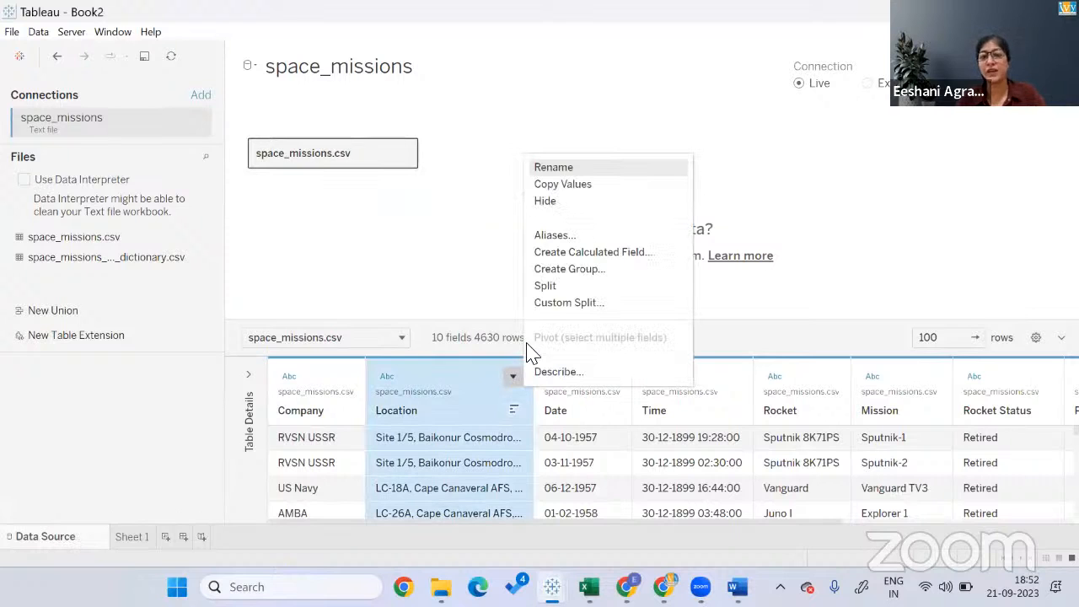
click(546, 197)
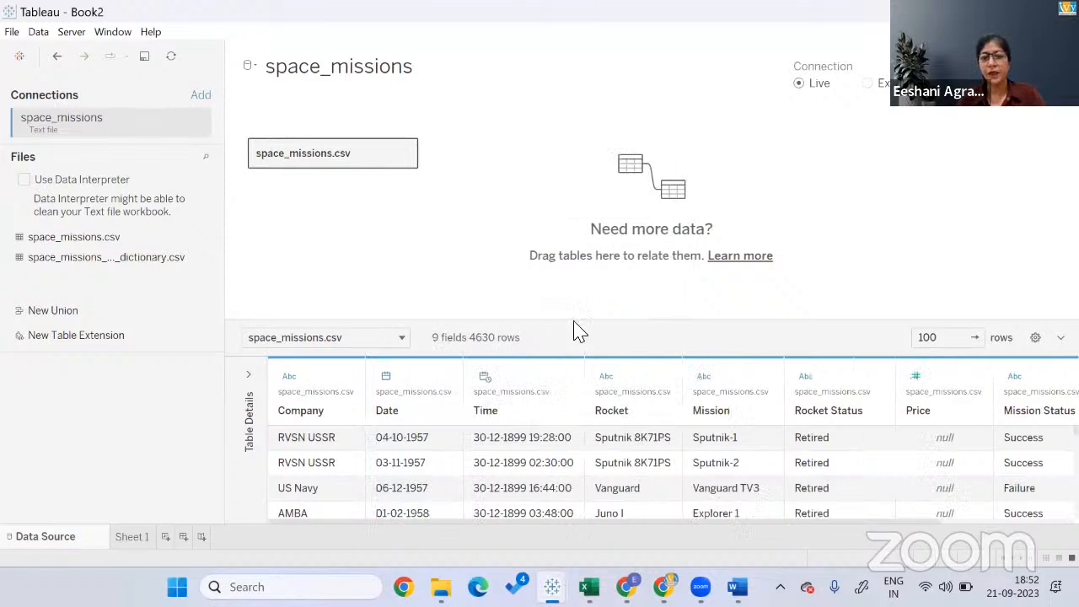
click(565, 378)
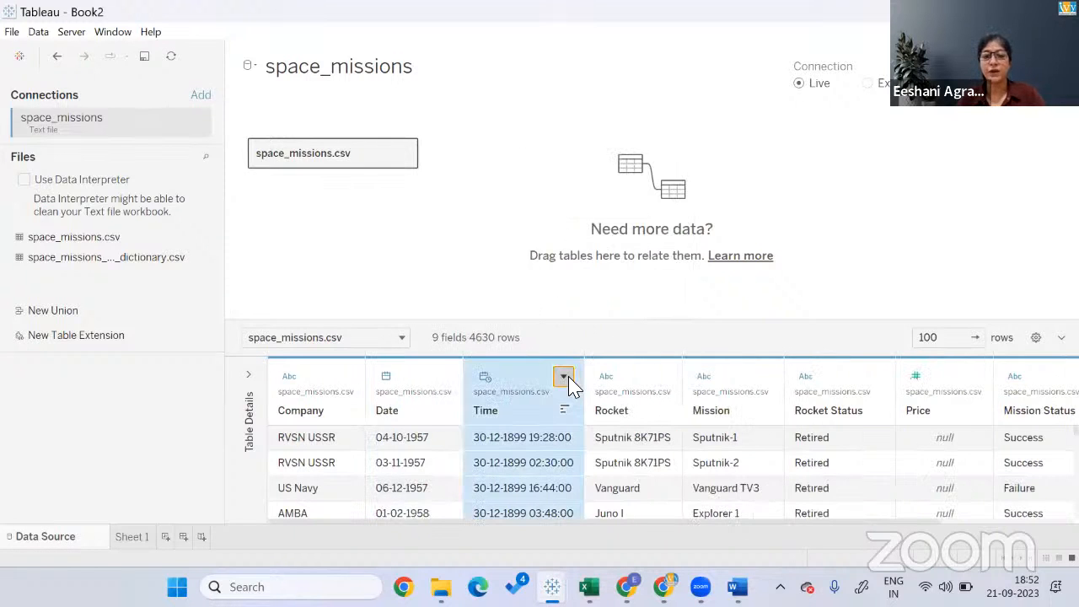
click(595, 253)
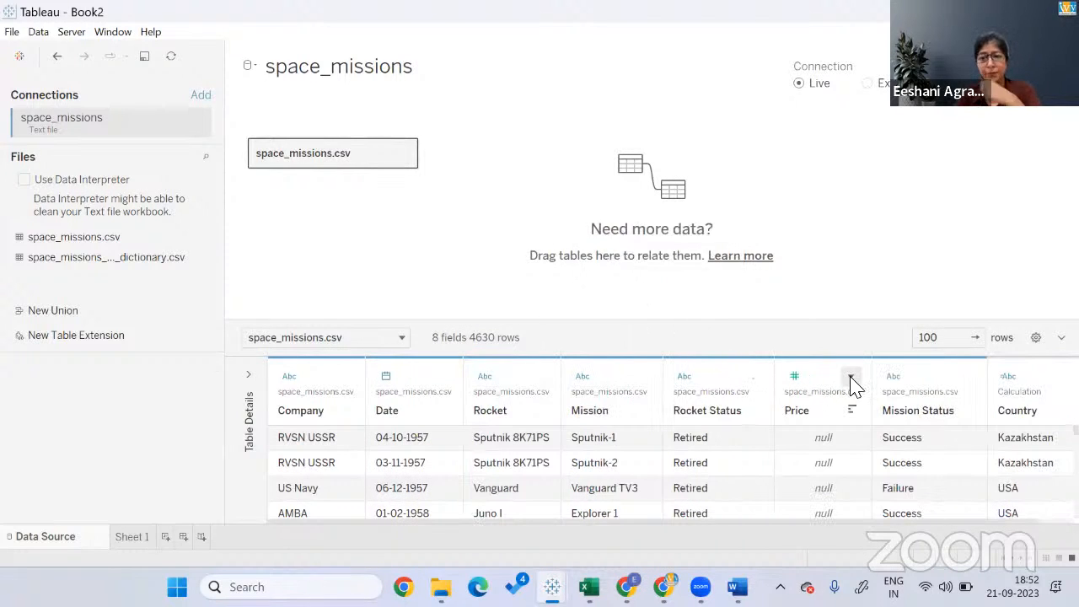
click(853, 378)
click(851, 378)
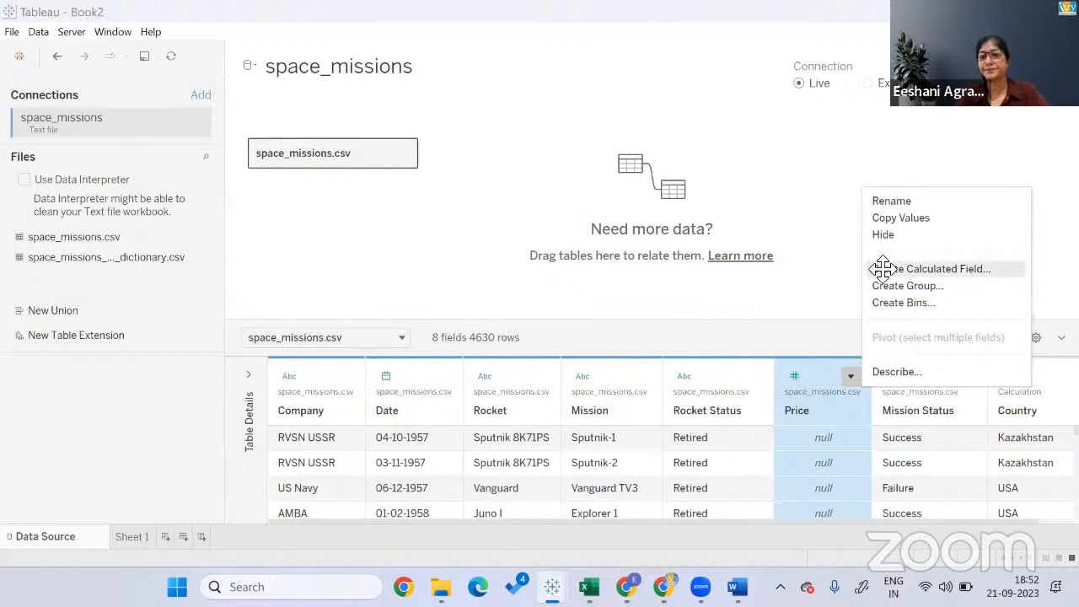
click(883, 234)
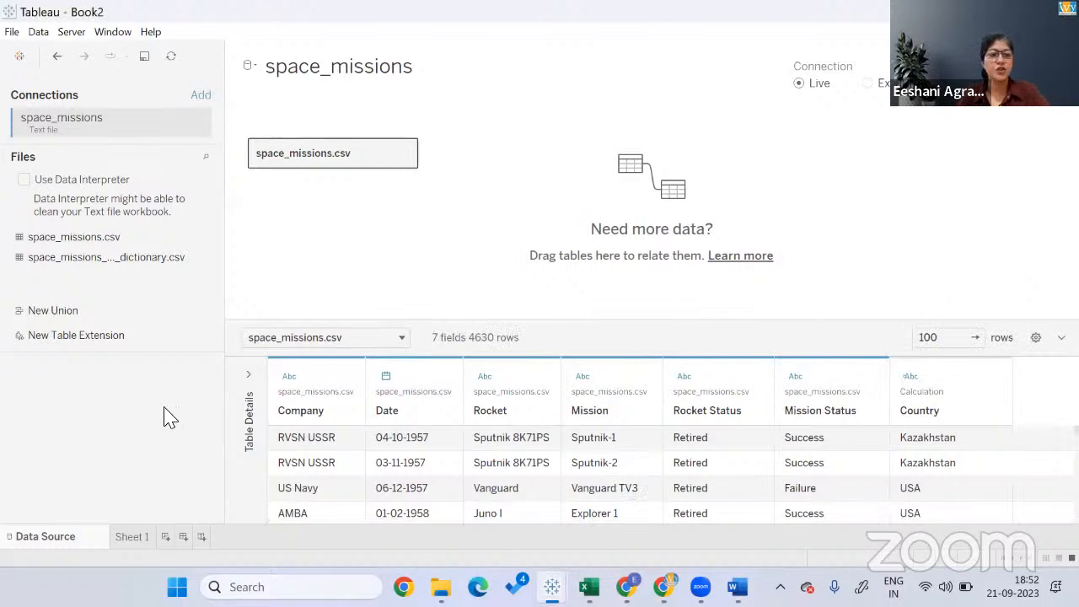
Return to Sheet 1 and circle the three field drop areas and the Filters shelf with the annotation pen, clearing the marks at the end.
click(140, 536)
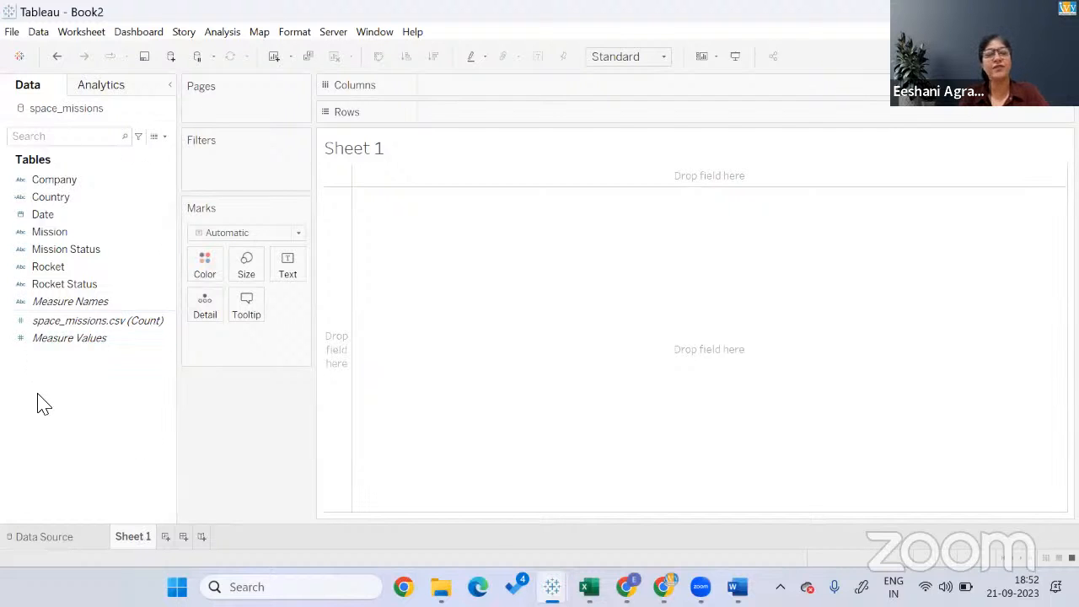
click(528, 161)
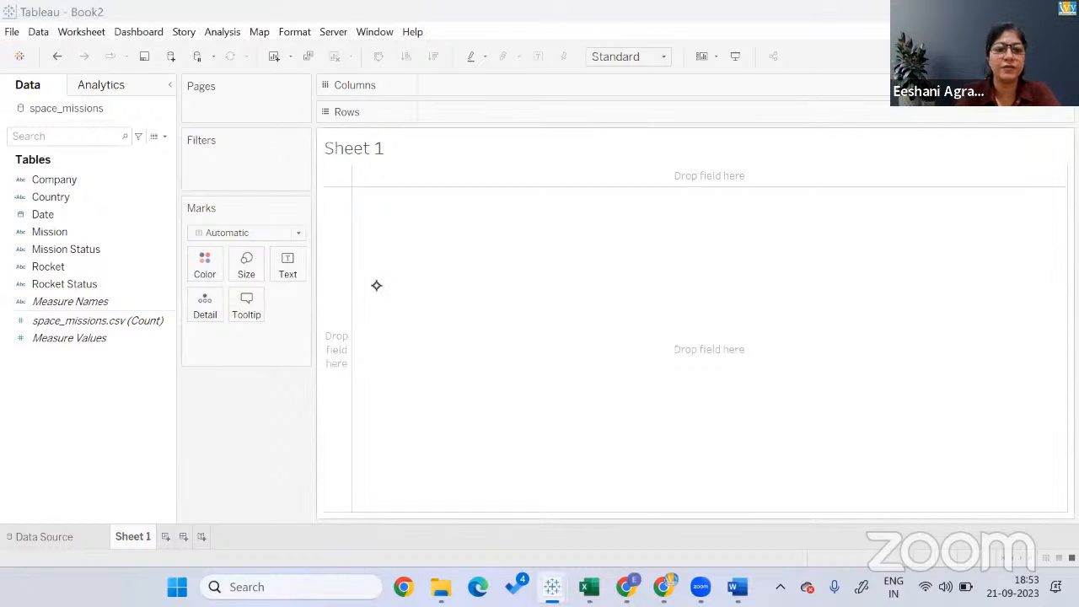
drag(342, 317, 333, 342)
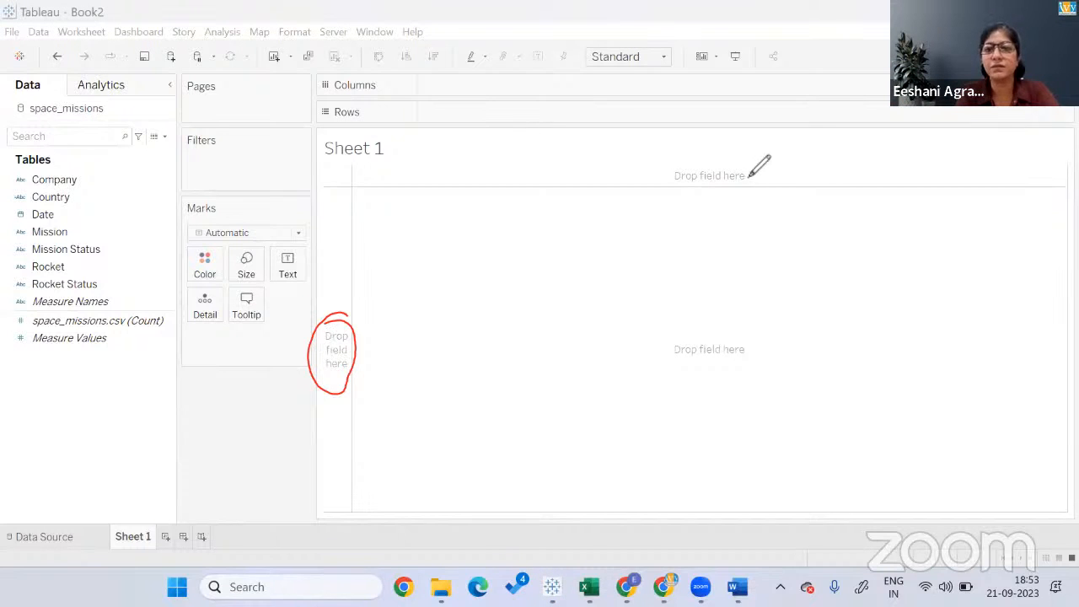
mouse_move(747, 157)
mouse_down()
mouse_move(754, 170)
mouse_move(731, 157)
mouse_up()
mouse_move(735, 333)
mouse_down()
mouse_move(738, 346)
mouse_move(733, 331)
mouse_up()
mouse_move(226, 126)
mouse_down()
mouse_move(233, 144)
mouse_move(212, 123)
mouse_up()
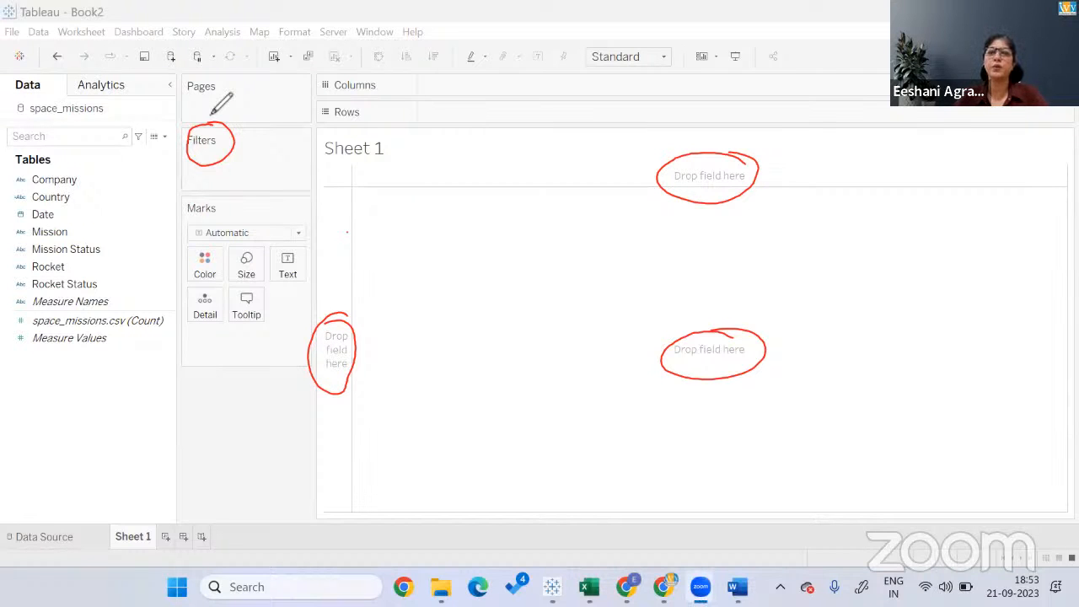
key(Escape)
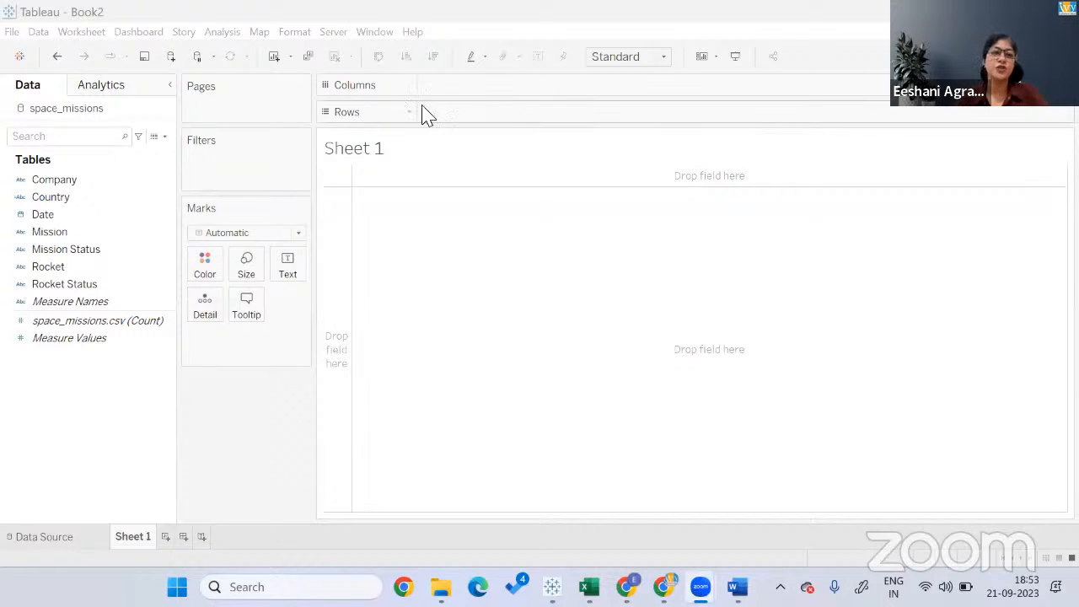
Add the Country field to both Rows and Columns in Sheet 1.
click(57, 200)
double_click(57, 202)
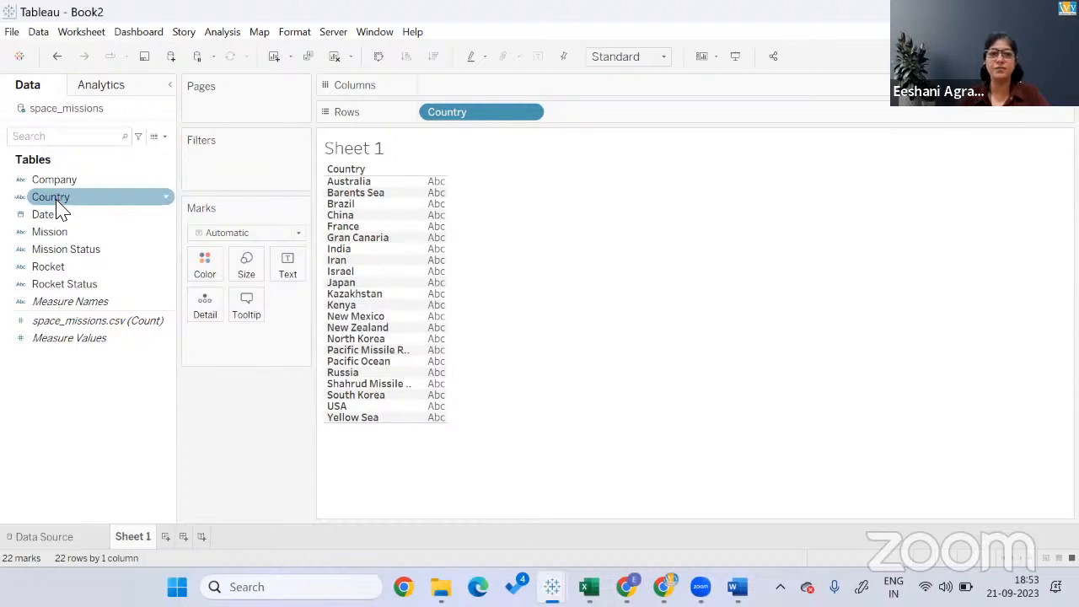
double_click(57, 201)
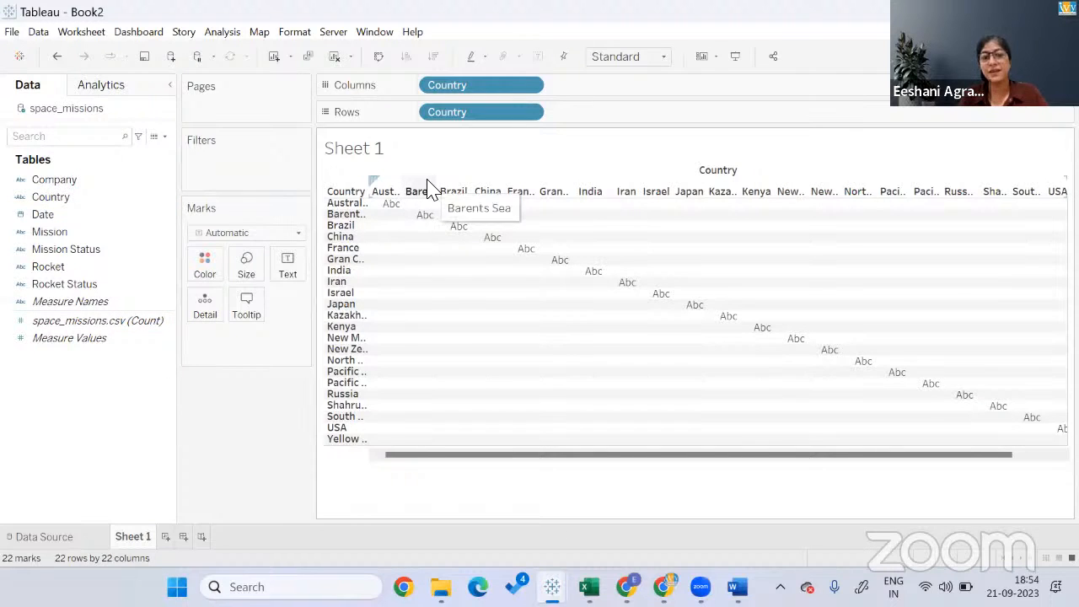
Convert the Country field in Columns to a measure aggregated as Count.
click(531, 88)
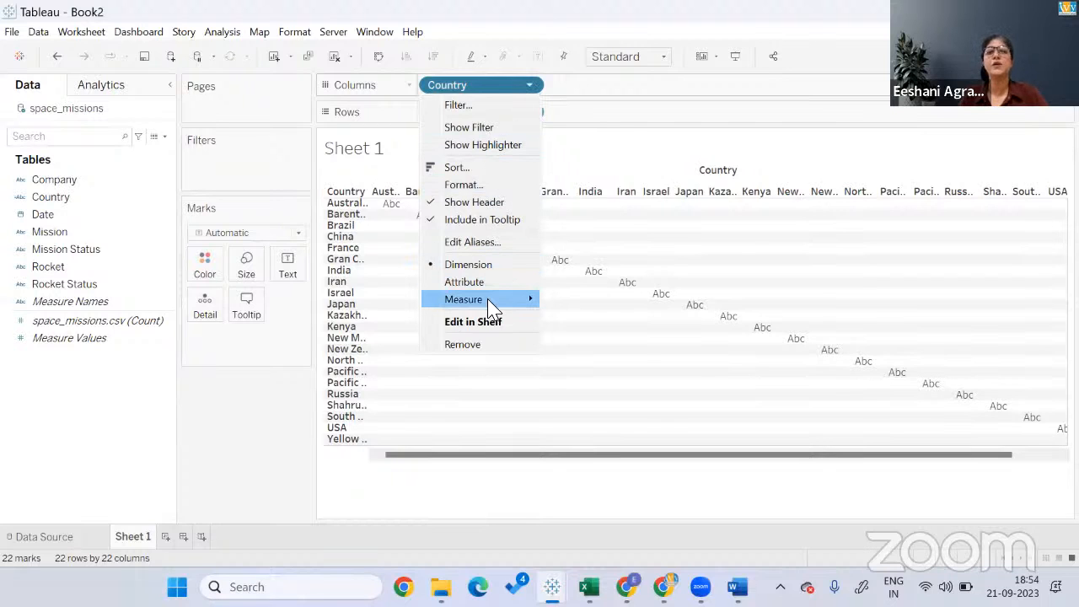
mouse_move(492, 305)
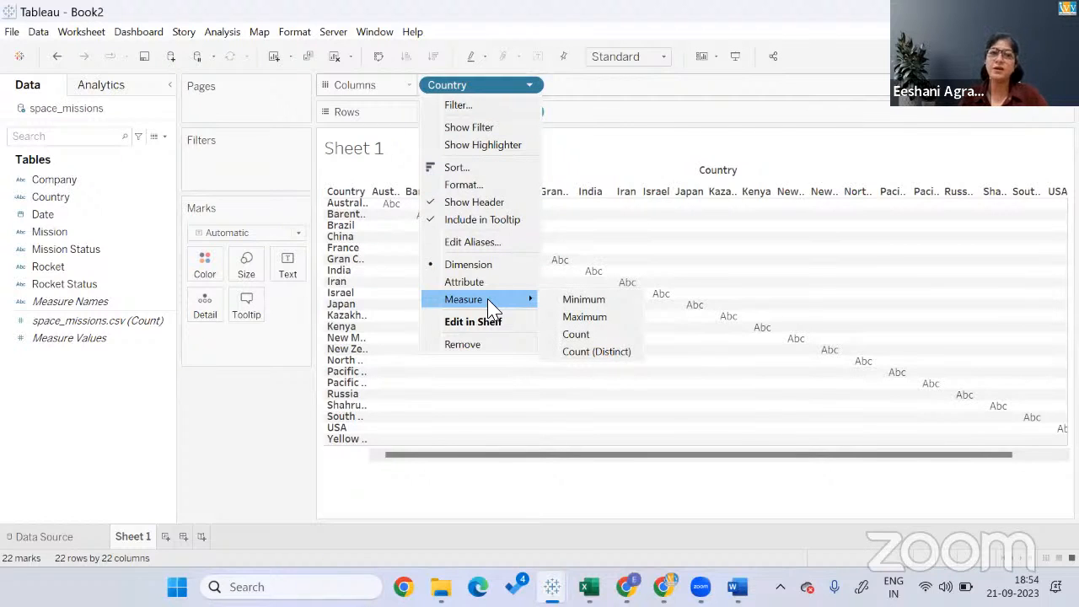
click(530, 87)
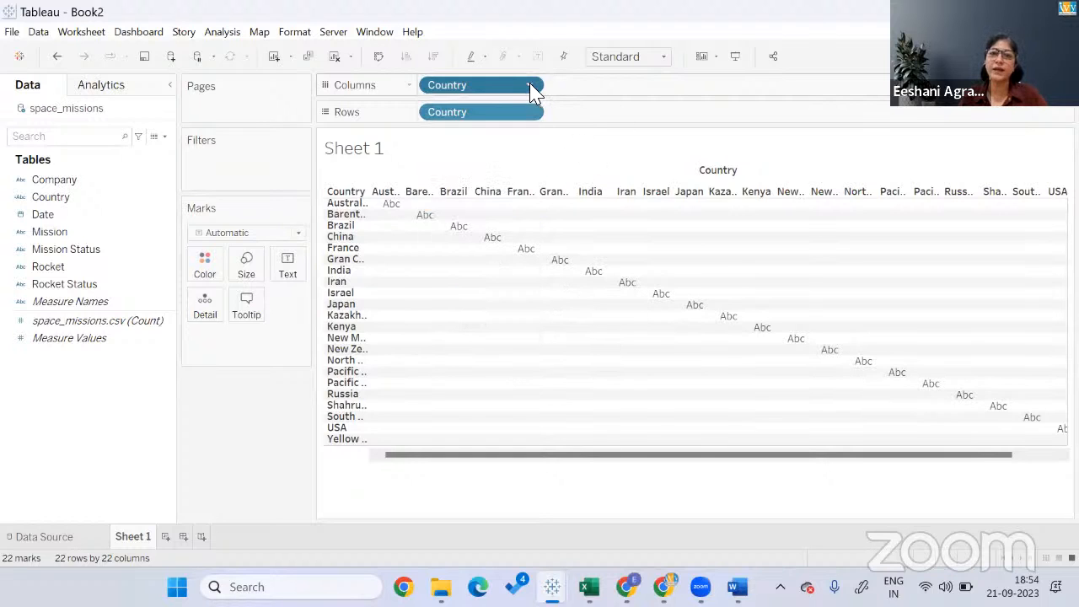
click(530, 86)
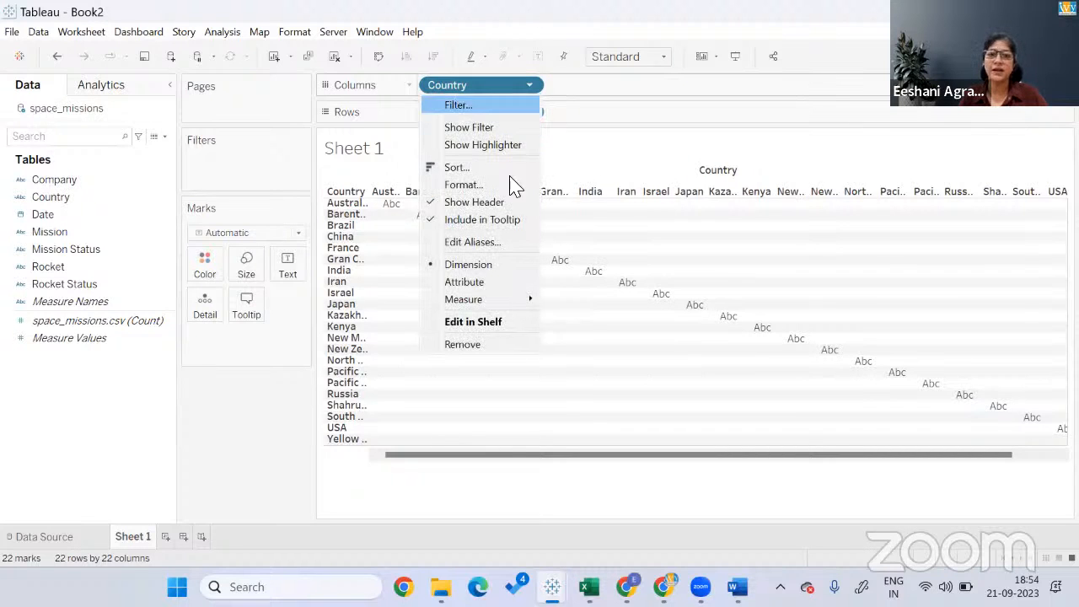
mouse_move(493, 305)
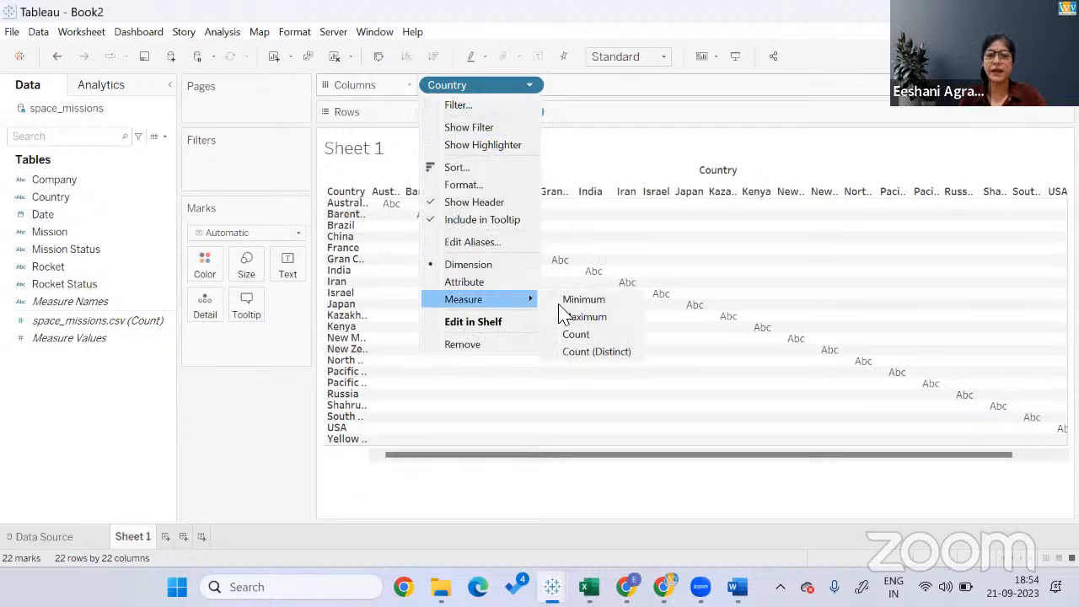
click(574, 334)
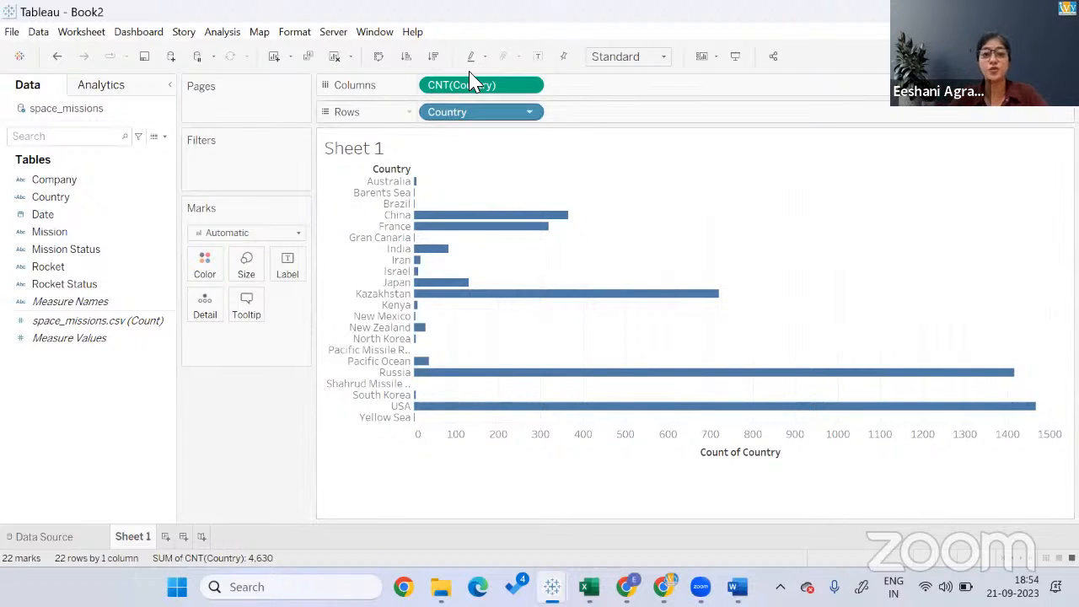
Sort the country bars in descending order and filter Country to the top 10 by Count.
click(786, 453)
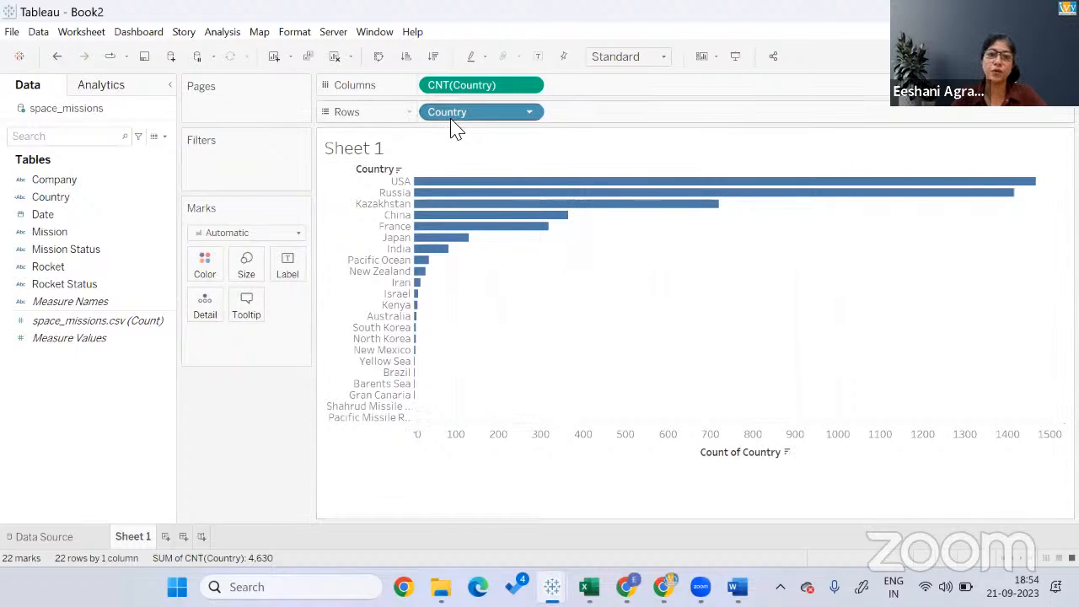
click(529, 112)
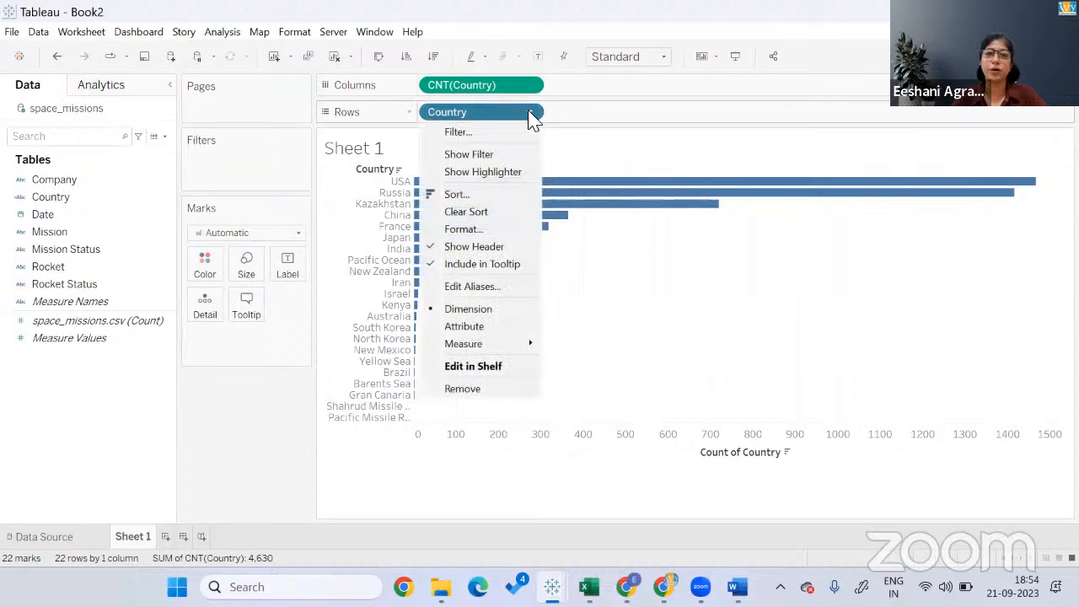
click(462, 135)
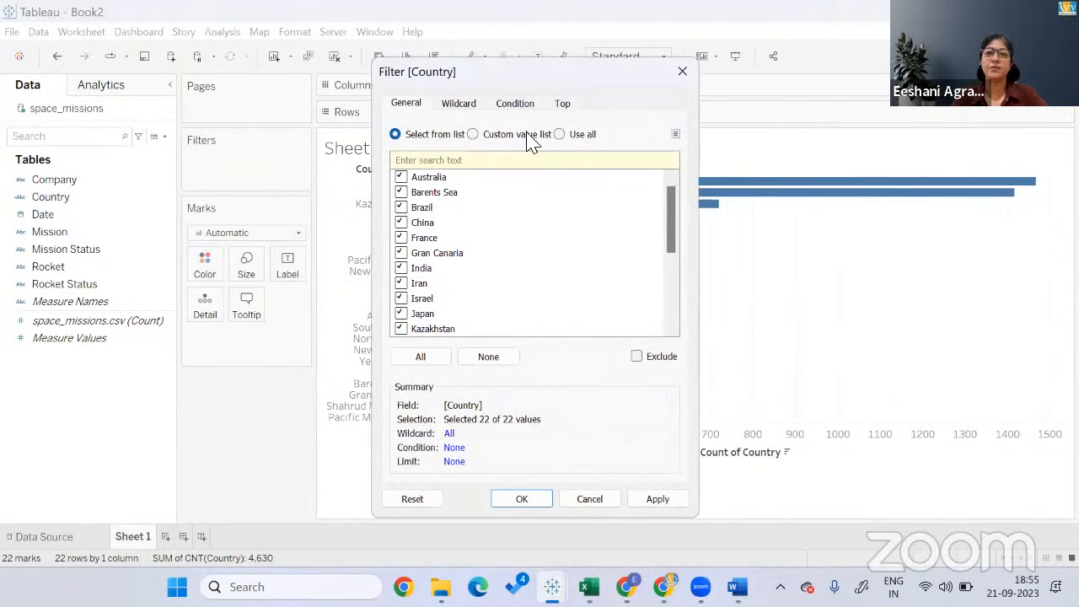
click(562, 104)
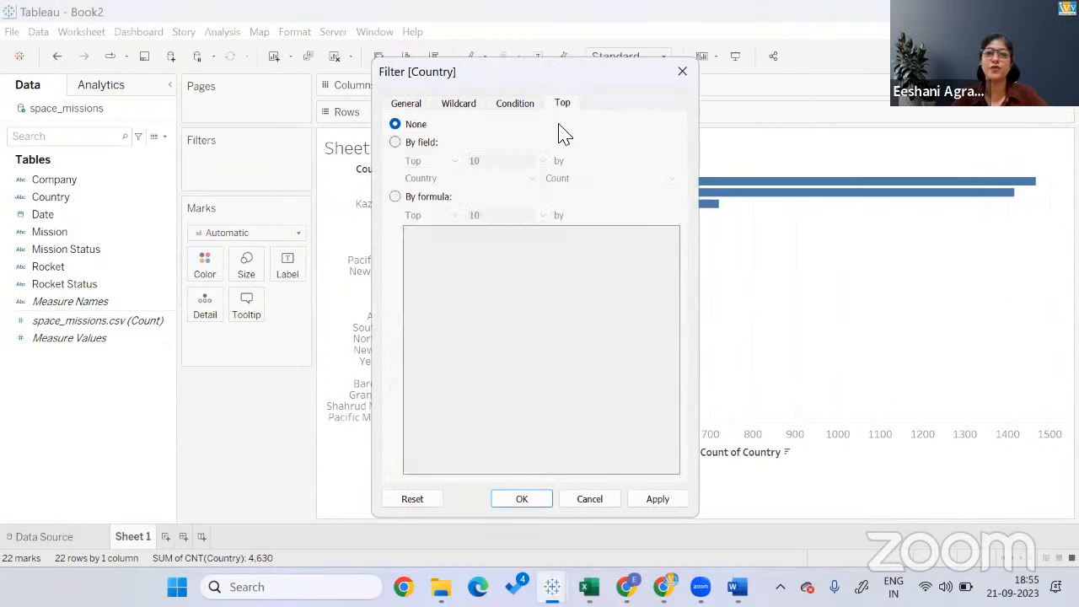
click(396, 143)
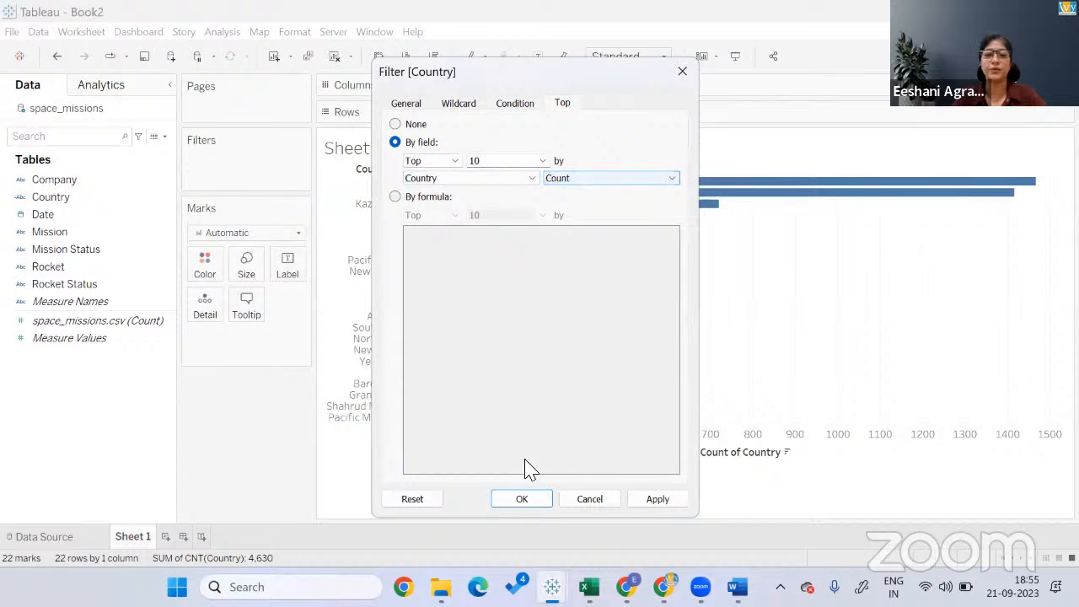
click(536, 503)
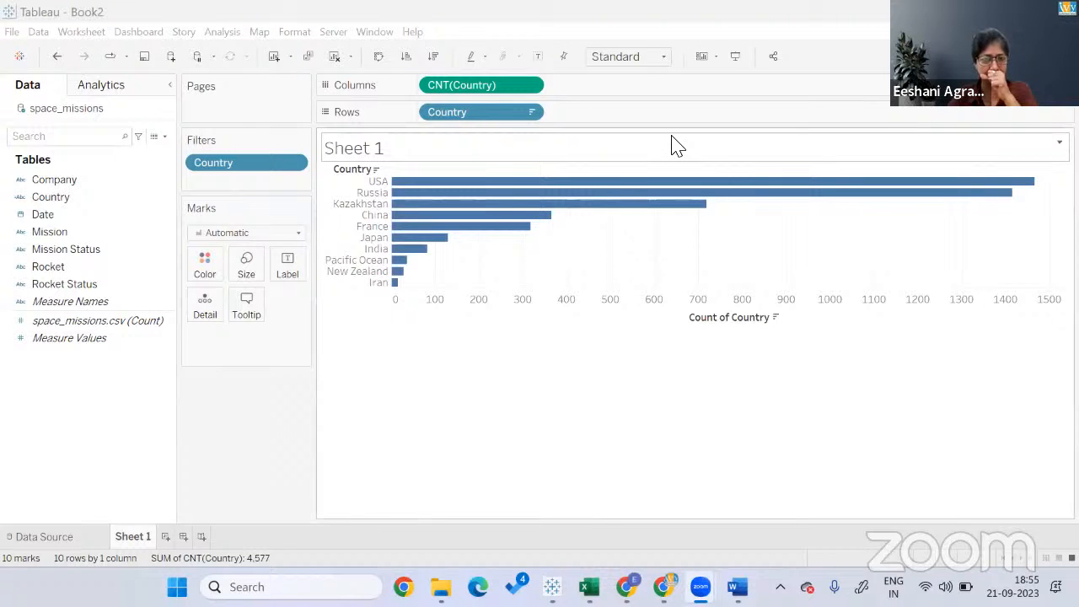
Clear Sheet 1 and rebuild the chart with Country in Rows and Country as a Count measure in Columns.
click(335, 68)
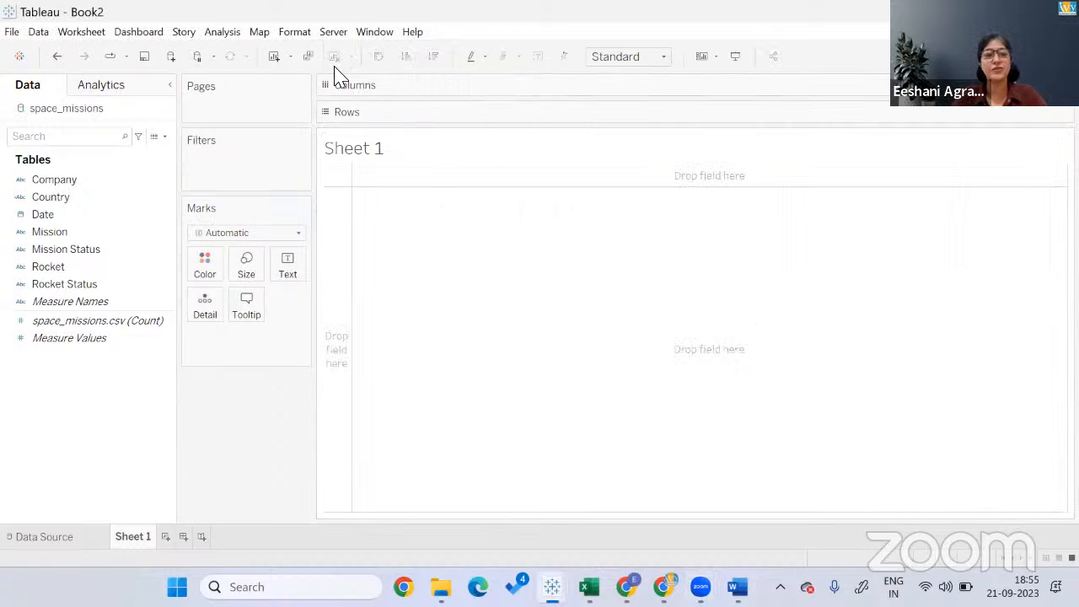
double_click(70, 199)
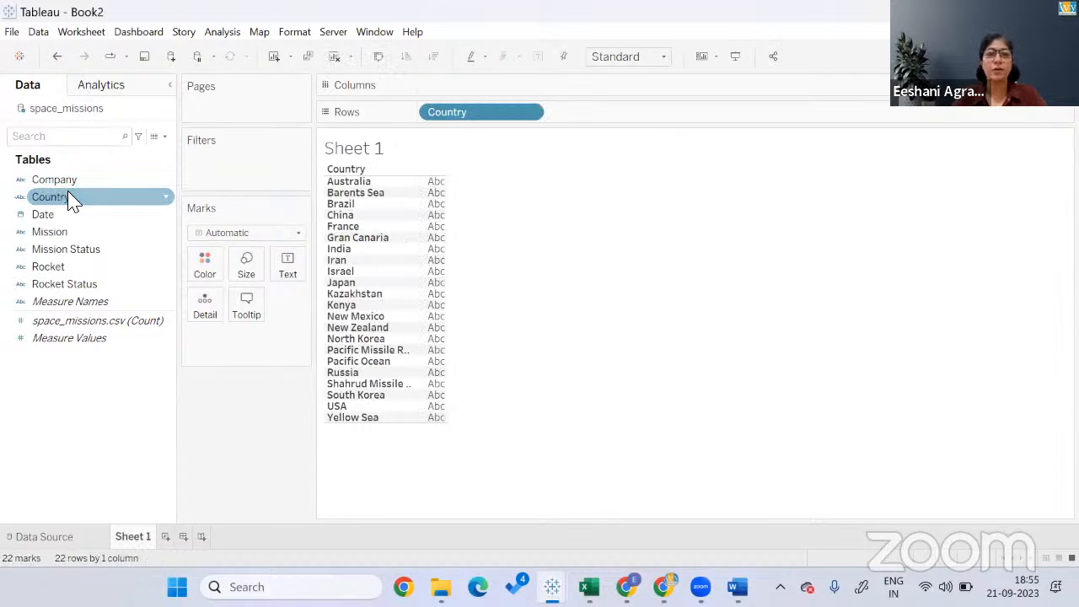
double_click(70, 199)
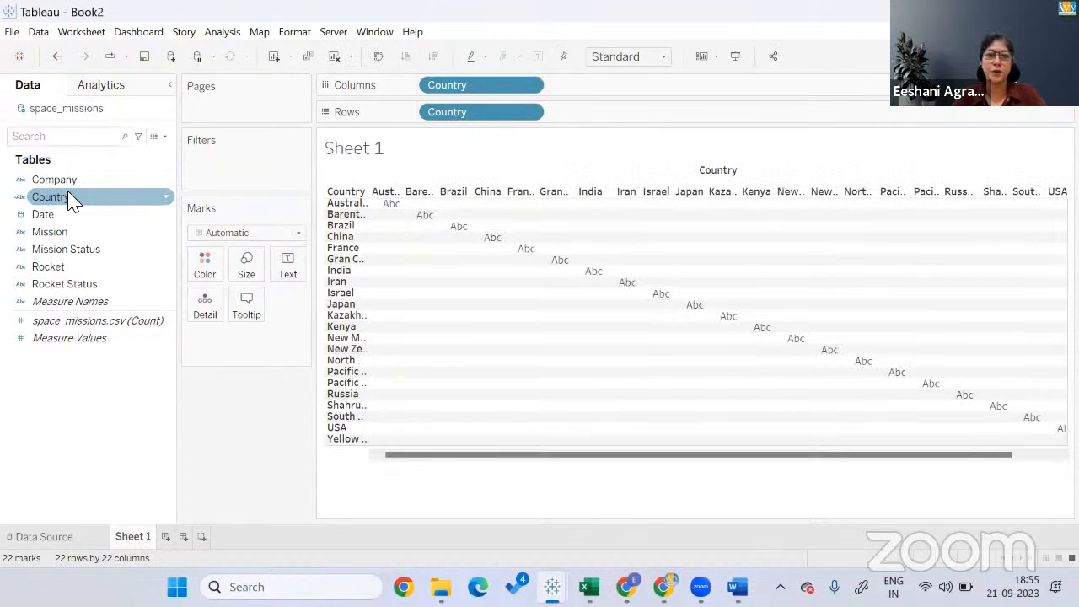
click(531, 86)
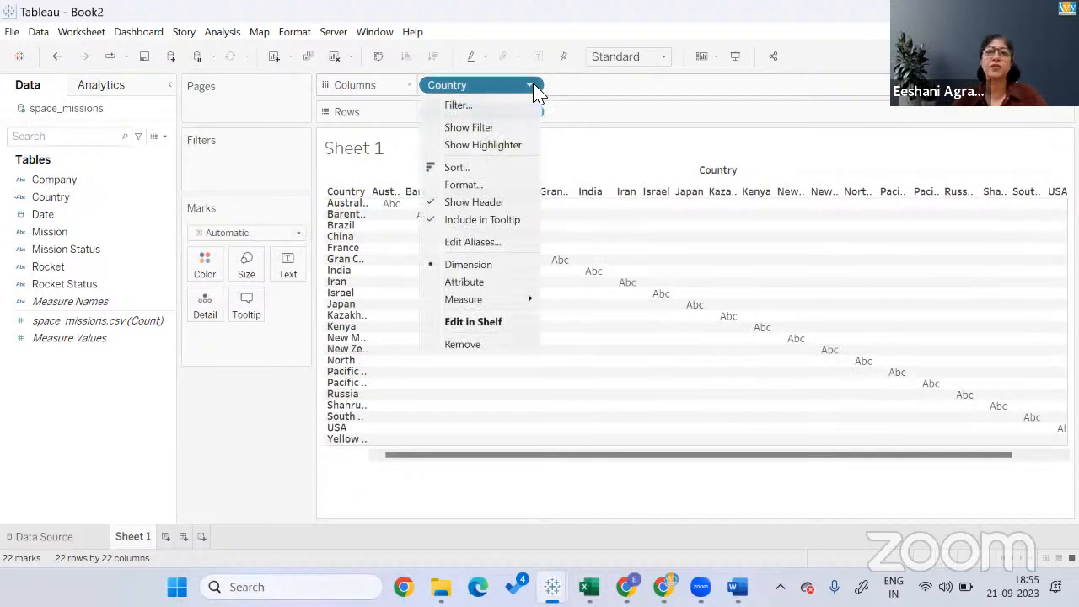
mouse_move(469, 304)
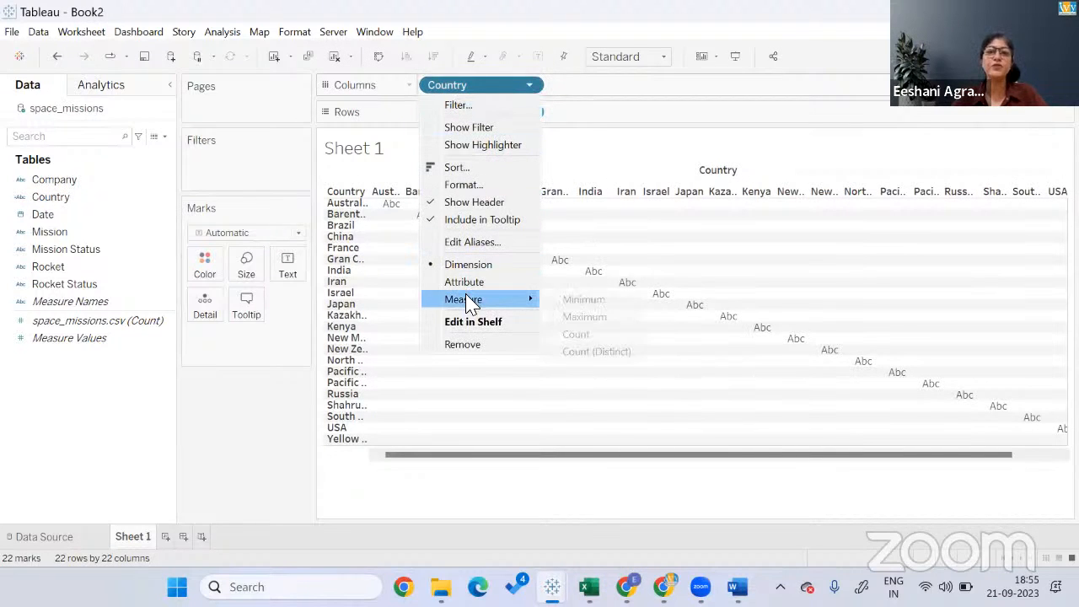
click(578, 334)
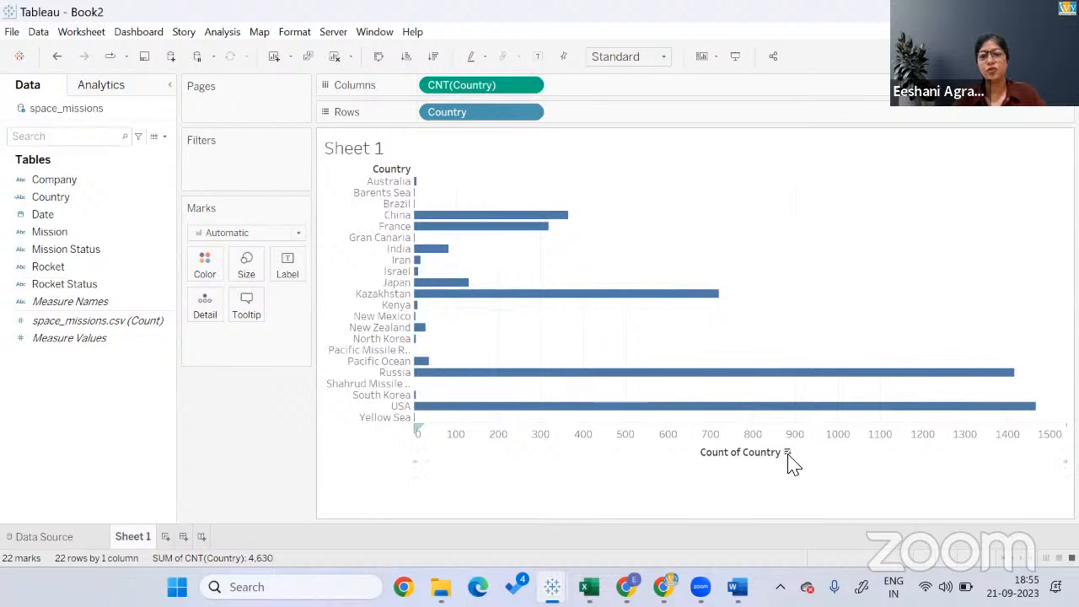
Sort the rebuilt chart's bars from highest to lowest and limit Country to the top 10 by Count.
click(786, 453)
click(786, 452)
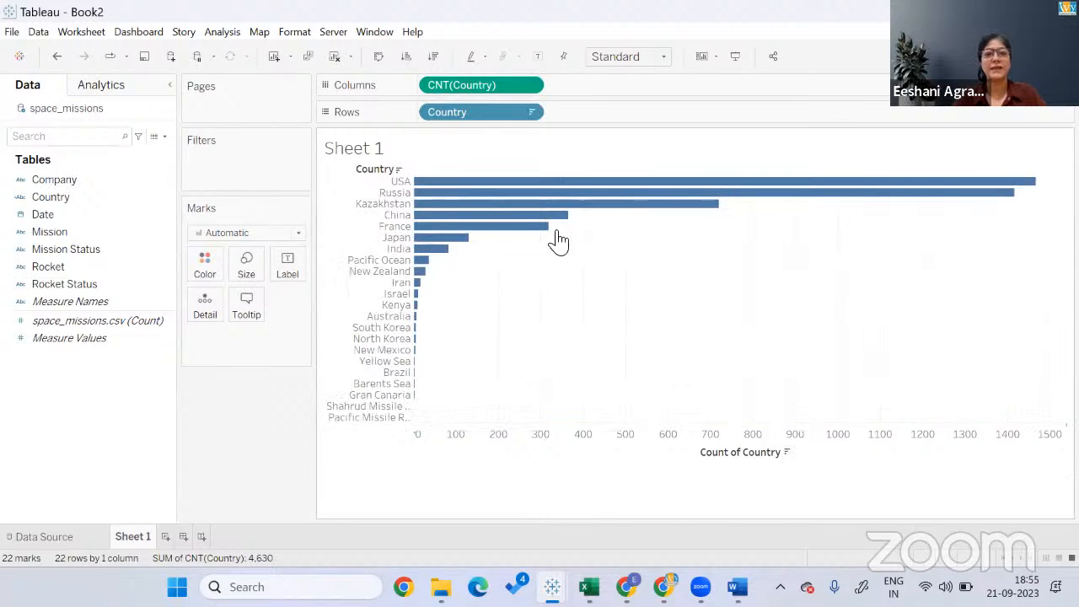
click(530, 114)
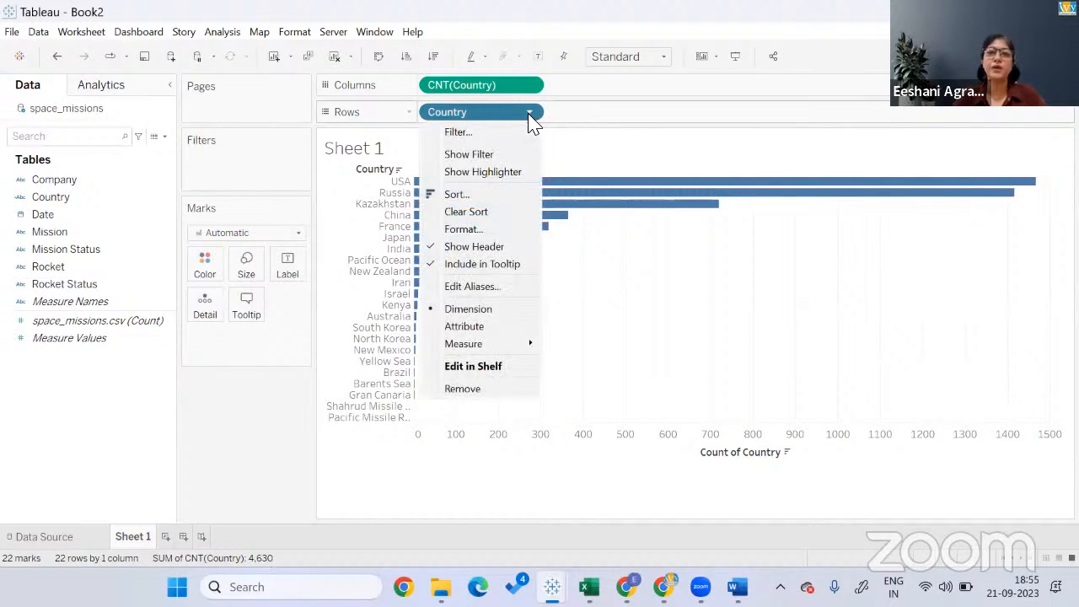
click(518, 133)
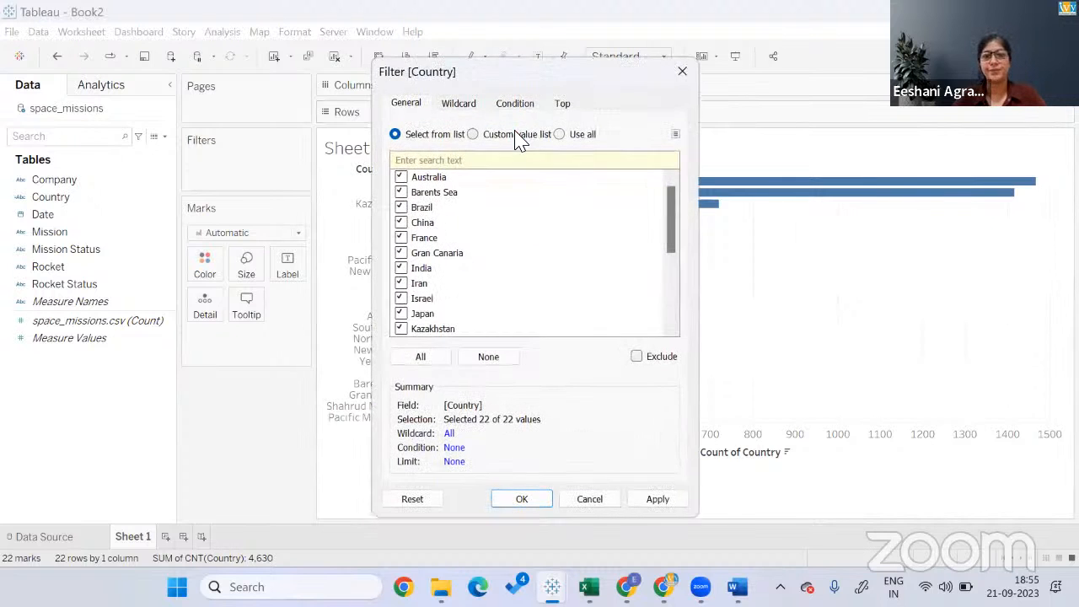
click(562, 104)
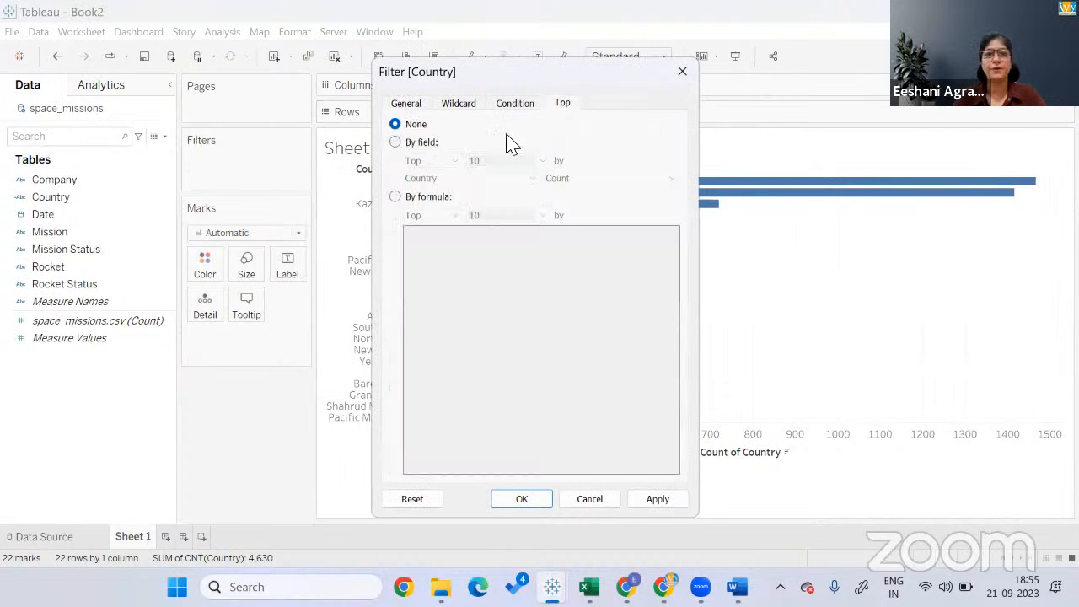
click(414, 145)
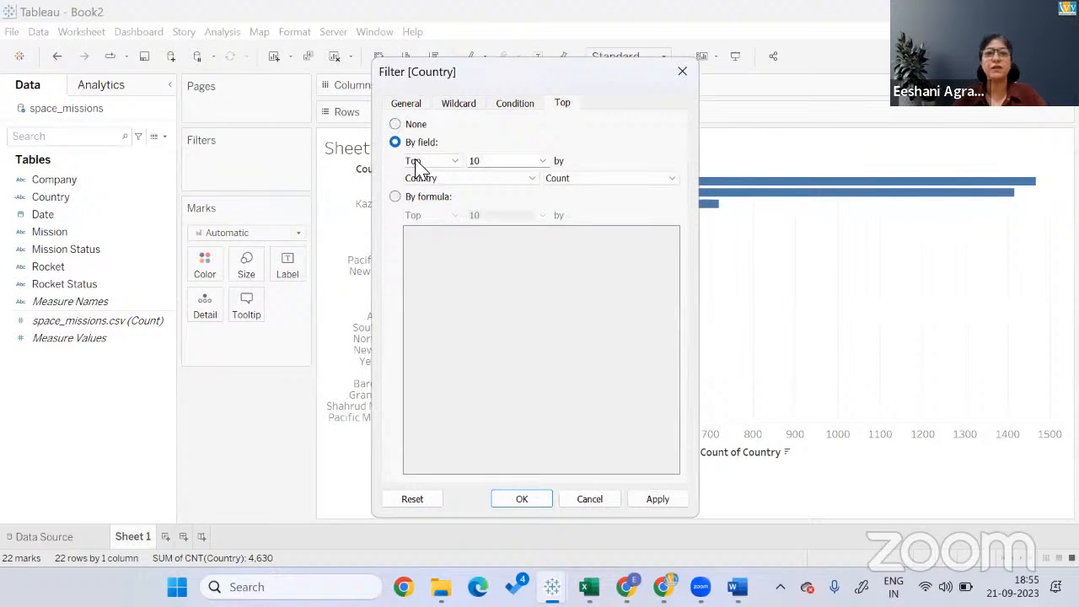
click(520, 499)
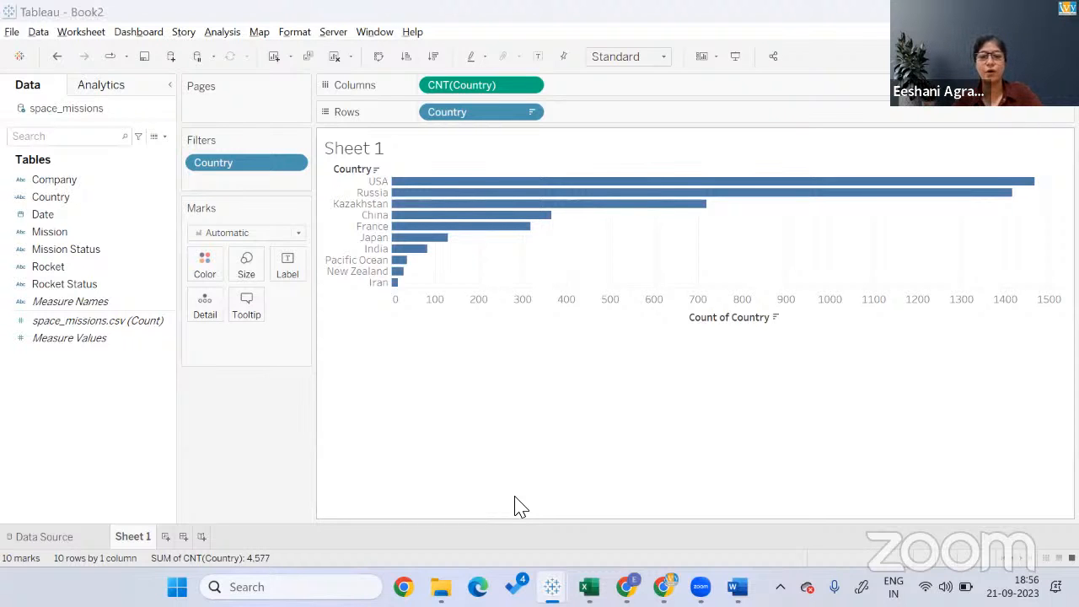
Check the Top Countries chart on the finished dashboard in the Space Mission - Bootcamp Sept 2023 workbook, then return to Book2.
key(alt+Tab)
key(alt+shift+Tab)
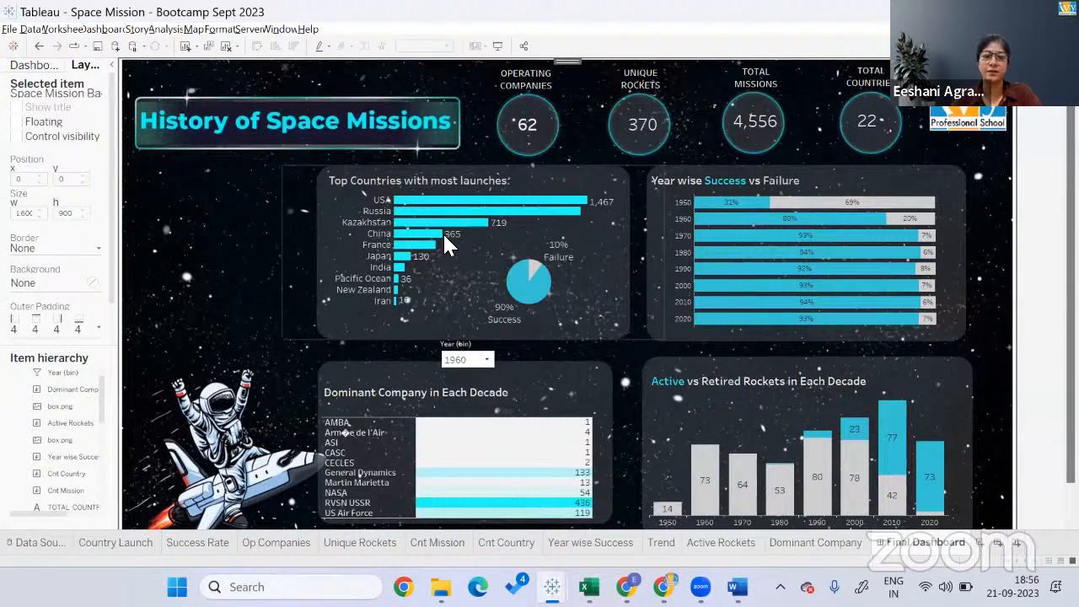
key(alt+Tab)
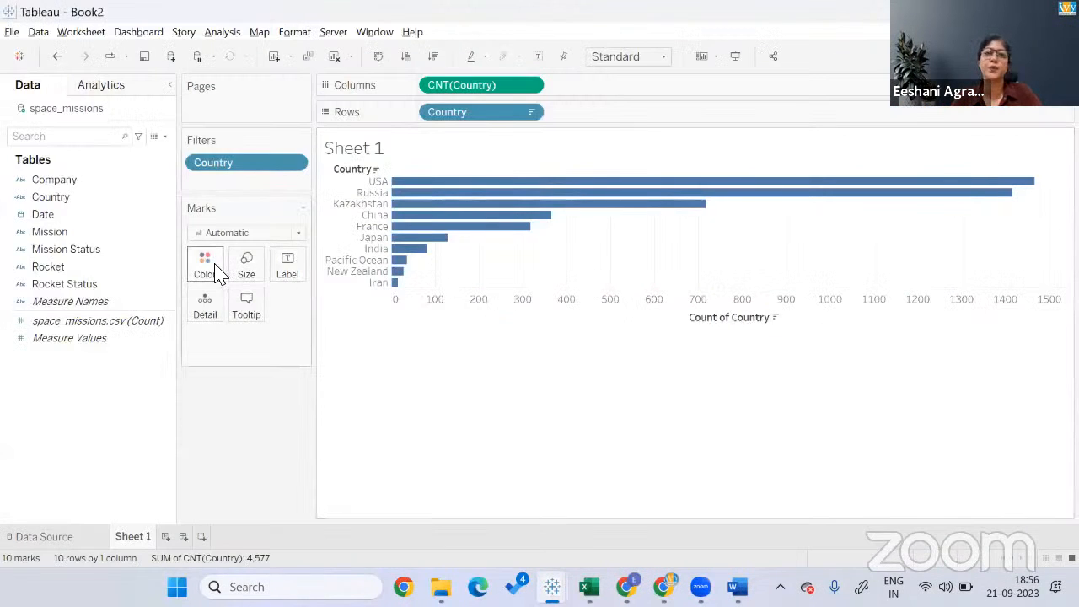
Recolour the country bars with the custom cyan #00fff8.
click(218, 272)
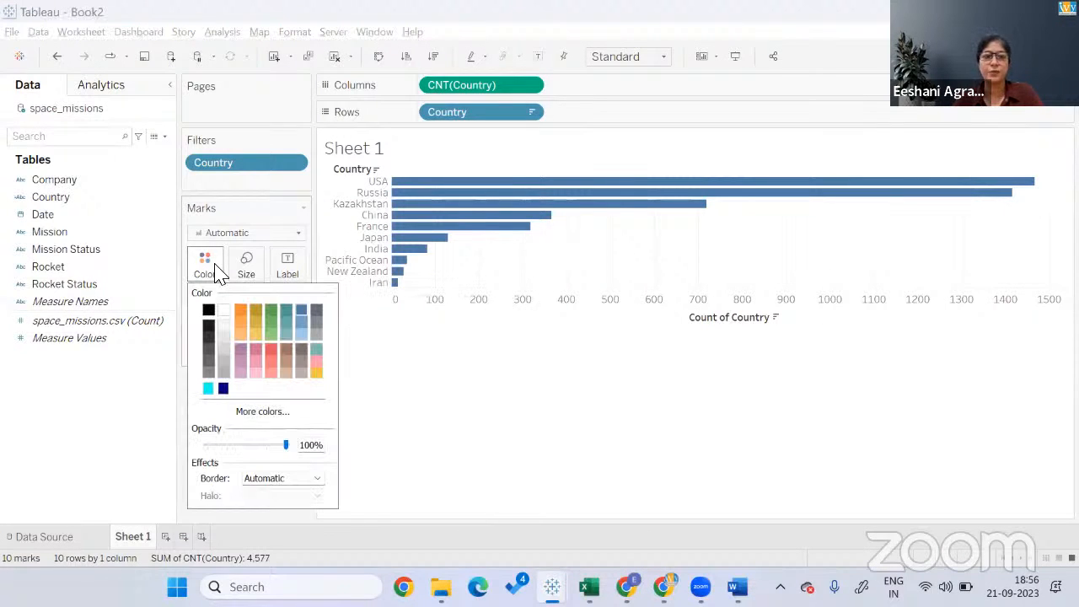
click(240, 412)
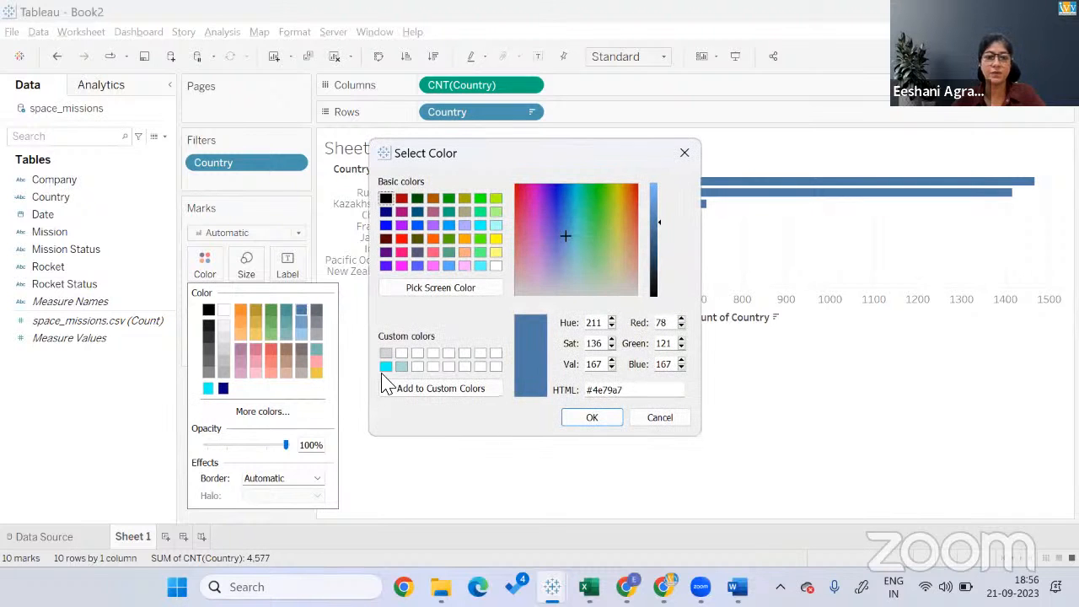
click(385, 367)
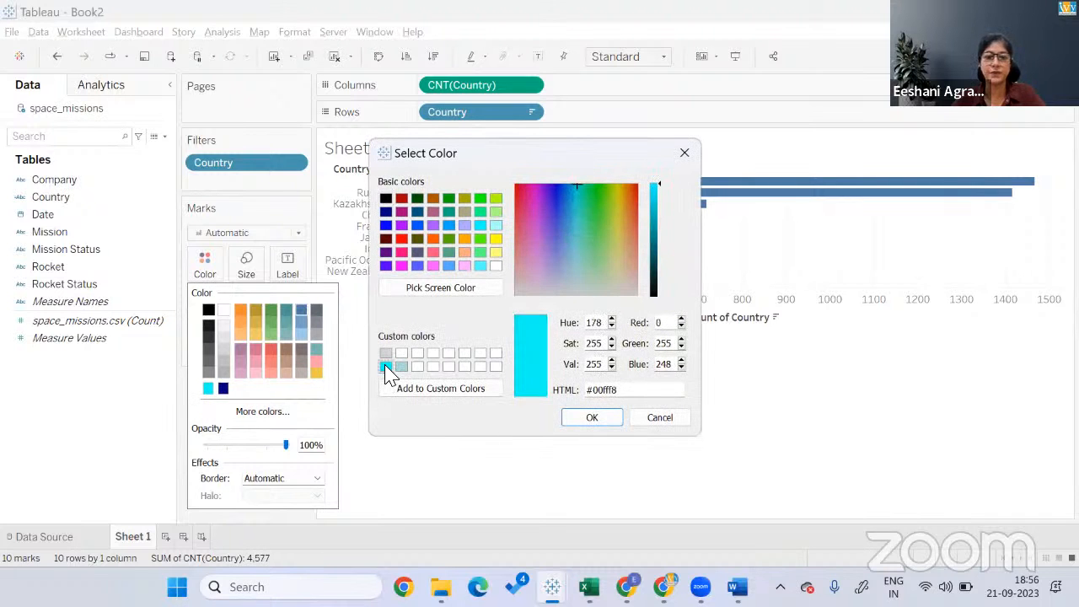
click(648, 393)
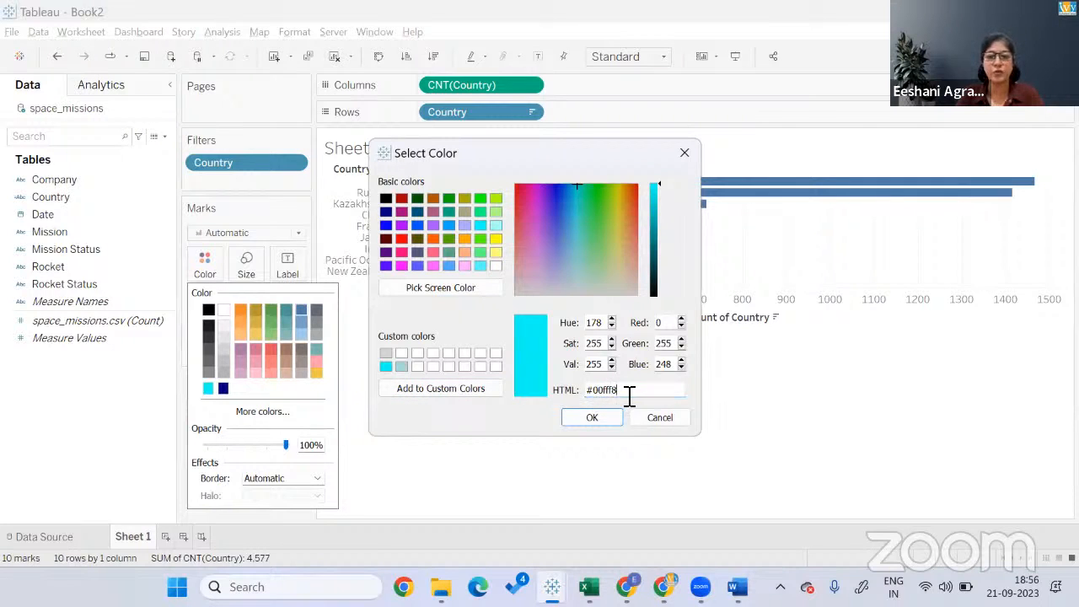
key(shift+Left)
key(shift+Left)
key(shift+Left)
key(shift+Left)
key(shift+Left)
key(shift+Left)
key(shift+Left)
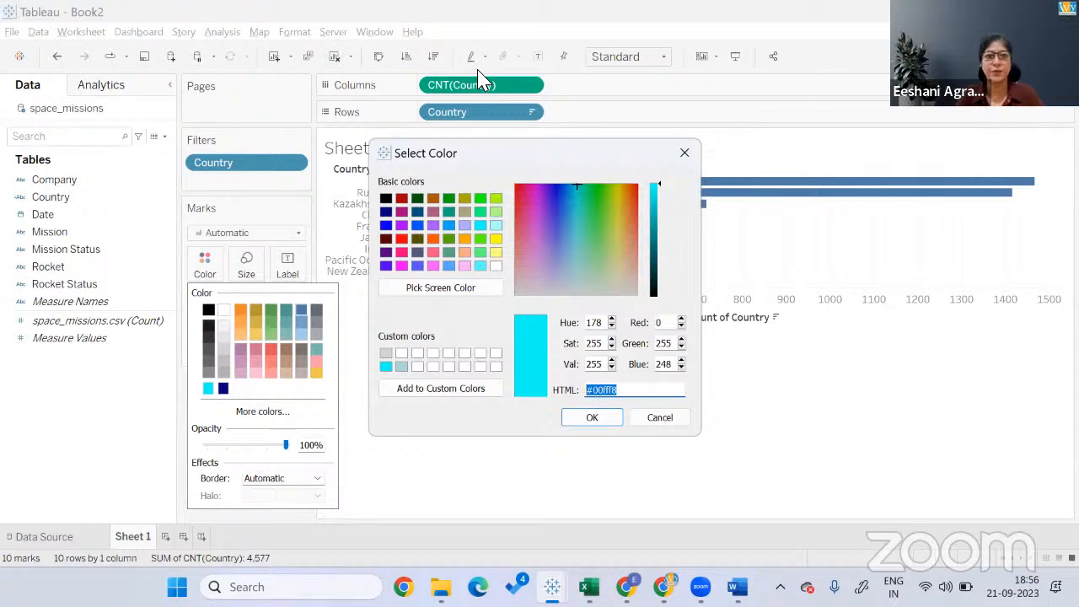
click(462, 99)
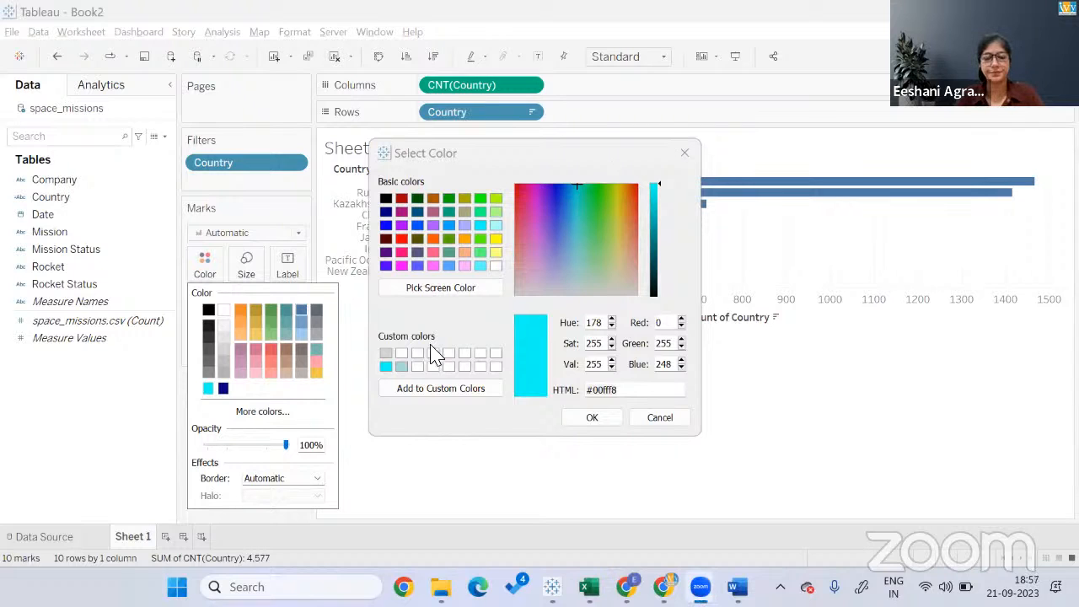
click(388, 368)
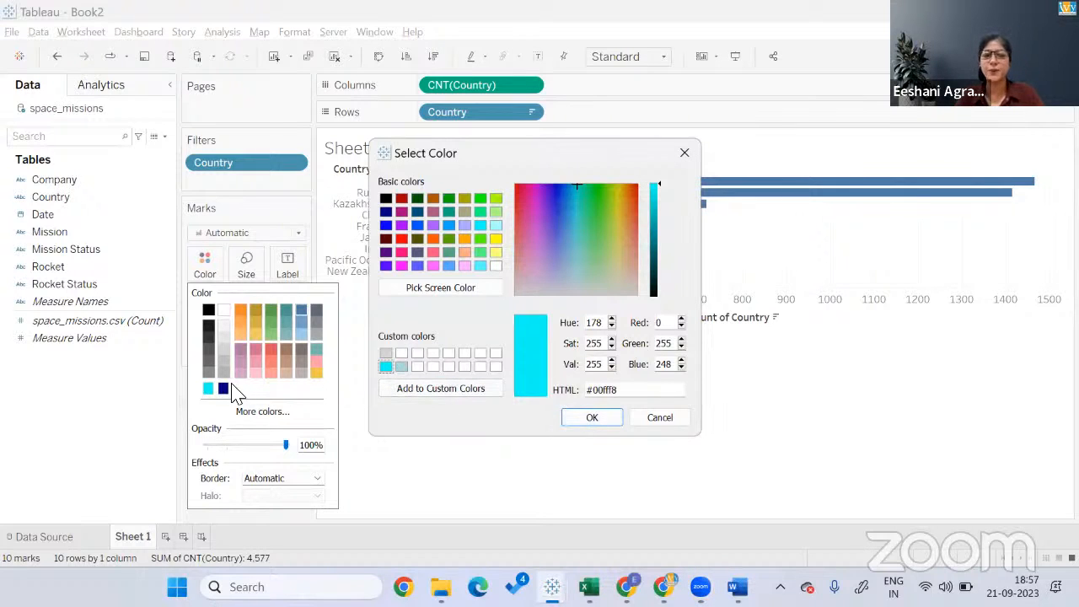
click(607, 419)
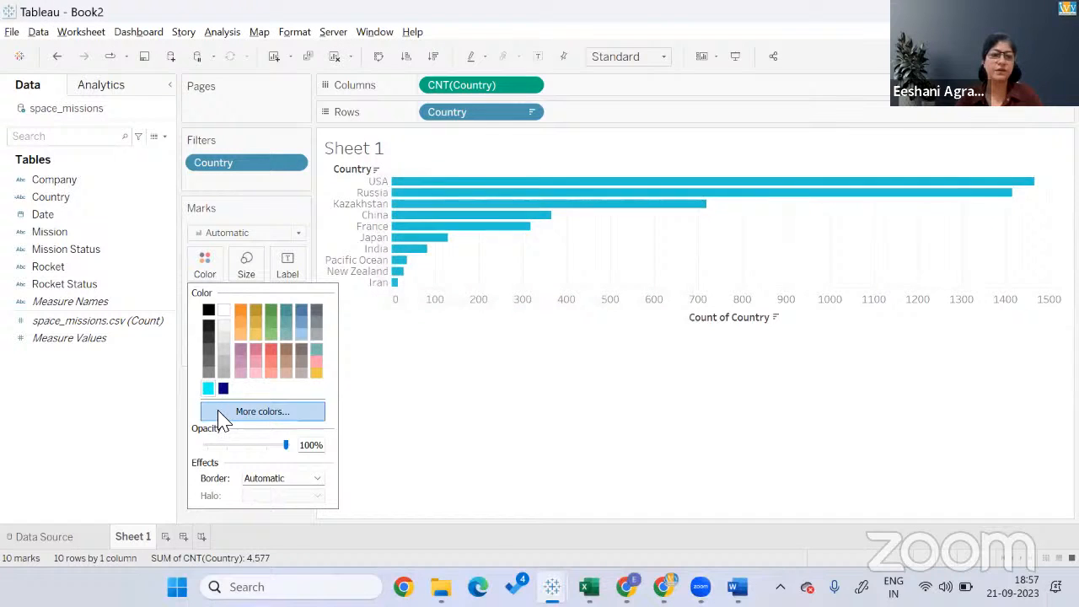
click(424, 403)
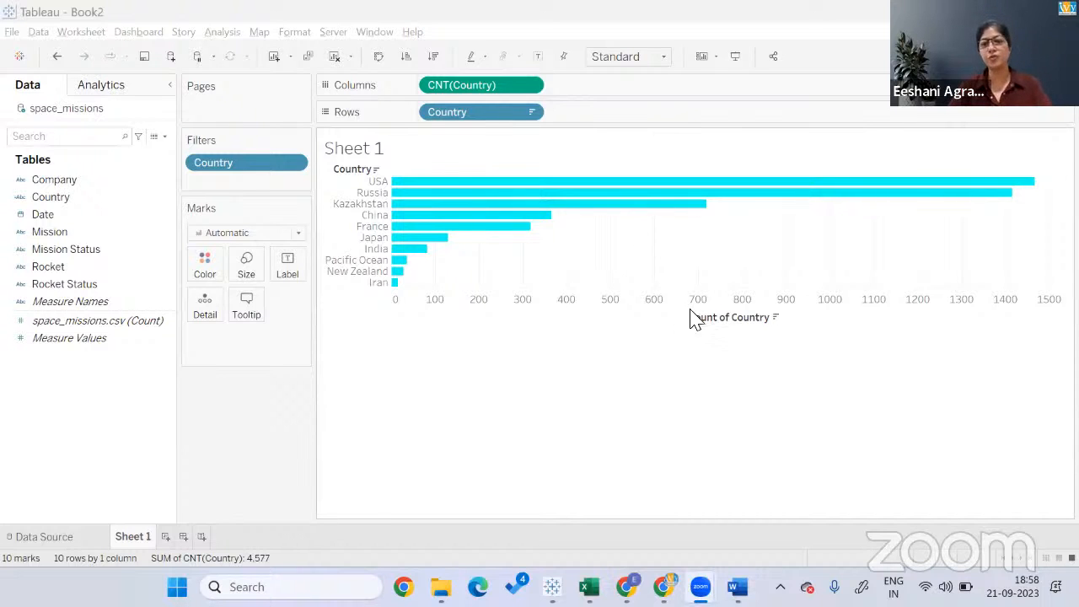
Show mark labels with the launch counts on the country bars.
mouse_move(405, 185)
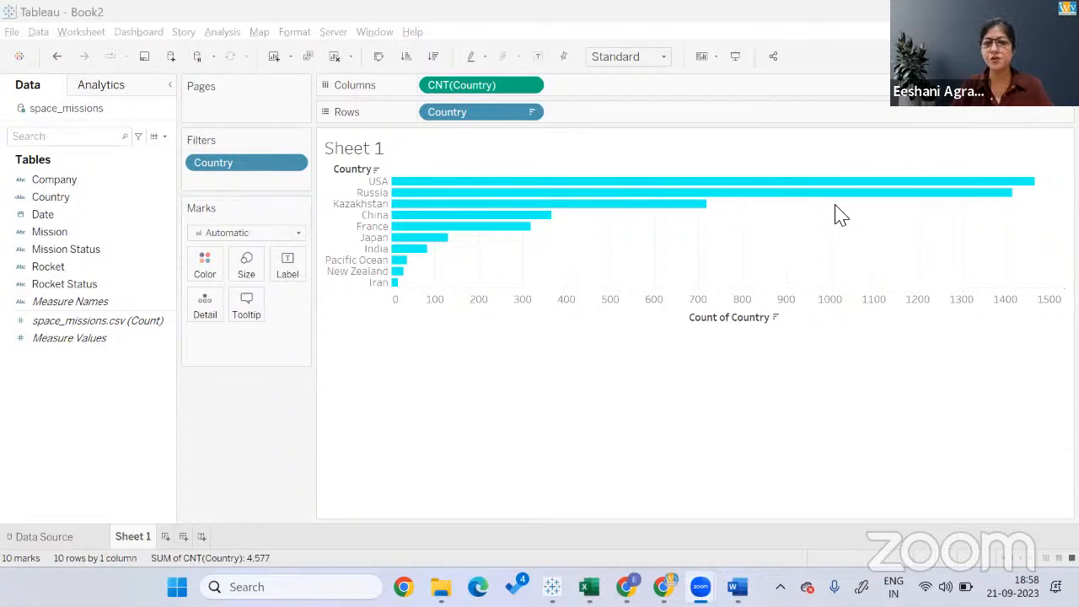
click(535, 57)
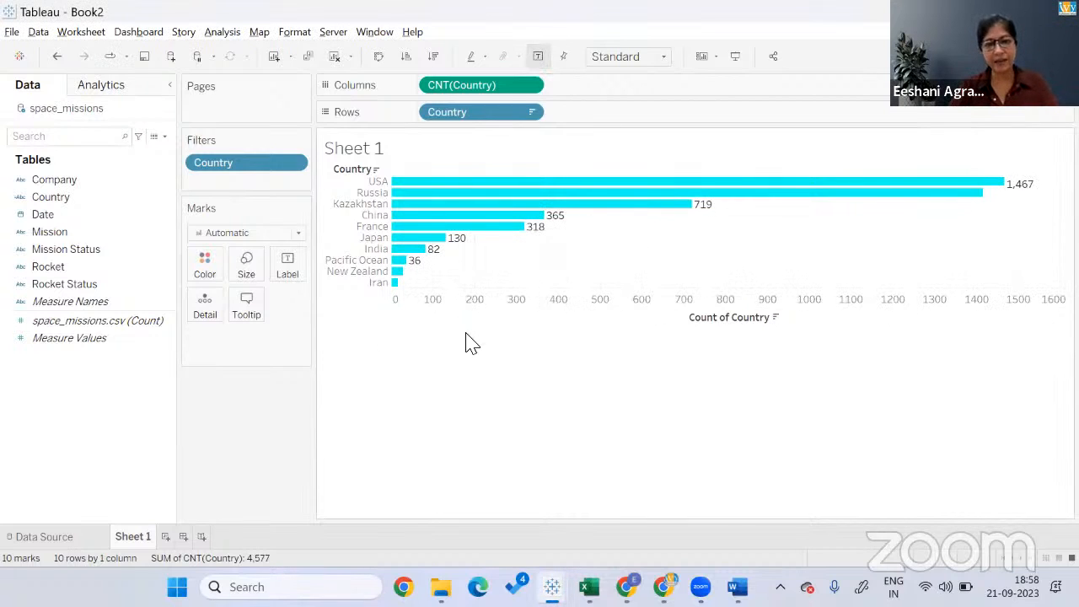
Hide the Count of Country axis header and the Country field label for rows.
right_click(559, 298)
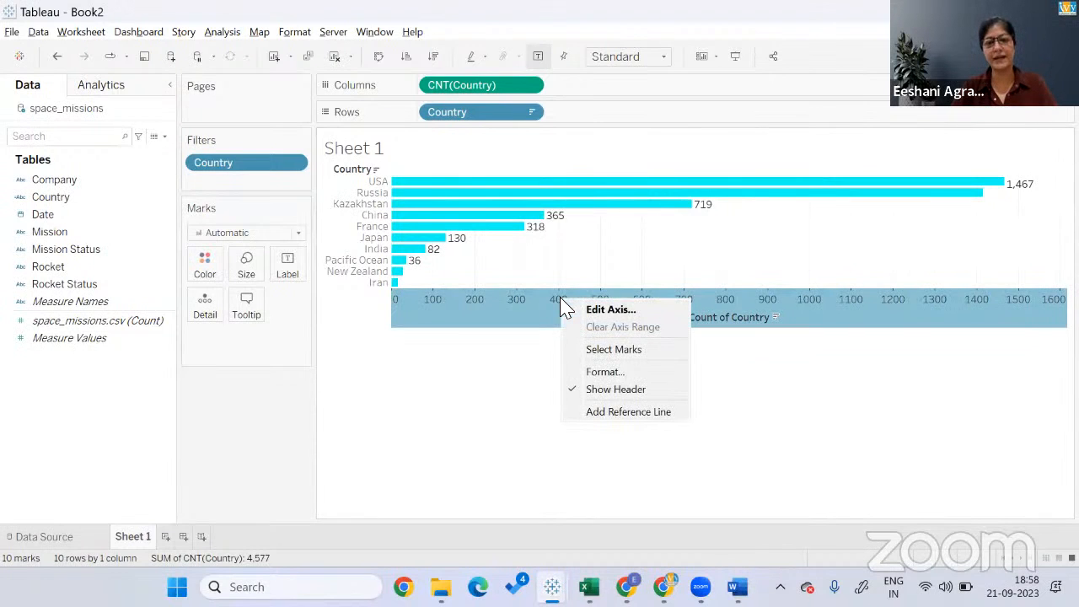
click(599, 389)
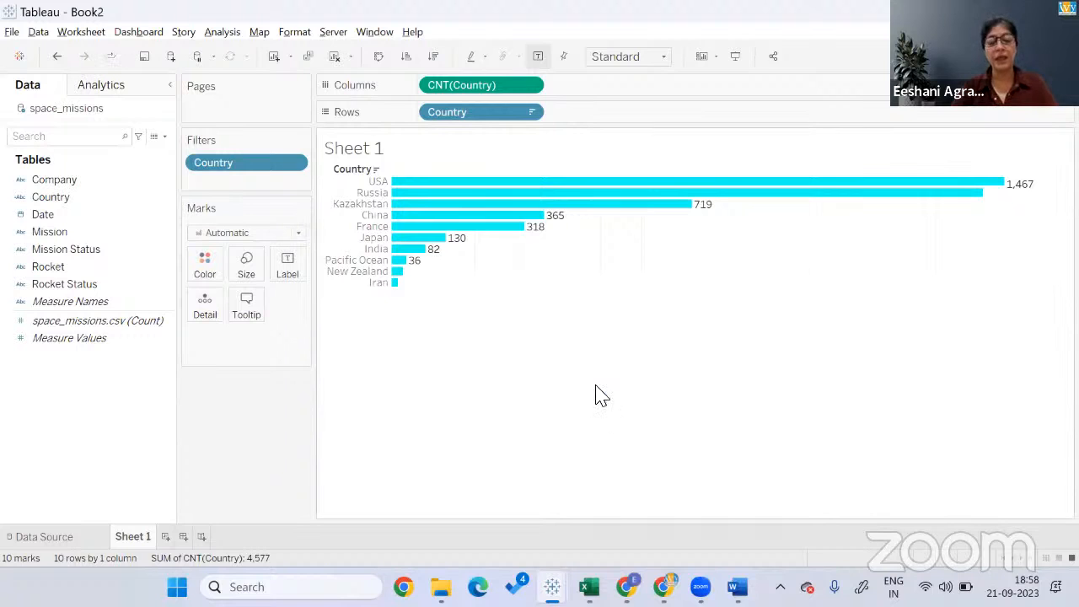
right_click(355, 173)
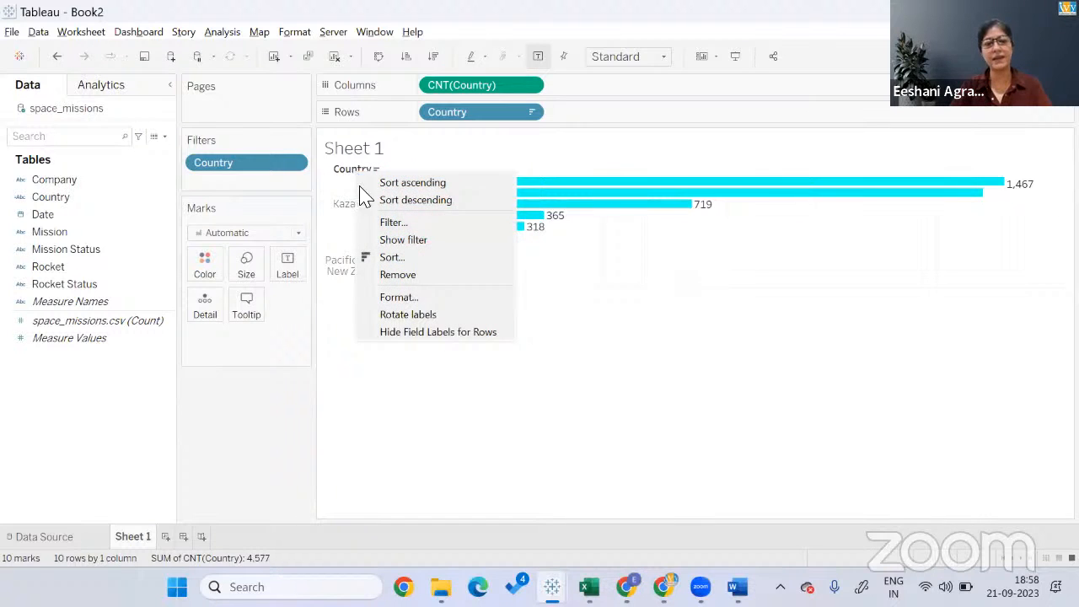
click(402, 334)
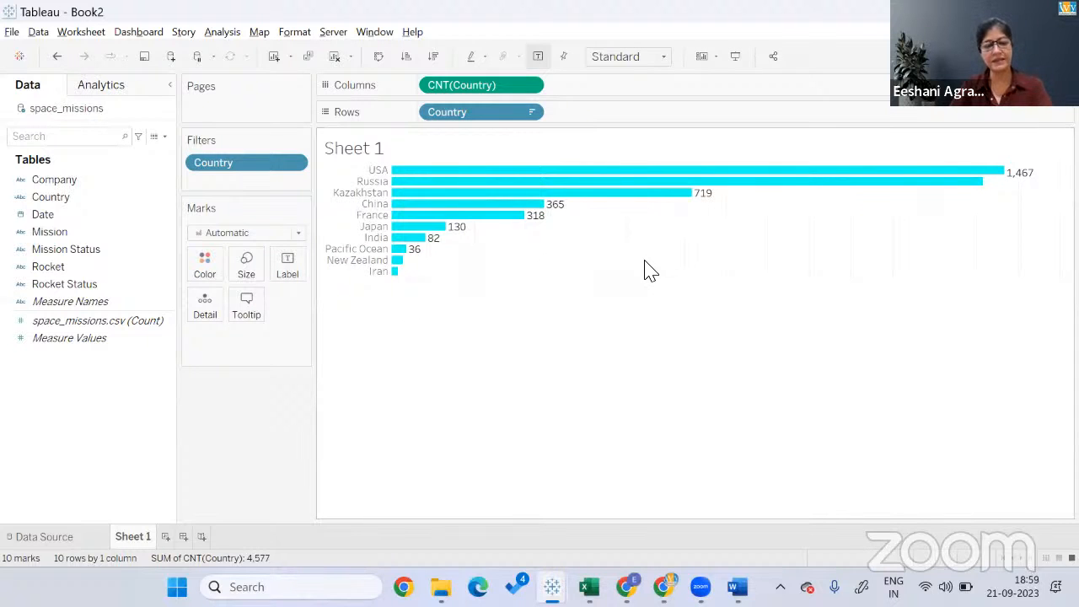
key(XF86MonBrightnessDown)
key(XF86MonBrightnessDown)
key(XF86MonBrightnessUp)
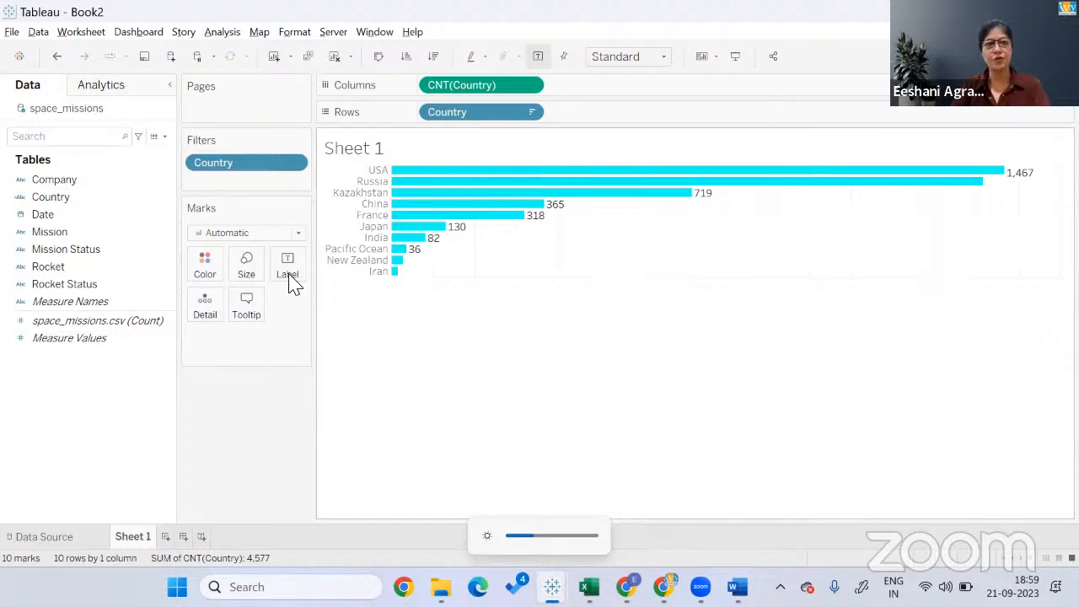
Set the column grid lines of the country bar chart to None.
click(294, 34)
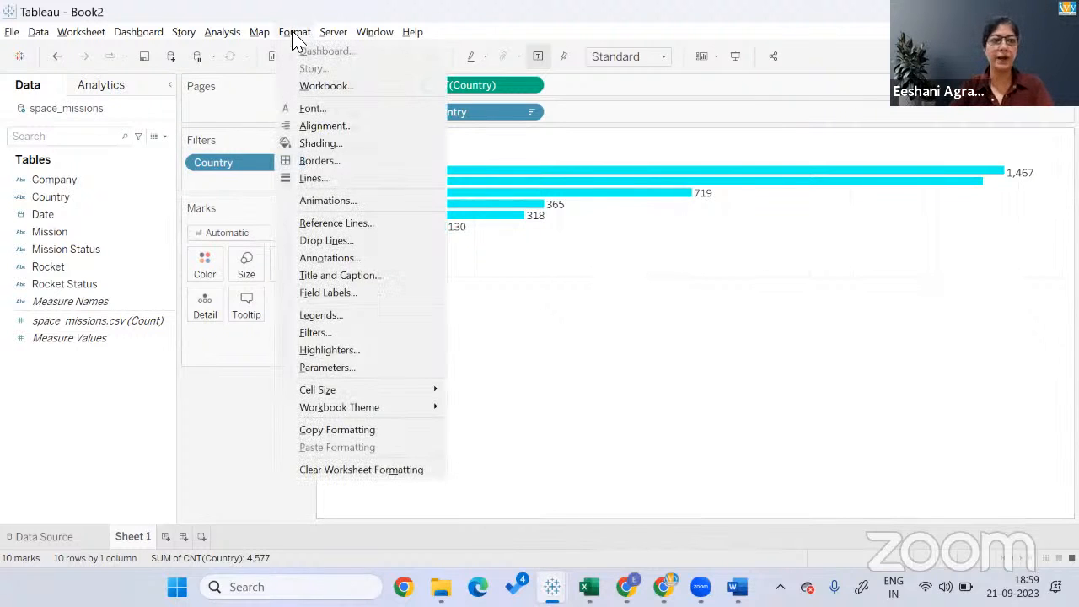
click(308, 179)
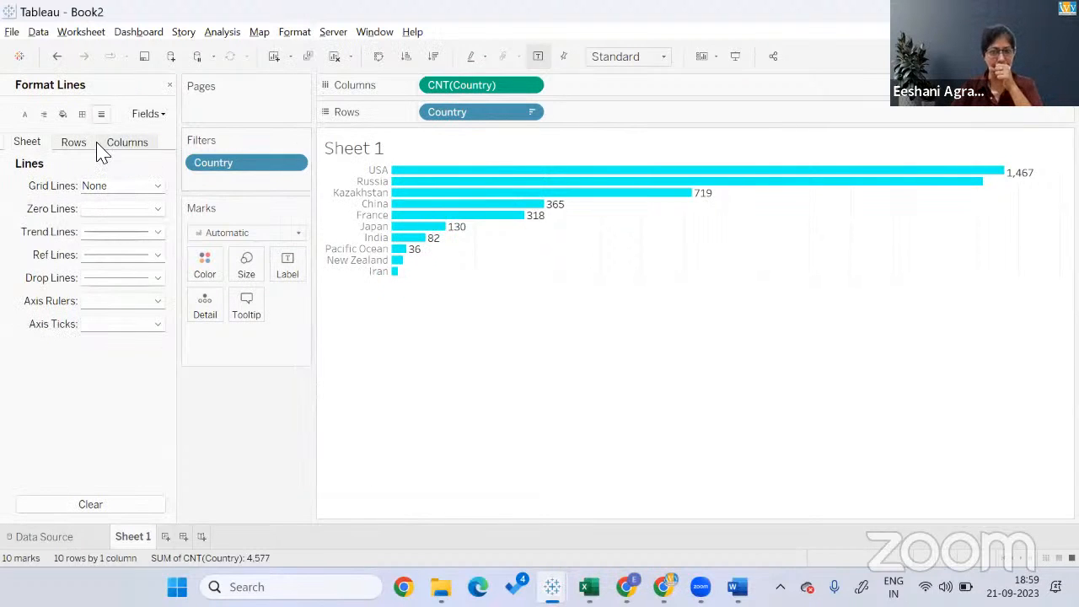
click(124, 145)
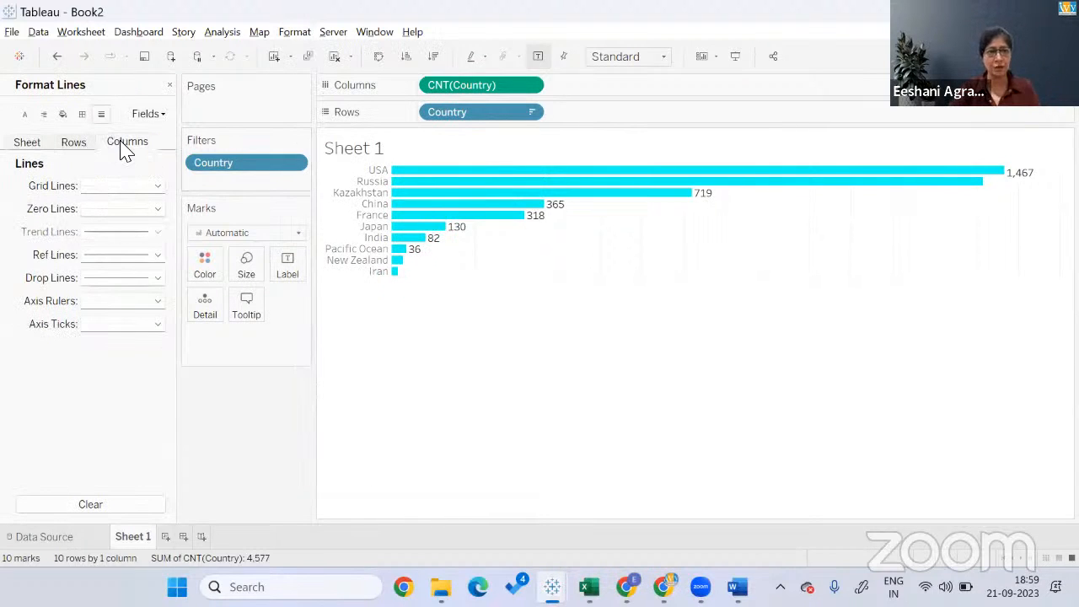
click(104, 184)
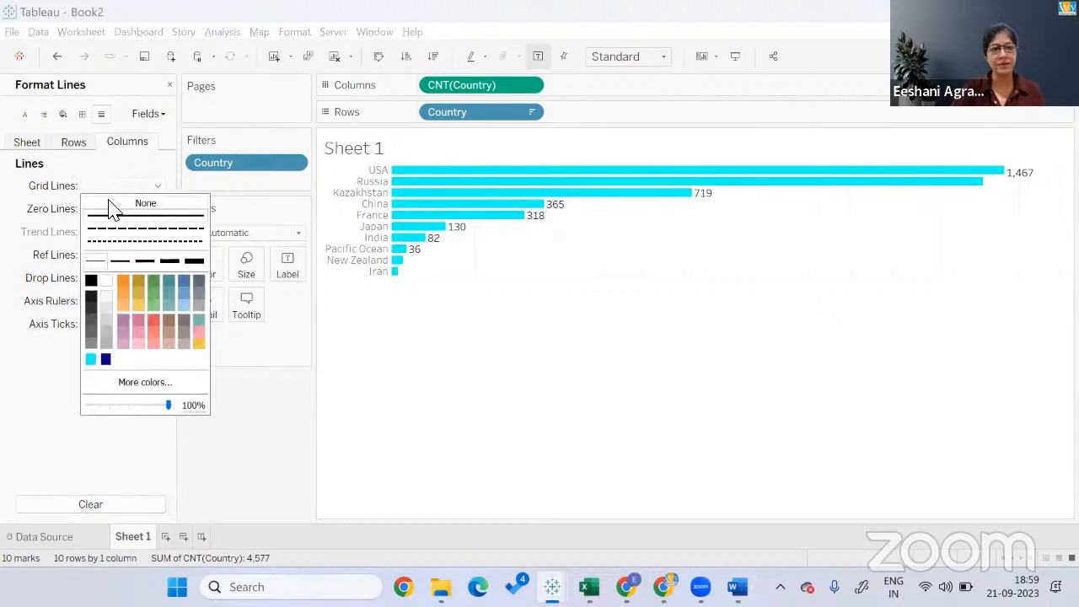
click(110, 205)
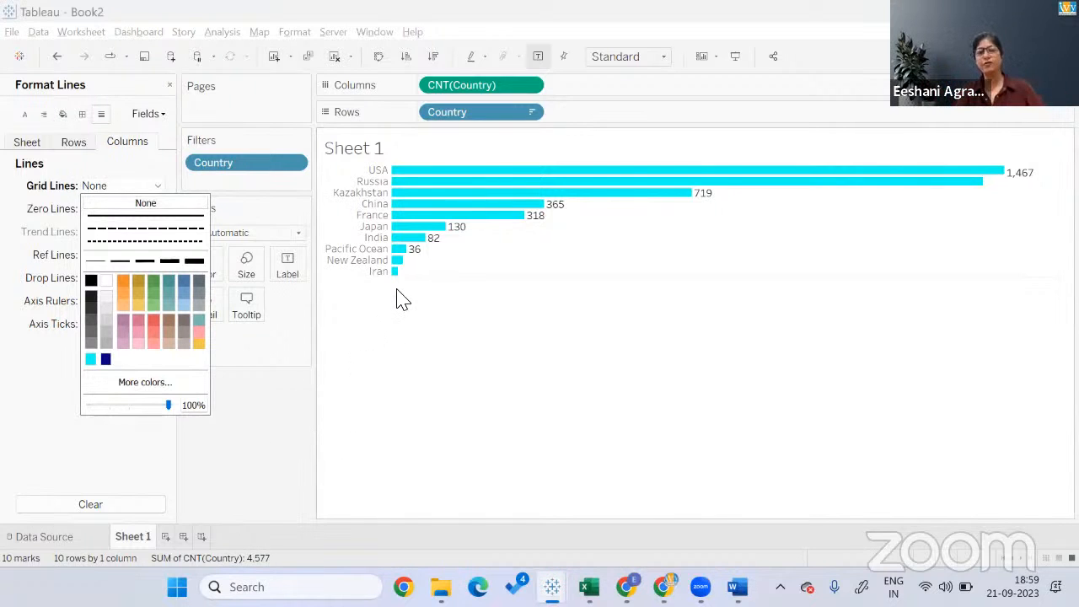
click(63, 362)
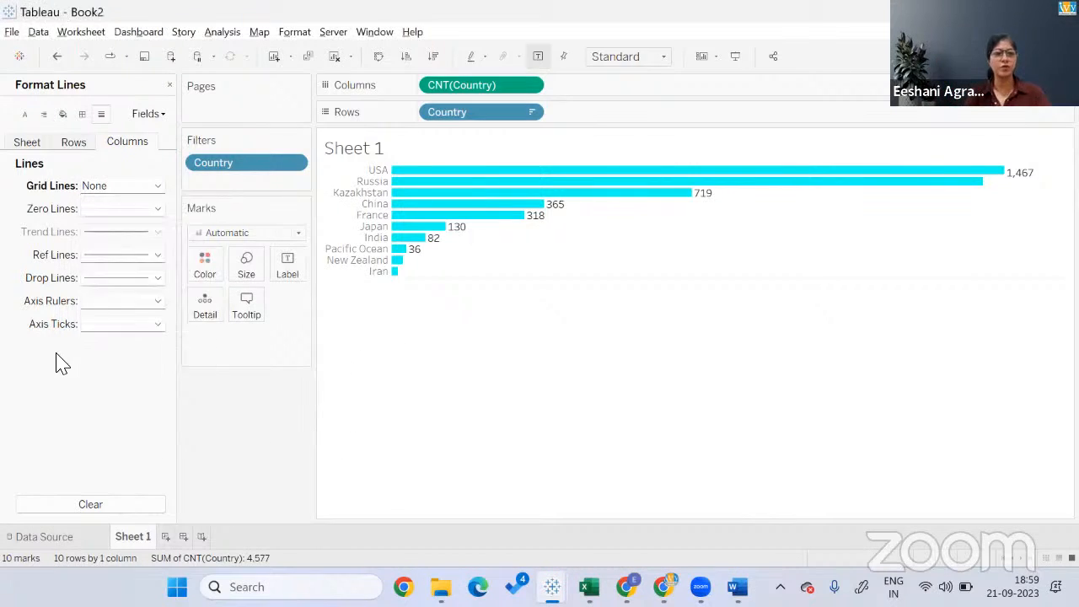
Set the axis rulers to None for both the columns and the rows of the country bar chart.
click(105, 304)
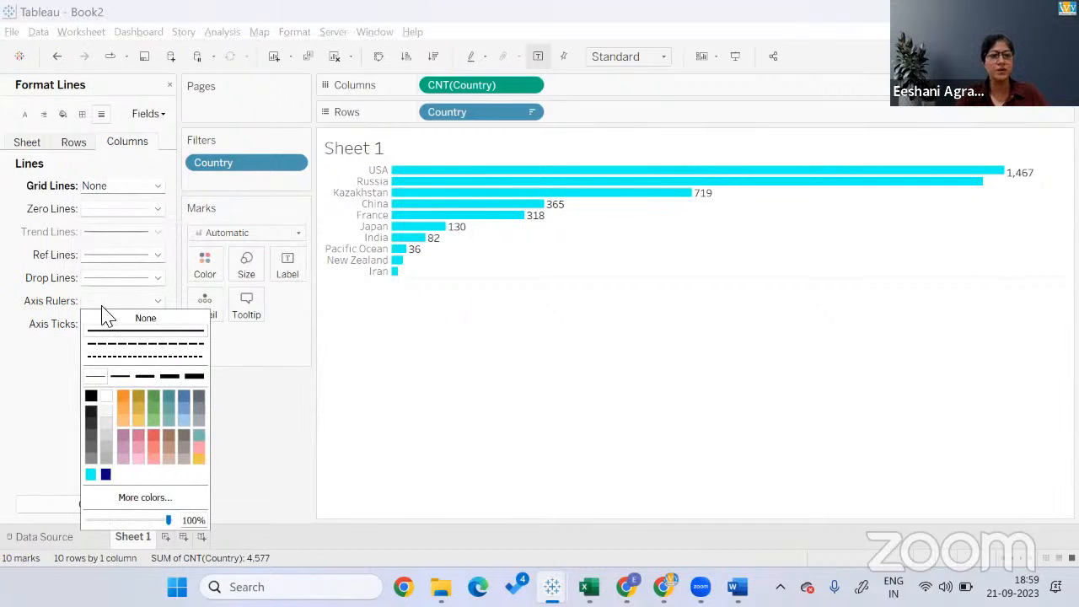
click(102, 318)
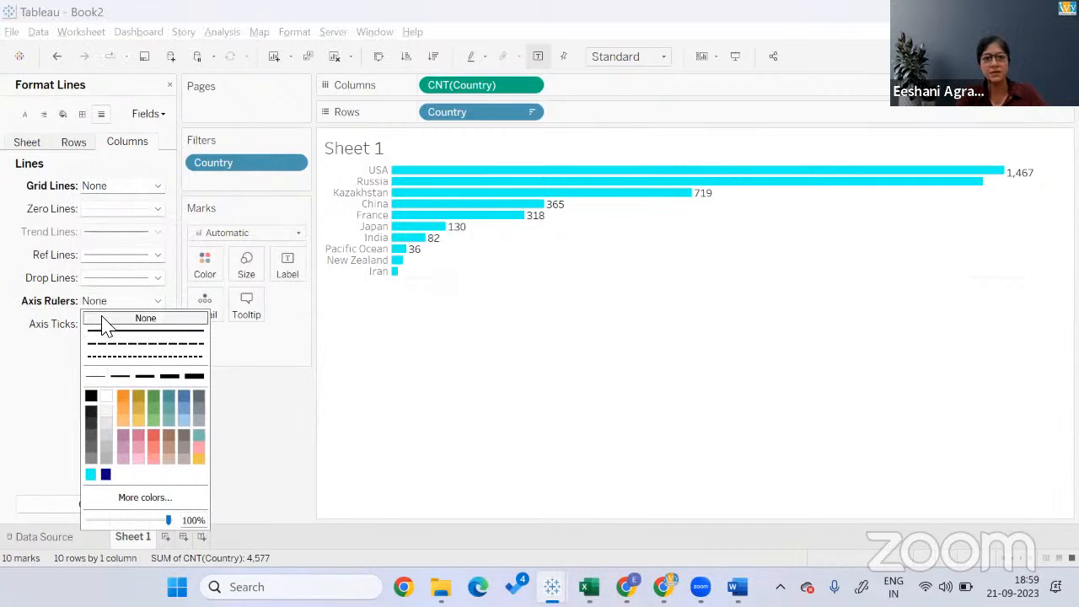
click(76, 142)
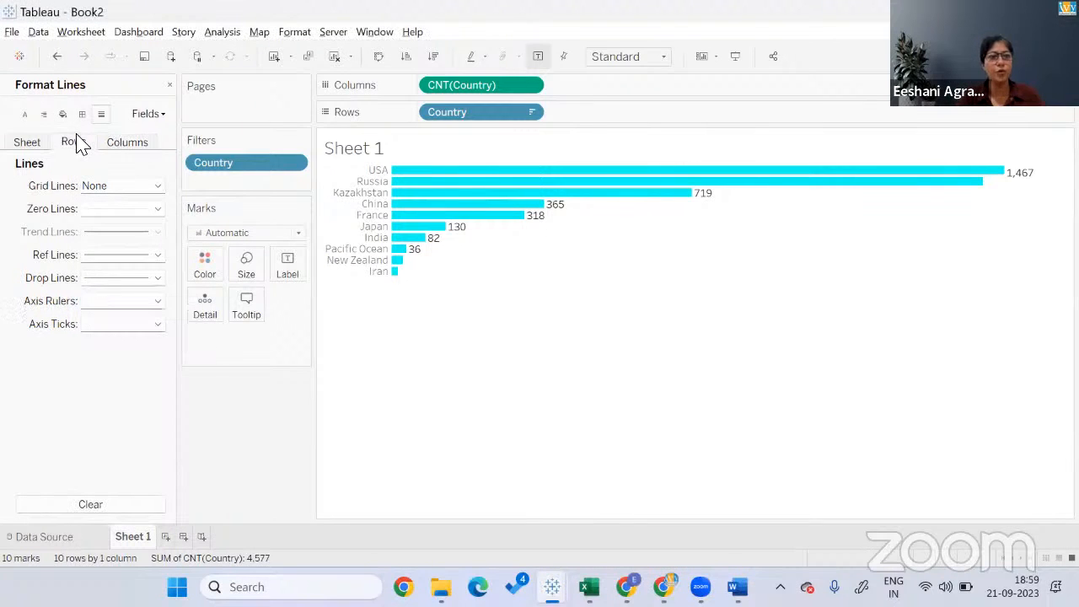
click(107, 305)
click(107, 318)
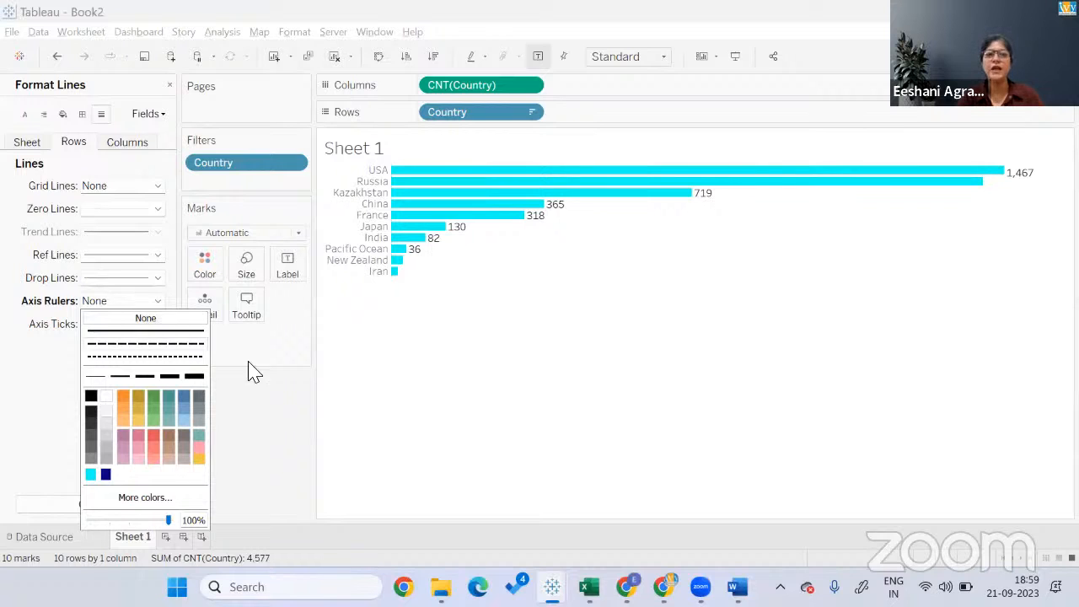
click(282, 425)
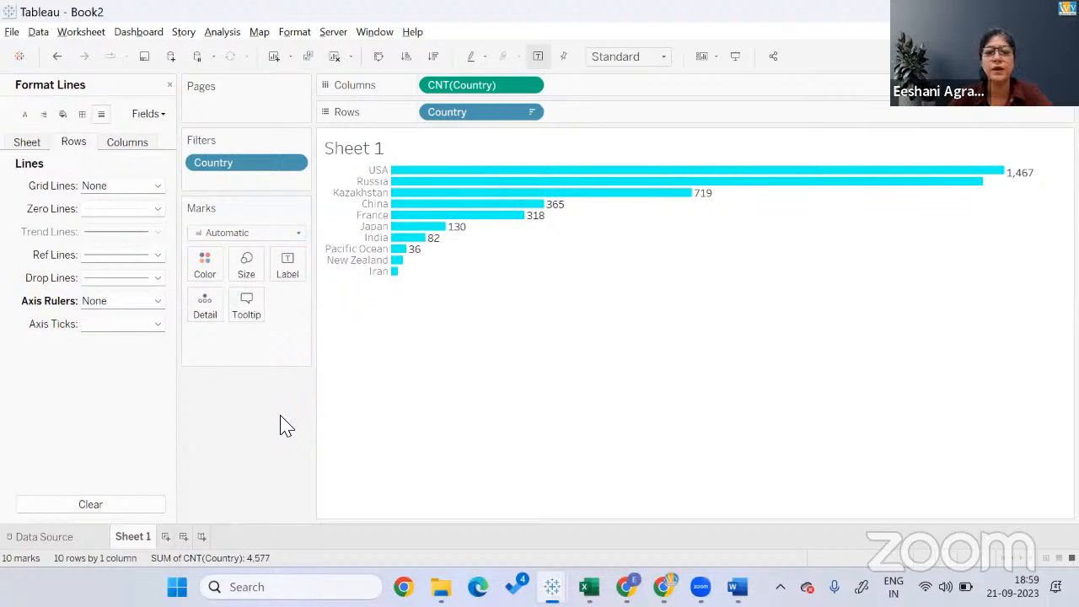
Check the text formatting of the Top Countries chart on the finished dashboard in the Space Mission workbook, then return to Book2.
key(alt+Tab)
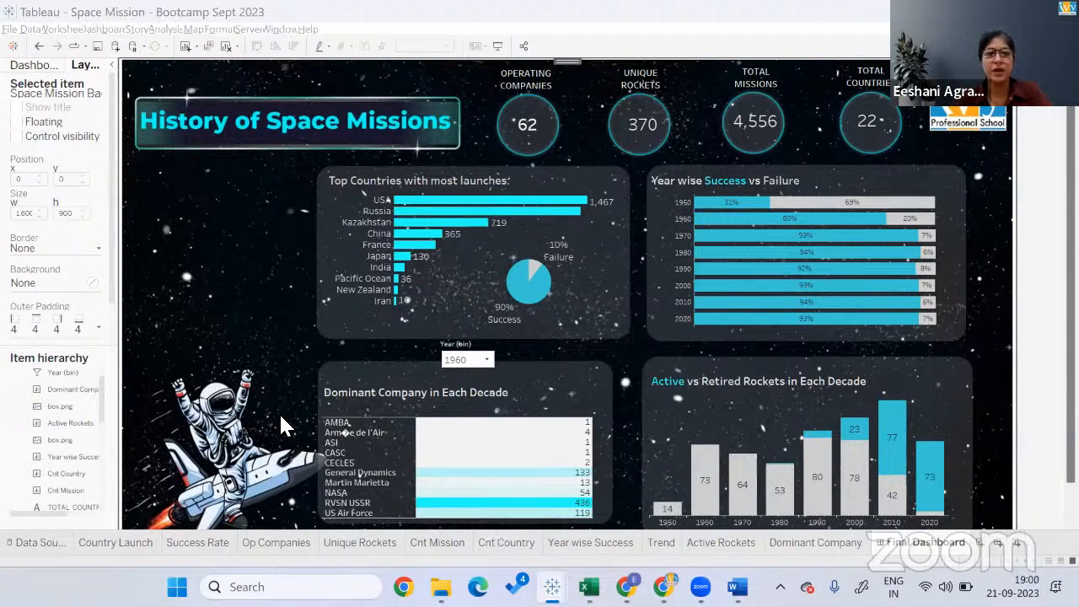
key(alt+Tab)
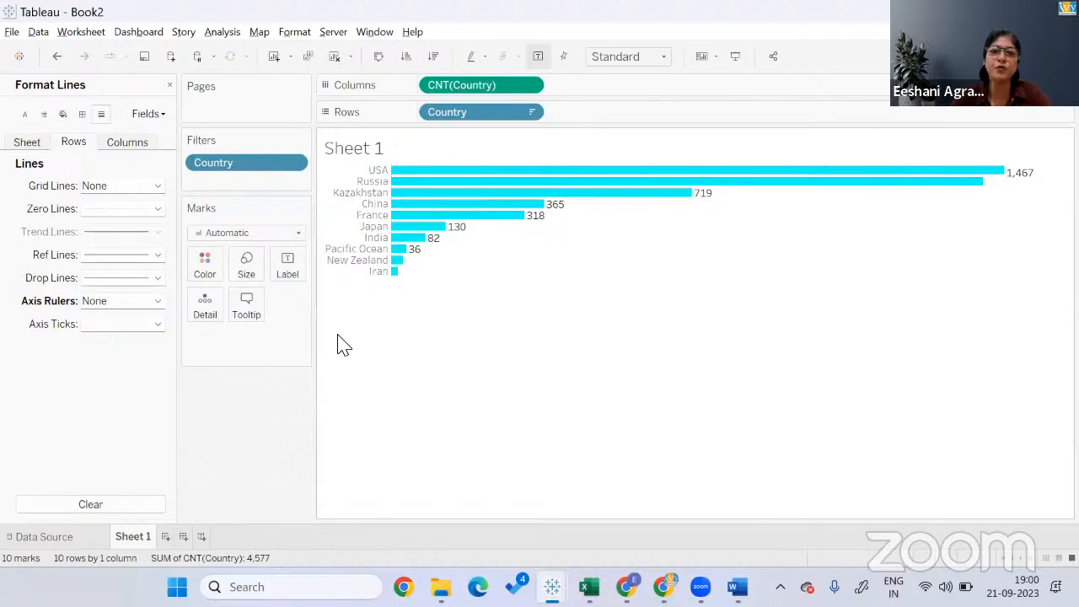
double_click(372, 236)
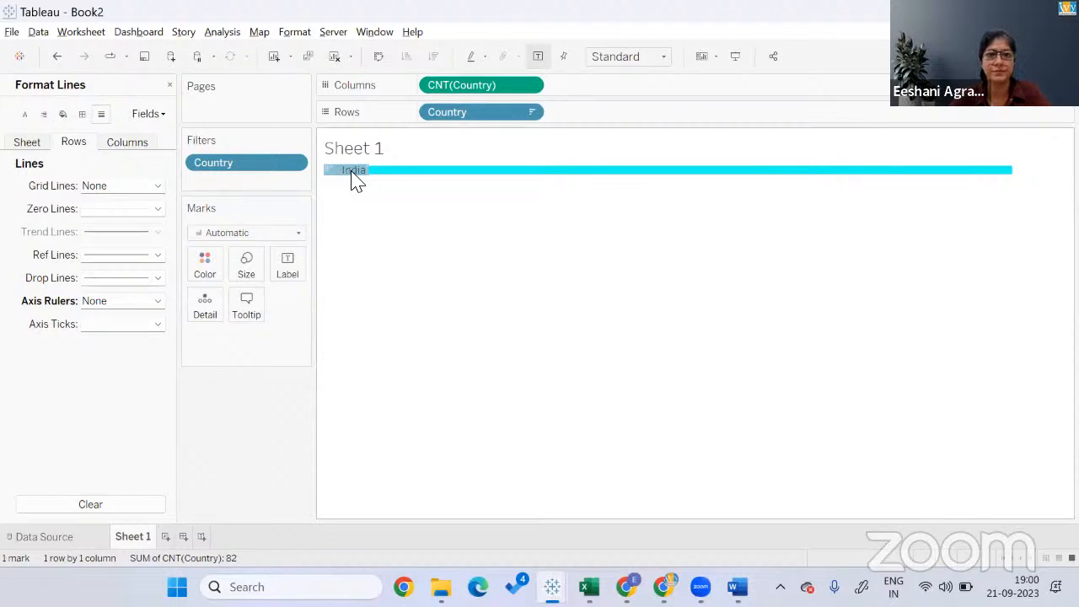
click(171, 87)
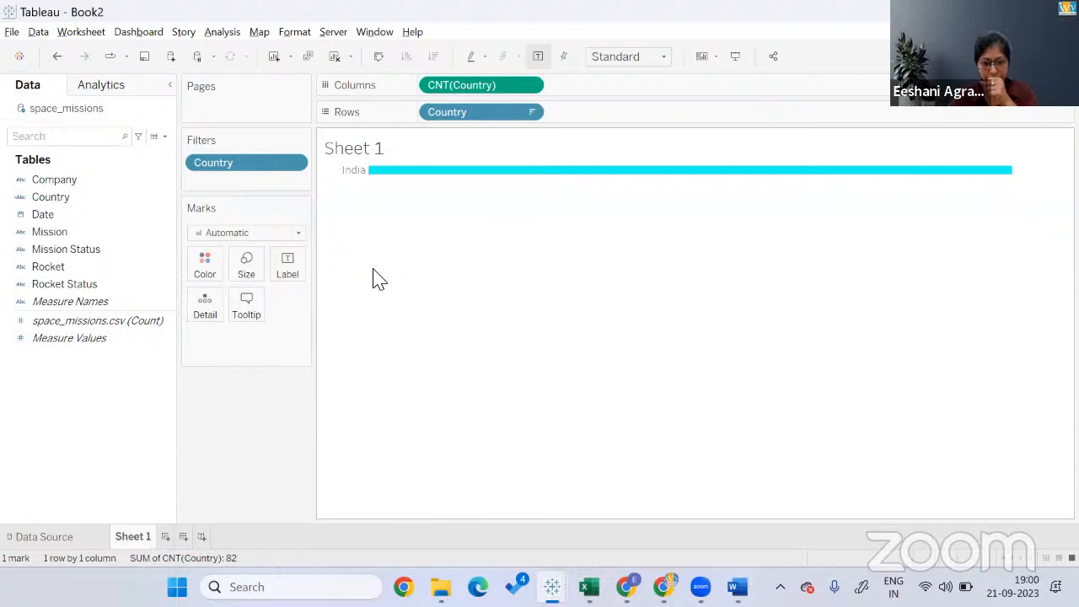
key(ctrl+z)
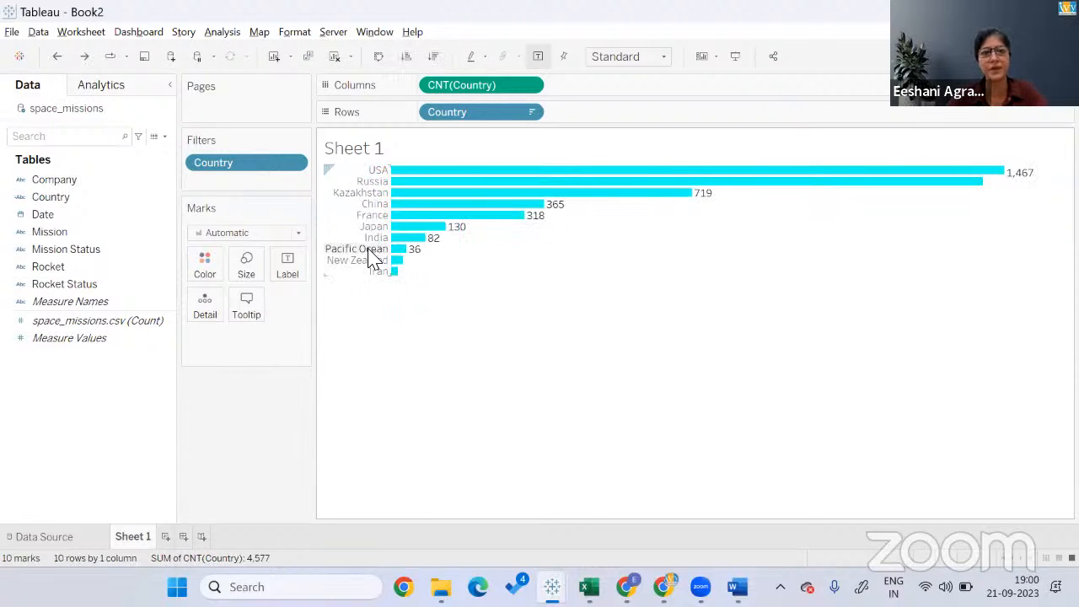
Set the font colour of the Country row headers to light grey.
right_click(371, 255)
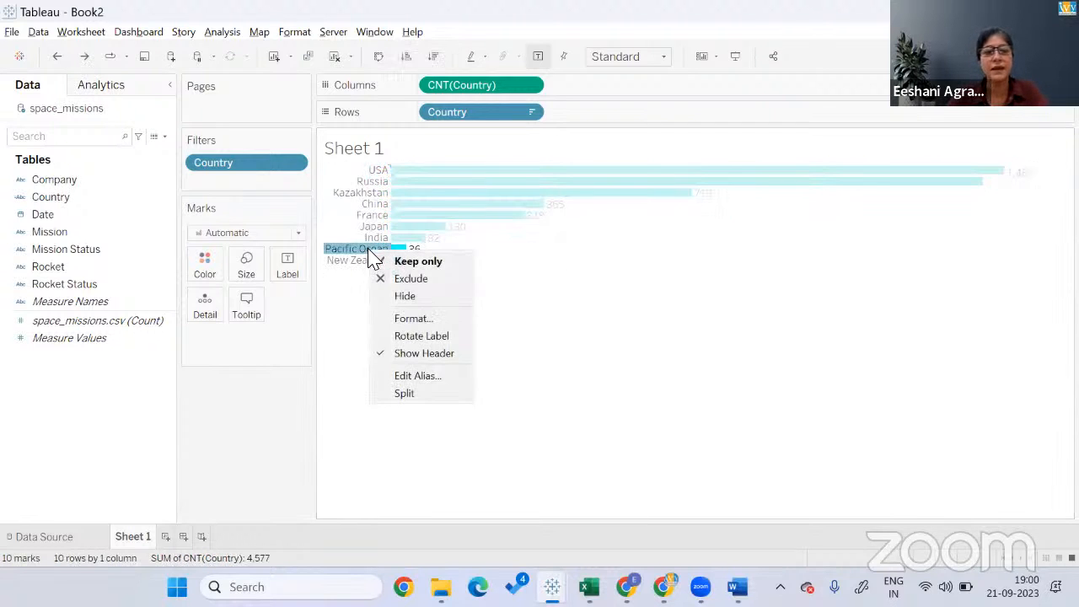
click(411, 320)
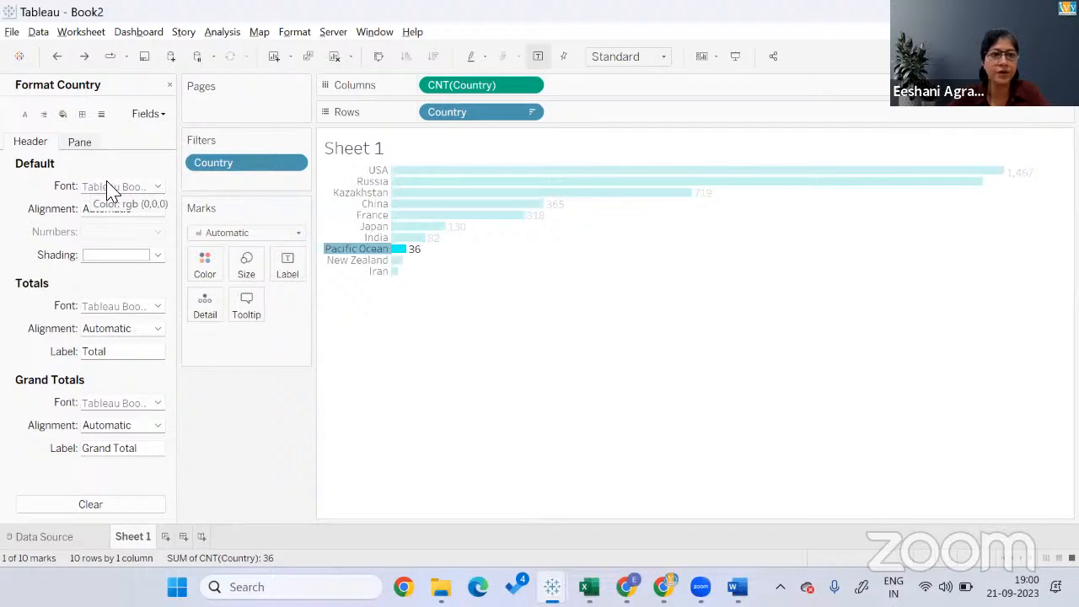
click(158, 186)
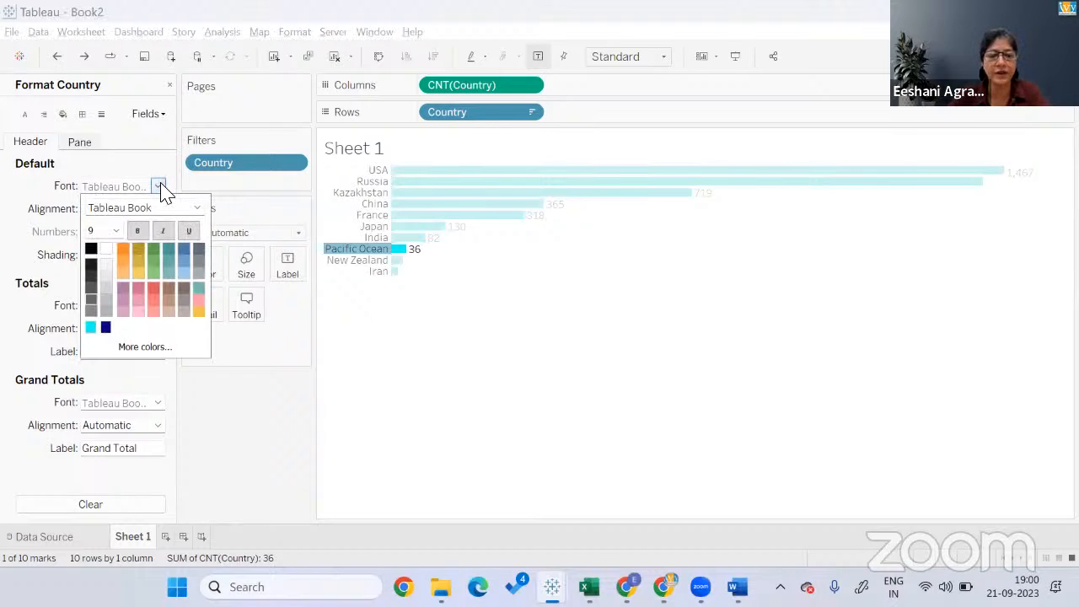
click(105, 283)
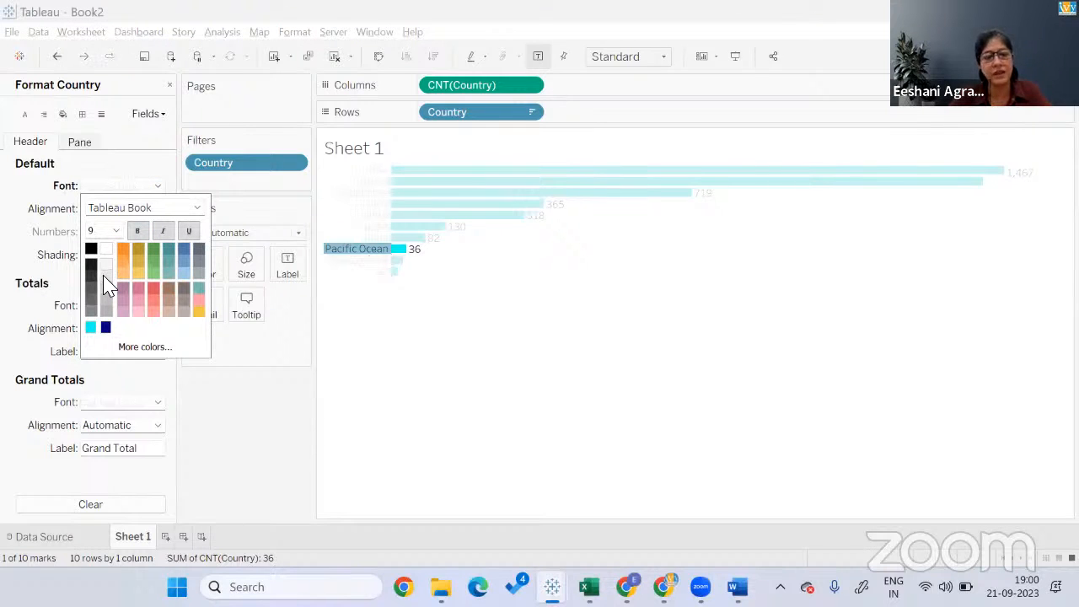
click(459, 276)
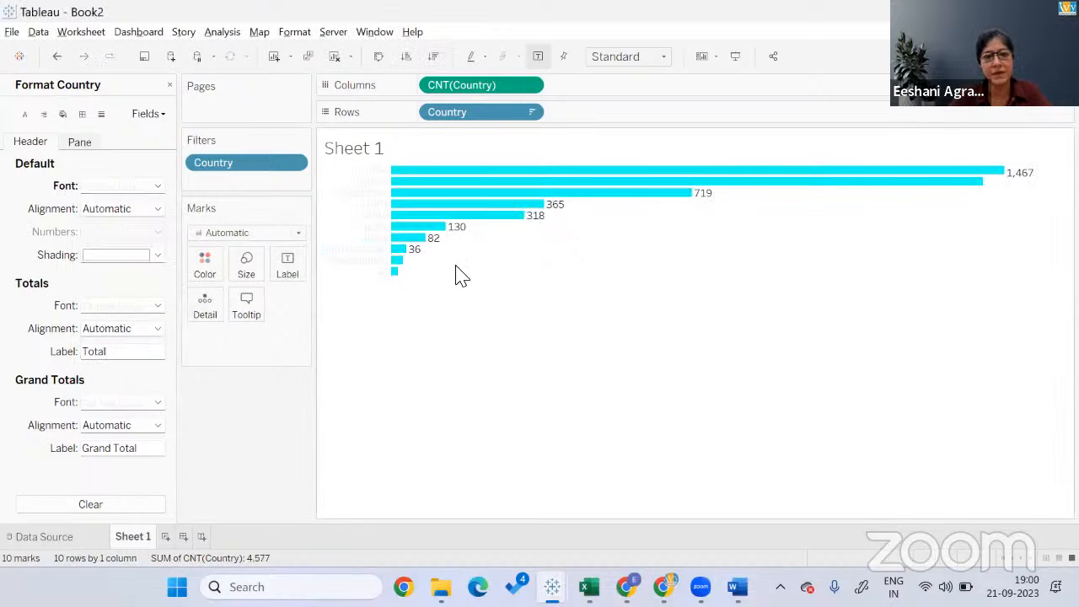
Set the axis font and the pane font of the CNT(Country) field to light grey.
right_click(456, 231)
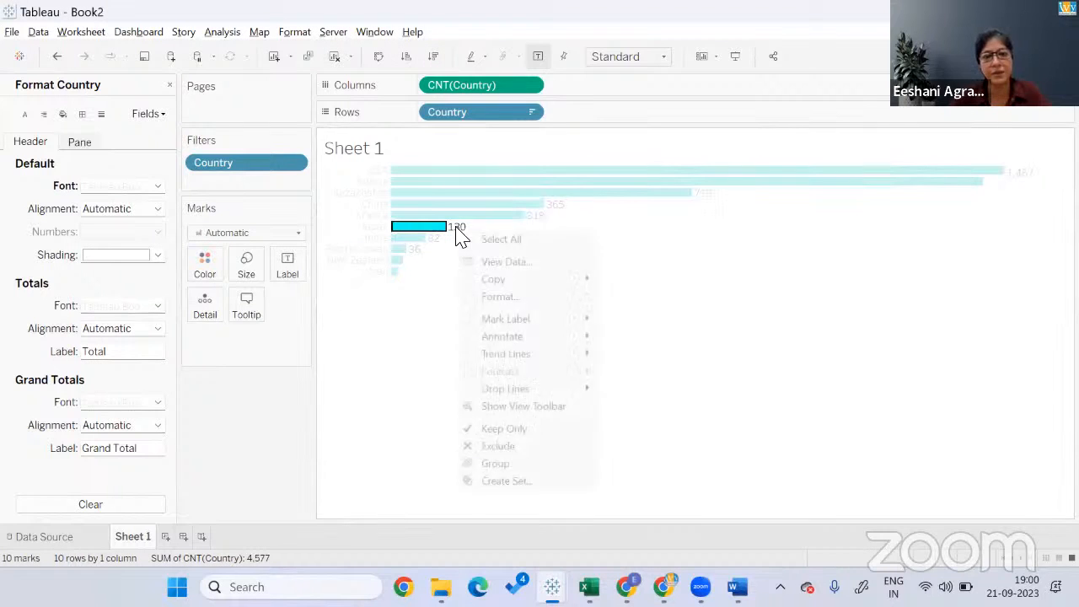
click(497, 296)
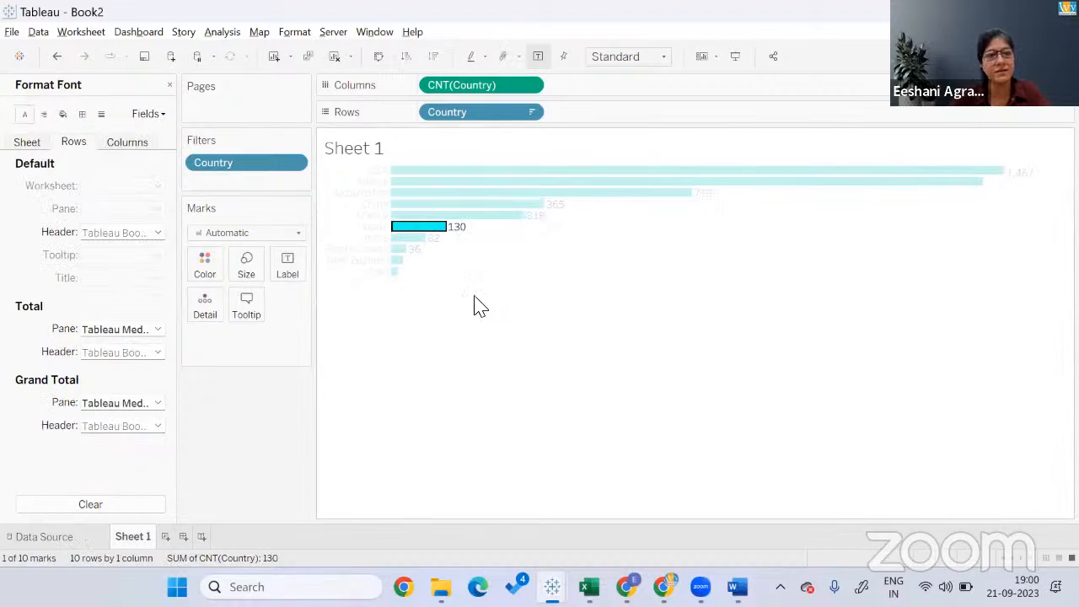
click(159, 114)
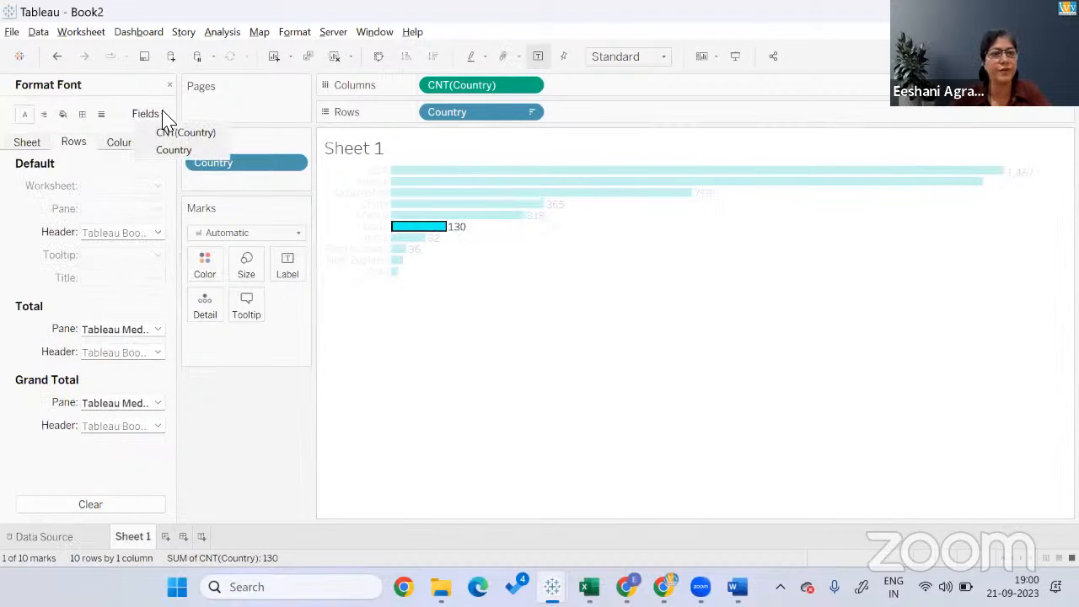
click(179, 133)
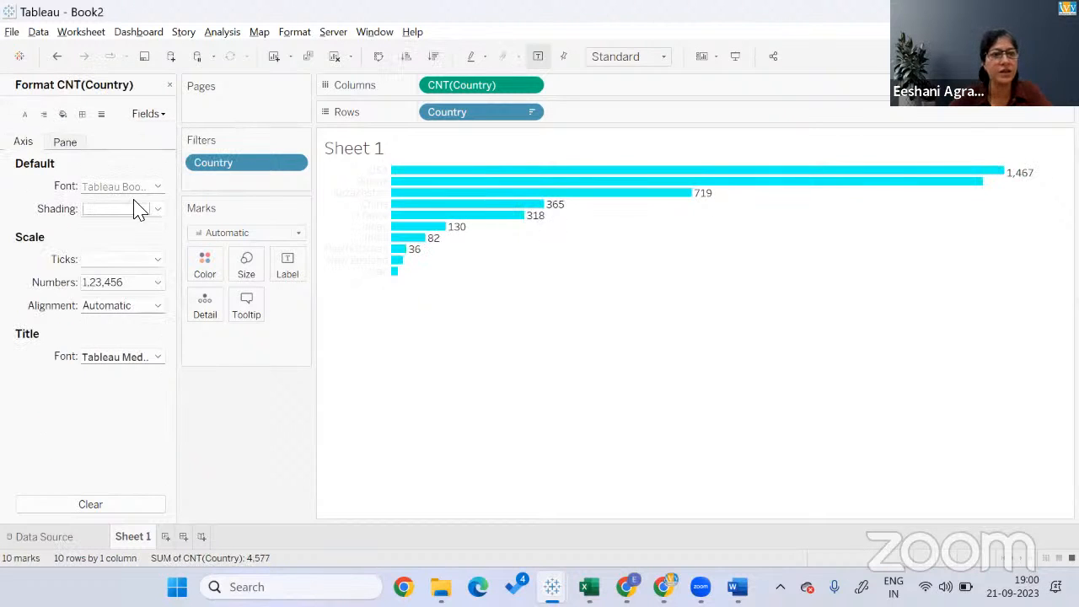
click(158, 187)
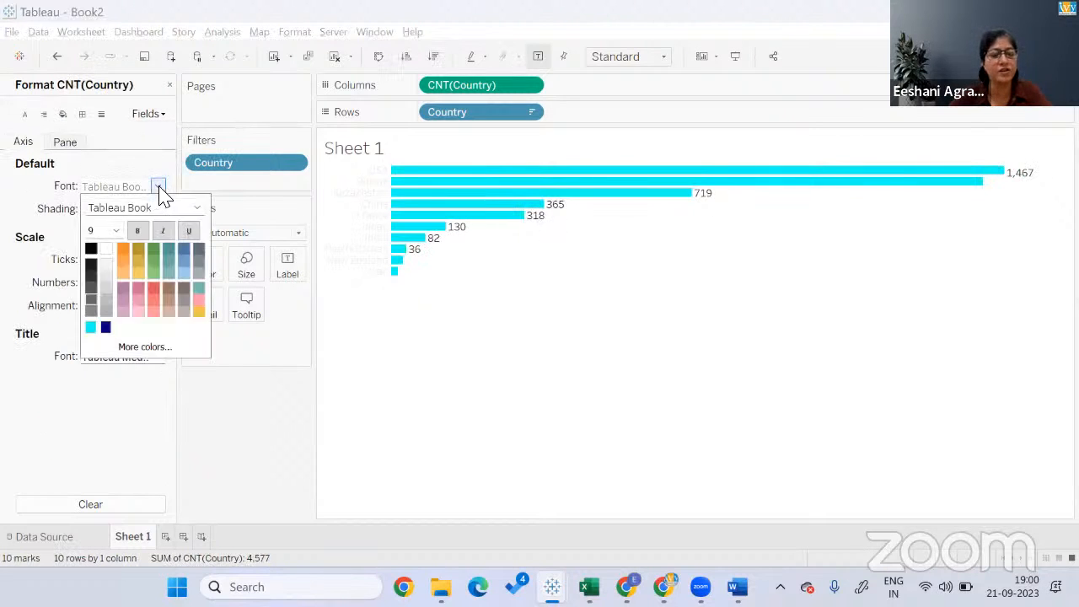
click(108, 281)
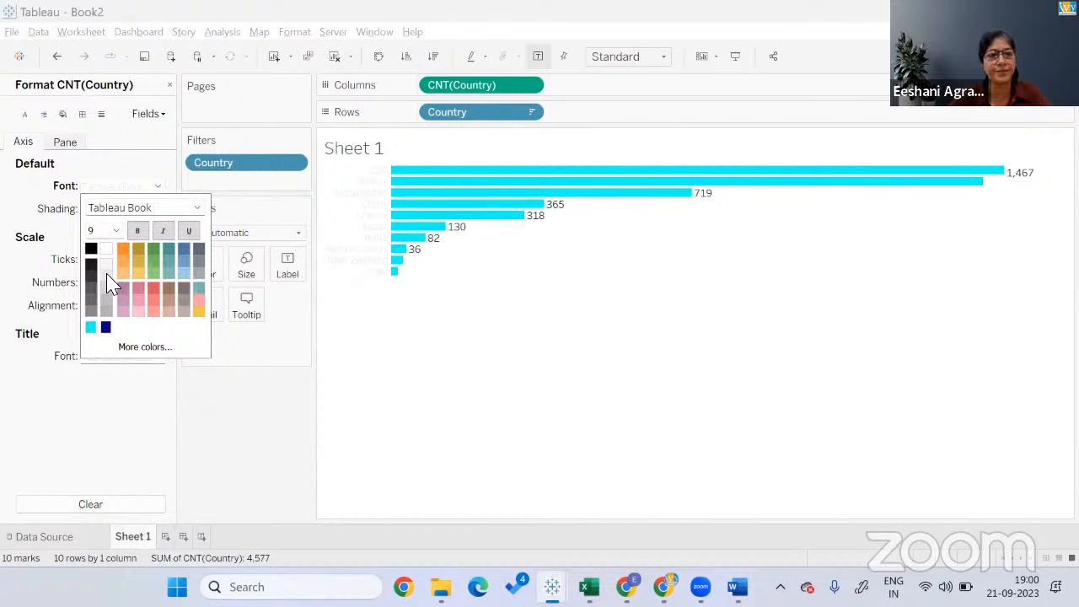
click(65, 143)
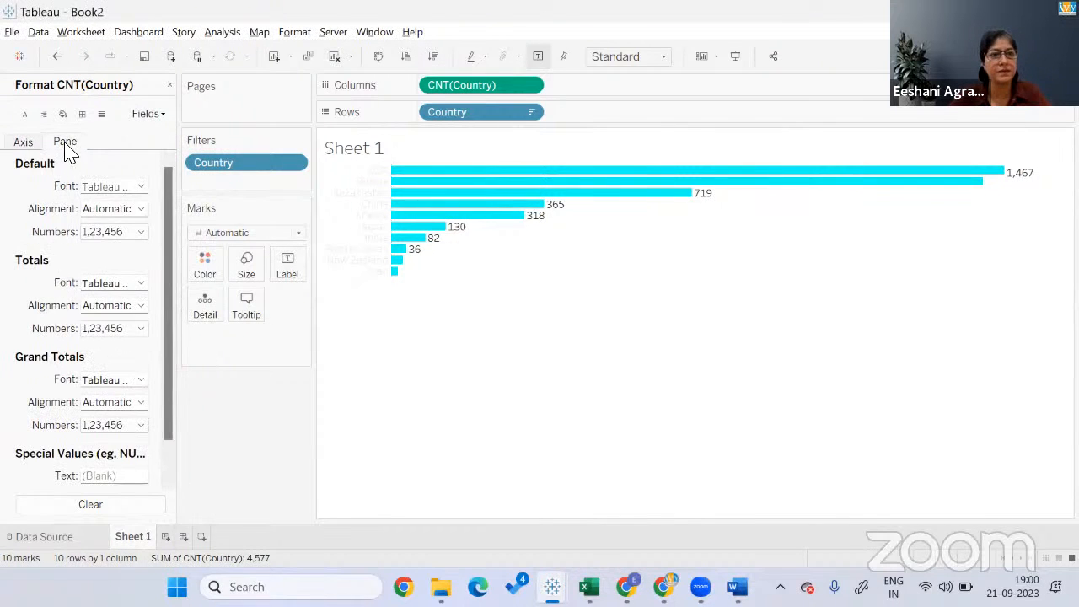
click(140, 186)
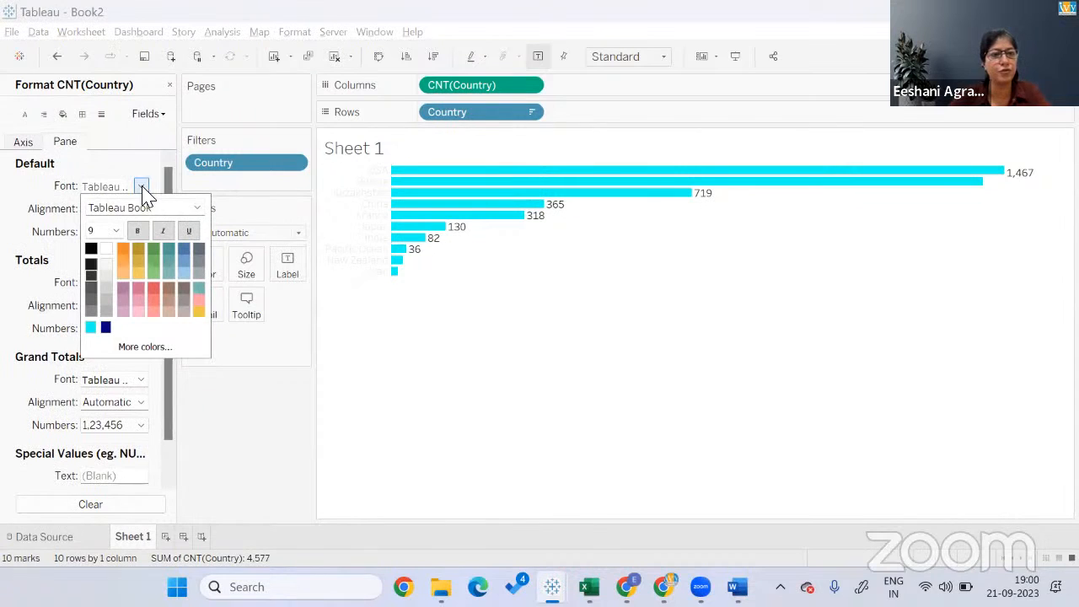
click(114, 288)
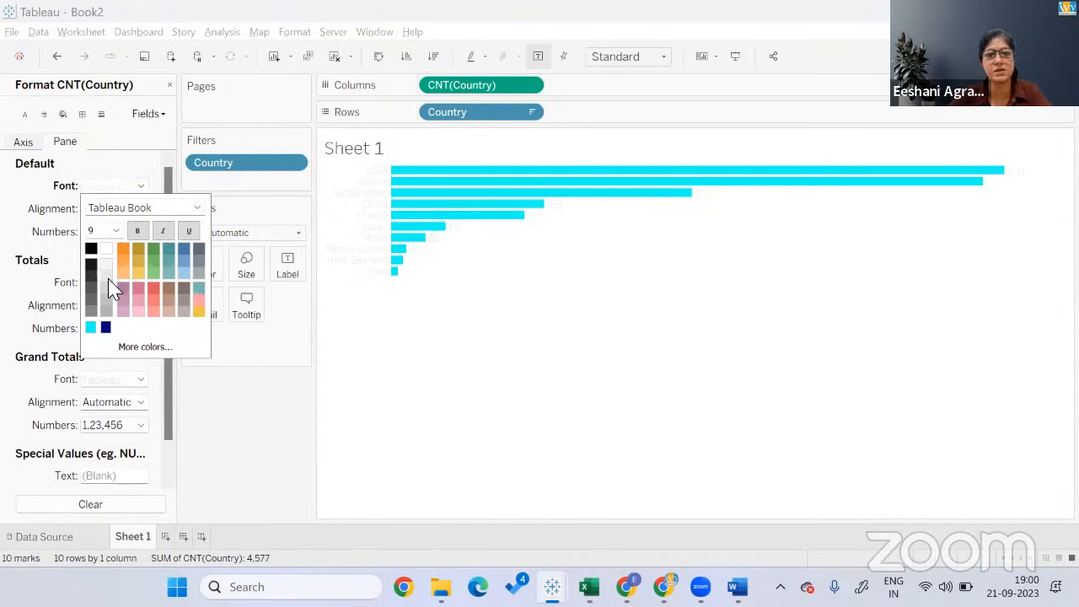
Replace the country chart's title with "Top countries with most launches:", checking the wording on the finished dashboard in the Space Mission workbook.
click(375, 152)
double_click(375, 152)
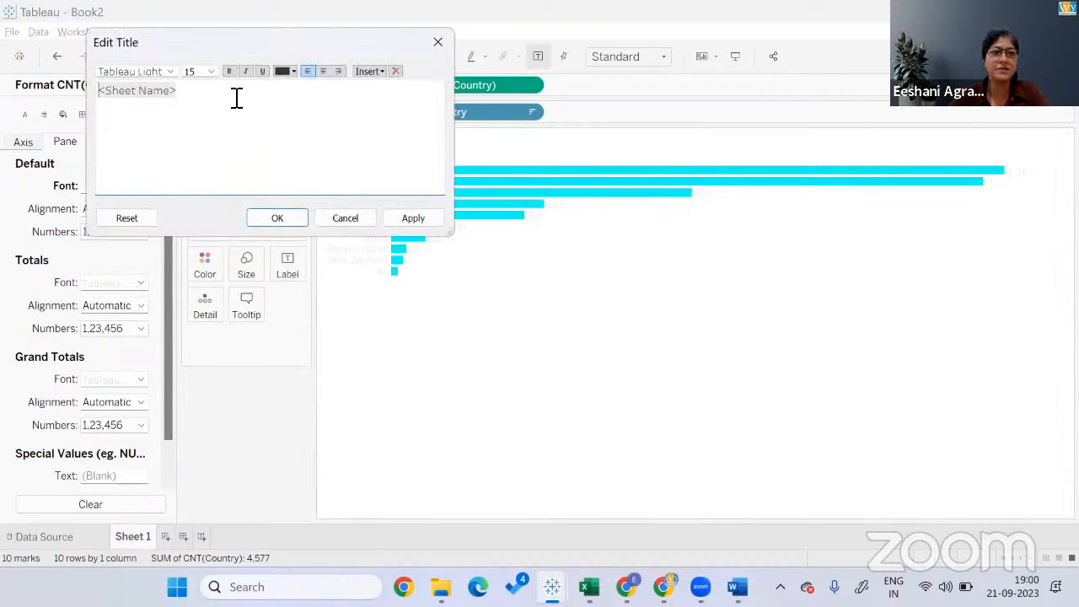
key(ctrl+a)
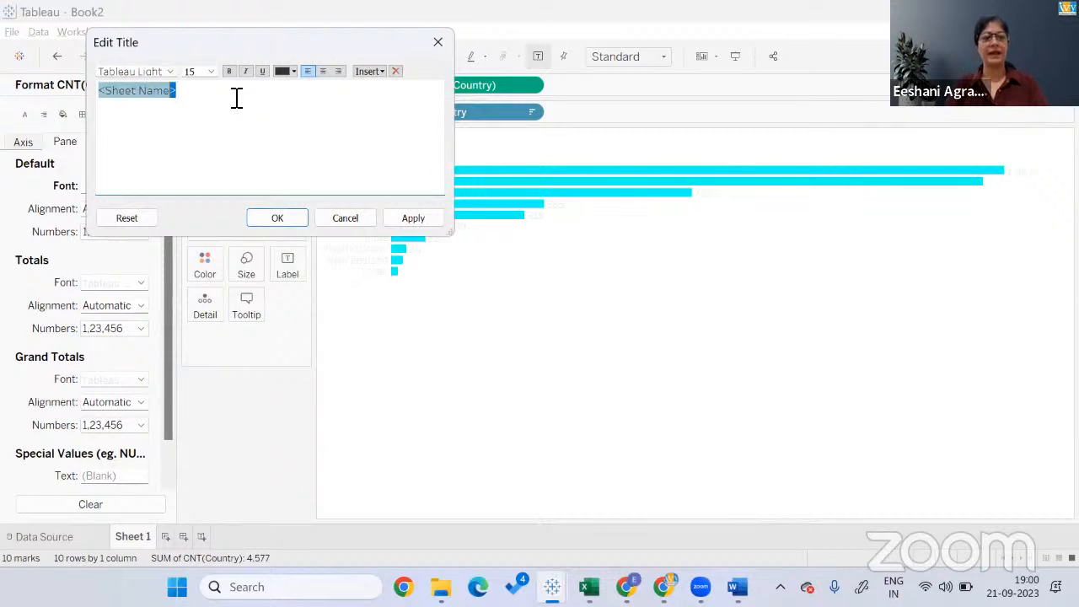
key(alt+Tab)
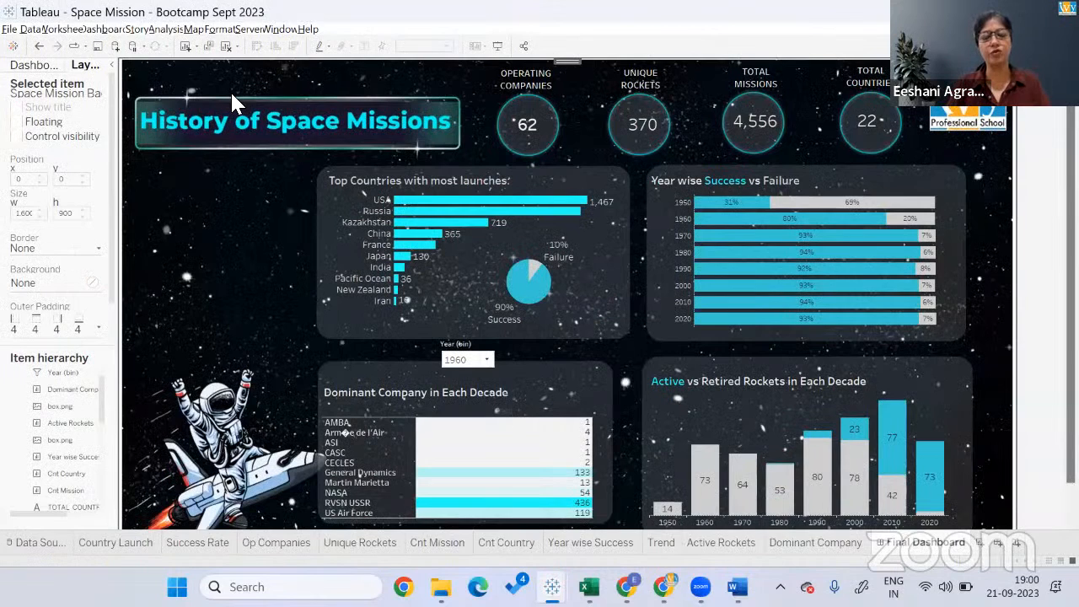
key(alt+Tab)
text(To)
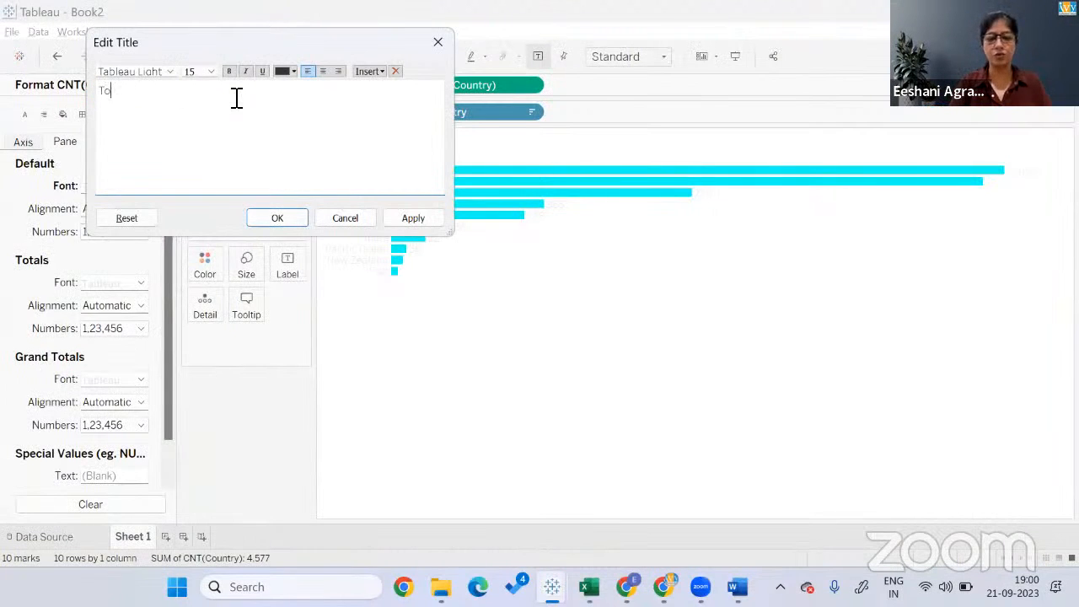
text(p countries wi)
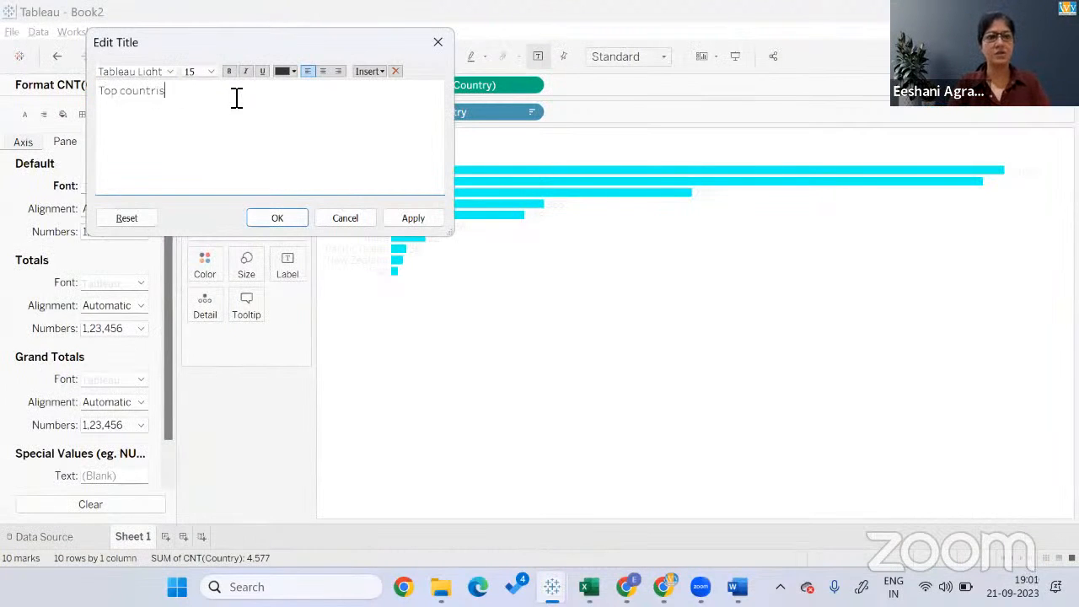
text(th m)
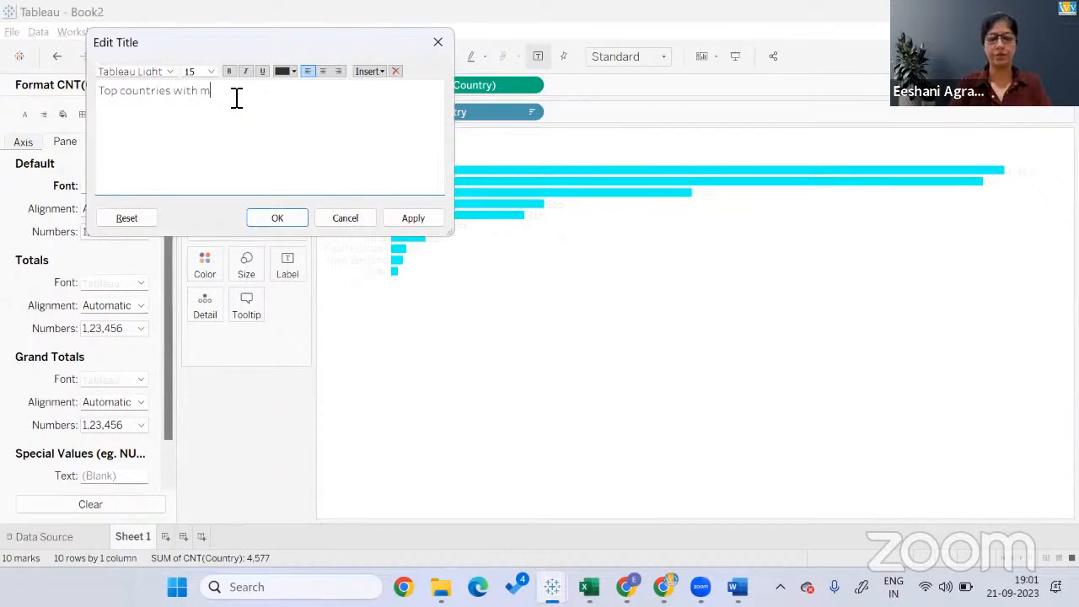
text(ost launches:)
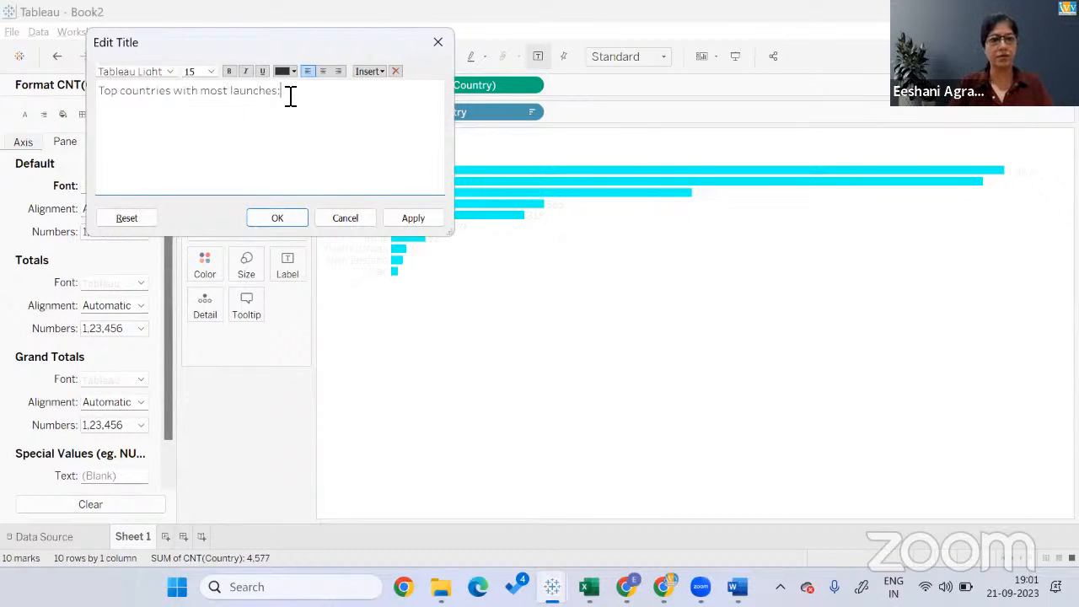
Set the font colour of the entire country chart title to light grey and apply the title edit.
drag(289, 96, 96, 92)
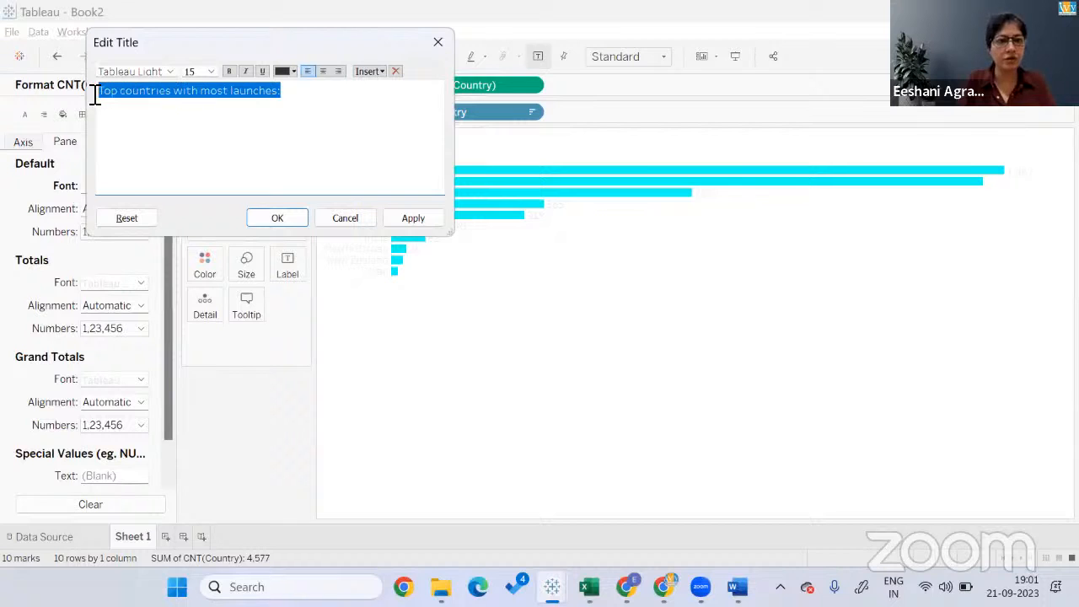
click(287, 71)
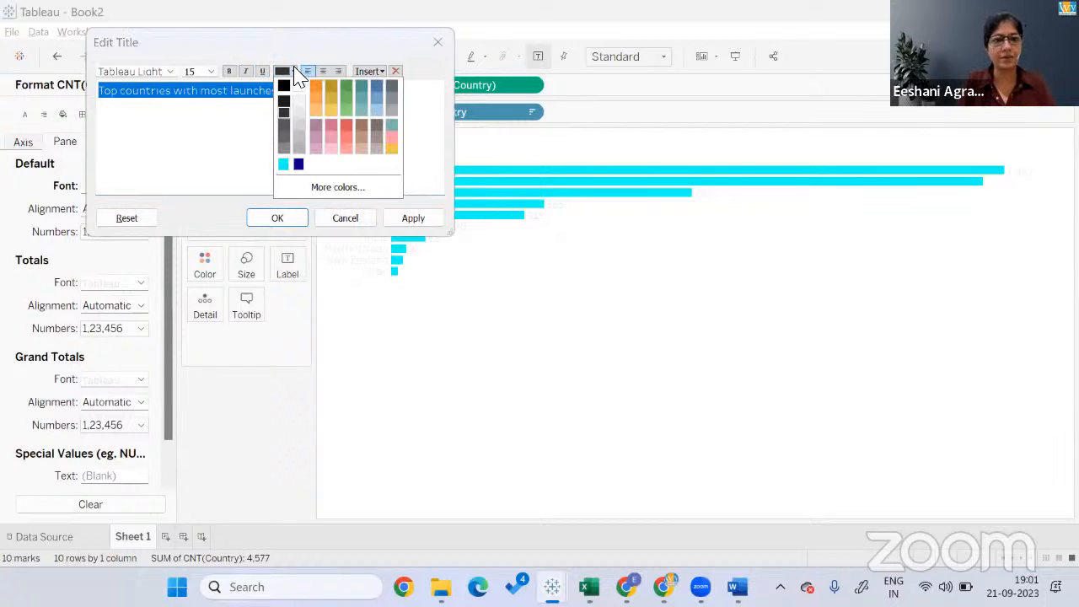
click(300, 111)
click(285, 217)
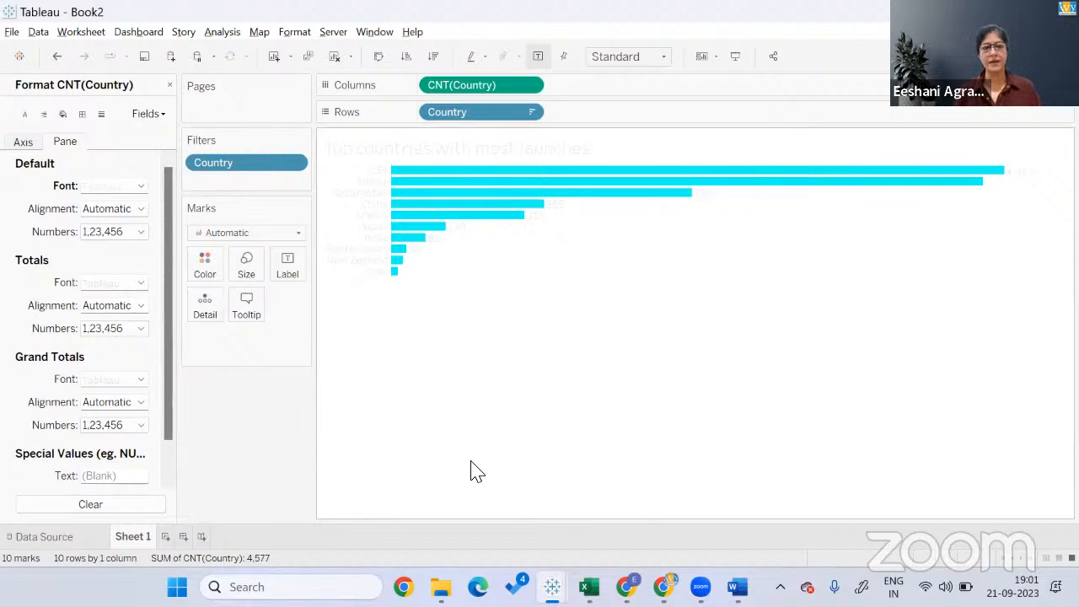
Rename the Sheet 1 worksheet as Country.
double_click(131, 536)
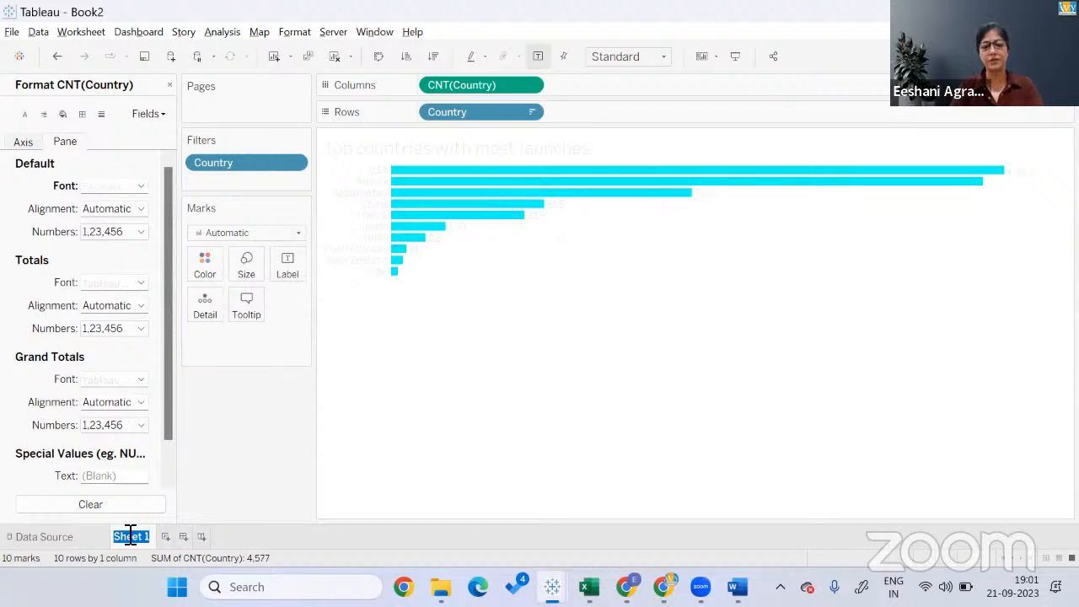
text(Country)
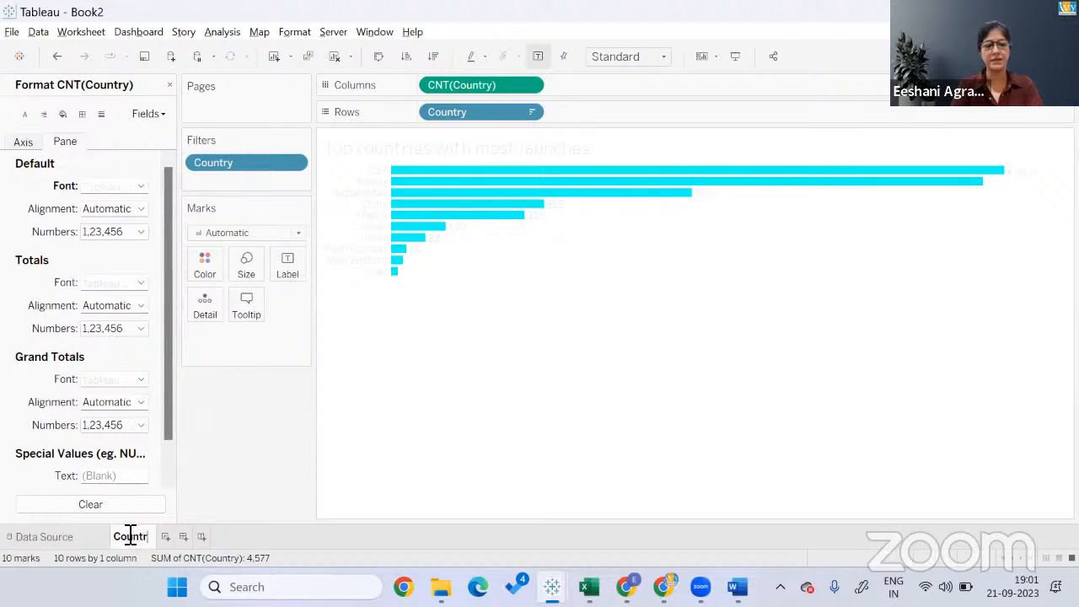
key(Return)
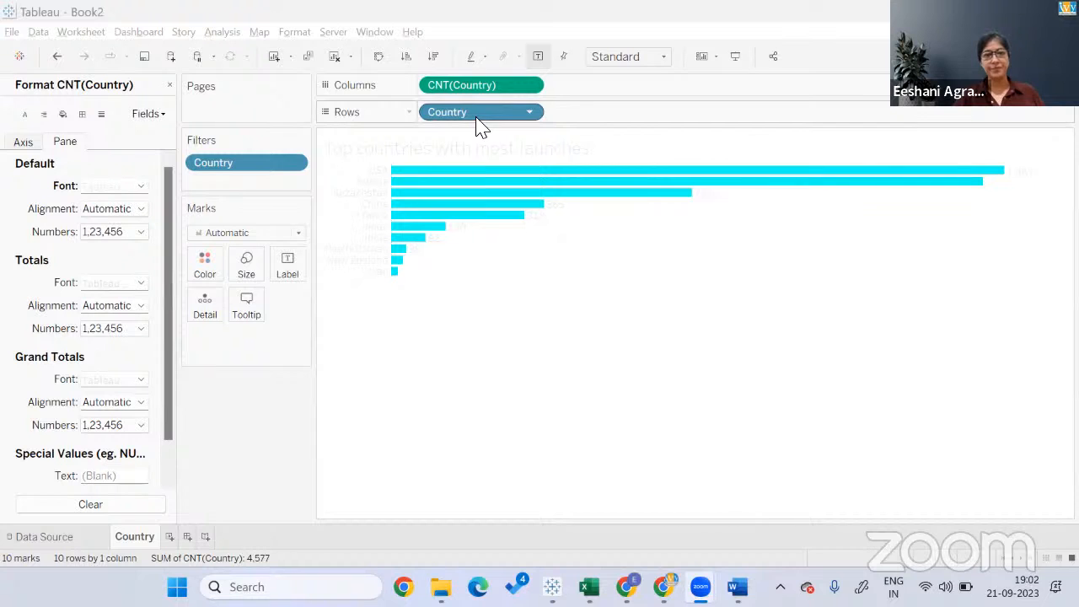
Check which aggregation is used for the Country measure in the columns, leaving it as it is.
click(529, 86)
mouse_move(560, 248)
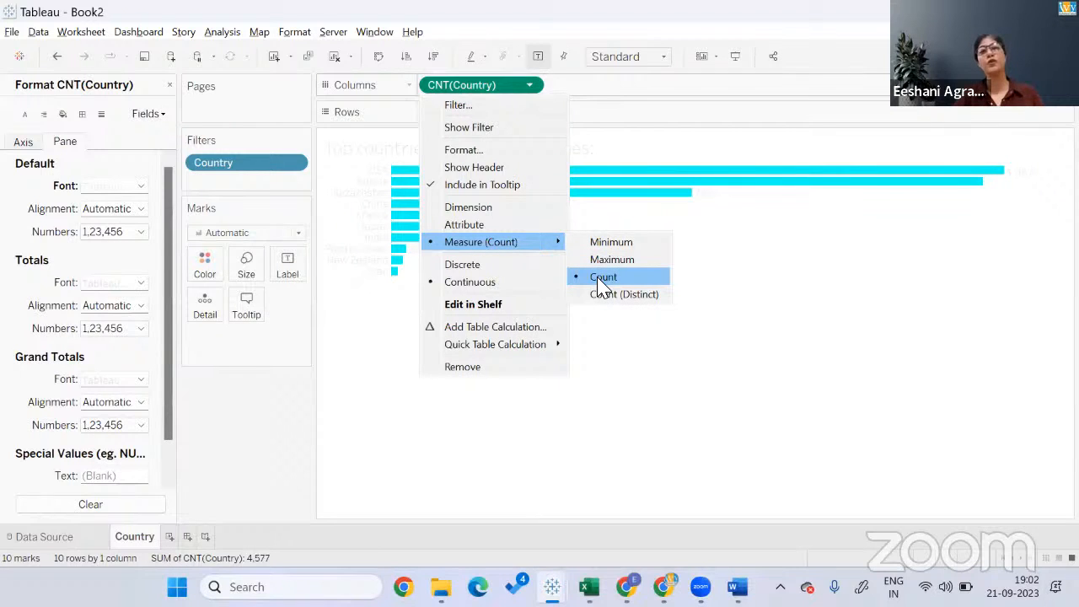
click(732, 261)
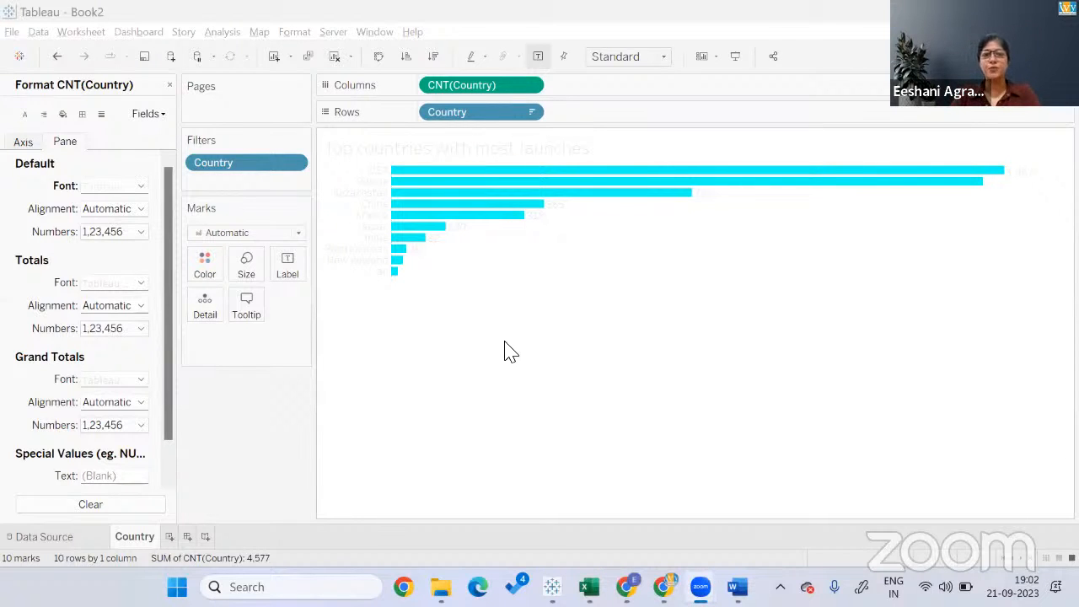
Switch to the Space Mission workbook and delete the stray floating box.png image overlapping the Top Countries chart on the Final Dashboard.
key(alt+Tab)
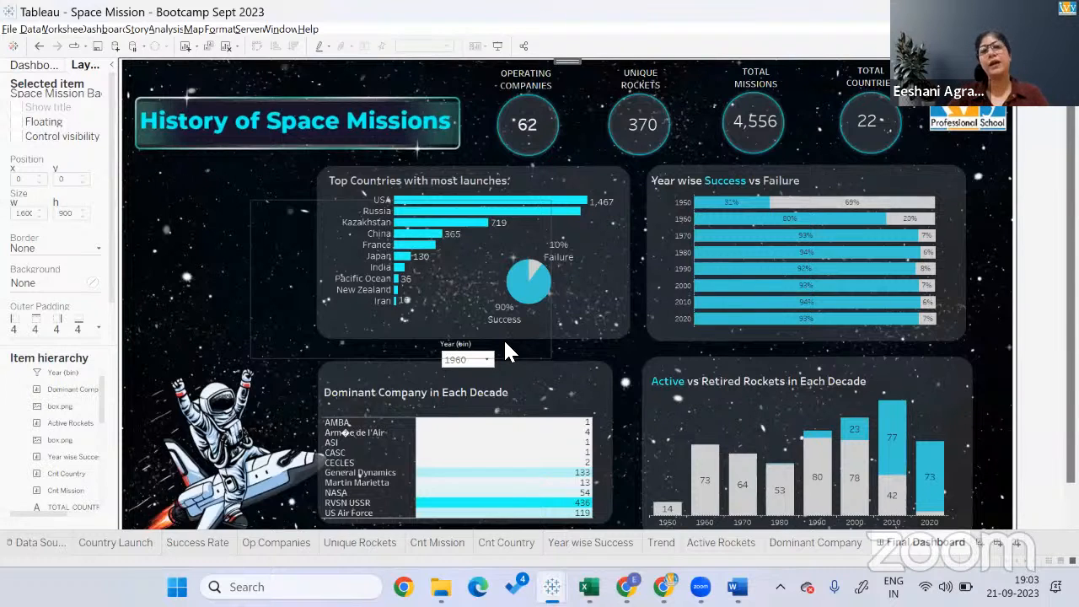
click(506, 349)
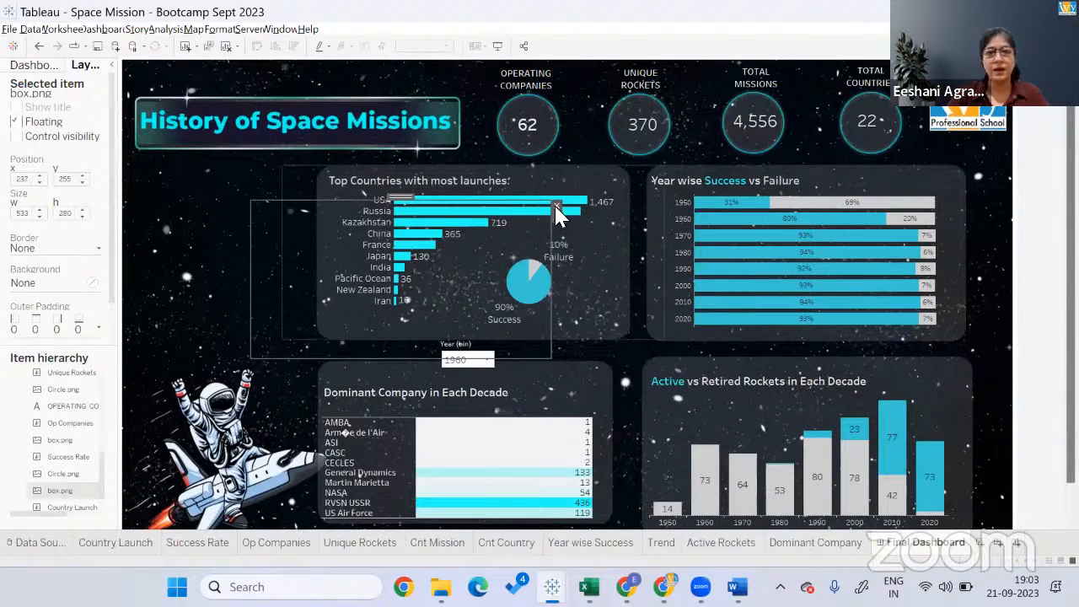
key(Delete)
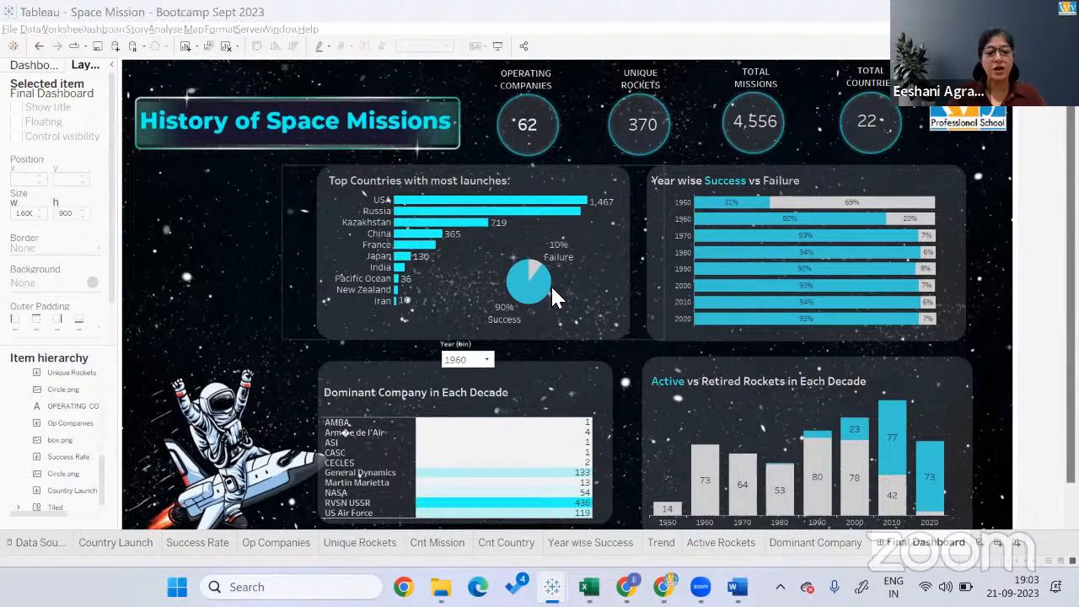
Return to Book2 and add a new worksheet named Success Rate.
key(alt+Tab)
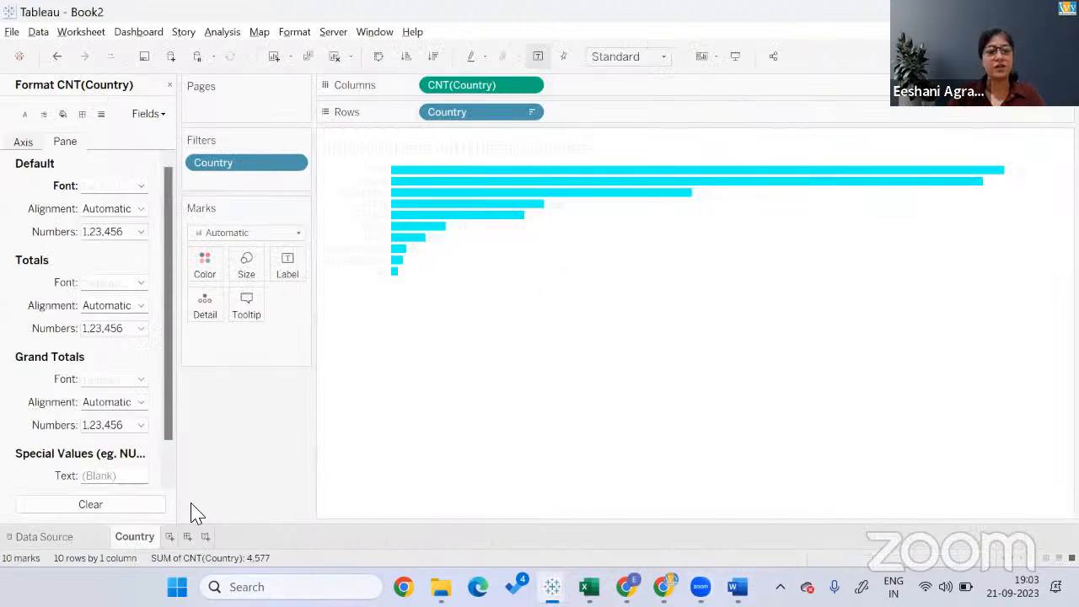
click(175, 537)
double_click(174, 539)
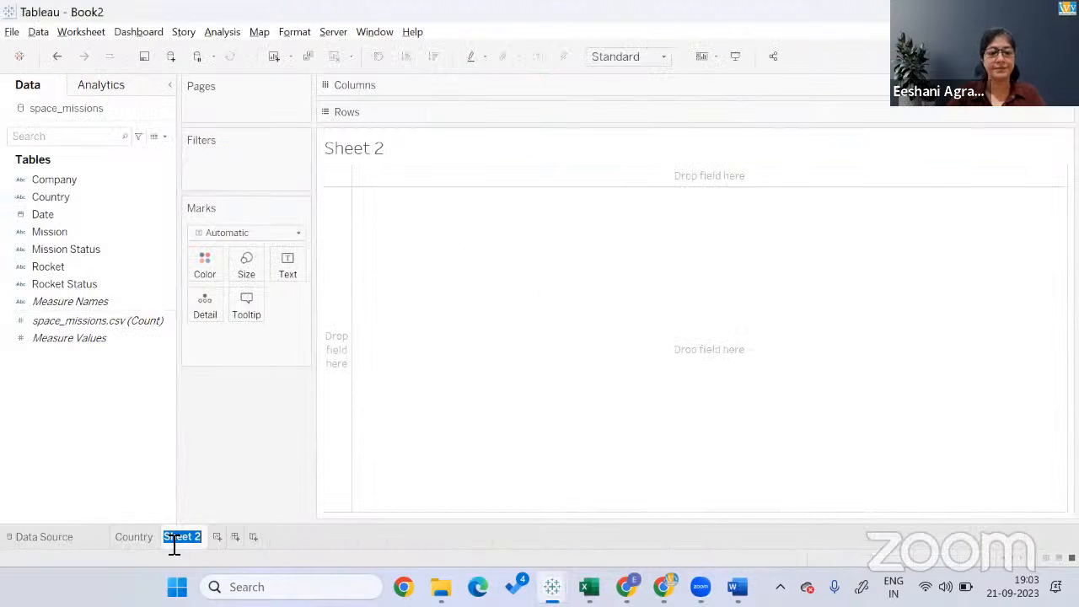
text(Success Rate)
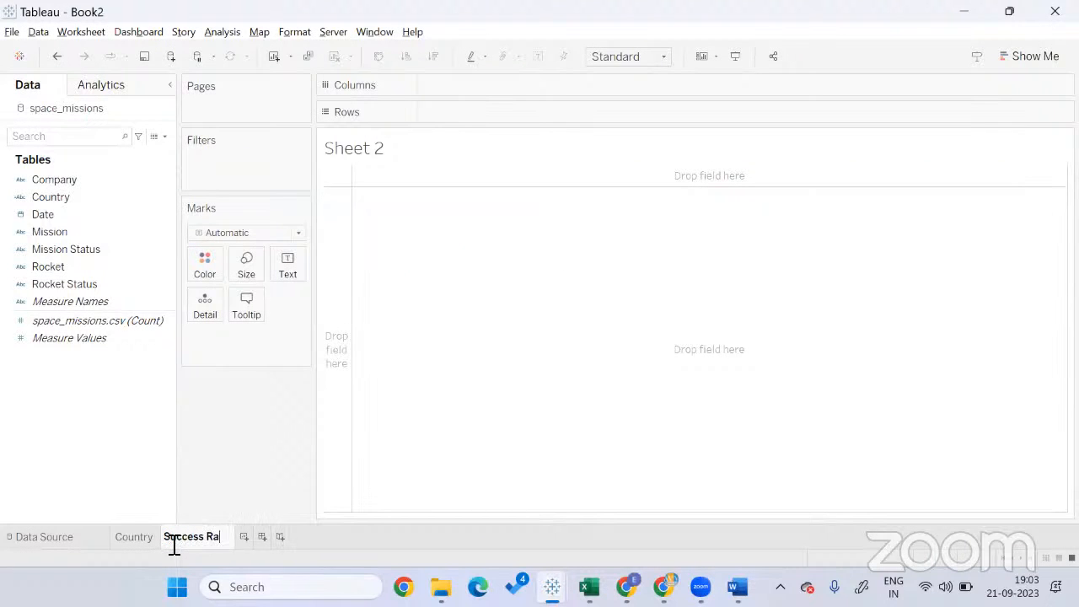
key(Return)
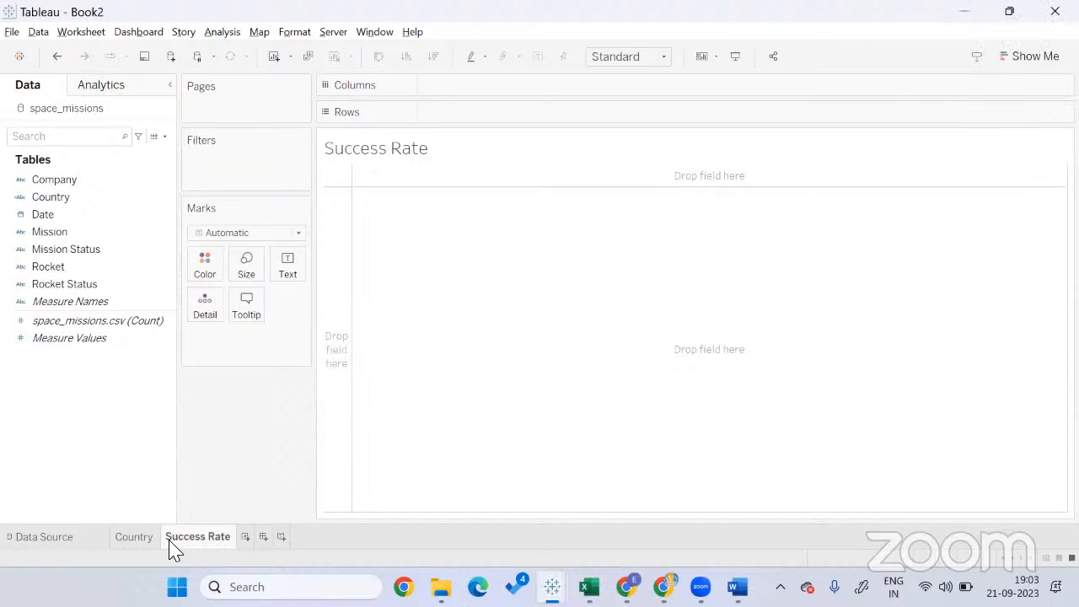
Build a bar chart with Mission Status in the rows and its count in the columns, sorted descending by count.
double_click(73, 253)
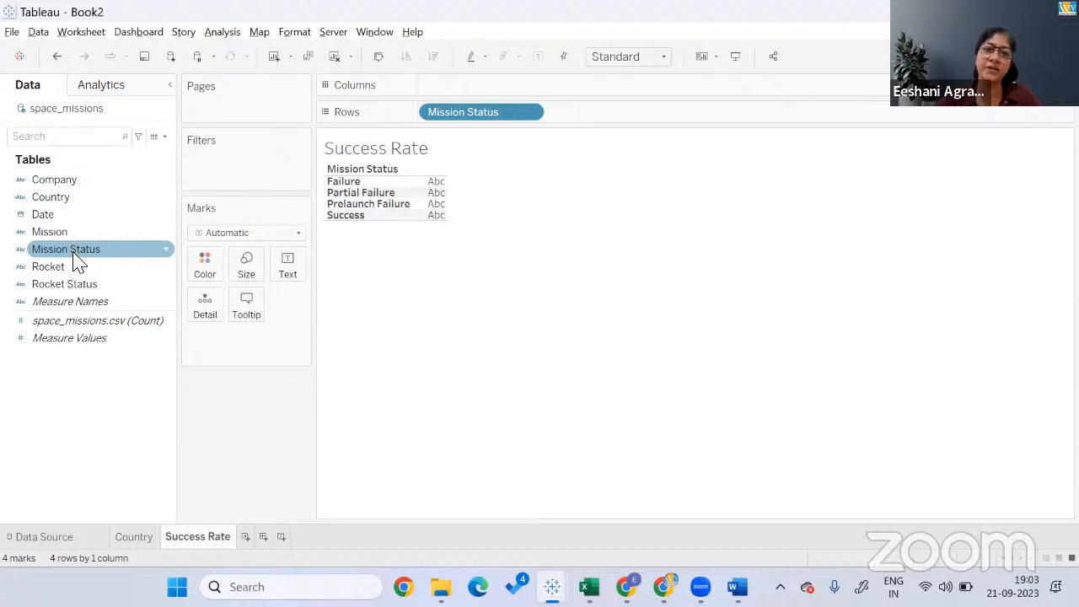
double_click(73, 256)
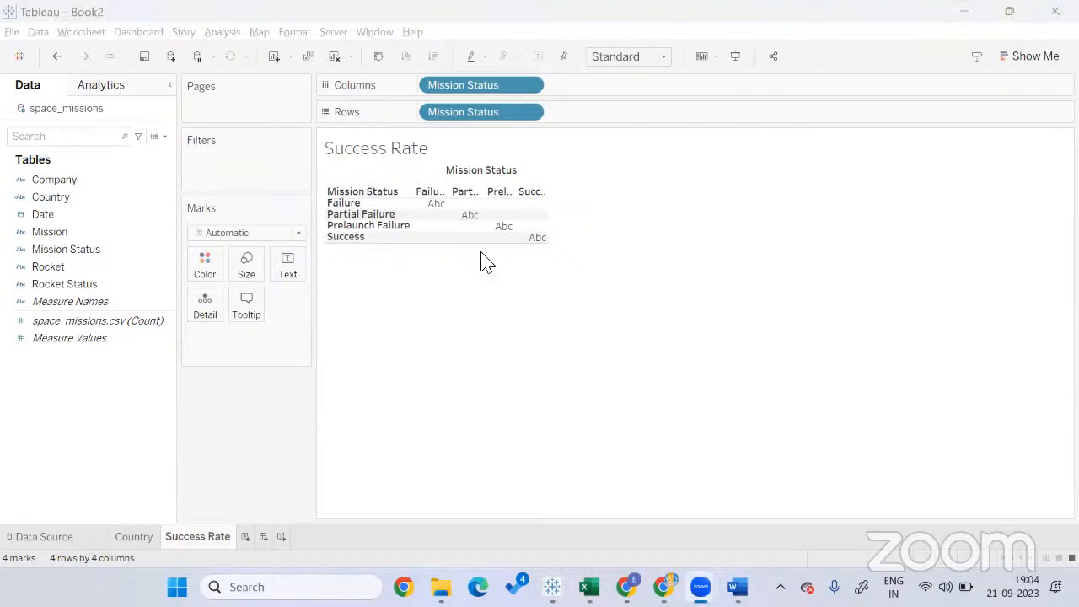
click(529, 86)
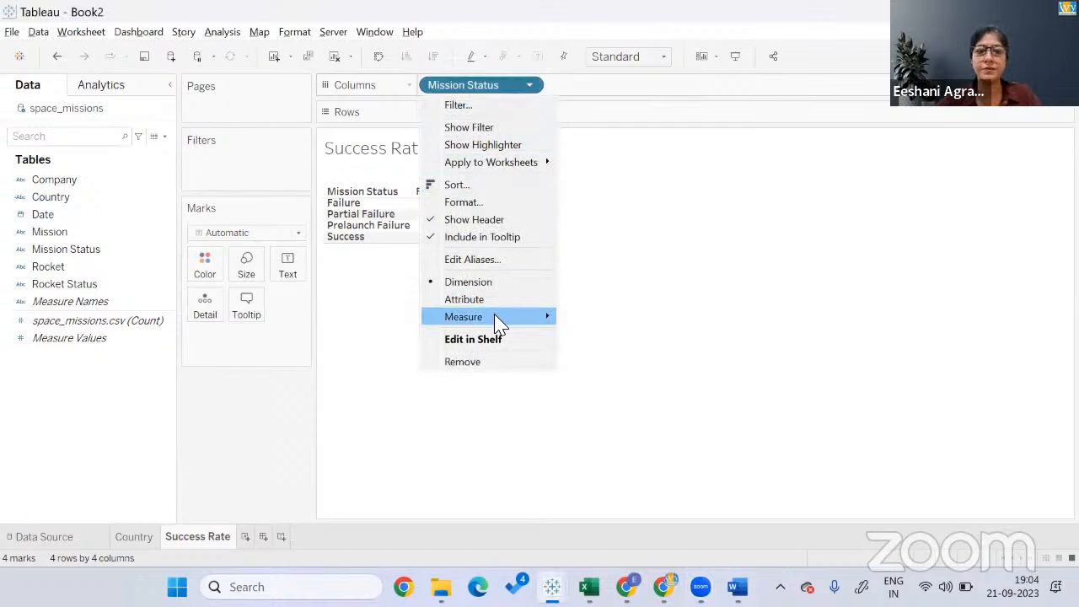
mouse_move(497, 320)
click(590, 351)
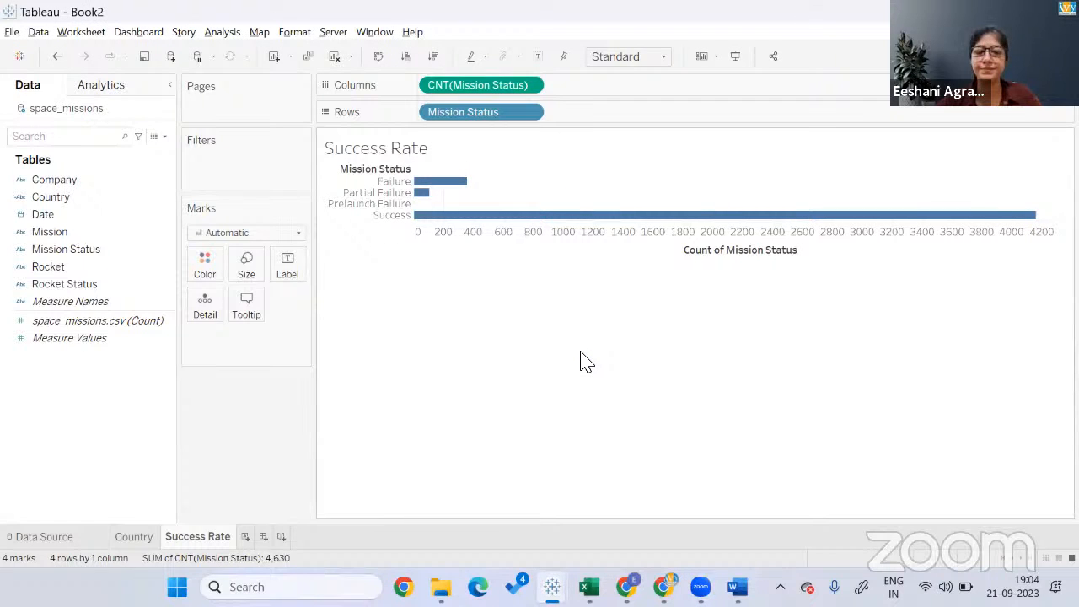
click(803, 251)
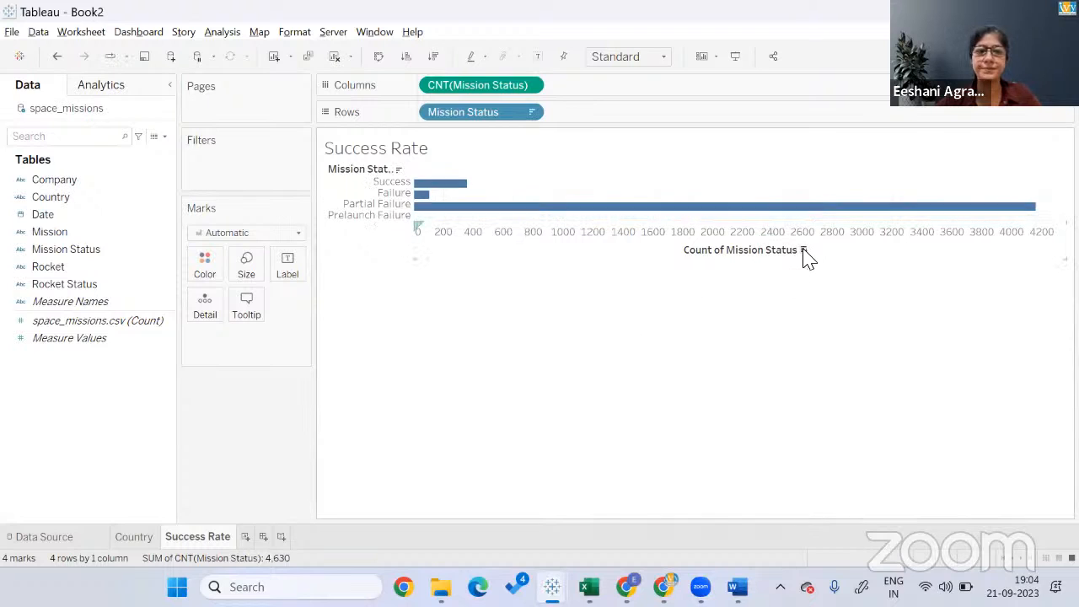
click(481, 76)
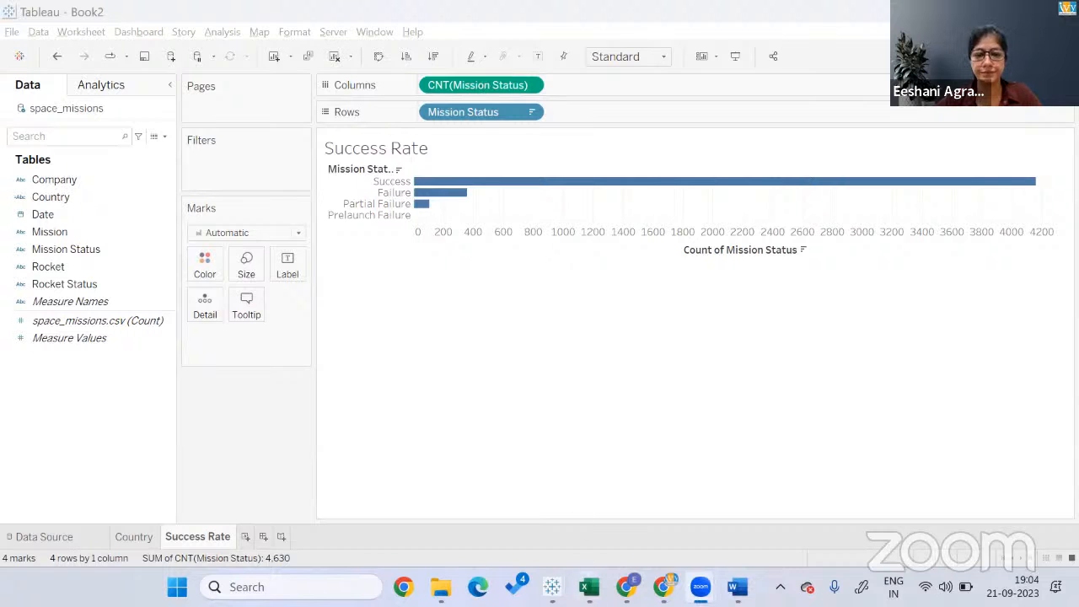
Copy the sharing link of the BootCamp - Space Mission folder in Google Drive in Chrome and return to Book2 in Tableau.
mouse_move(664, 587)
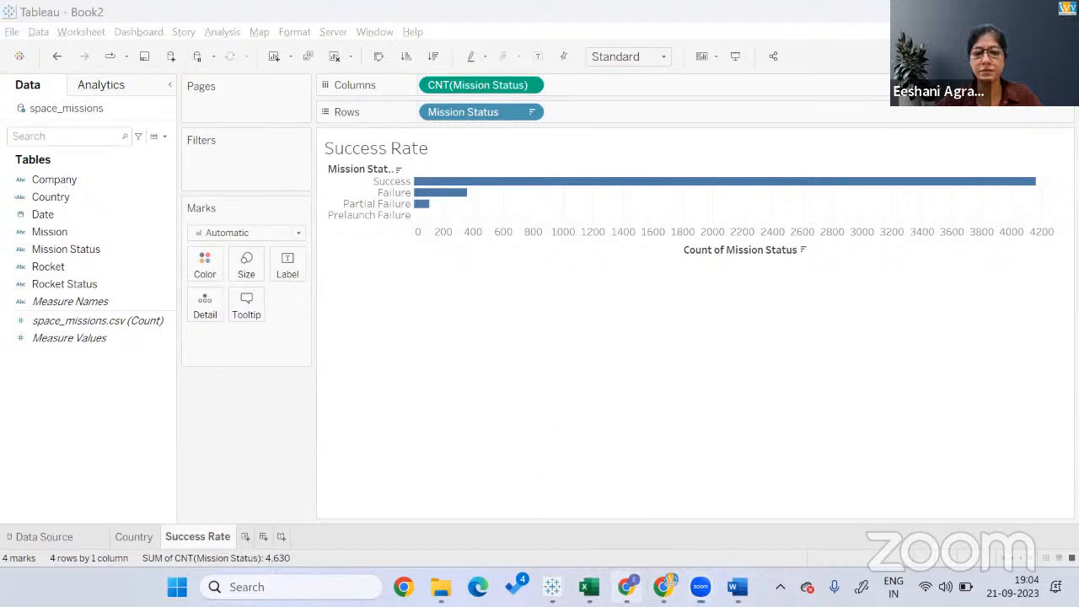
click(626, 586)
click(583, 158)
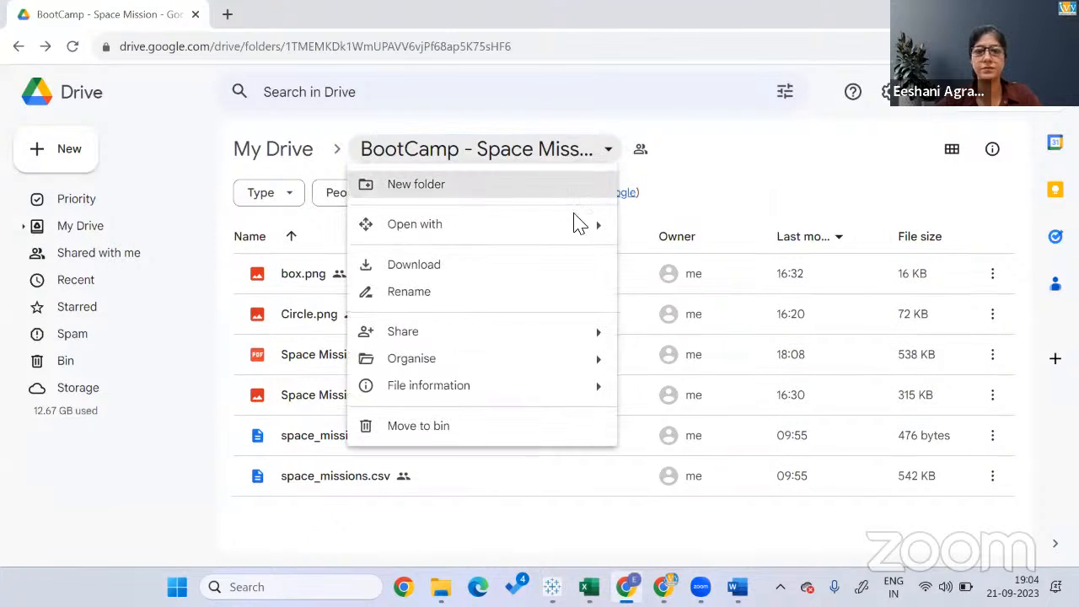
mouse_move(526, 335)
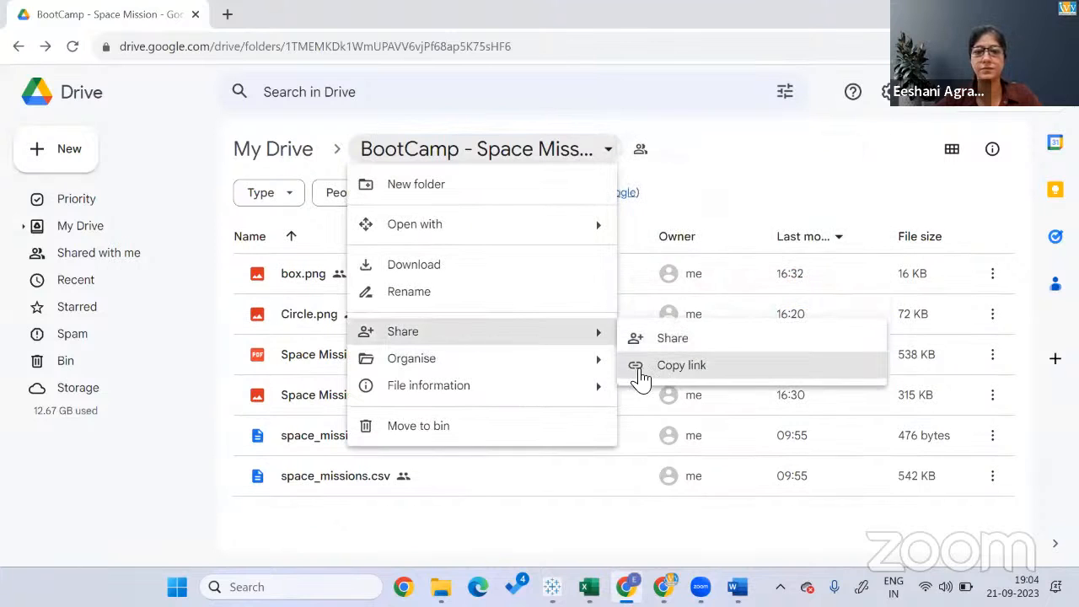
click(638, 367)
key(alt+Tab)
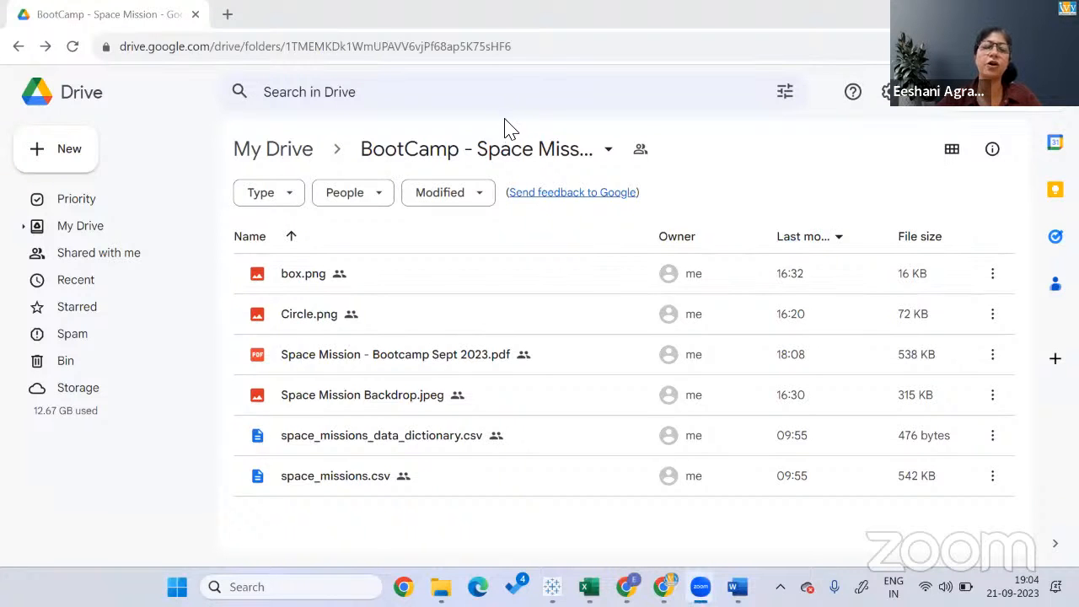
key(alt+Tab)
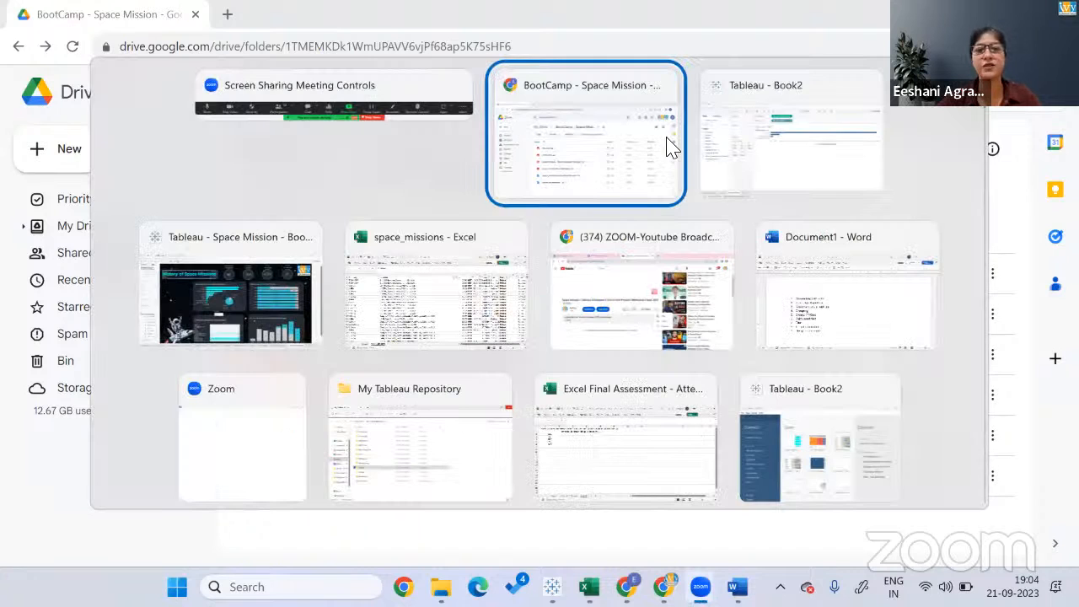
key(alt+Tab)
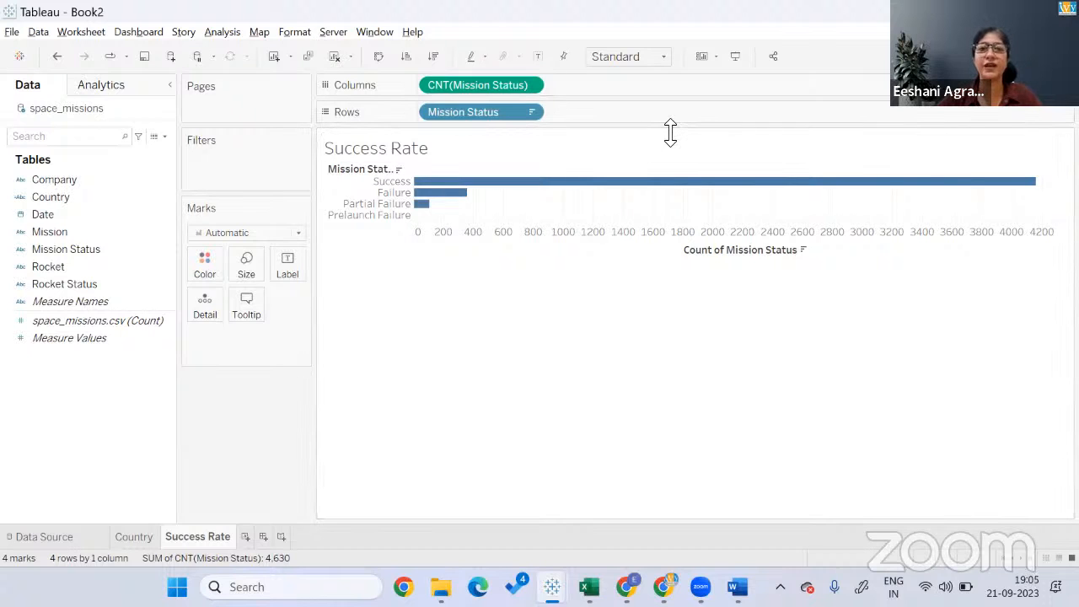
click(670, 132)
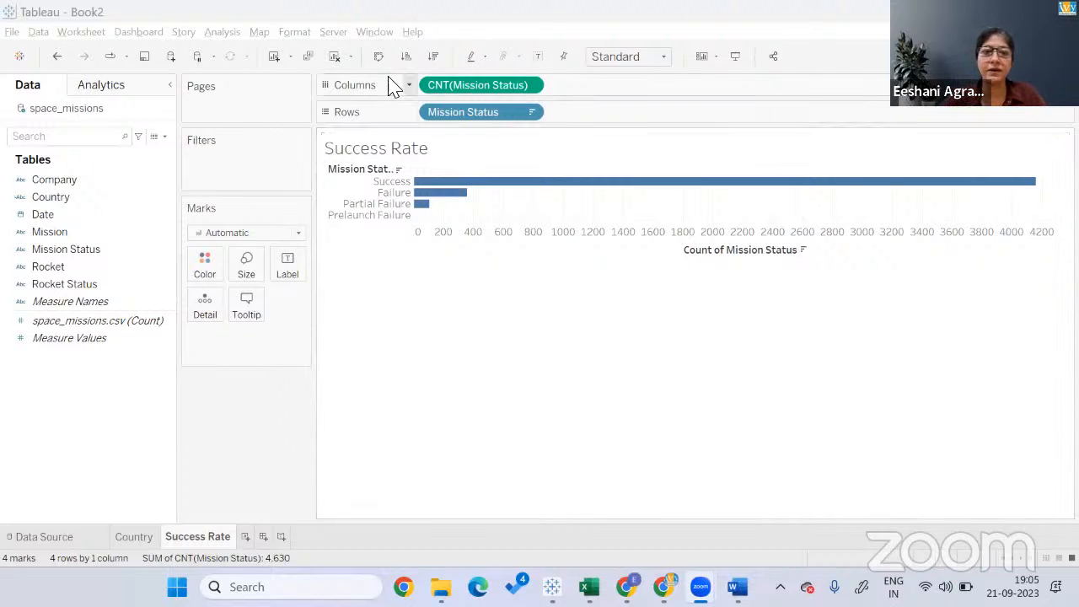
Group the Failure, Partial Failure and Prelaunch Failure mission statuses into a single category.
click(384, 194)
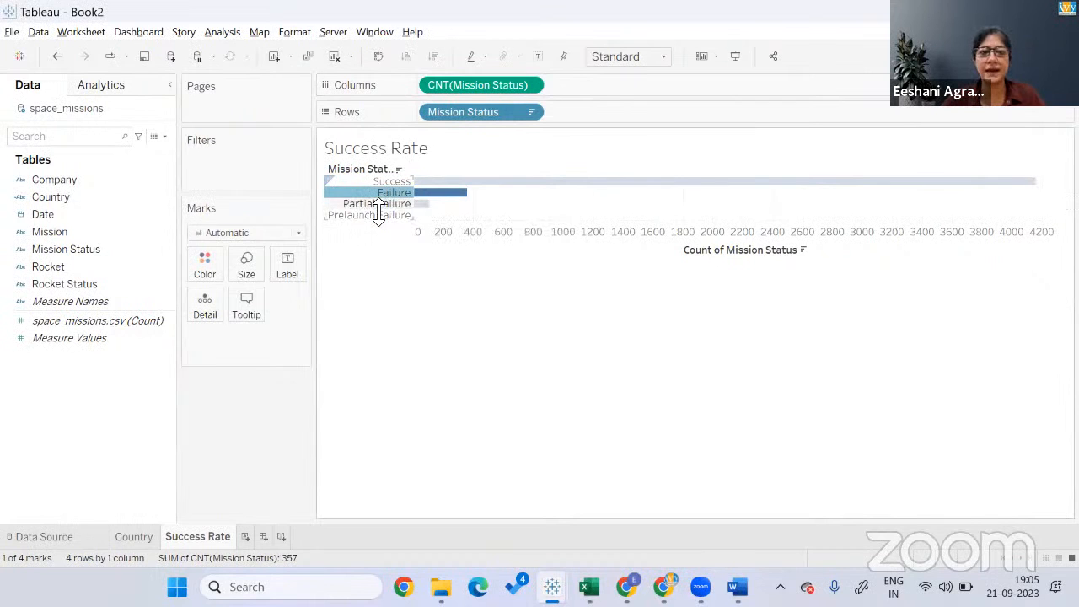
drag(368, 217, 359, 211)
click(387, 258)
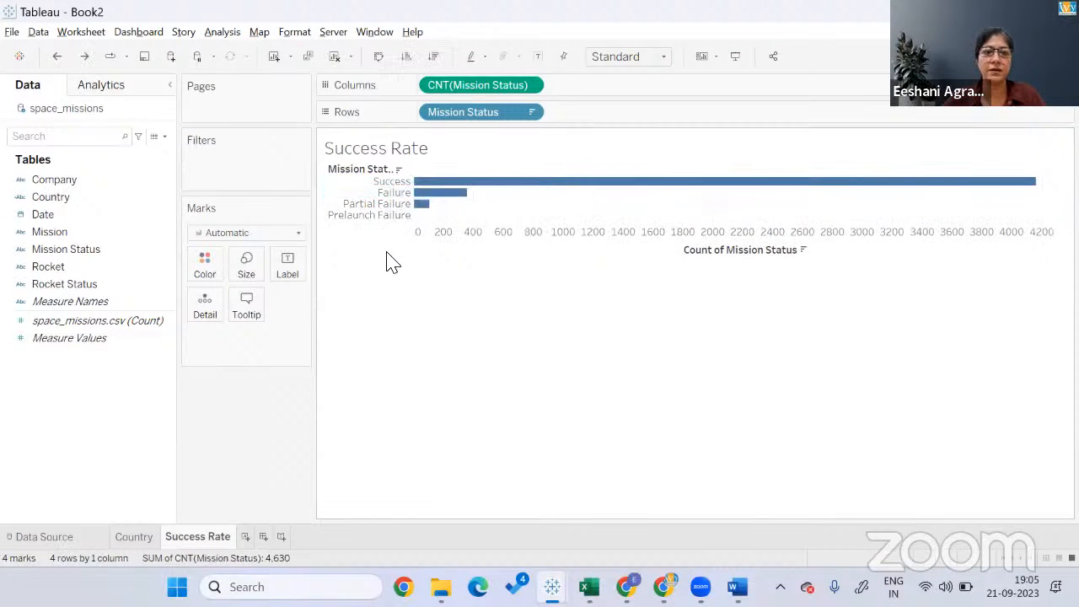
click(388, 193)
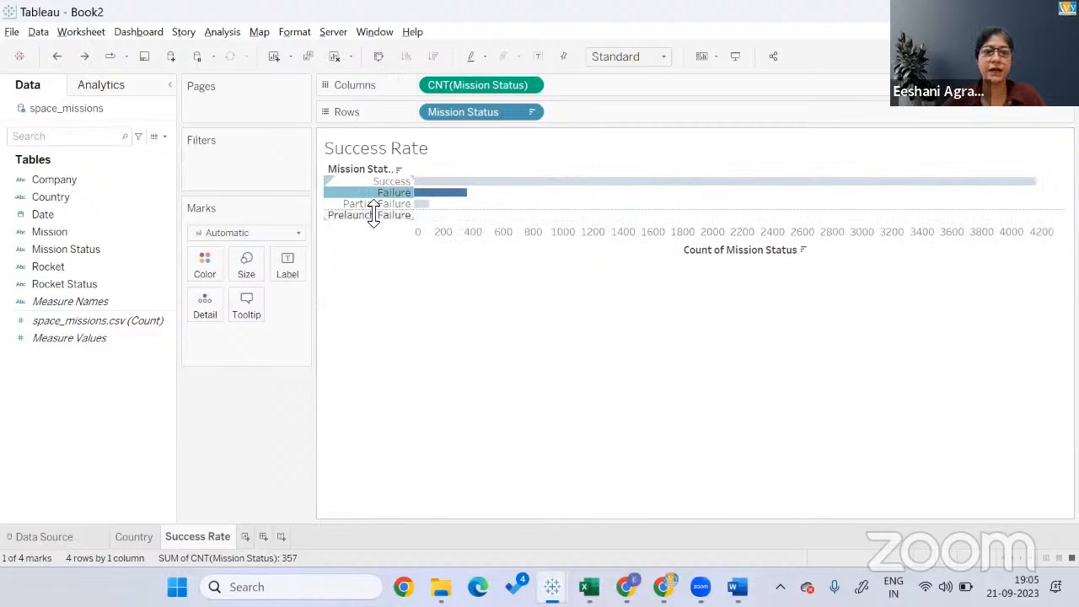
ctrl+click(368, 216)
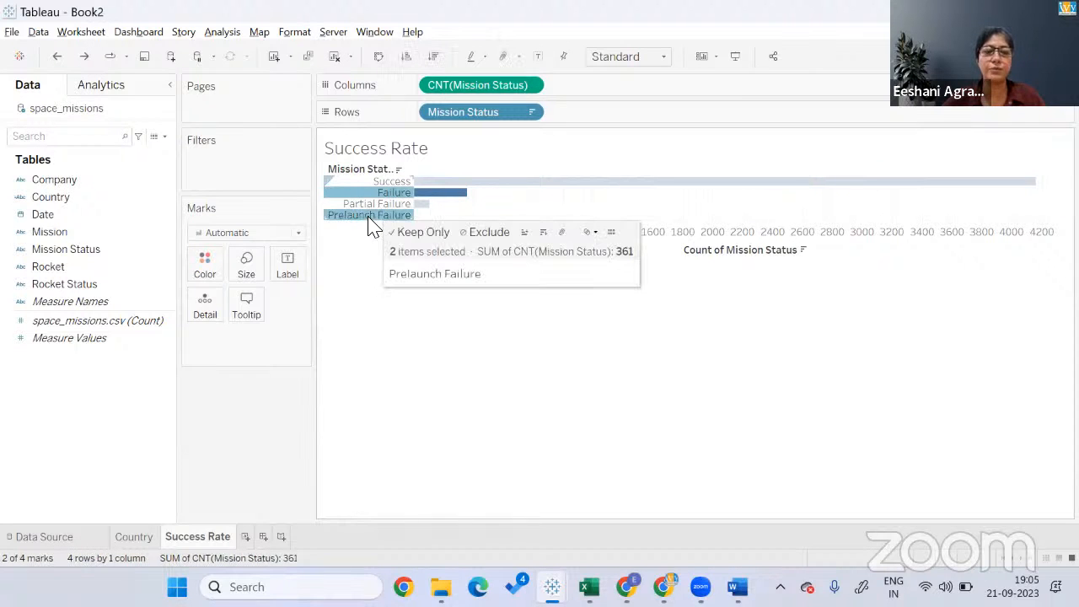
ctrl+click(363, 205)
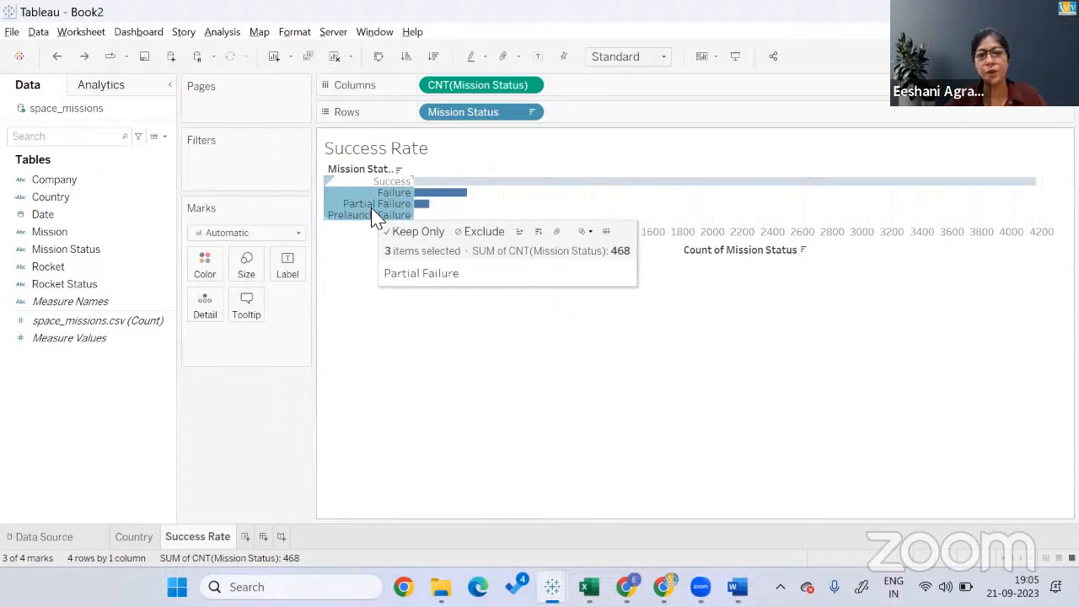
click(558, 232)
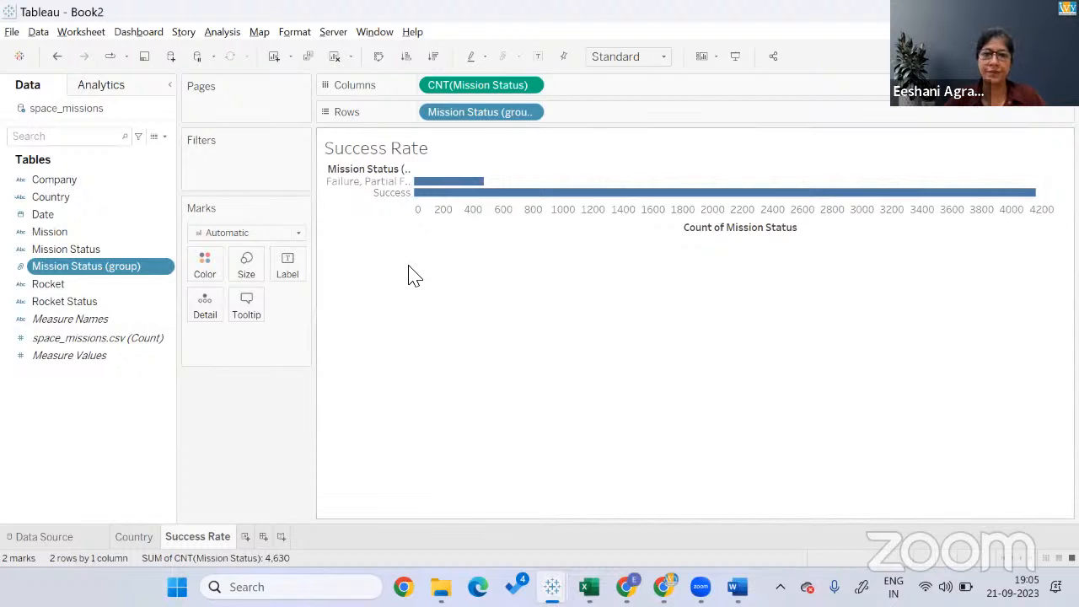
Shorten the alias of the combined failure category to Failure.
right_click(364, 189)
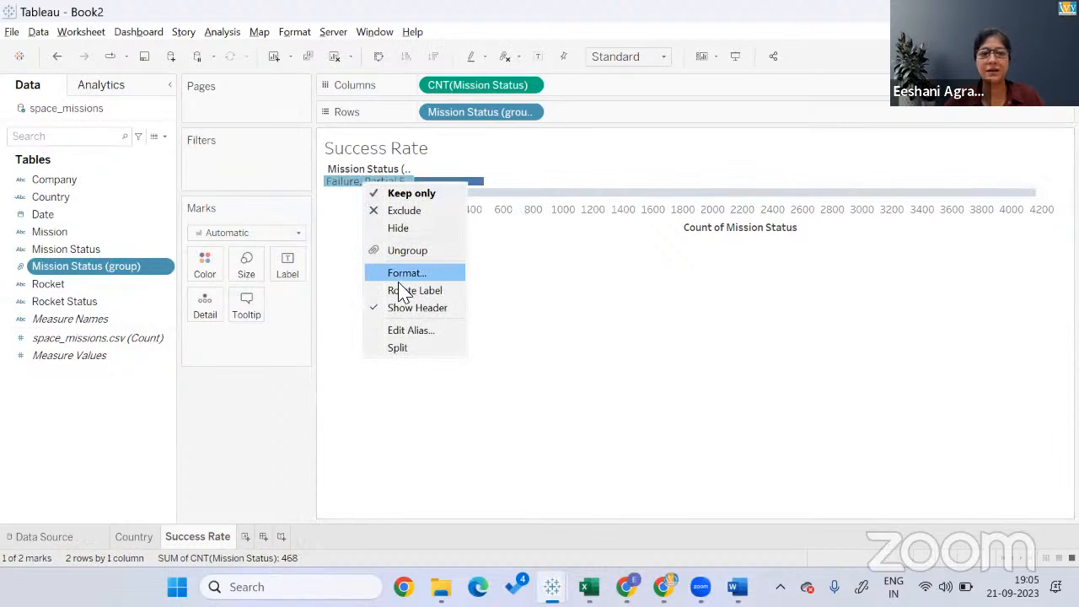
click(411, 330)
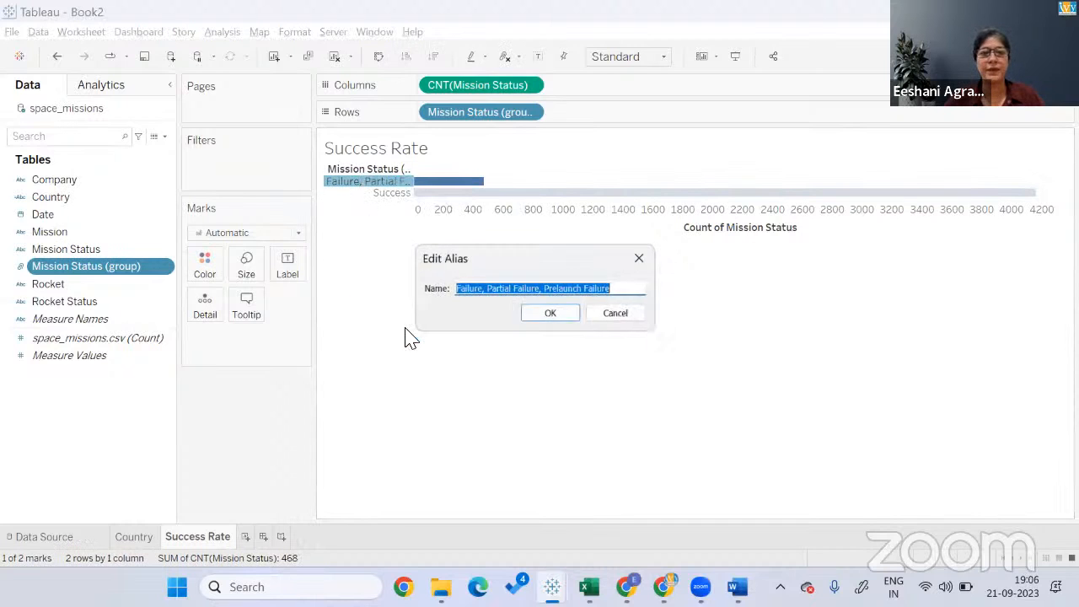
key(End)
key(BackSpace)
key(BackSpace)
key(BackSpace)
key(BackSpace)
key(BackSpace)
key(BackSpace)
key(BackSpace)
key(BackSpace)
key(BackSpace)
key(BackSpace)
key(BackSpace)
key(BackSpace)
key(BackSpace)
key(BackSpace)
key(BackSpace)
key(BackSpace)
key(BackSpace)
key(BackSpace)
key(BackSpace)
key(BackSpace)
key(BackSpace)
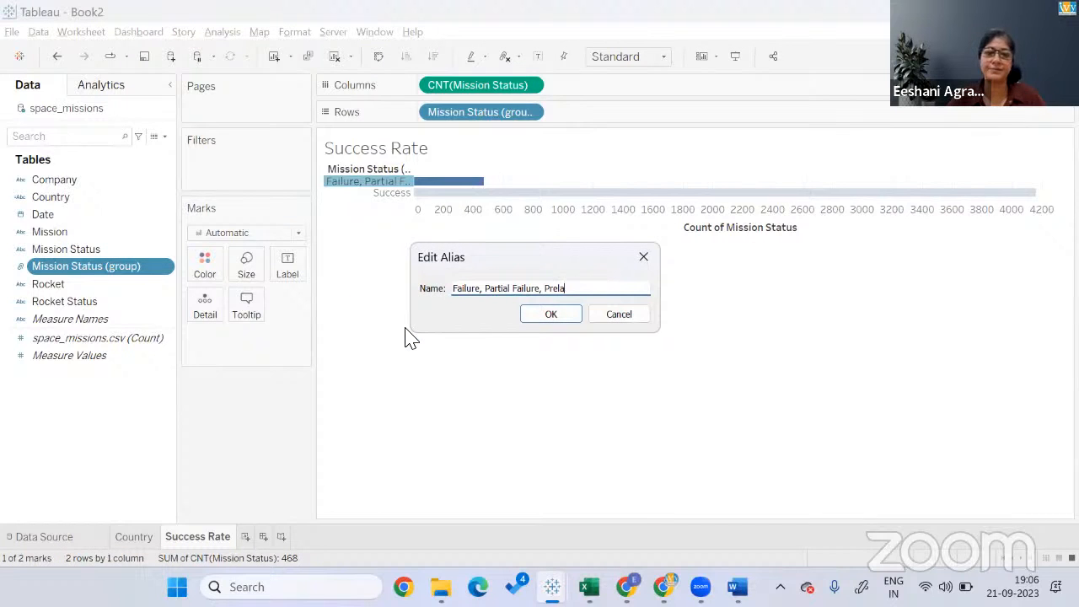
key(Return)
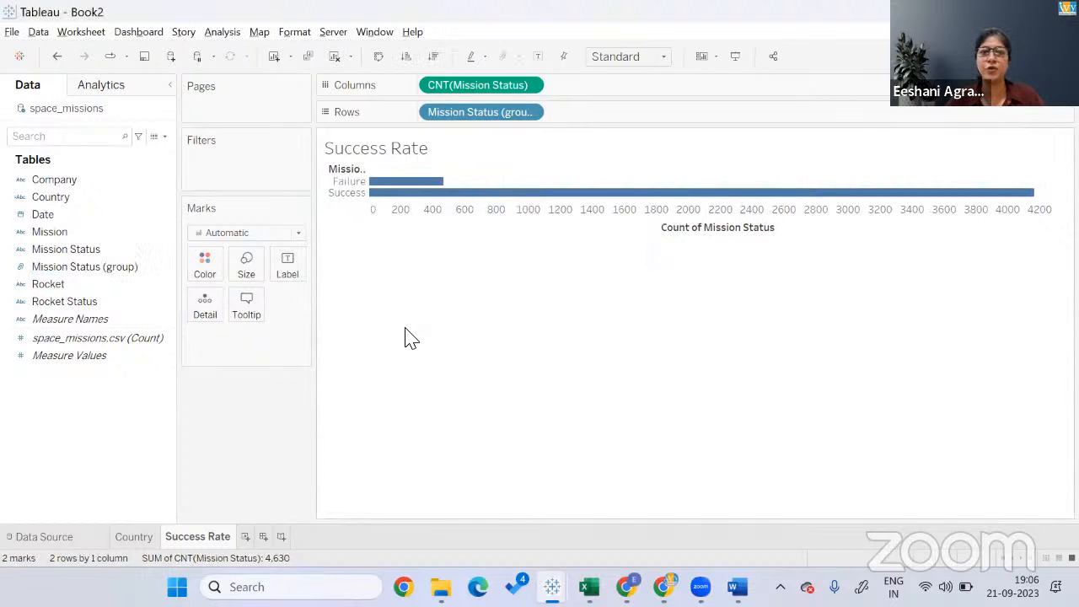
Delete the Mission Status (group) field from the data and put the original Mission Status field back in the rows.
click(92, 81)
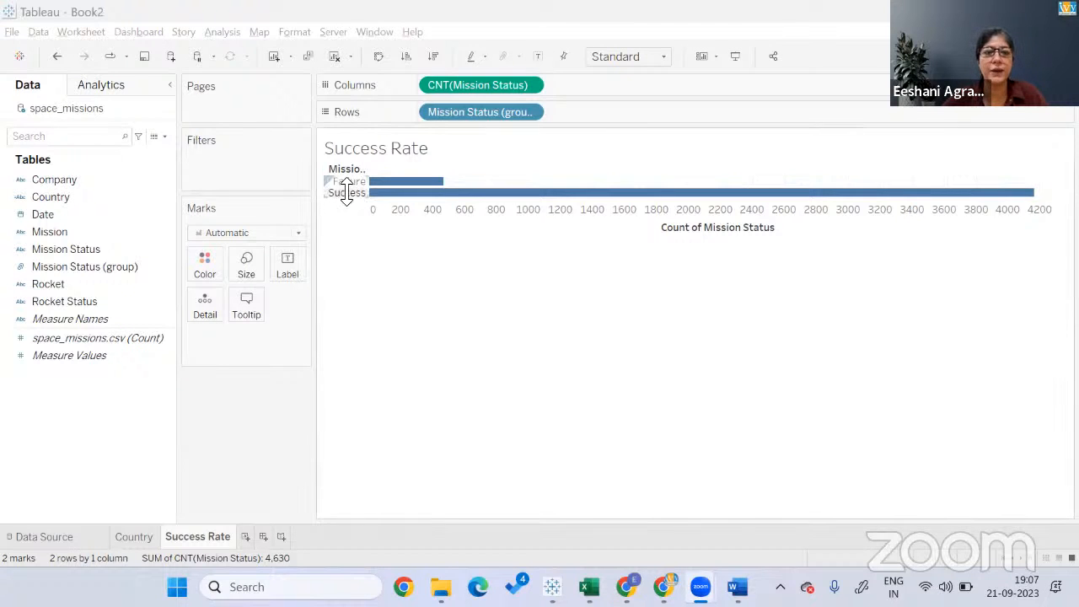
click(81, 282)
click(72, 270)
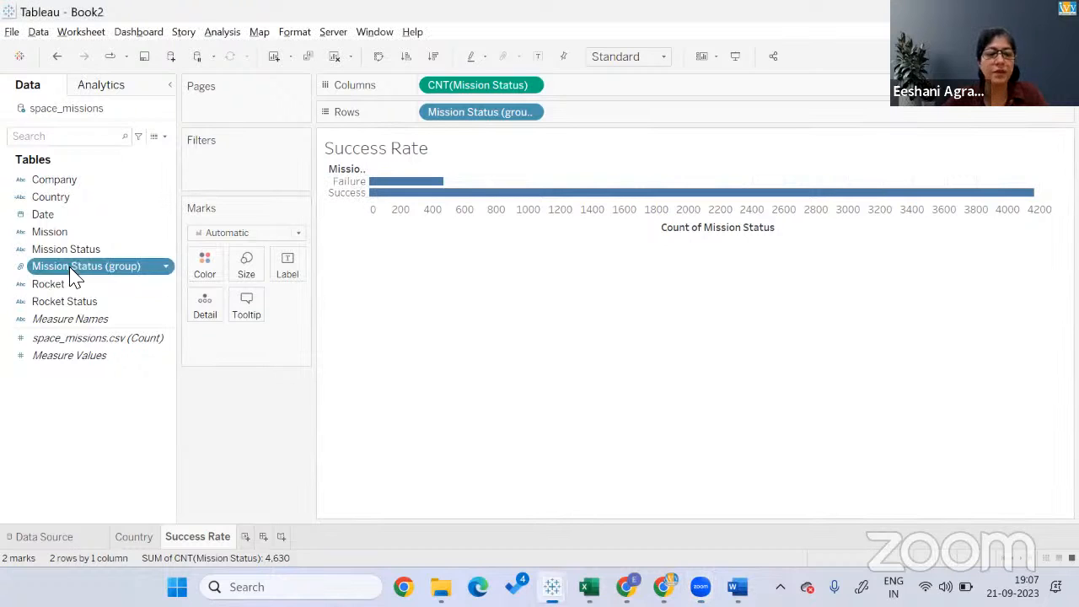
right_click(72, 270)
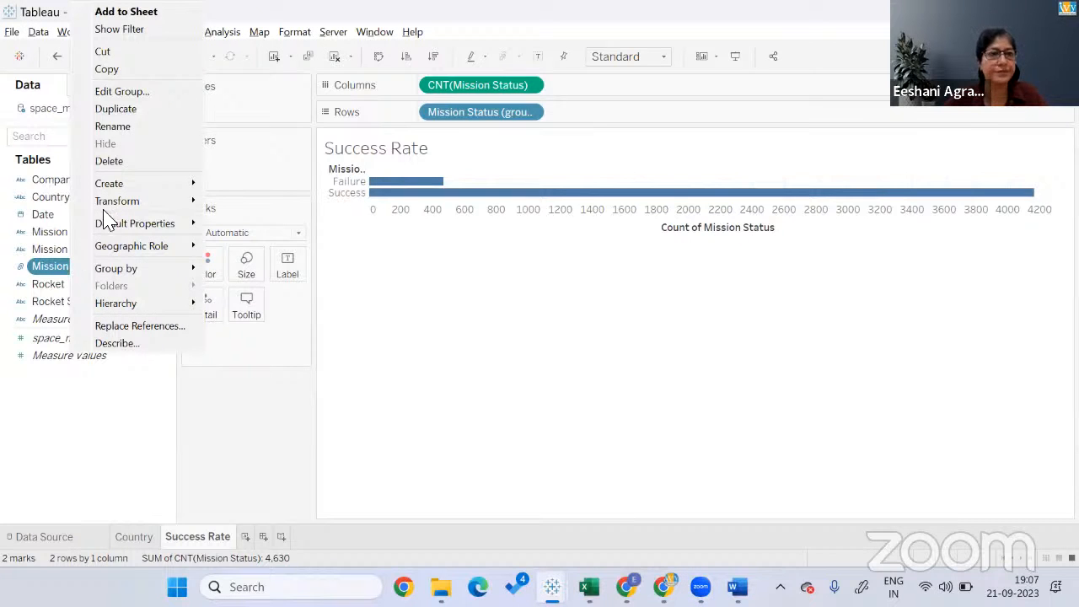
click(118, 161)
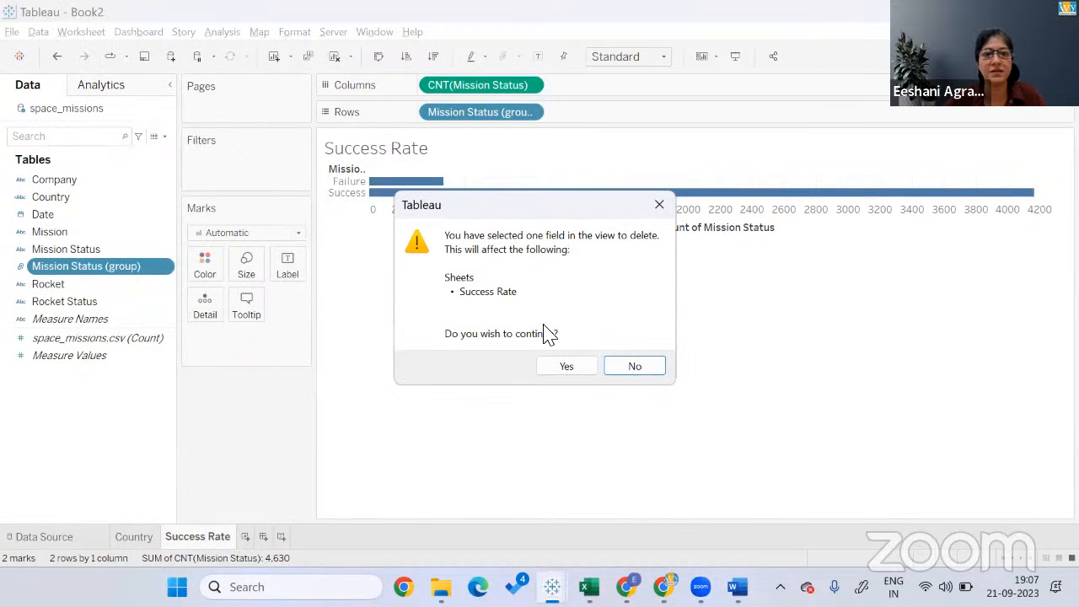
click(556, 367)
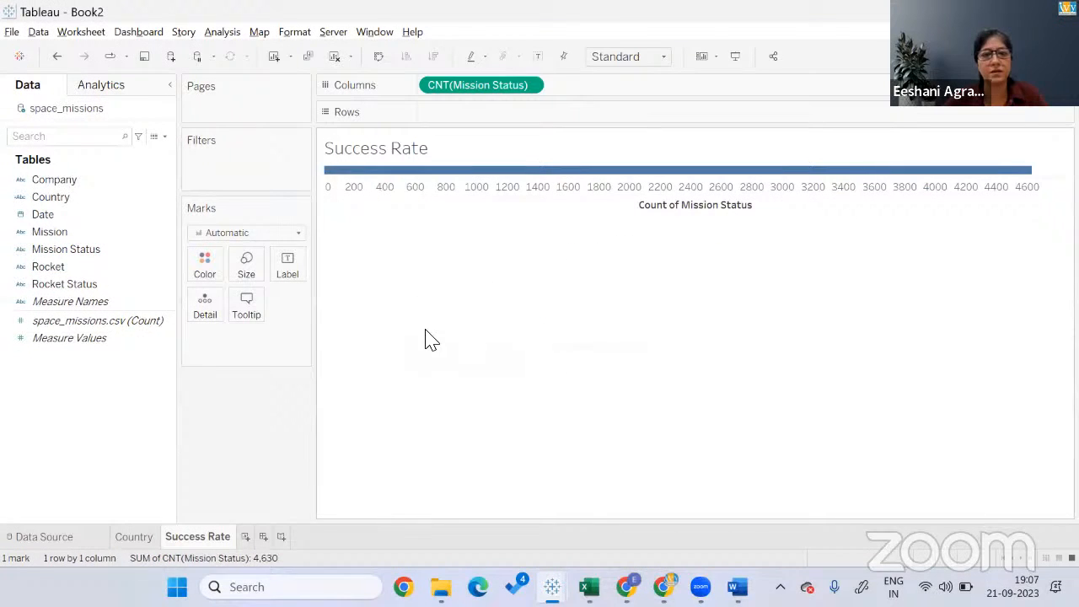
click(62, 255)
double_click(63, 255)
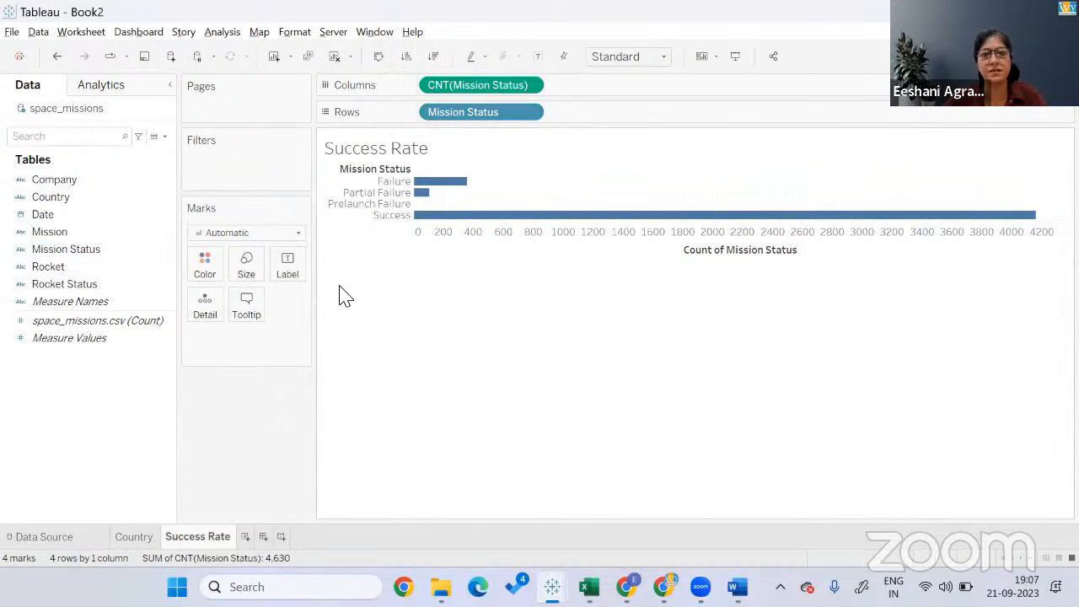
Combine the Failure, Partial Failure and Prelaunch Failure rows of the Success Rate chart into one group.
click(395, 183)
ctrl+click(386, 194)
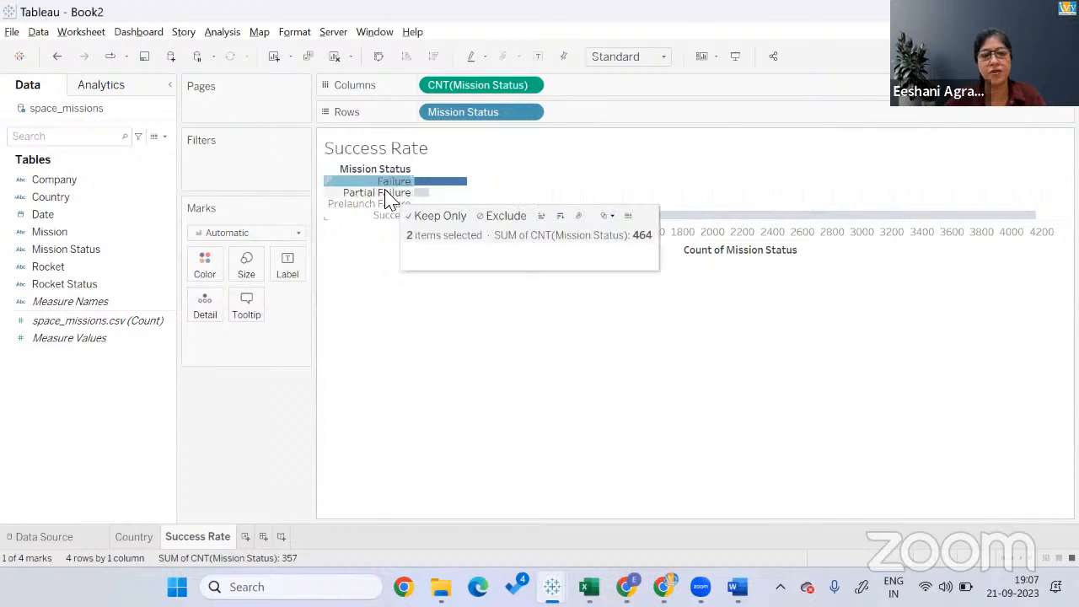
ctrl+click(371, 205)
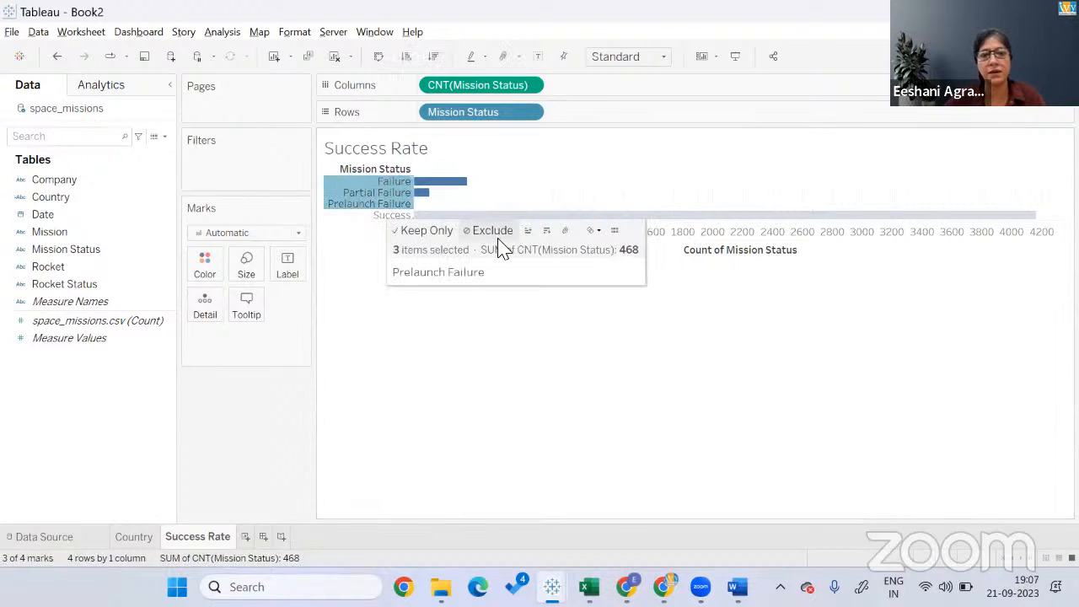
click(565, 230)
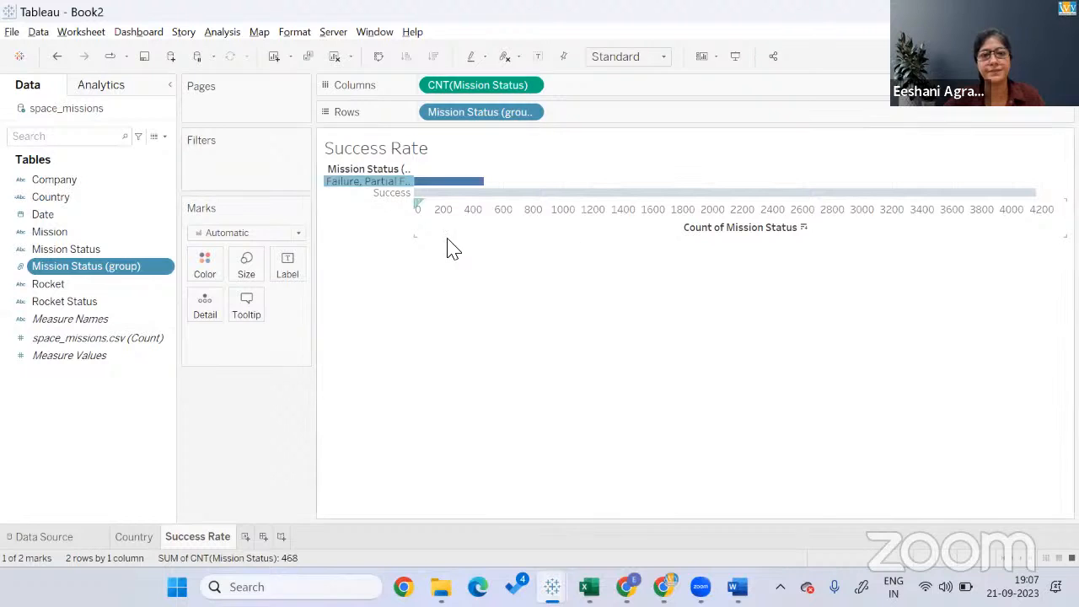
Set the alias of the grouped failure statuses to Failure.
right_click(358, 192)
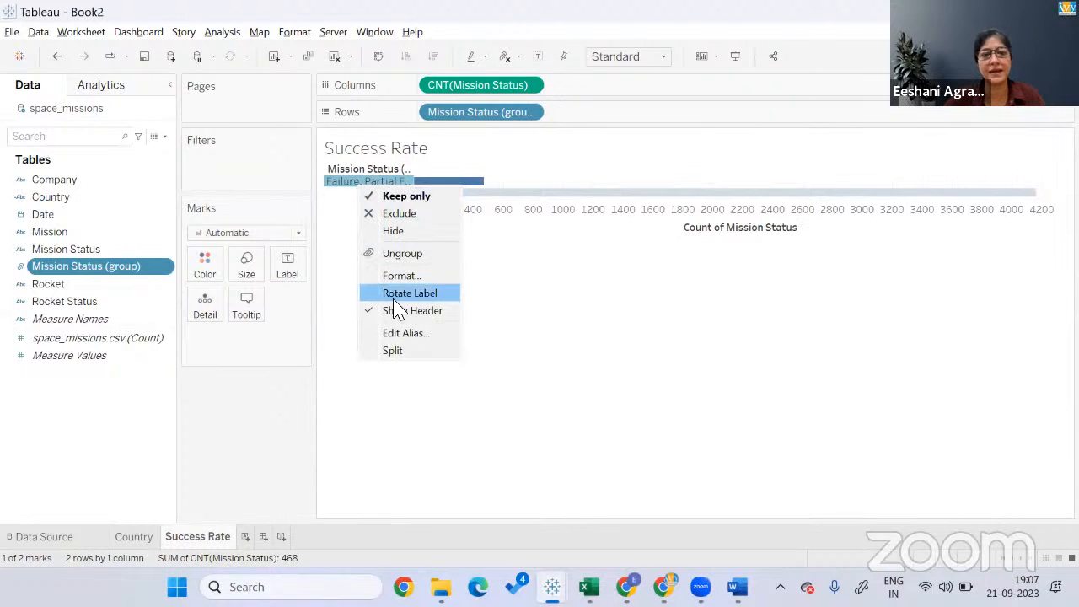
click(394, 333)
key(End)
key(BackSpace)
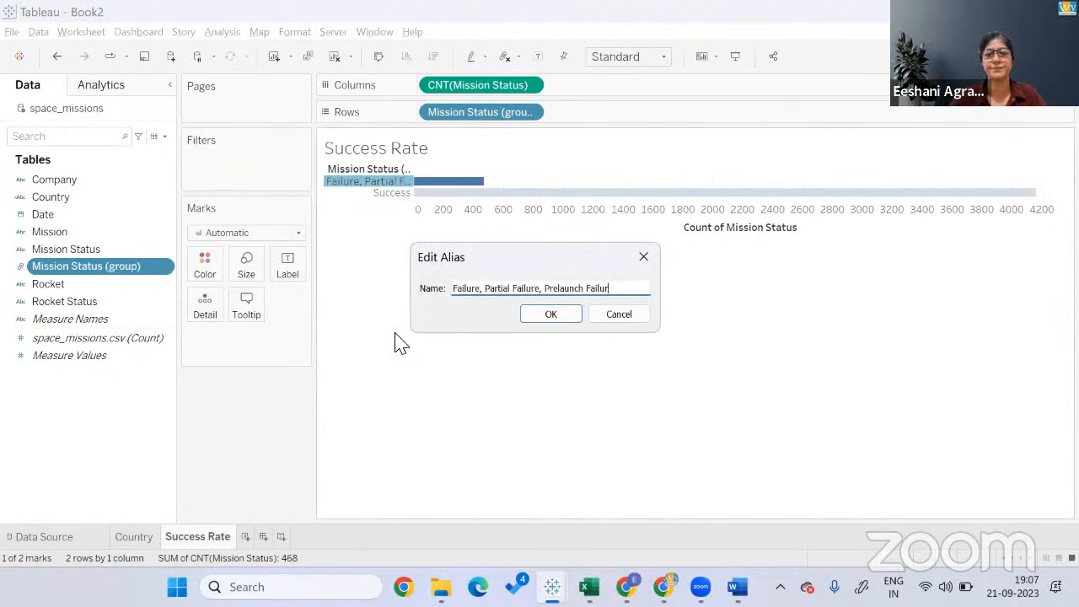
key(BackSpace)
key(BackSpace)
key(BackSpace)
key(BackSpace)
key(BackSpace)
key(BackSpace)
key(BackSpace)
key(BackSpace)
key(BackSpace)
key(BackSpace)
key(BackSpace)
key(BackSpace)
key(BackSpace)
key(BackSpace)
key(BackSpace)
key(BackSpace)
key(BackSpace)
key(BackSpace)
key(BackSpace)
key(BackSpace)
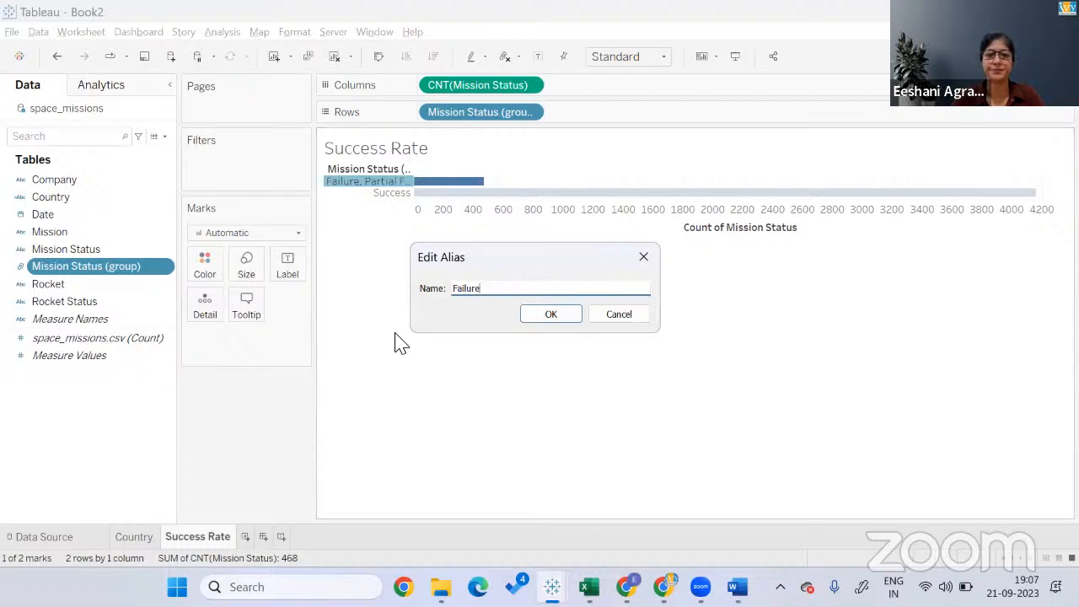
key(Return)
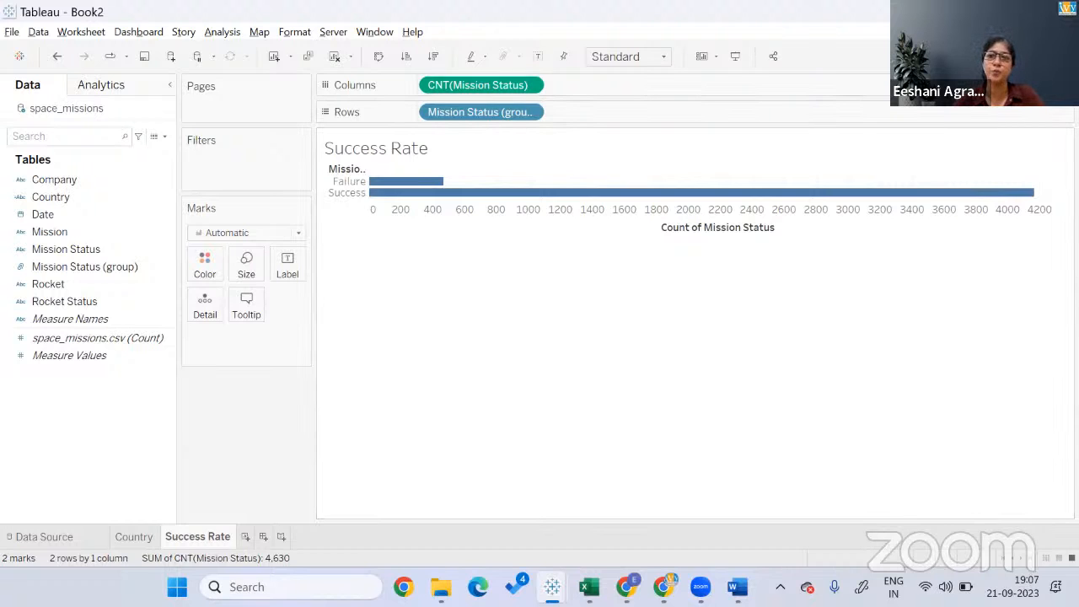
Convert the Success Rate bar chart into a pie chart.
click(1042, 57)
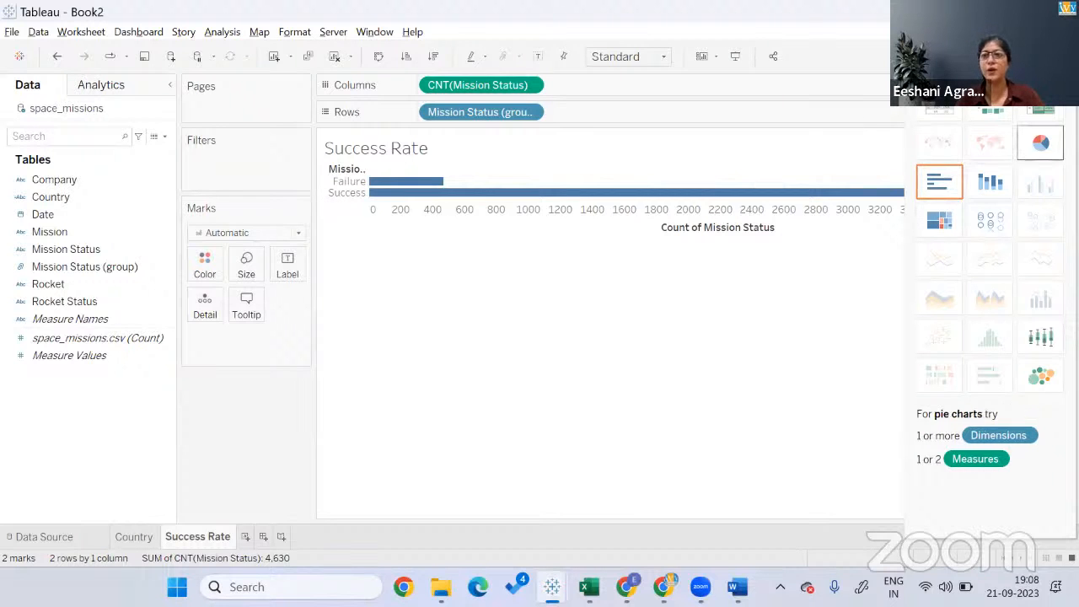
click(1040, 142)
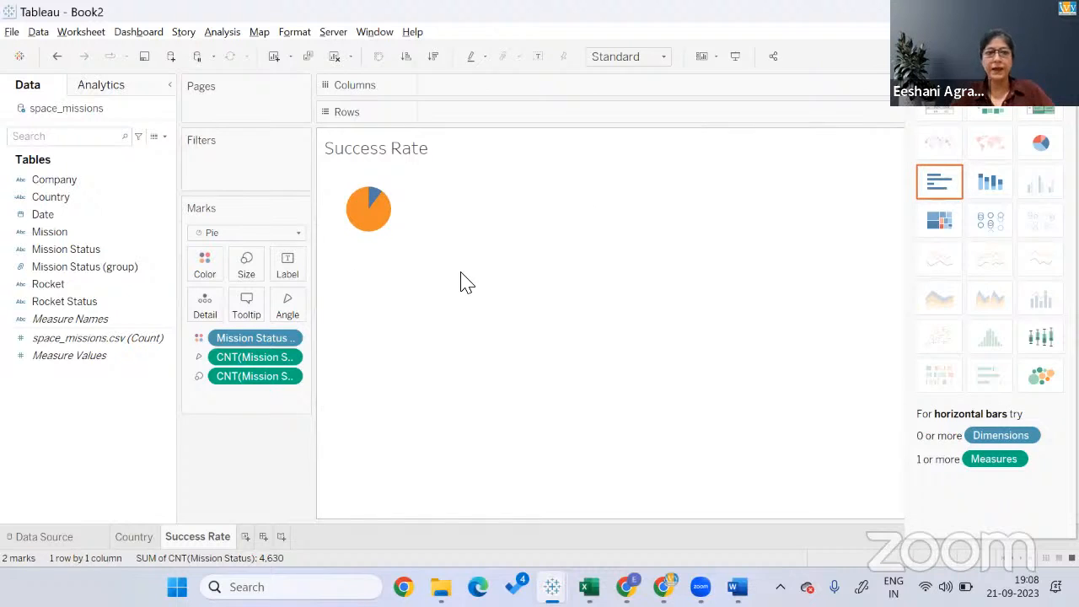
Recolor the pie slices from the Tableau Classic 20 palette, with Success in bright blue and Failure in light gray, and apply the colors.
click(205, 267)
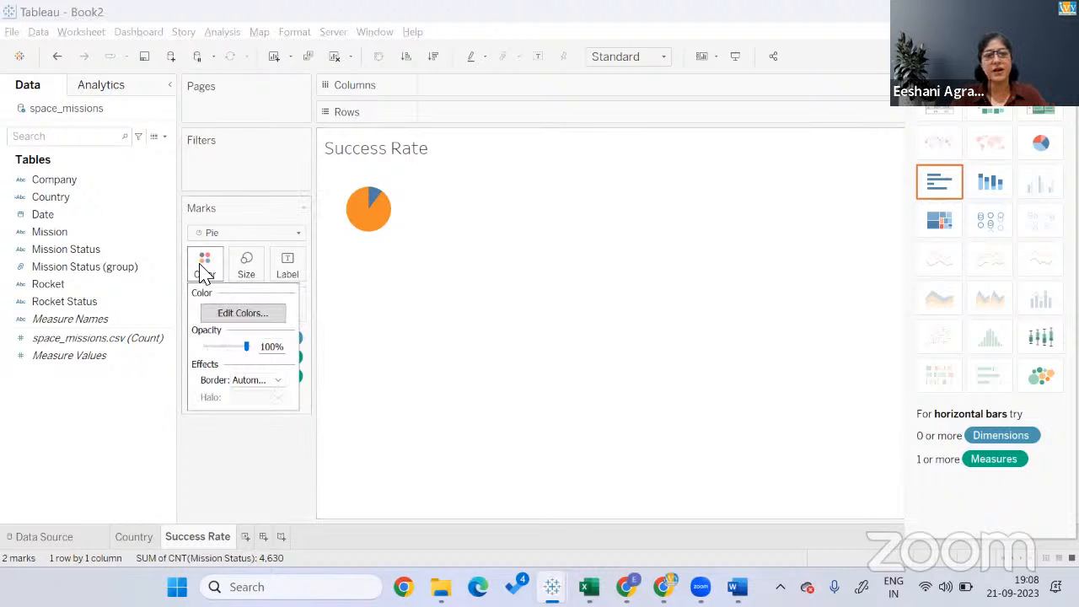
click(234, 314)
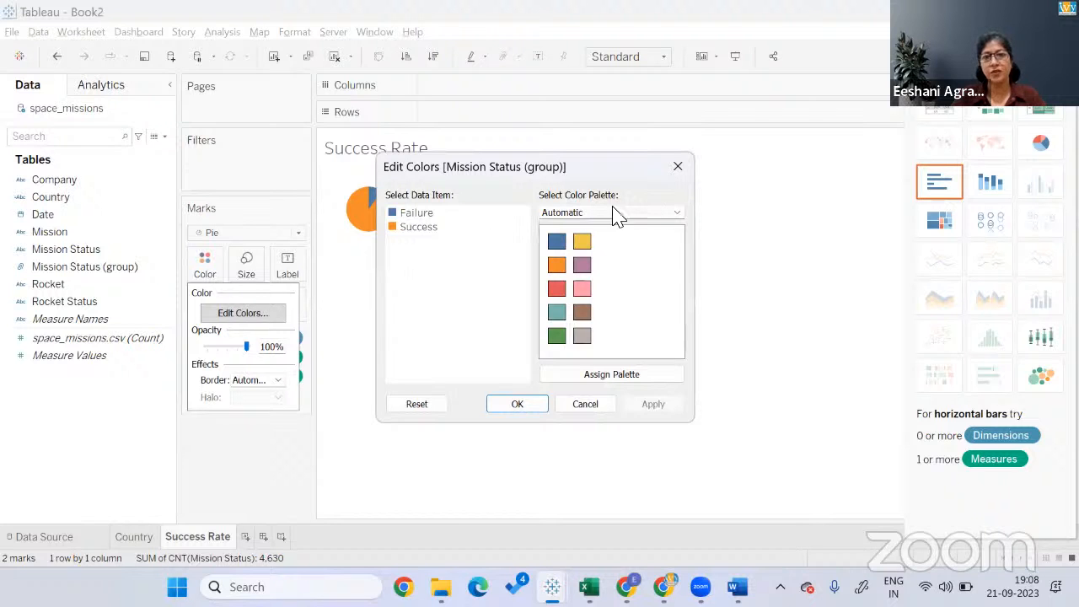
click(677, 214)
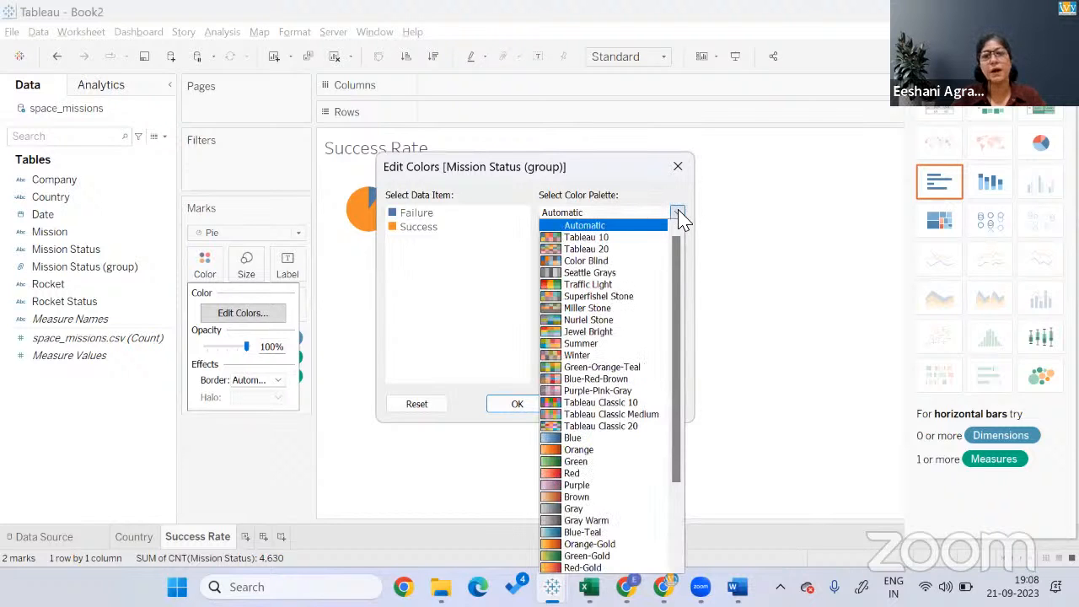
click(613, 430)
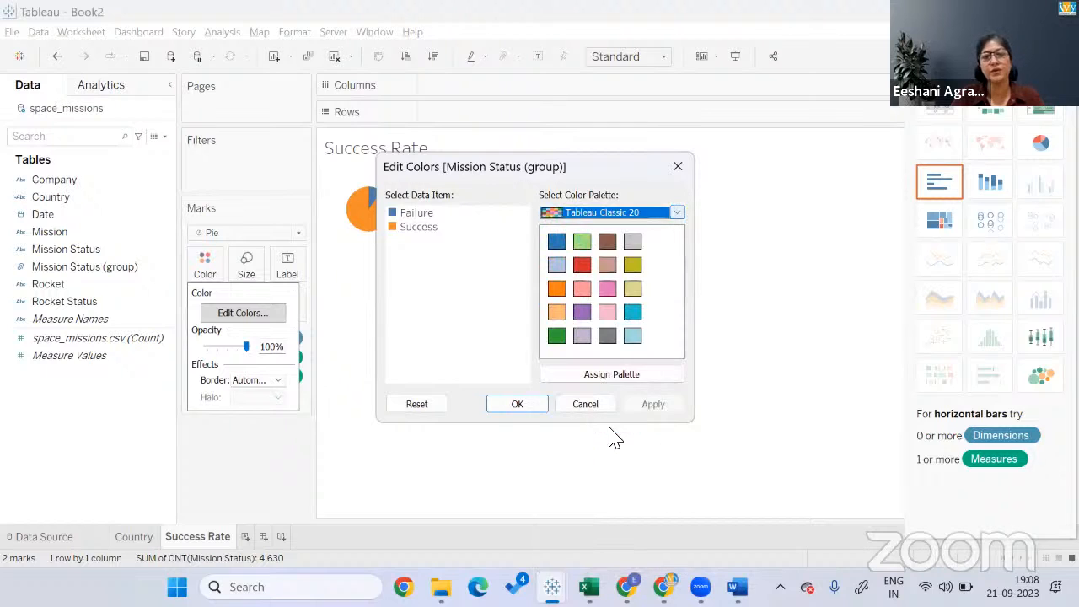
click(635, 313)
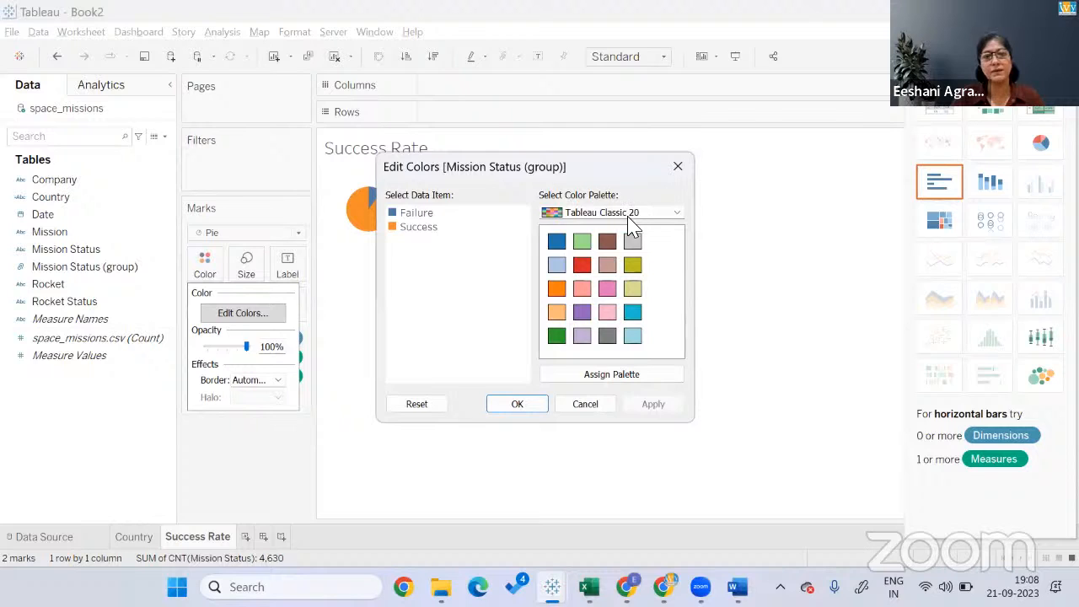
click(426, 228)
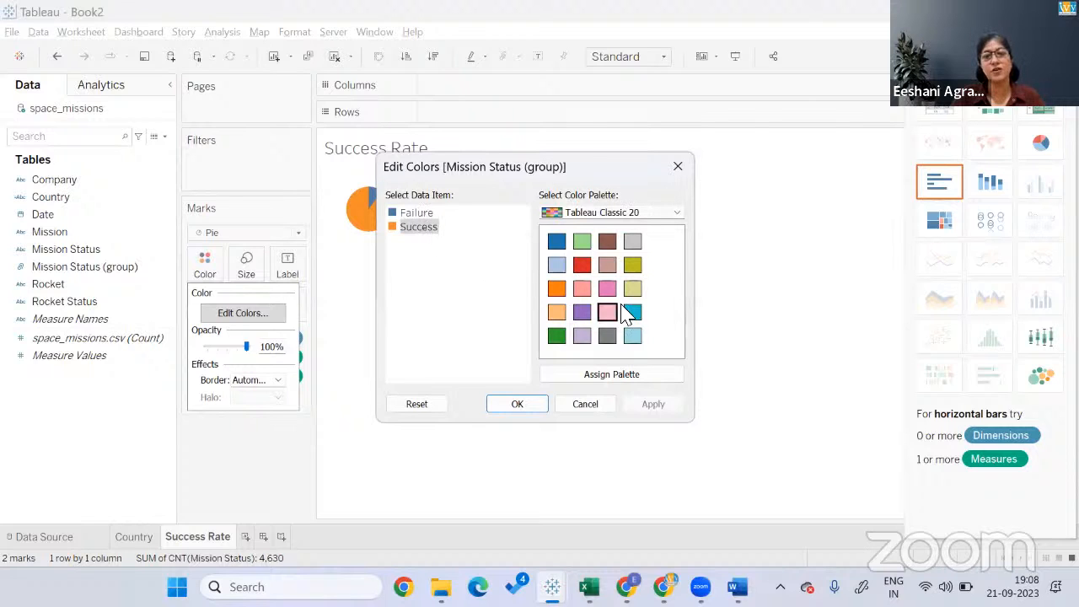
click(633, 315)
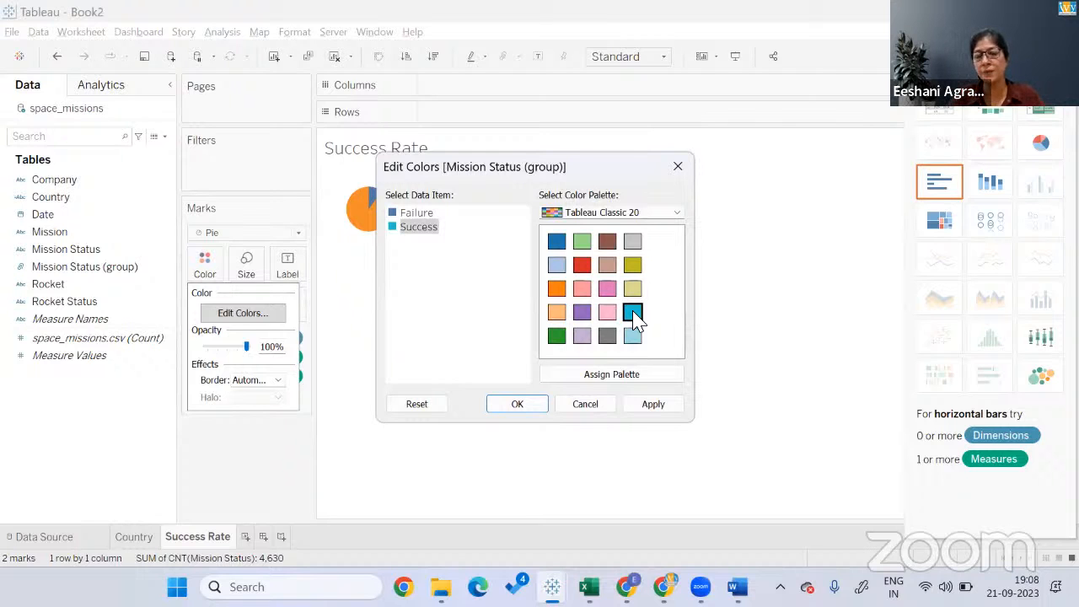
click(422, 214)
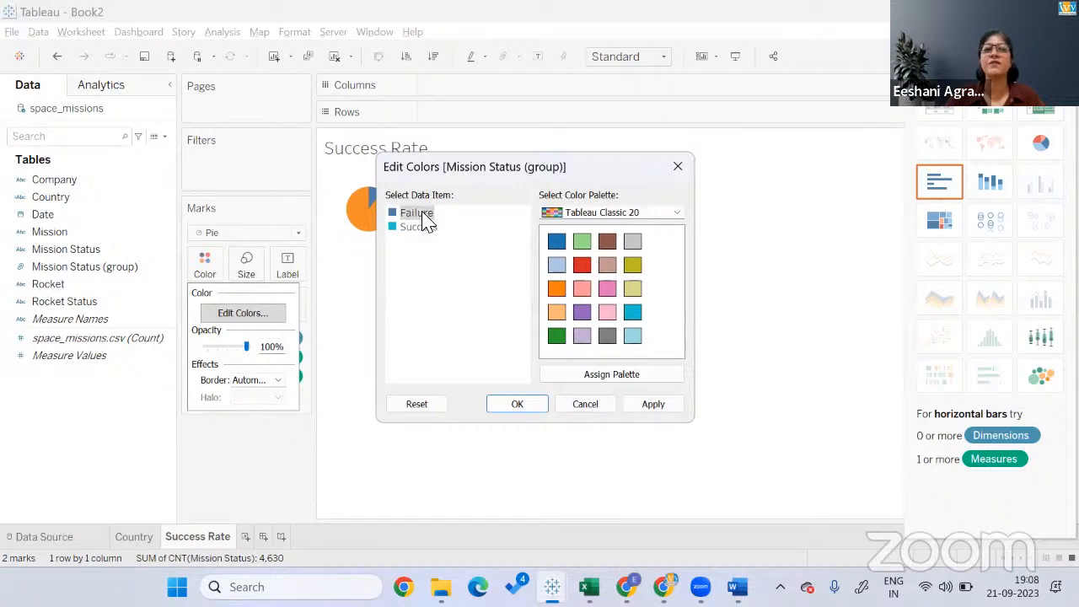
click(631, 245)
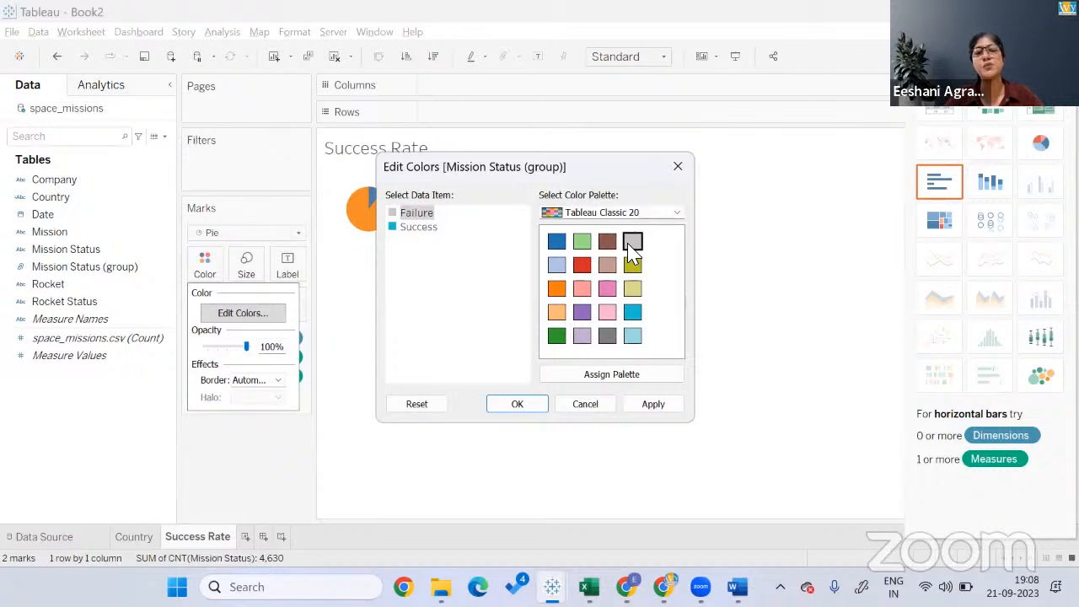
click(657, 407)
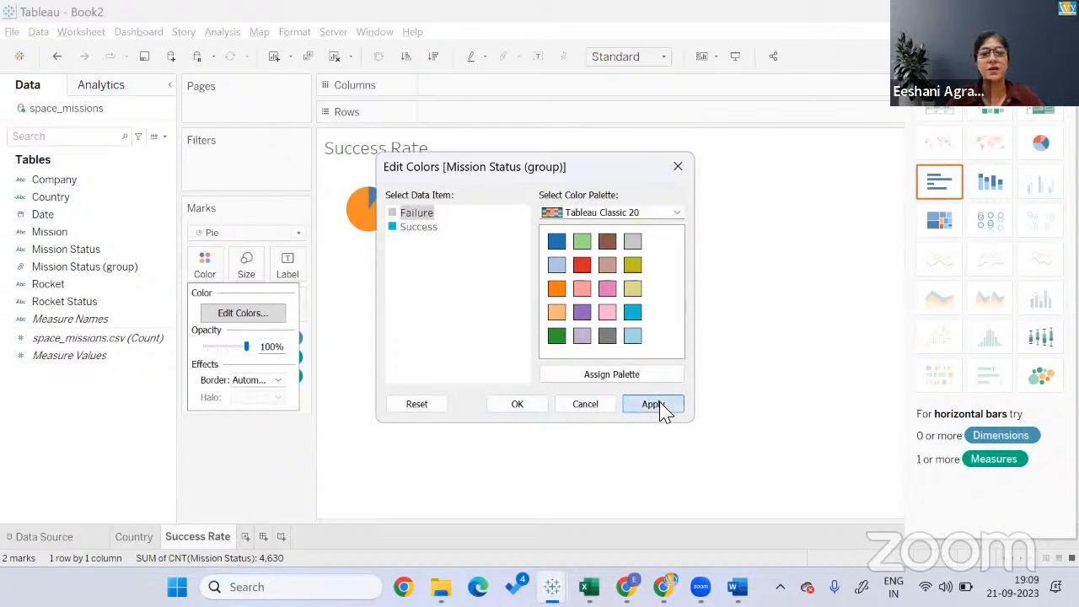
Accept the slice colors and show mark labels on the Success Rate pie chart.
click(540, 408)
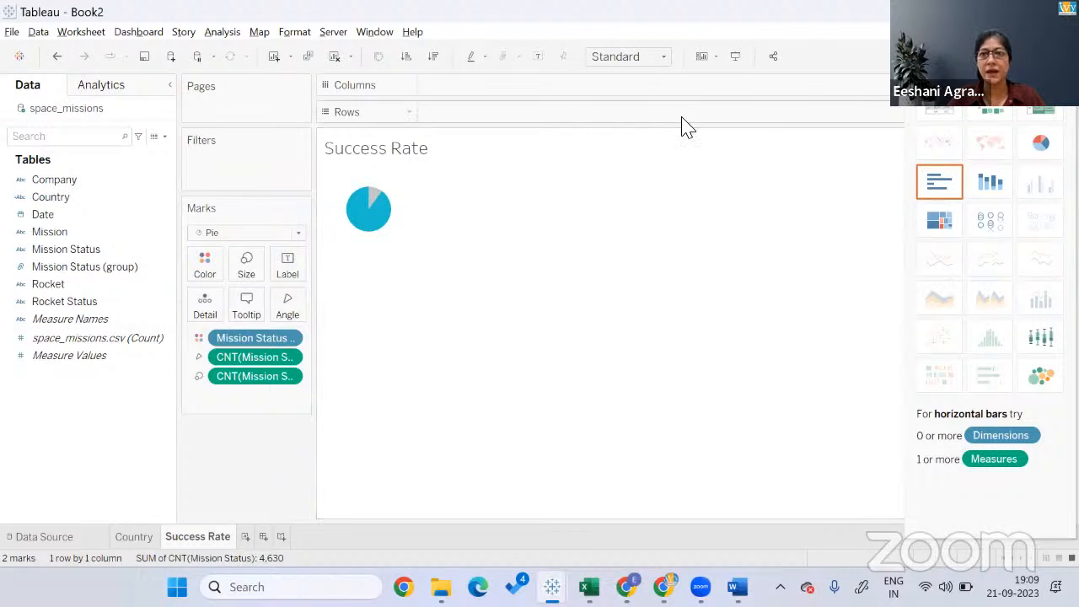
click(952, 76)
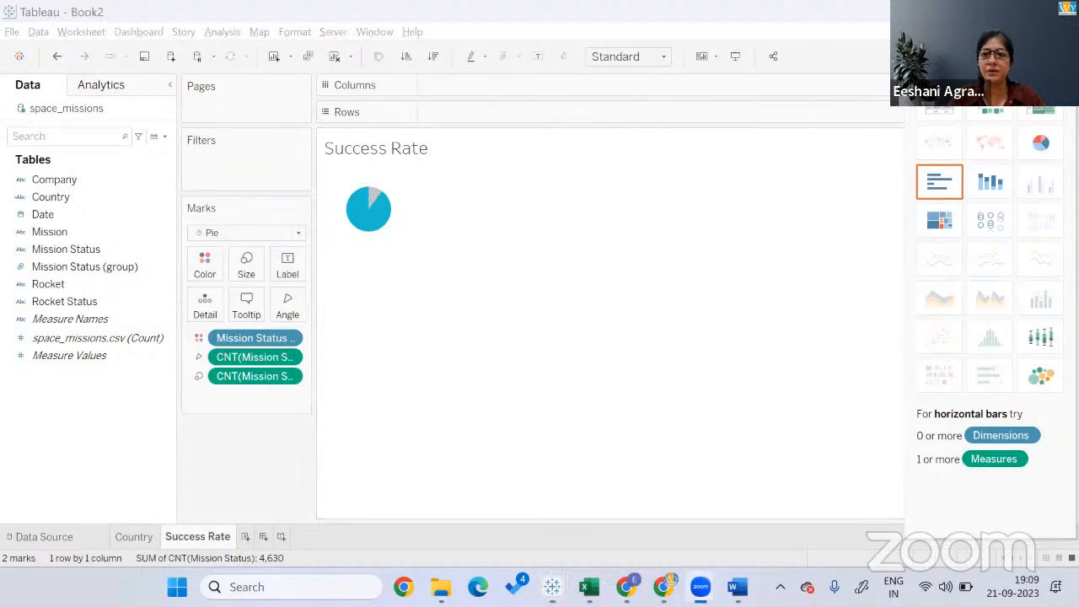
click(536, 61)
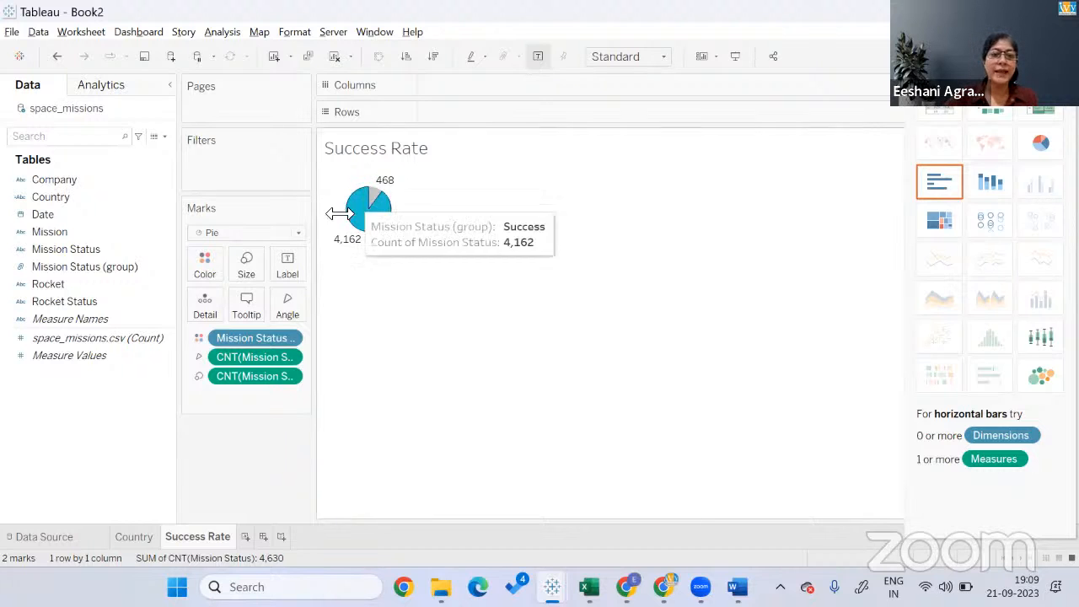
Apply a Percent of Total quick table calculation to the mission status count that sets the pie's slice angles.
click(289, 358)
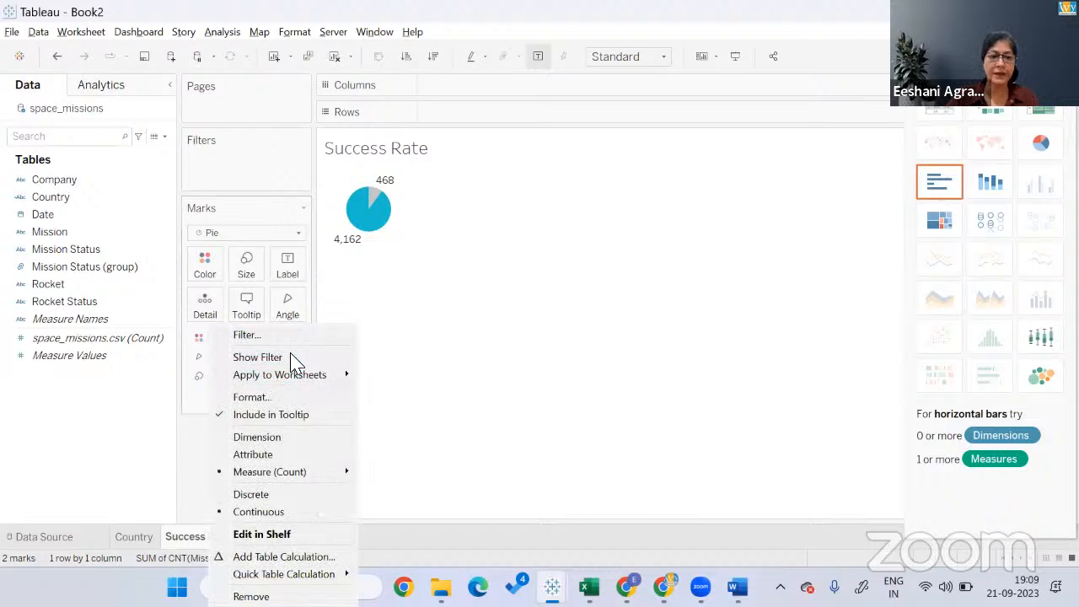
mouse_move(278, 574)
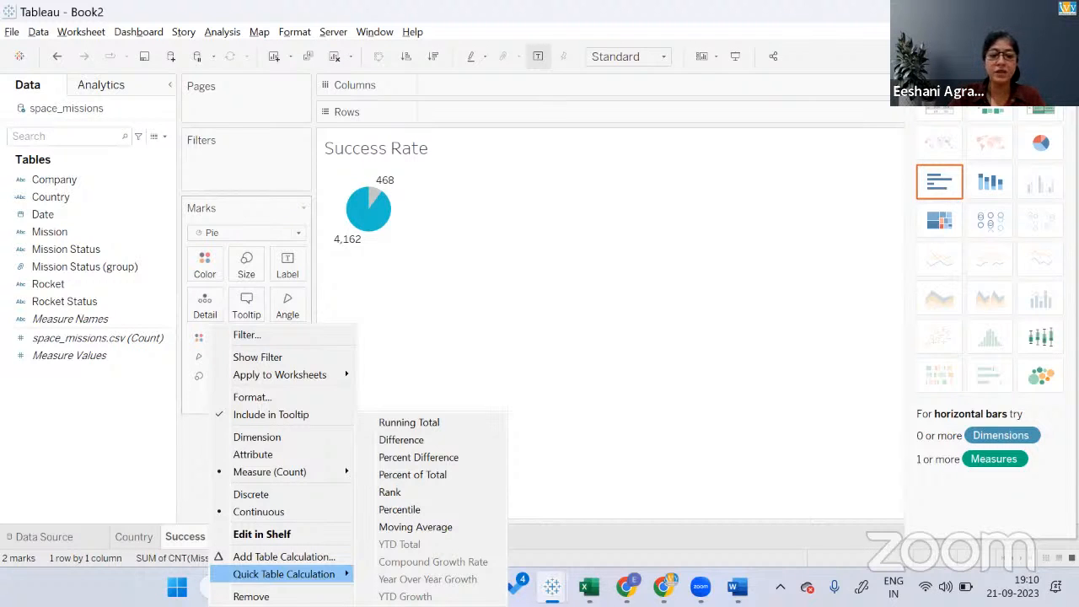
click(440, 477)
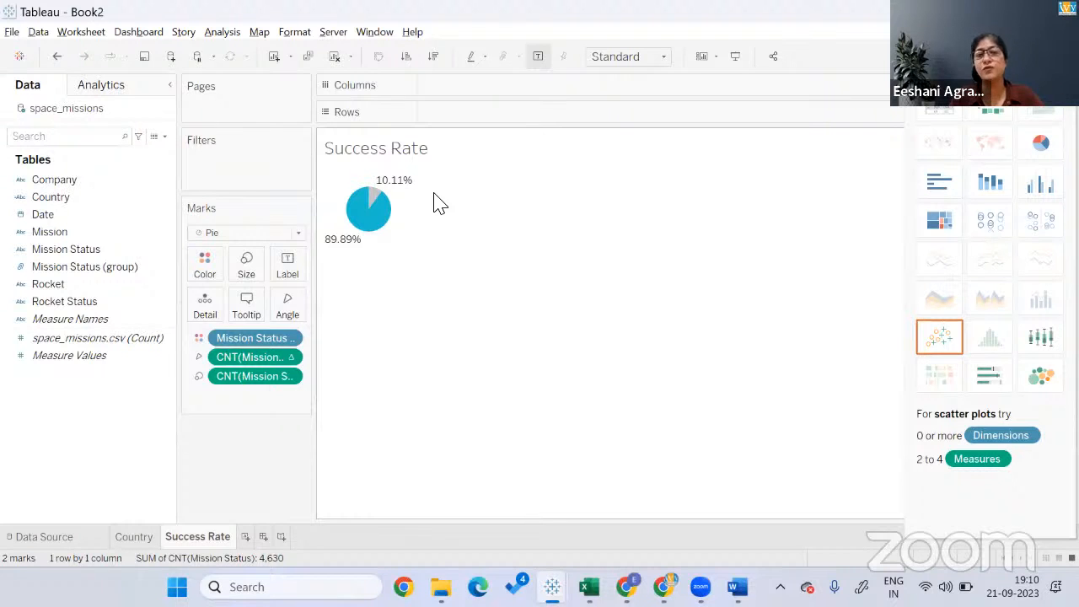
Format the pie's percent-of-total labels as percentages with 0 decimal places and a very light gray font.
right_click(340, 241)
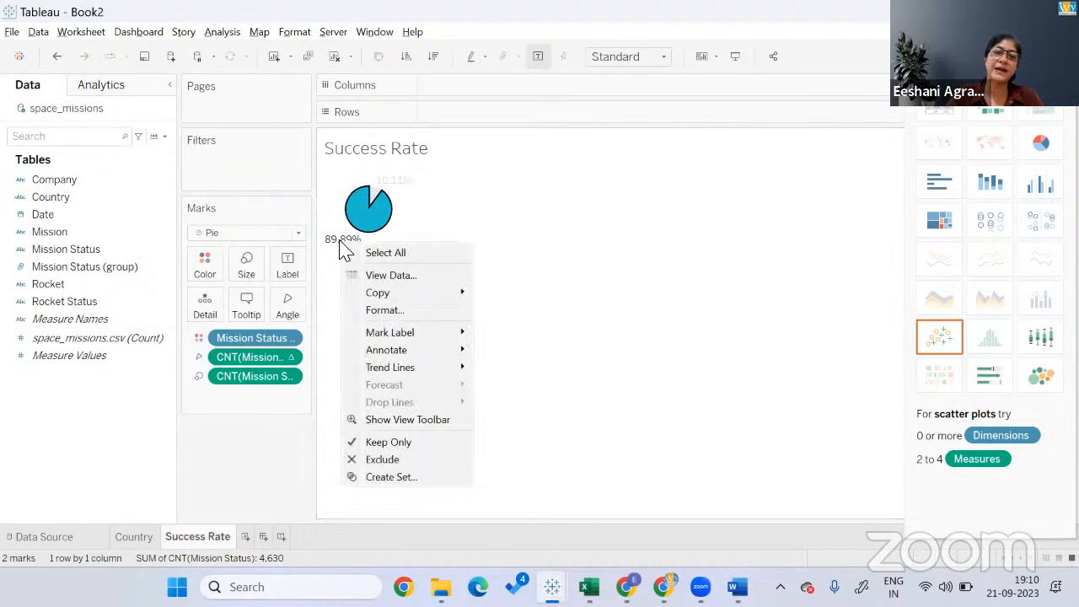
click(375, 309)
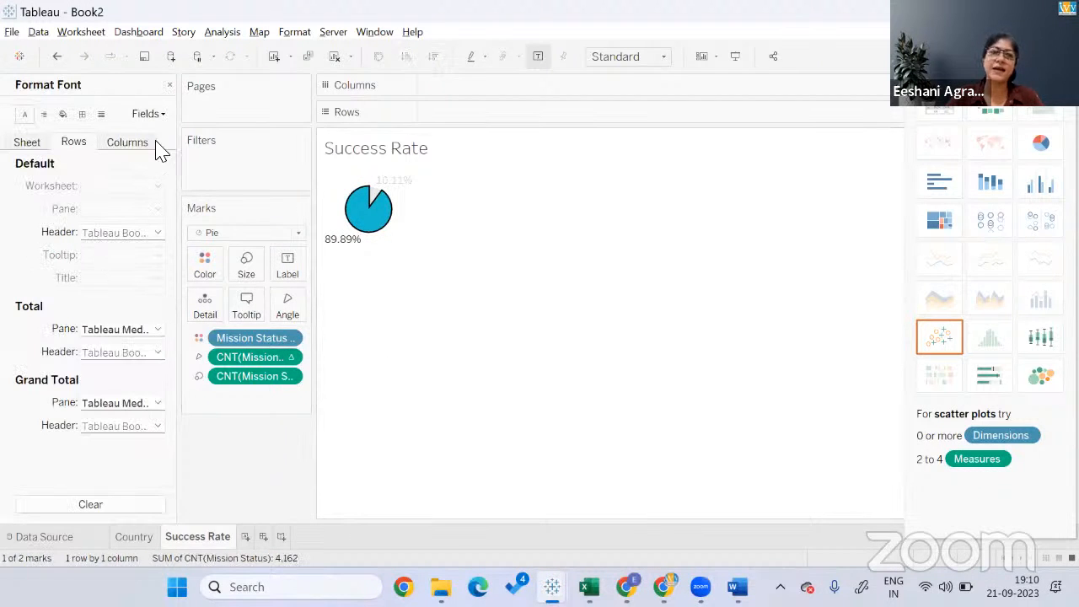
click(164, 116)
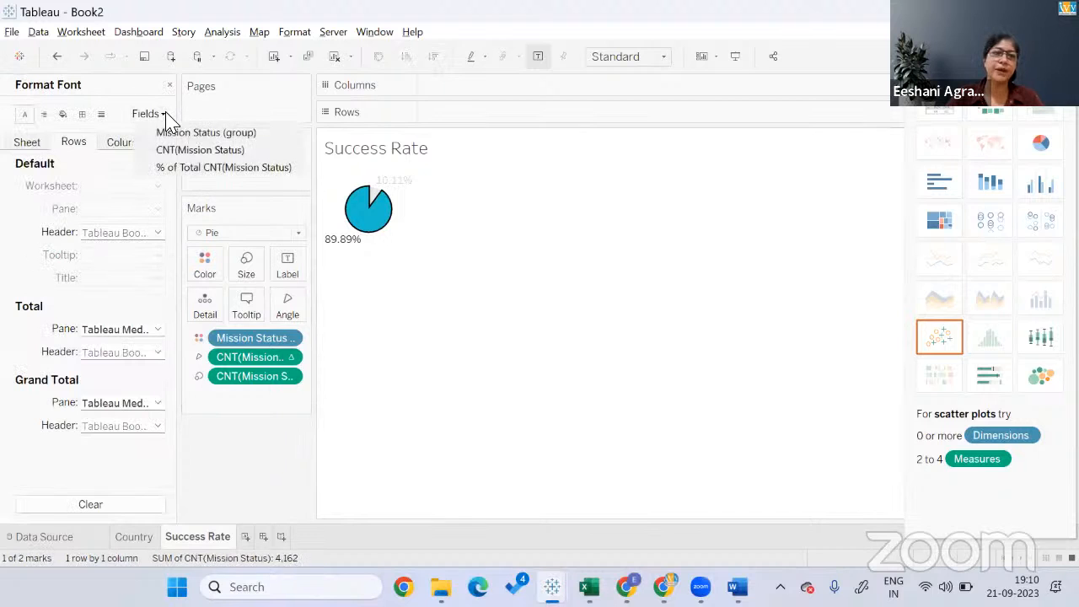
click(165, 173)
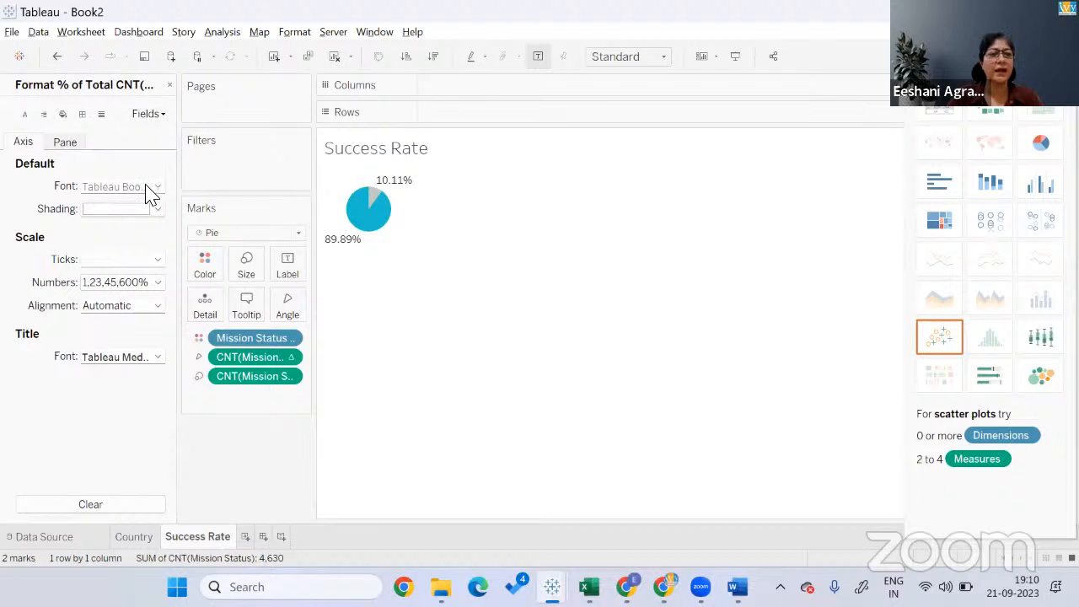
click(152, 284)
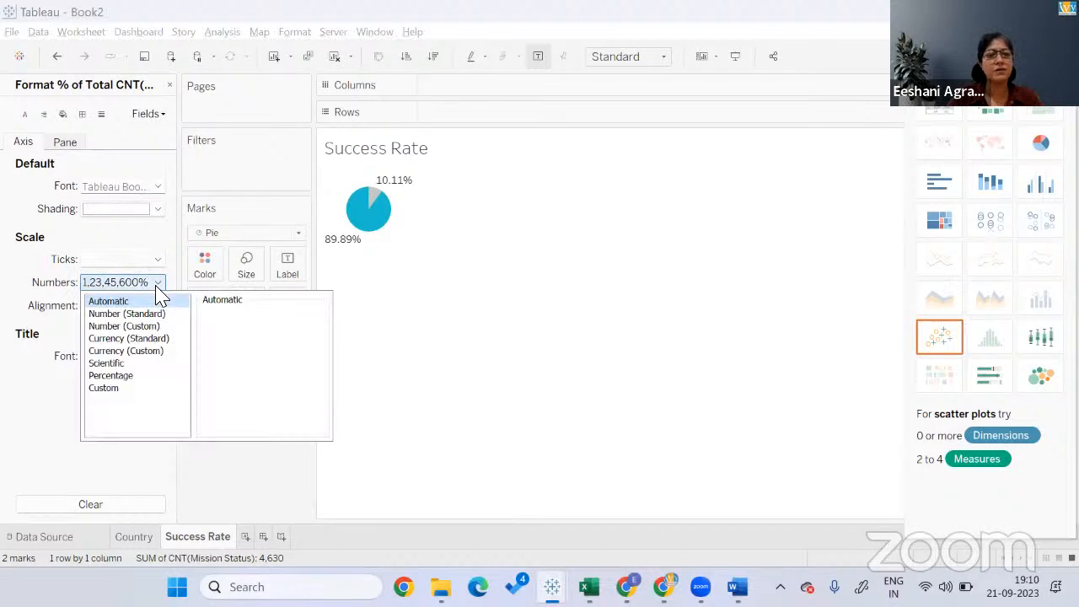
click(67, 142)
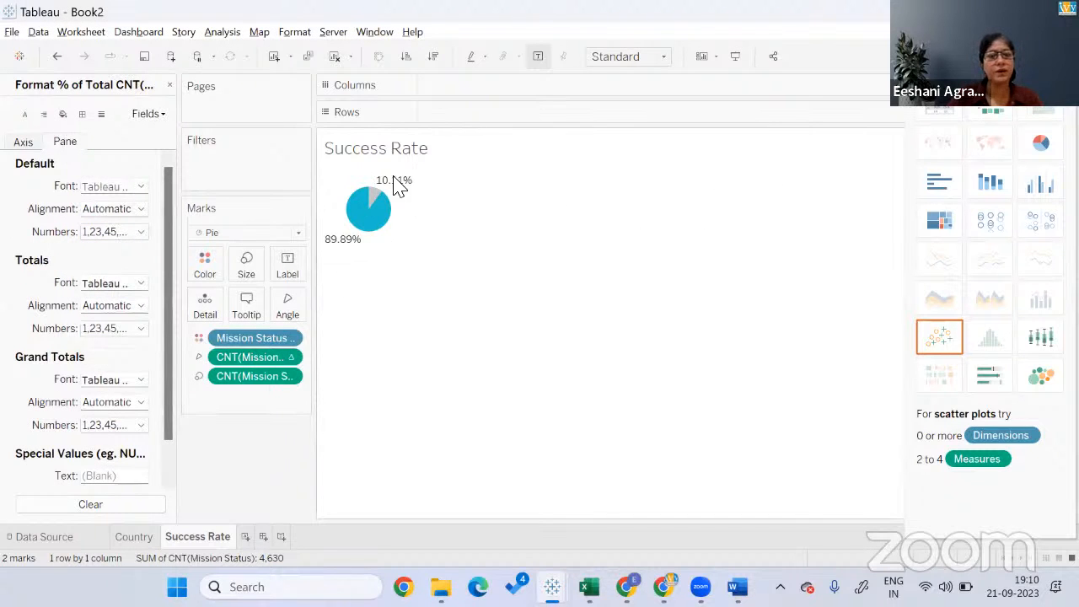
click(140, 234)
click(127, 324)
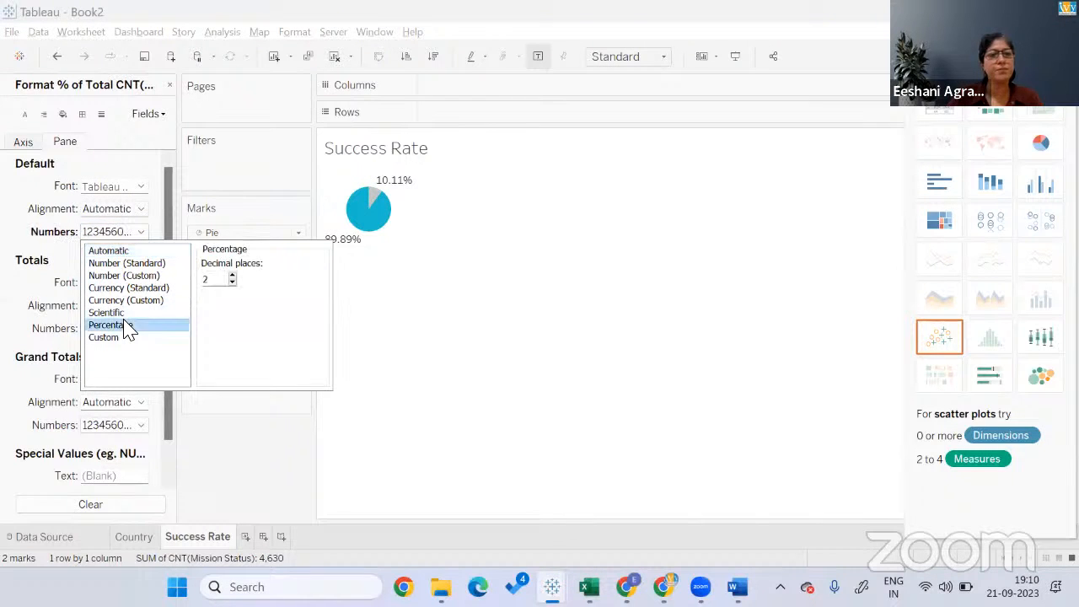
click(228, 281)
click(228, 282)
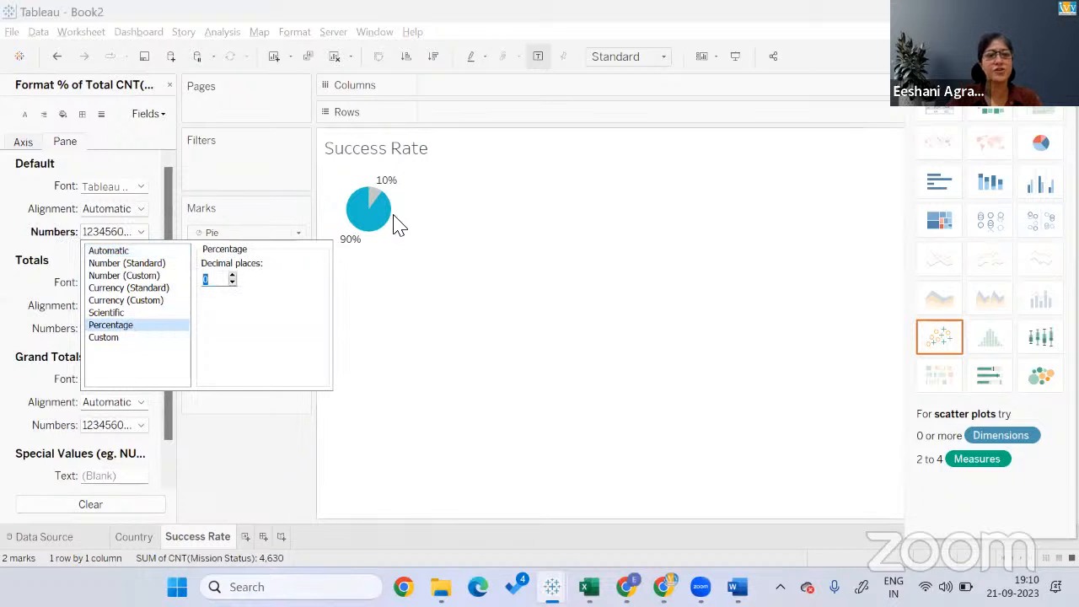
click(140, 187)
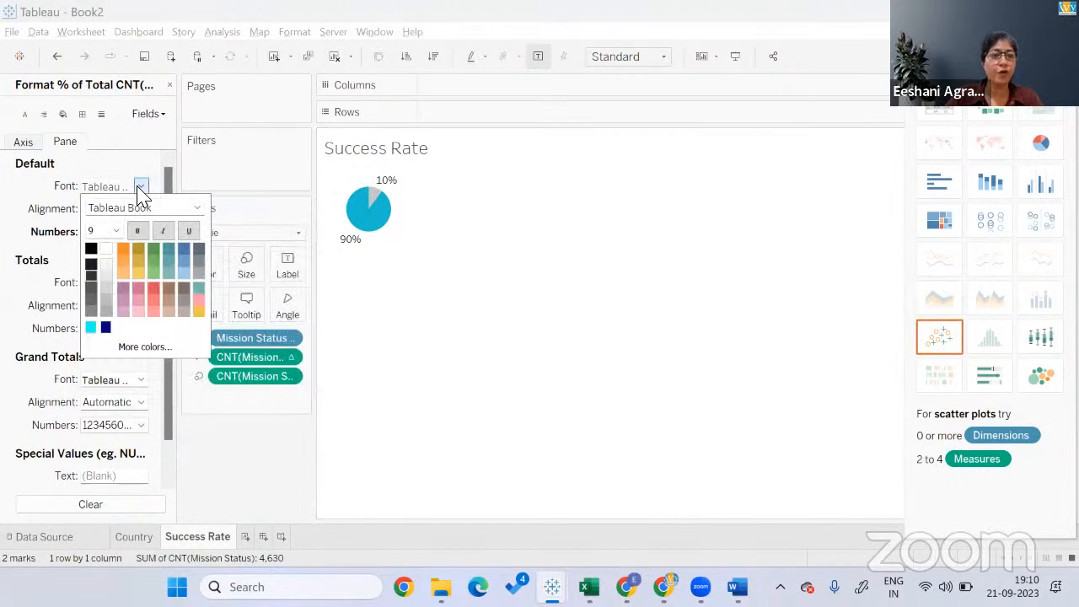
click(106, 276)
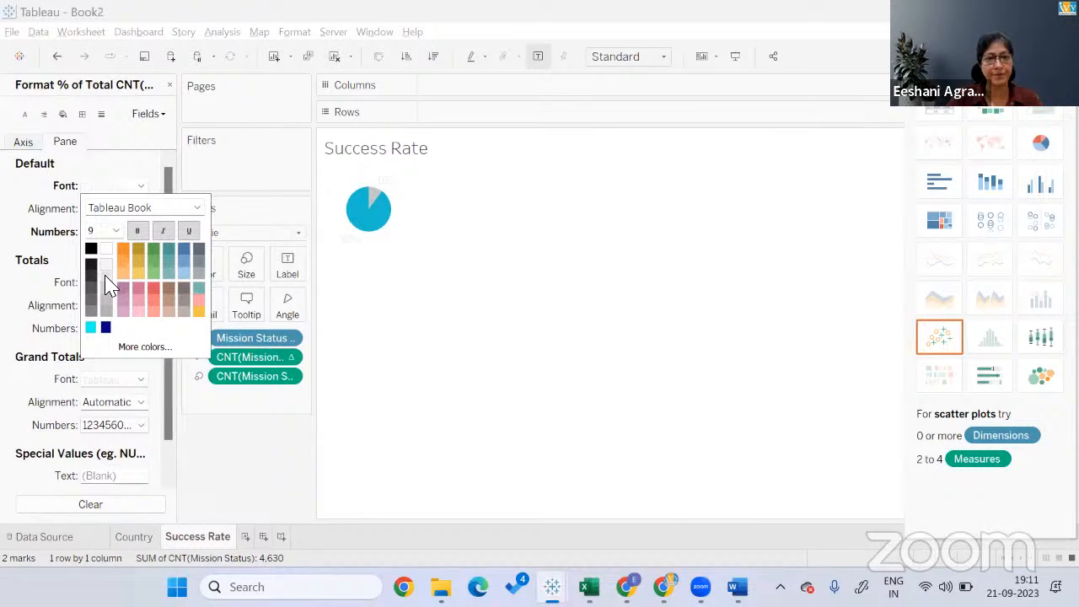
Clear the sheet name from the Success Rate chart's title and hide the title.
click(380, 164)
double_click(383, 161)
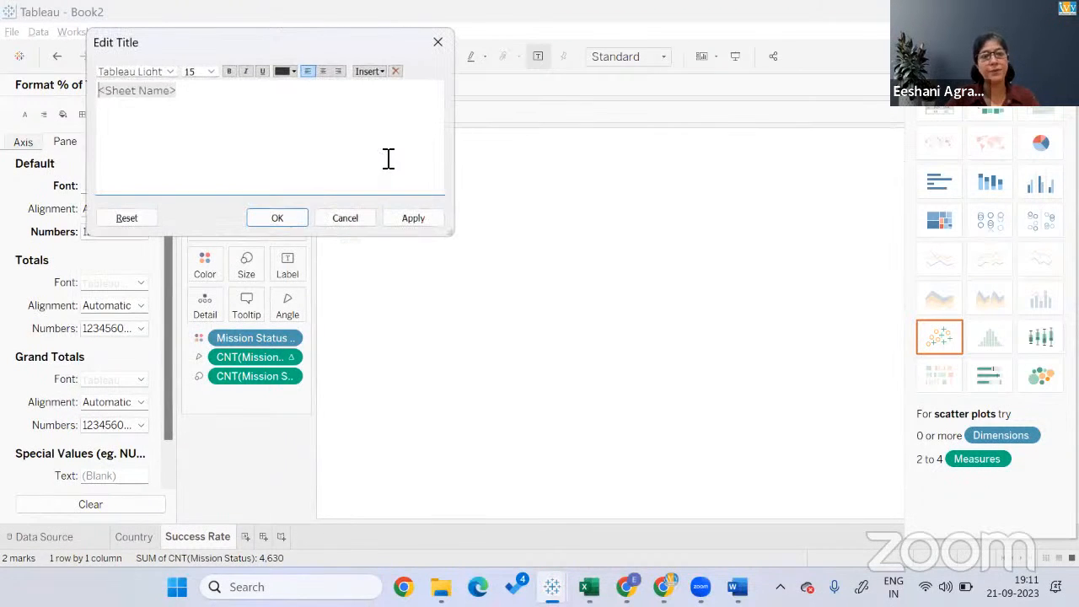
key(BackSpace)
key(BackSpace)
key(BackSpace)
key(BackSpace)
key(BackSpace)
key(BackSpace)
key(BackSpace)
key(BackSpace)
key(BackSpace)
key(BackSpace)
key(BackSpace)
key(BackSpace)
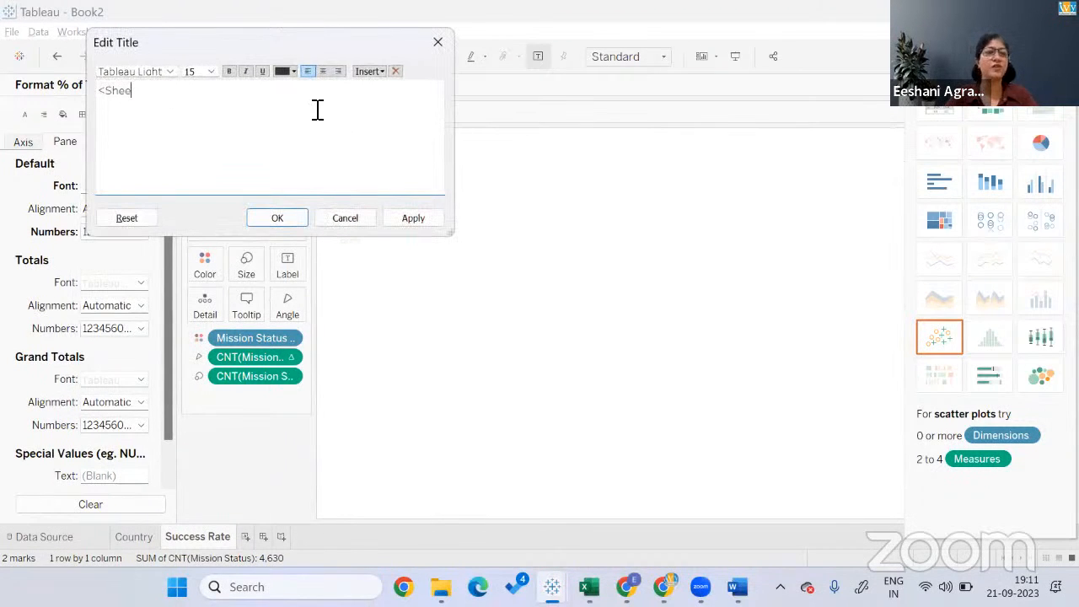
key(alt+Tab)
key(alt+Tab)
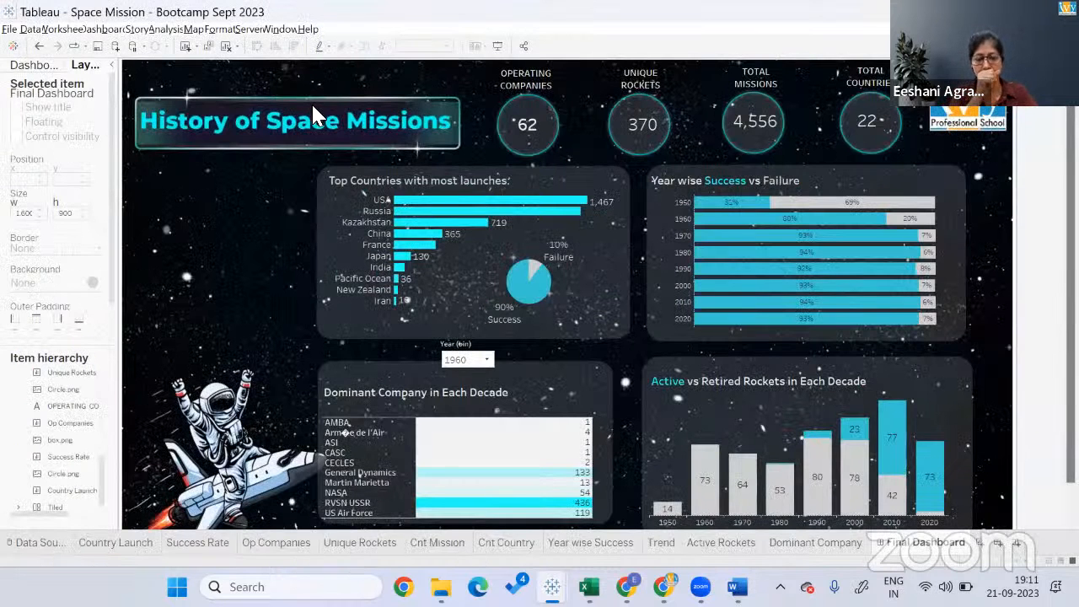
key(alt+Tab)
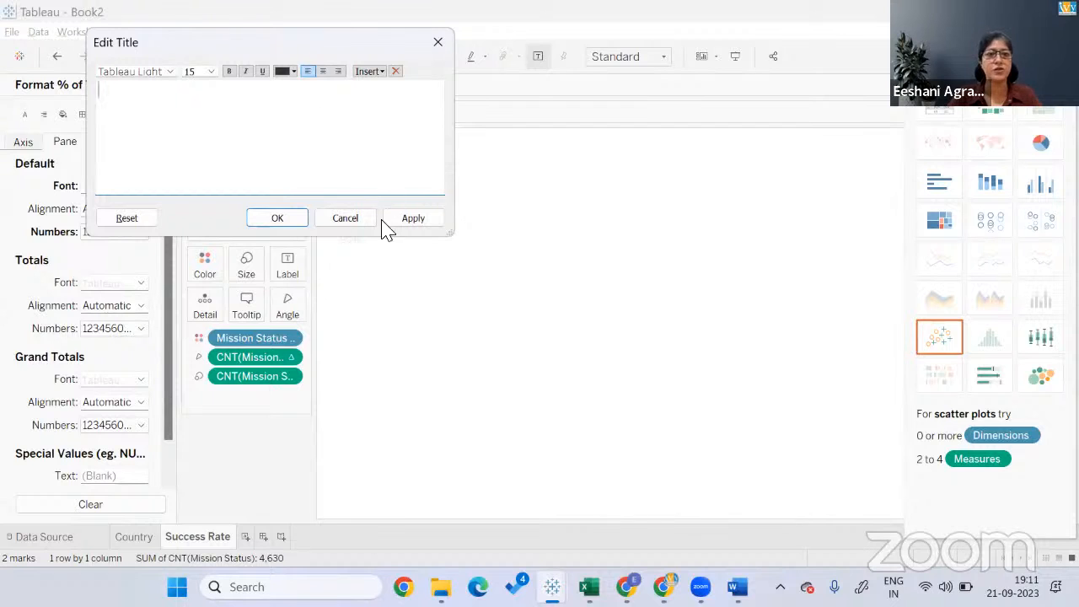
click(289, 220)
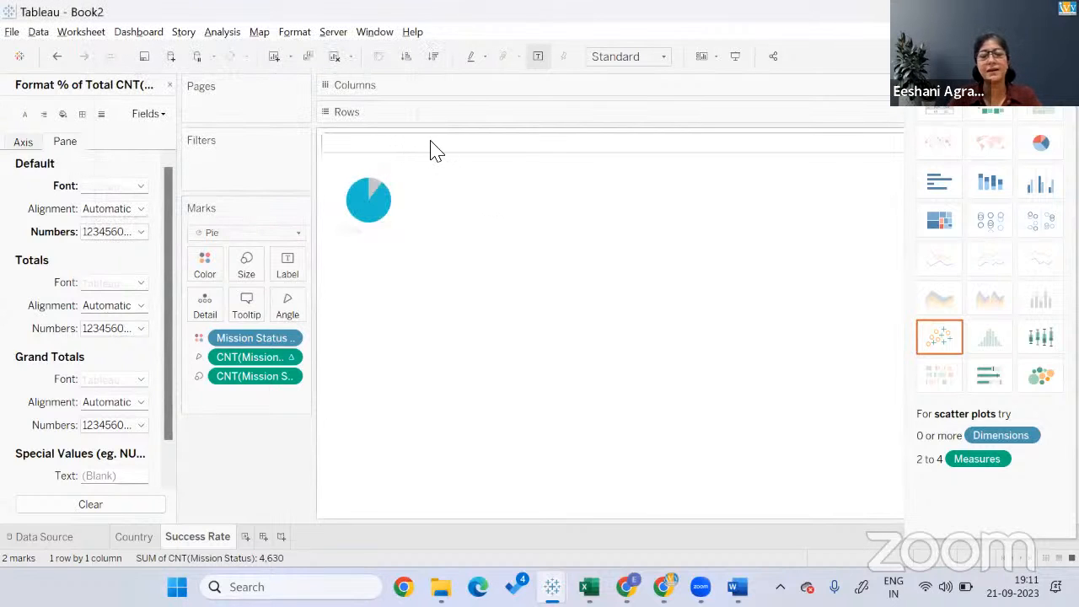
right_click(429, 145)
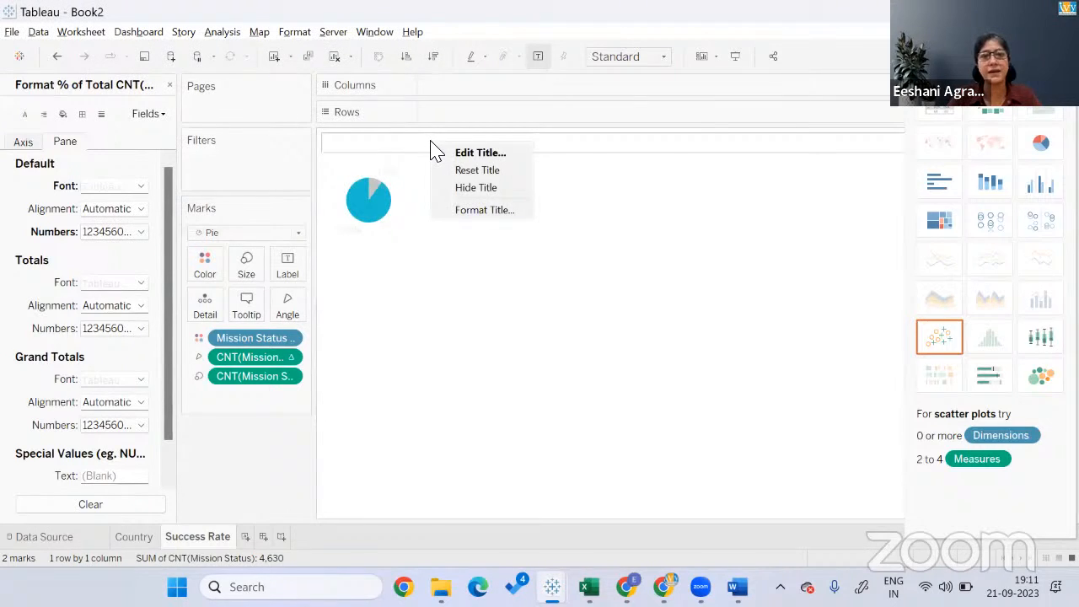
click(459, 188)
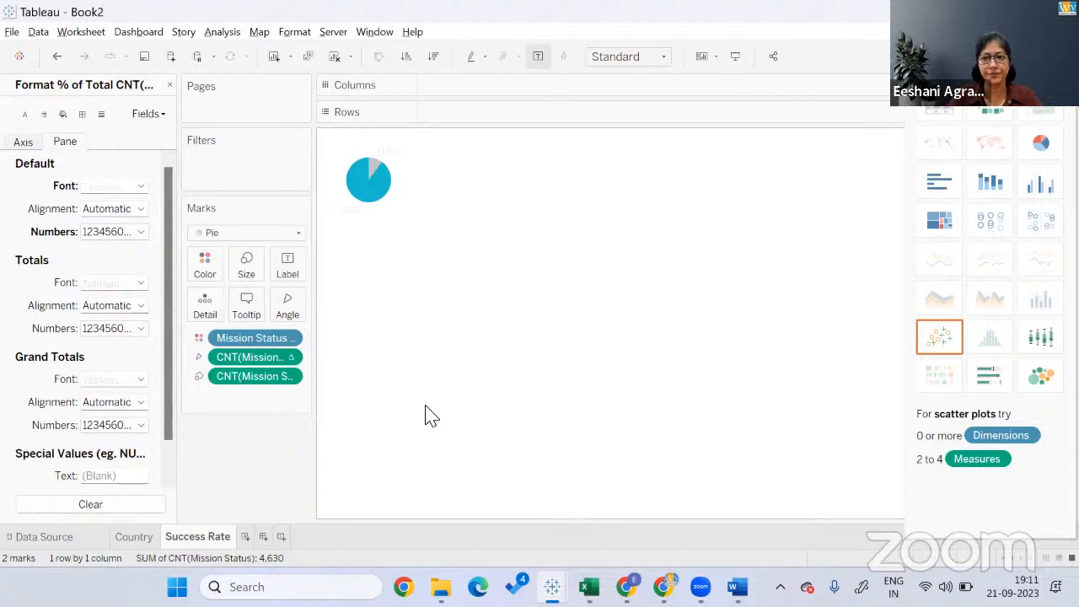
Add a new worksheet and review the Year wise Success vs Failure chart in the finished Space Mission dashboard.
click(244, 536)
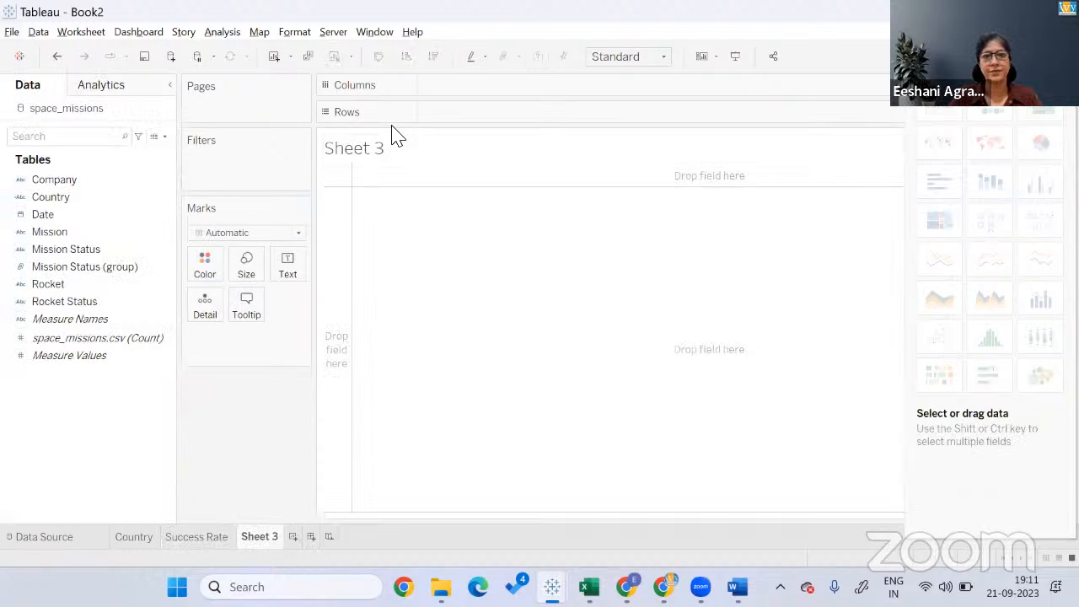
click(391, 127)
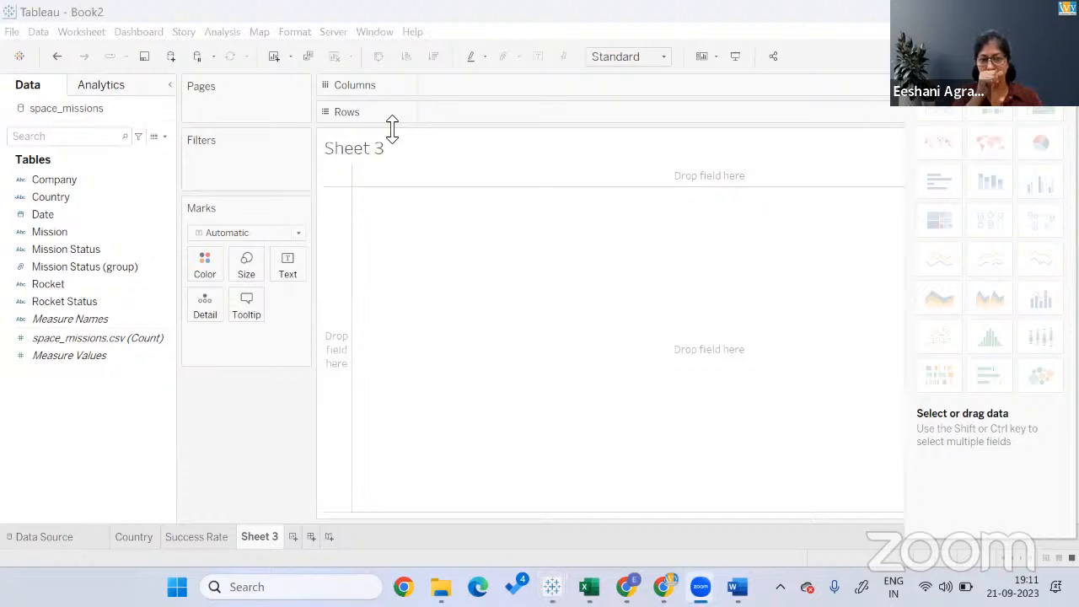
key(alt+Tab)
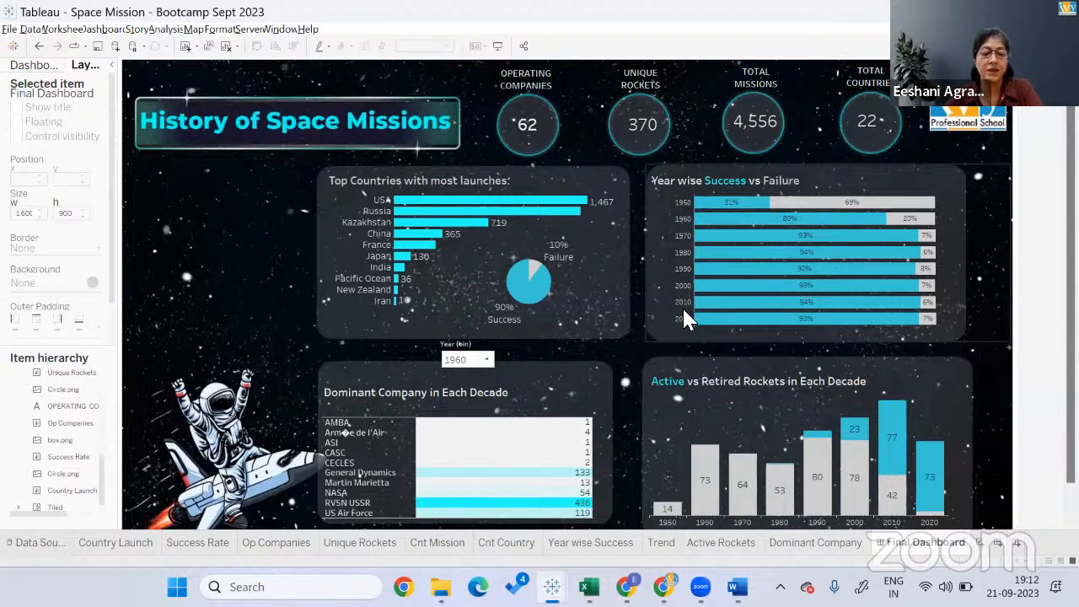
key(alt+Tab)
key(alt+Tab)
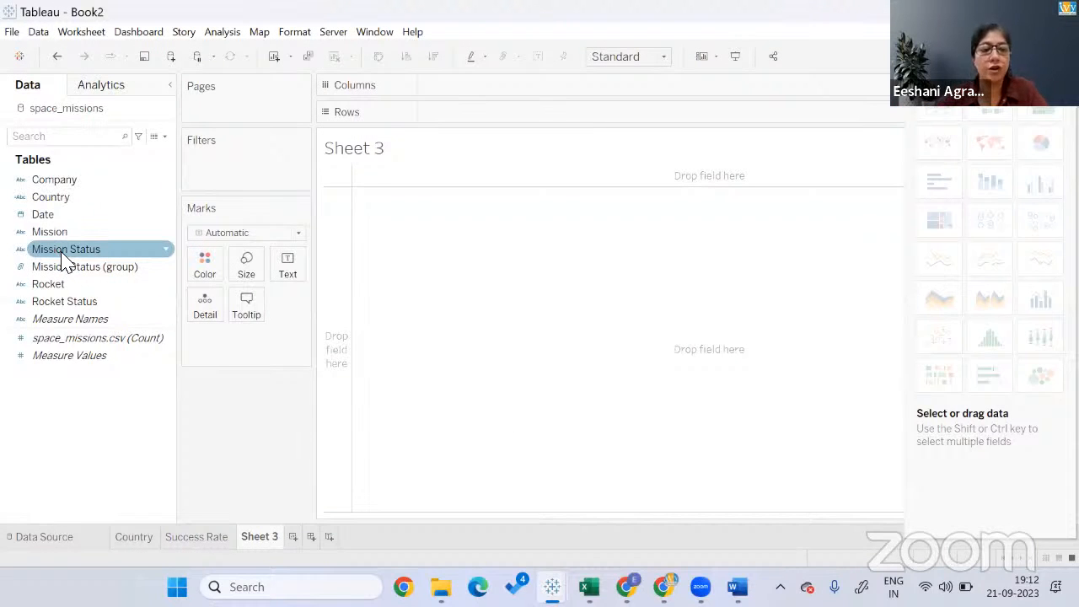
click(28, 338)
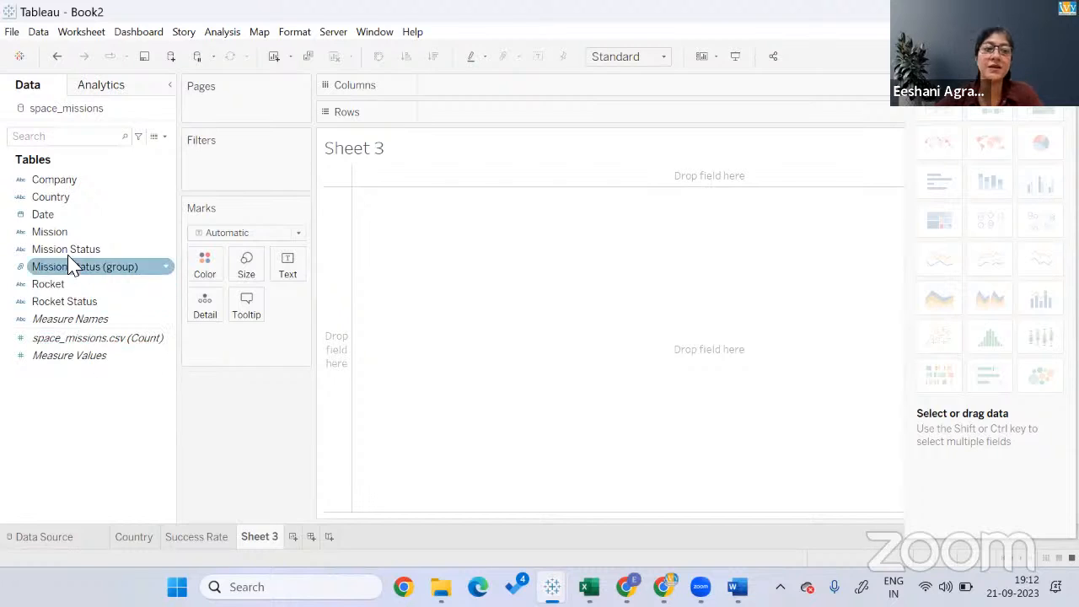
click(65, 221)
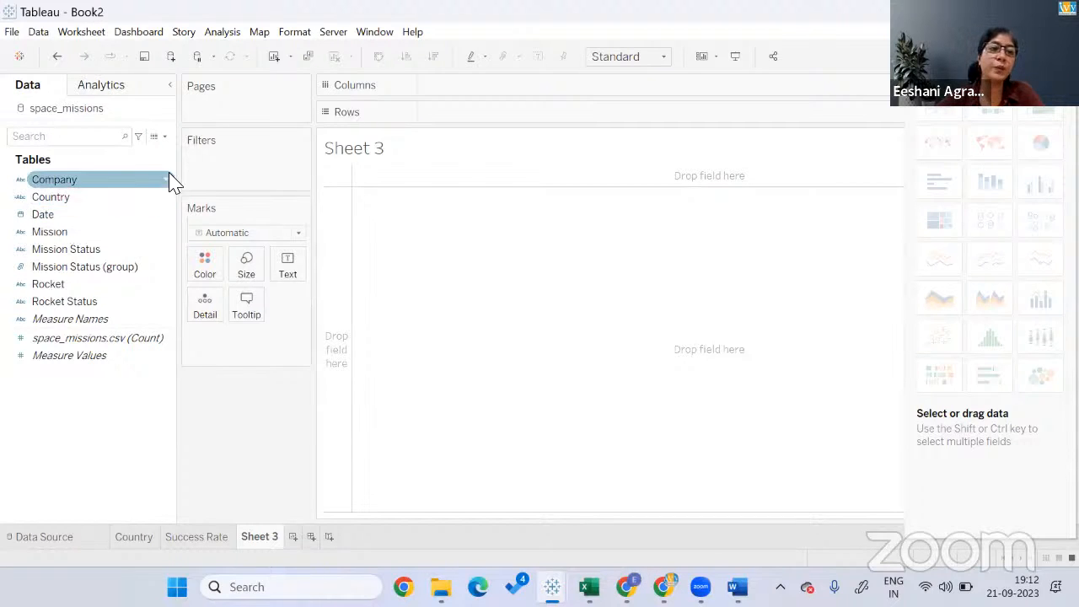
Create a calculated field in the space_missions data and name it Year.
click(164, 137)
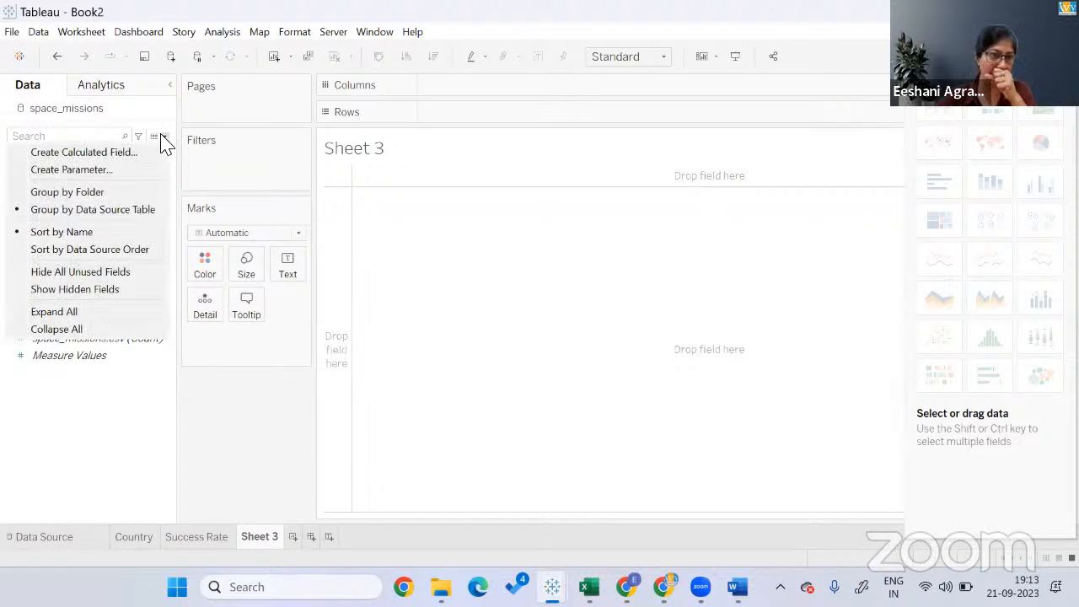
click(120, 152)
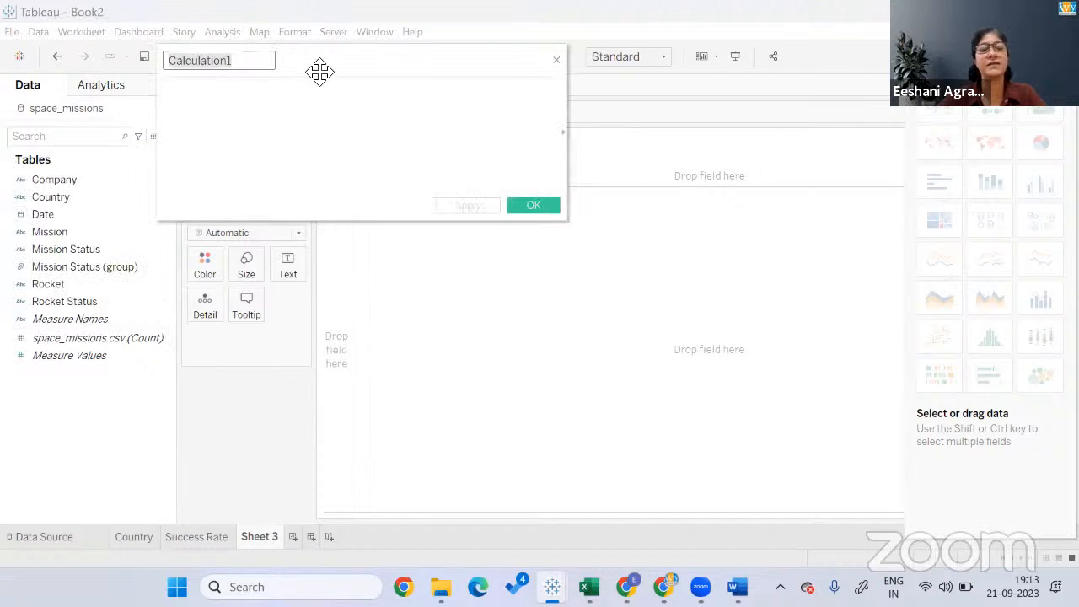
drag(320, 71, 415, 193)
text(Year)
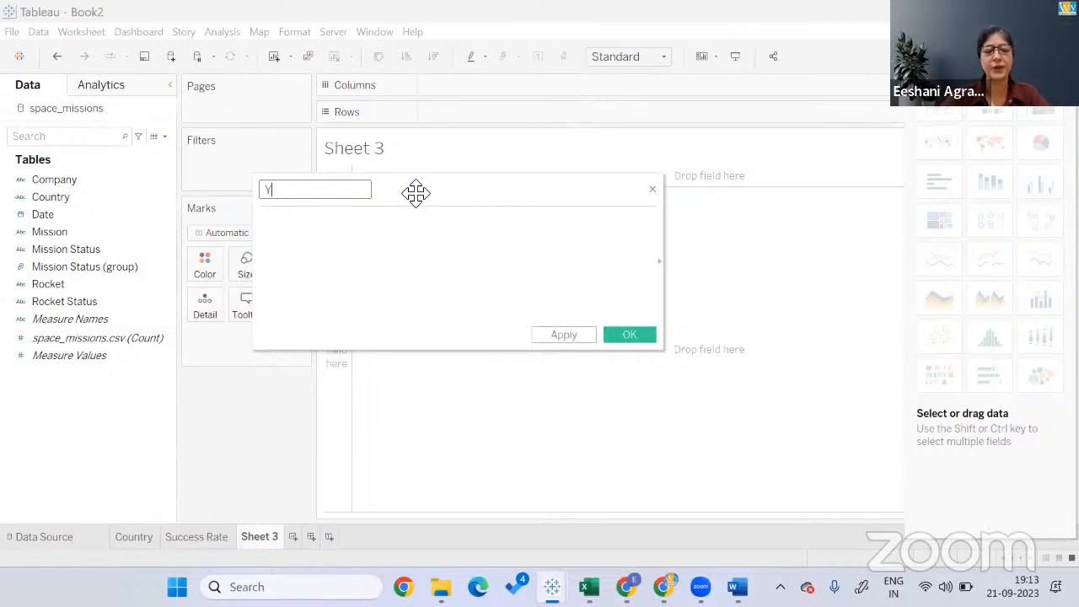
click(406, 233)
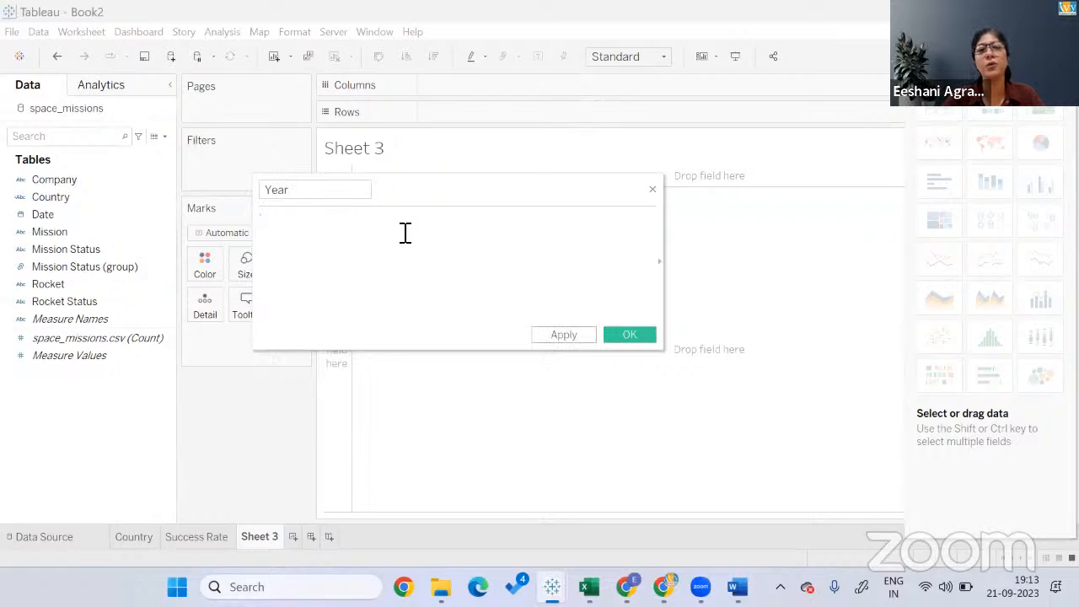
click(464, 75)
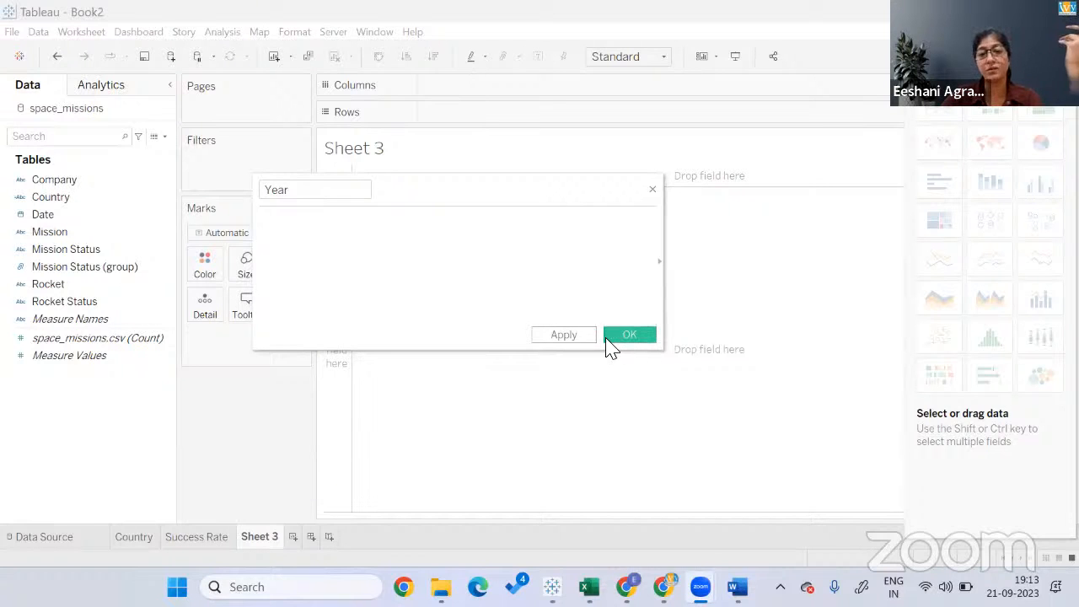
click(653, 192)
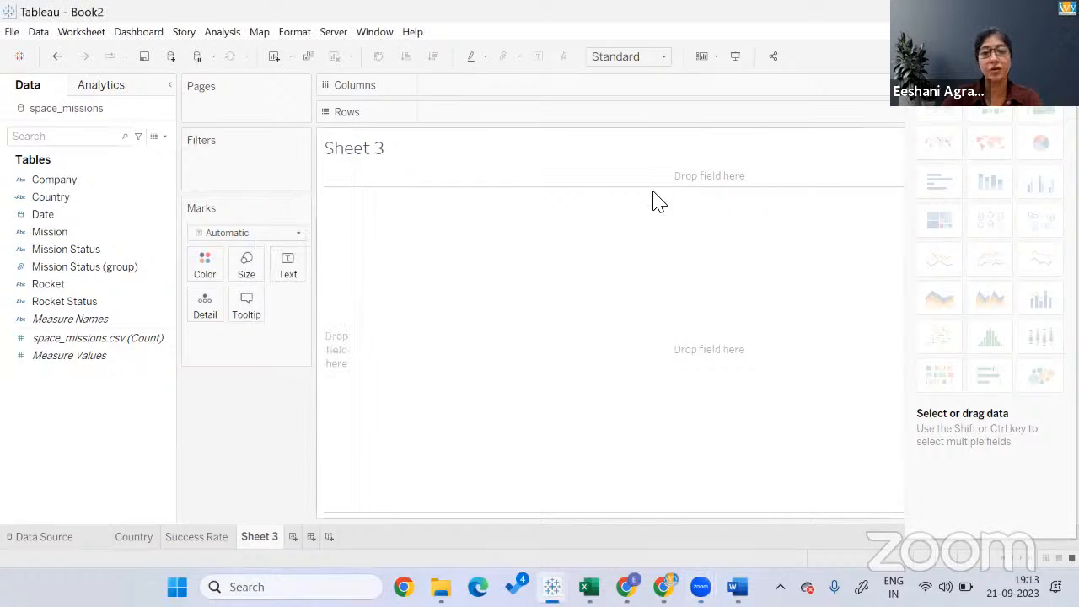
Examine the Date column and its available options in the space_missions data source, and return to Sheet 3.
click(142, 542)
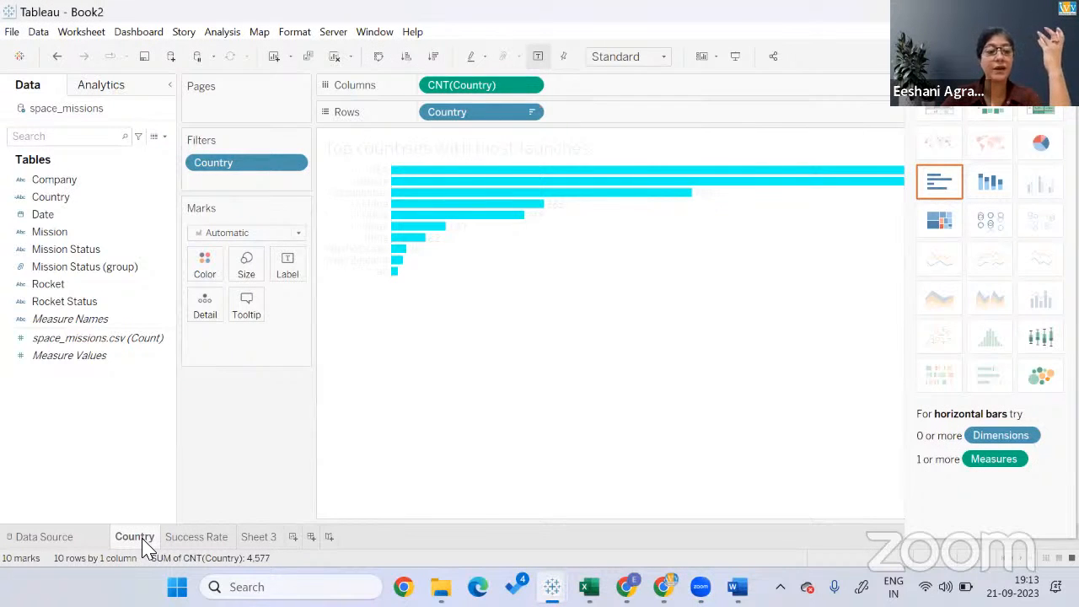
click(68, 543)
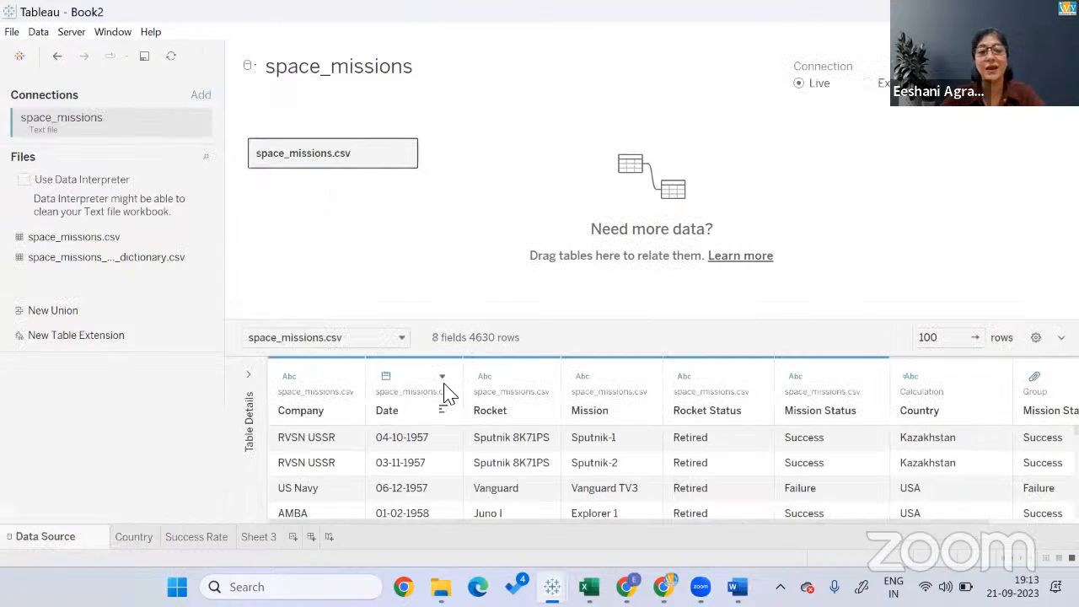
click(442, 379)
click(442, 378)
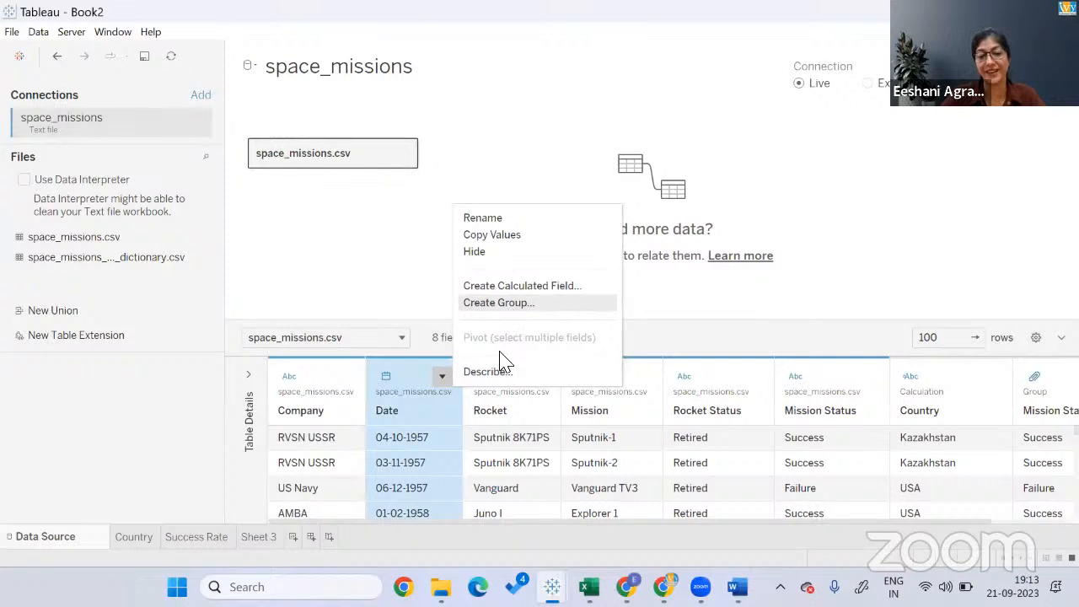
click(259, 540)
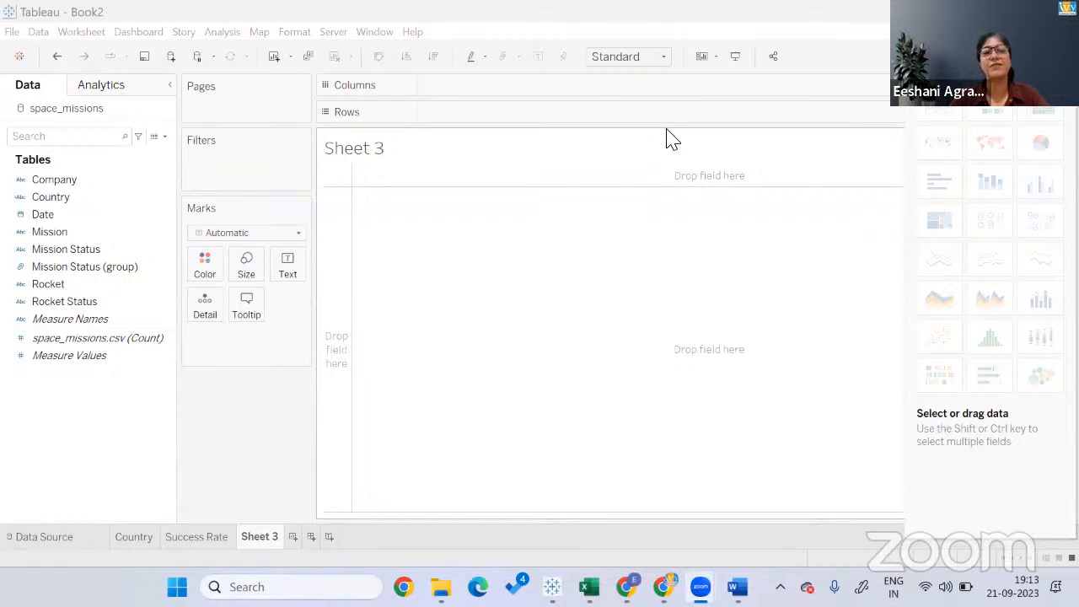
click(68, 538)
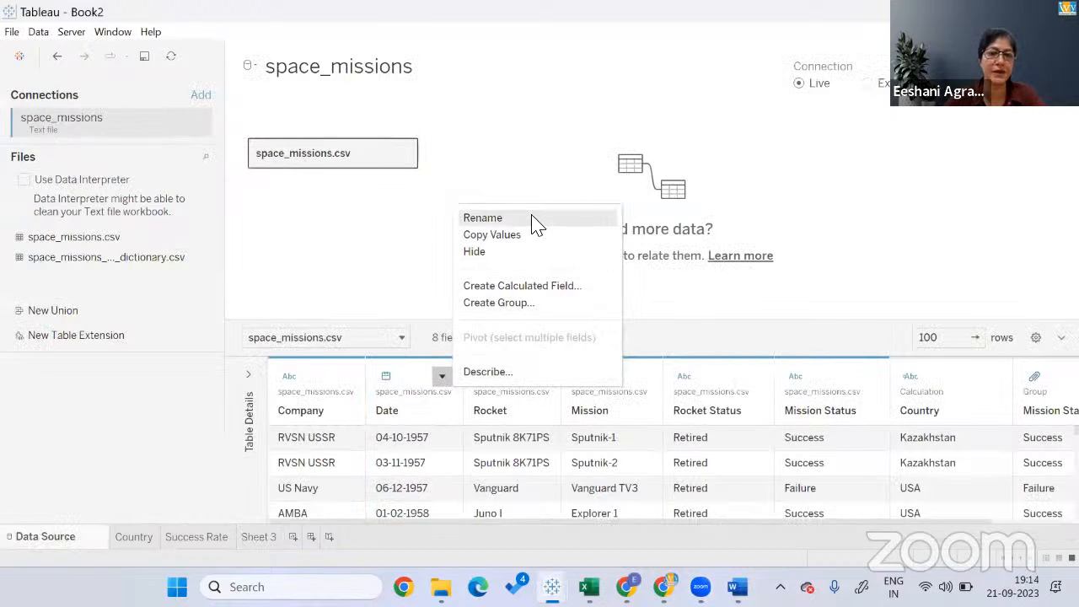
click(253, 538)
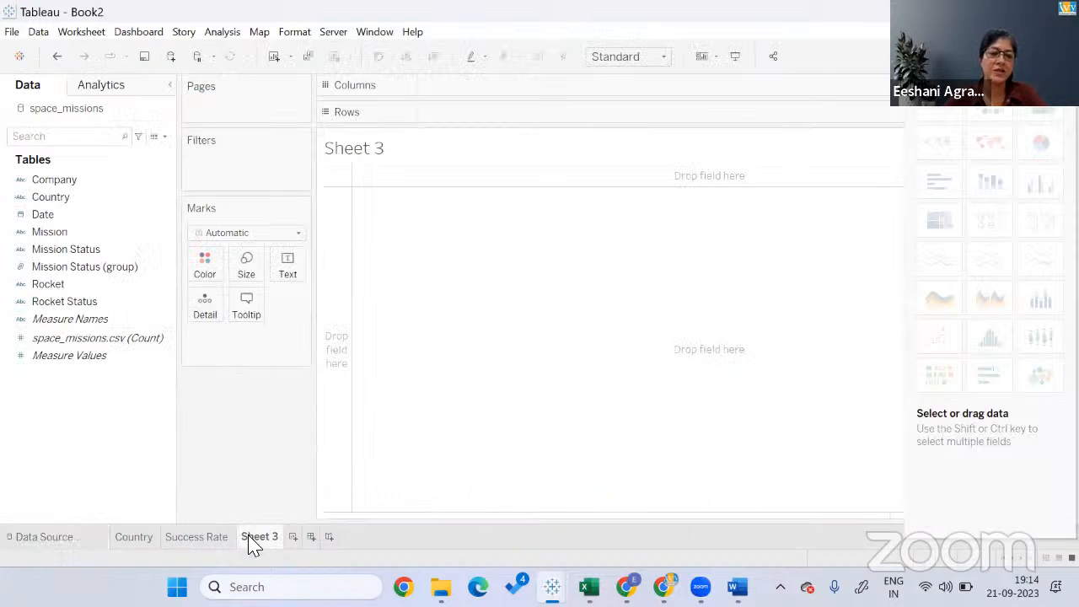
Create a calculated field named Year with the formula YEAR([Date]).
click(165, 137)
click(144, 152)
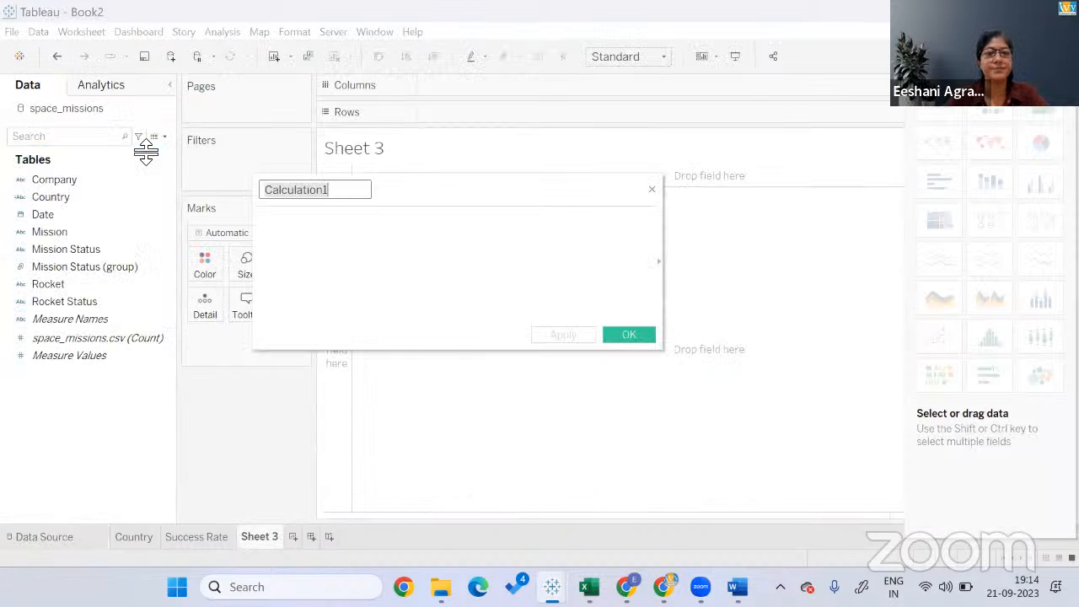
text(Year)
key(Tab)
text(yea)
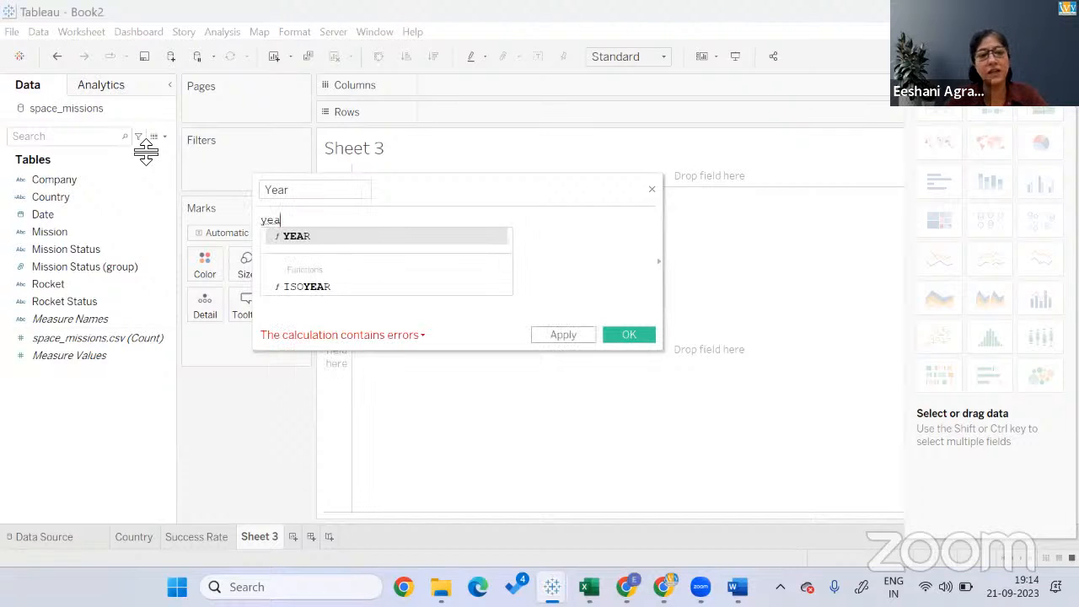
key(Return)
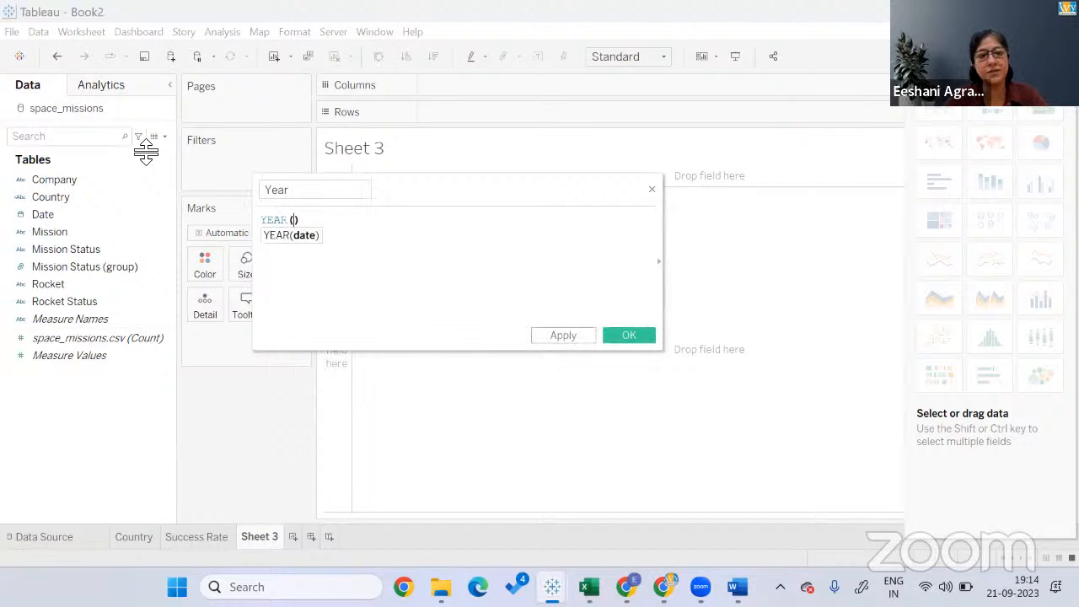
text(da)
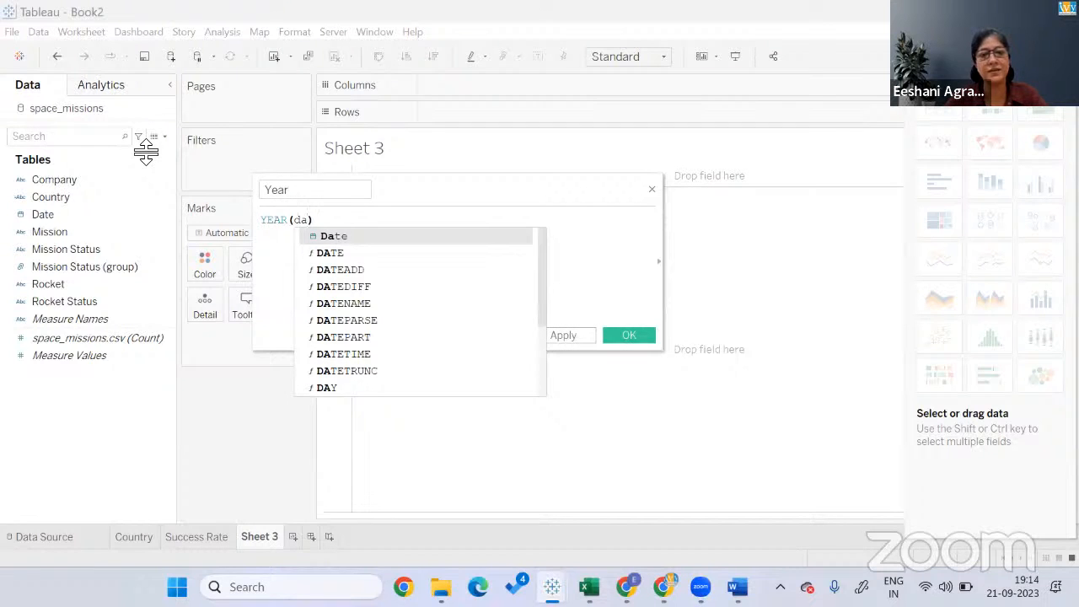
key(Return)
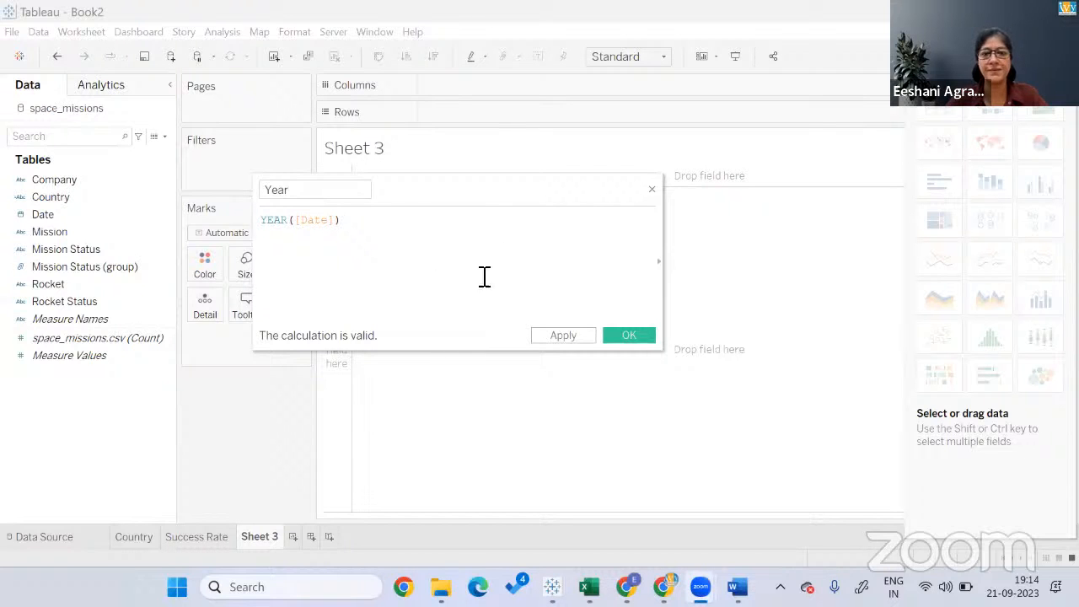
click(628, 338)
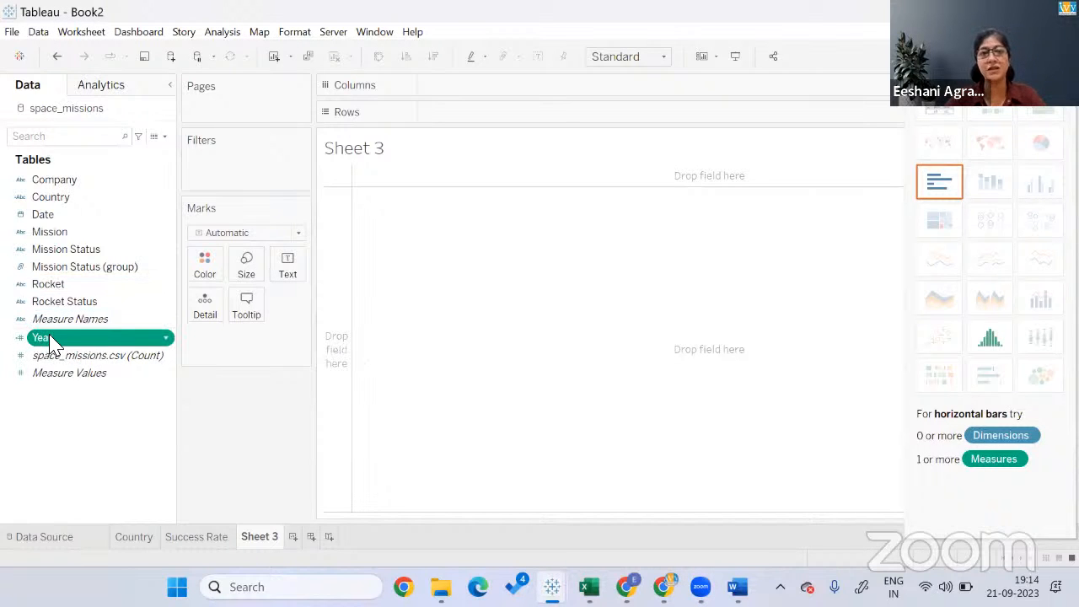
Create bins from the Year field, keeping the name Year (bin) and setting the bin size to 10.
drag(52, 341, 400, 80)
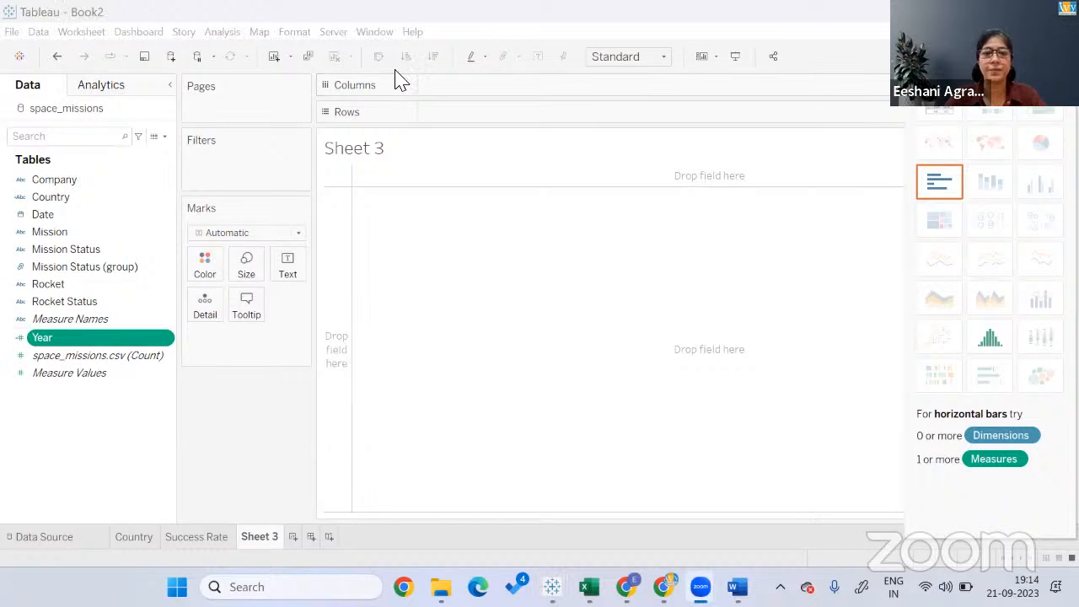
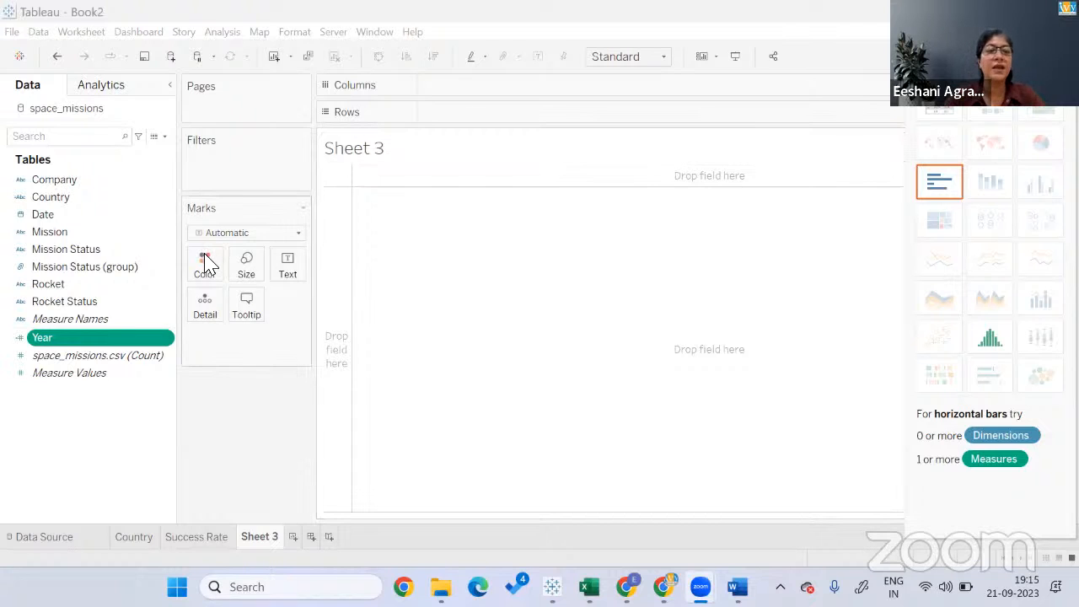
click(166, 340)
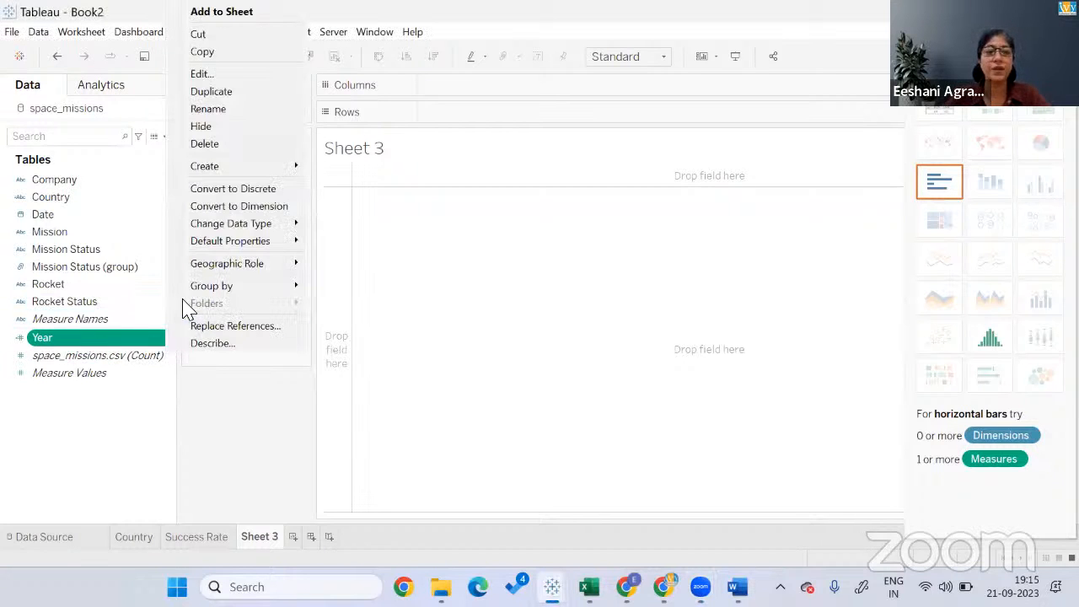
mouse_move(224, 174)
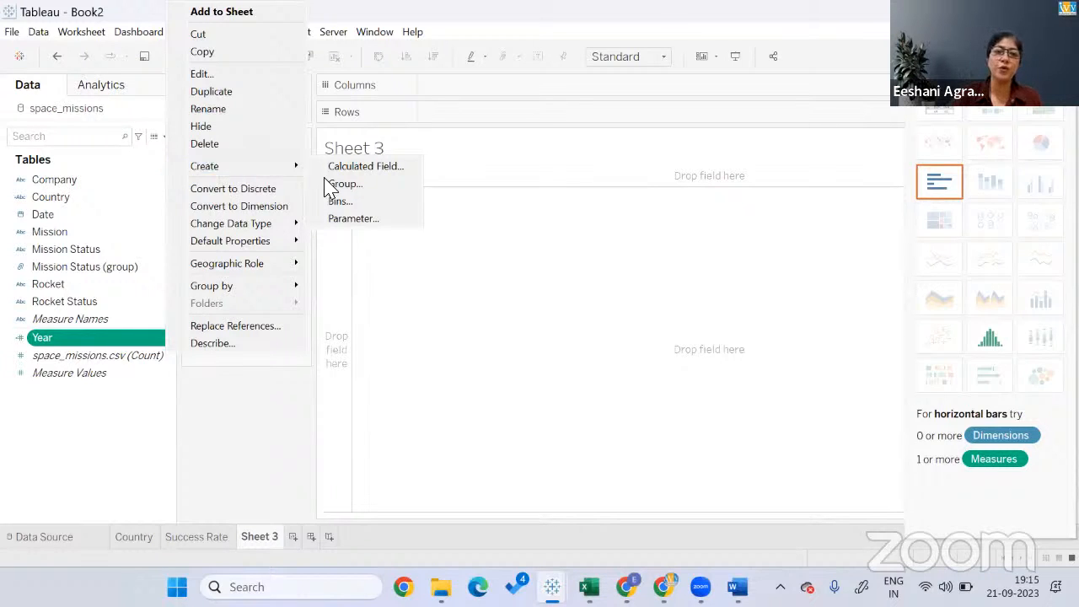
click(339, 203)
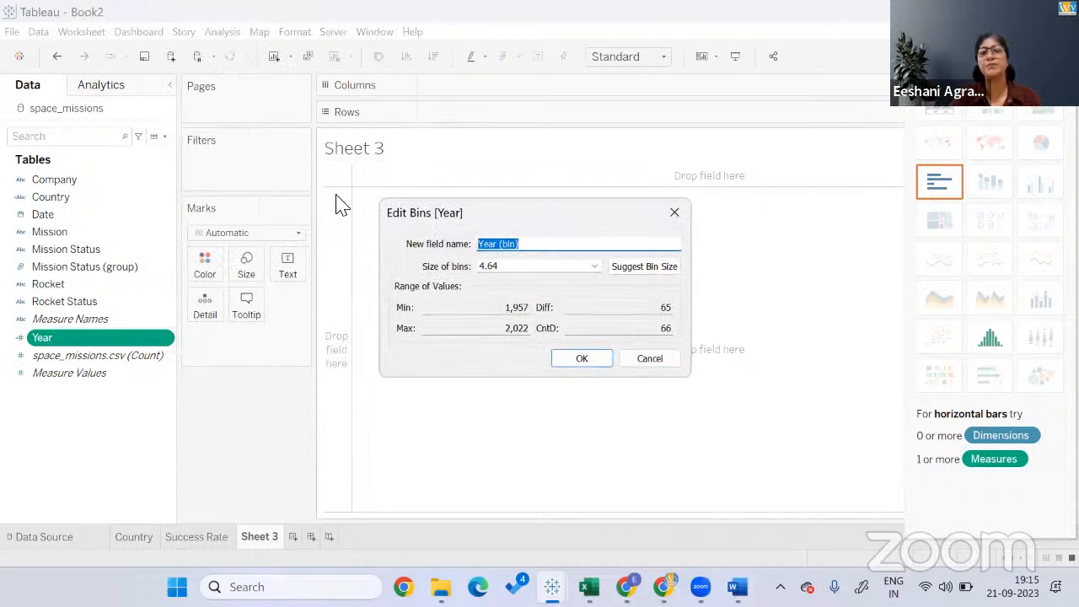
click(530, 271)
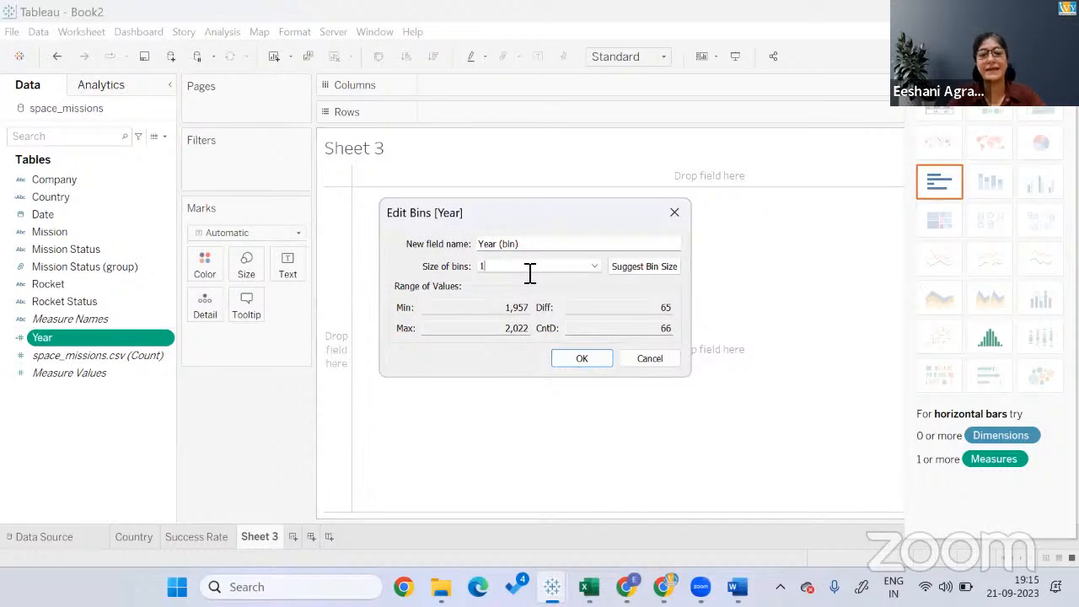
click(572, 360)
click(156, 302)
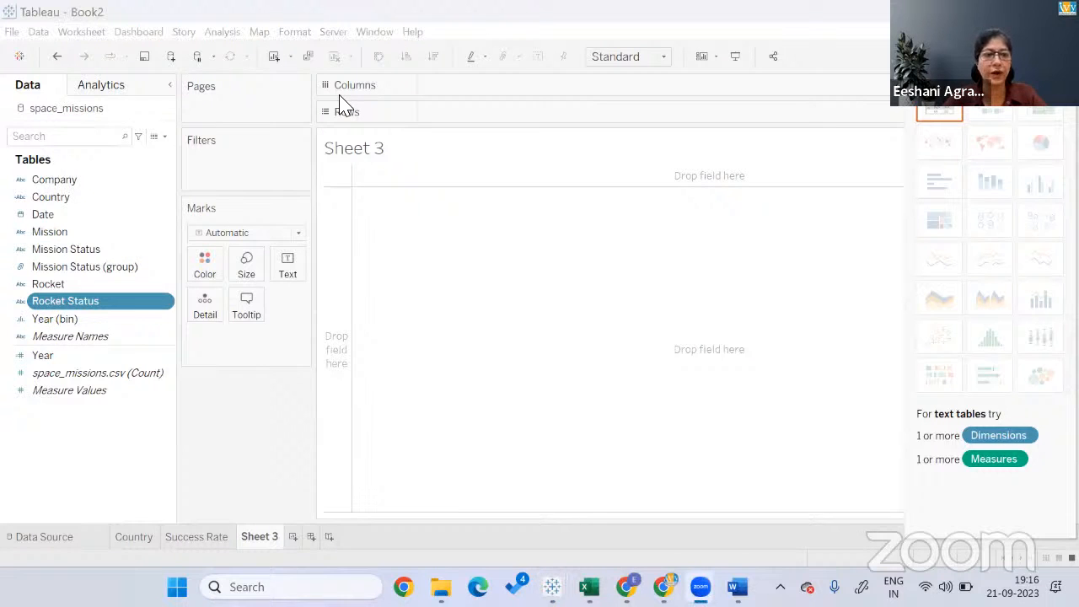
click(71, 361)
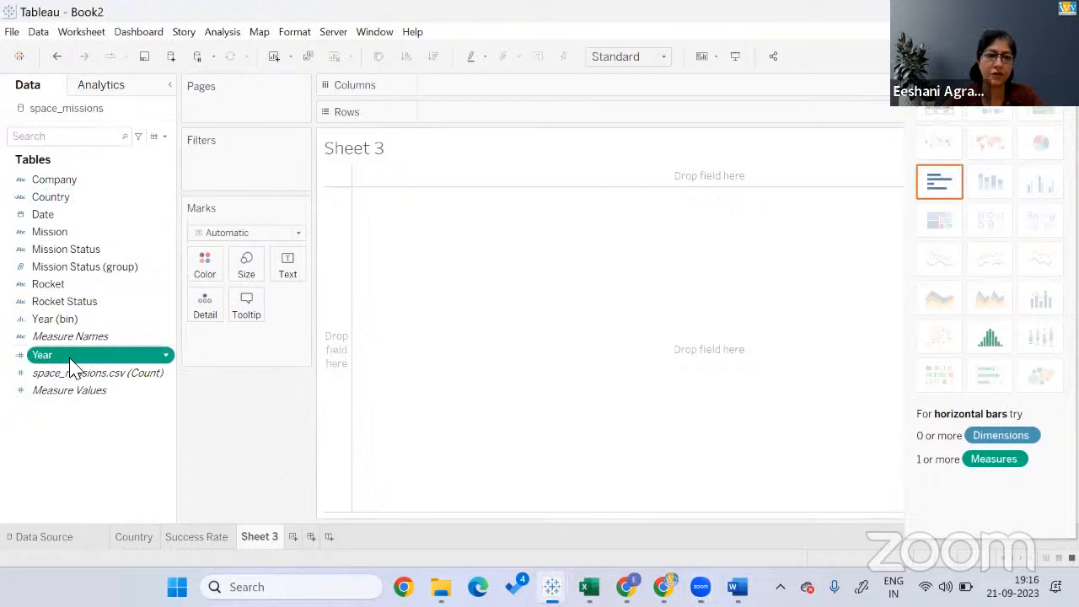
click(71, 361)
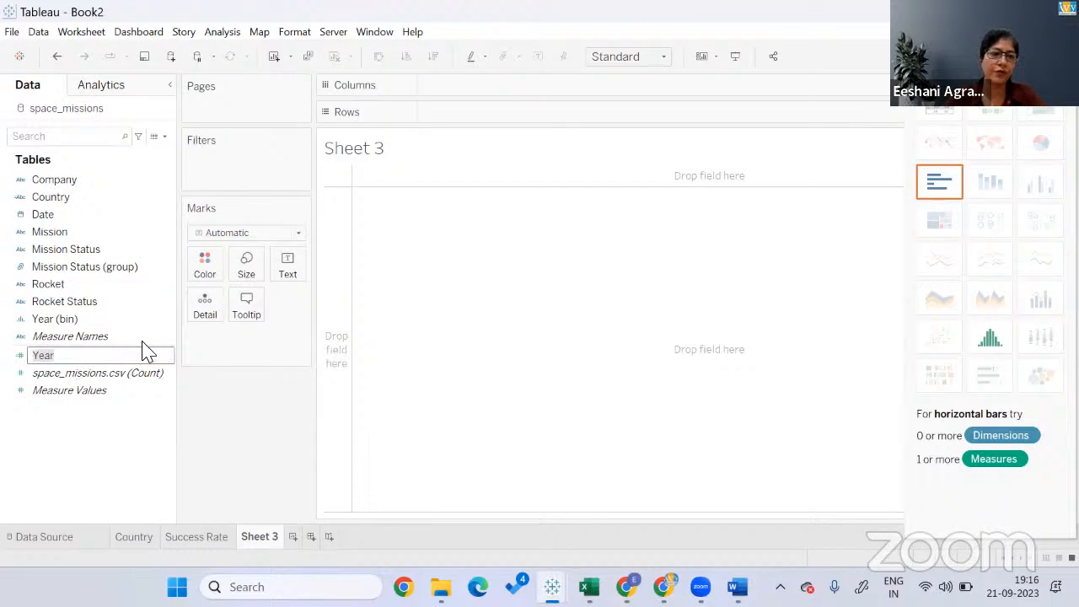
click(143, 343)
click(163, 358)
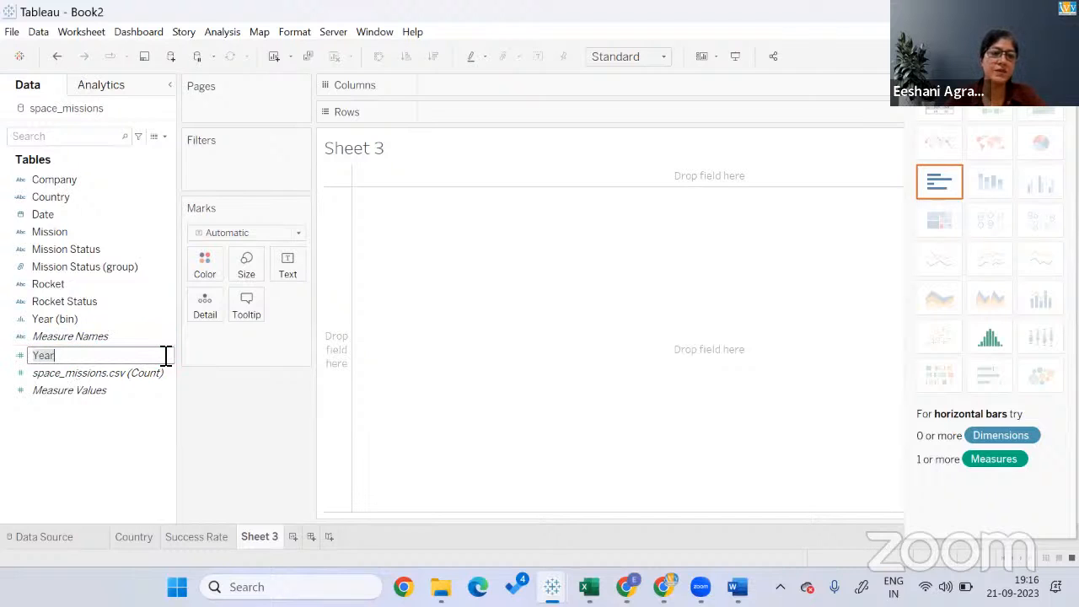
click(150, 307)
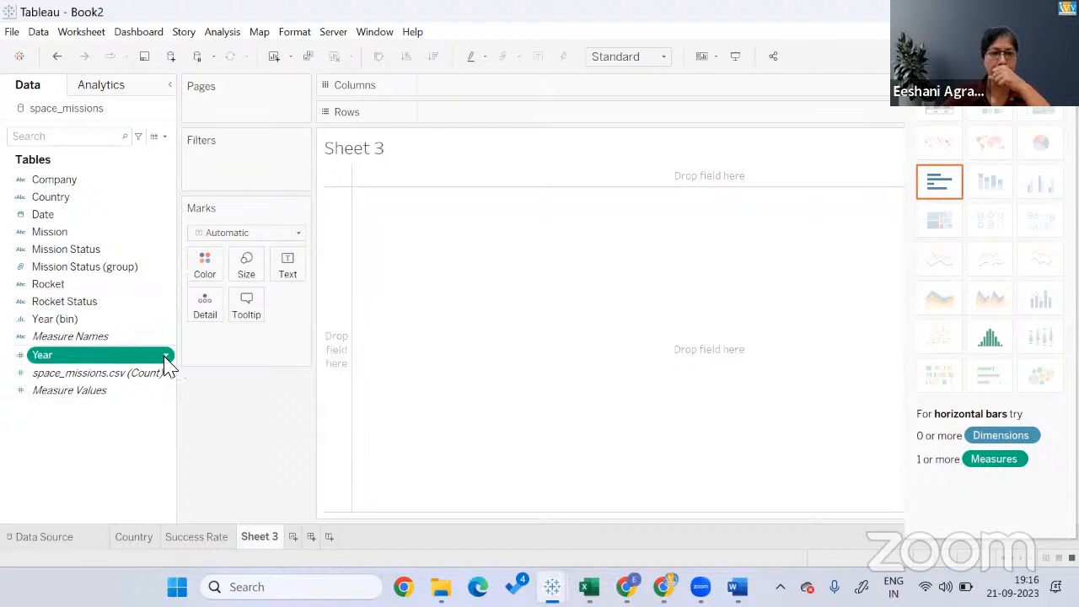
Review the formula of the Year calculated field and close its editor.
click(167, 361)
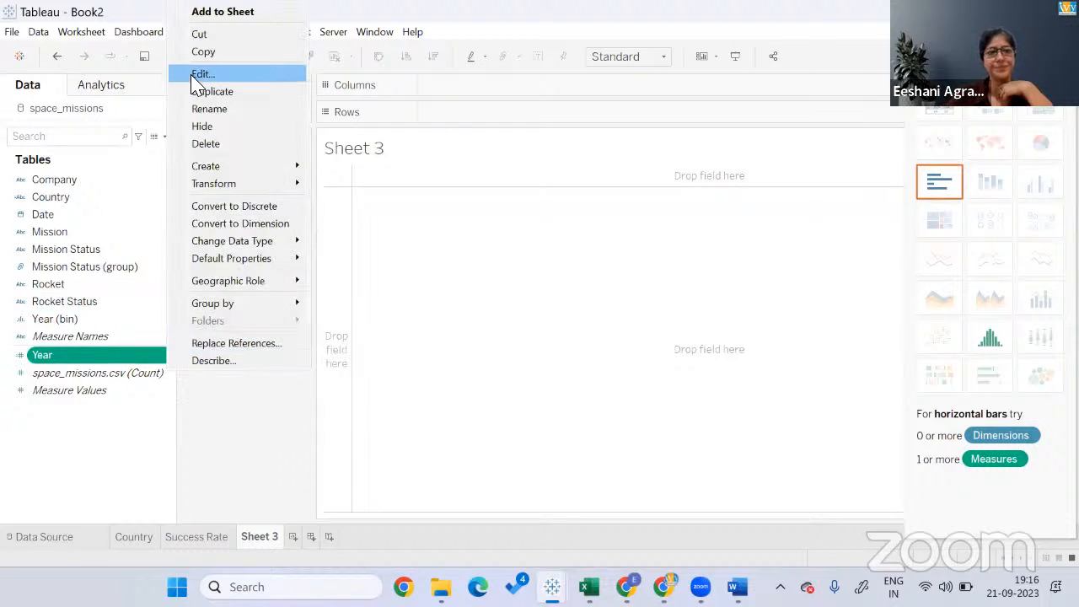
click(201, 74)
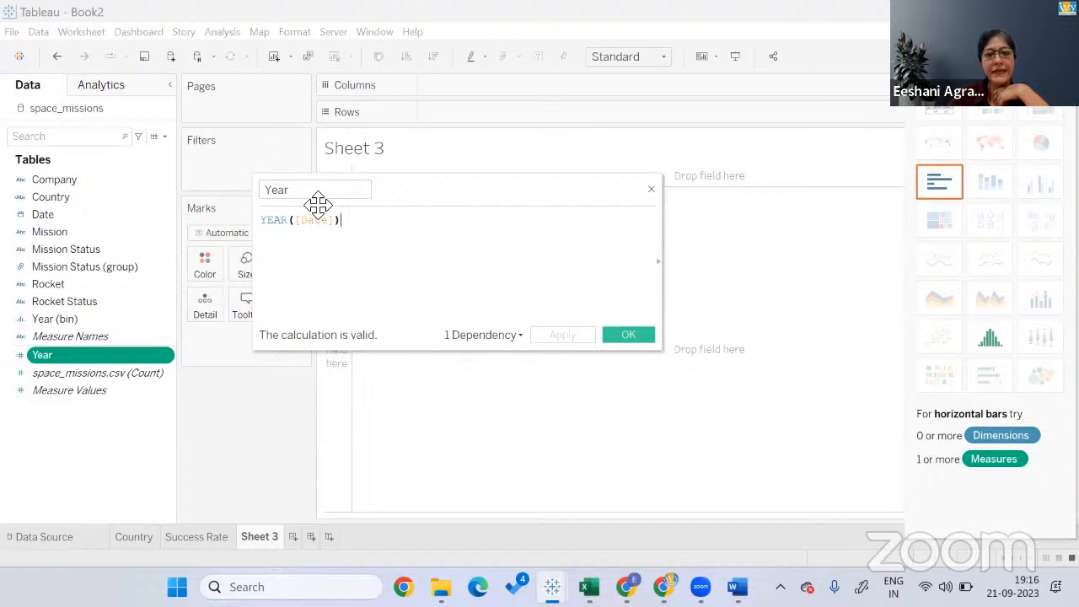
click(619, 336)
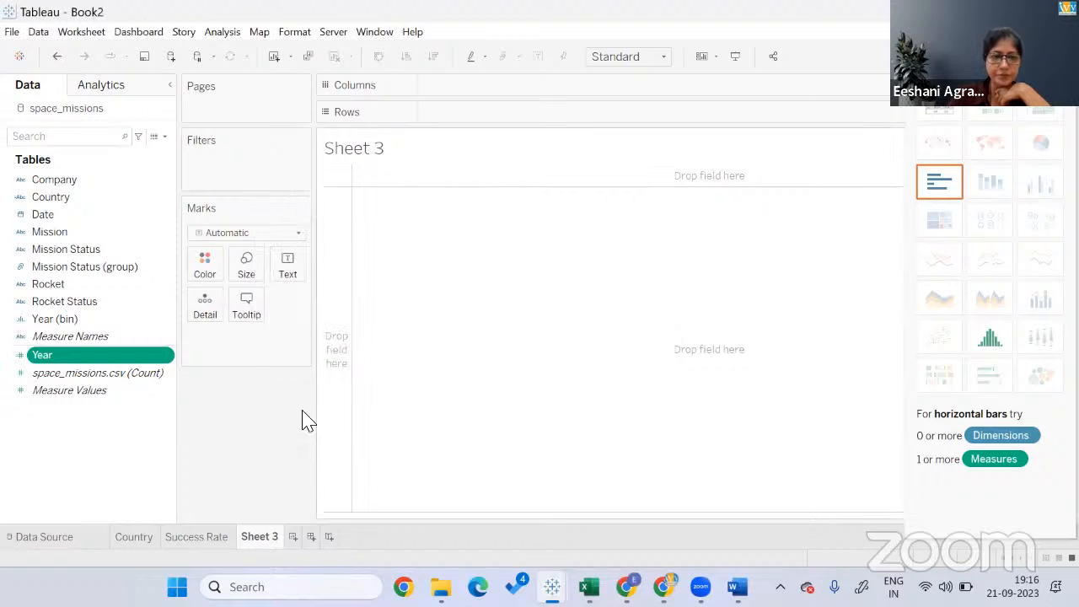
click(168, 358)
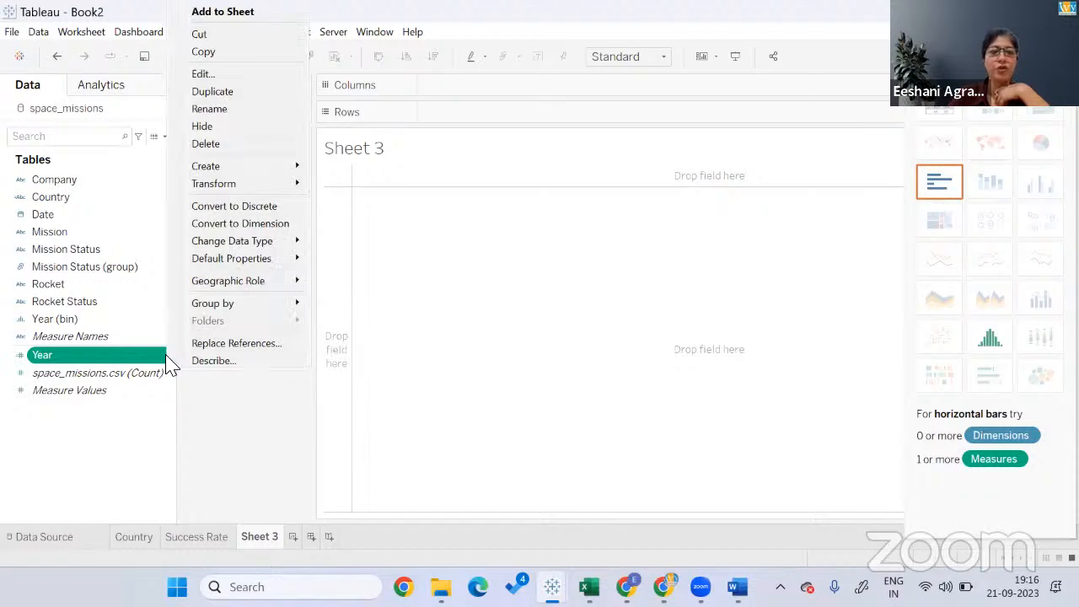
mouse_move(230, 167)
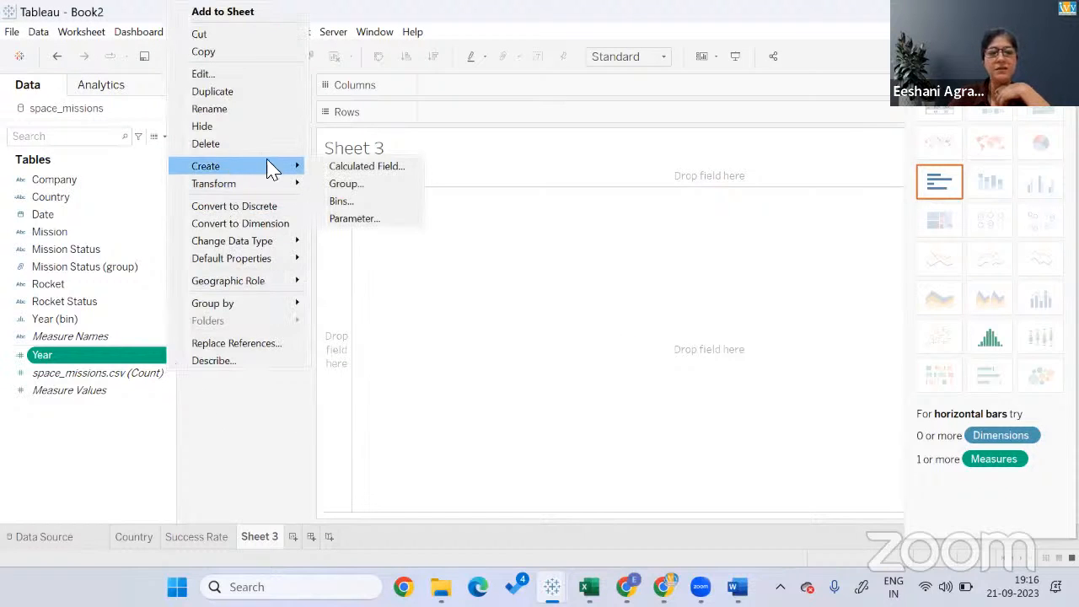
click(349, 206)
click(519, 266)
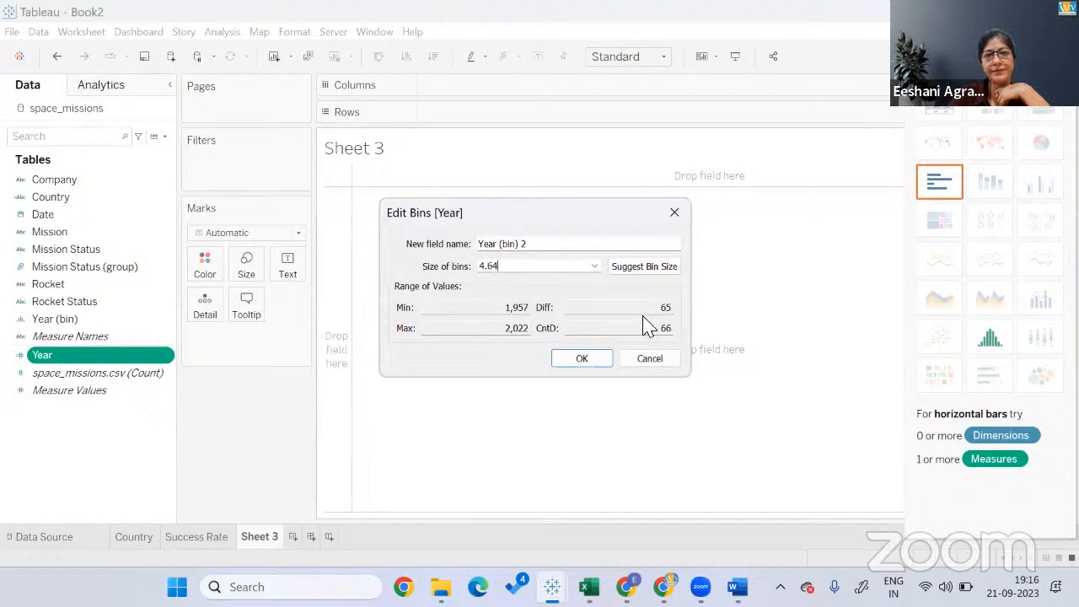
click(647, 361)
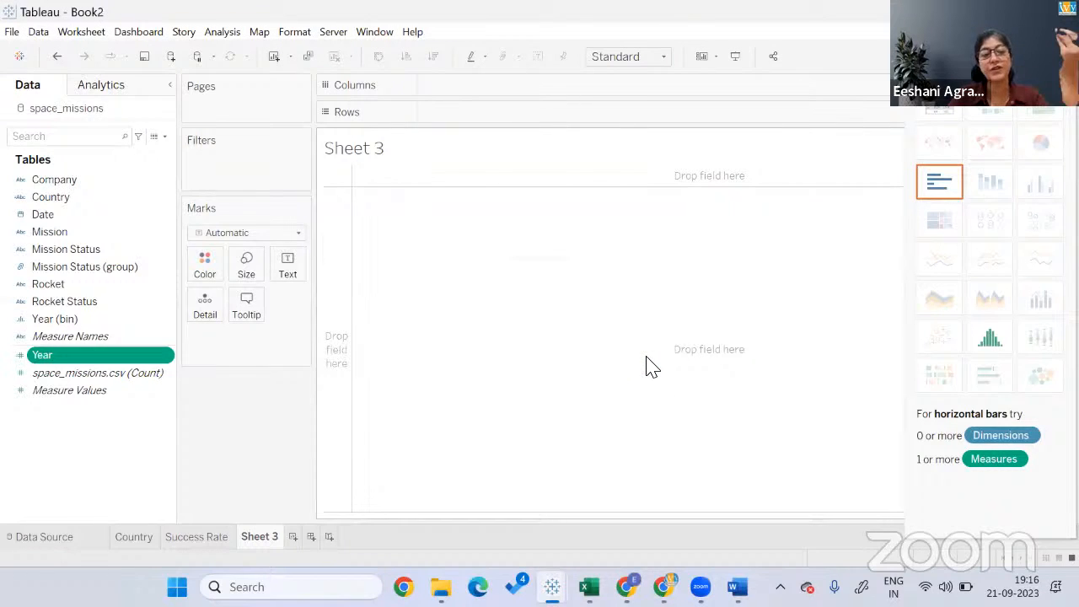
Add Year (bin) to the rows and Mission to the columns of Sheet 3.
double_click(141, 329)
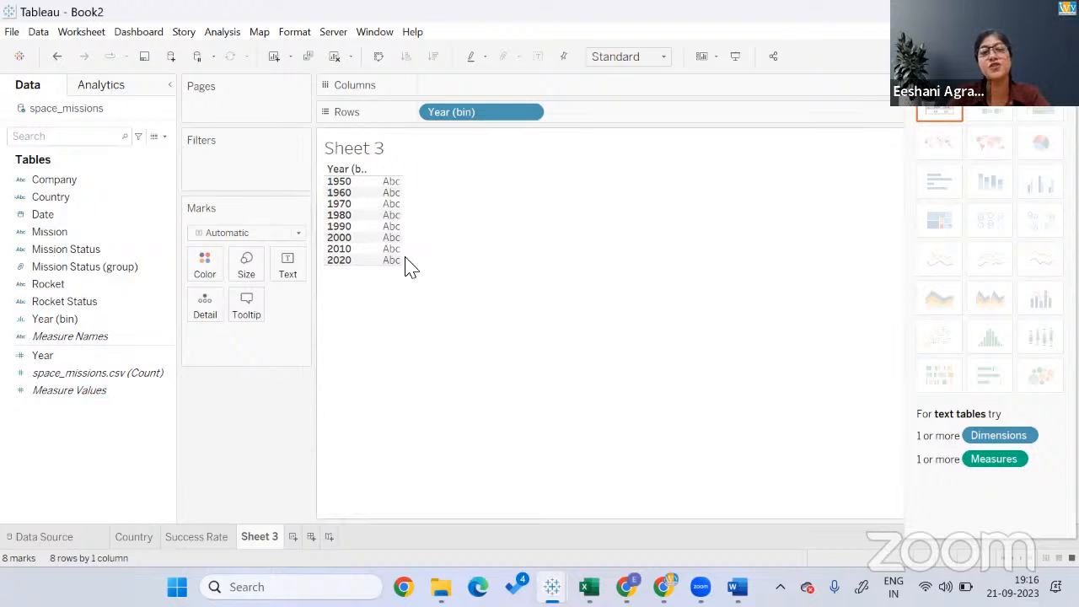
double_click(61, 237)
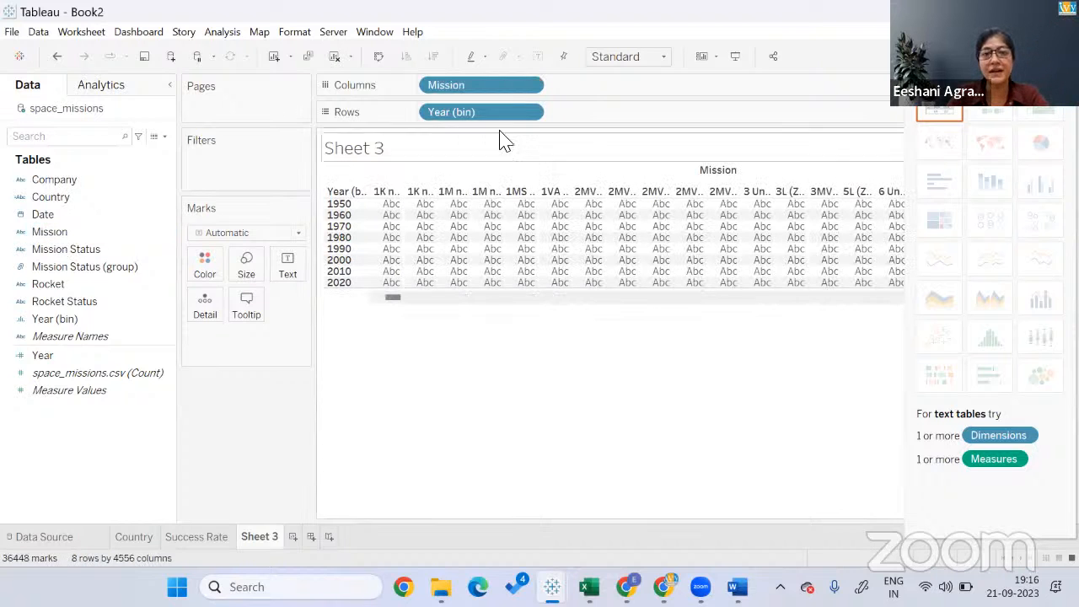
Convert the Mission field on the columns of Sheet 3 into a Count (Distinct) measure.
click(529, 87)
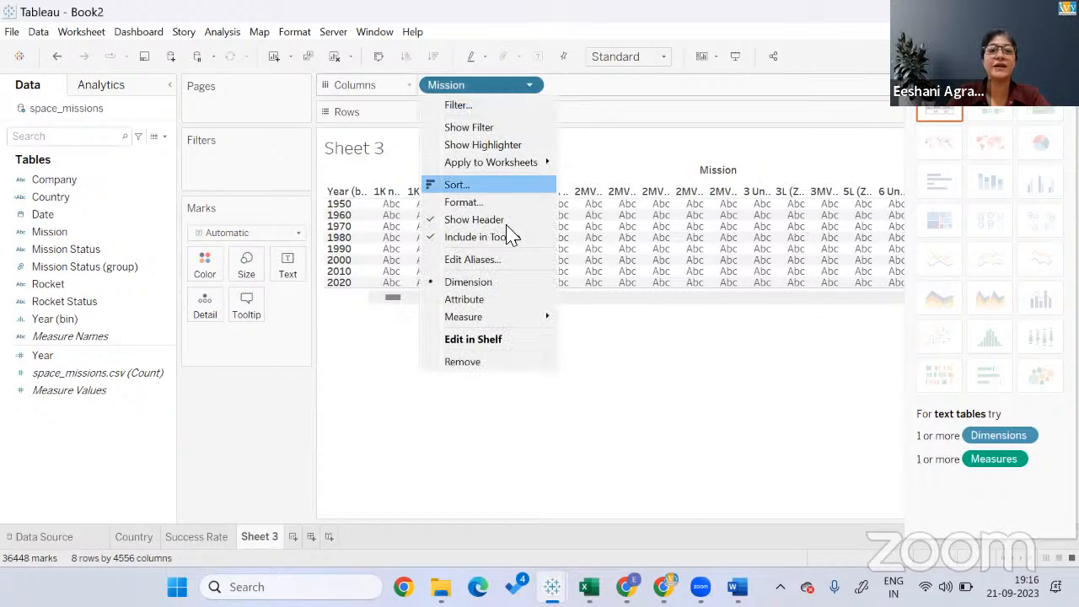
mouse_move(502, 317)
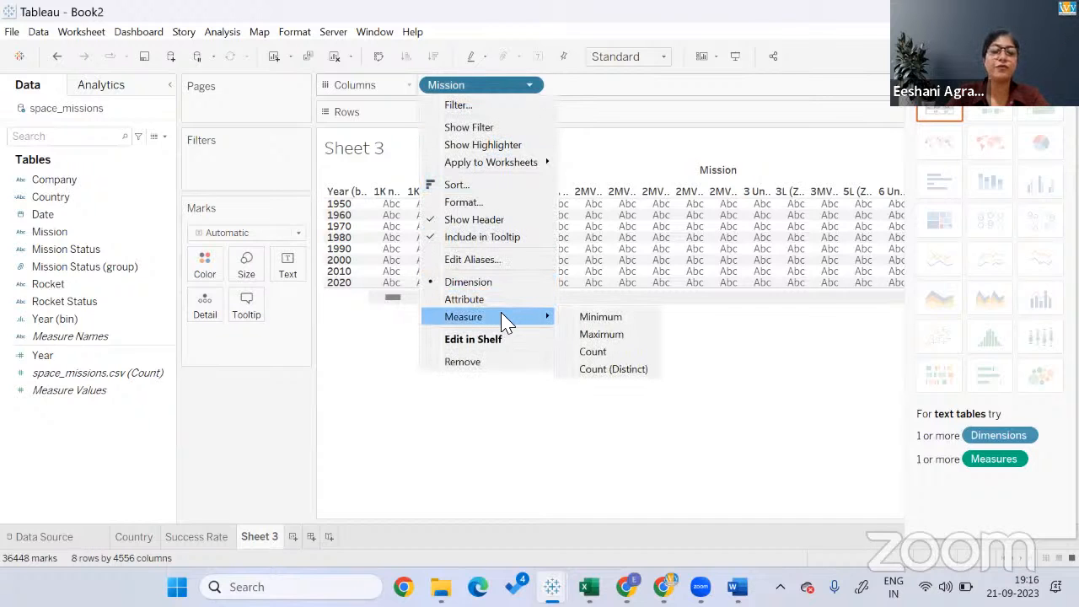
click(607, 370)
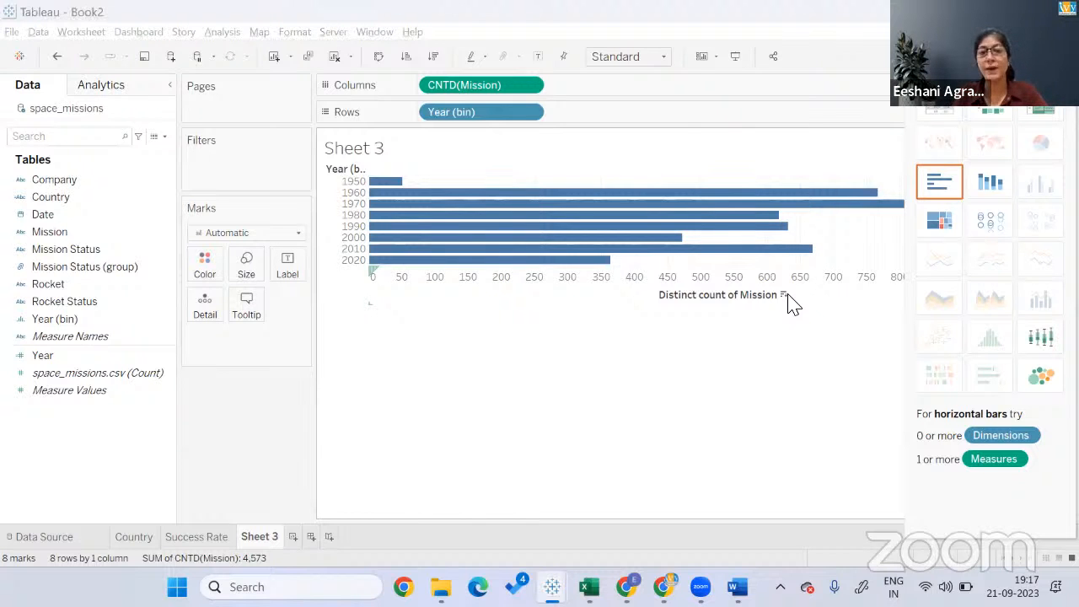
Look at the Year wise Success vs Failure chart in the Space Mission - Bootcamp Sept 2023 workbook and return to Book2.
key(alt+Tab)
key(alt+Tab)
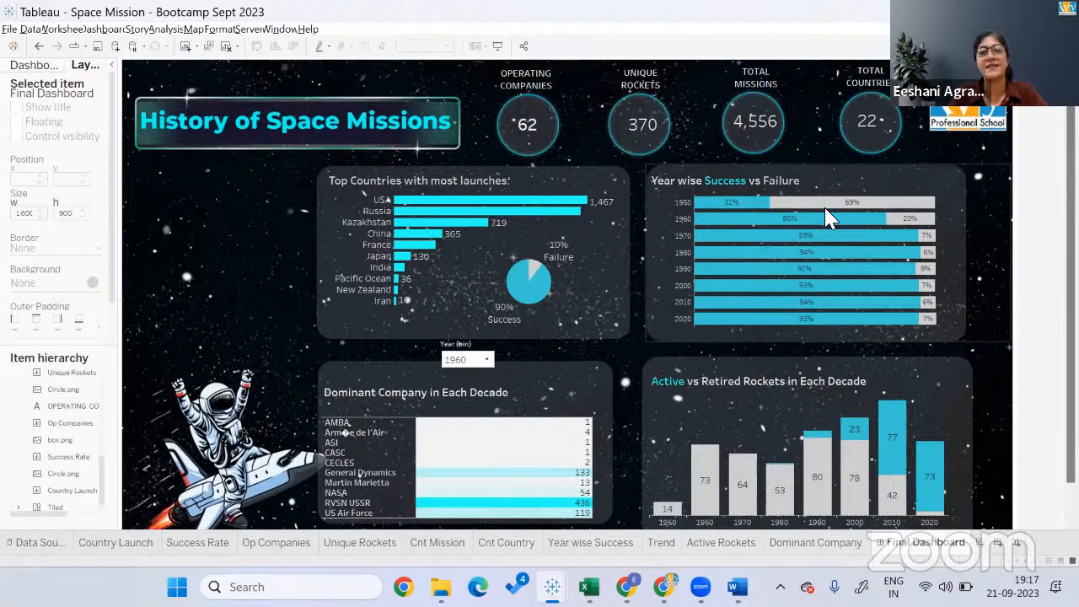
key(alt+Tab)
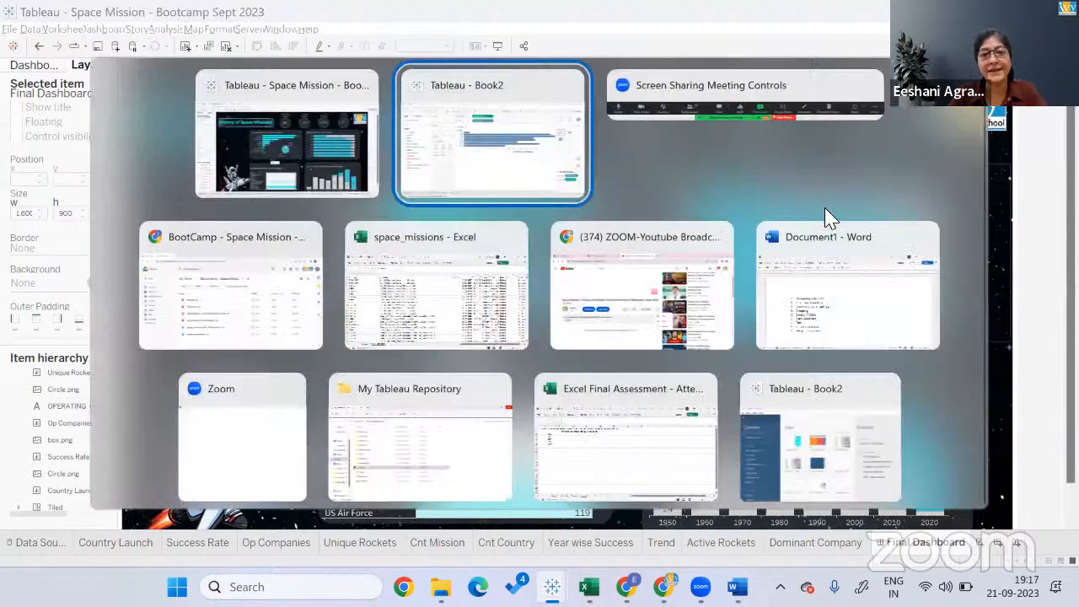
Color the decade bars by Mission Status (group) and collapse the chart suggestions to reveal the color legend.
click(84, 252)
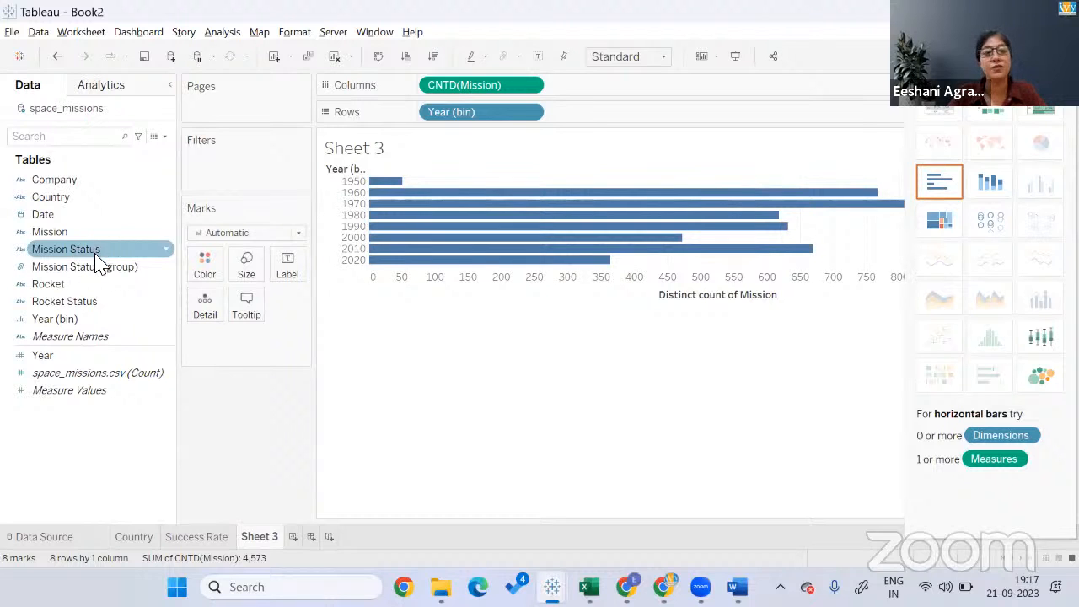
click(101, 268)
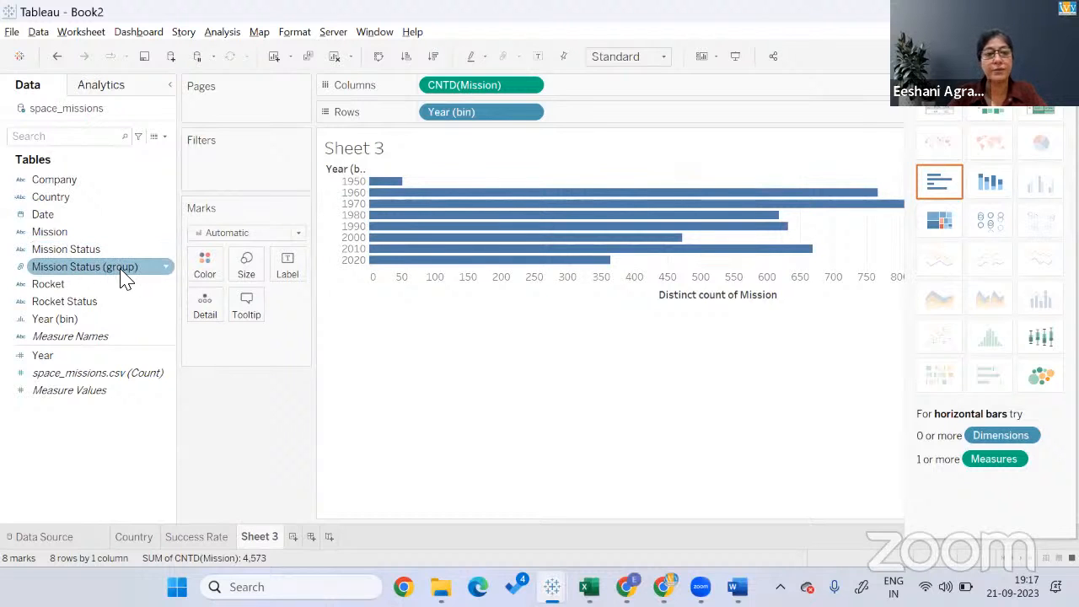
drag(122, 279, 209, 274)
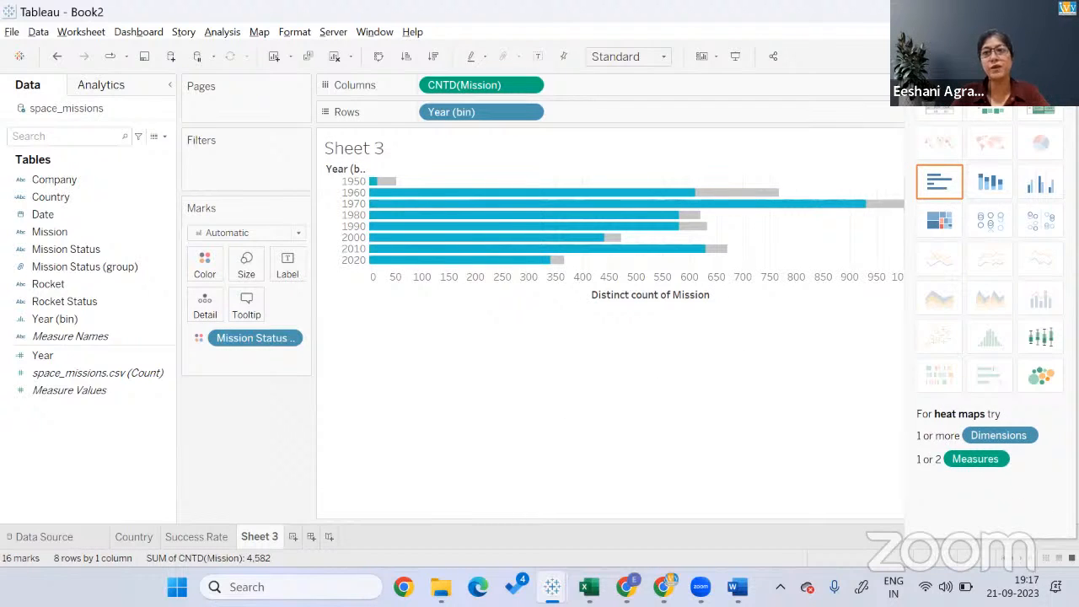
click(1038, 57)
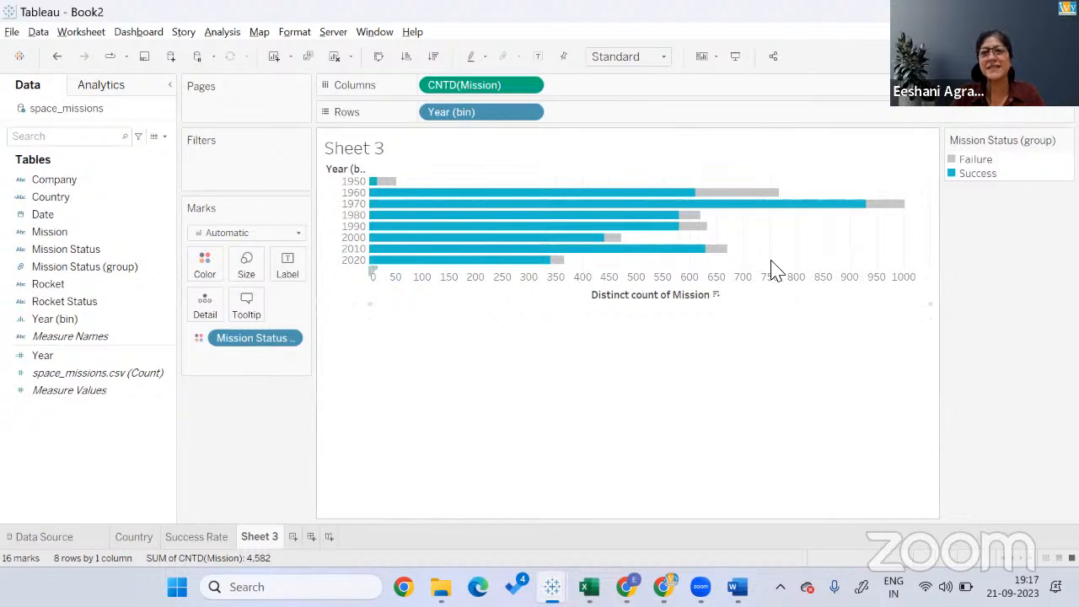
Apply the Percent of Total quick table calculation to the distinct count of Mission on the columns.
mouse_move(711, 201)
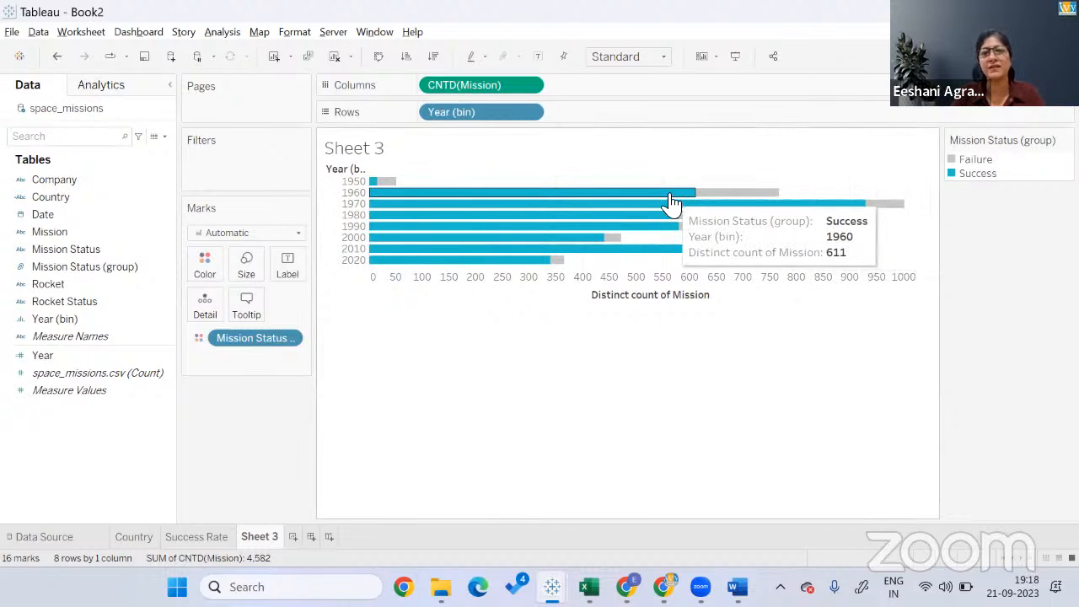
mouse_move(851, 209)
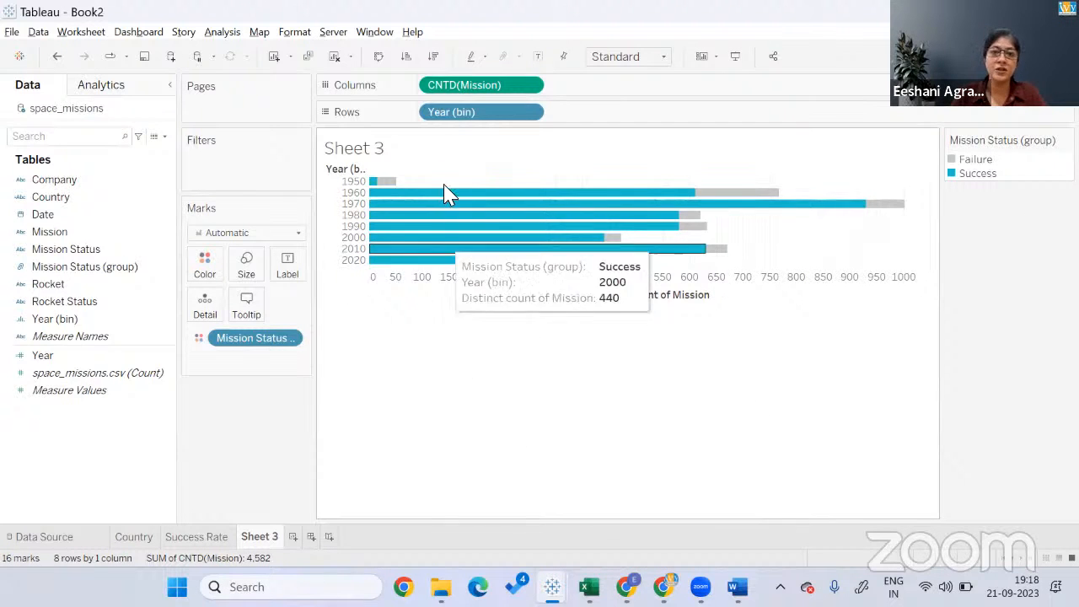
click(531, 86)
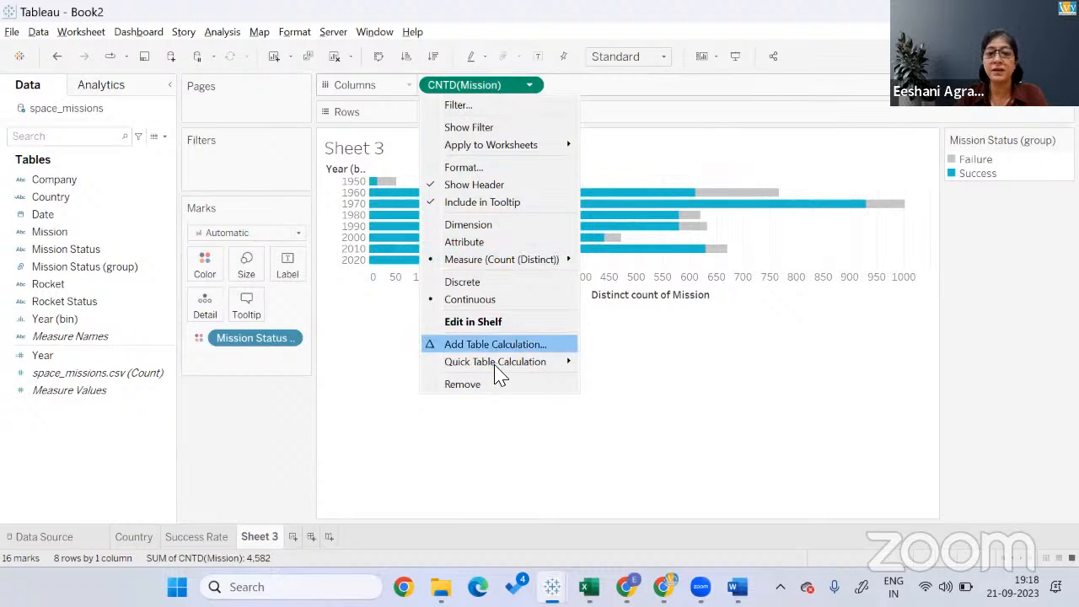
mouse_move(497, 364)
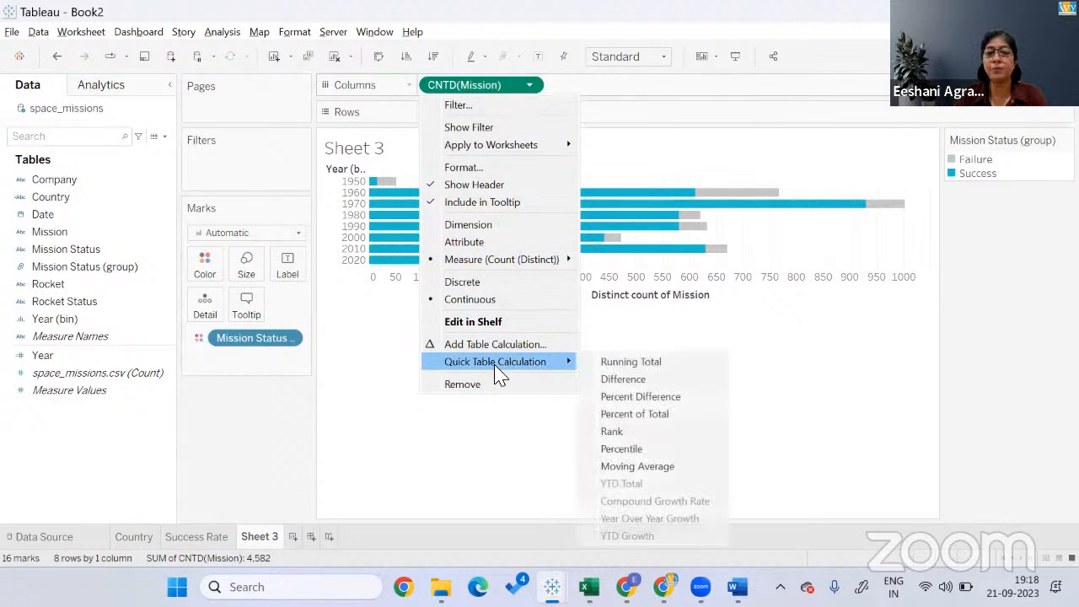
click(633, 413)
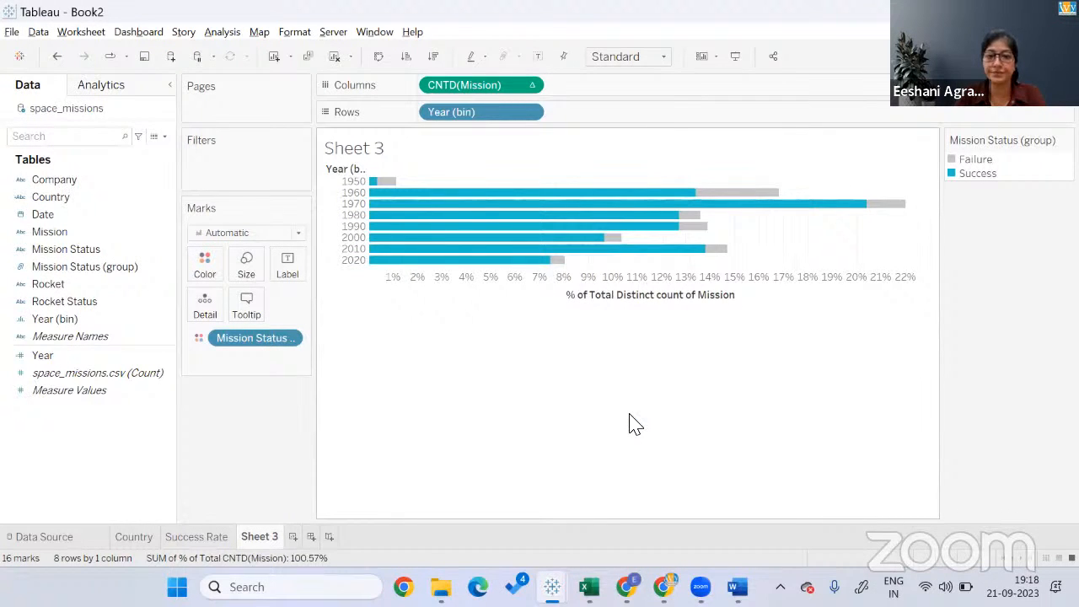
Set the percent-of-total table calculation to compute using Table (across) and close its settings.
click(531, 87)
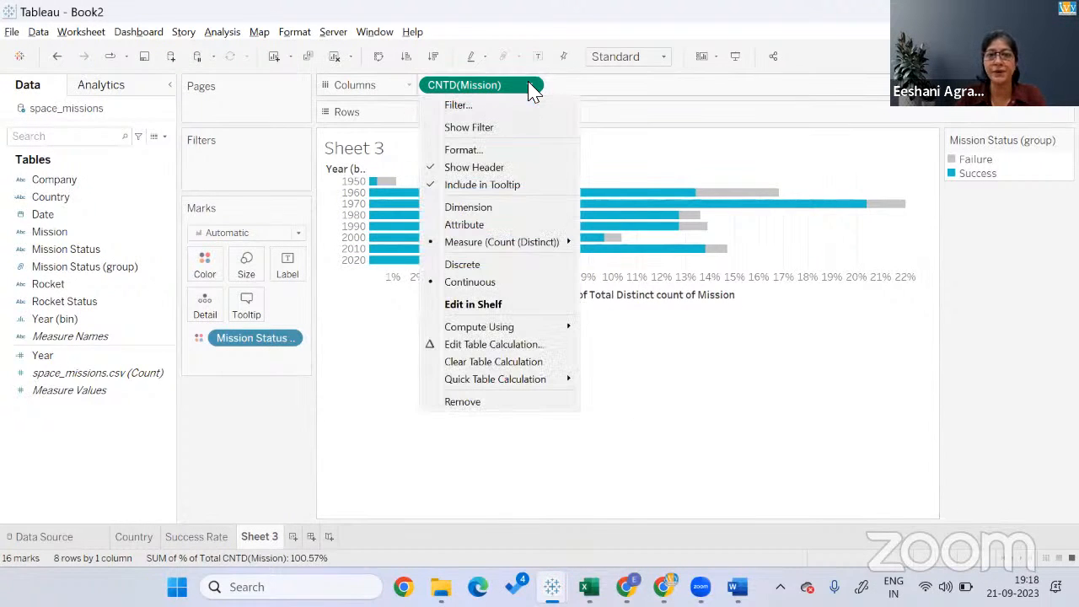
click(480, 347)
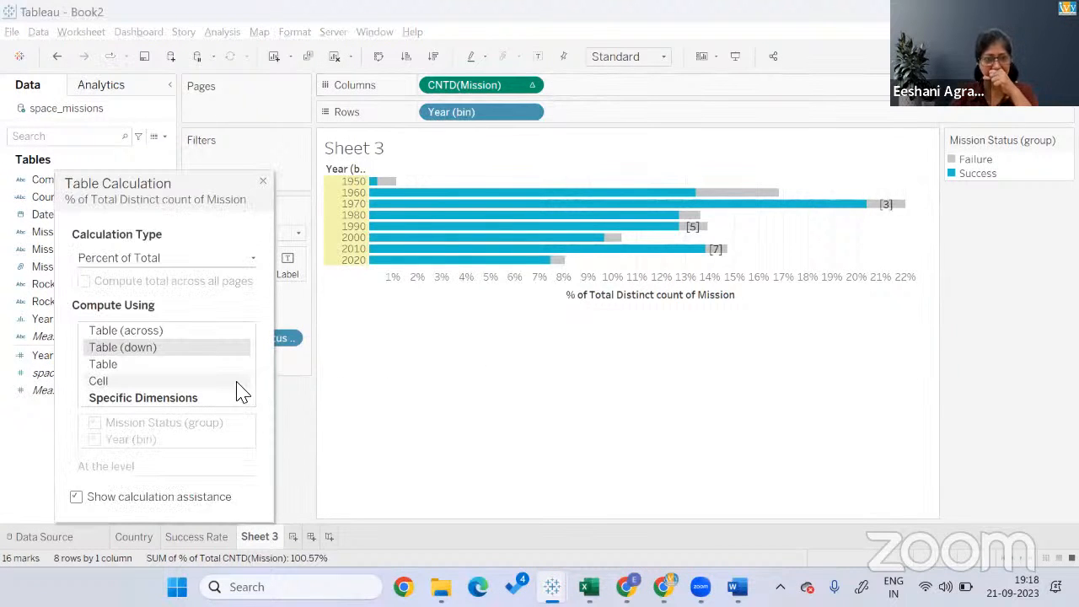
click(206, 331)
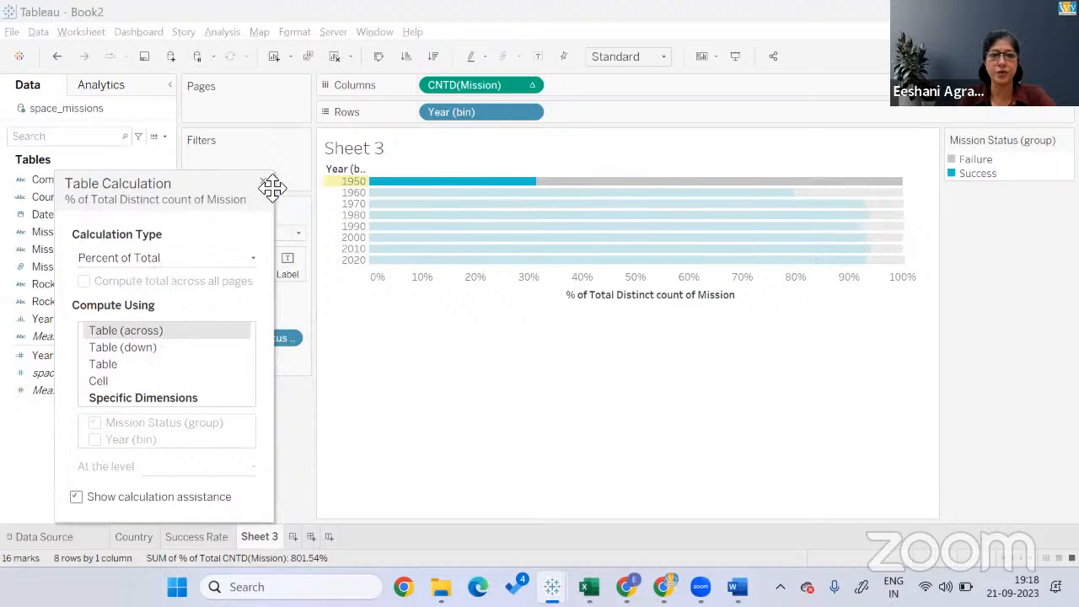
drag(272, 185, 266, 187)
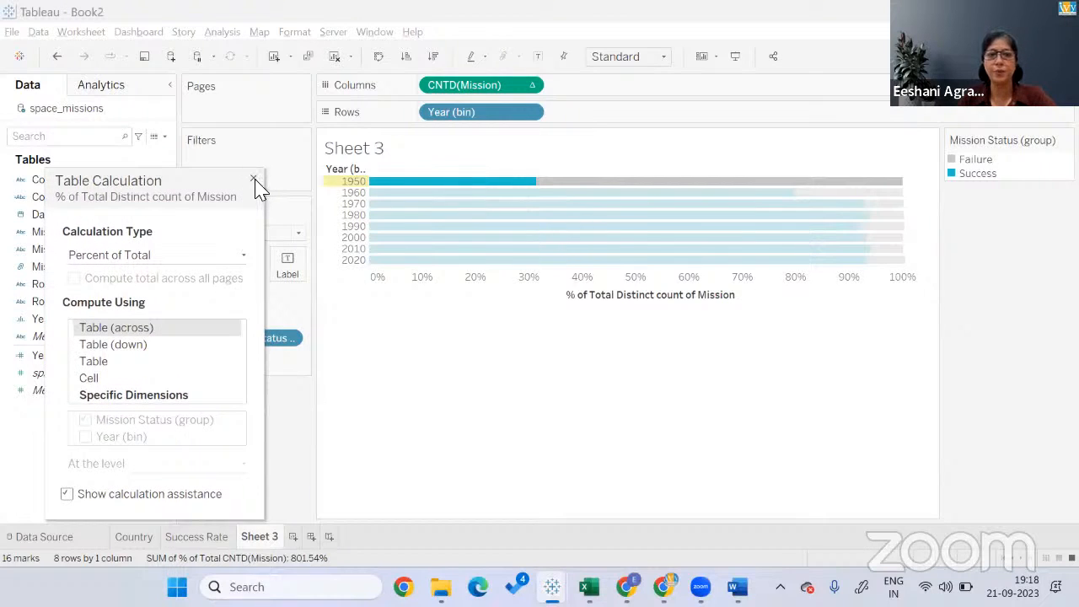
click(261, 185)
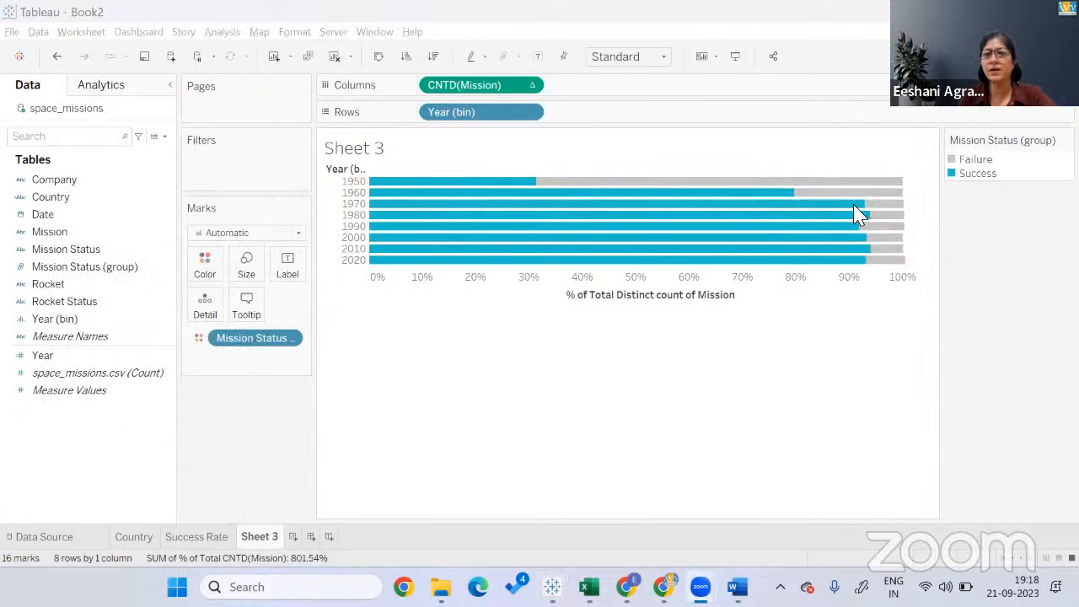
Turn on mark labels and use the percent of total distinct count of Mission as the bars' label.
click(539, 58)
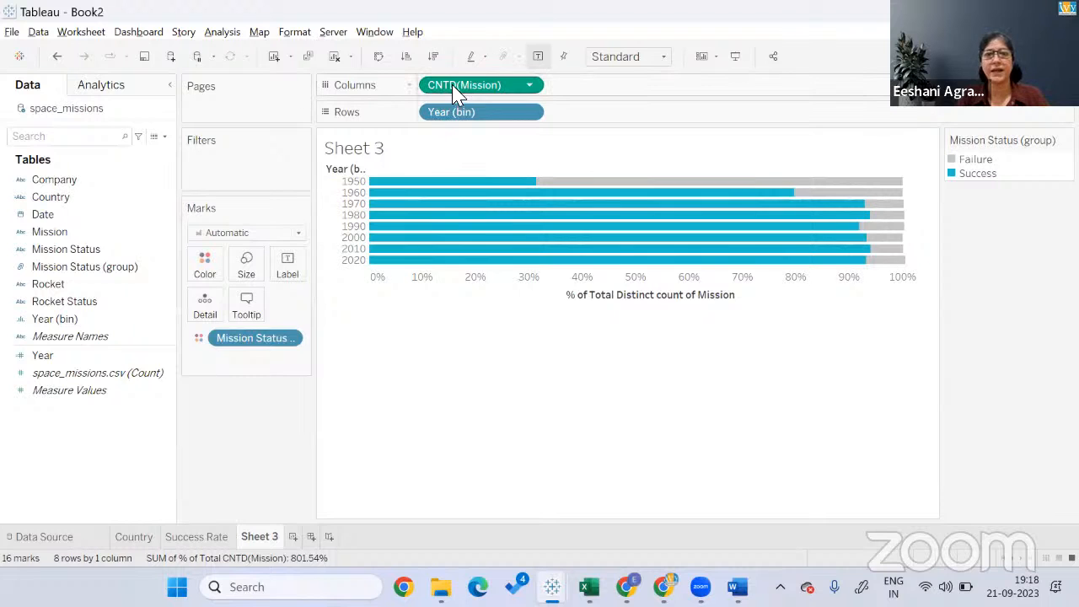
mouse_move(445, 90)
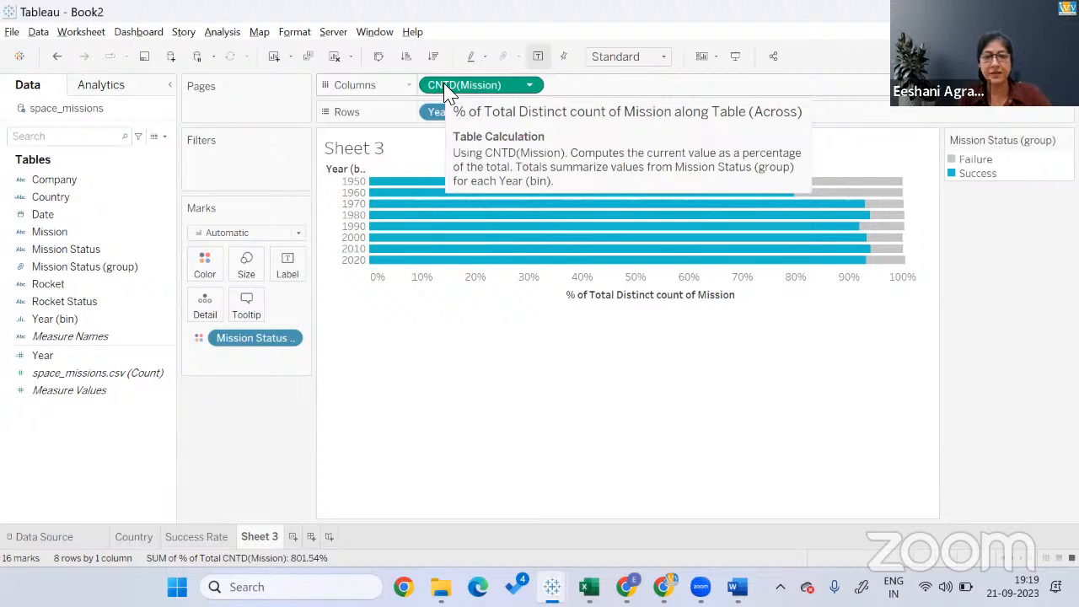
drag(447, 91, 285, 267)
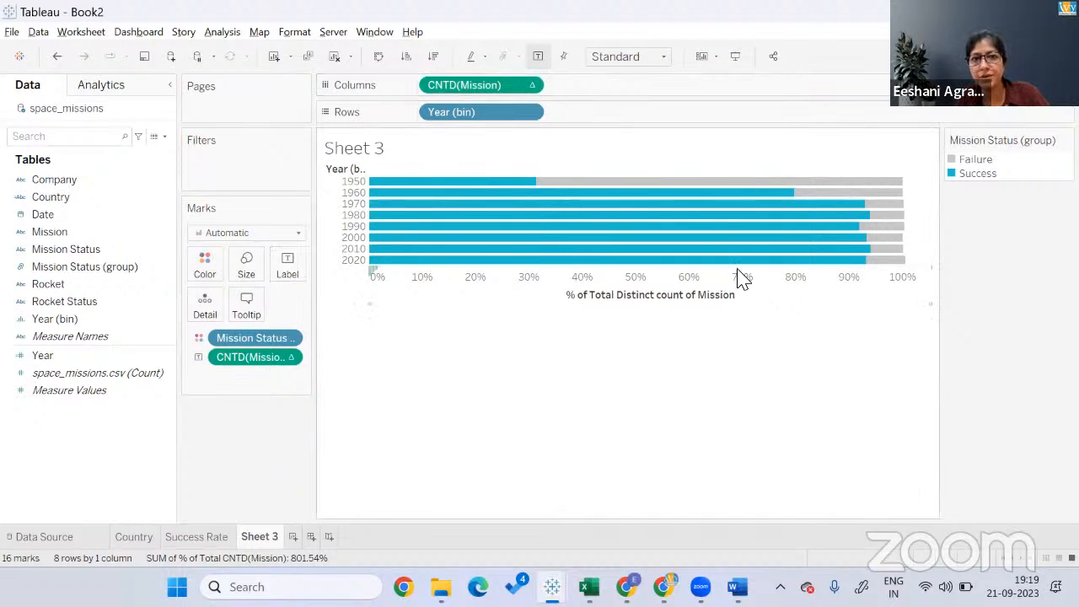
Check the label text for the percent of total field and accept it as it is.
click(291, 261)
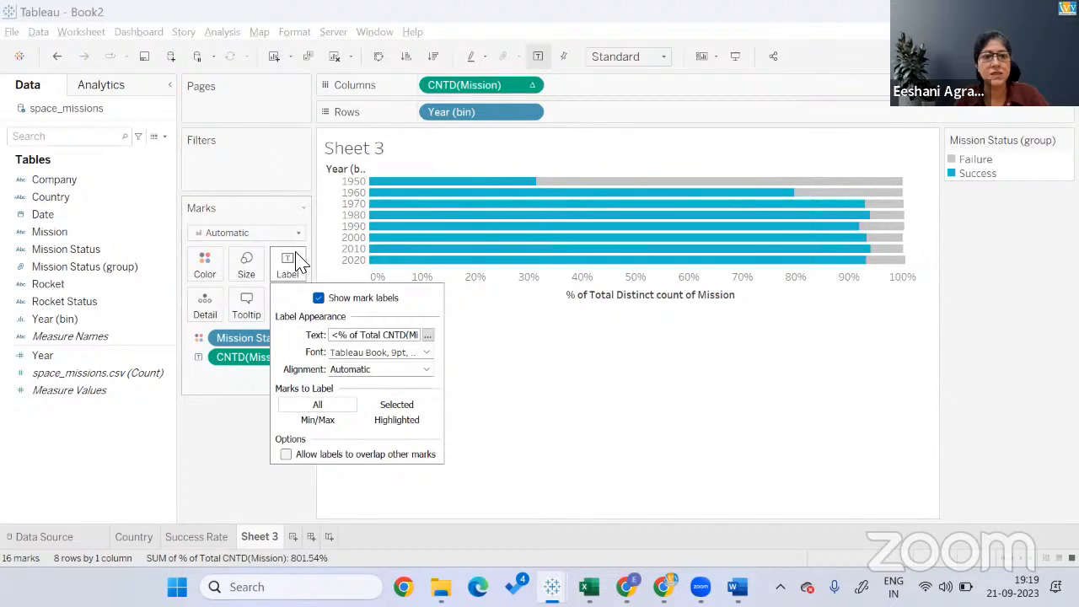
click(428, 335)
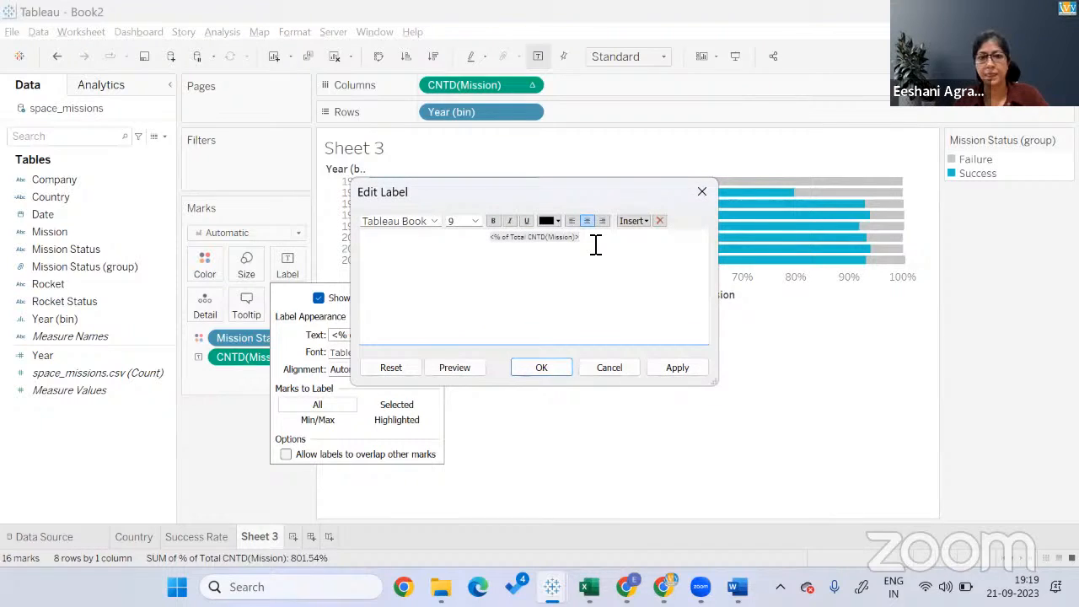
click(677, 371)
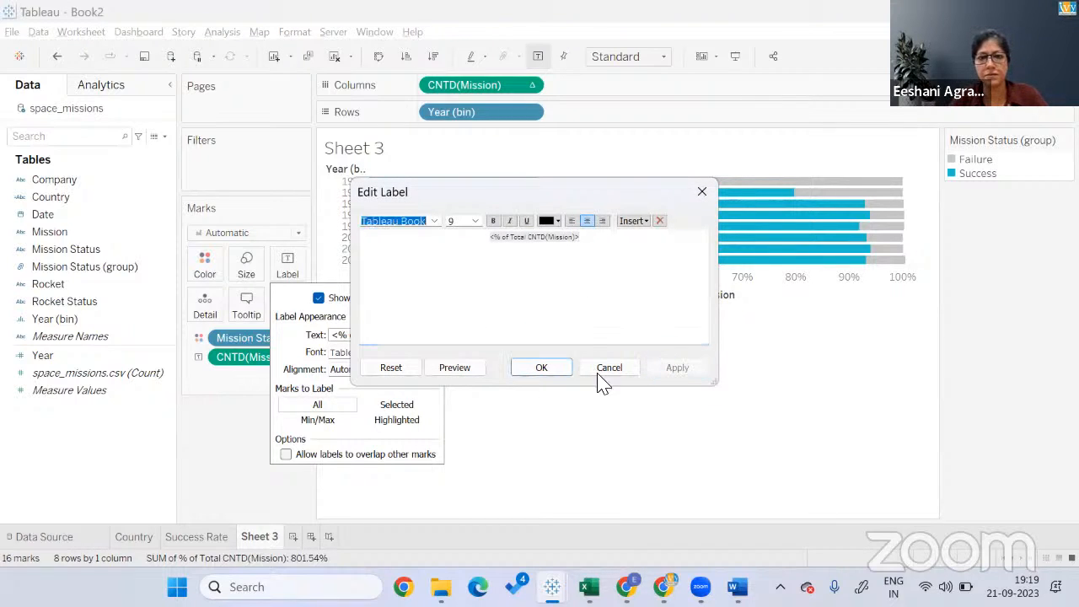
click(548, 372)
click(571, 419)
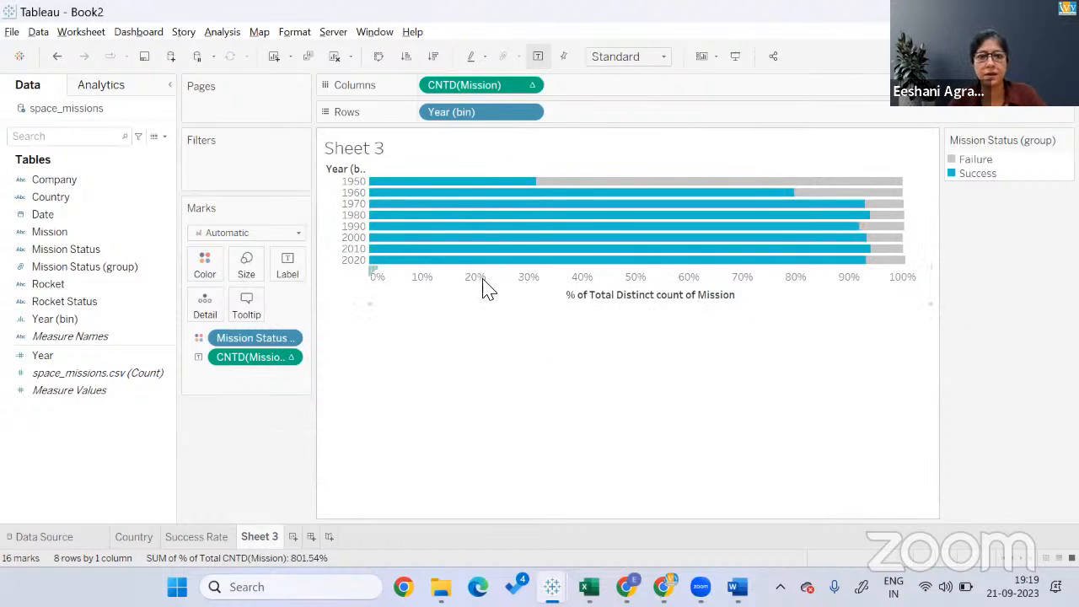
Hide the header of the % of Total Distinct count of Mission axis.
right_click(552, 288)
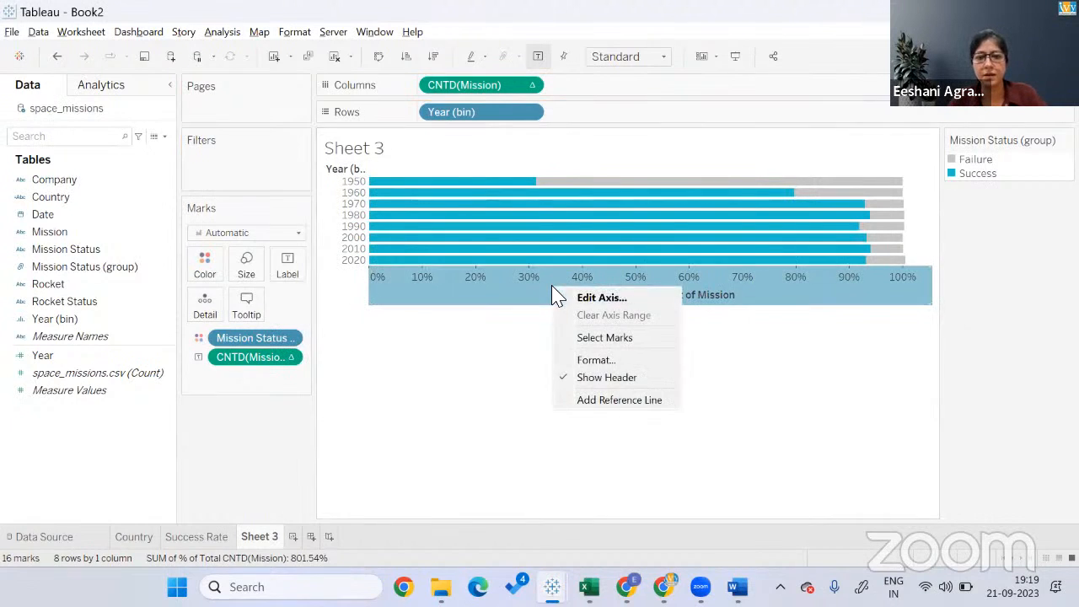
click(591, 377)
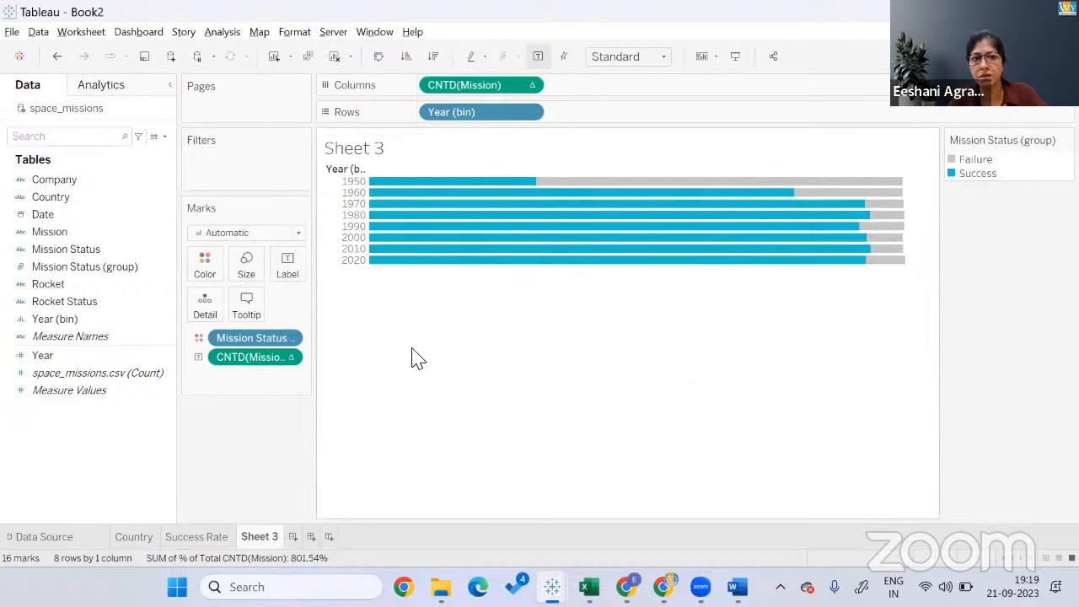
Allow the mark labels to overlap other marks and increase the row height of the decade bars.
click(288, 272)
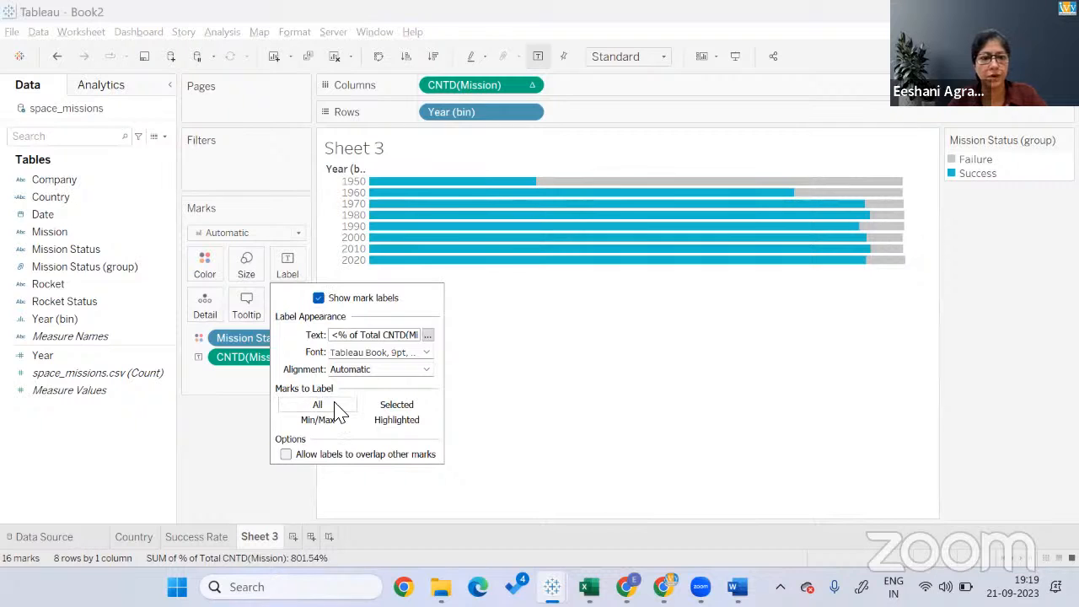
click(286, 455)
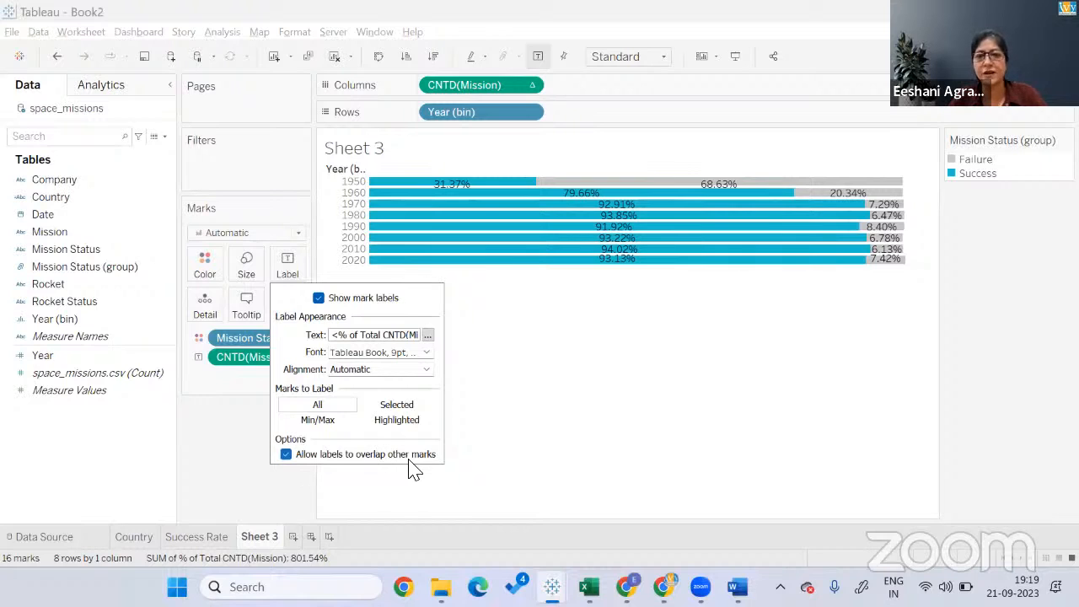
click(638, 377)
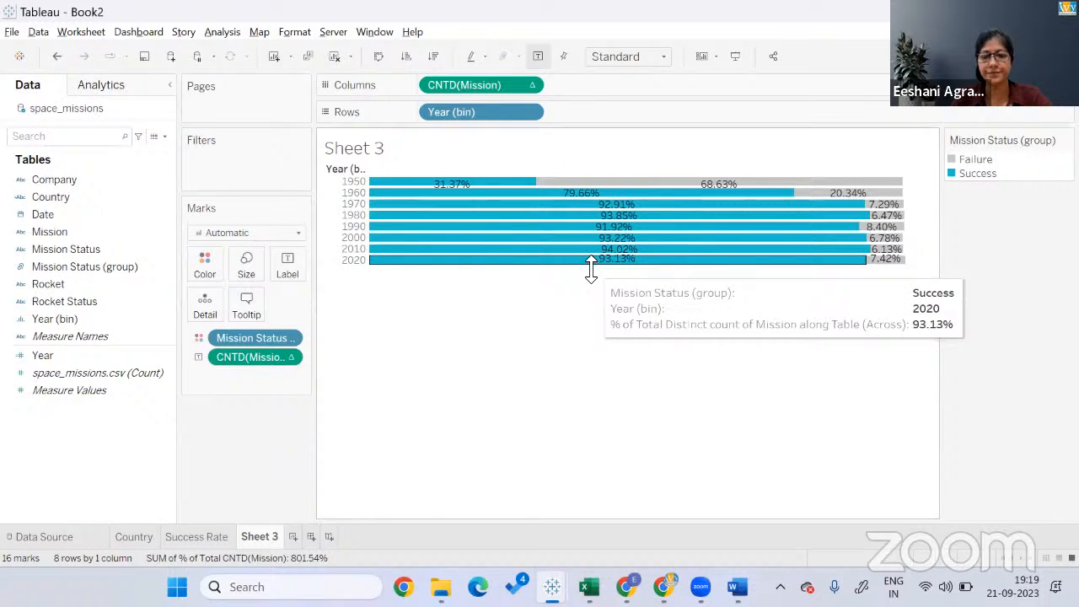
drag(593, 305, 595, 318)
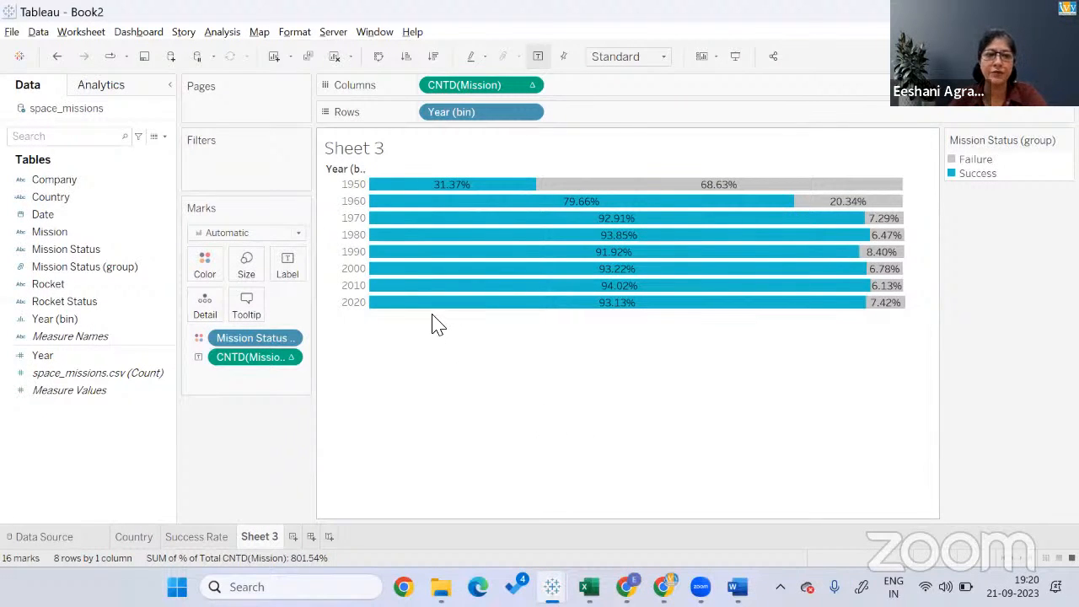
Rename Sheet 3 as Sucess Vs Failure.
double_click(258, 536)
text(Suce)
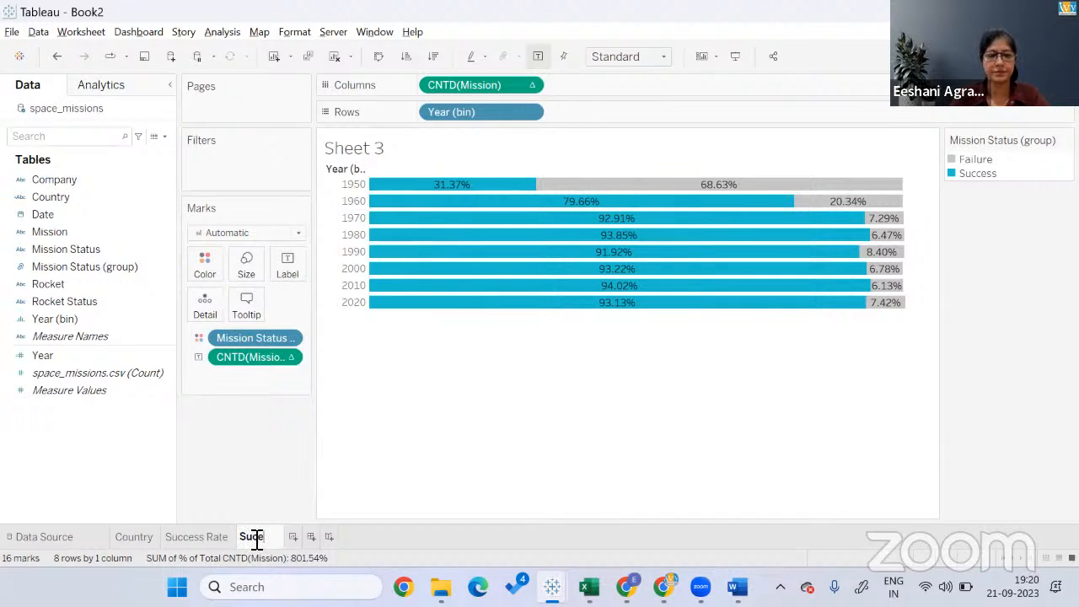
text(ss Vs Fai)
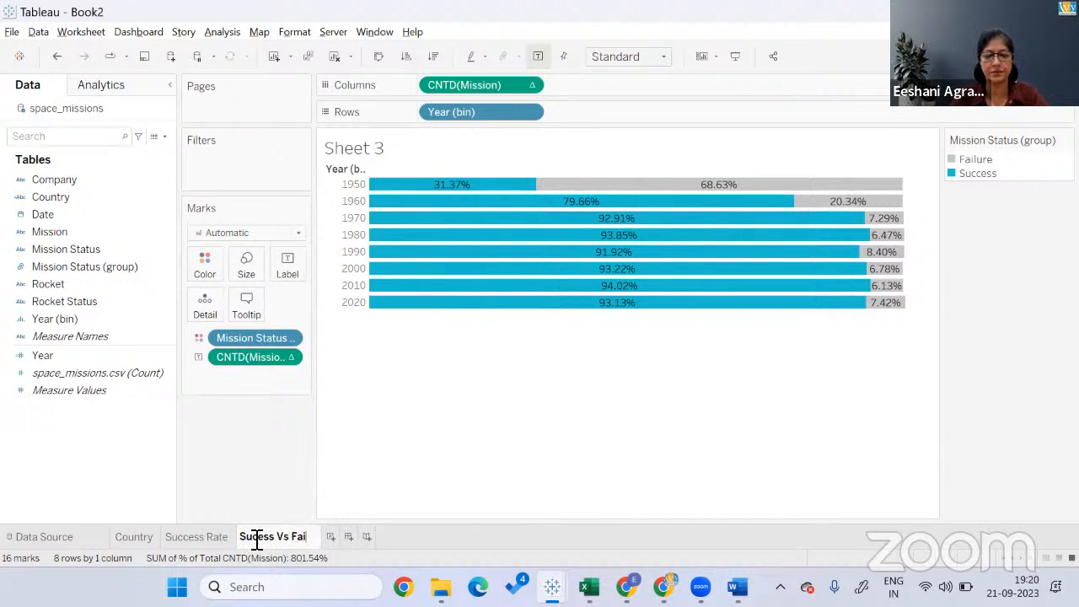
text(lure)
key(Return)
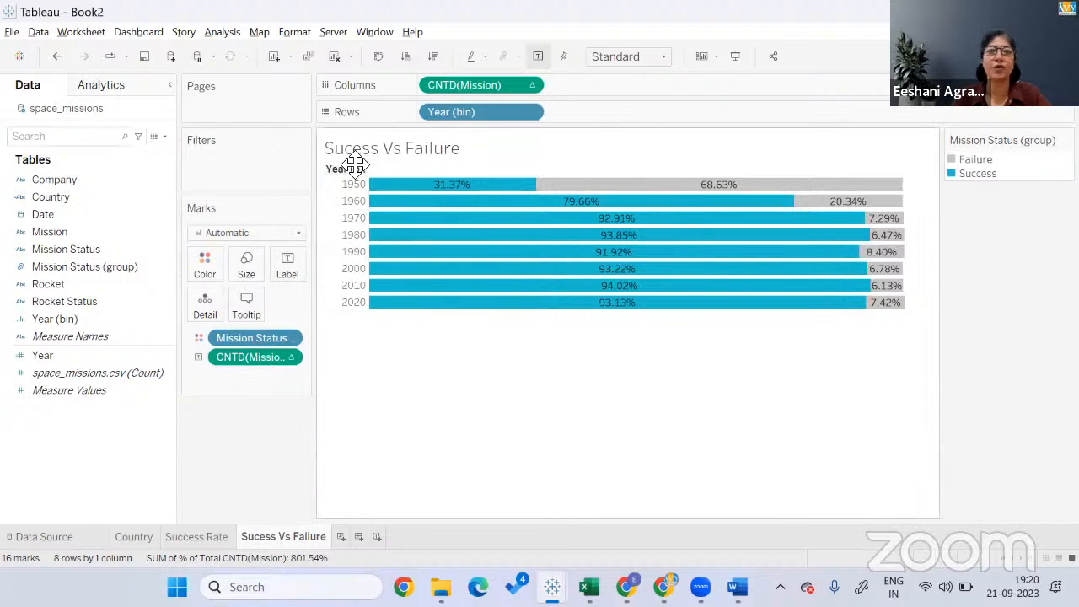
Look at the Active vs Retired Rockets in Each Decade chart in the Space Mission dashboard workbook, and return to Book2.
click(366, 124)
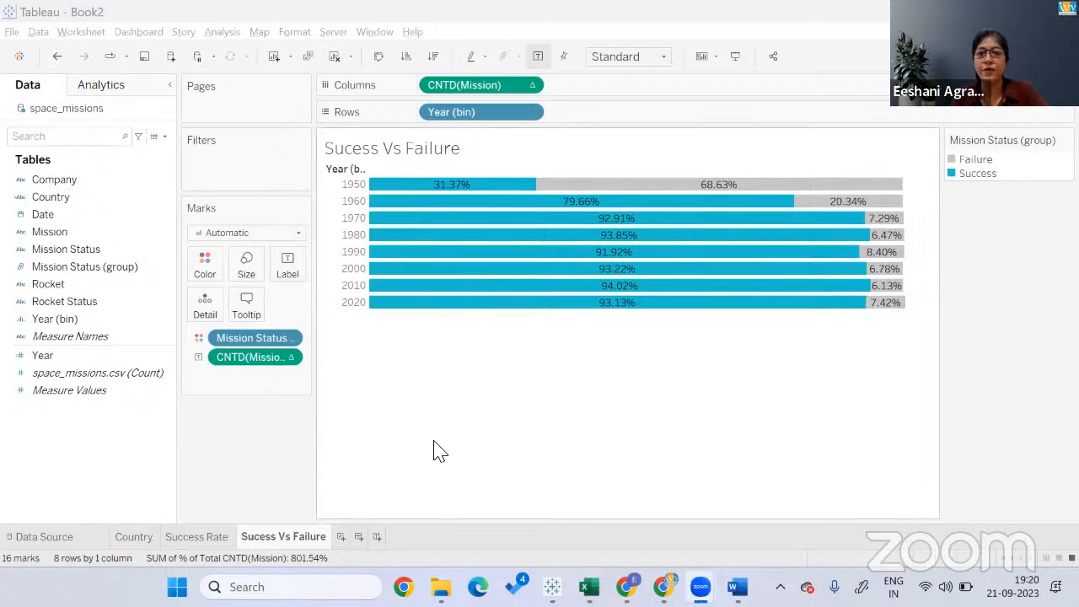
key(alt+Tab)
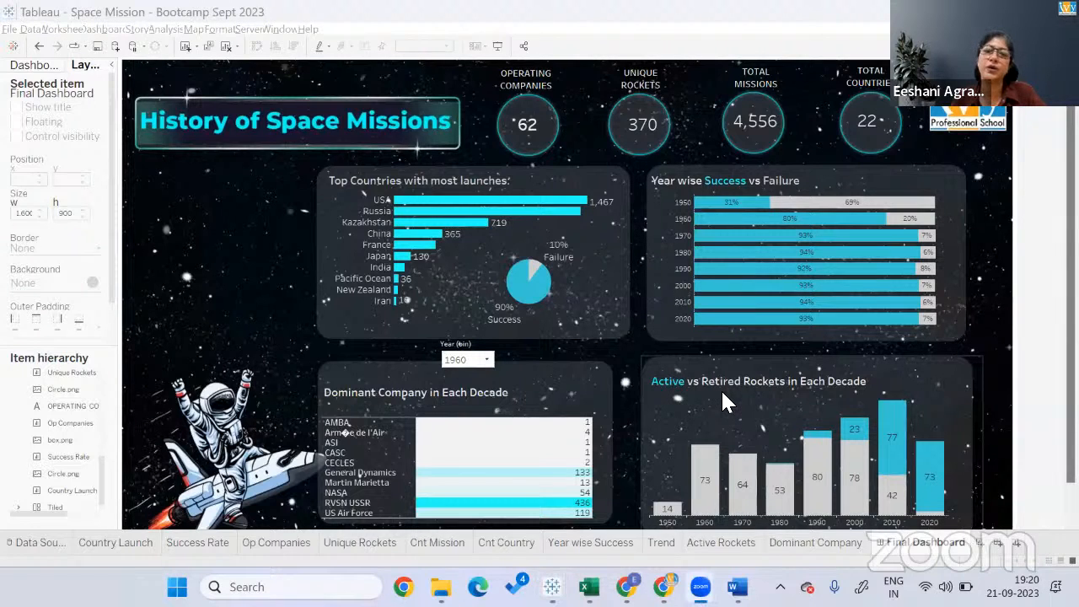
key(alt+Tab)
key(alt+Tab)
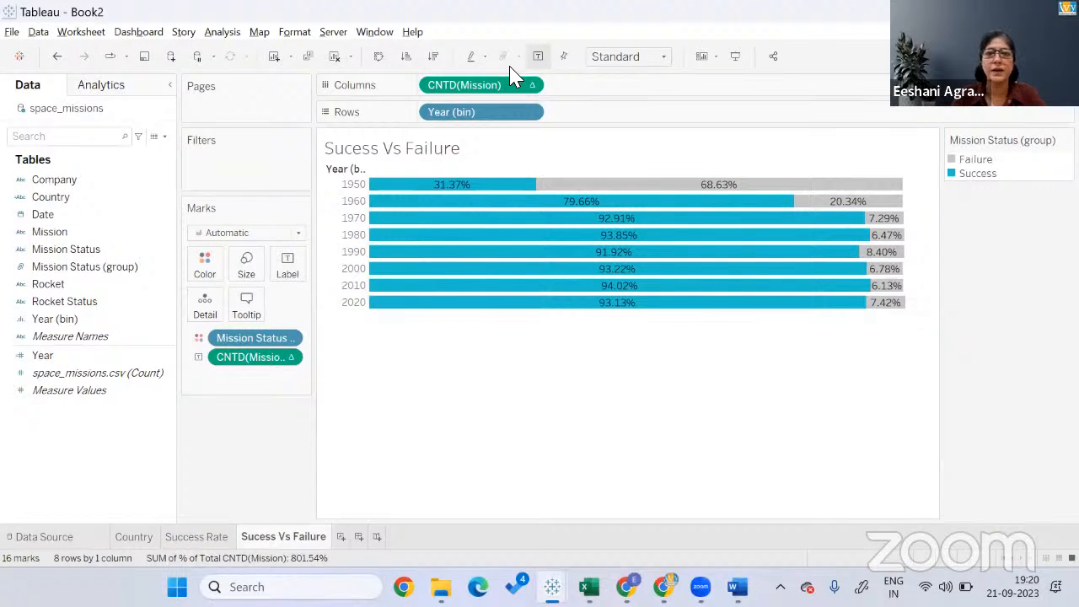
Add a new worksheet and name it Active vs Retired.
click(341, 537)
double_click(345, 537)
text(Active)
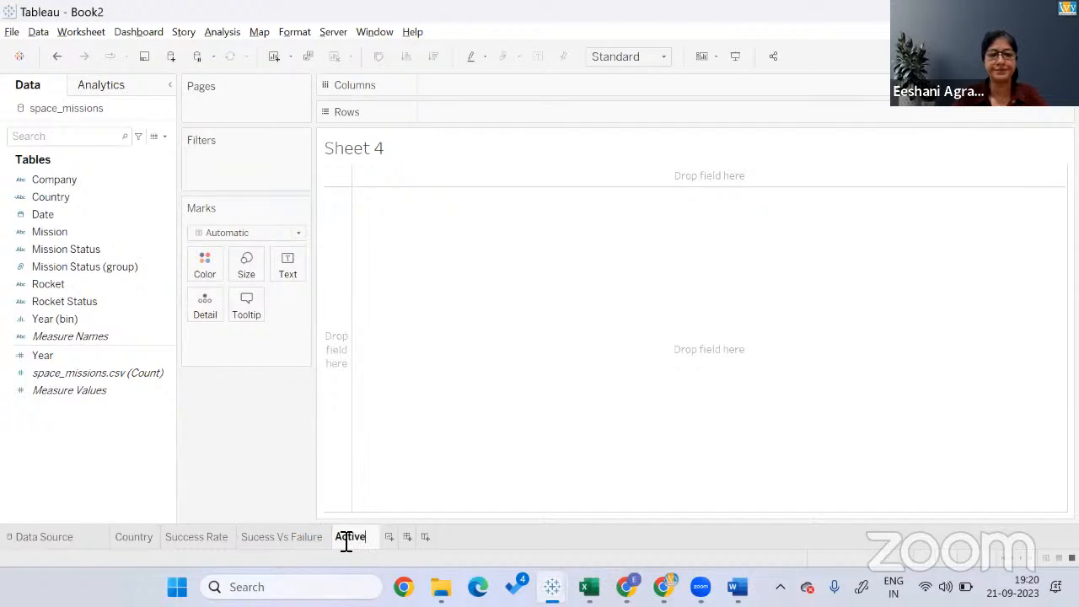
text( vs Retired)
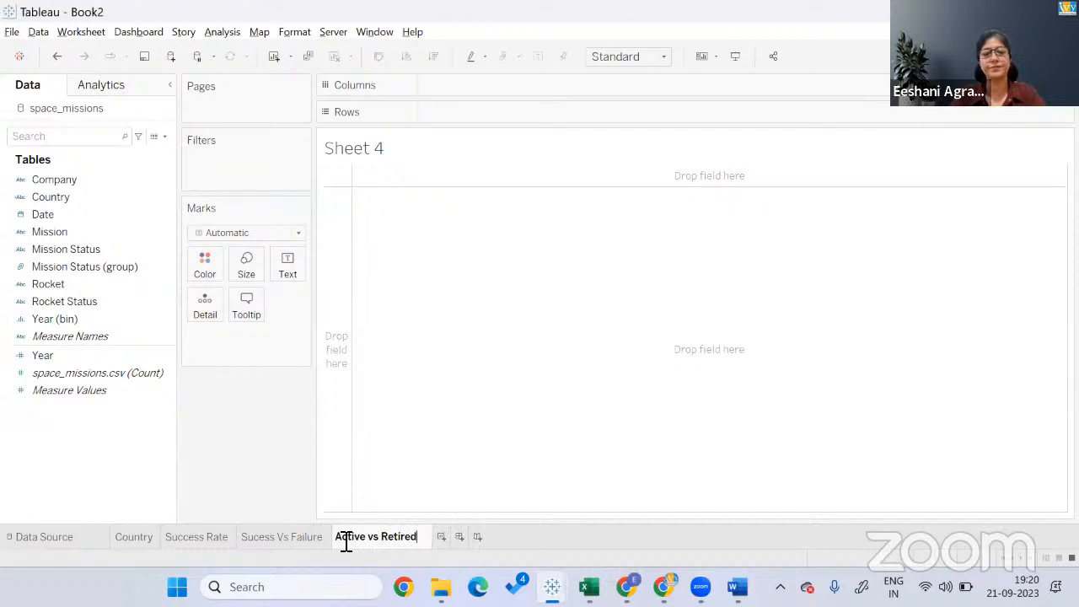
key(Return)
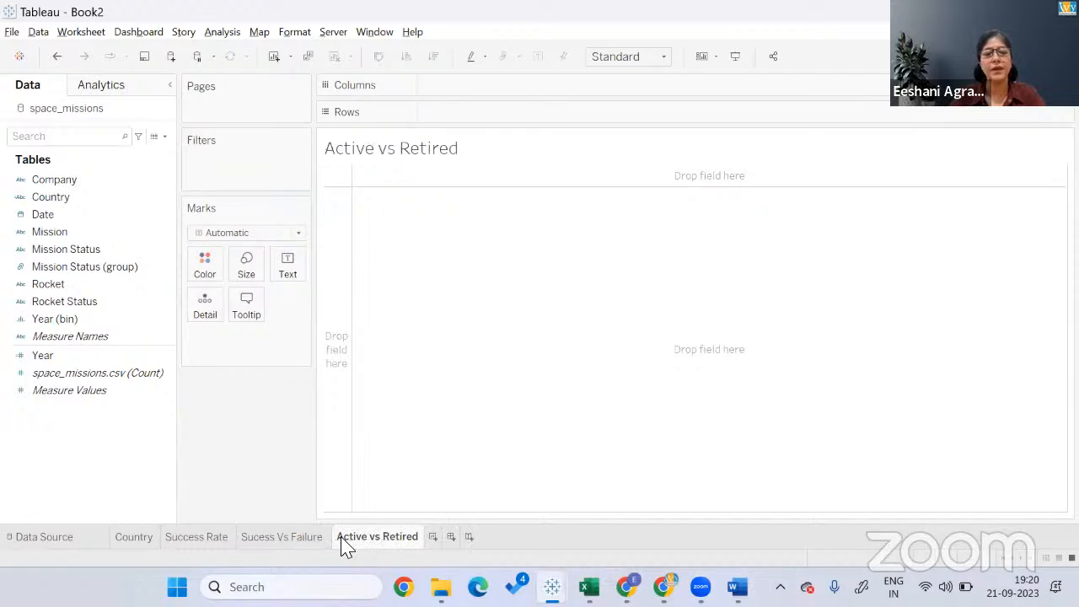
Chart the distinct count of Rocket as columns against Year (bin) as rows.
click(161, 197)
double_click(53, 321)
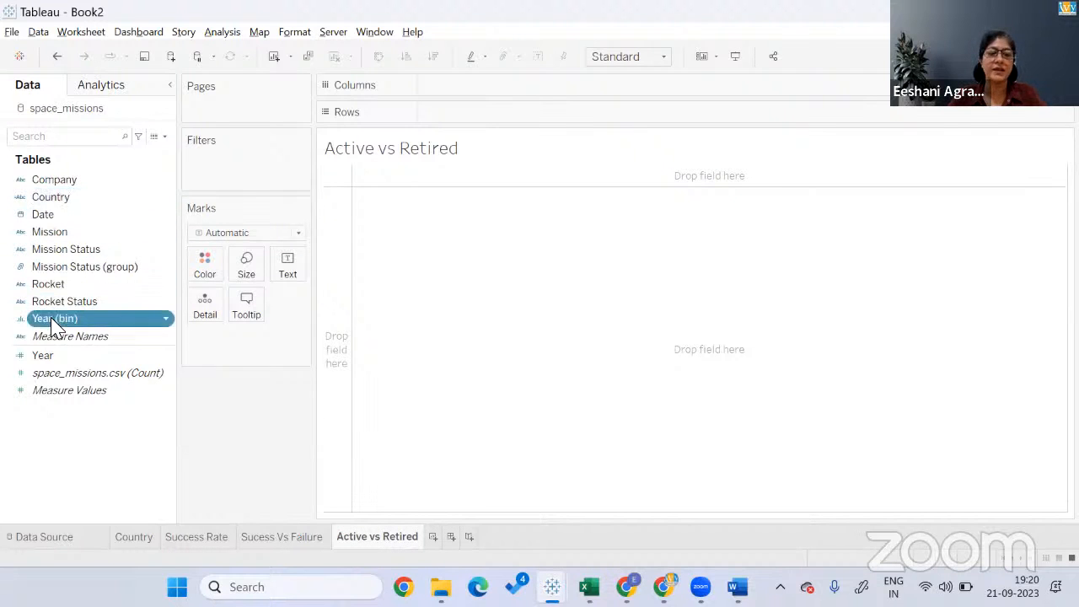
click(57, 287)
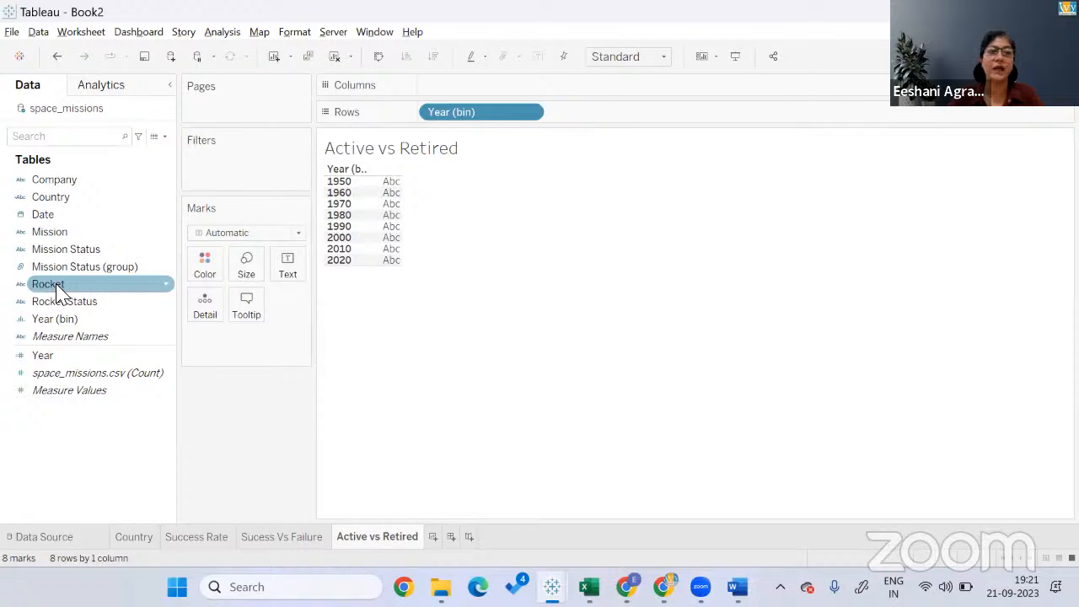
double_click(59, 286)
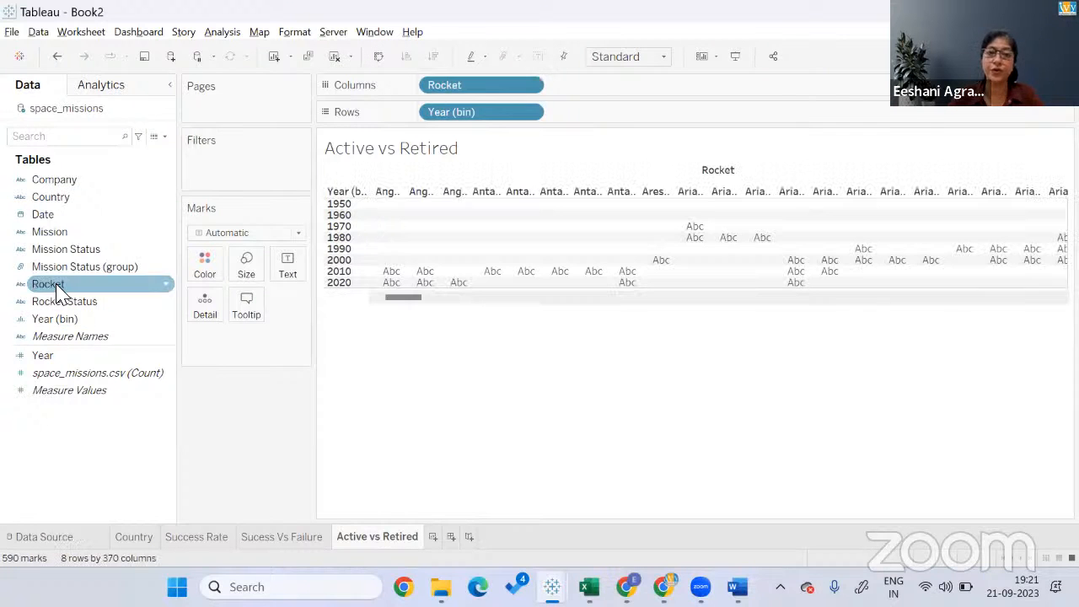
click(530, 85)
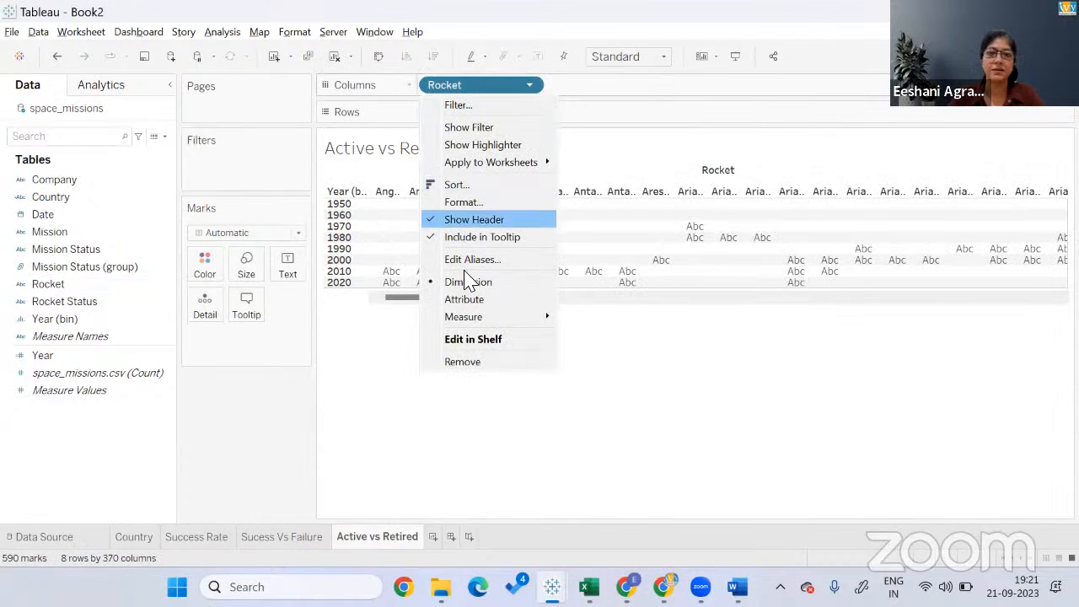
mouse_move(469, 322)
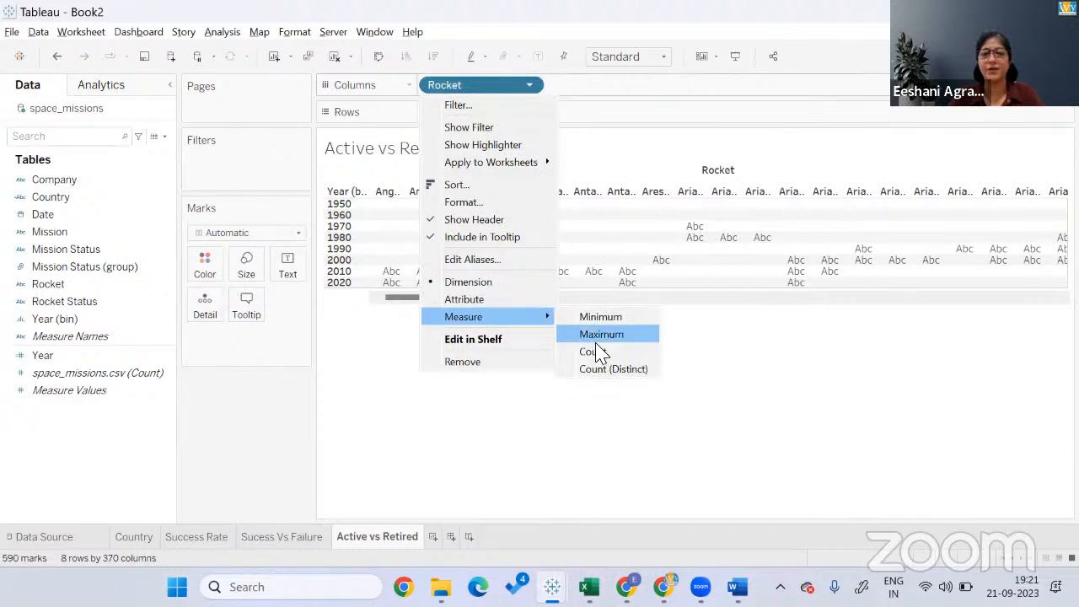
click(610, 370)
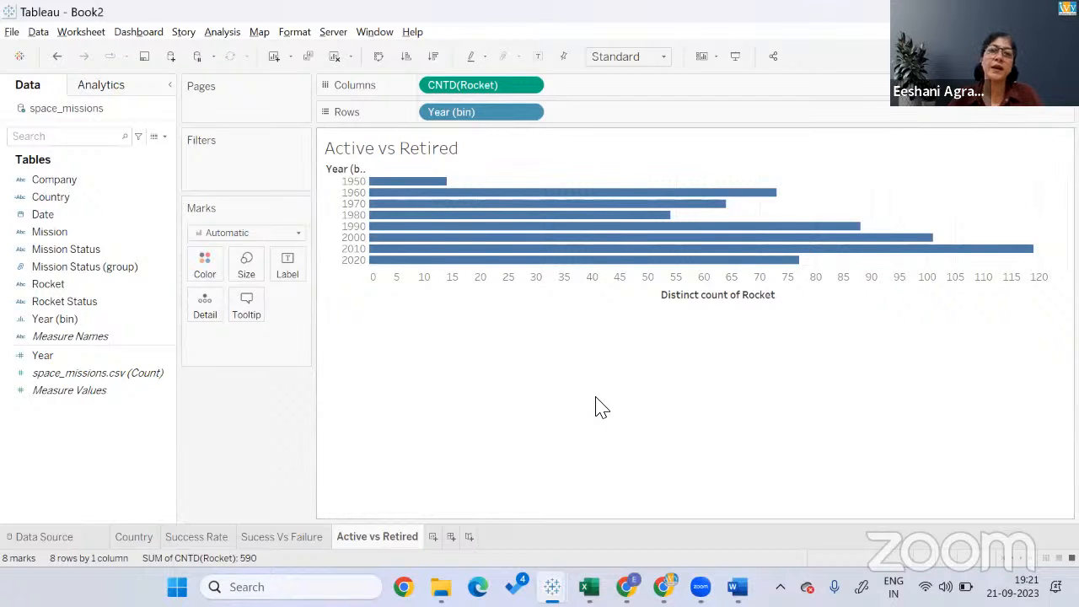
Swap the rows and columns to get vertical bars and colour them by Rocket Status.
click(887, 115)
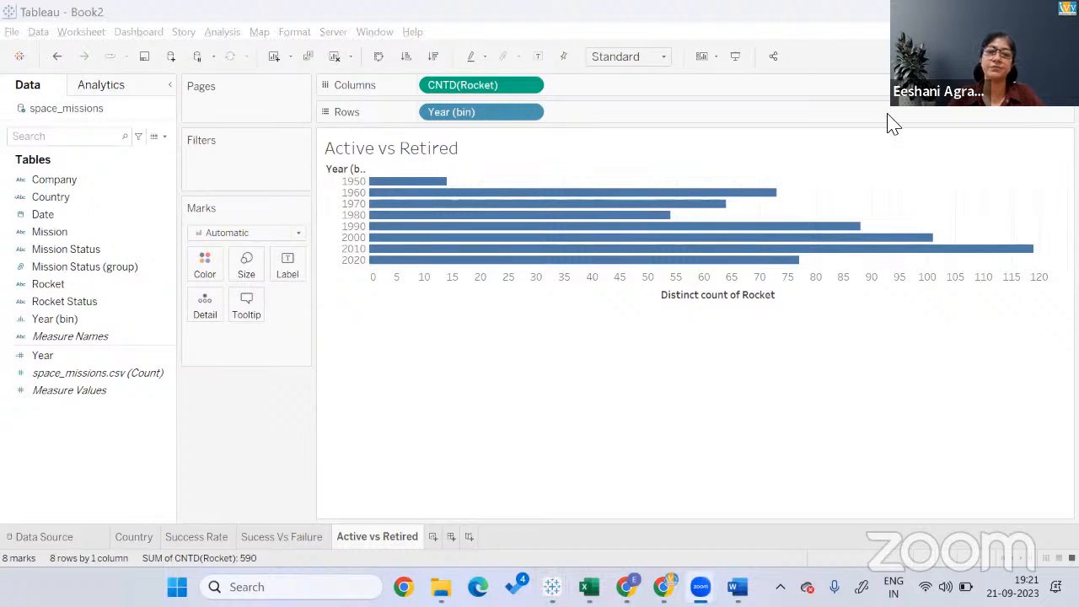
click(380, 60)
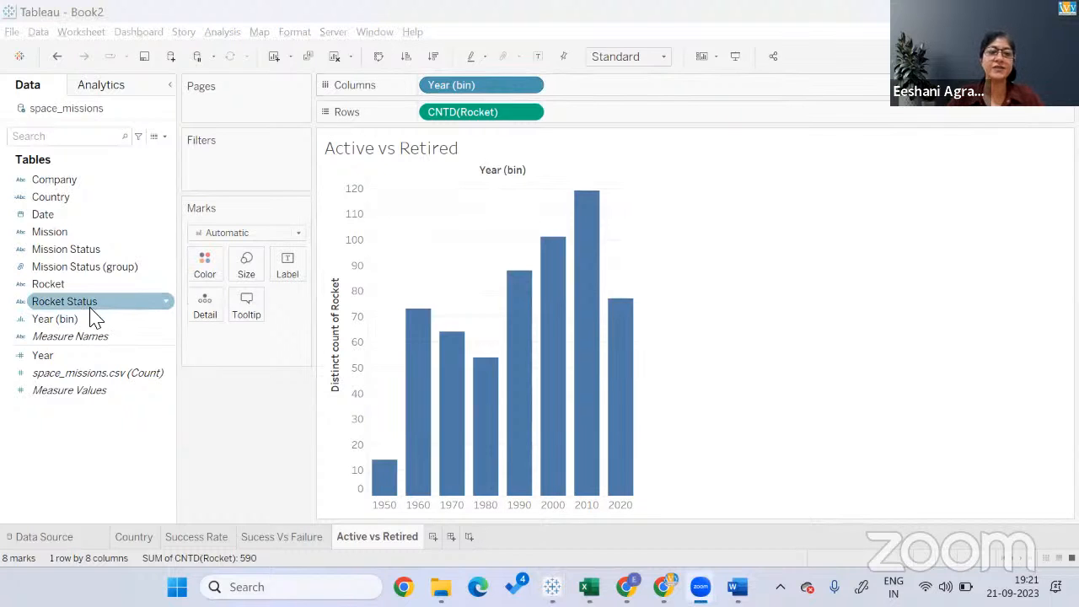
drag(91, 308, 207, 269)
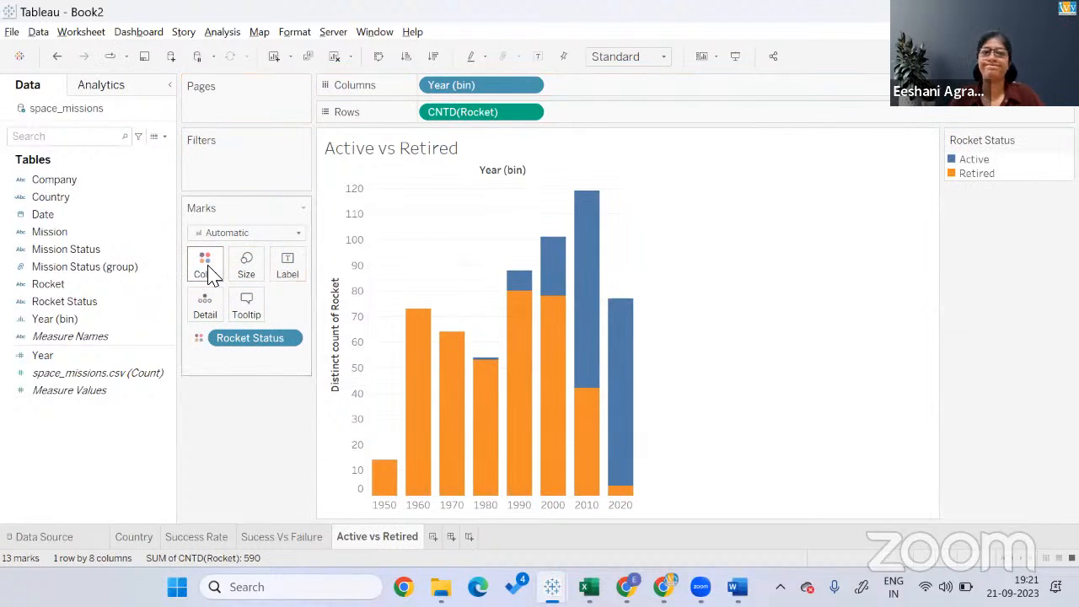
Recolour the Rocket Status values from the Tableau Classic 20 palette, with Active in turquoise and Retired in light gray.
click(206, 268)
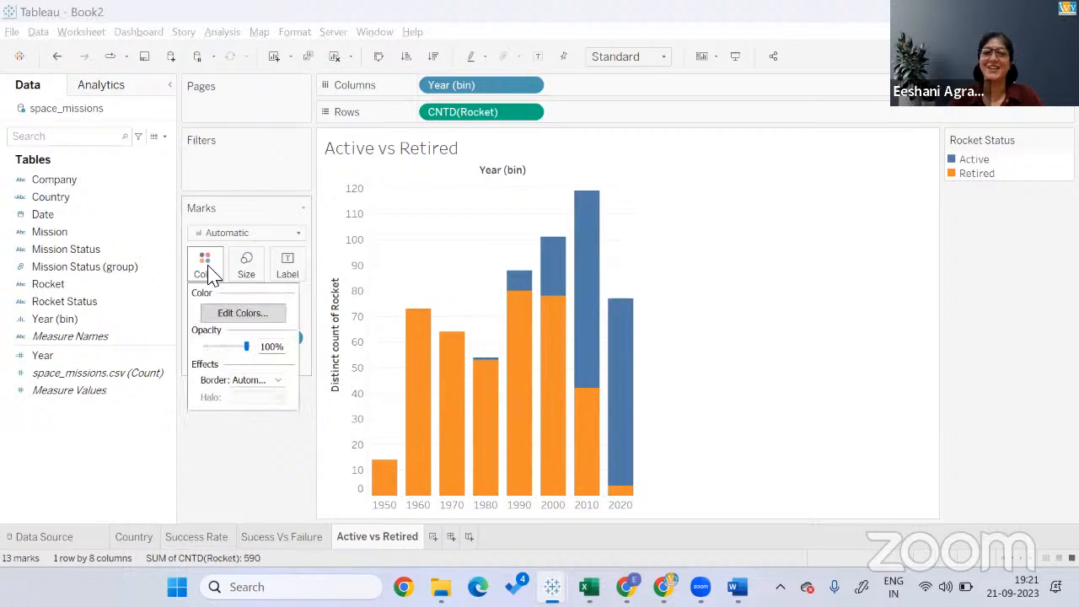
click(237, 313)
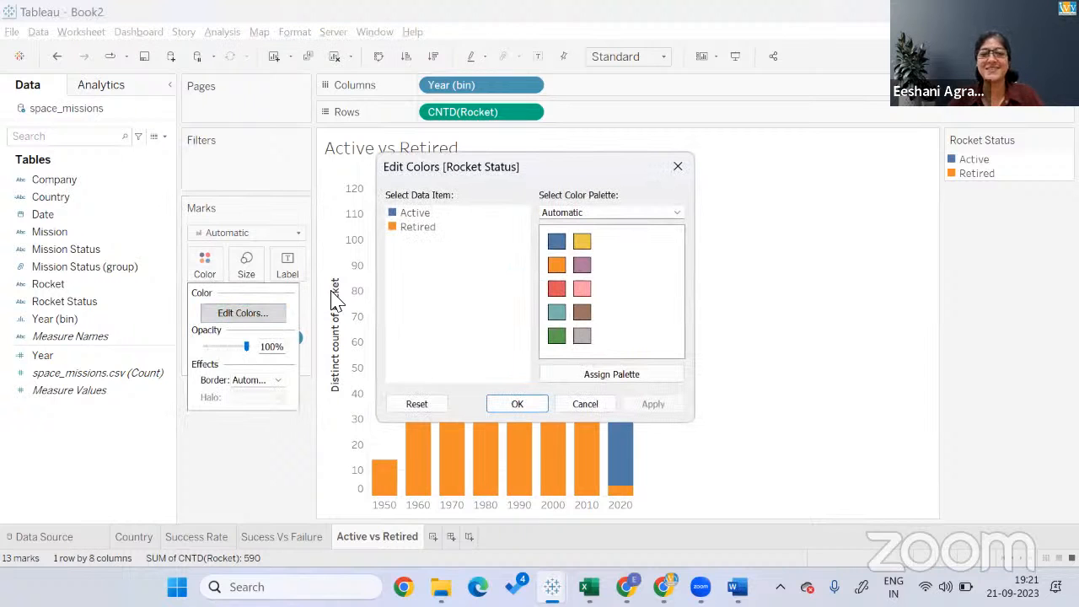
click(645, 214)
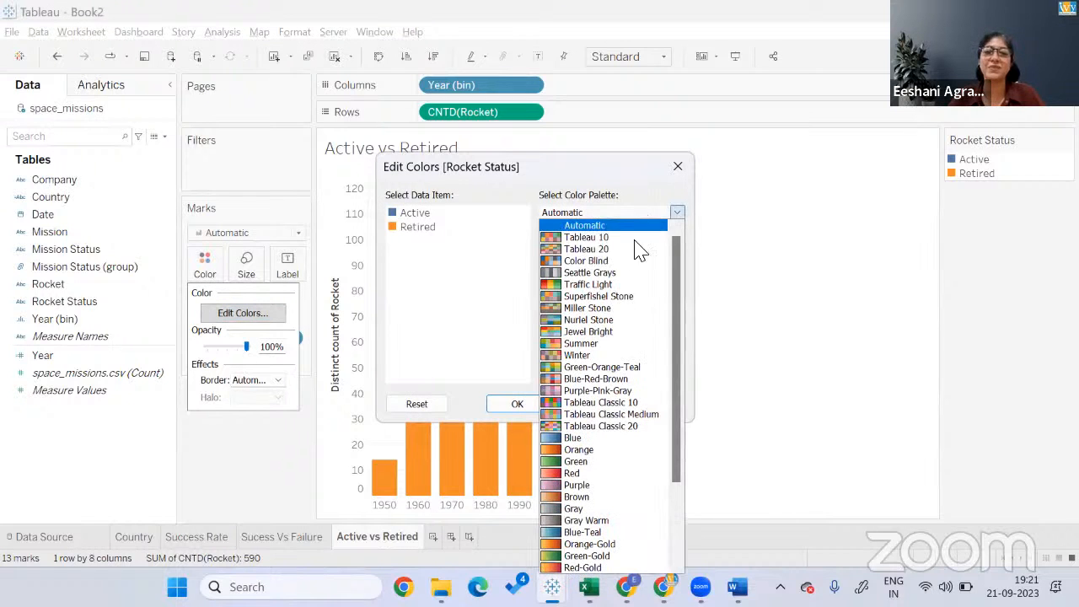
click(634, 427)
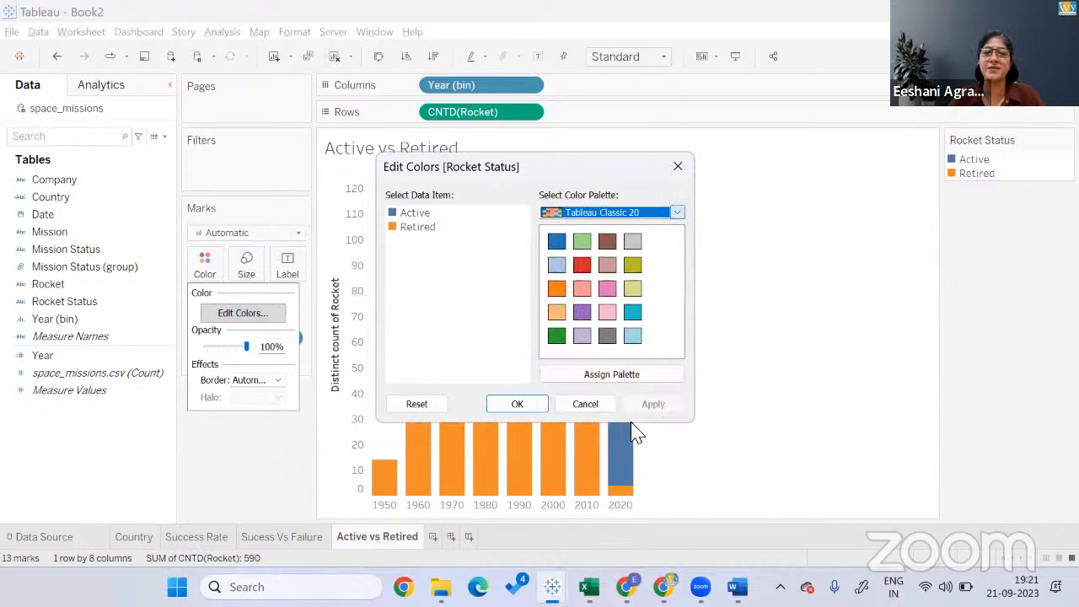
click(414, 214)
click(632, 319)
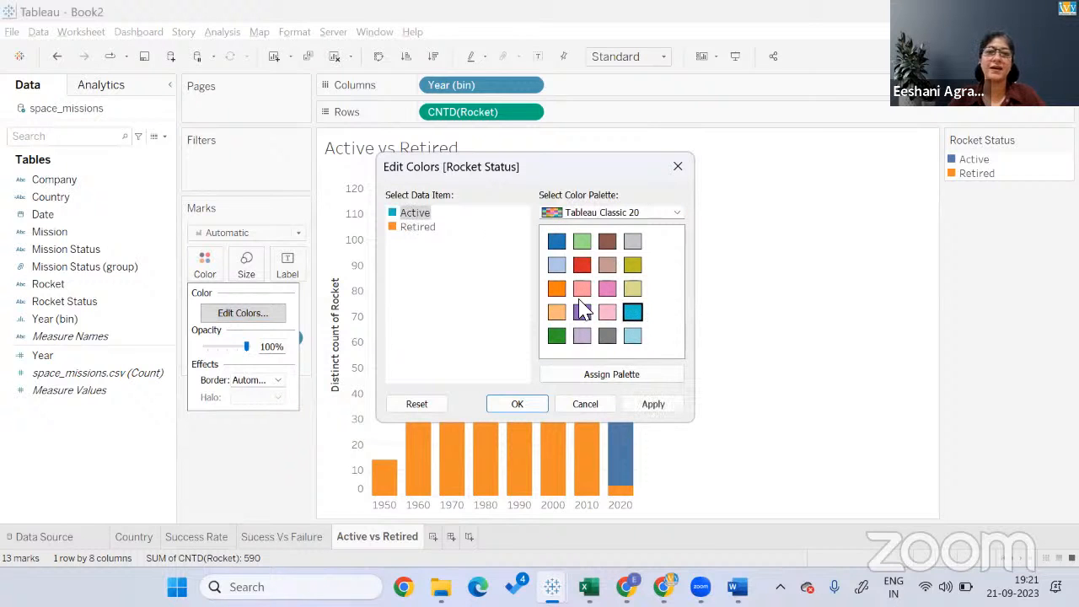
click(418, 227)
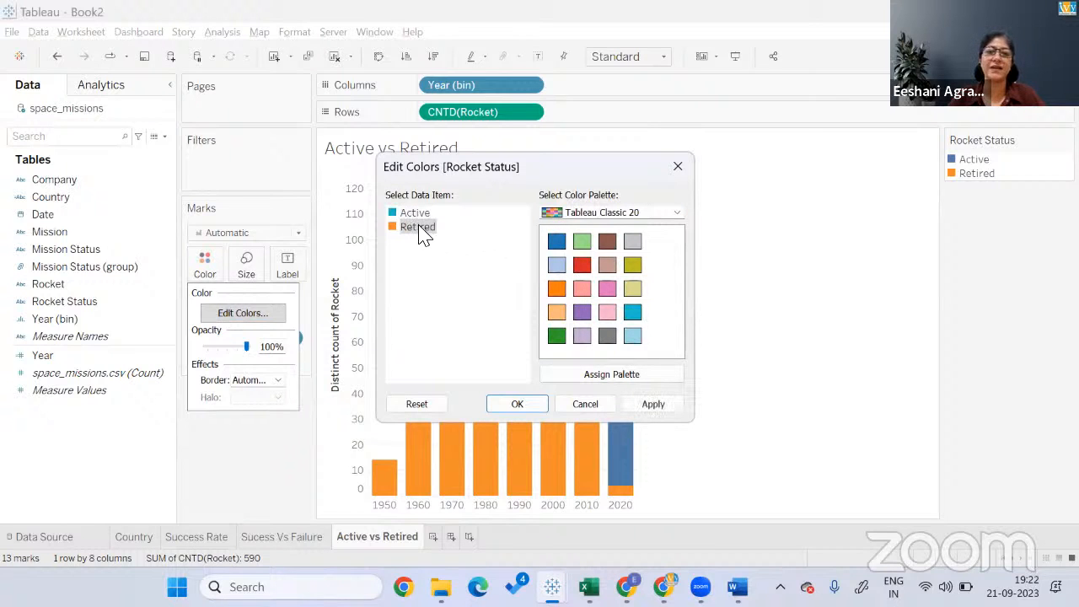
click(632, 242)
click(662, 408)
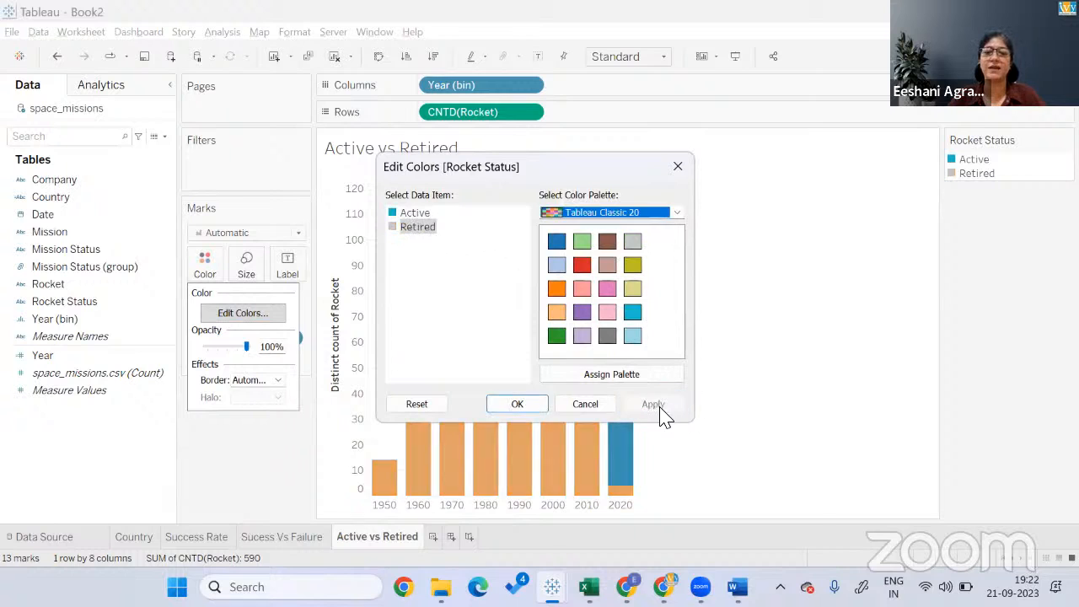
click(516, 405)
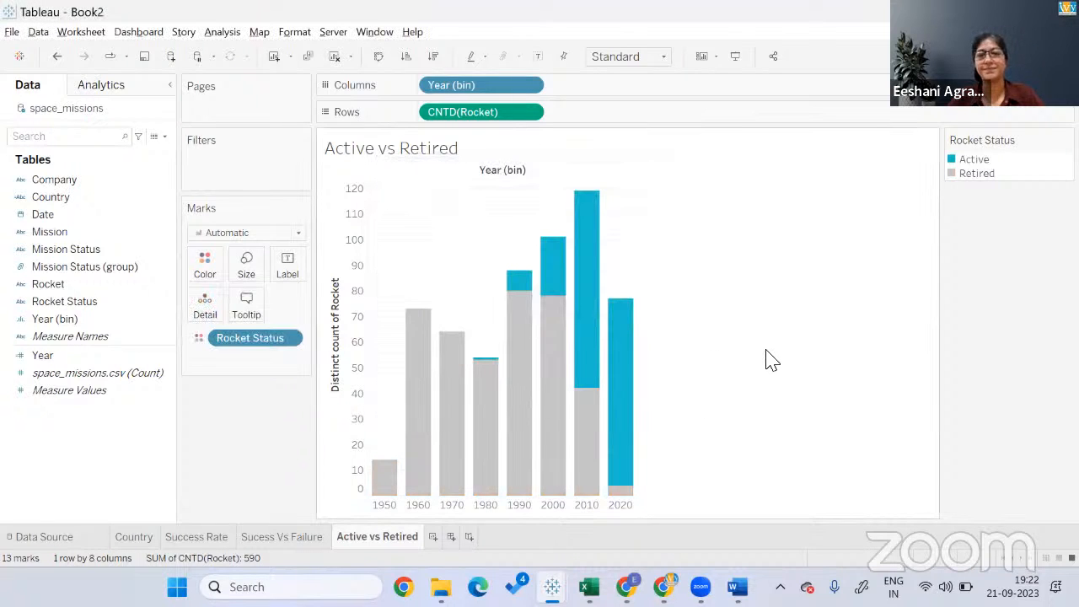
Show mark labels with the rocket counts on the stacked bars.
click(291, 263)
click(606, 258)
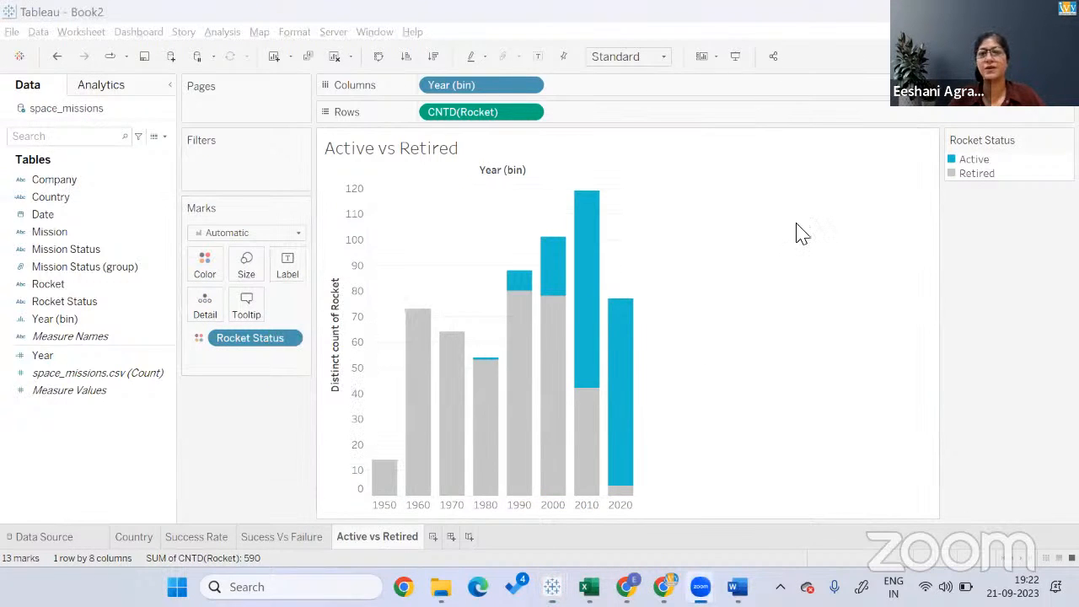
click(538, 56)
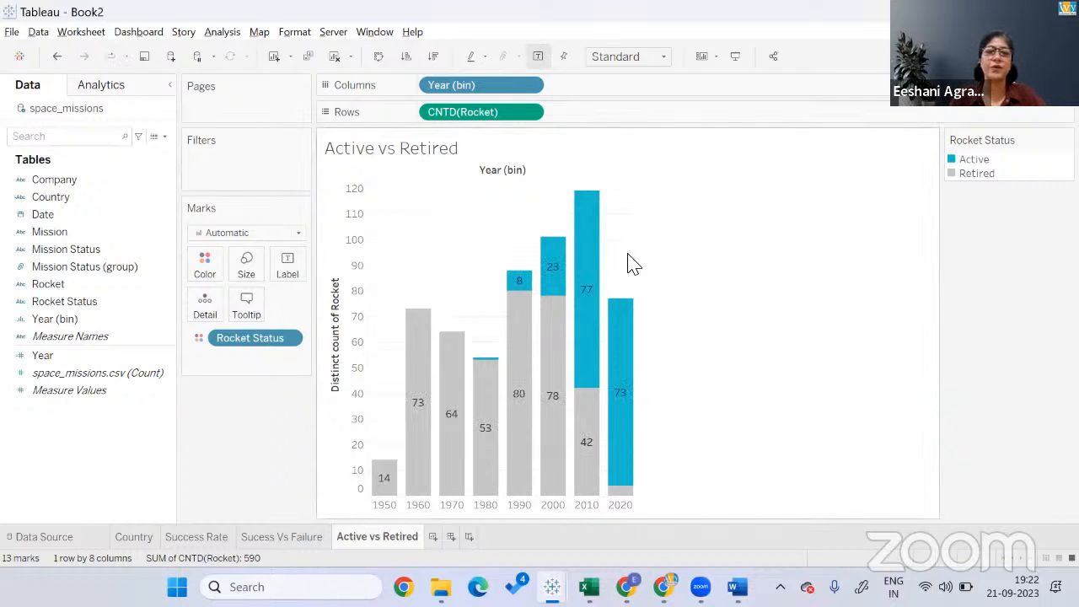
Hide the header of the Distinct count of Rocket axis and the Year (bin) field label above the columns.
click(353, 258)
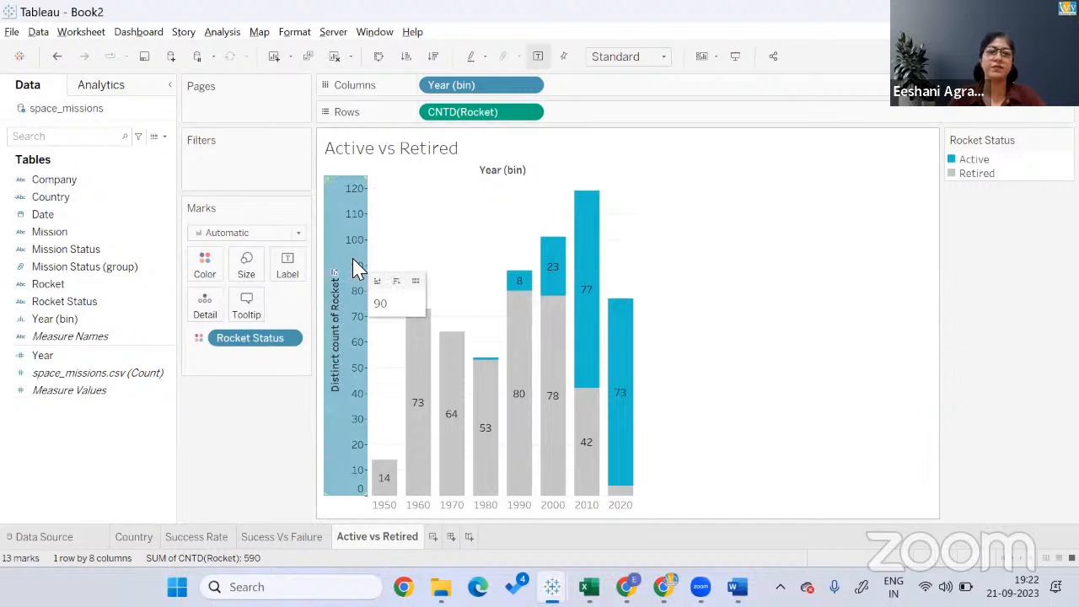
right_click(354, 316)
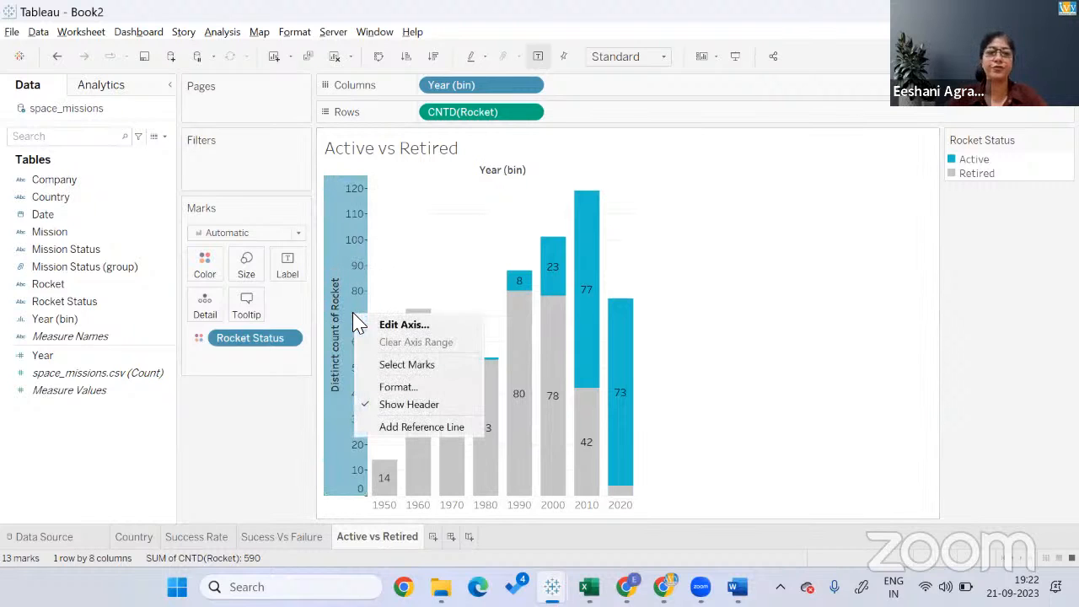
click(391, 405)
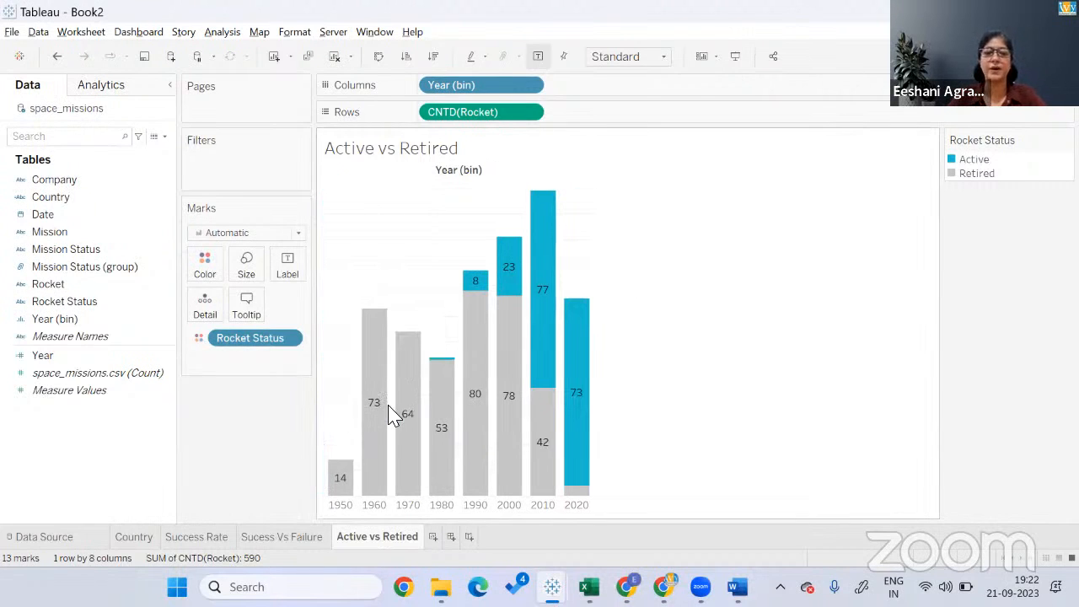
right_click(449, 179)
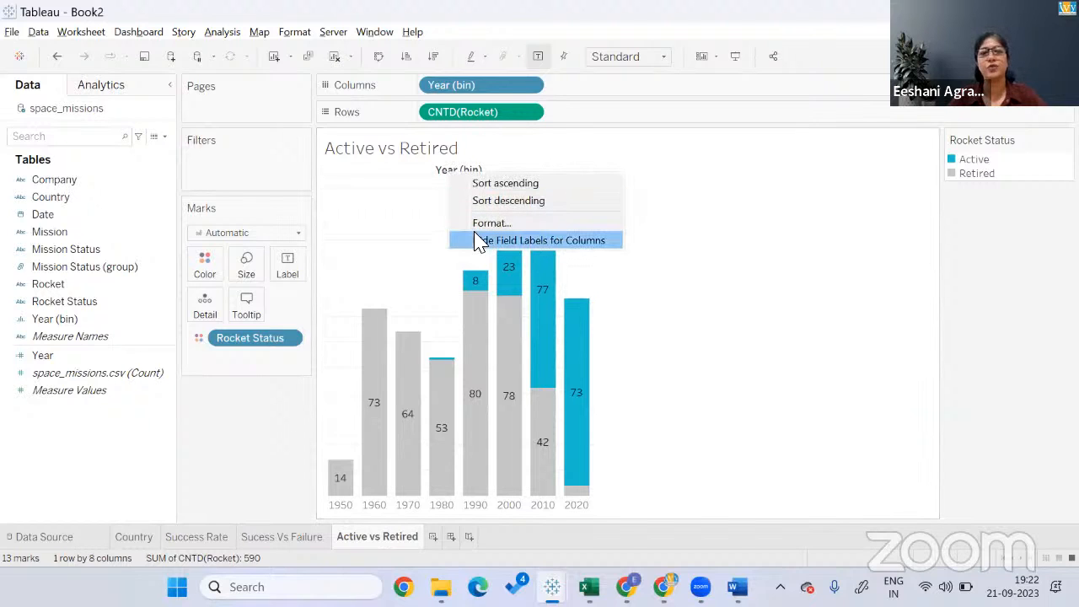
click(478, 242)
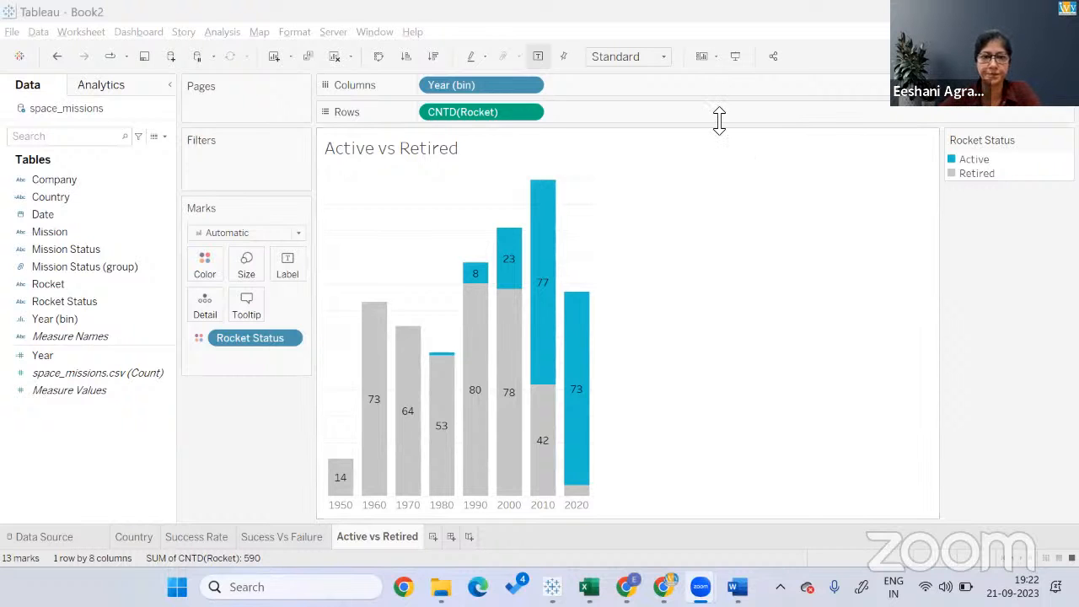
Look at the Dominant Company in Each Decade table in the Space Mission dashboard workbook, and return to Book2.
key(alt+Tab)
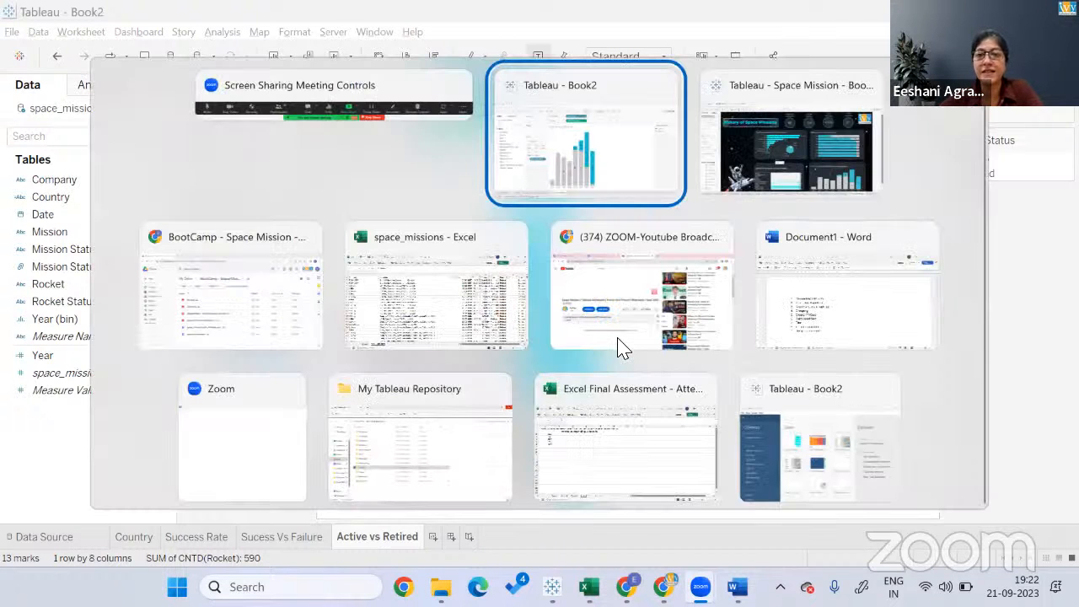
key(alt+Tab)
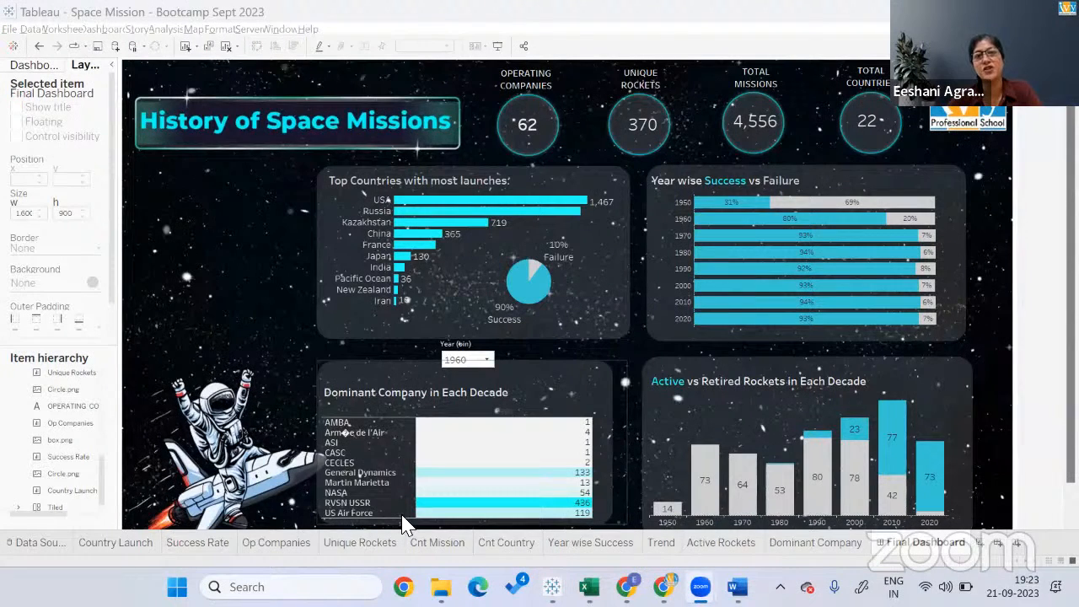
key(alt+Tab)
key(alt+Tab)
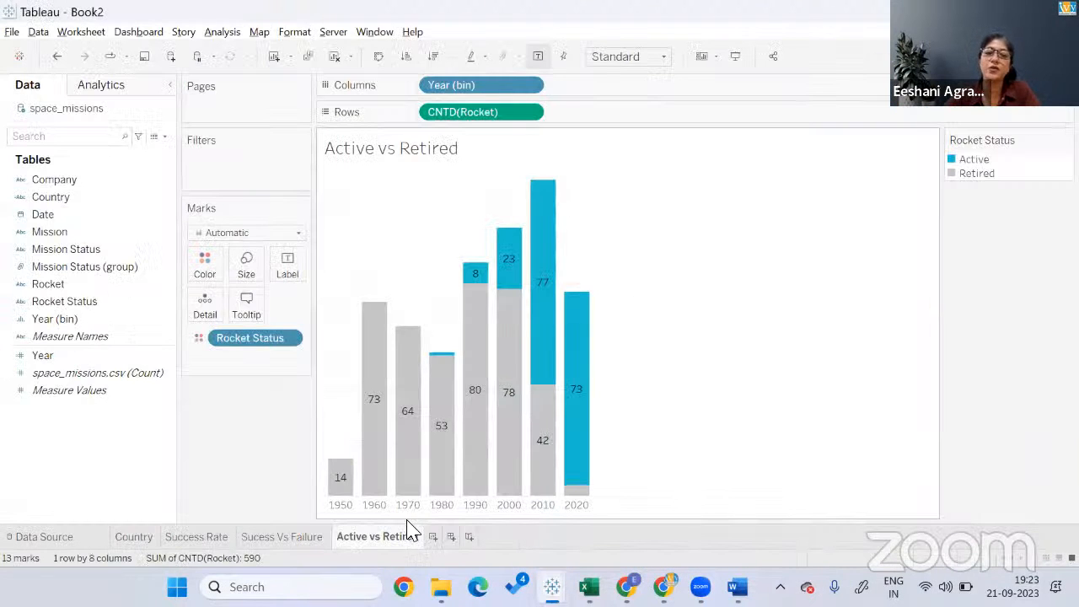
Add a new worksheet and place the Company field on its rows.
click(430, 537)
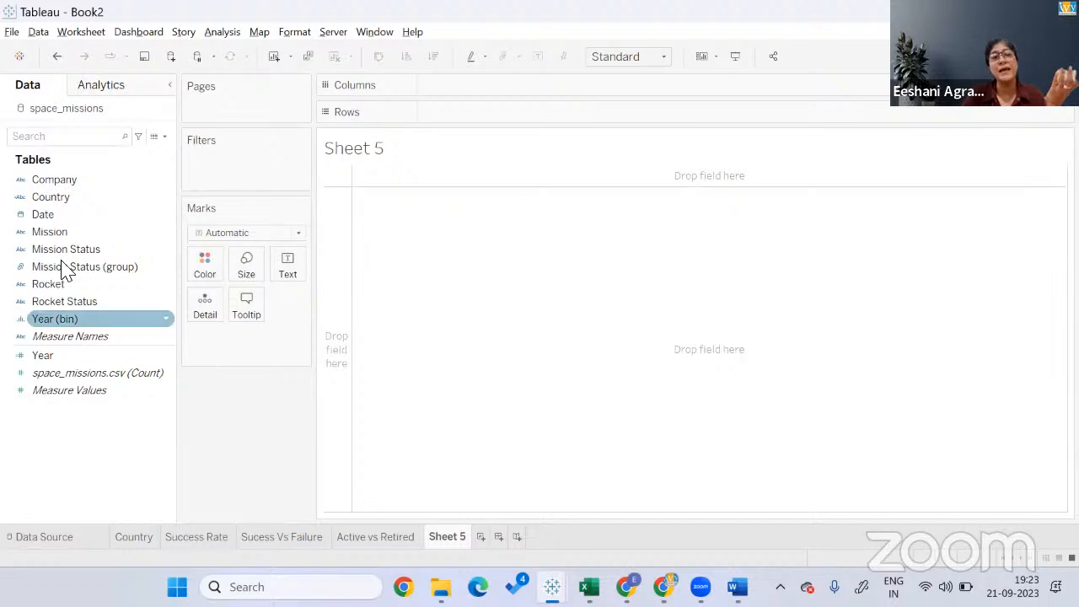
double_click(59, 182)
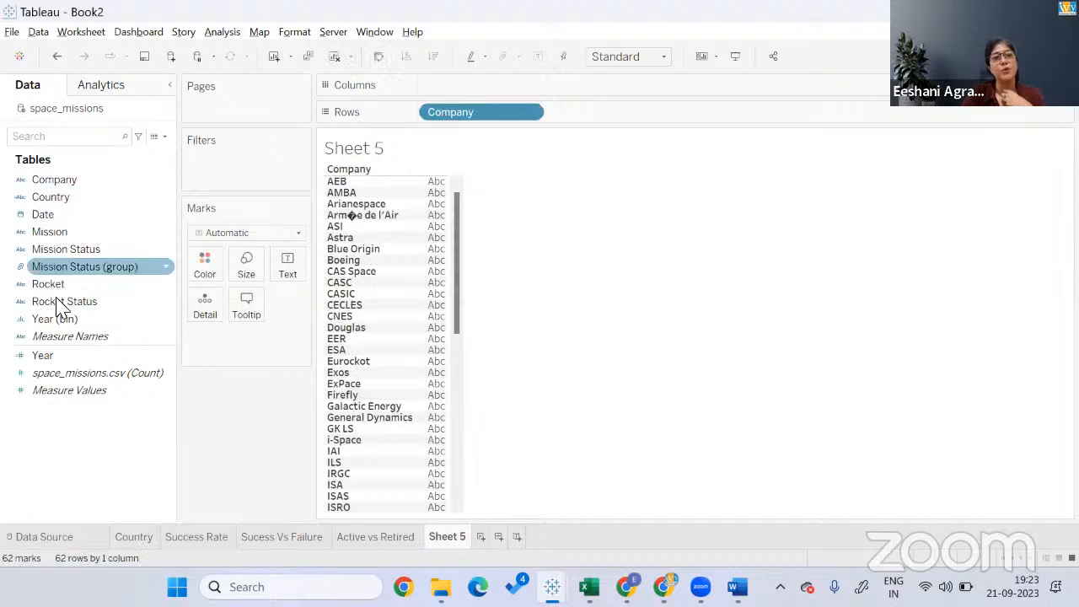
Place the Date field on the columns and add Mission to the rows as a distinct count.
click(52, 216)
double_click(52, 218)
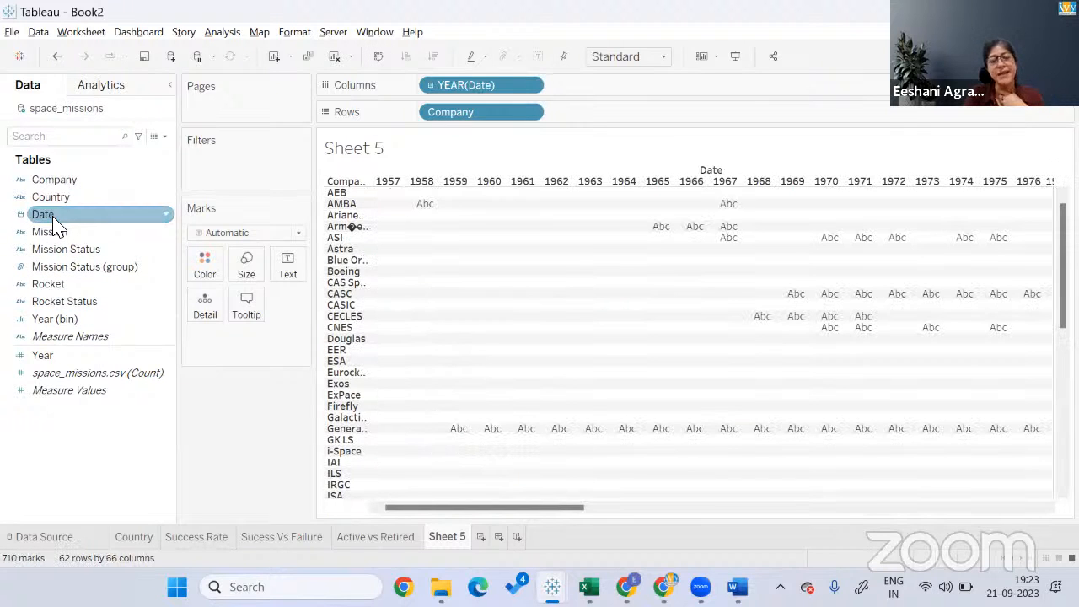
double_click(53, 231)
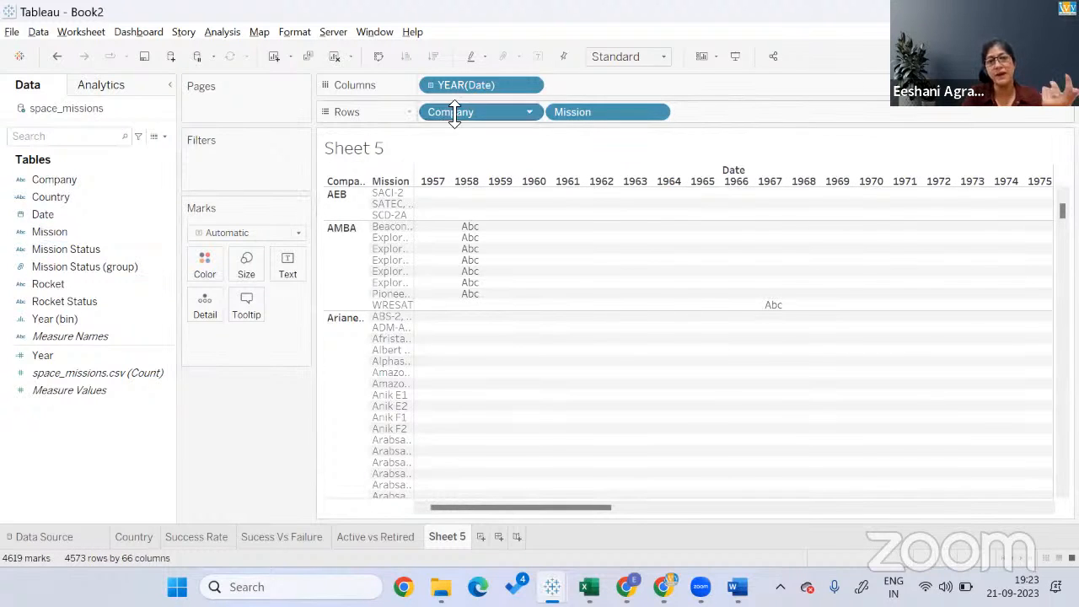
click(658, 115)
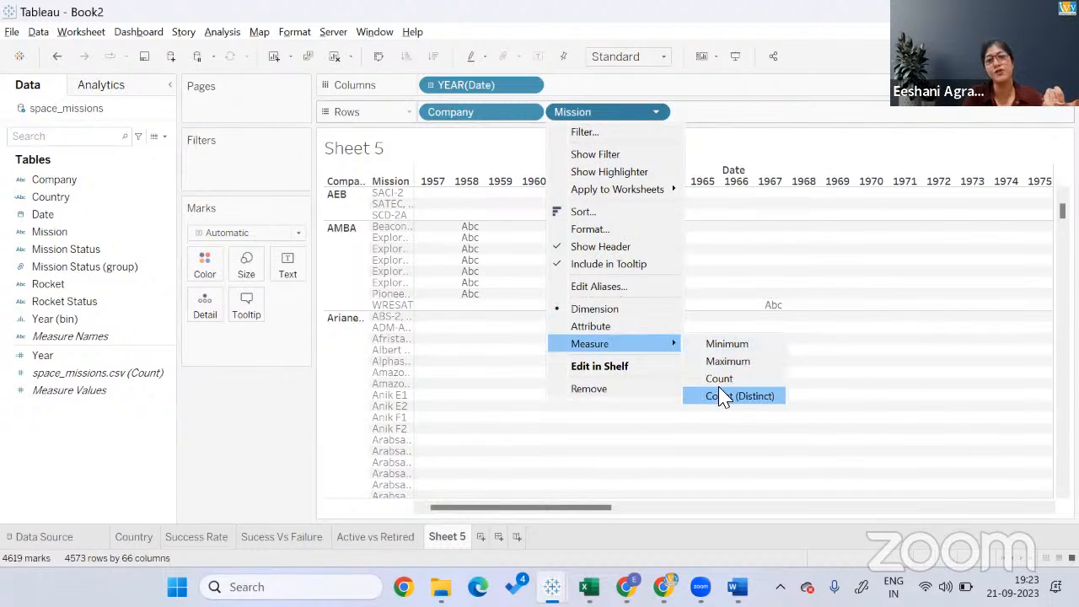
click(723, 397)
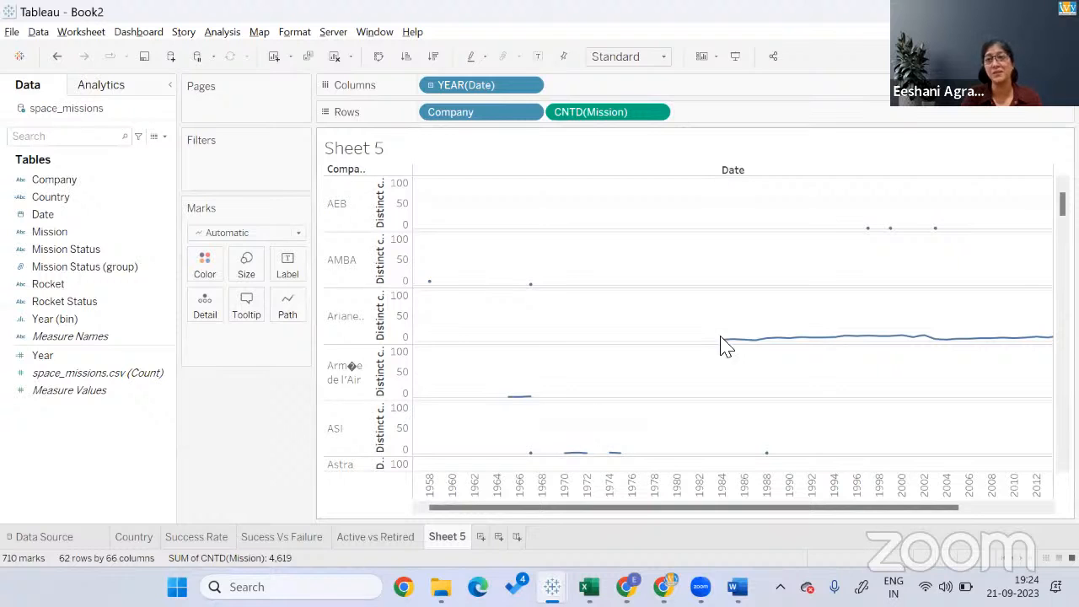
Convert the line chart of missions per company and year into a text table.
click(1042, 56)
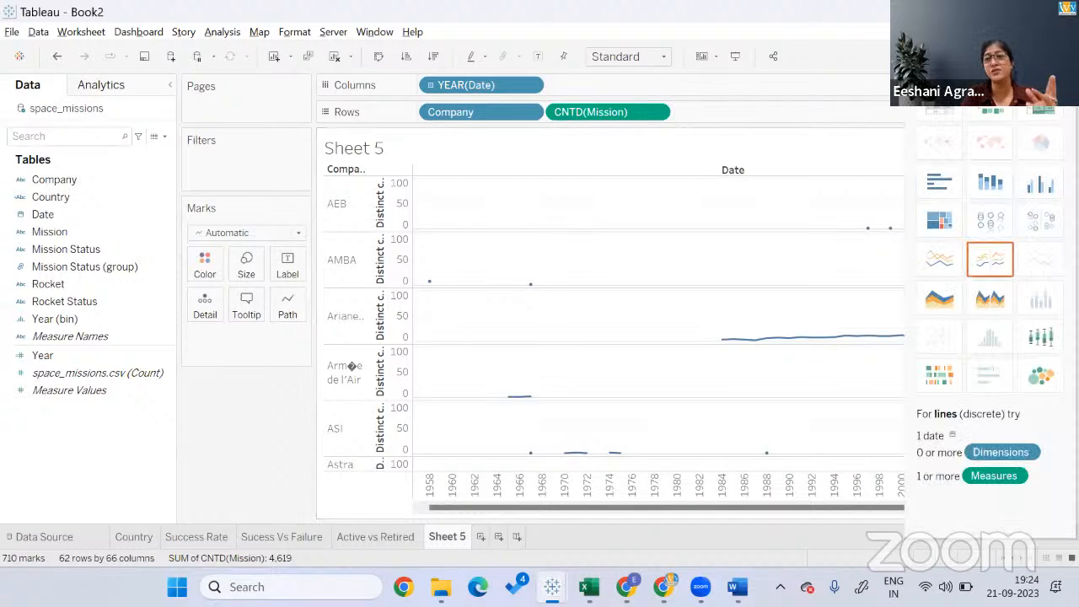
click(938, 113)
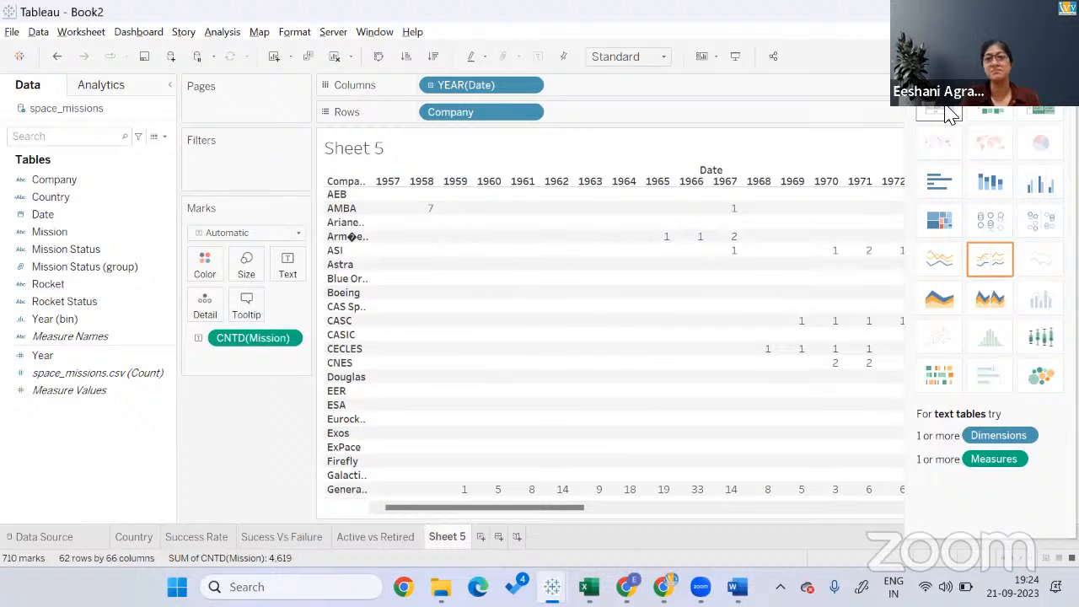
click(1042, 56)
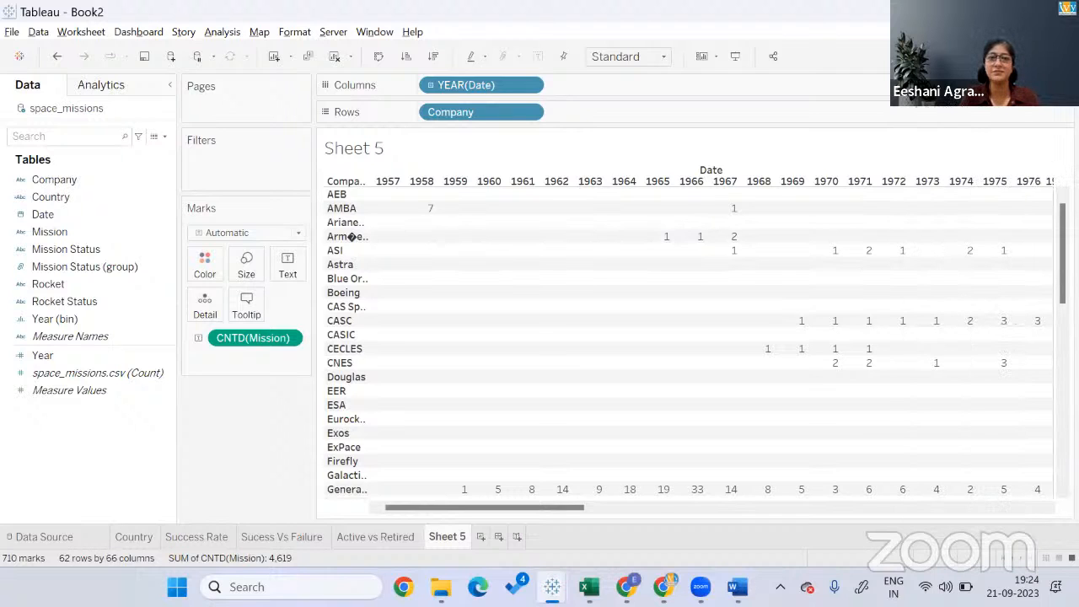
click(820, 68)
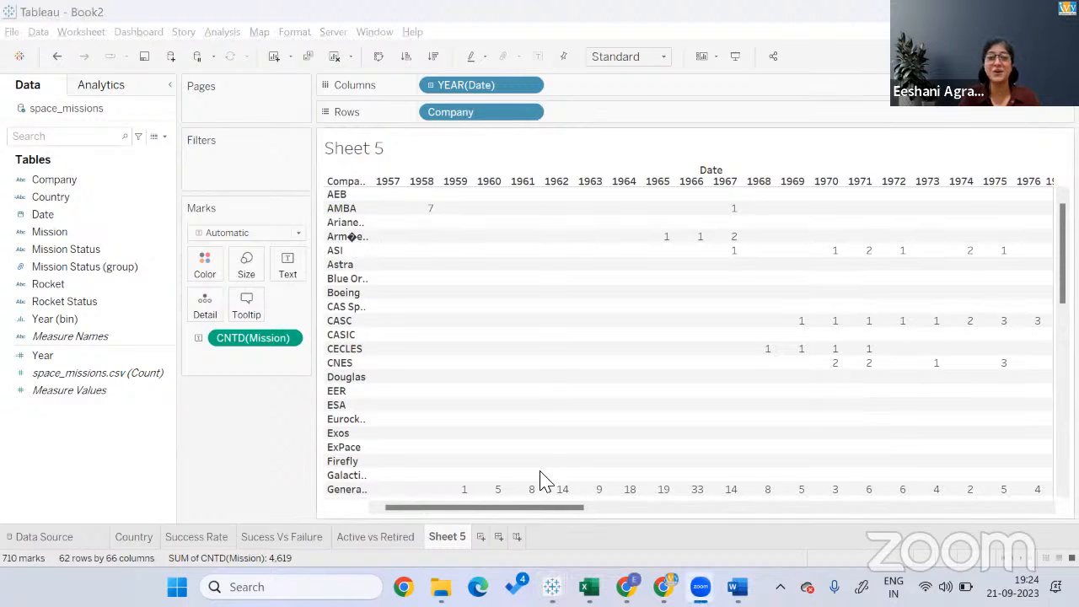
click(545, 524)
drag(544, 525, 535, 556)
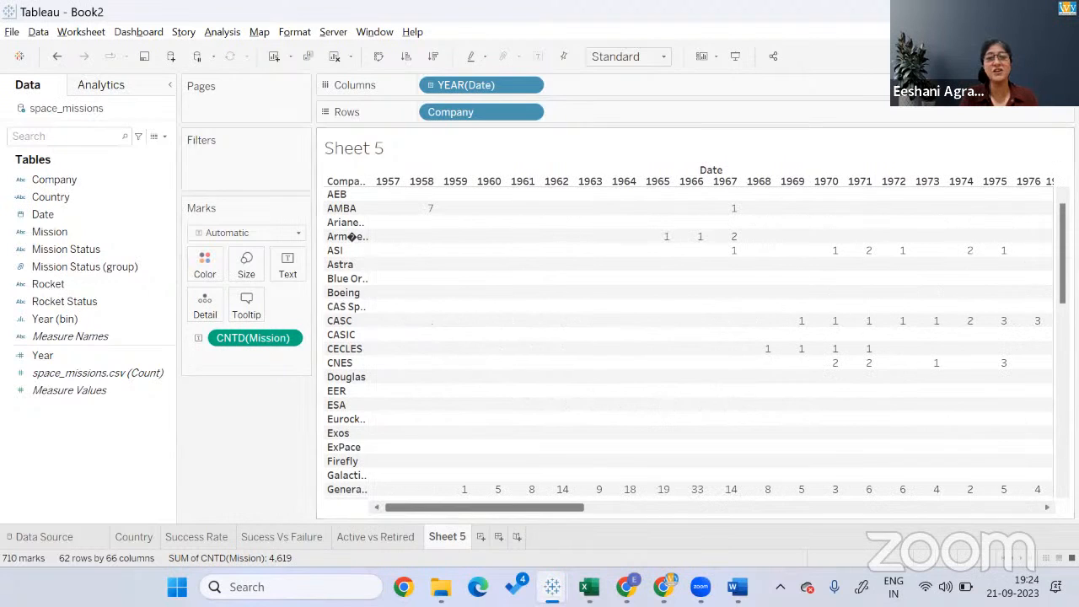
Replace YEAR(Date) on the columns with Year (bin) so missions are grouped by decade.
drag(466, 87, 210, 394)
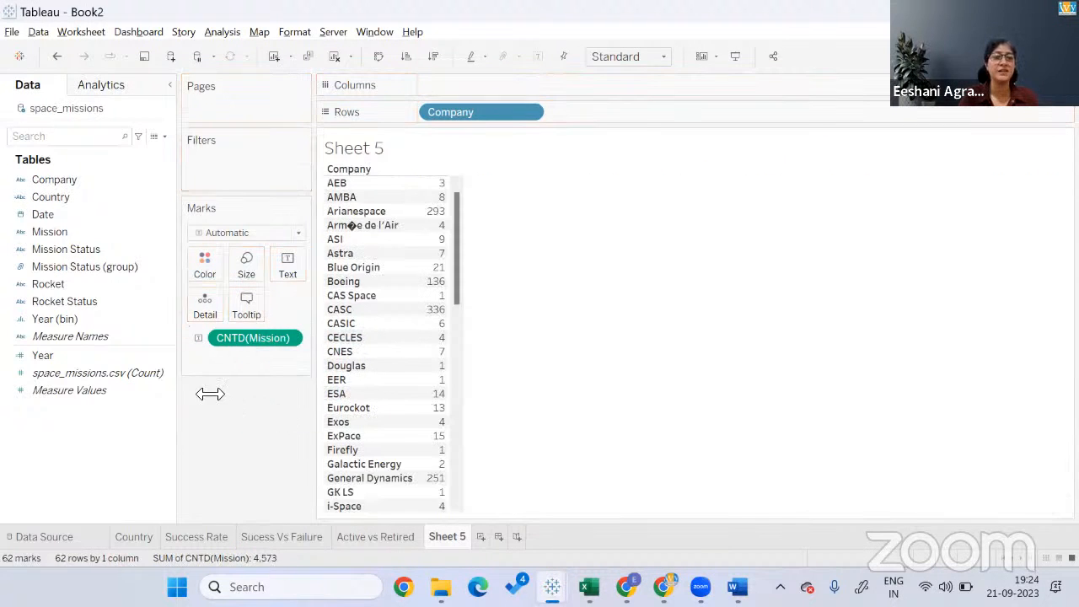
double_click(79, 322)
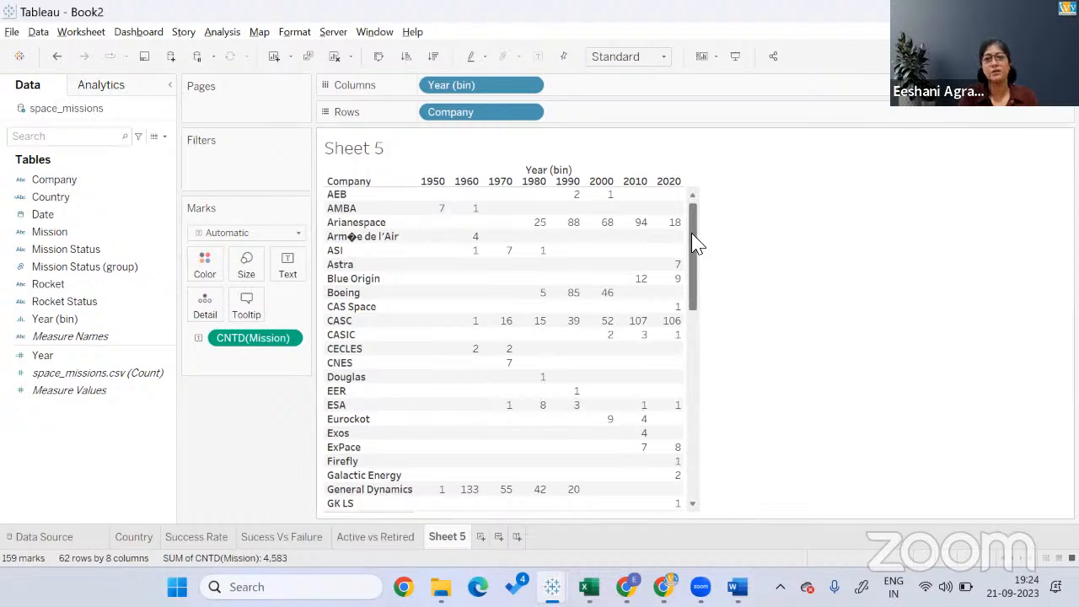
mouse_move(696, 244)
mouse_down()
mouse_move(708, 474)
mouse_move(698, 265)
mouse_move(682, 245)
mouse_up()
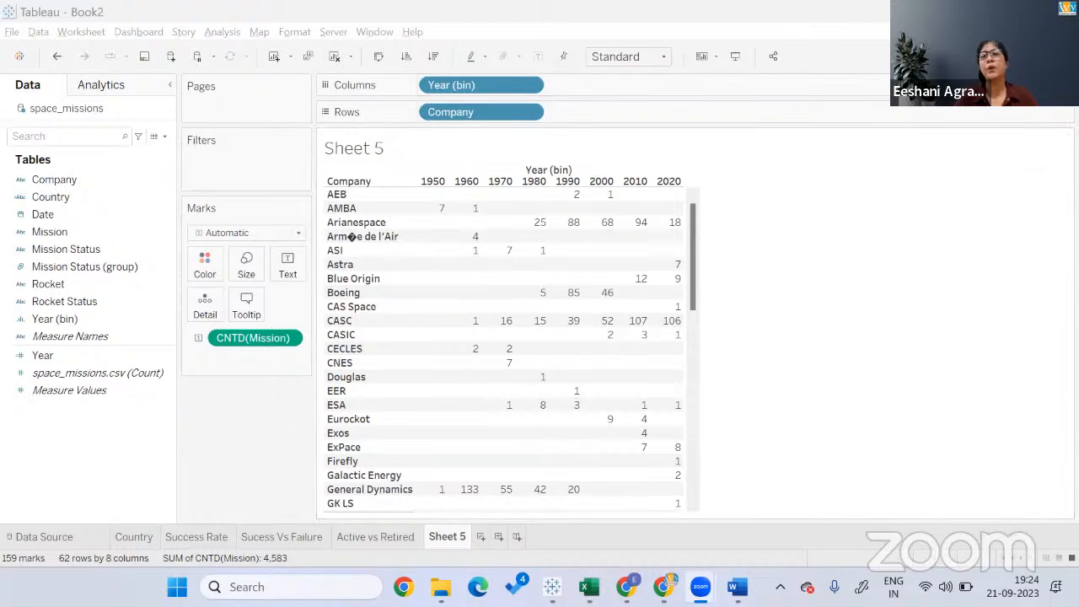
Convert the text table into a highlight table and swap its rows and columns to keep companies down the side.
click(1041, 56)
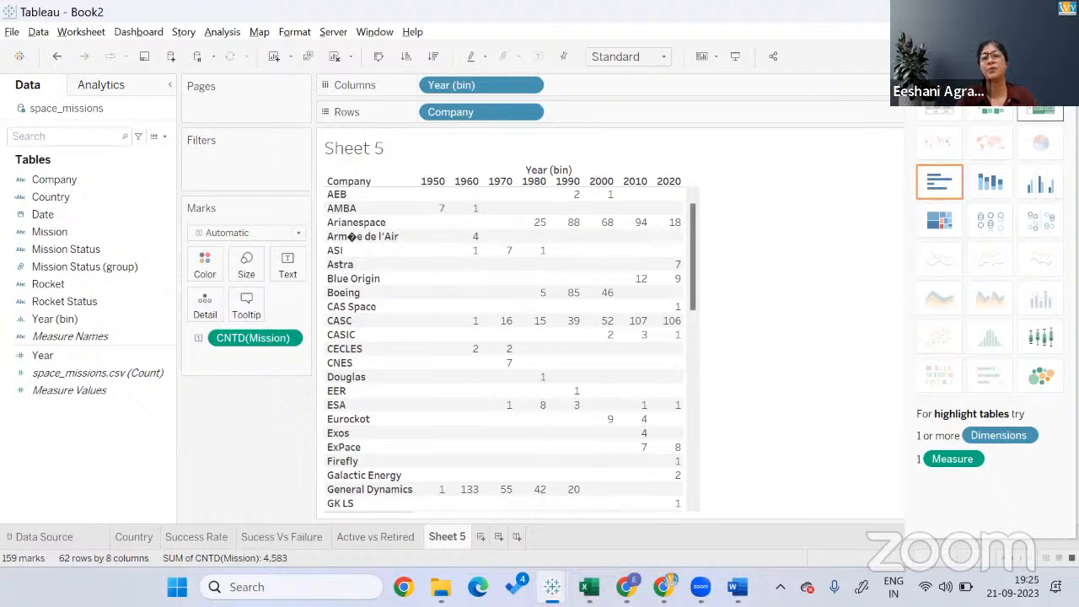
click(1040, 112)
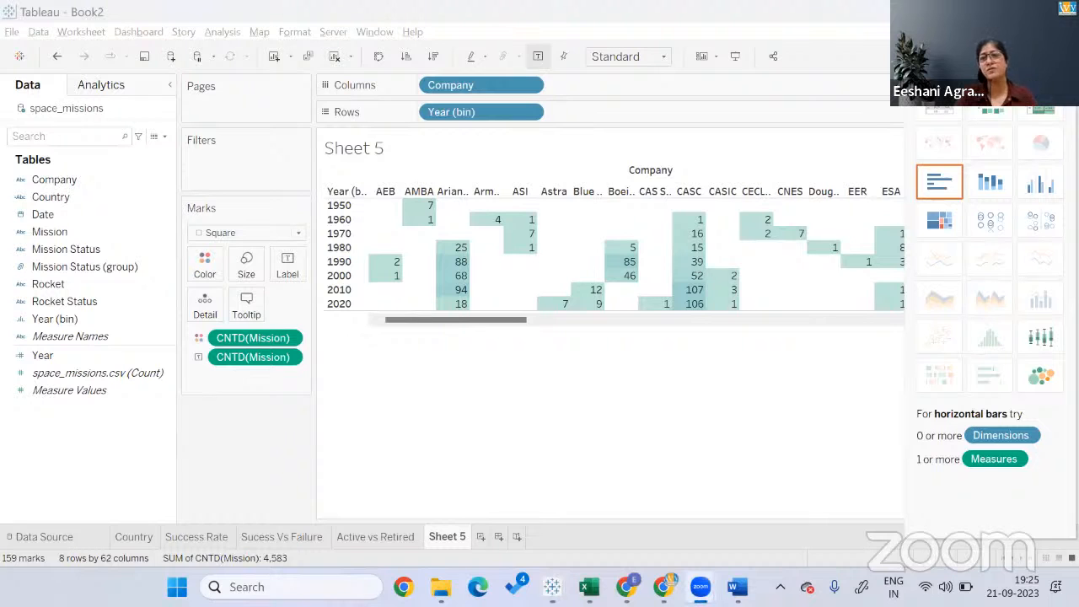
click(379, 56)
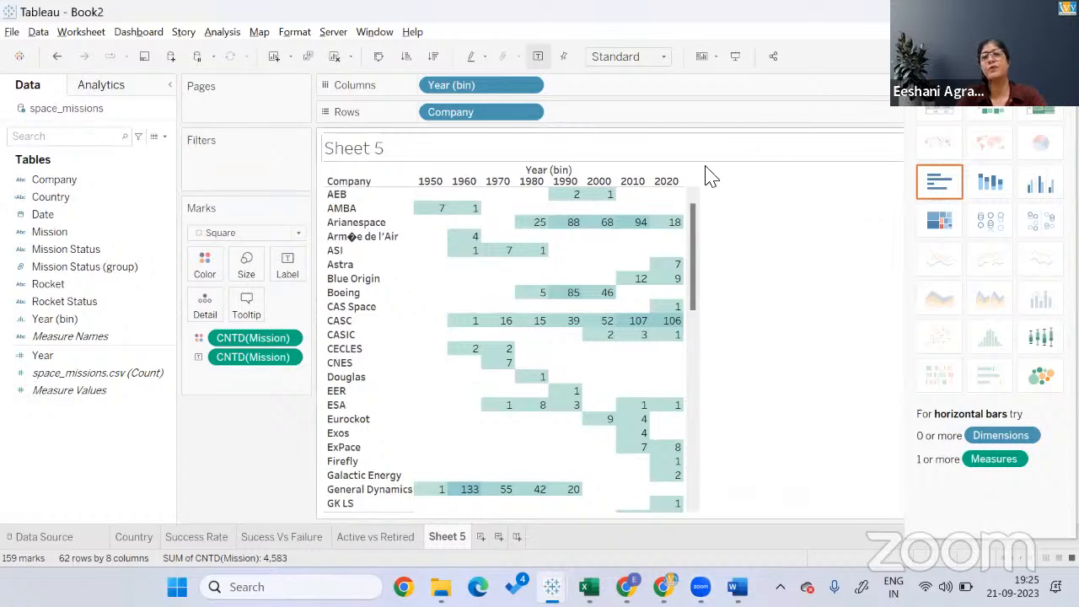
click(1039, 56)
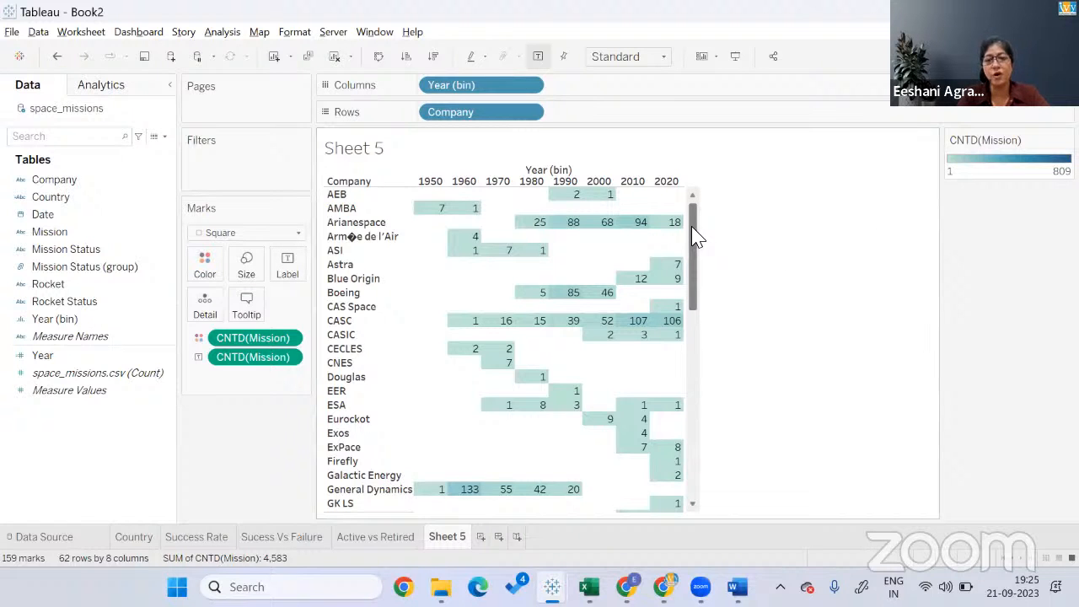
Examine the mission counts per decade for all companies in the highlight table, including RVSN USSR.
drag(696, 236, 693, 381)
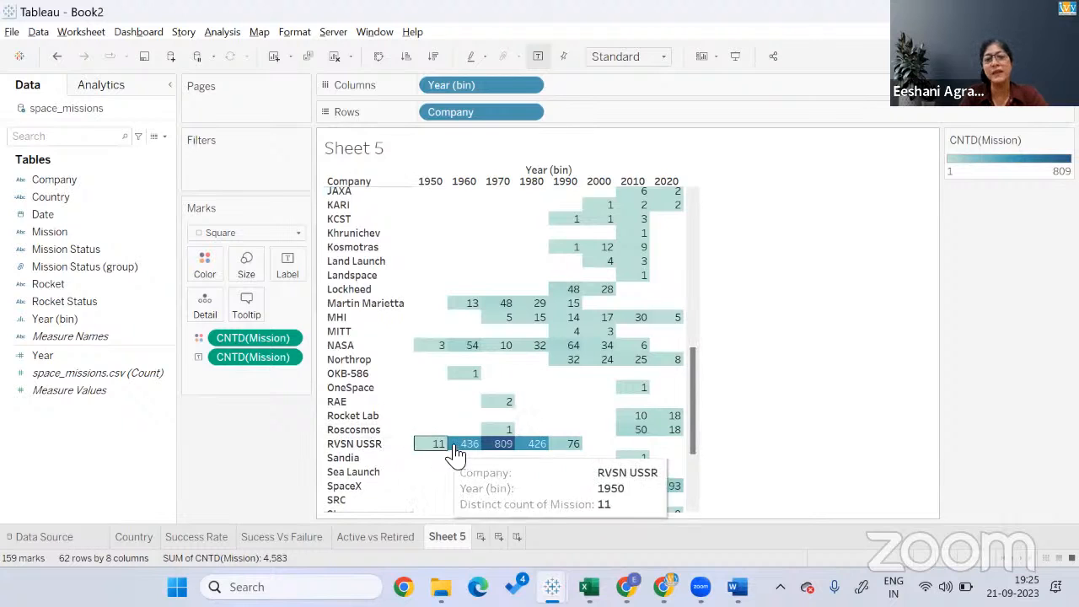
mouse_move(477, 453)
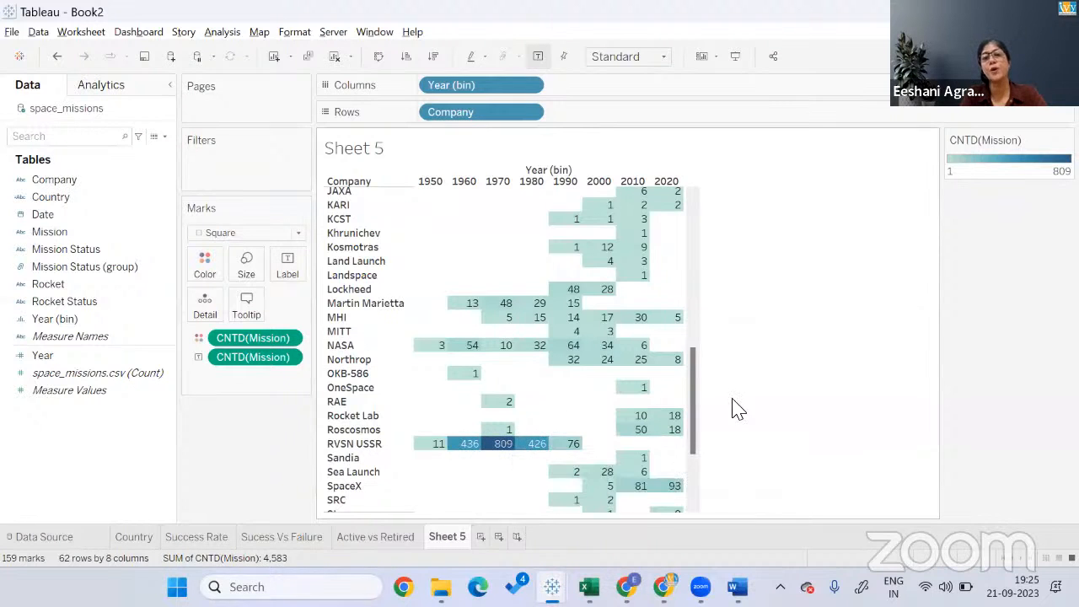
drag(696, 398, 692, 461)
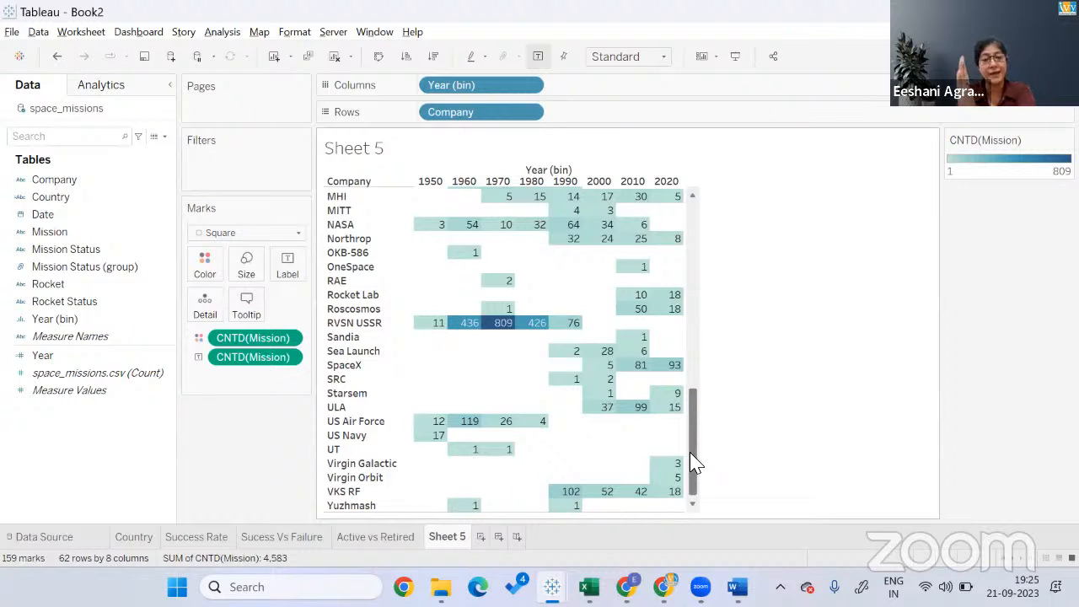
drag(691, 462, 684, 243)
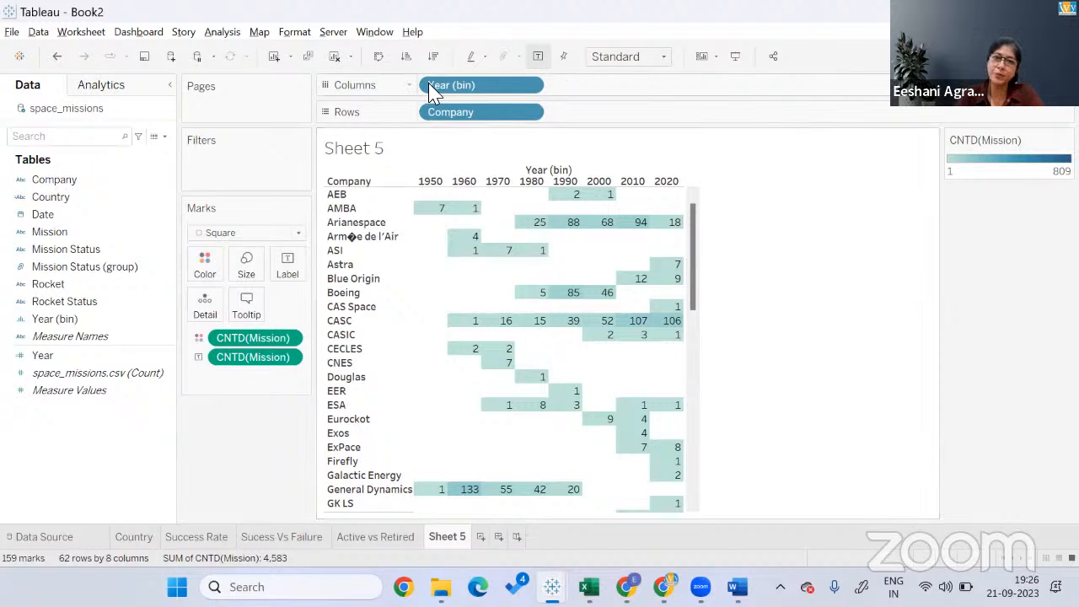
Move Year (bin) from the columns to the filters with all decades selected, and show its filter control.
drag(499, 92, 240, 170)
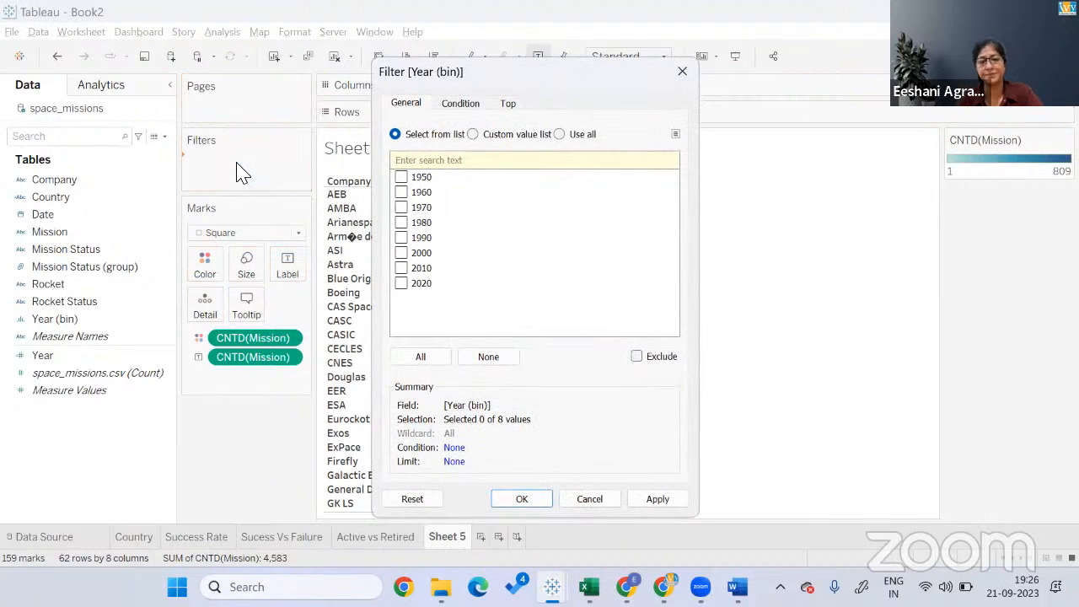
click(424, 357)
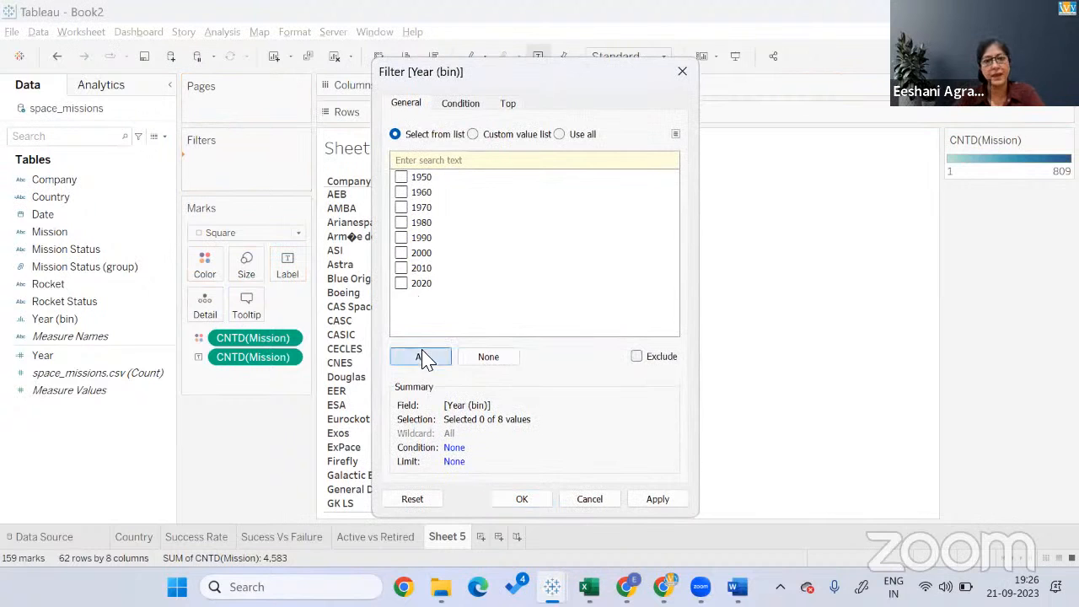
click(535, 500)
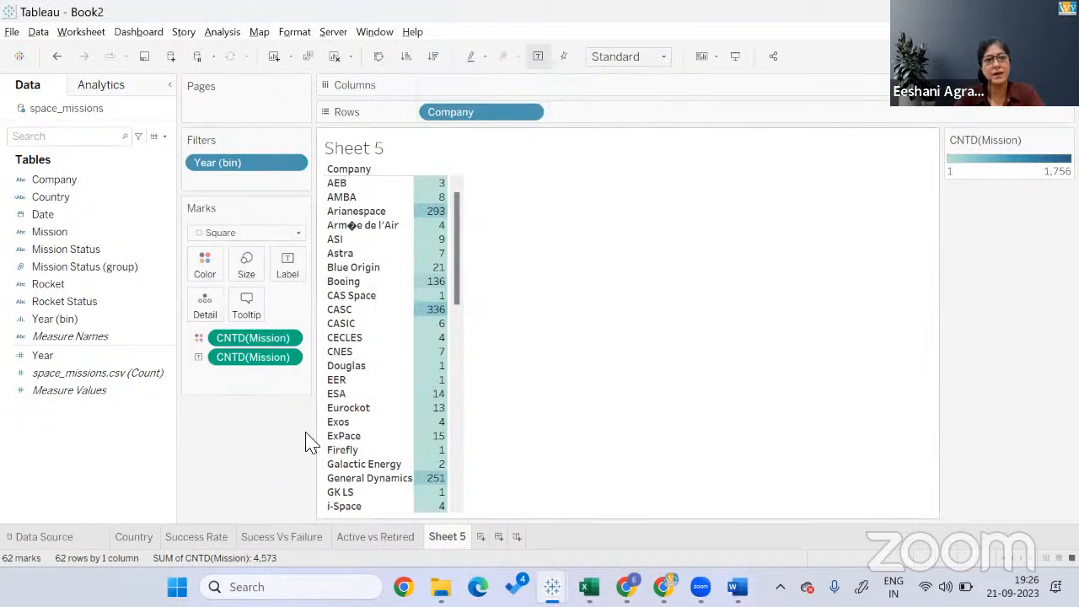
right_click(295, 163)
click(316, 193)
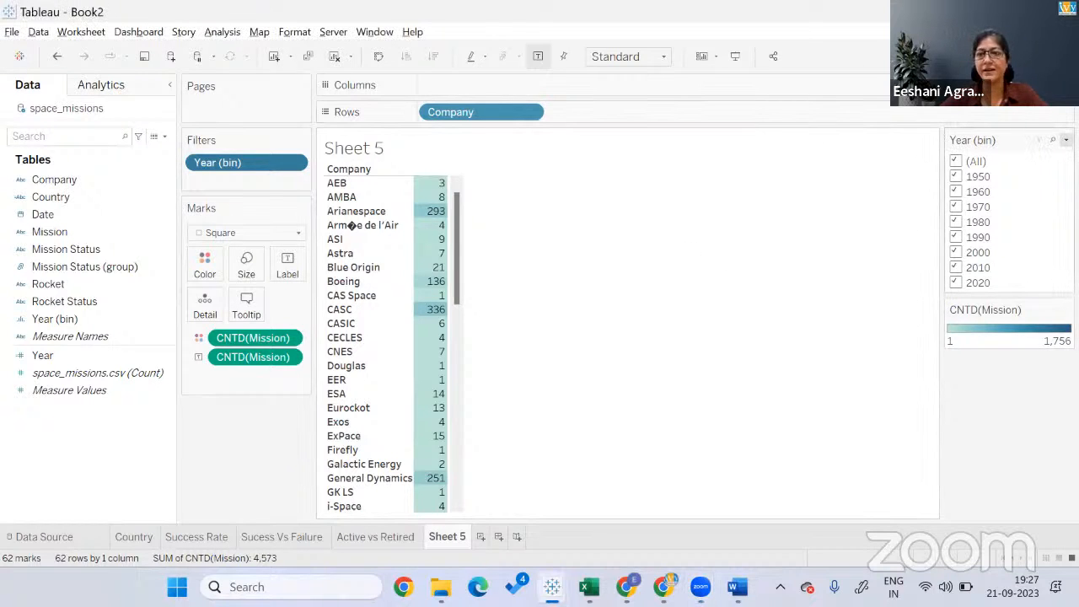
Change the Year (bin) filter control to the Single Value (dropdown) format.
click(1065, 139)
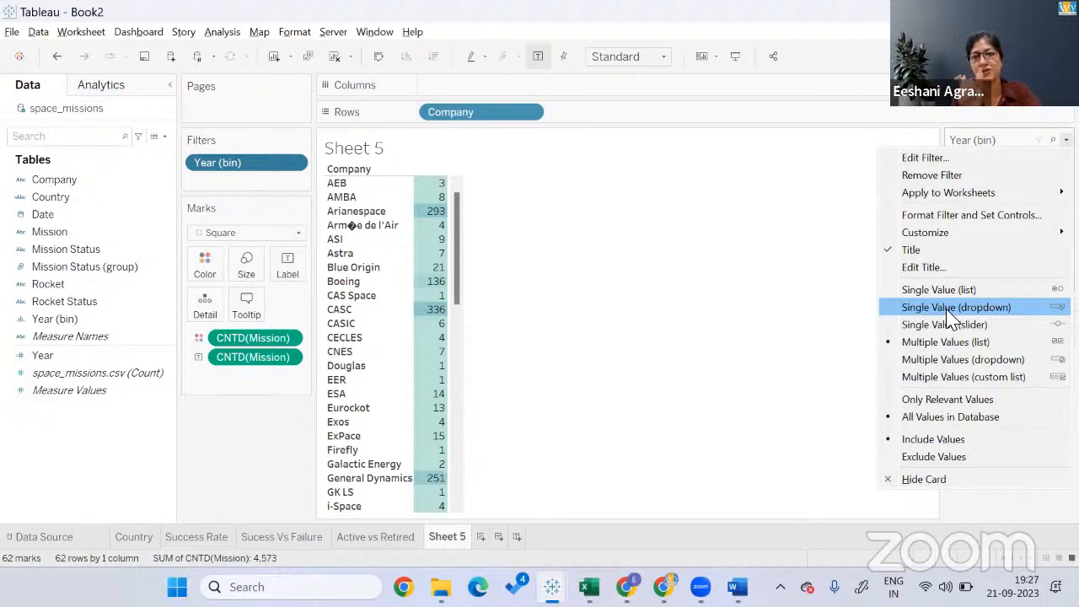
click(846, 227)
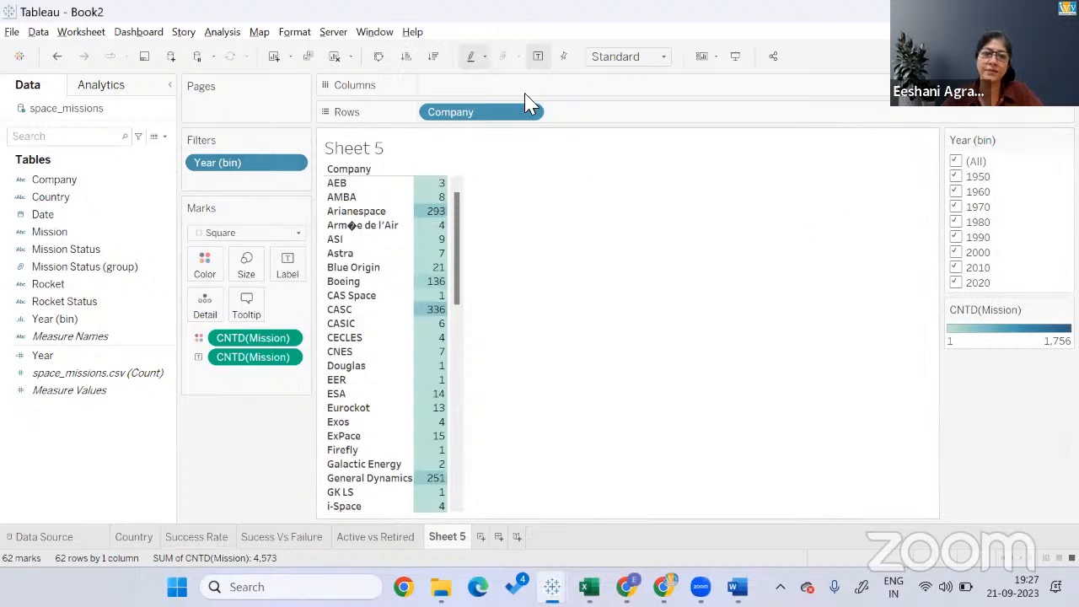
click(496, 72)
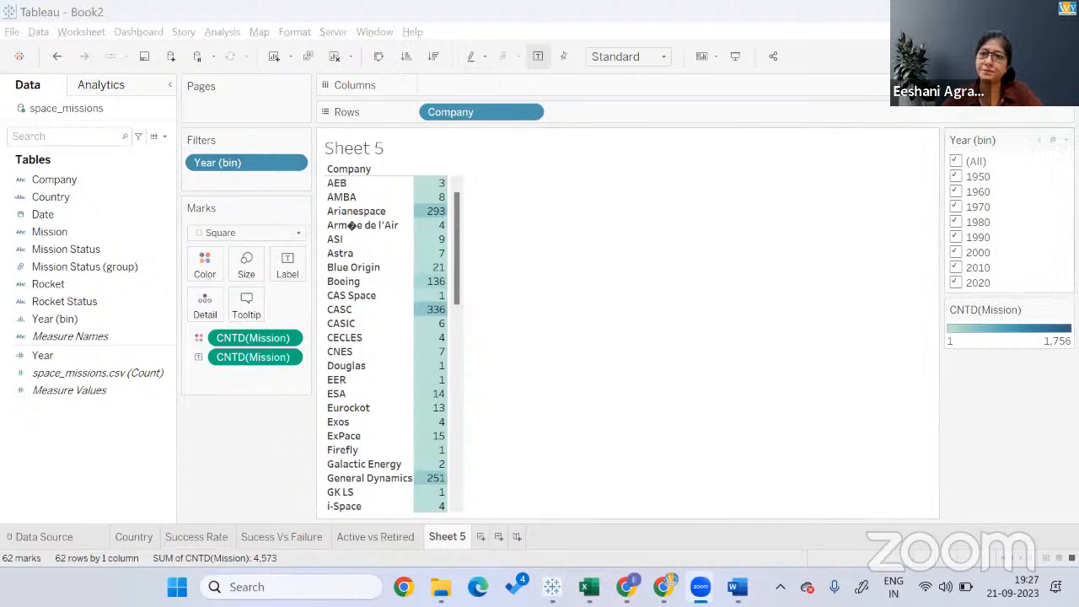
click(1065, 140)
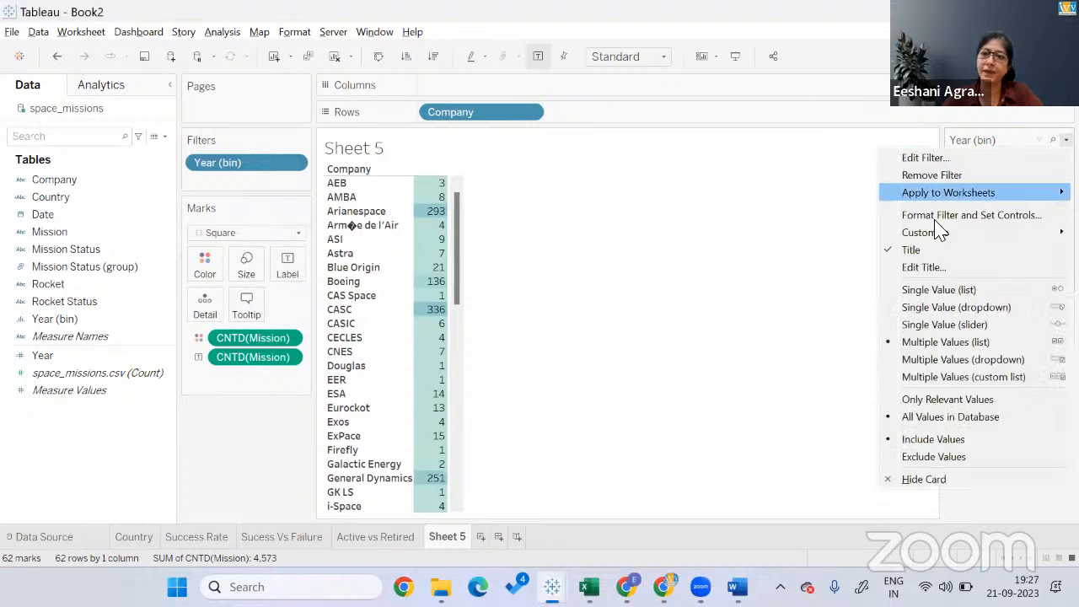
click(929, 308)
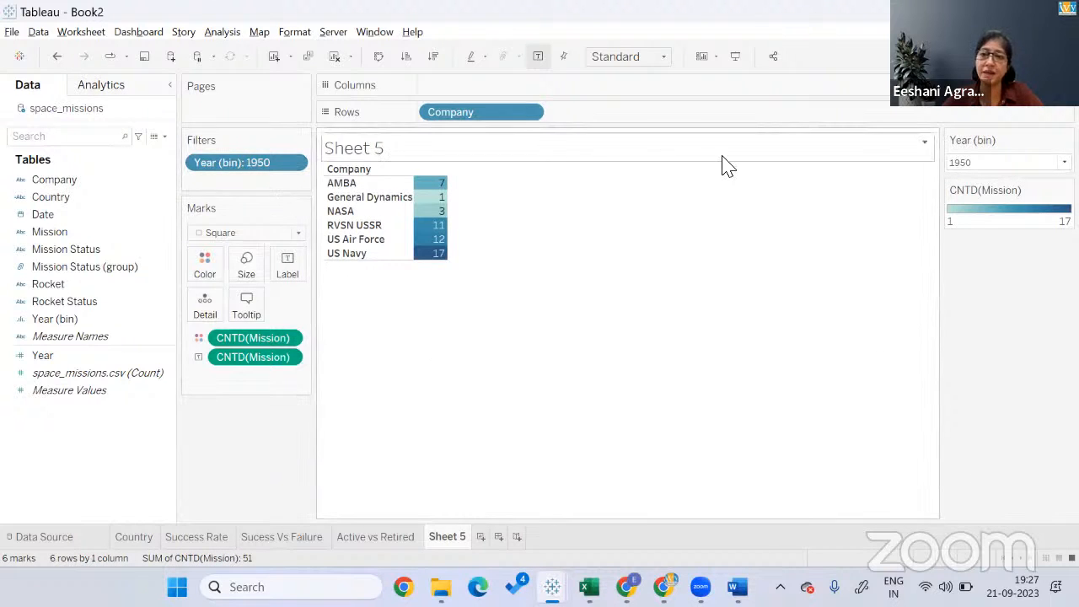
Filter the company table by the 1980 and 1990 decades in turn, and set the Year (bin) filter to (All).
click(1032, 162)
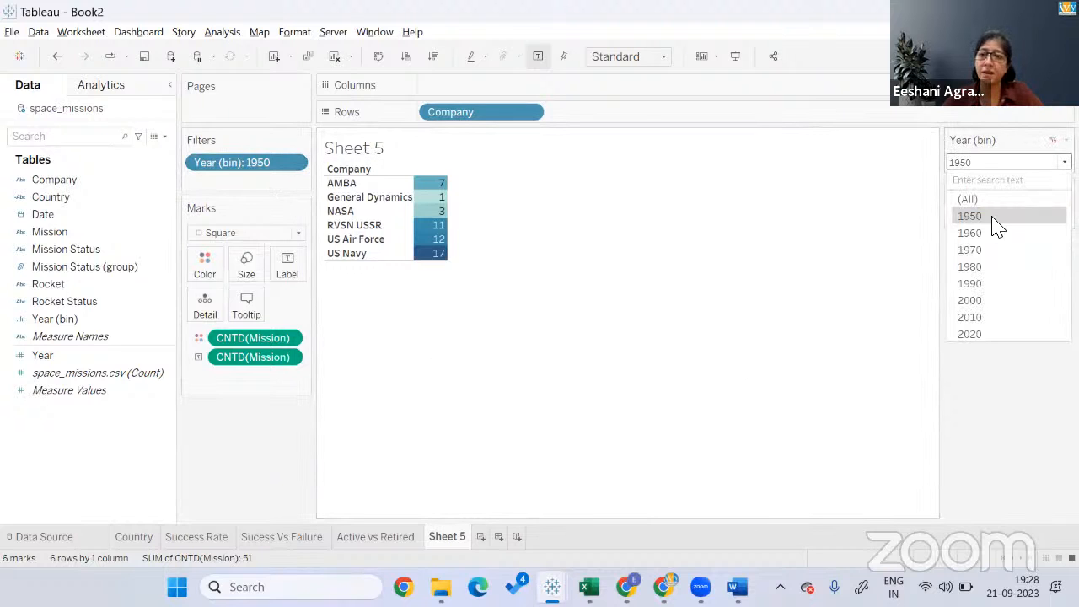
click(978, 268)
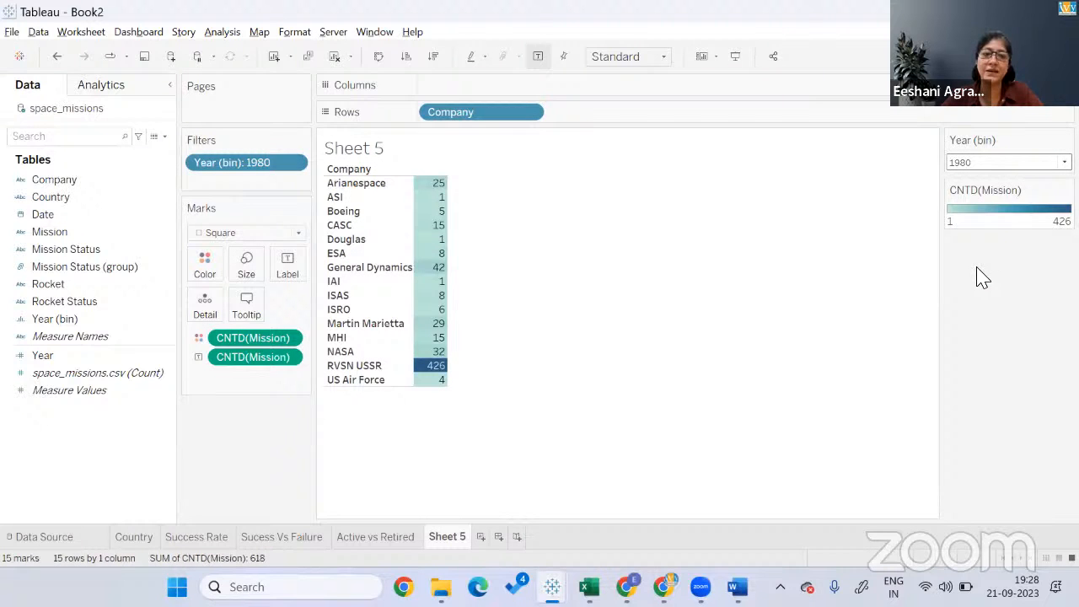
click(982, 162)
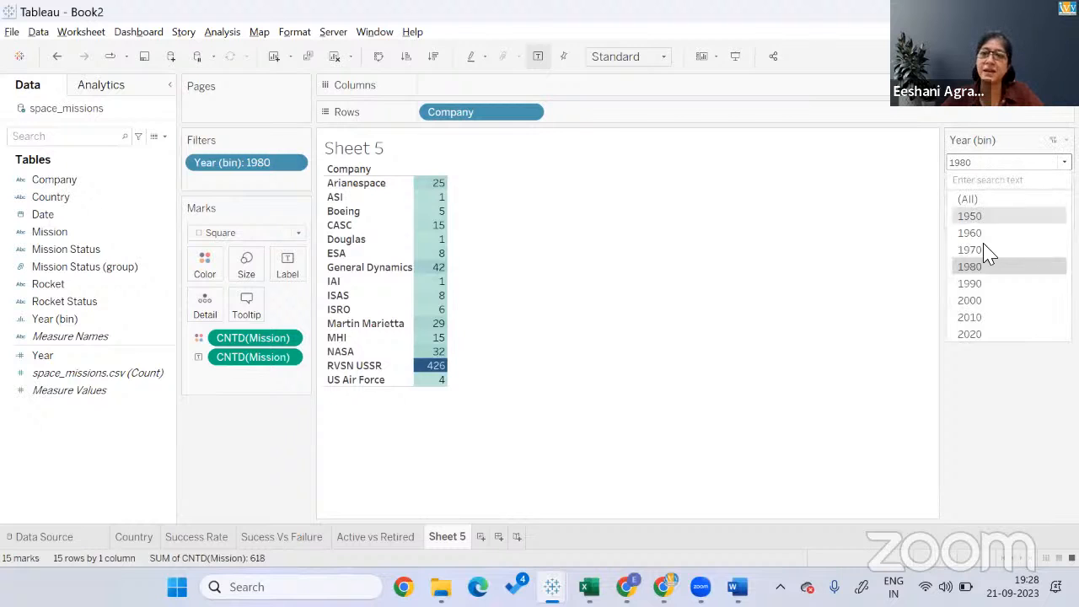
click(978, 287)
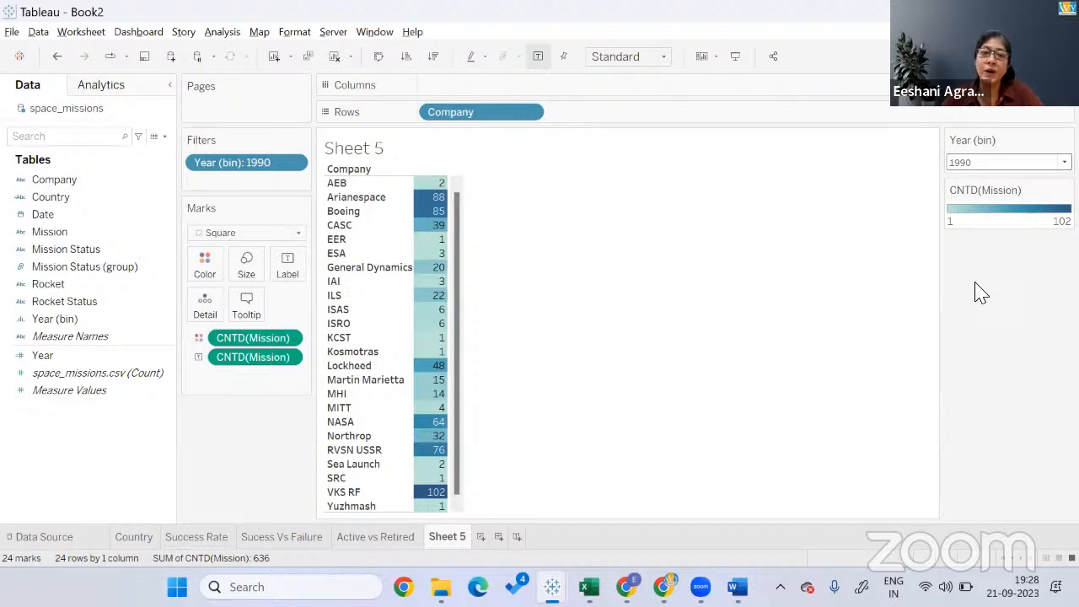
click(1003, 162)
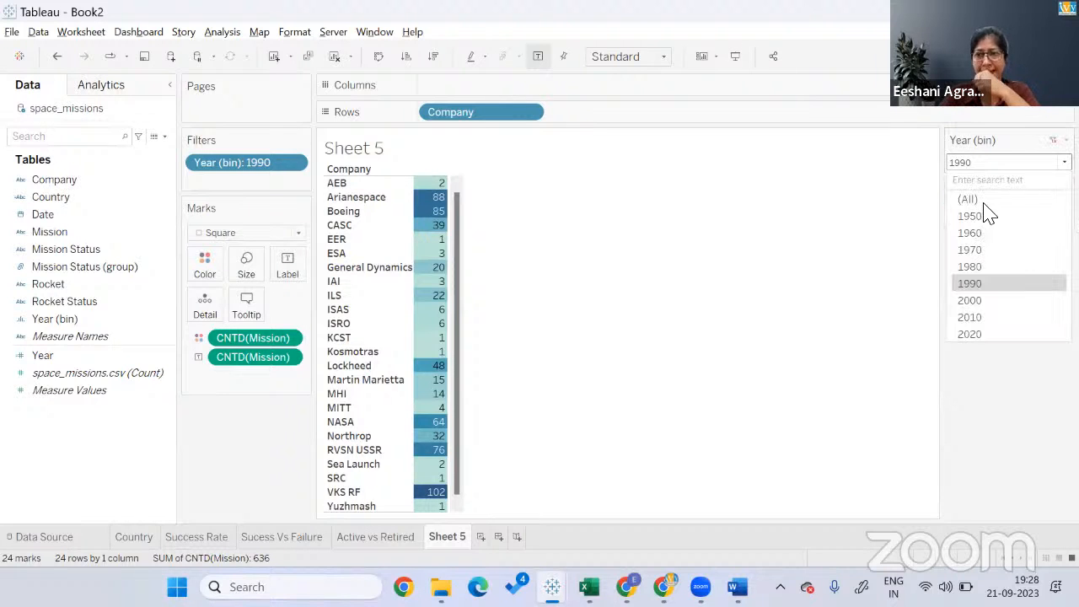
click(977, 210)
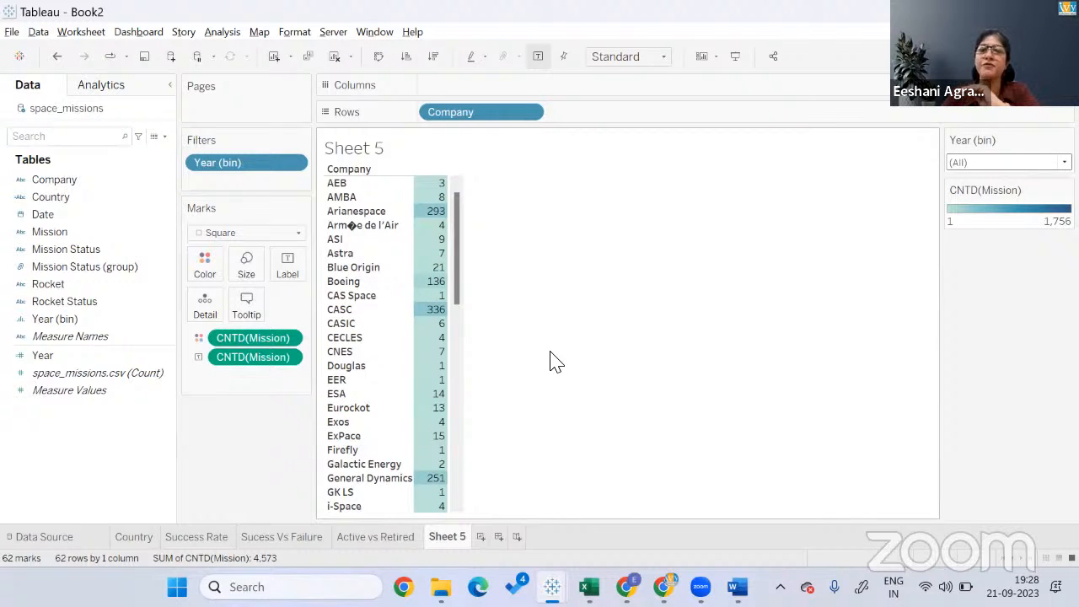
Filter Company to the top 5 by distinct count of Mission.
click(531, 114)
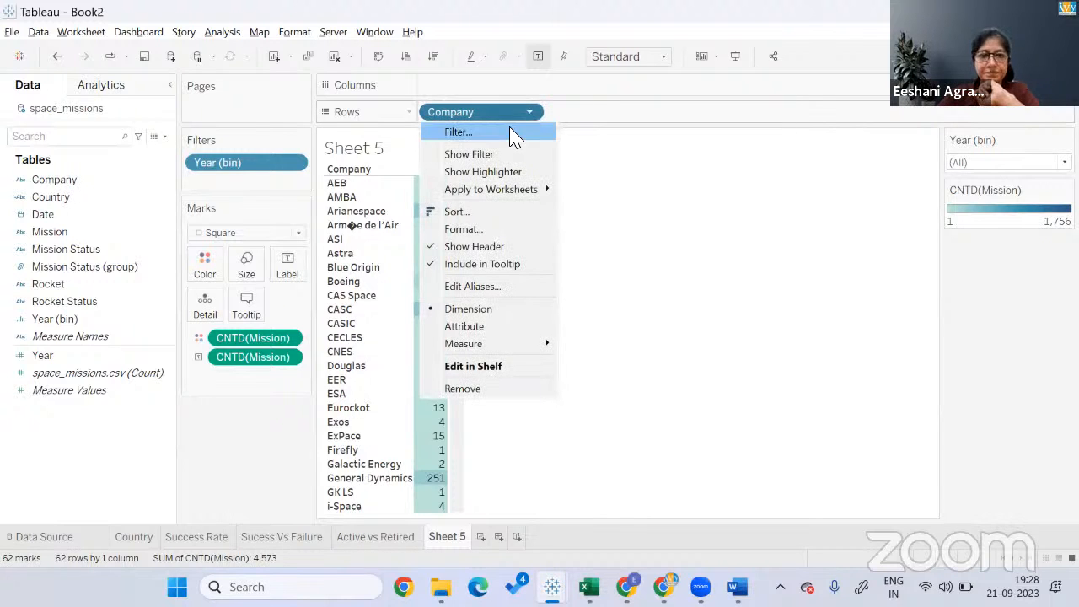
click(514, 135)
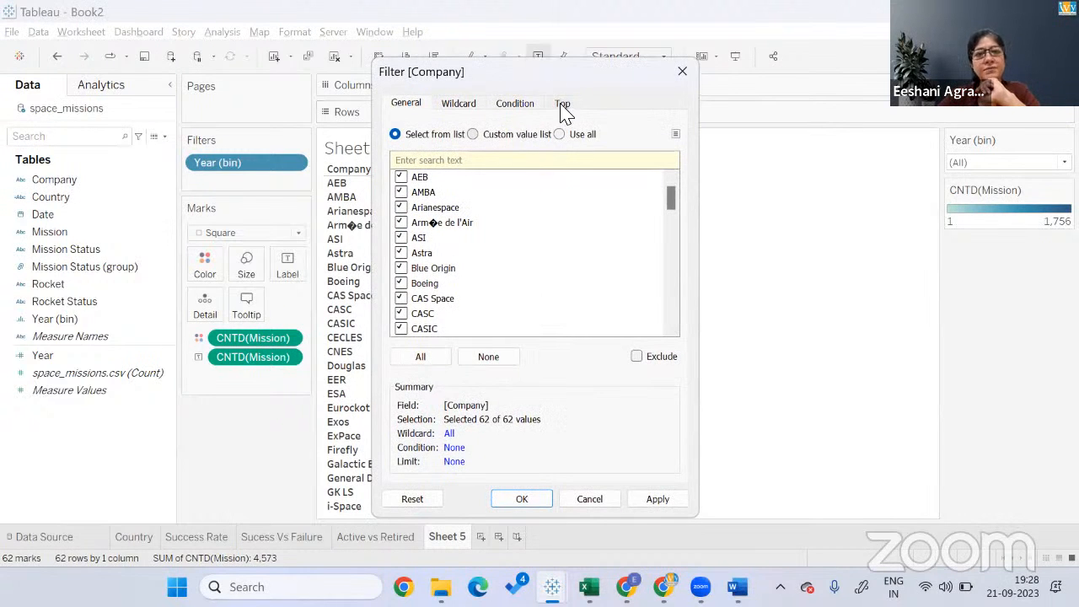
click(563, 106)
click(415, 143)
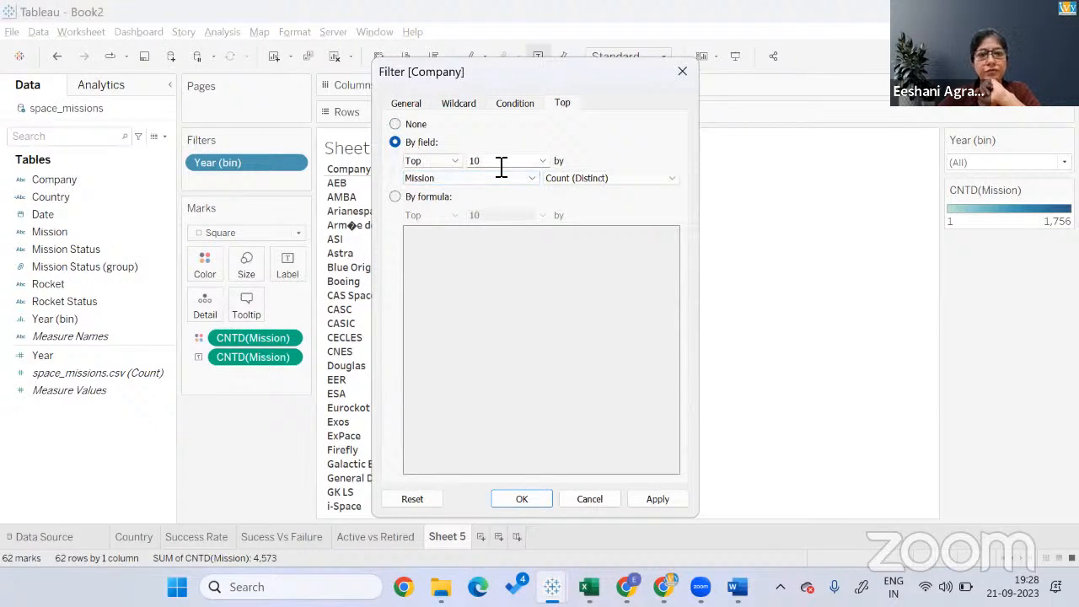
key(BackSpace)
key(BackSpace)
text(5)
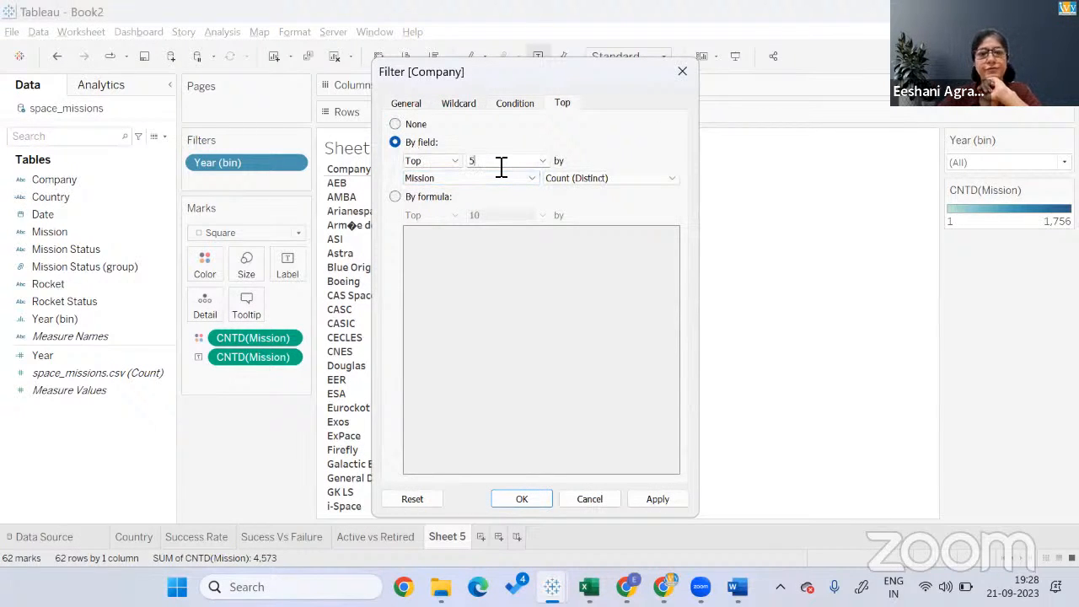
click(506, 500)
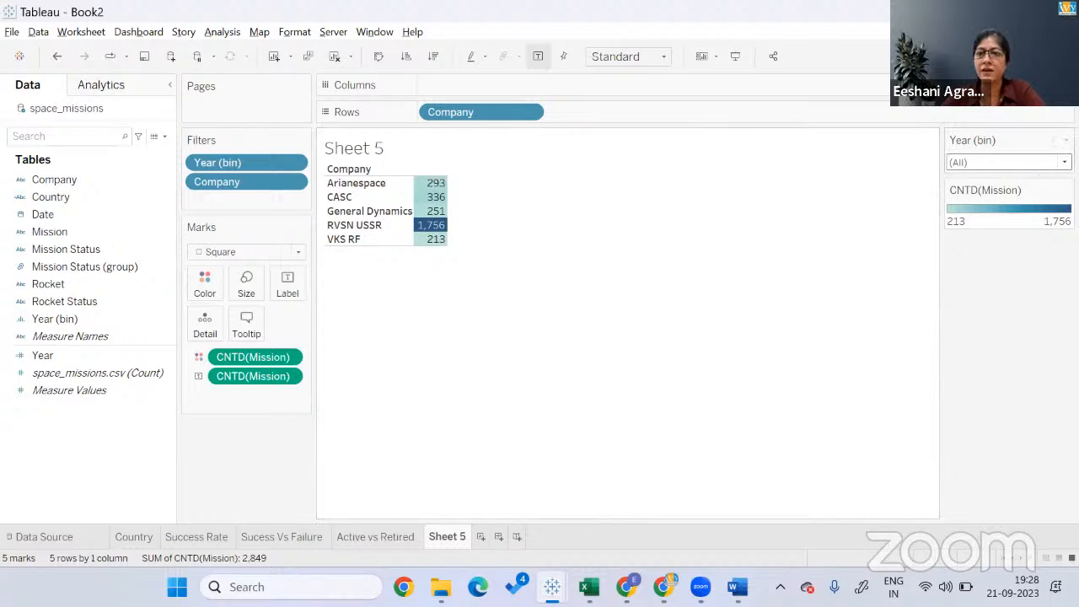
Filter the top-company table by the 2000 and 2010 decades in turn, and set the Year (bin) filter to 1980.
click(1012, 162)
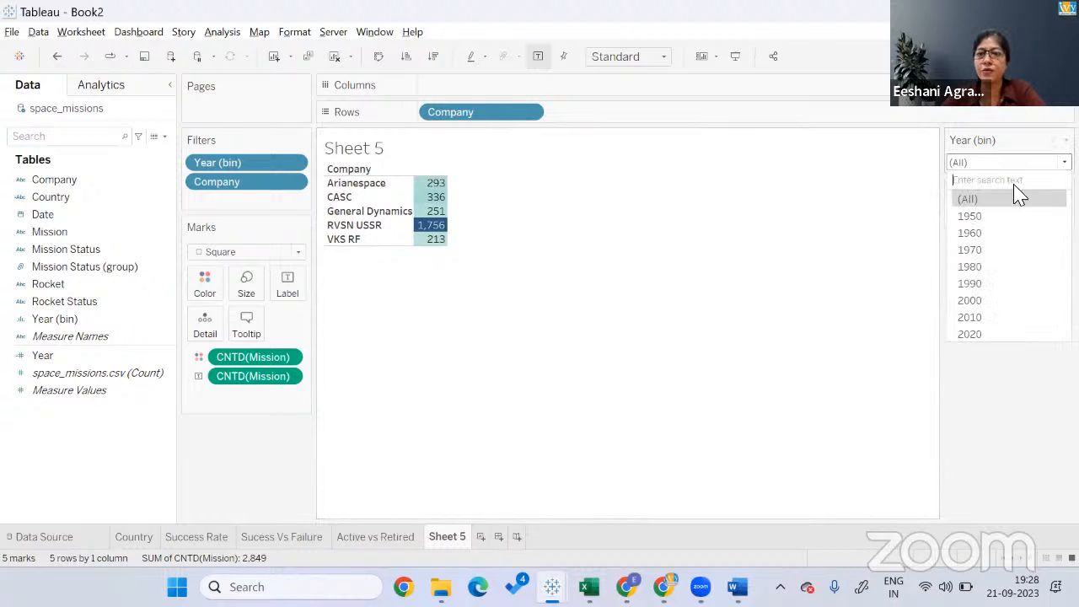
click(971, 302)
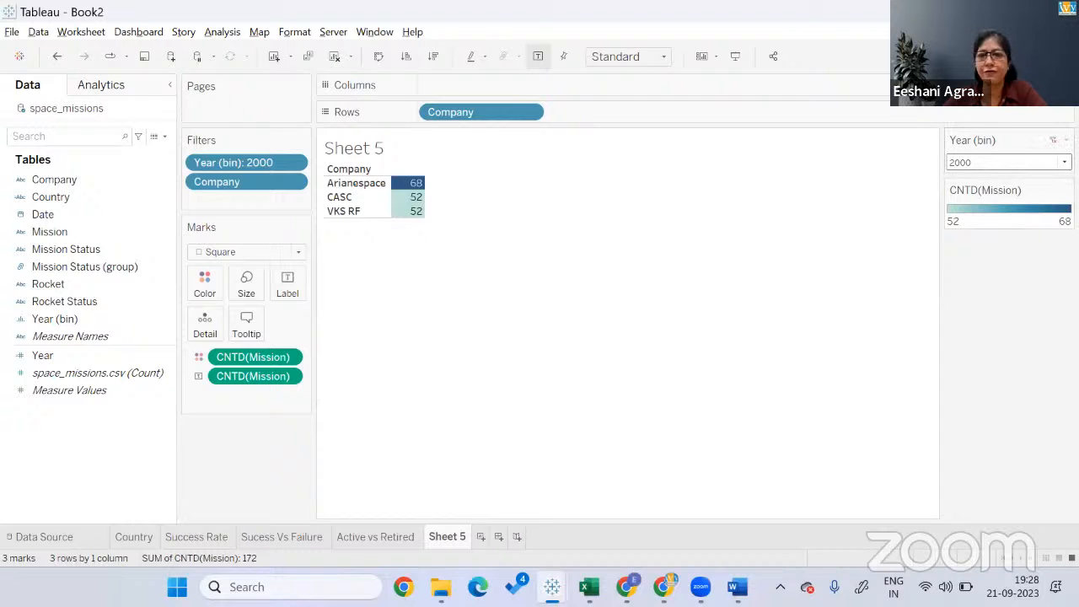
click(1007, 162)
click(980, 320)
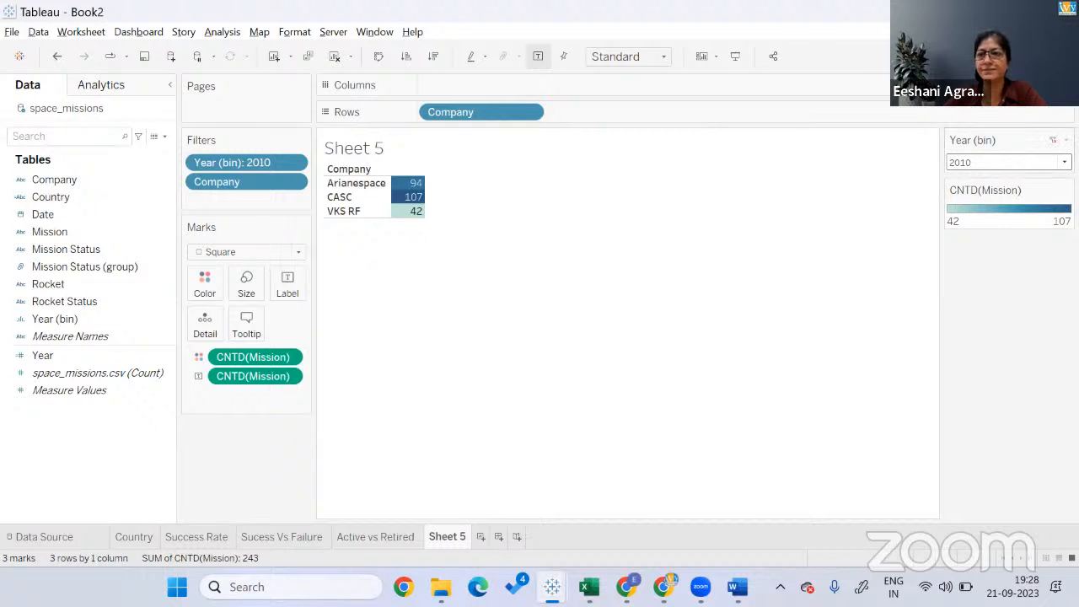
click(1007, 162)
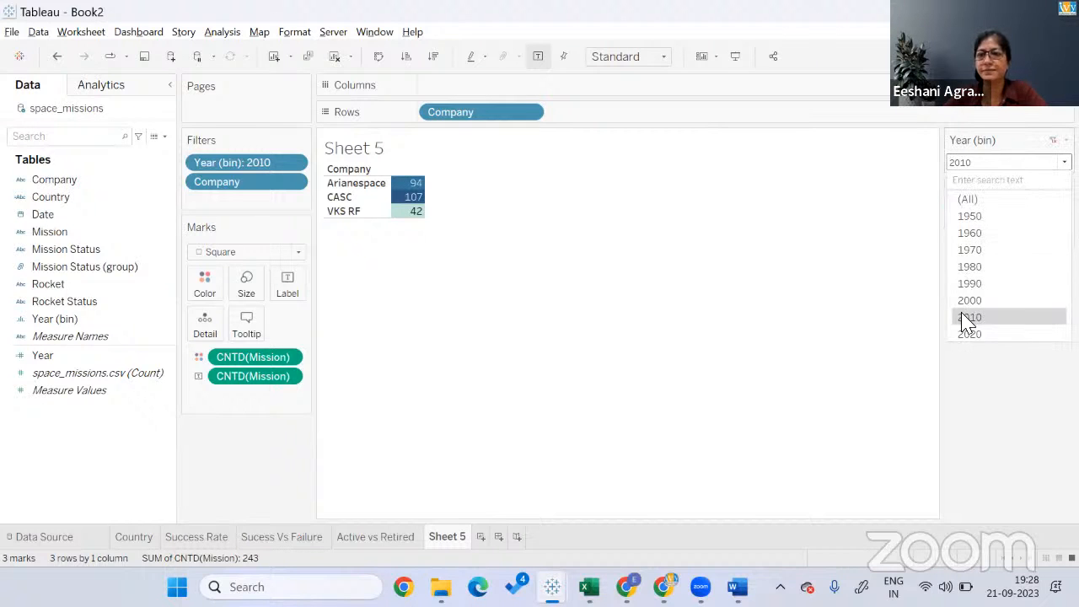
click(971, 268)
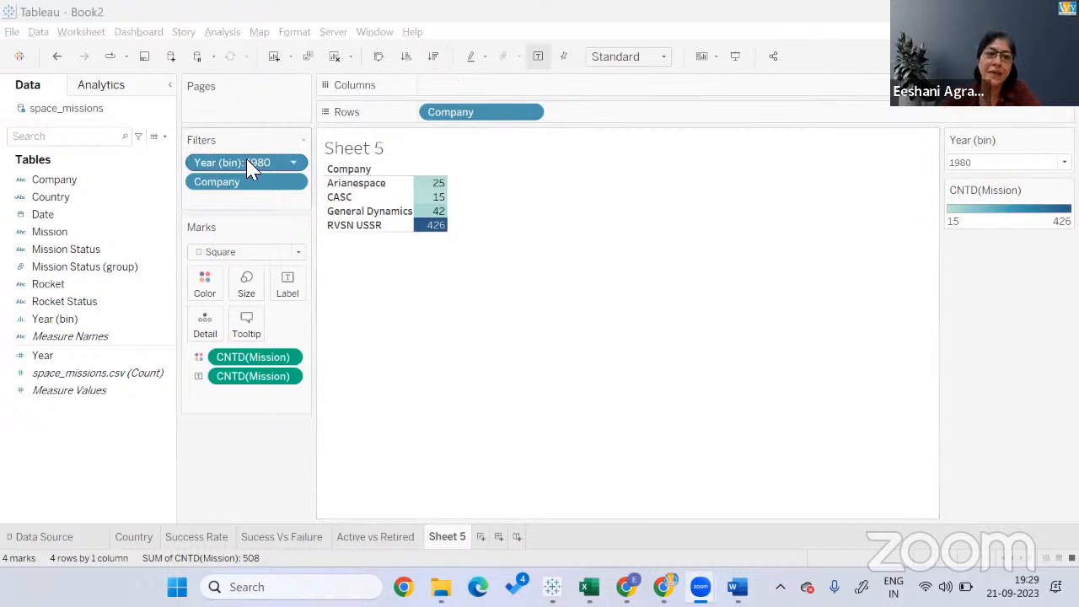
Add the Year (bin) filter to context so the top 5 companies are computed within the selected decade.
click(295, 165)
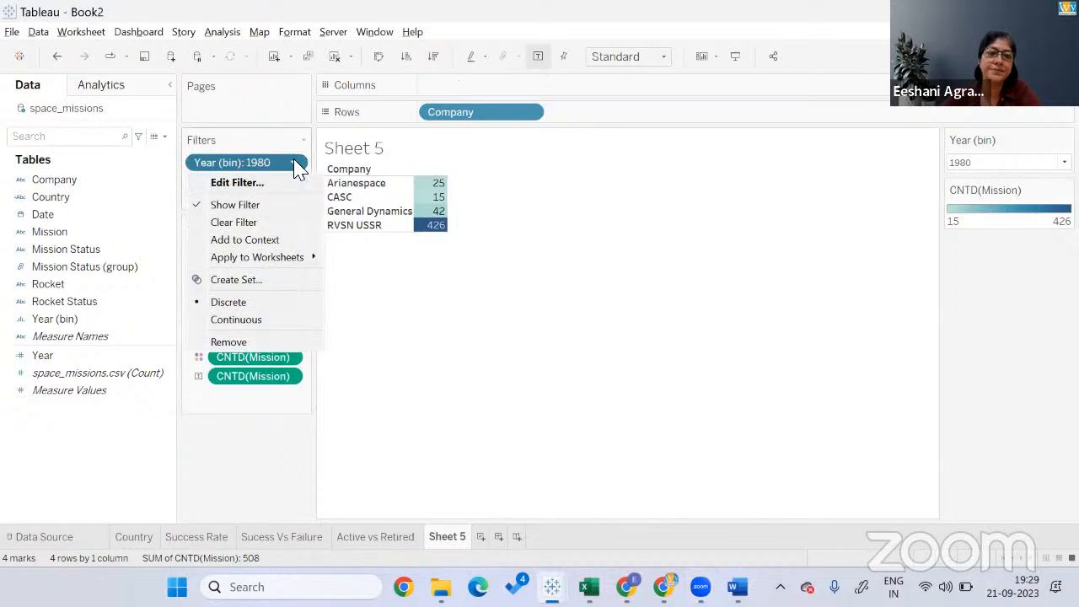
click(274, 242)
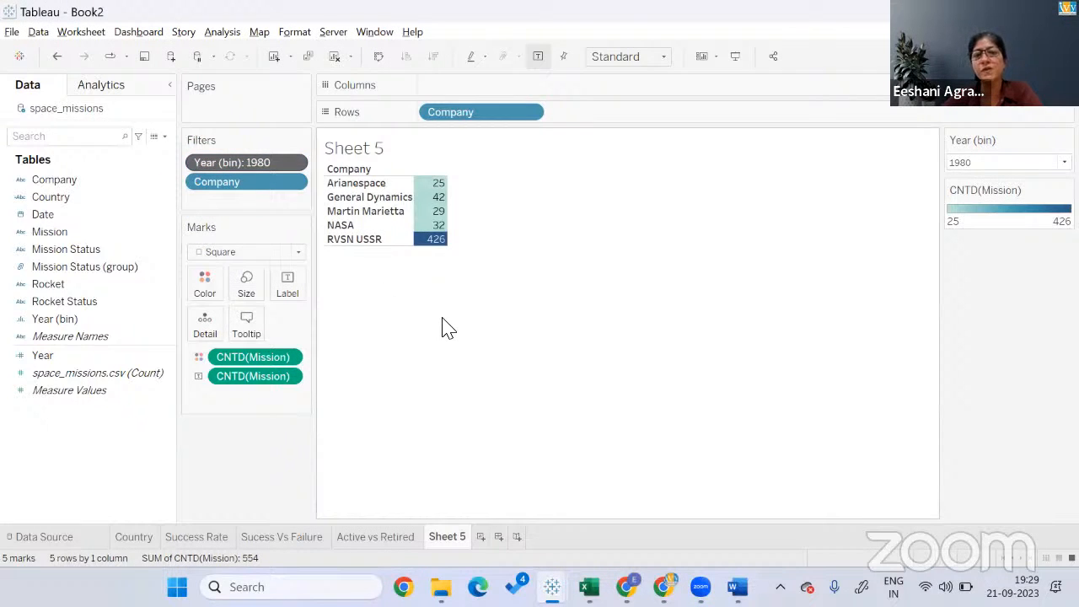
click(399, 98)
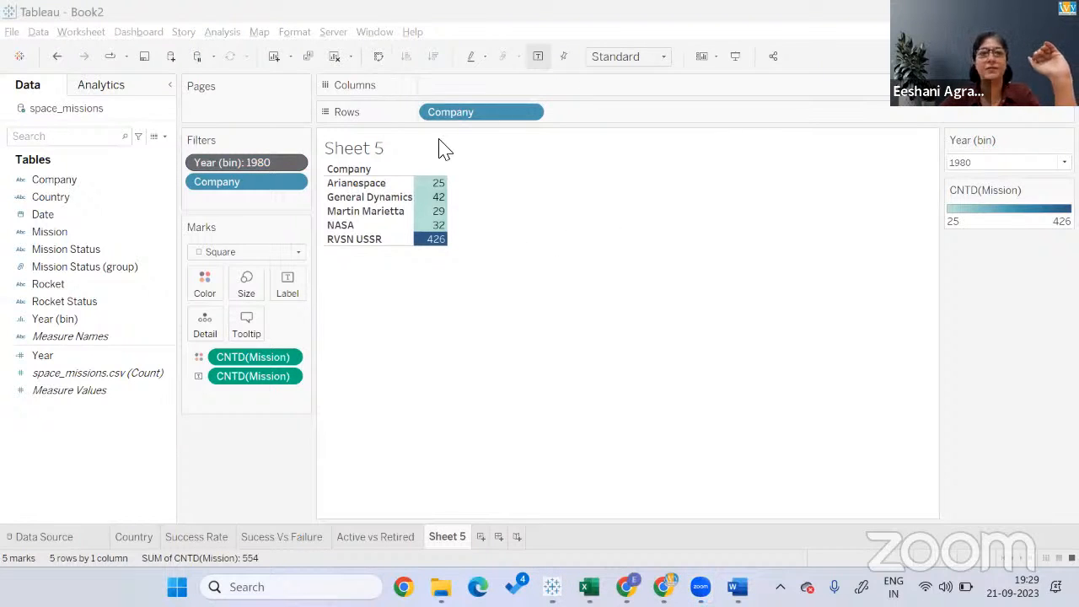
Sort the companies in descending order of distinct mission count.
click(430, 187)
right_click(432, 191)
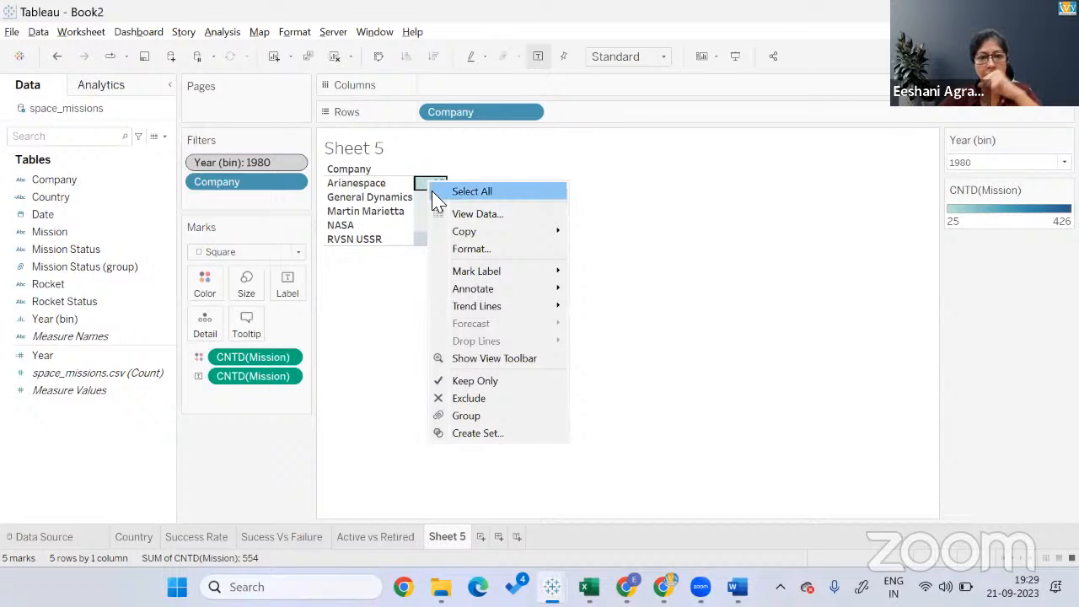
click(670, 218)
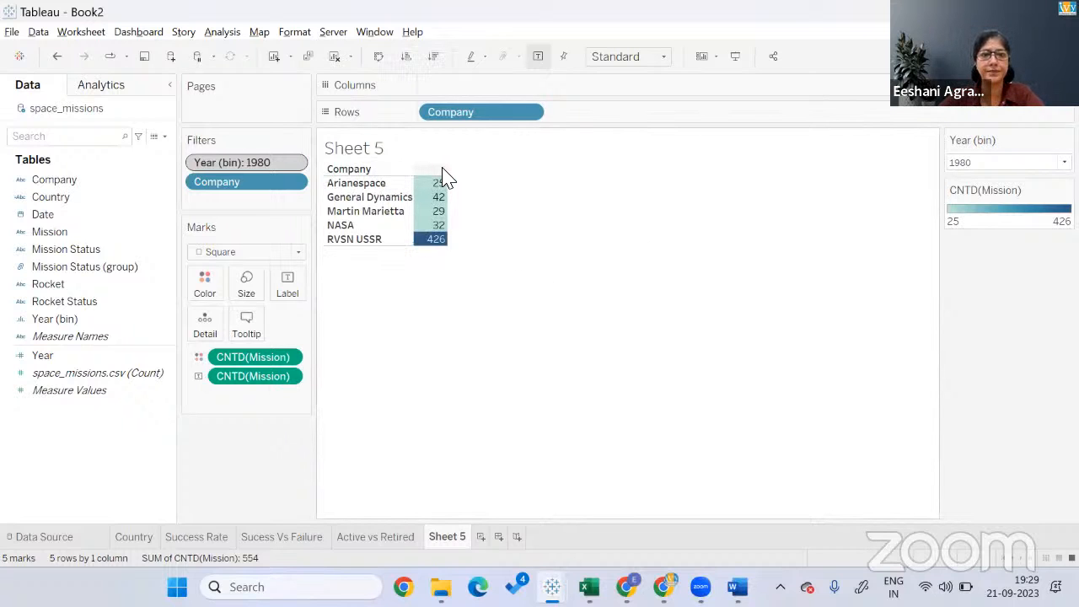
click(433, 55)
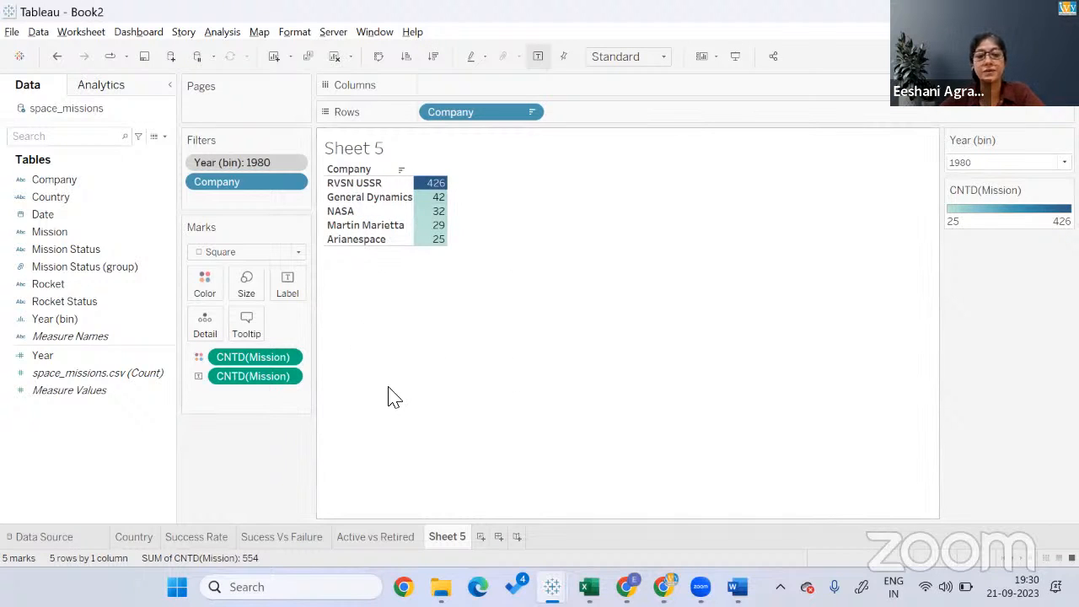
Rename the Sheet 5 worksheet as Dominant Comp.
double_click(447, 540)
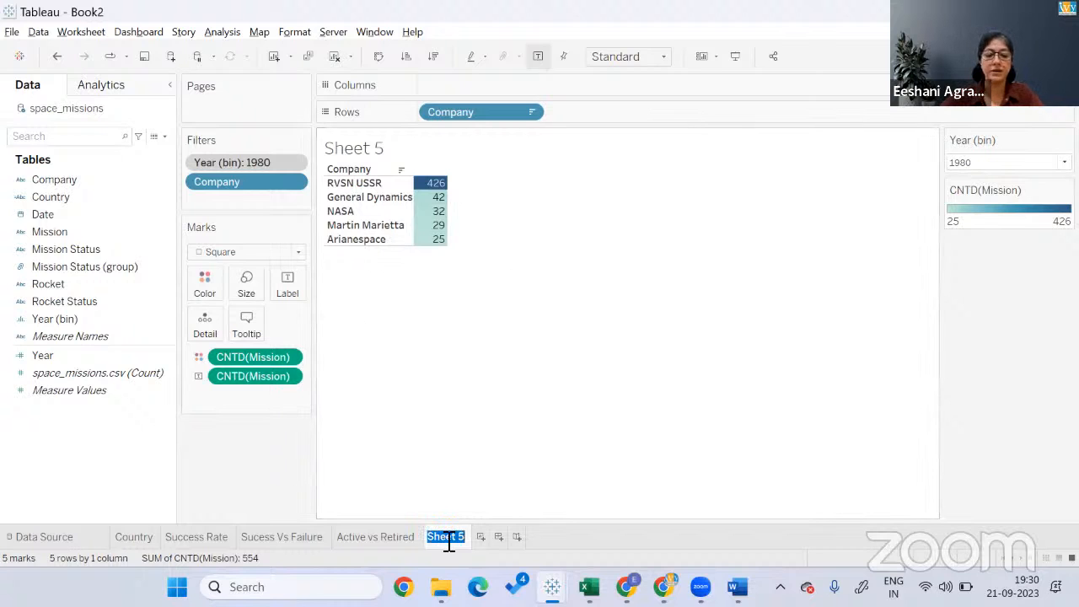
text(Domina)
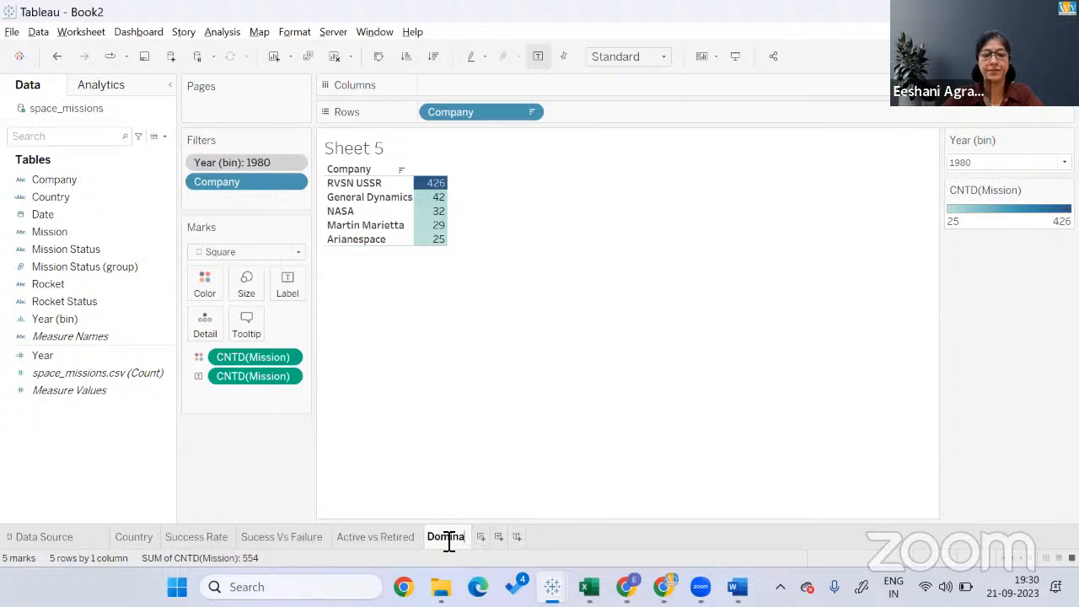
text(nt Comp)
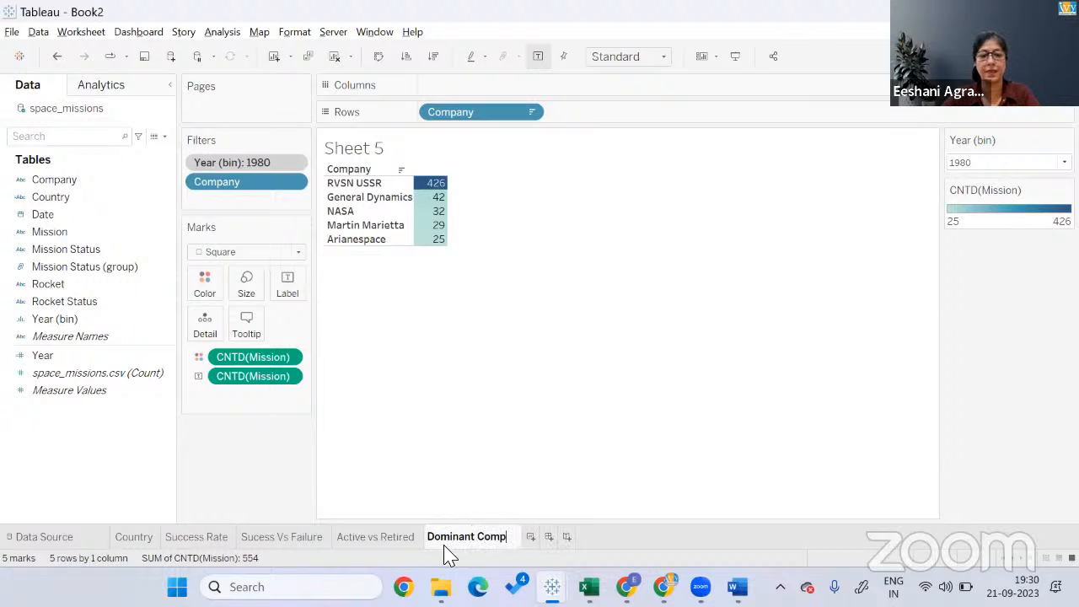
key(Return)
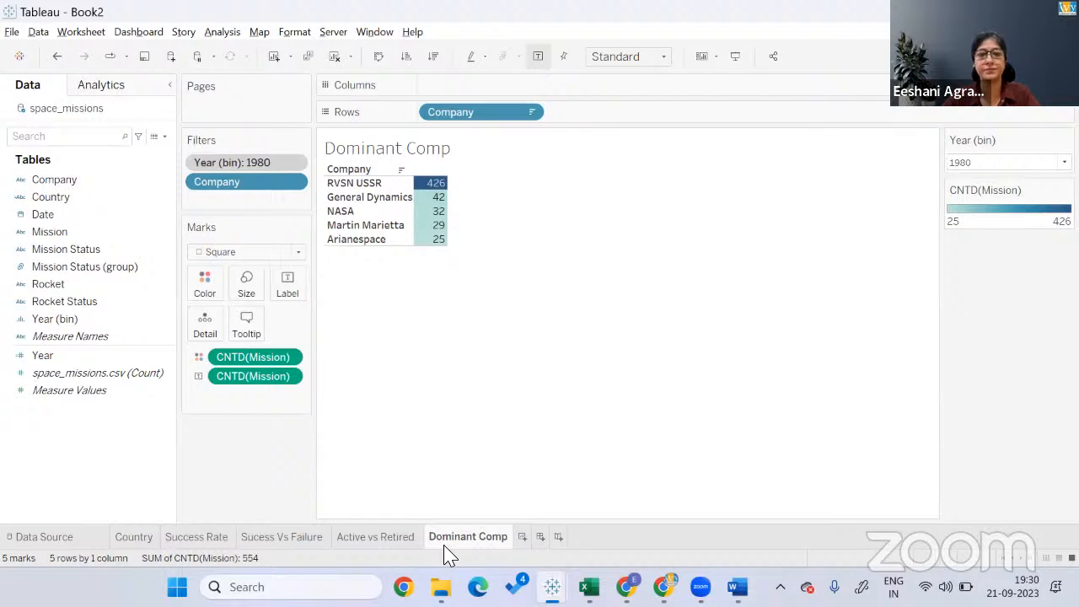
Check the finished History of Space Missions dashboard for reference, and add a new worksheet named Op Comp to Book2.
key(alt+Tab)
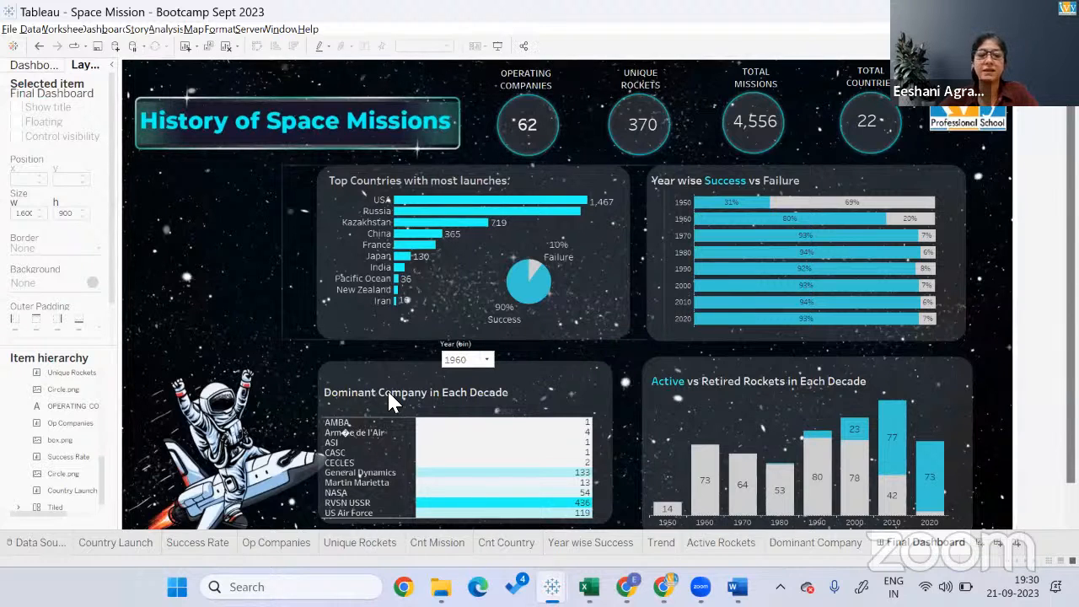
key(alt+Tab)
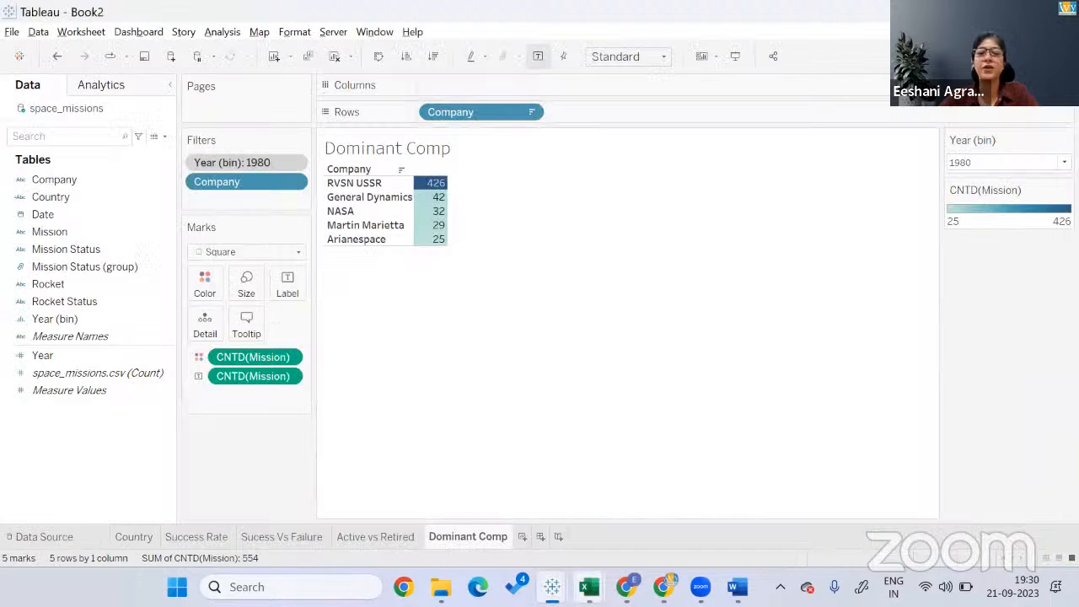
click(522, 537)
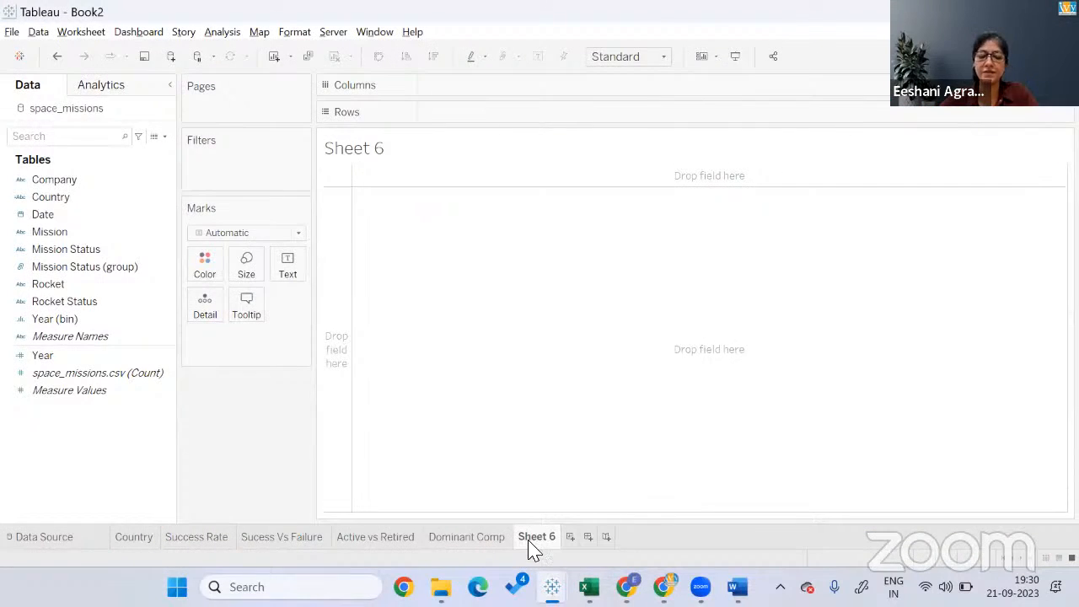
double_click(531, 540)
text(Op Comp)
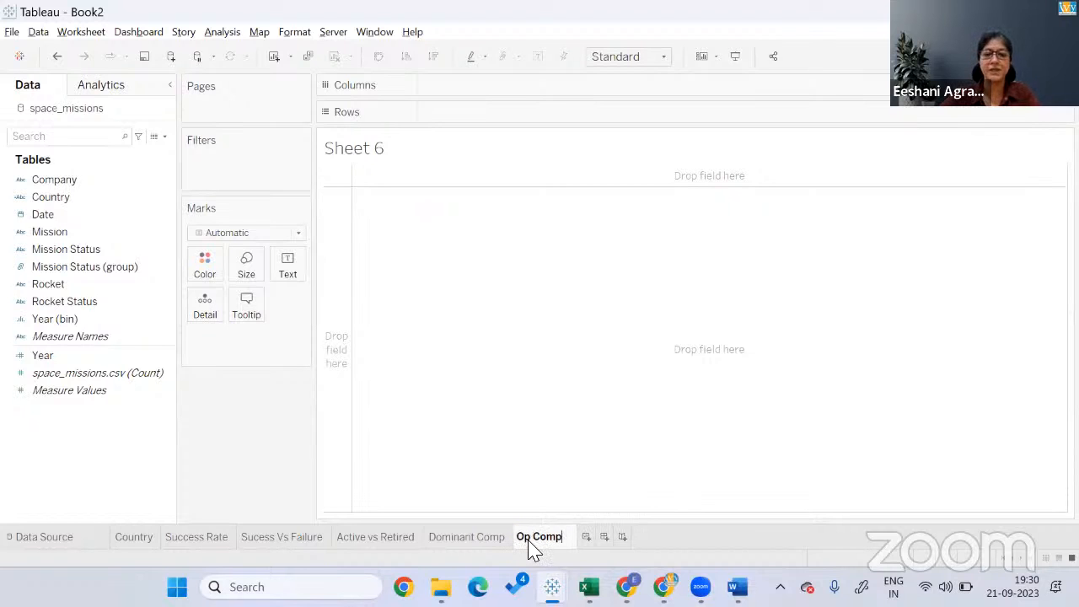
key(Return)
Add Company to the Op Comp sheet as a Count (Distinct) measure and show it as a text table.
click(95, 186)
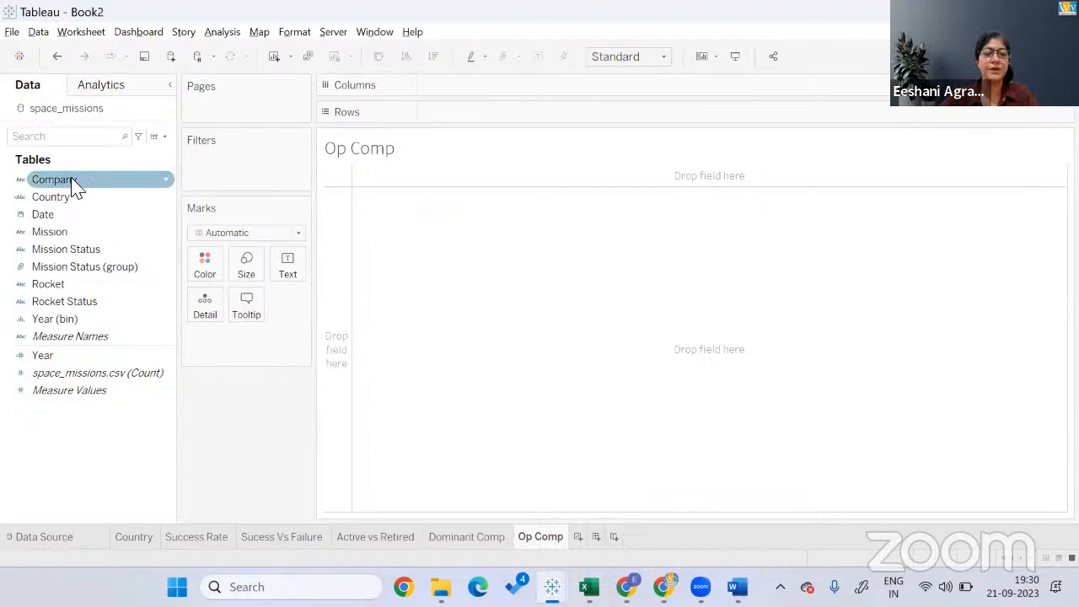
double_click(74, 185)
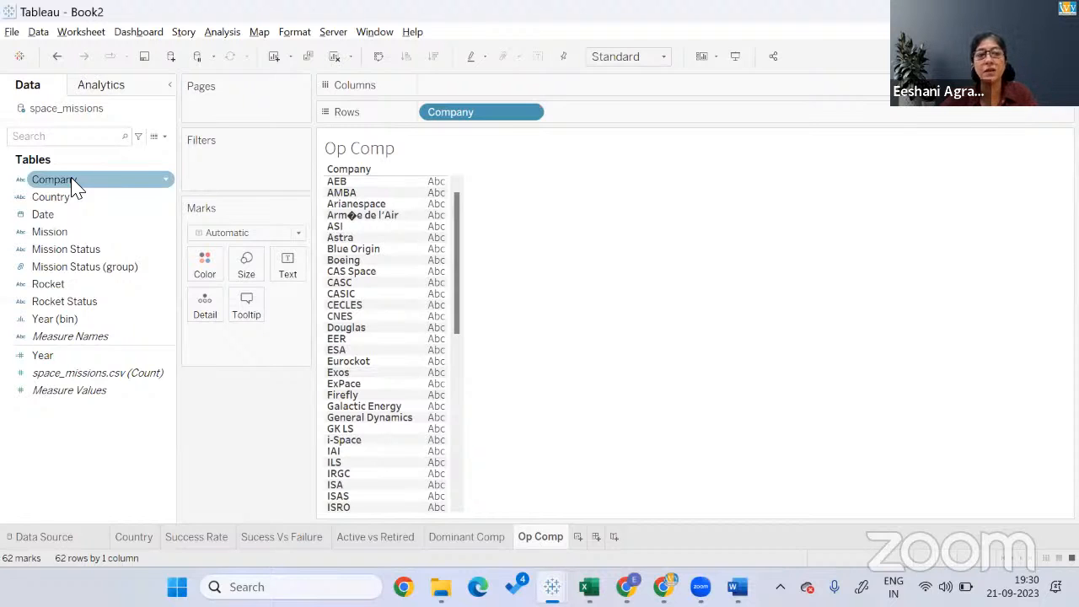
click(531, 113)
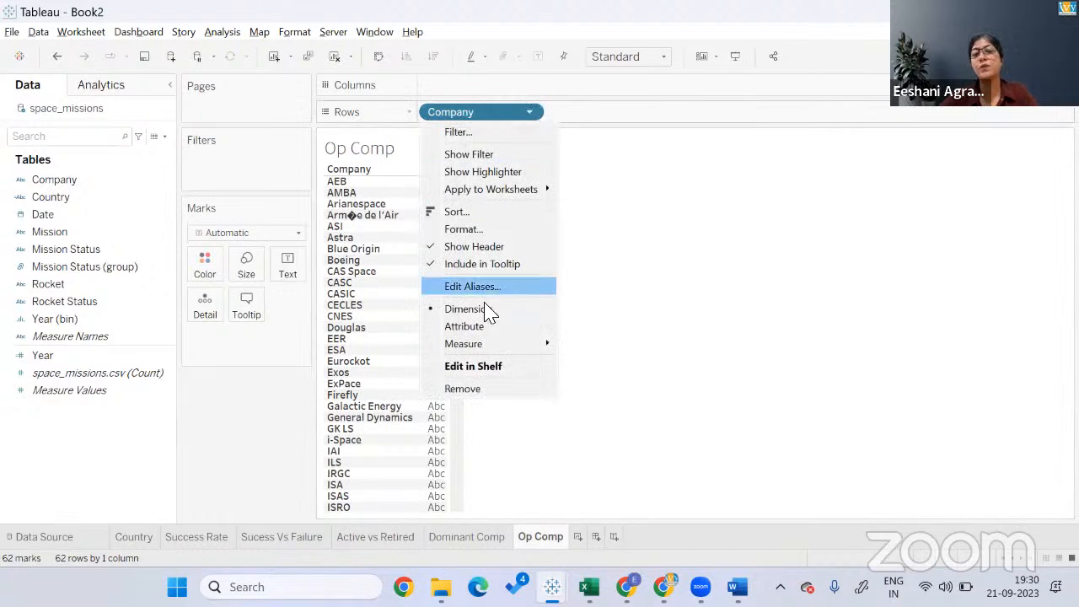
mouse_move(487, 347)
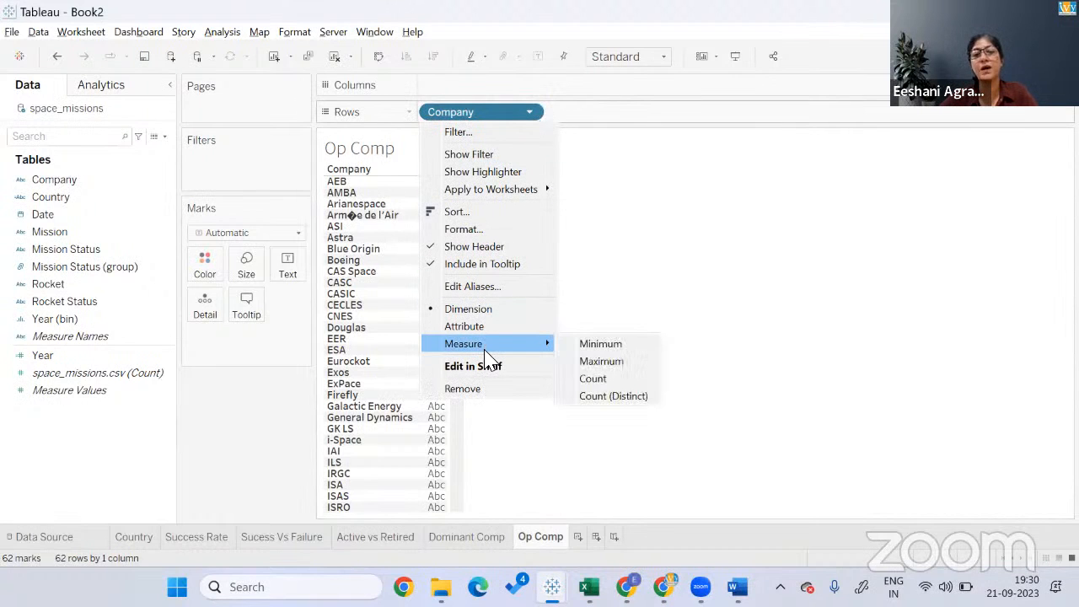
click(614, 394)
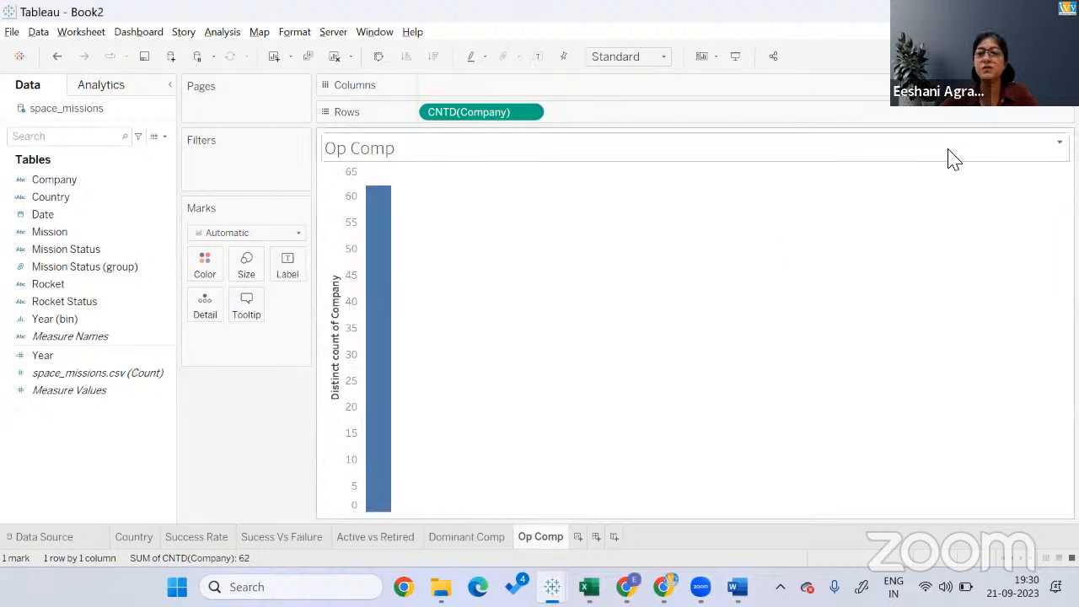
click(1039, 56)
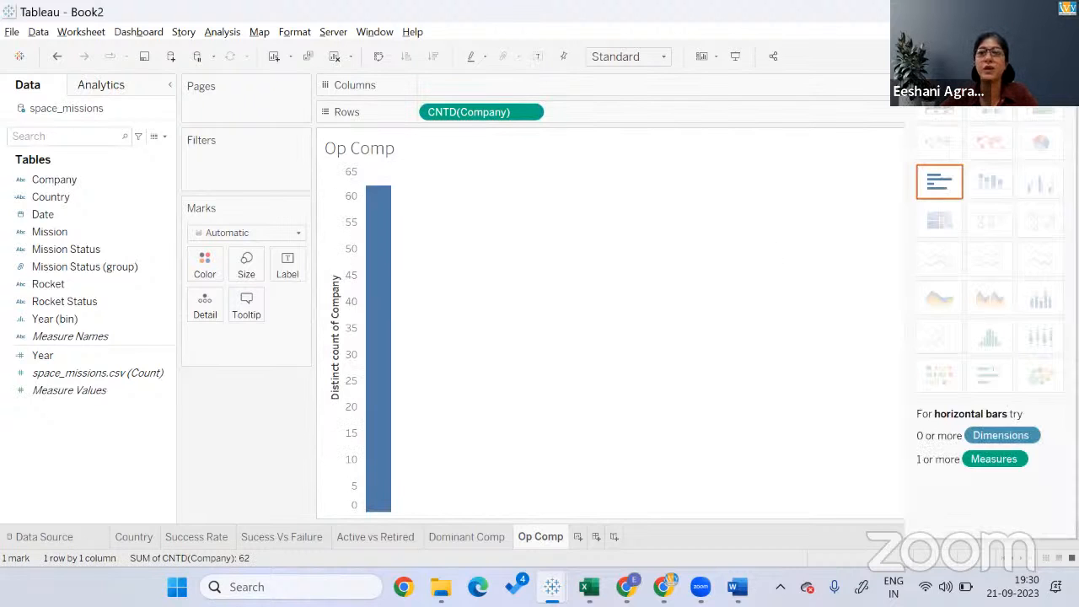
click(955, 116)
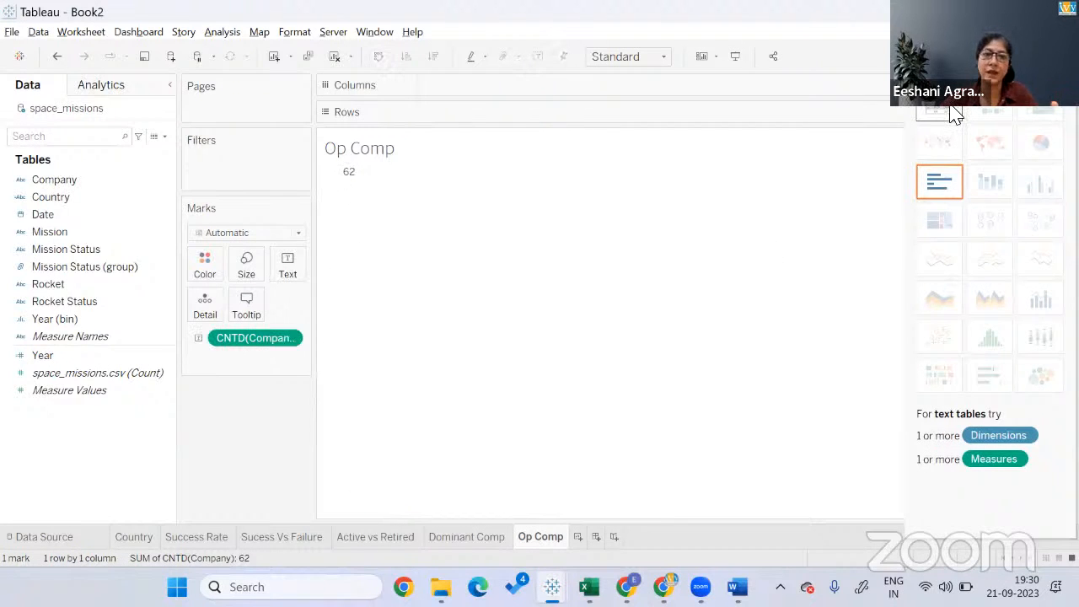
Format the distinct company count on the Op Comp sheet with font size 22 and a very light grey colour.
mouse_move(355, 184)
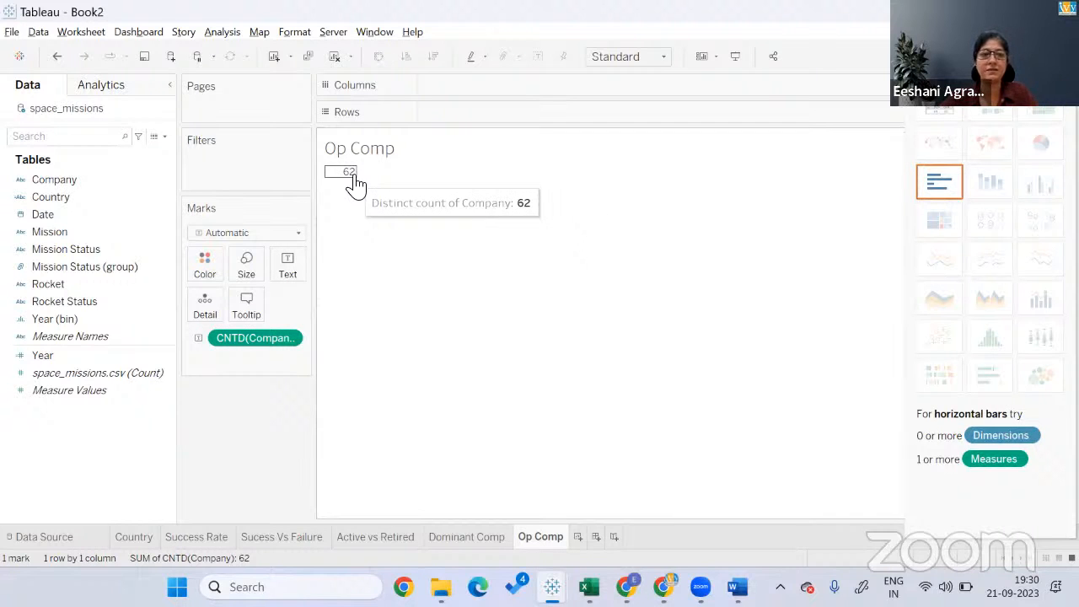
right_click(354, 177)
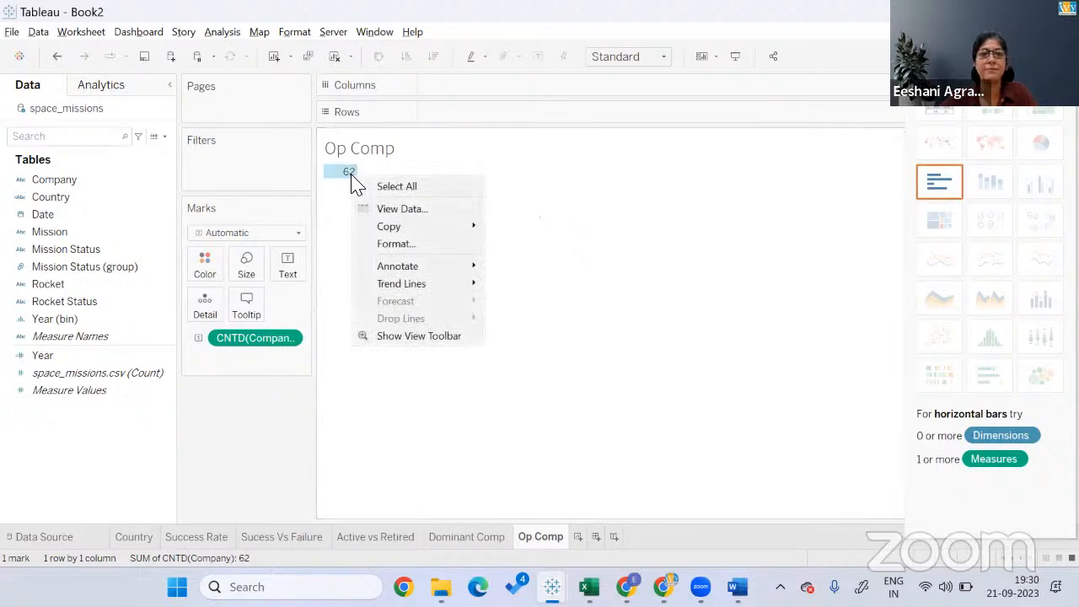
click(386, 243)
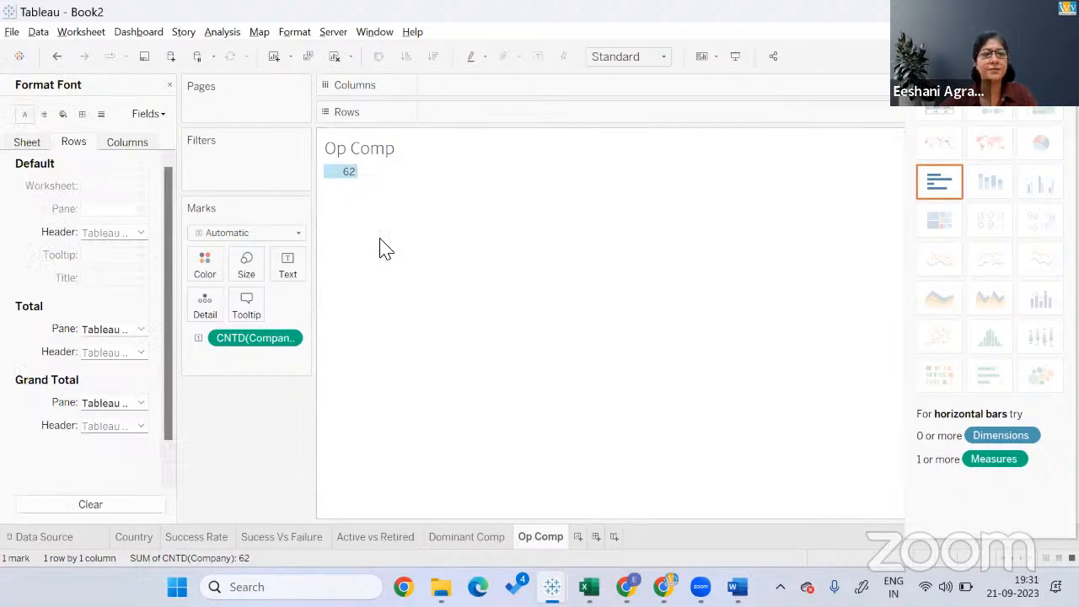
click(159, 114)
click(157, 132)
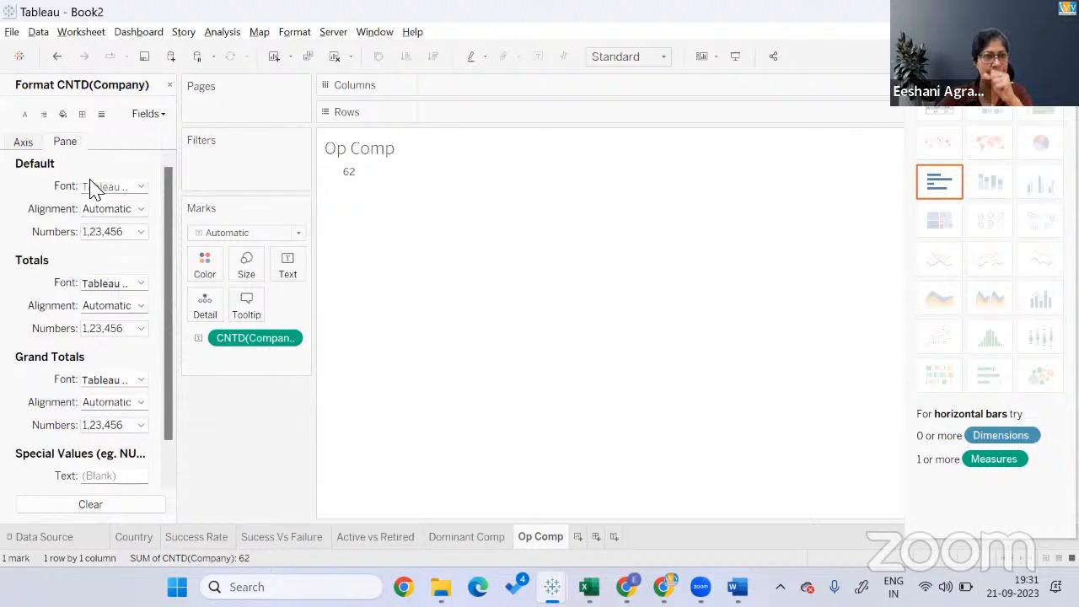
click(141, 187)
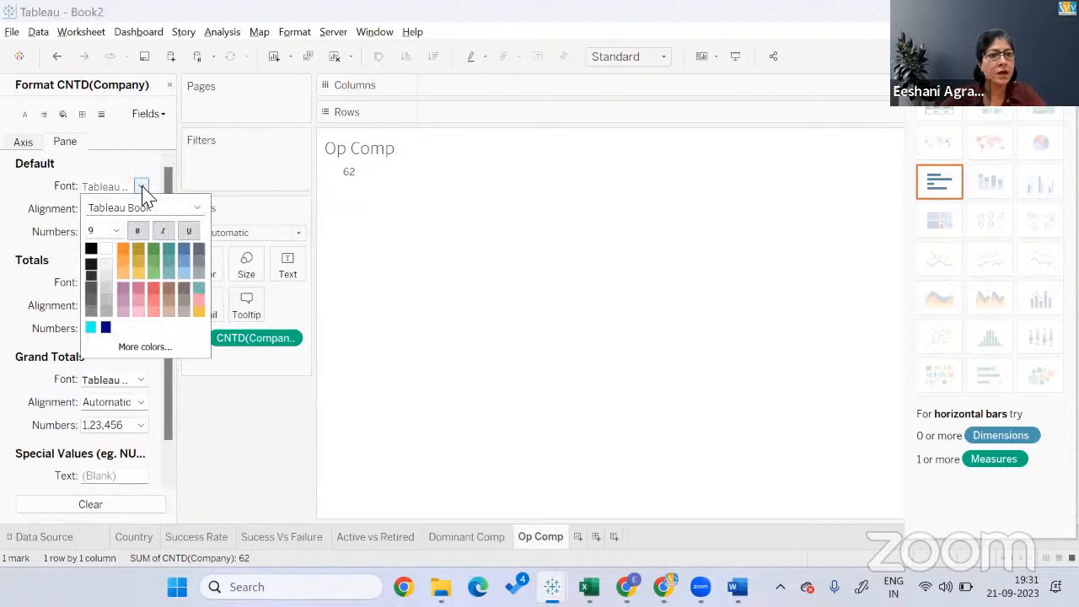
double_click(110, 231)
text(22)
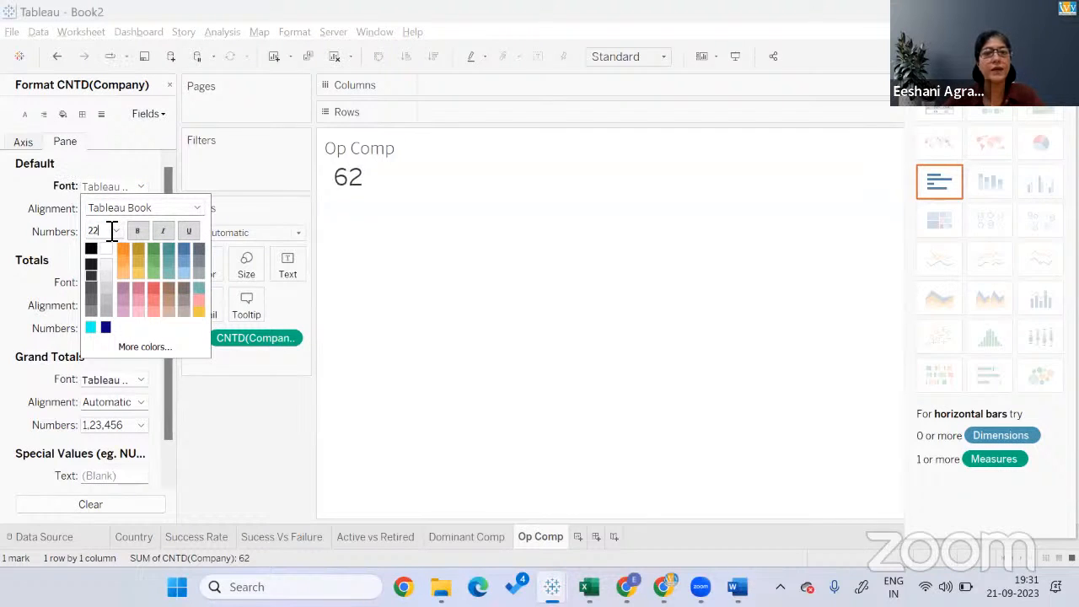
click(107, 277)
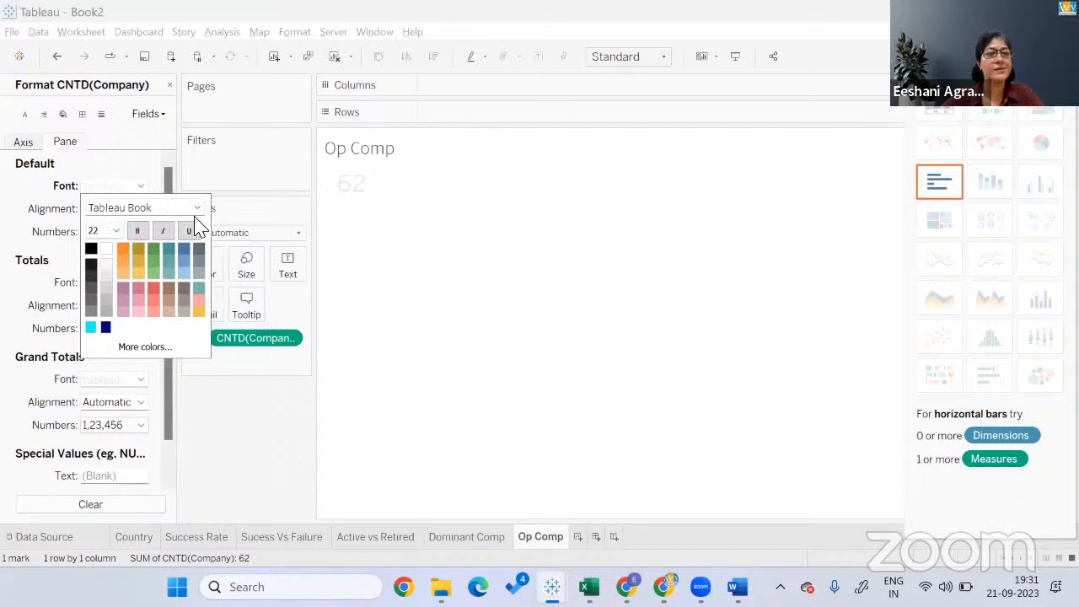
Hide the title of the Op Comp worksheet.
click(363, 157)
right_click(363, 157)
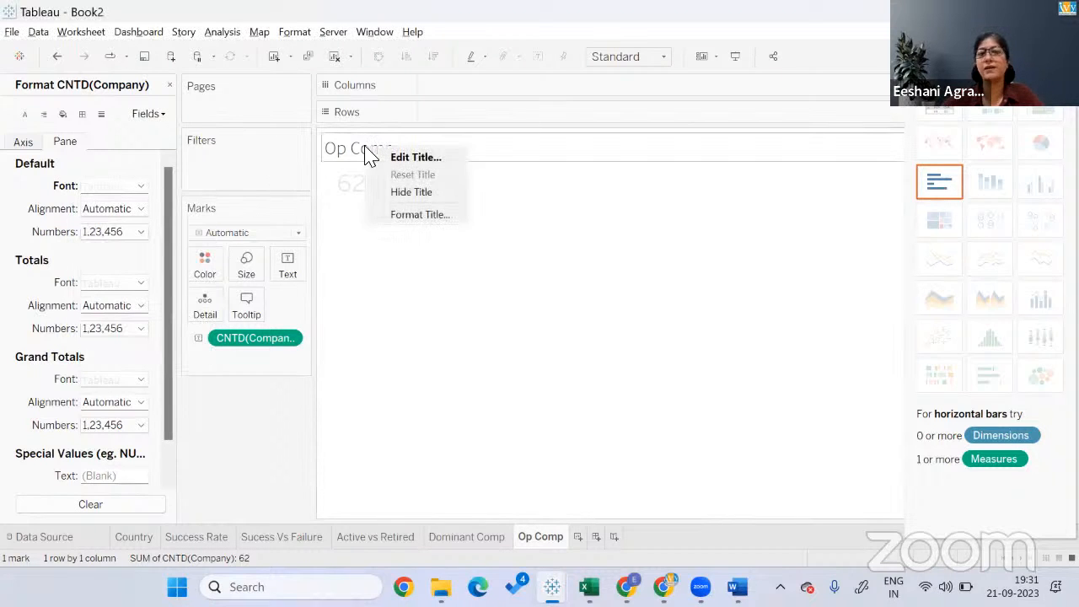
click(398, 193)
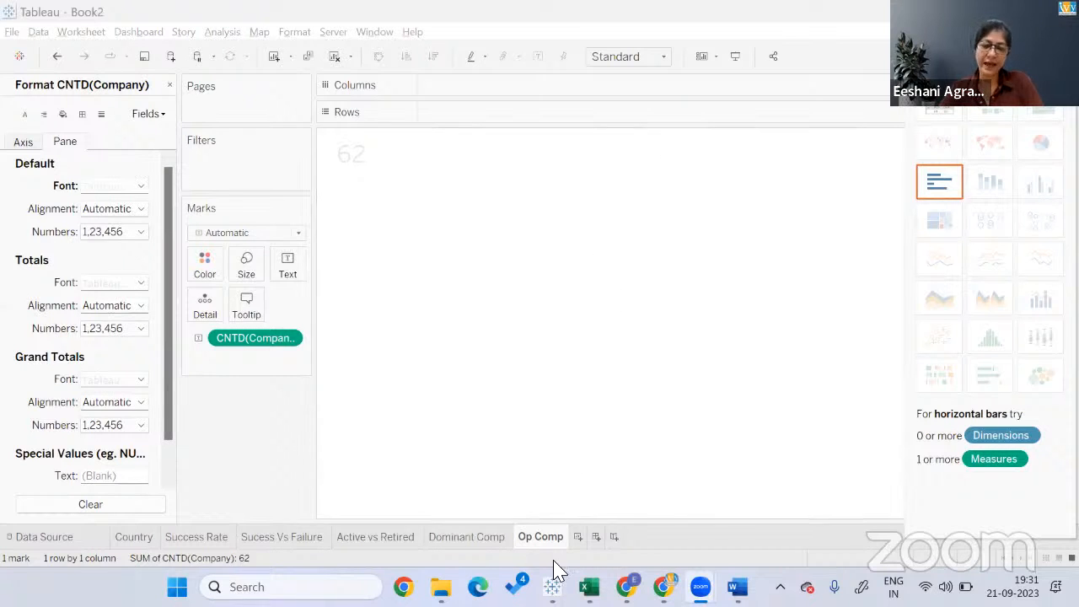
Add a new dashboard, set its fixed size to PowerPoint (1600 x 900), and hide the Show Me chart suggestions.
click(595, 539)
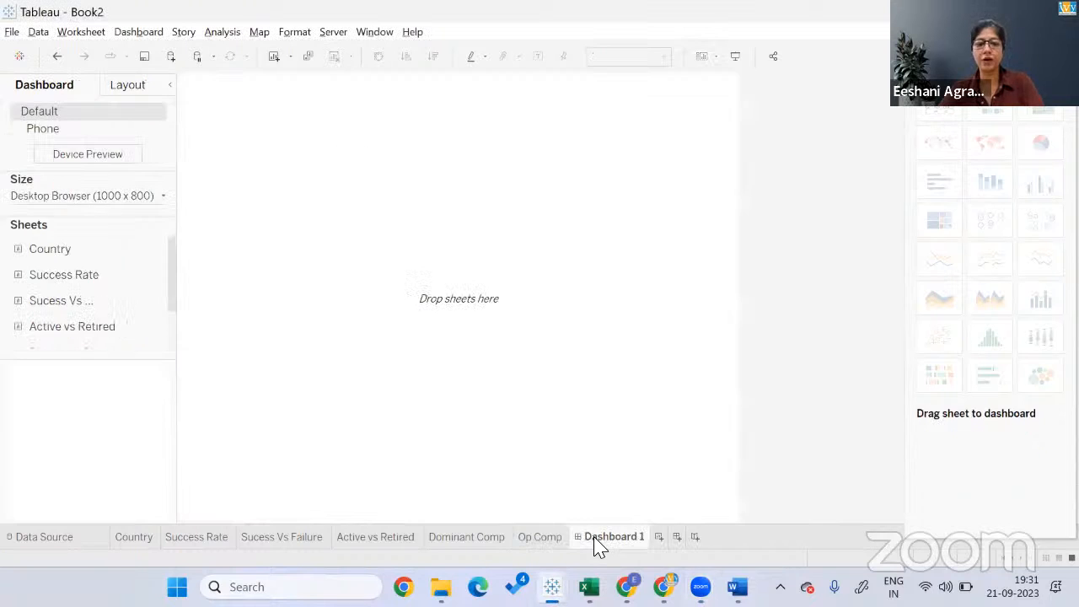
click(471, 67)
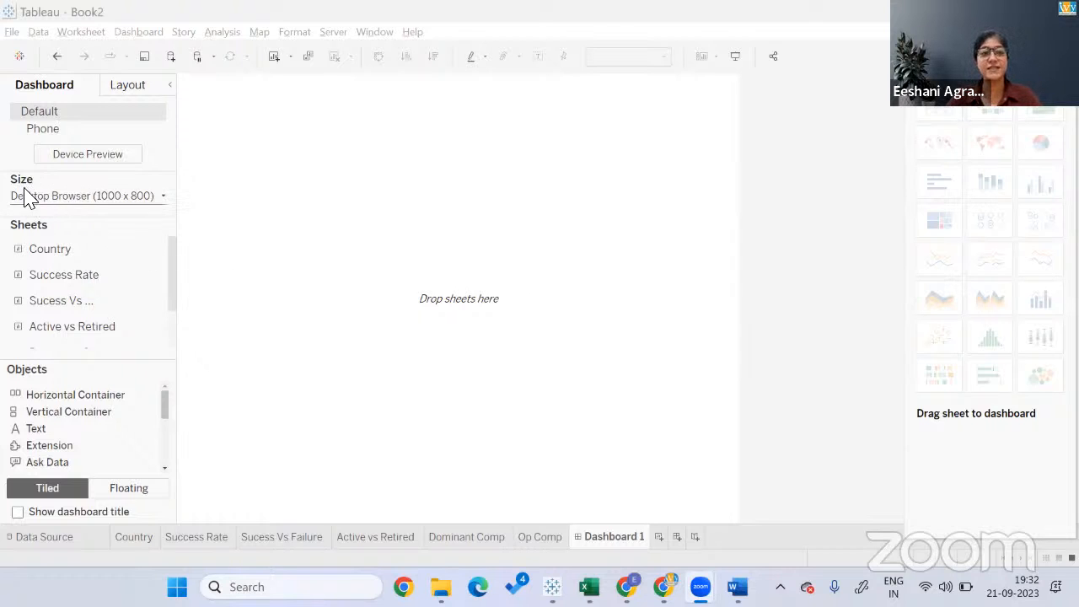
click(162, 197)
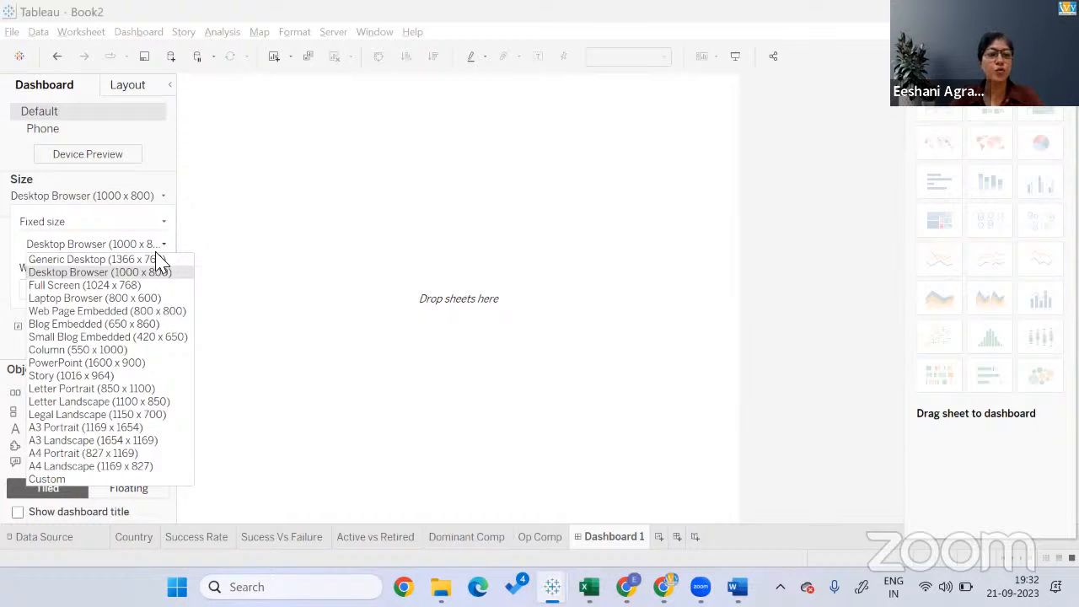
click(93, 364)
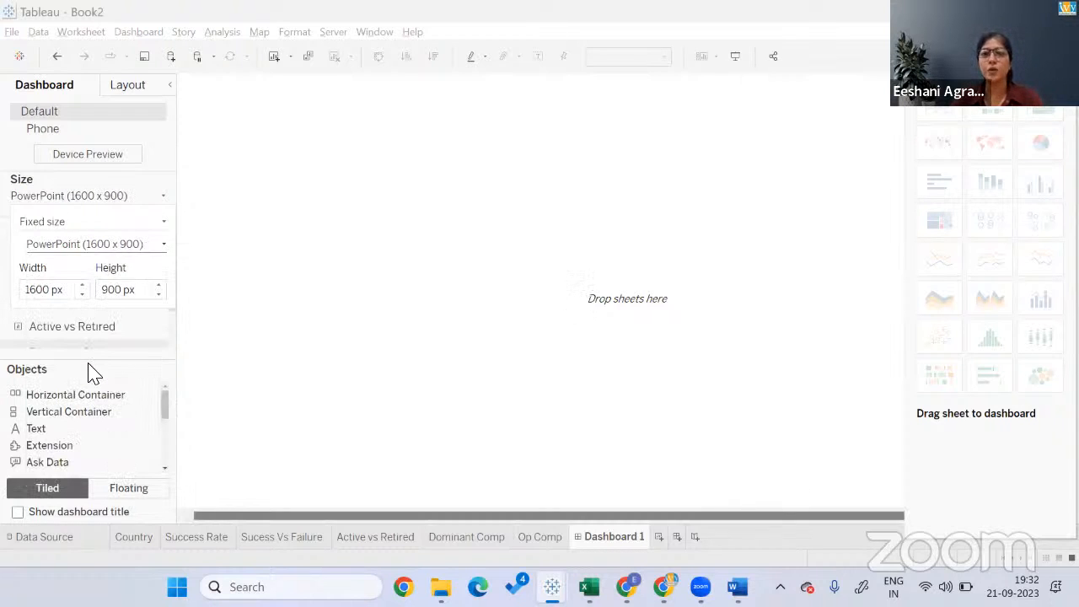
click(1039, 57)
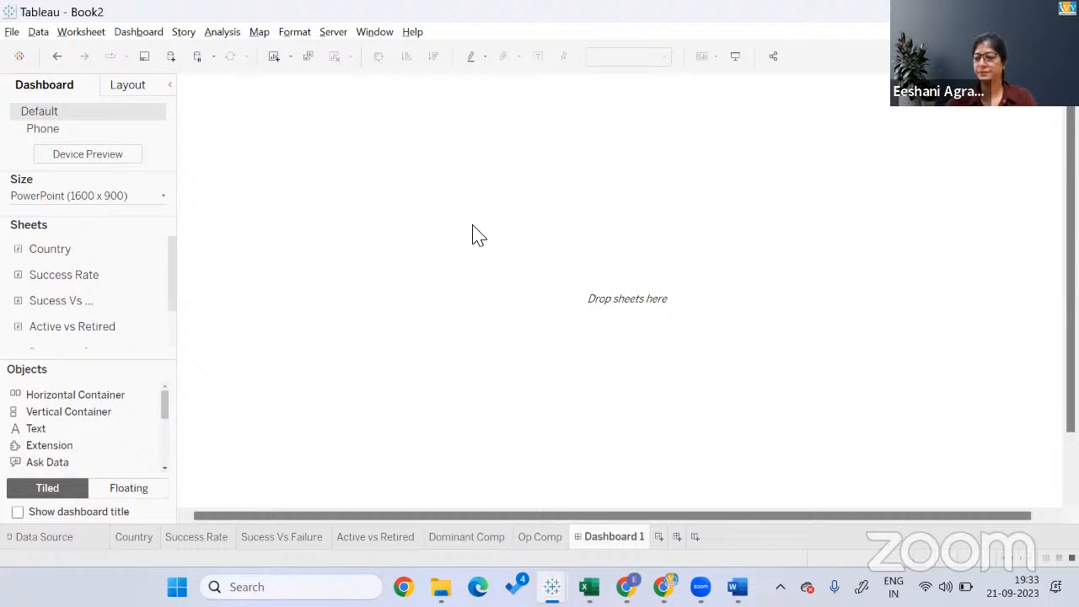
Review the dashboard's fixed-size presets and dimensions, keeping PowerPoint (1600 x 900) selected.
click(468, 87)
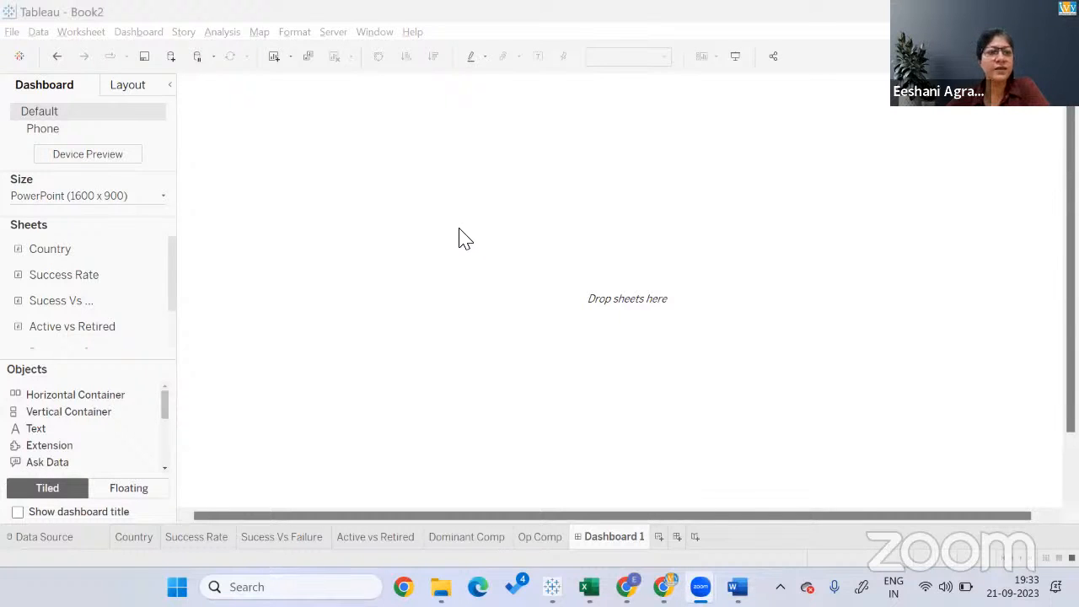
click(162, 197)
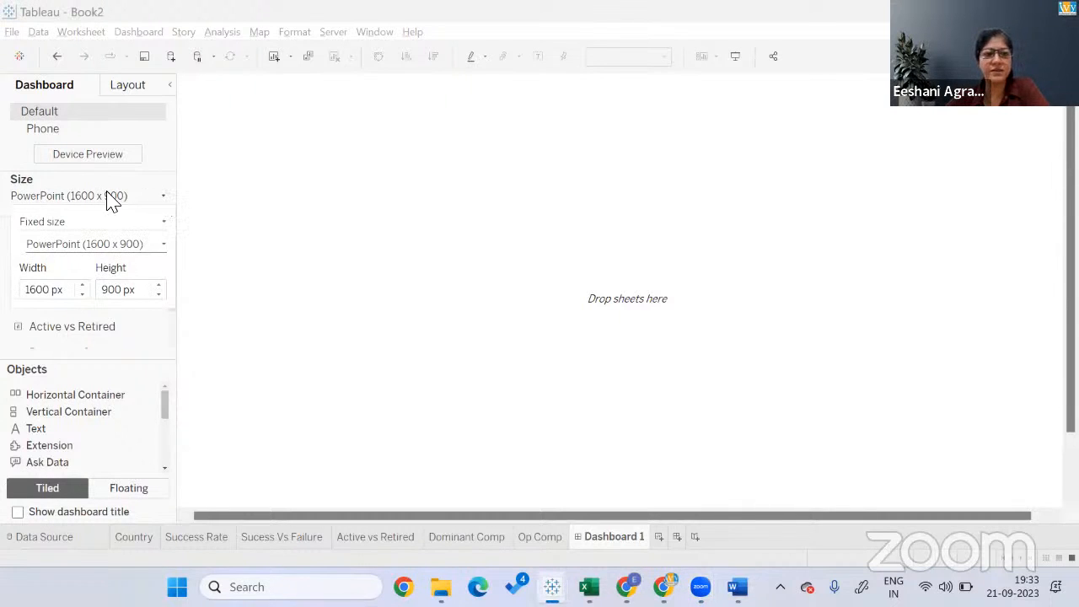
click(162, 245)
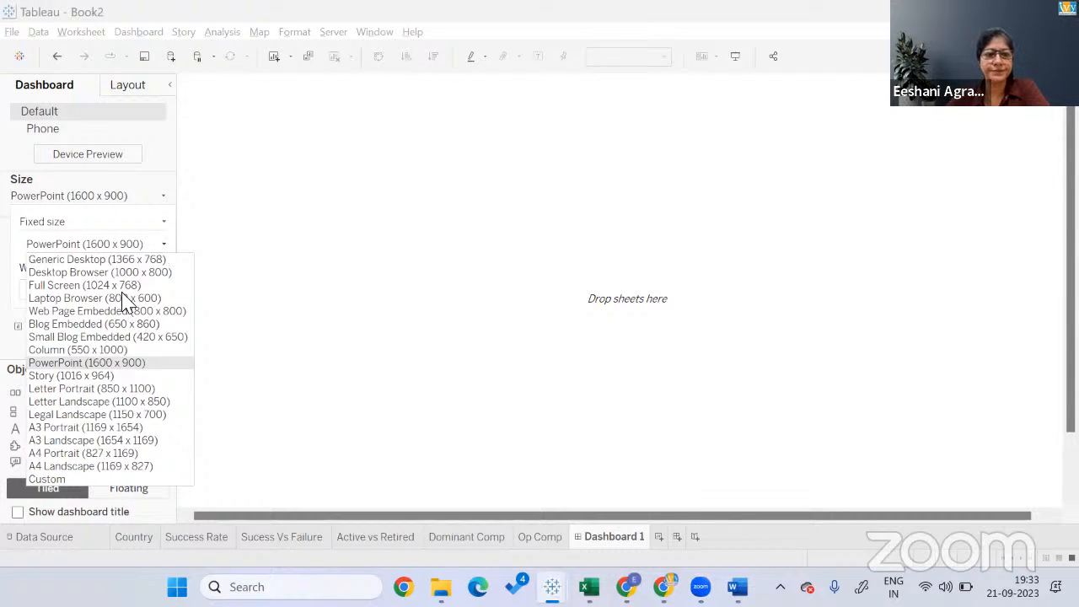
click(97, 362)
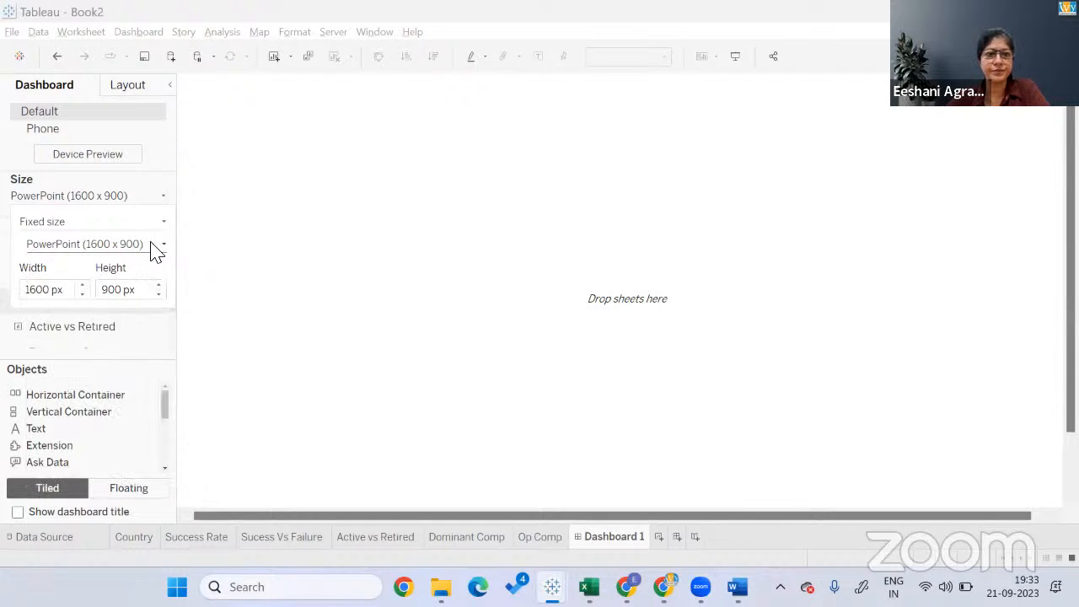
click(199, 95)
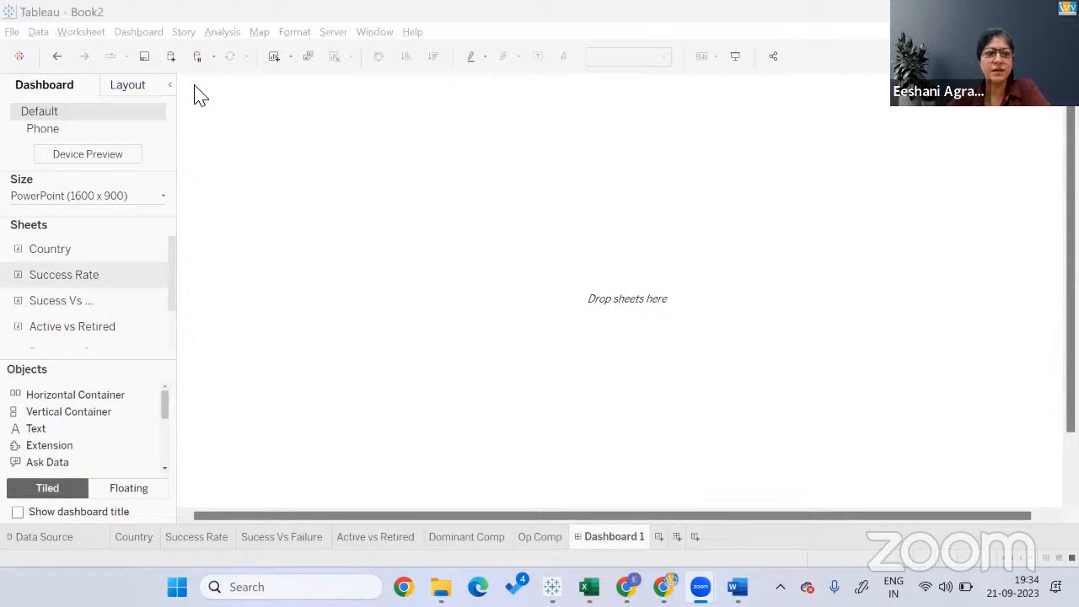
click(163, 197)
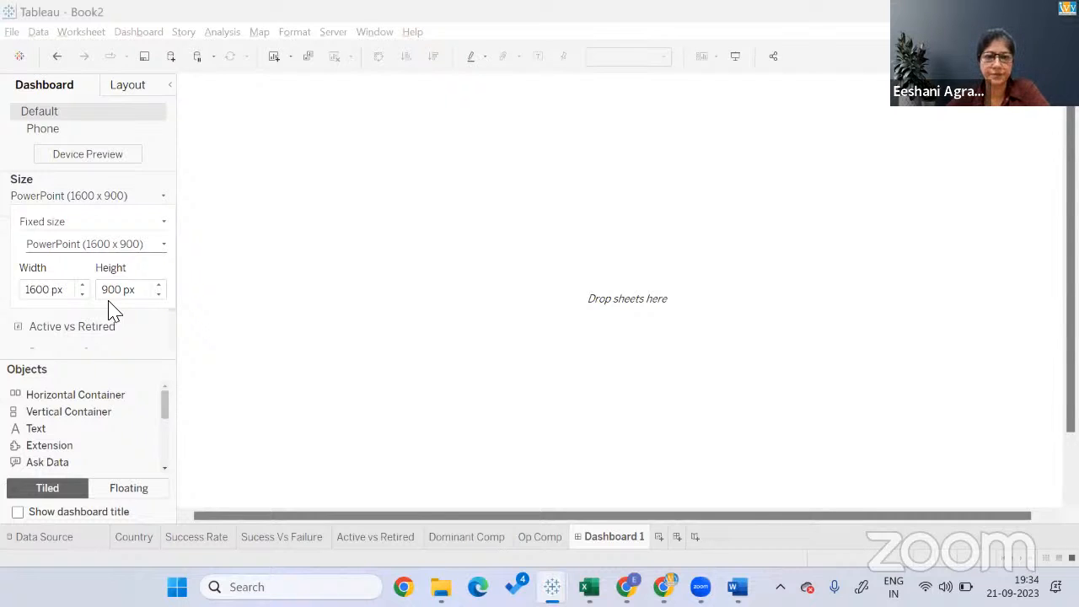
click(669, 125)
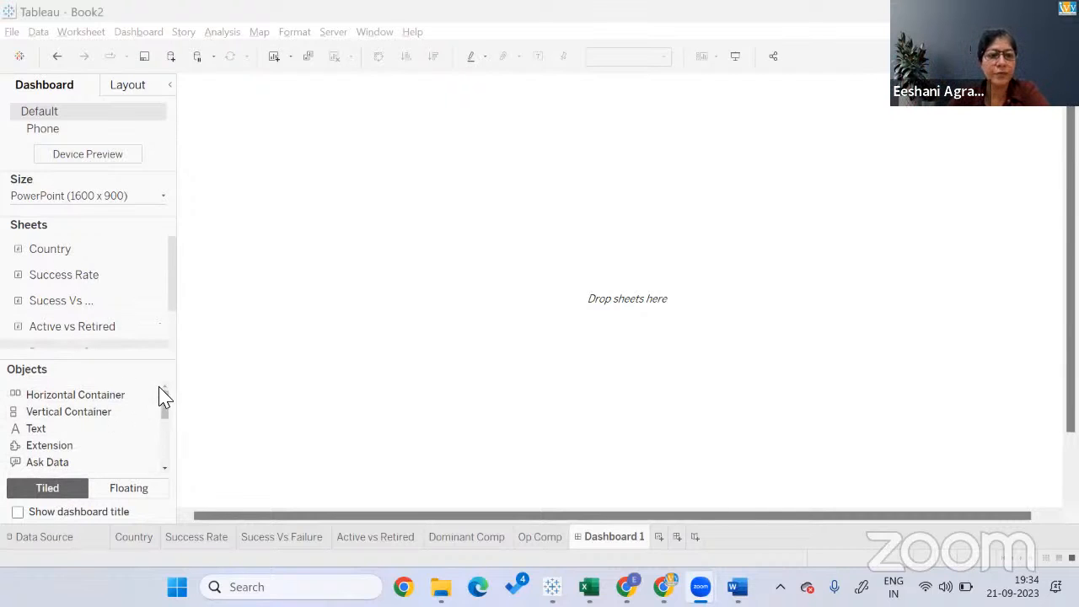
Add a tiled image object to the dashboard using the Space Mission Backdrop file, with Fit Image and Center Image enabled.
drag(166, 408, 166, 434)
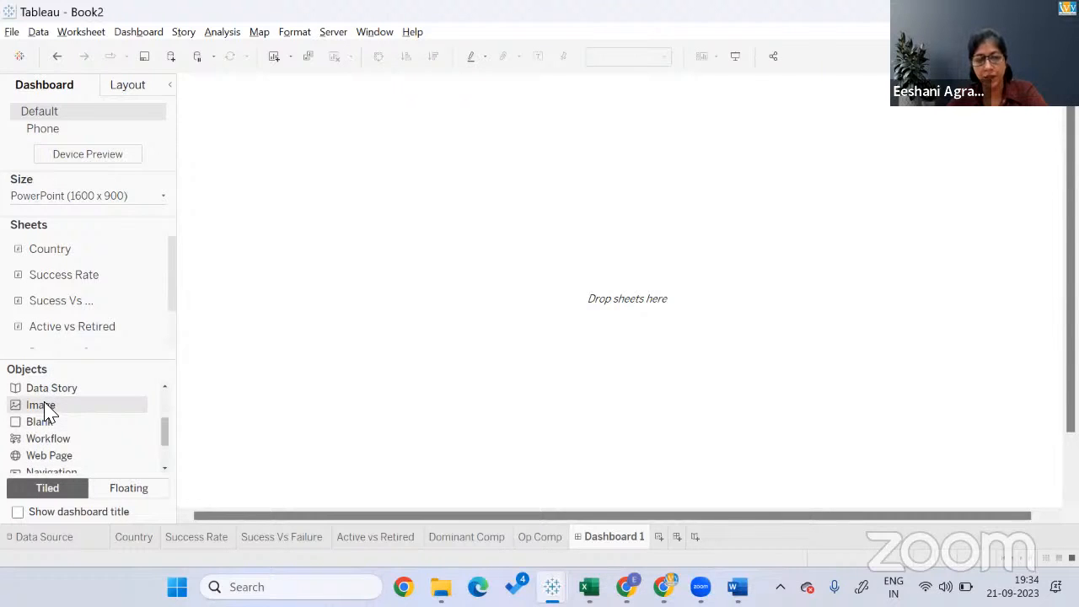
drag(44, 405, 331, 326)
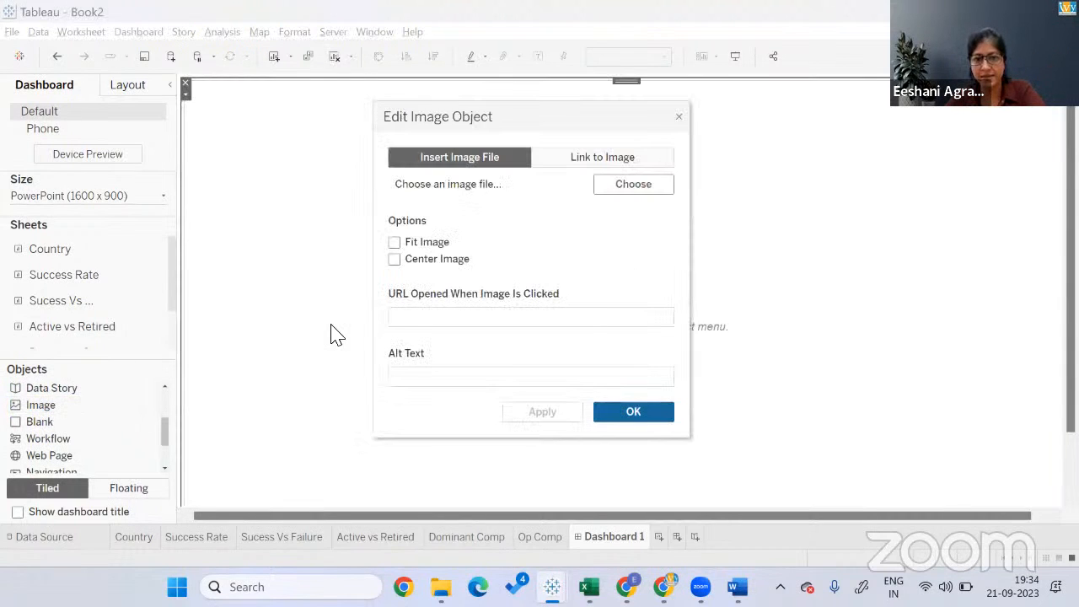
click(393, 242)
click(393, 258)
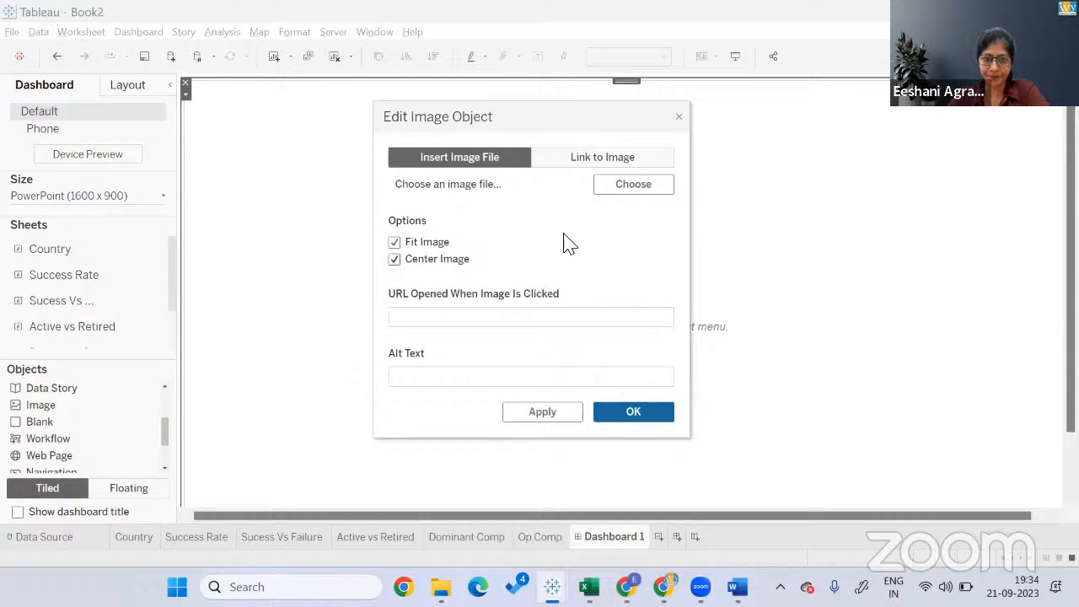
click(652, 189)
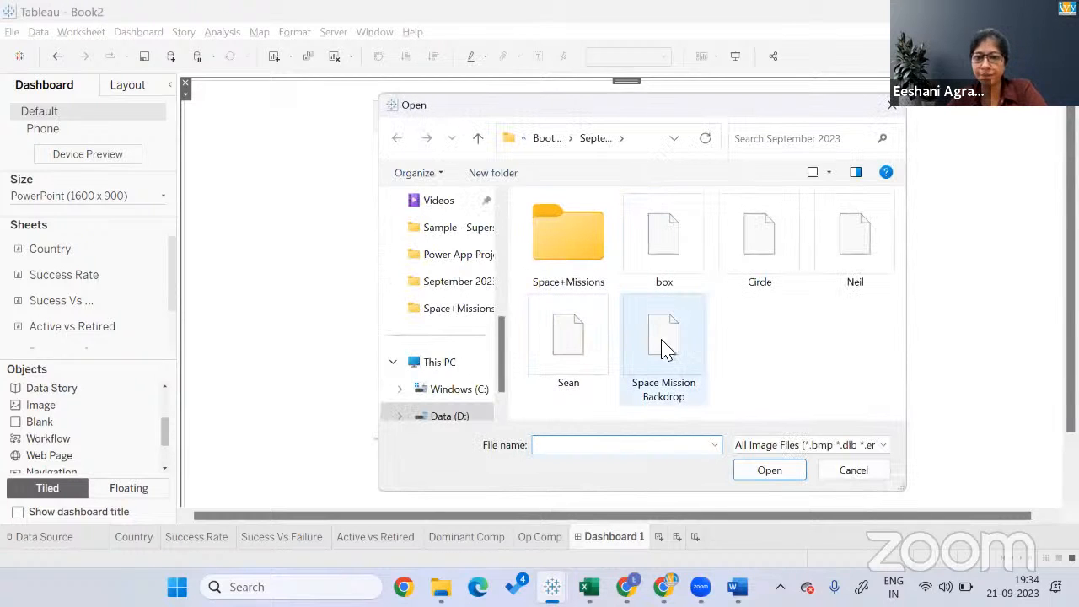
double_click(672, 340)
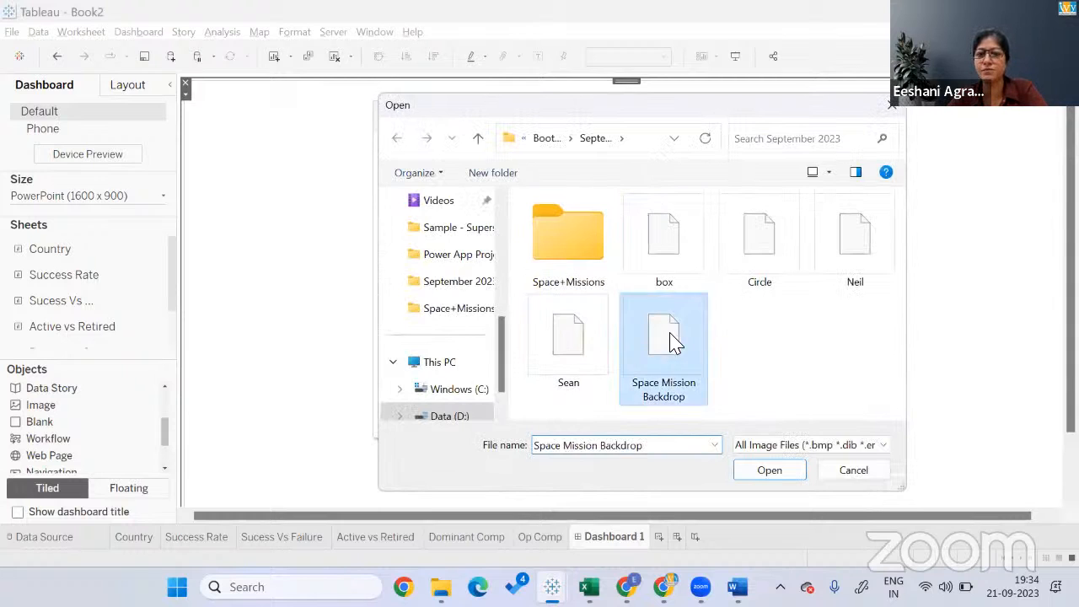
click(632, 413)
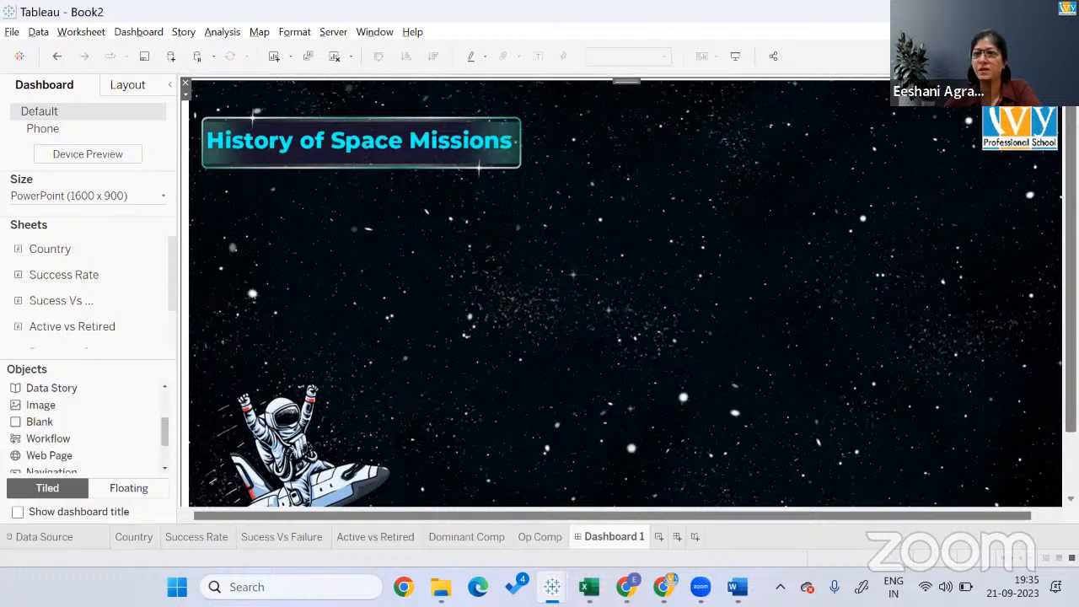
Narrow the dashboard's side pane to give the canvas more room.
right_click(1069, 427)
mouse_move(1069, 426)
mouse_down()
mouse_move(1069, 487)
mouse_move(1069, 425)
mouse_up()
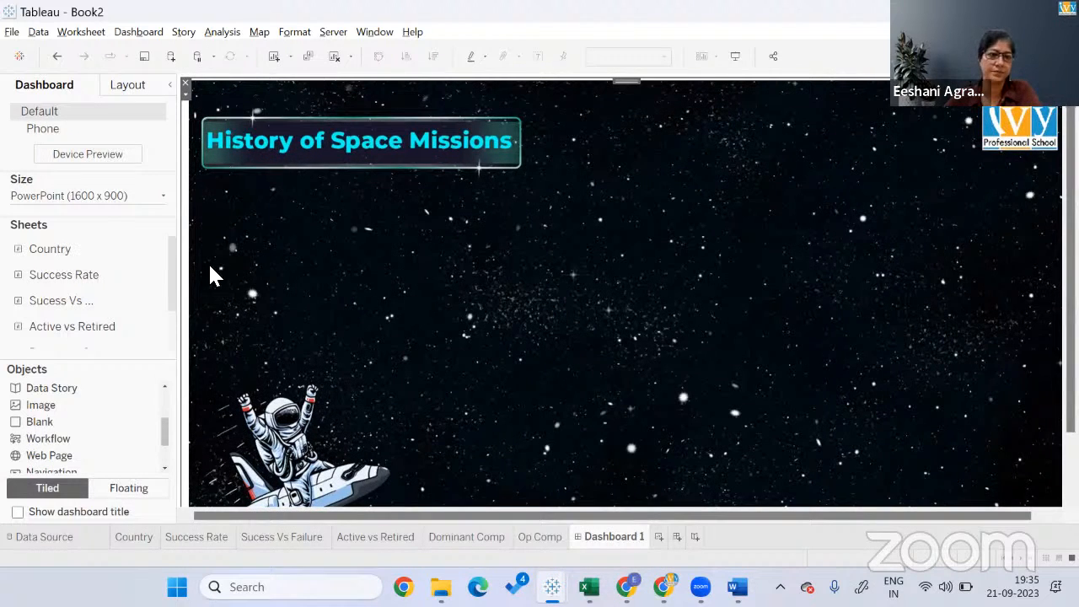
drag(182, 260, 133, 262)
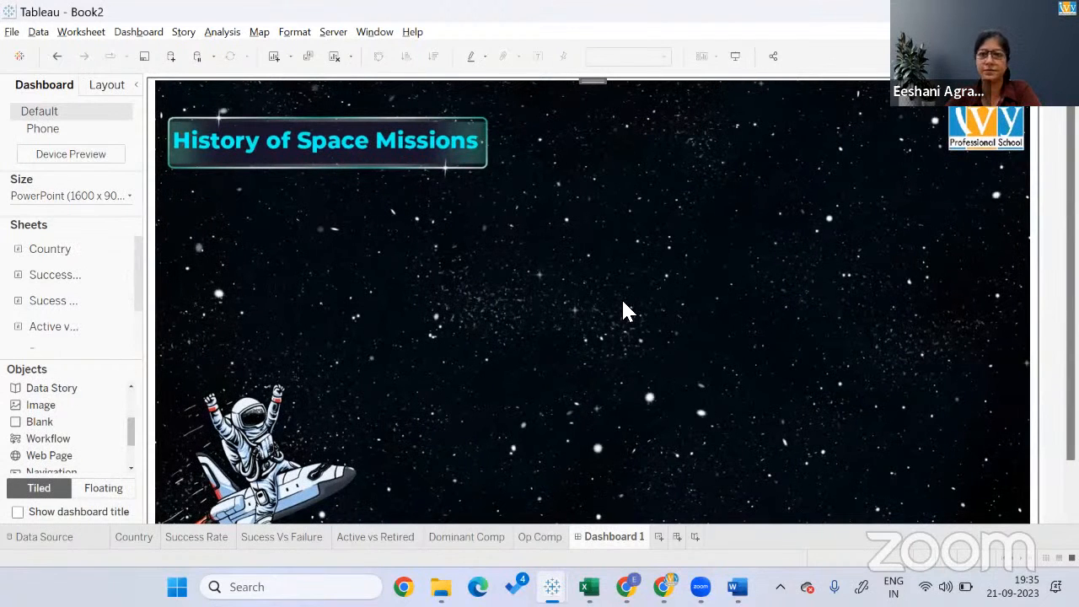
click(475, 82)
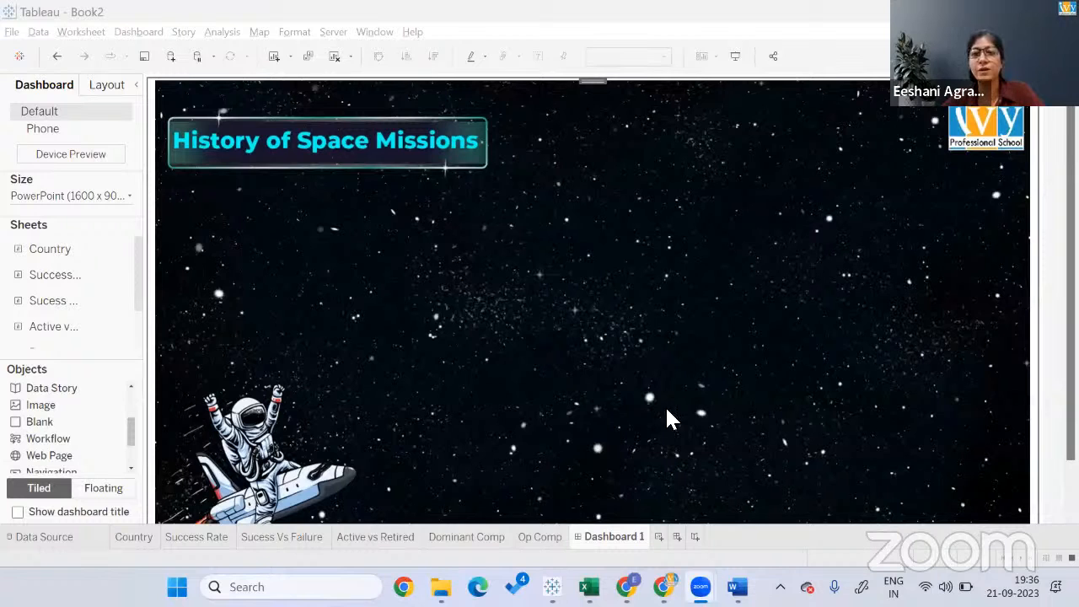
Add a floating image object to the middle of the dashboard using the Circle file, with Fit Image enabled.
click(125, 489)
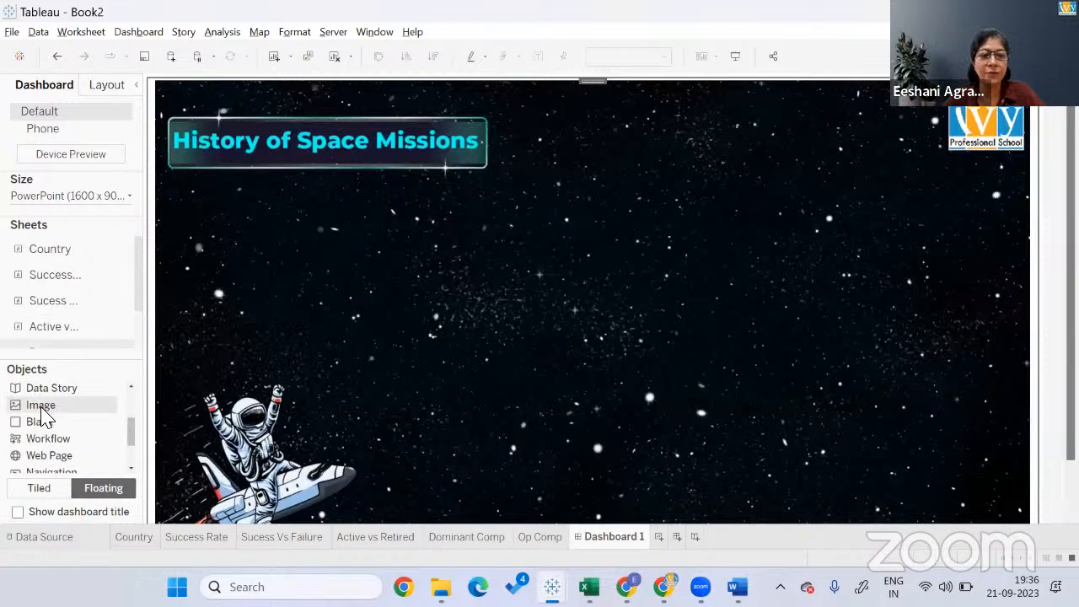
drag(41, 406, 416, 262)
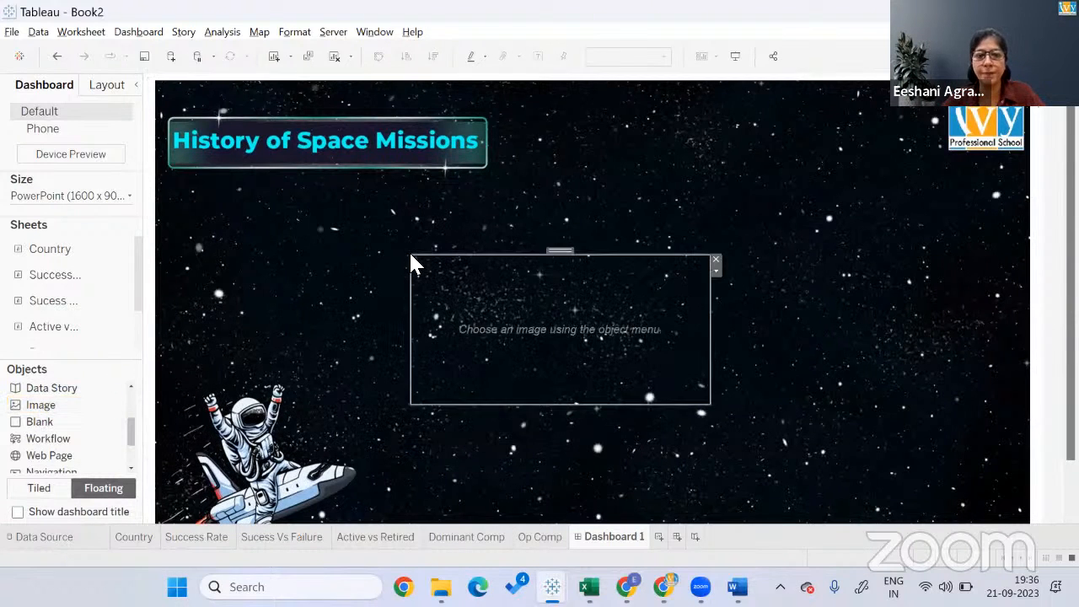
click(624, 187)
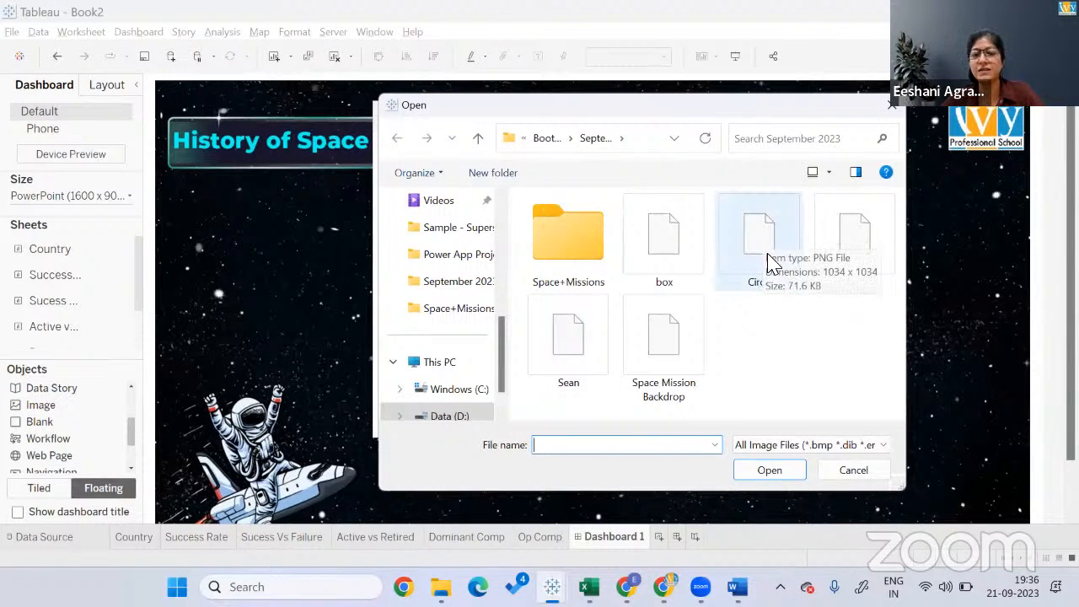
click(763, 253)
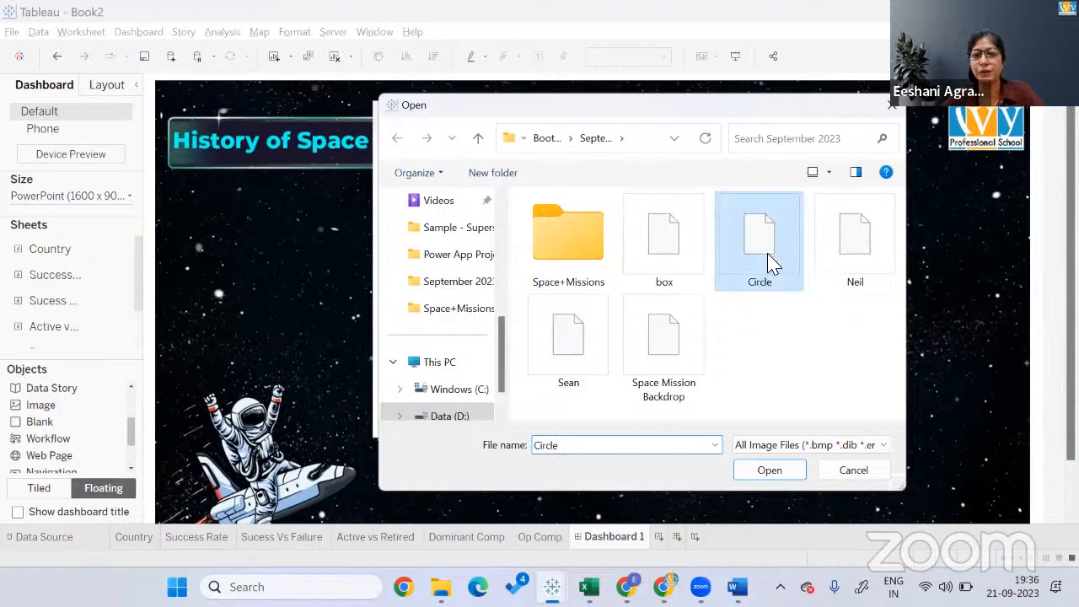
click(767, 472)
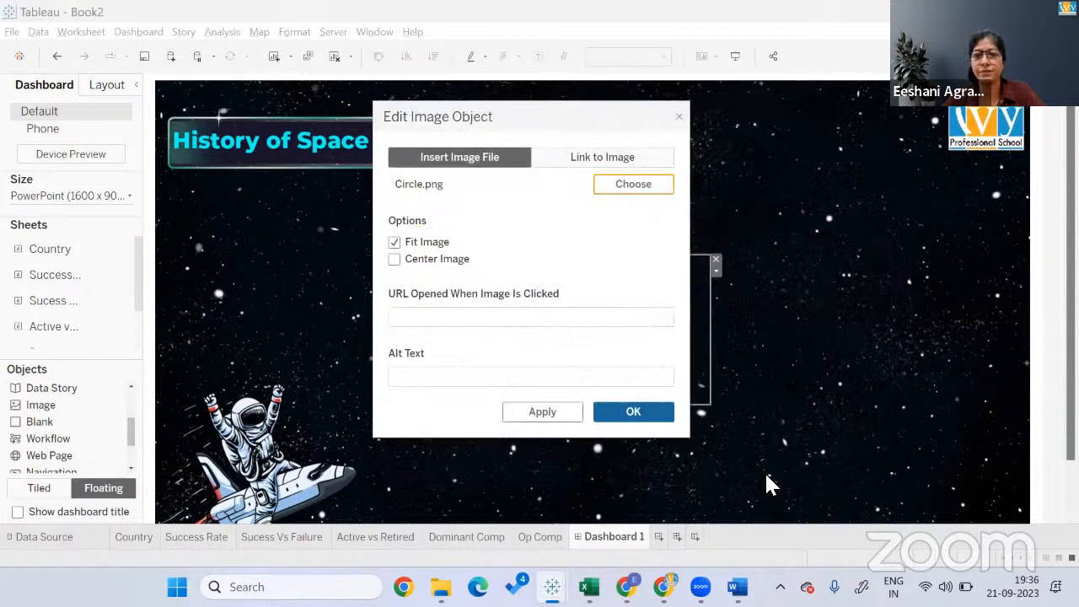
click(633, 413)
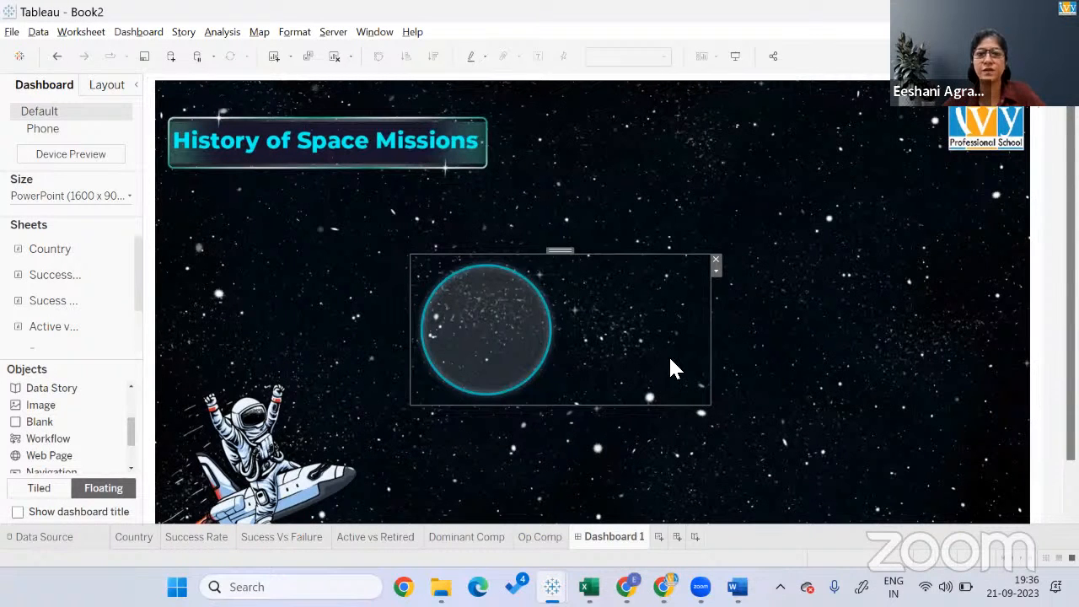
Shrink the circle image's frame to fit closely around the circle and move it beside the History of Space Missions title.
drag(714, 372, 545, 354)
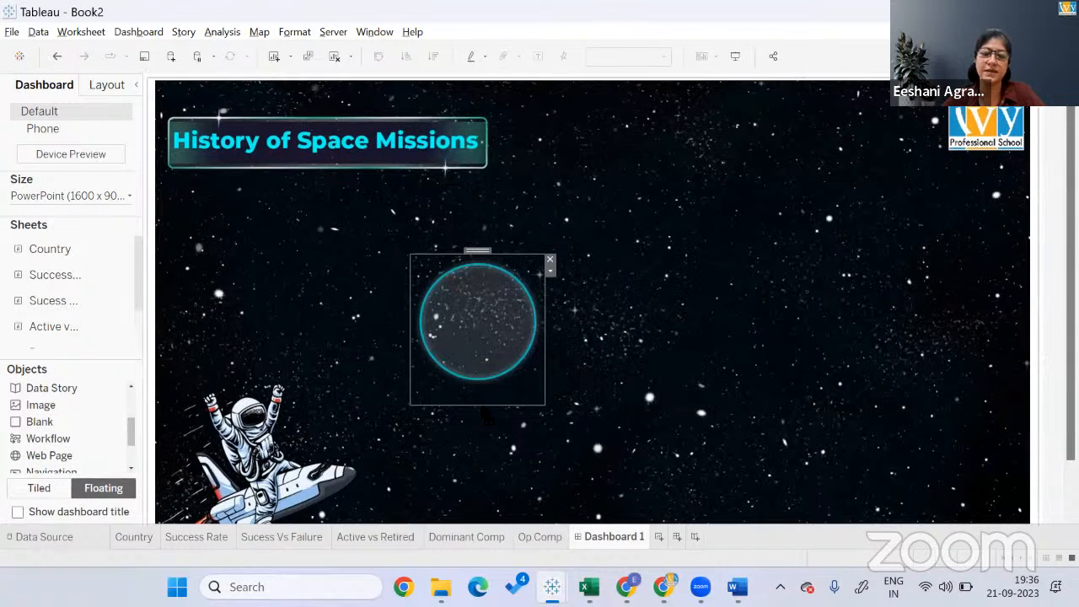
drag(482, 410, 478, 345)
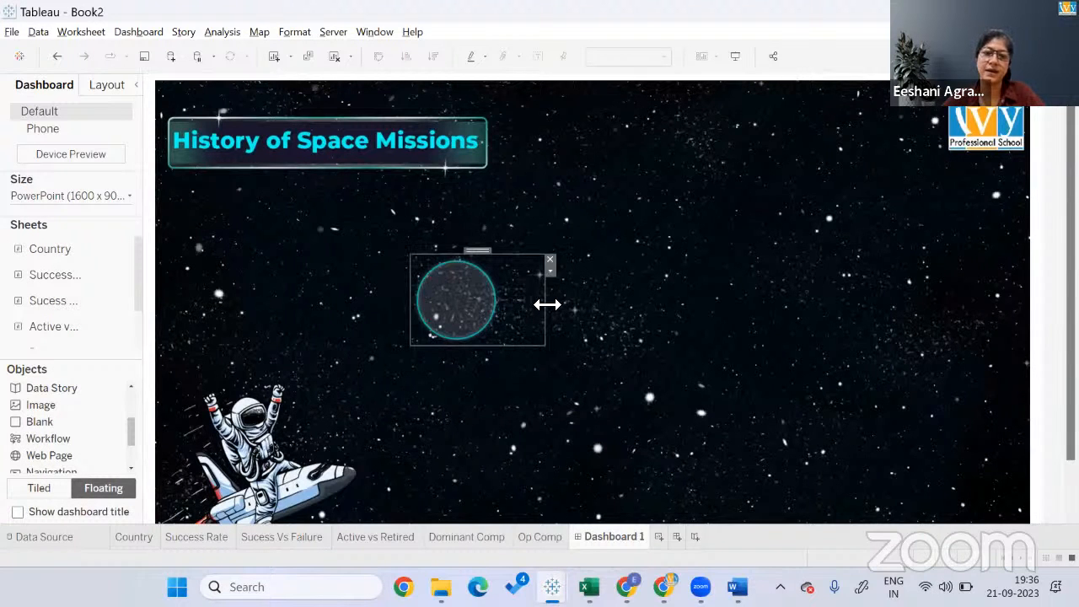
drag(547, 304, 507, 304)
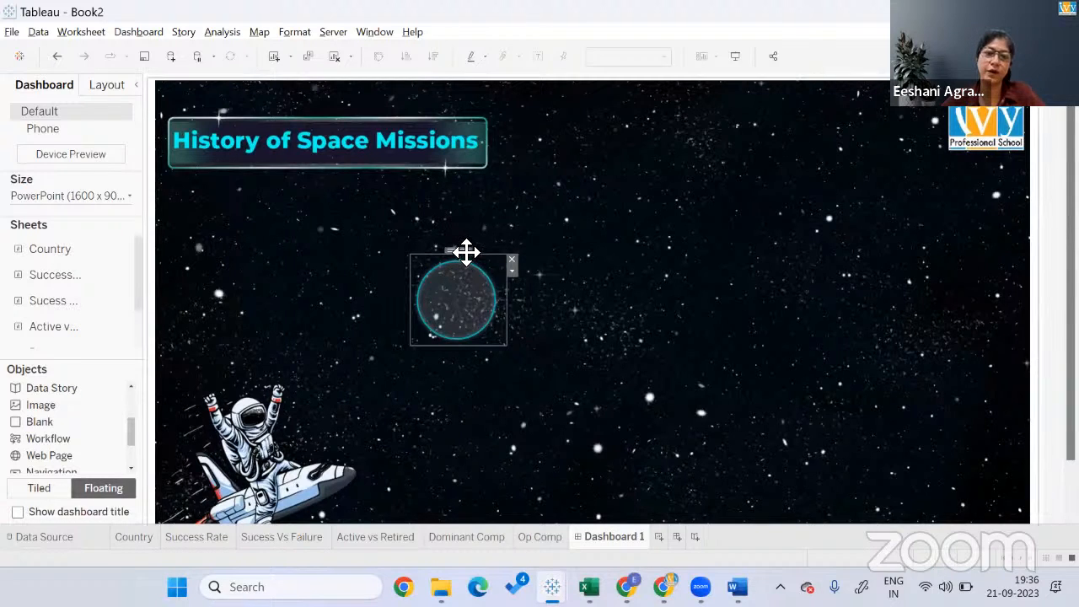
drag(466, 251, 570, 107)
click(667, 186)
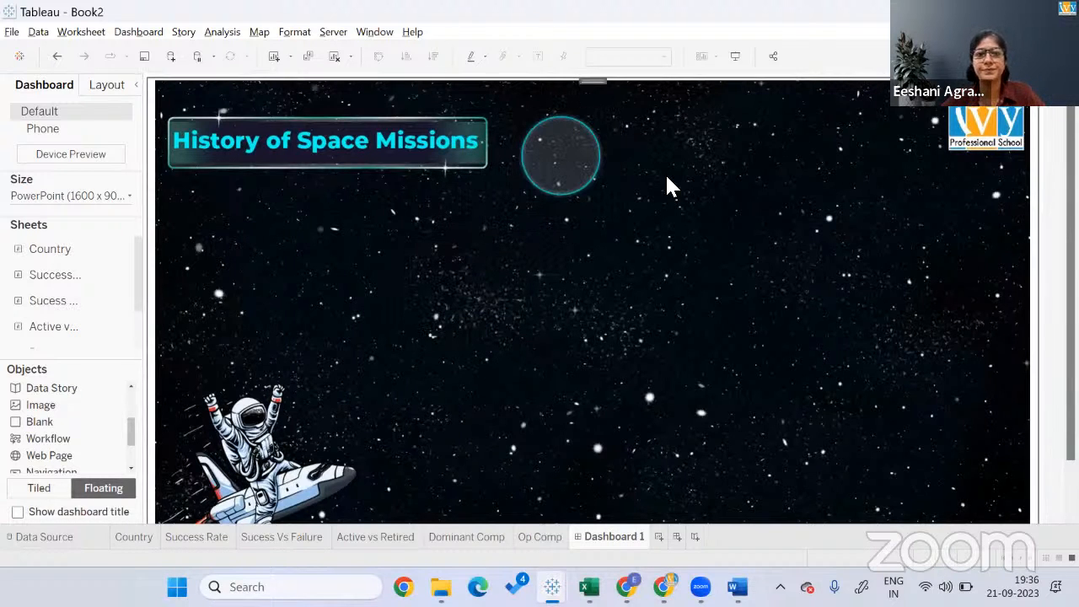
Nudge the circle image slightly upward so it lines up better with the dashboard title.
click(567, 154)
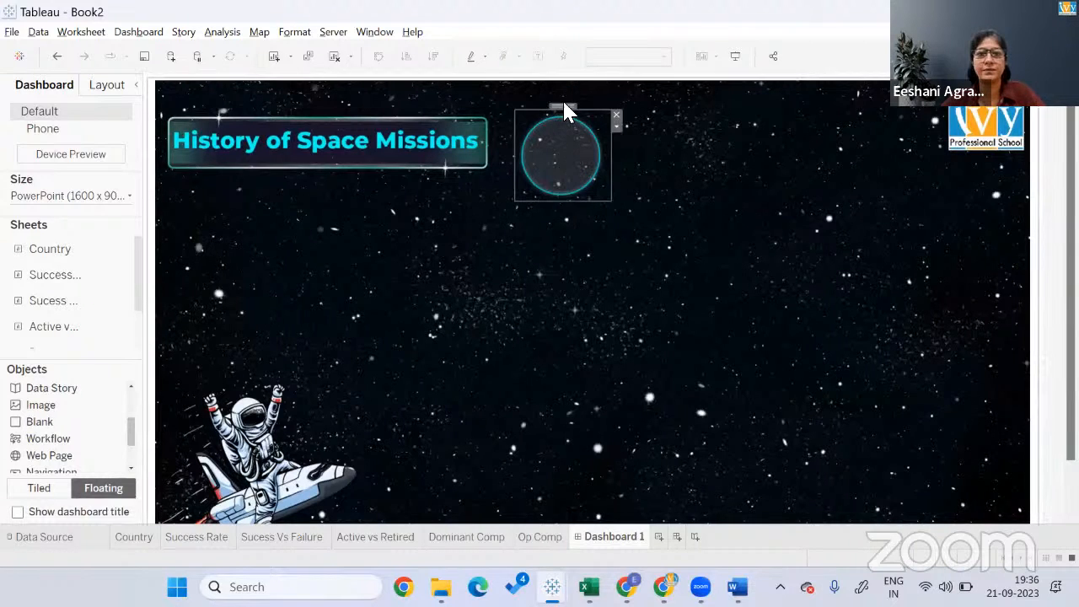
click(562, 99)
click(565, 119)
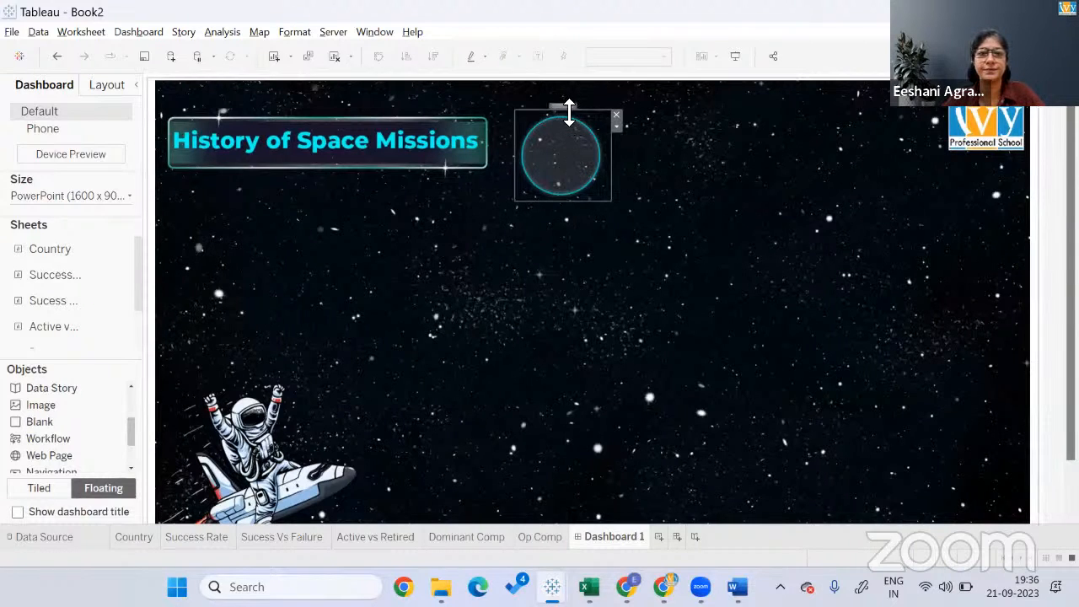
key(Up)
key(Up)
key(Up)
key(Up)
key(Up)
key(Up)
key(Up)
key(Up)
key(Up)
key(Up)
key(Up)
key(Up)
key(Up)
key(Up)
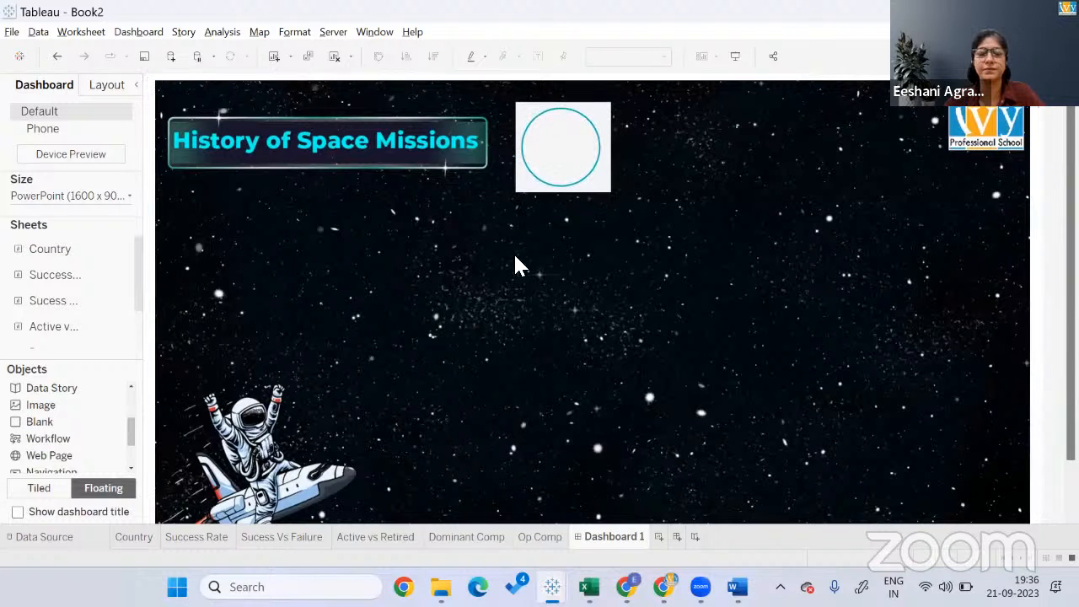
click(516, 273)
Scale the circle image down a little from its lower corner, keeping its upper edge in place.
click(588, 144)
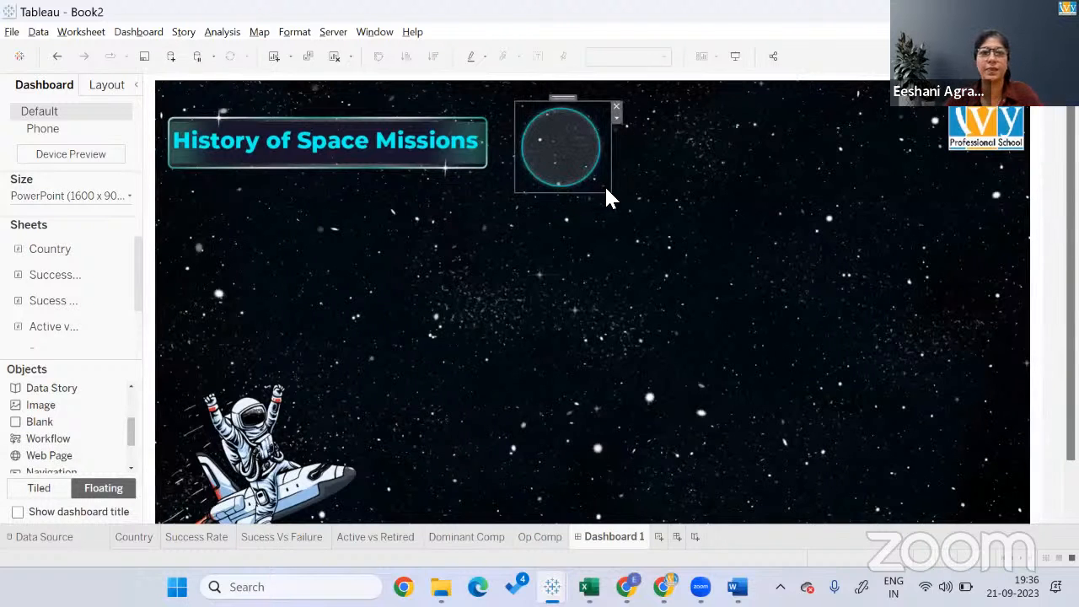
right_click(587, 161)
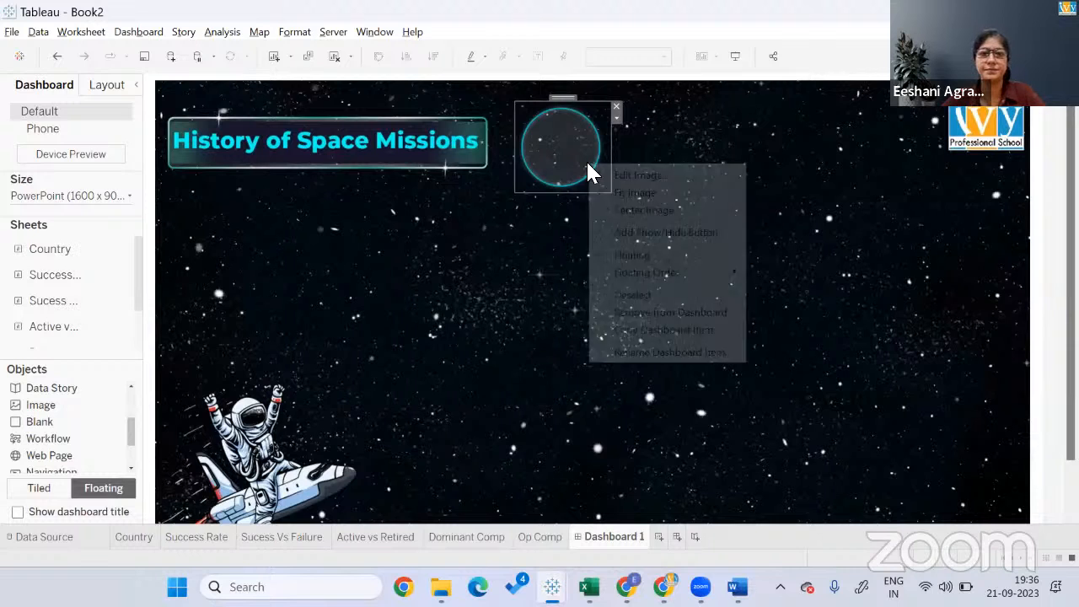
click(601, 147)
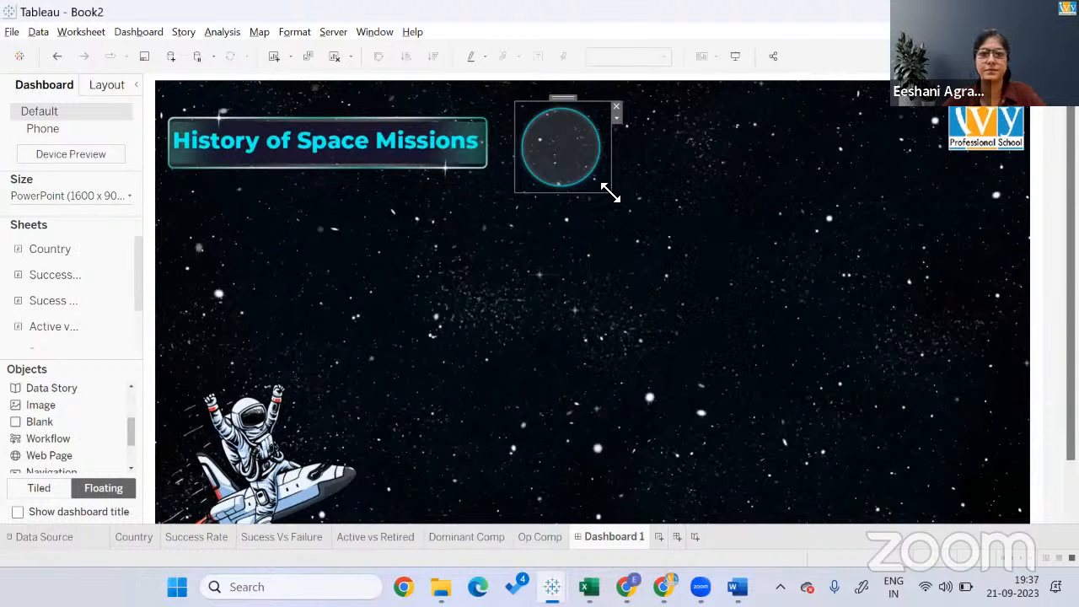
drag(608, 193, 594, 174)
click(649, 159)
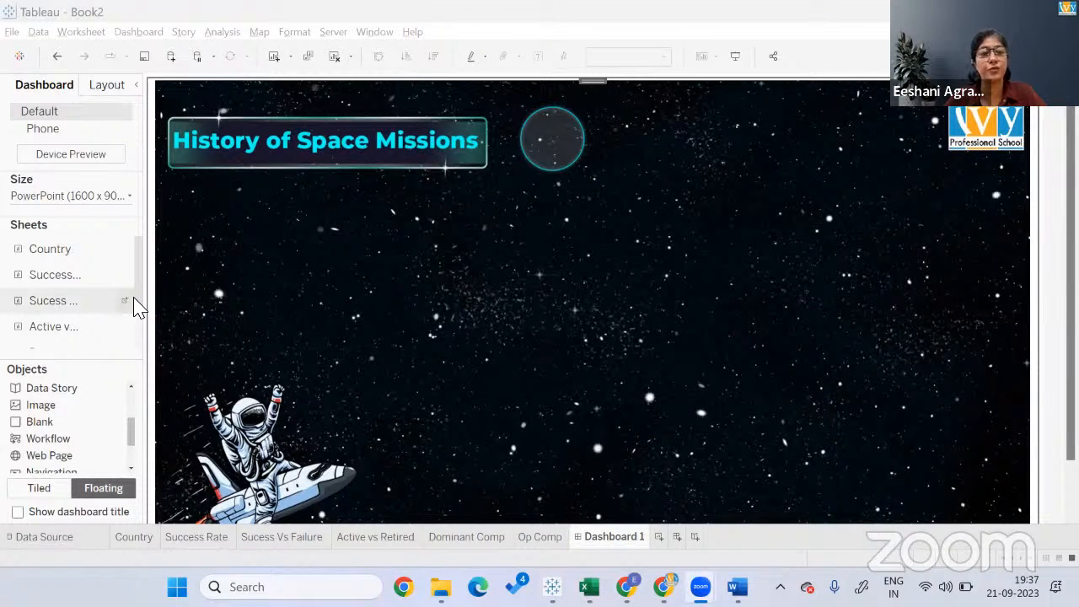
Place the Op Comp sheet as a floating object below the circle and hide its title.
scroll(137, 312, down, 1)
scroll(137, 337, down, 1)
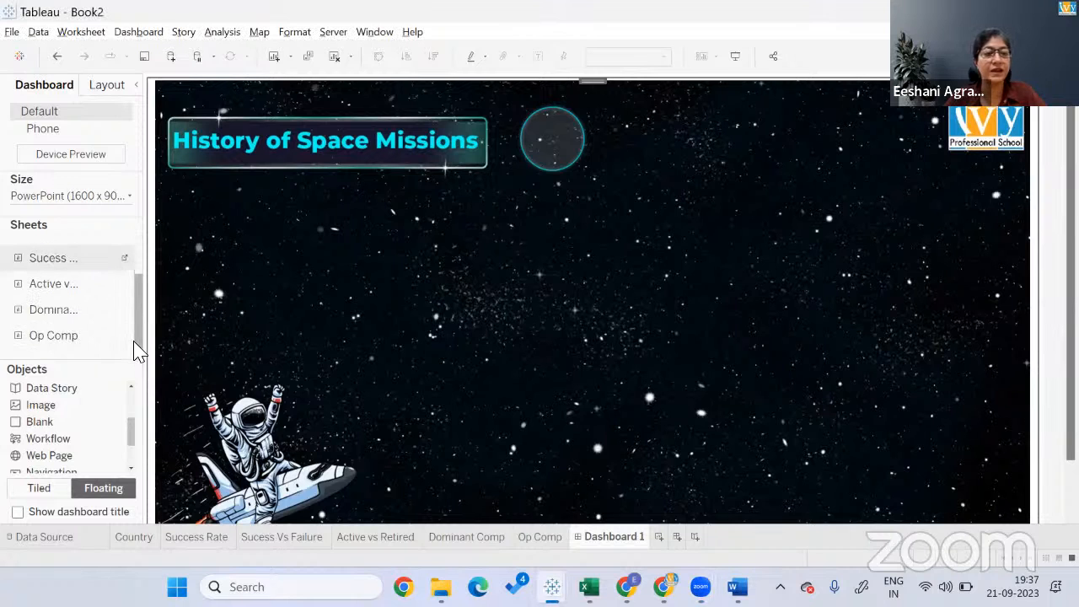
mouse_move(48, 344)
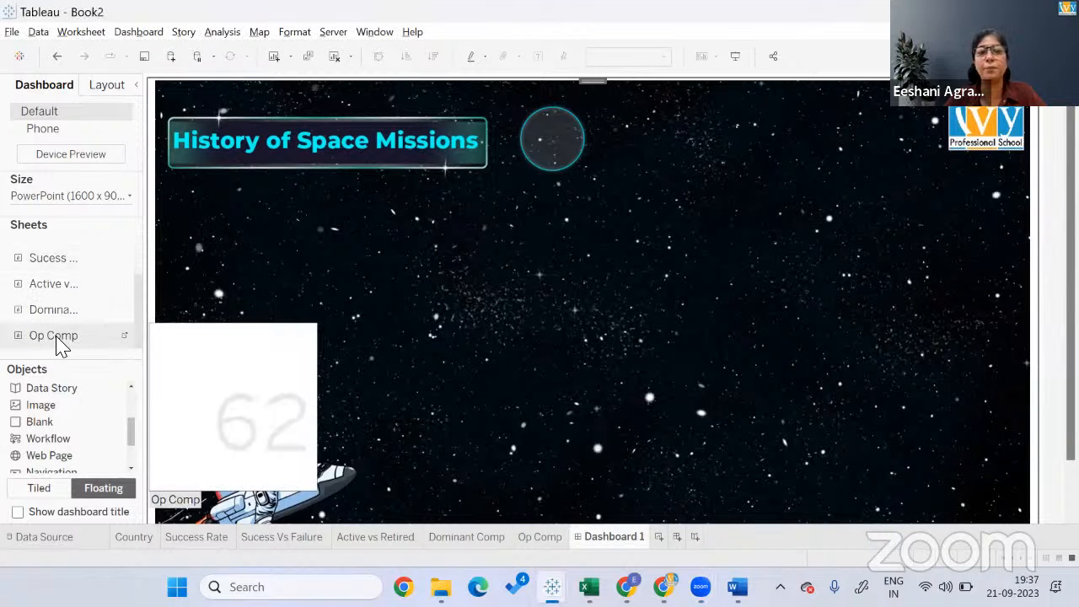
drag(60, 346, 505, 192)
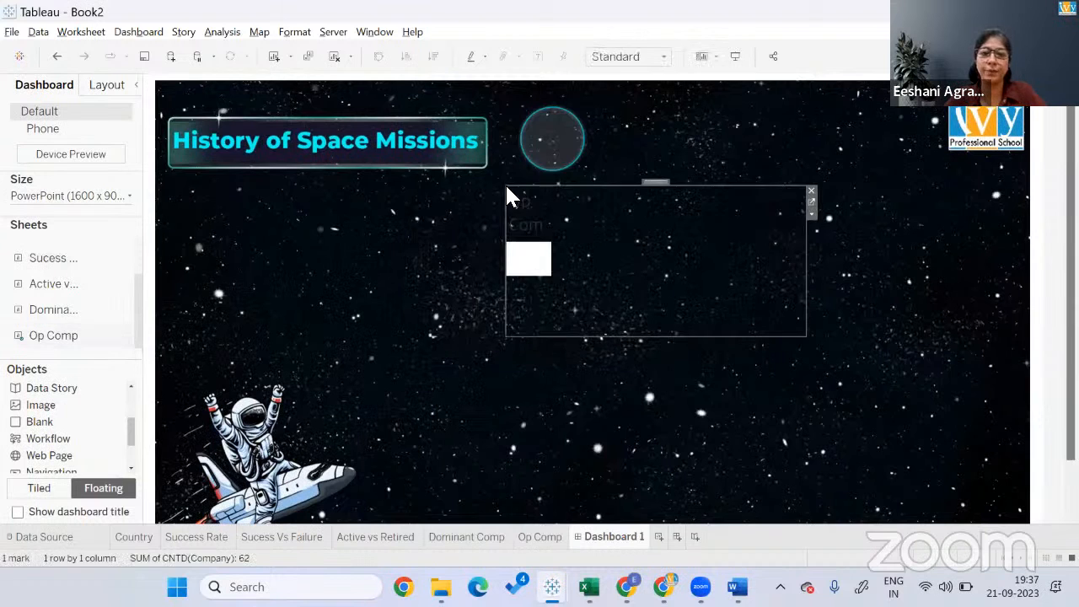
click(812, 212)
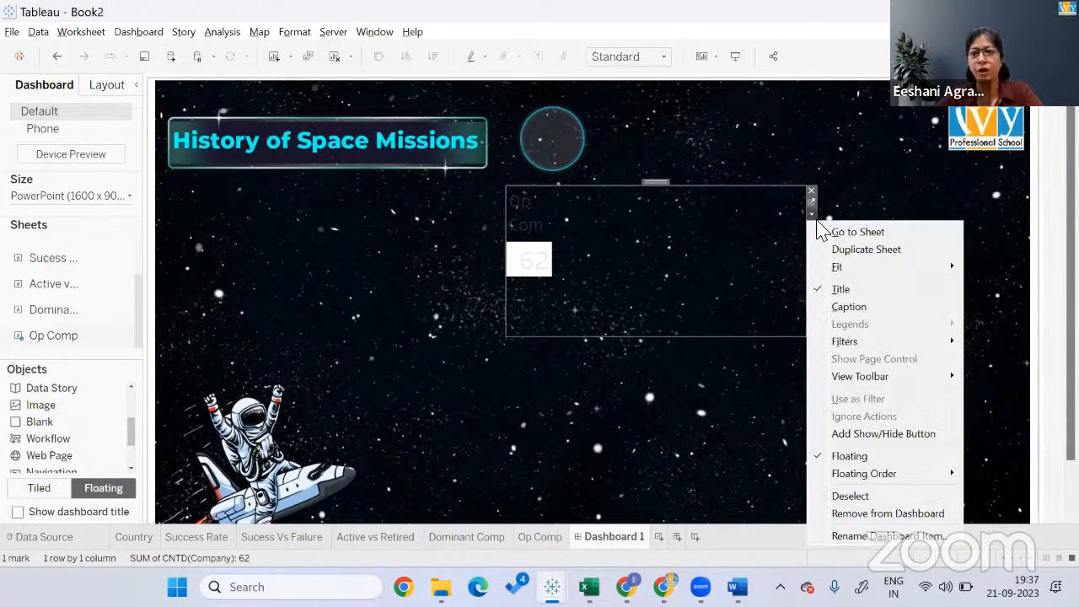
click(839, 291)
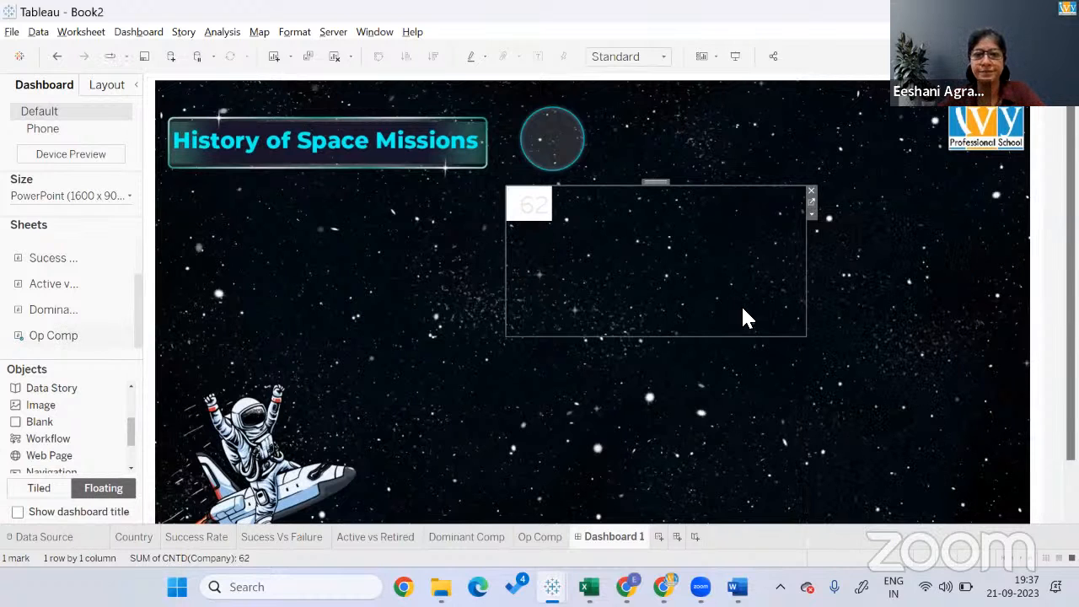
Shrink the floating Op Comp sheet to just around its number and move it onto the circle image.
right_click(581, 228)
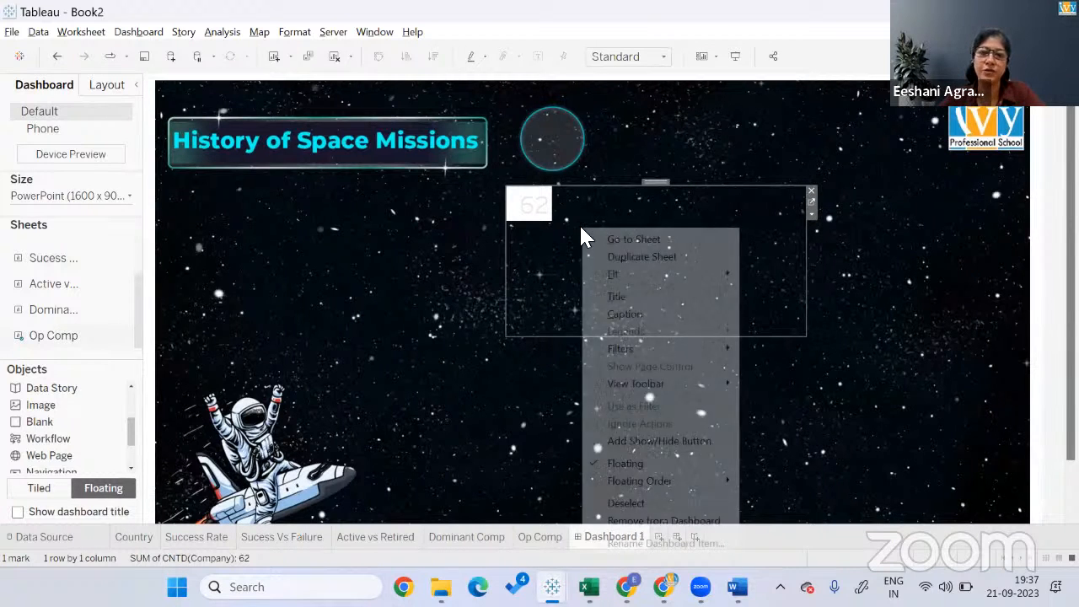
click(798, 295)
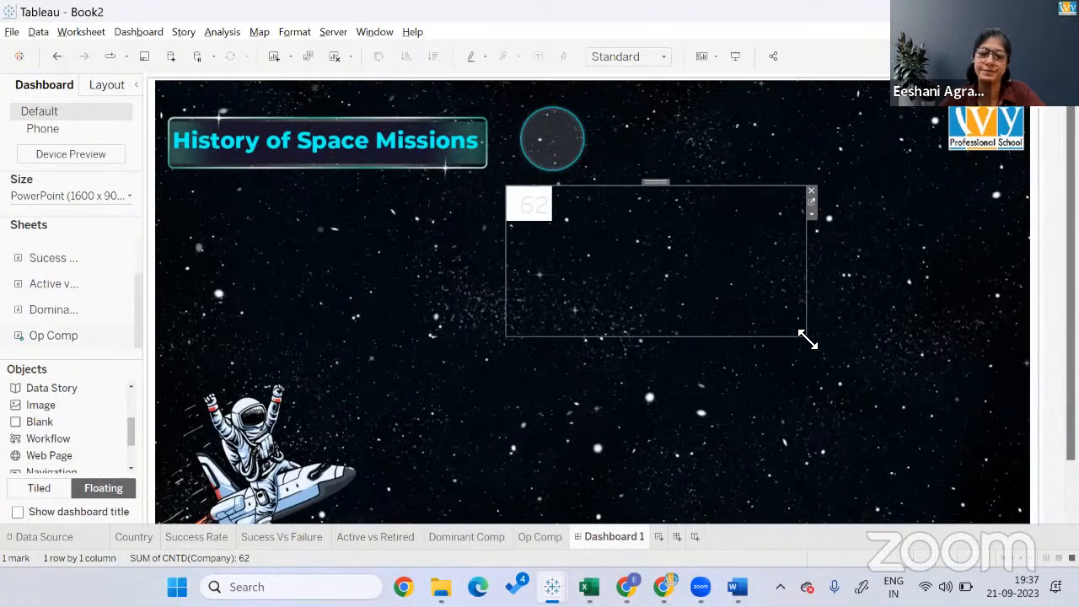
drag(806, 340, 556, 241)
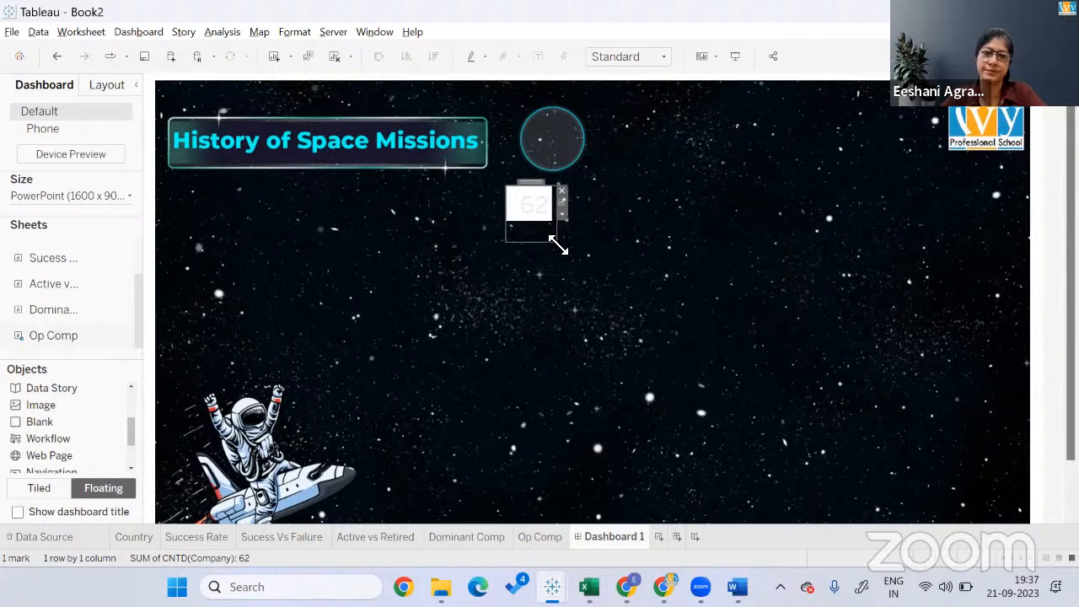
drag(529, 192, 556, 117)
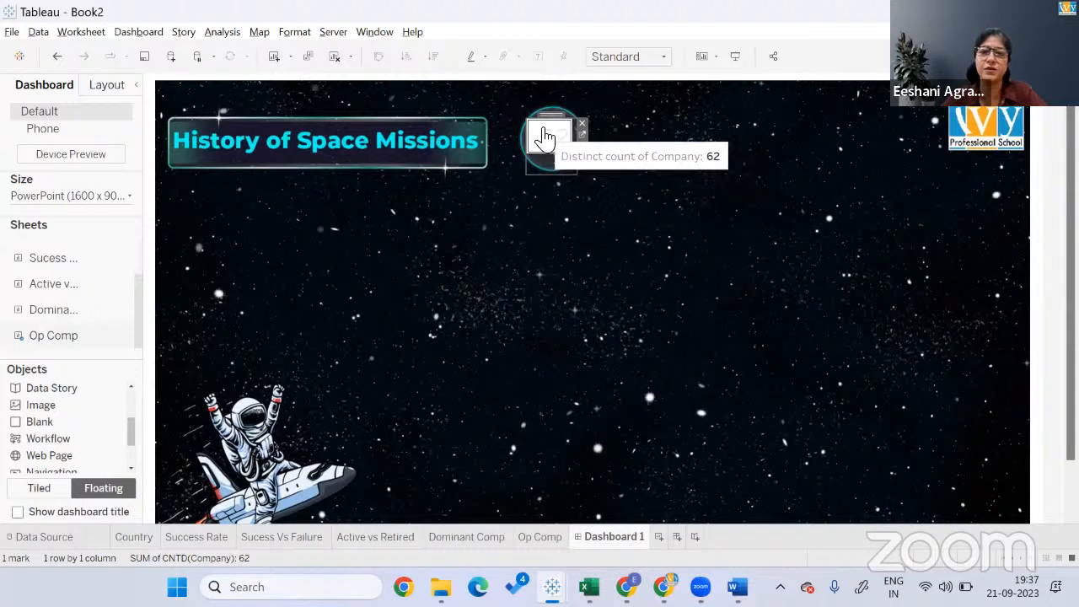
Set the Op Comp sheet's worksheet shading to None so its background is transparent over the circle.
right_click(544, 137)
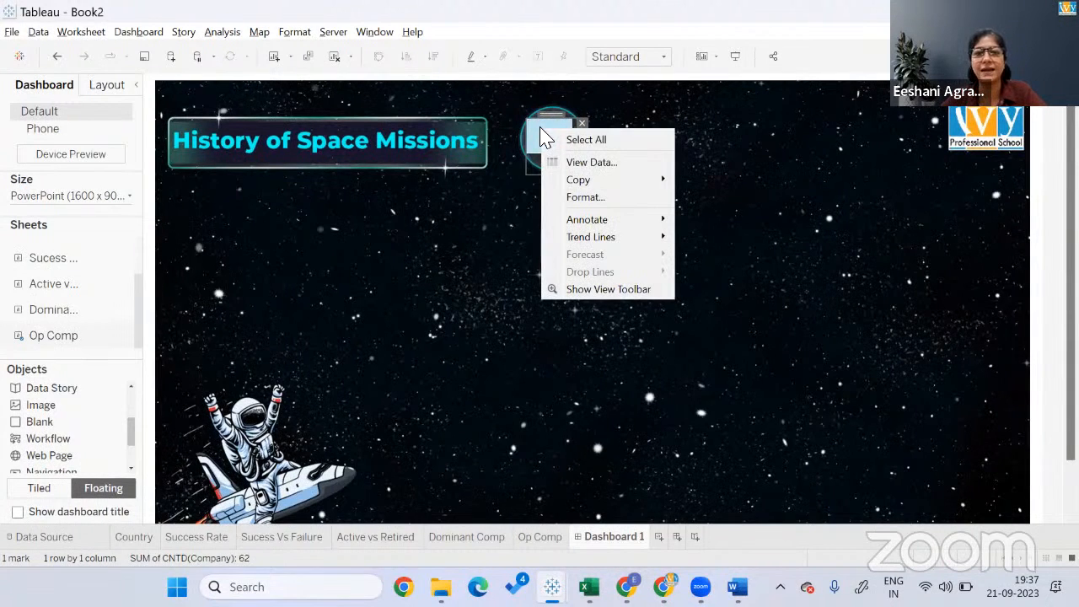
click(573, 196)
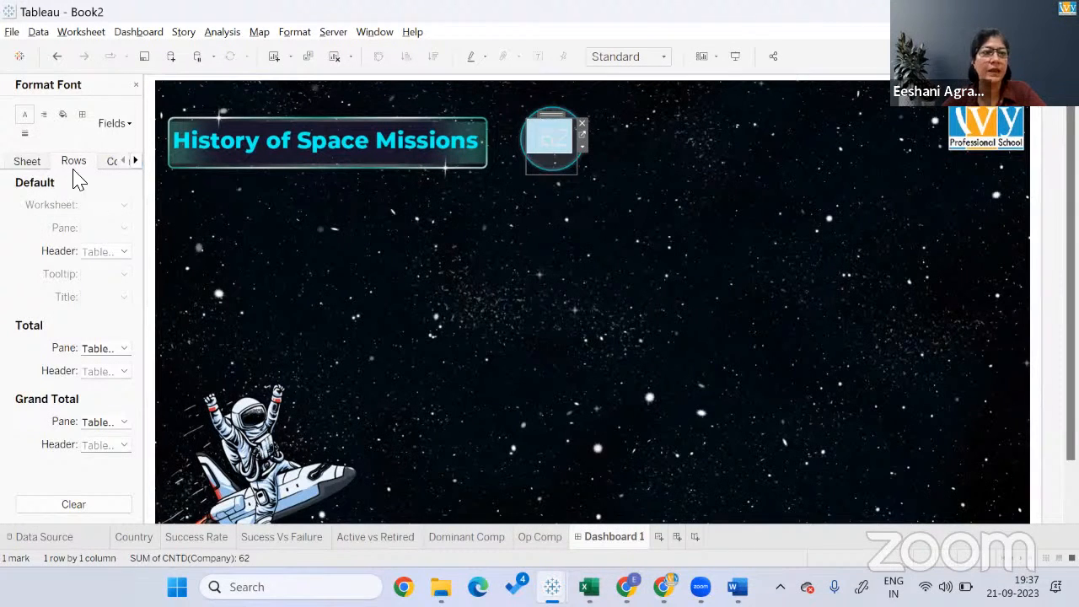
click(63, 115)
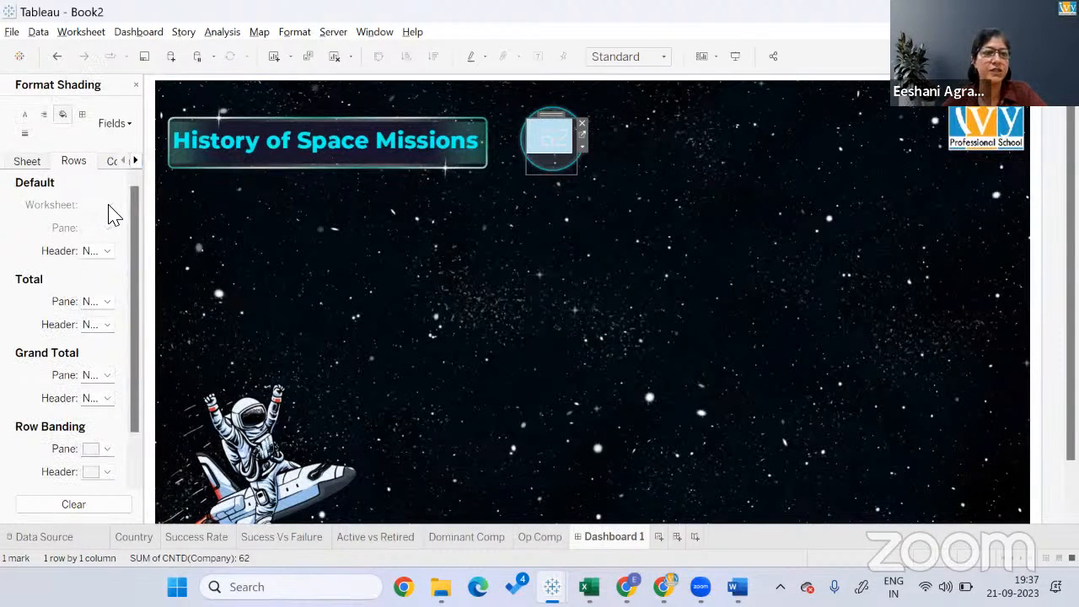
click(28, 161)
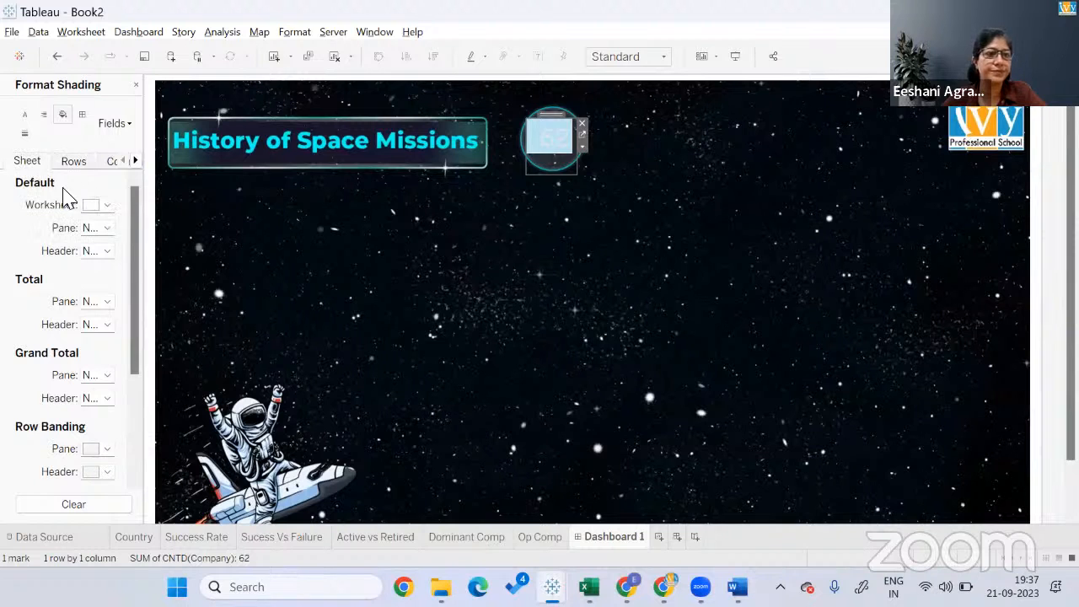
click(107, 208)
click(169, 224)
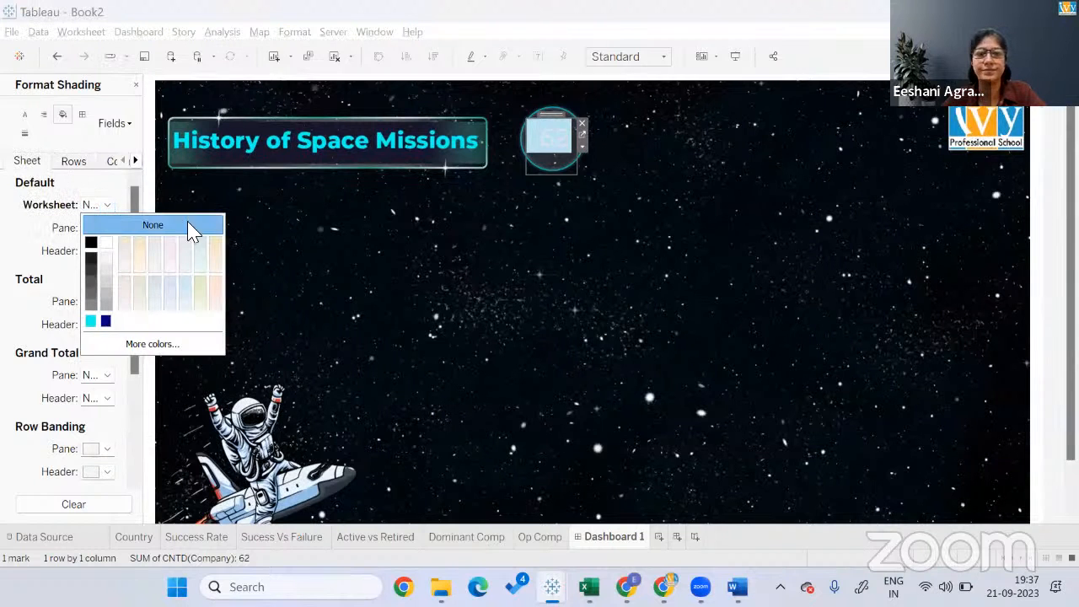
click(541, 141)
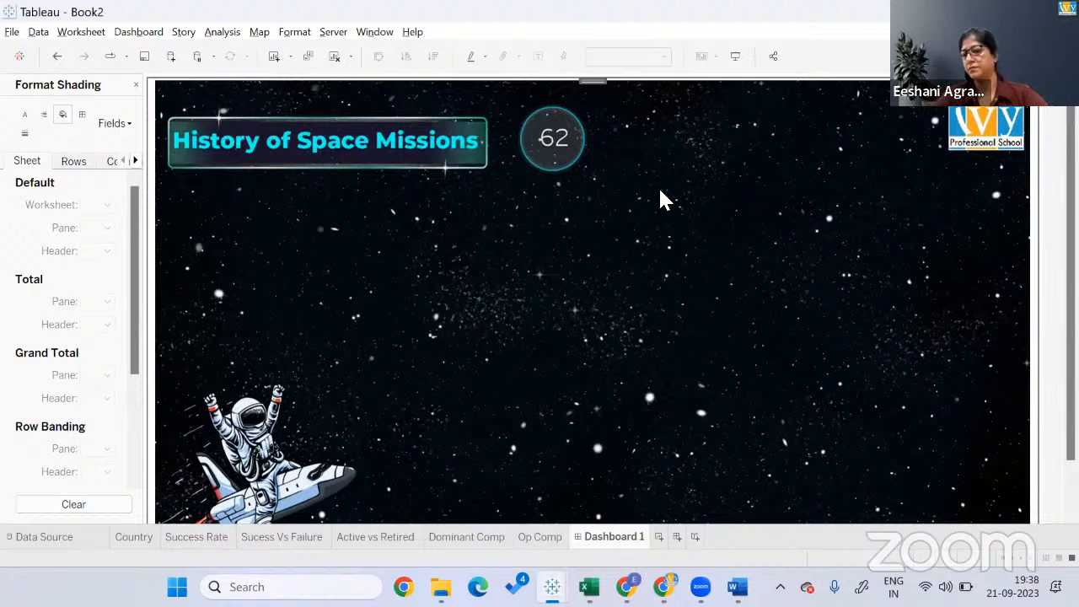
Close the shading format settings to return to the dashboard's sheets and objects, and check the Op Comp number's tooltip.
click(600, 72)
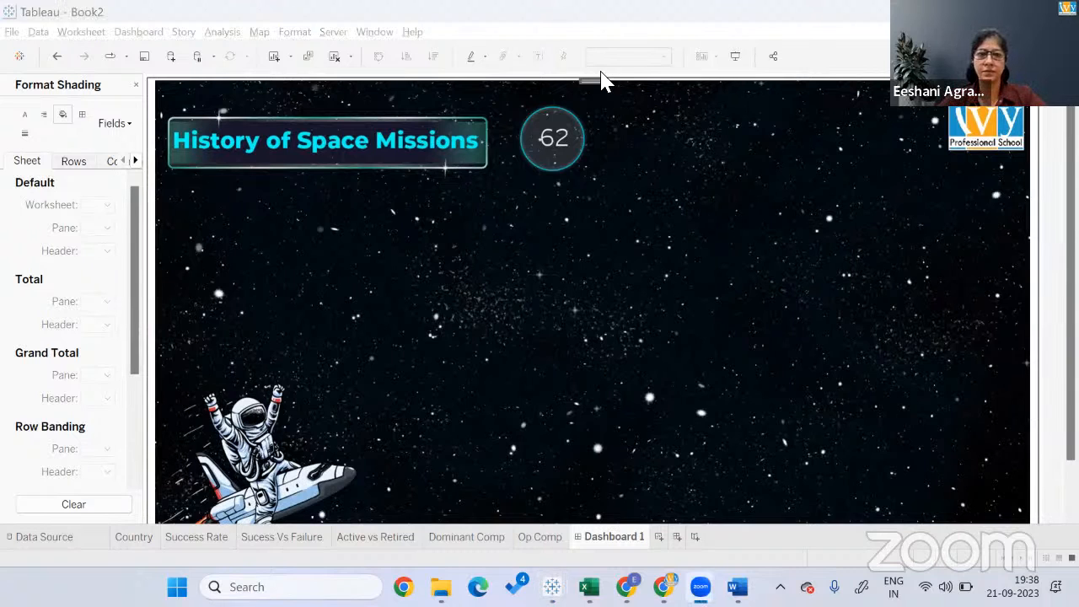
click(665, 134)
click(138, 84)
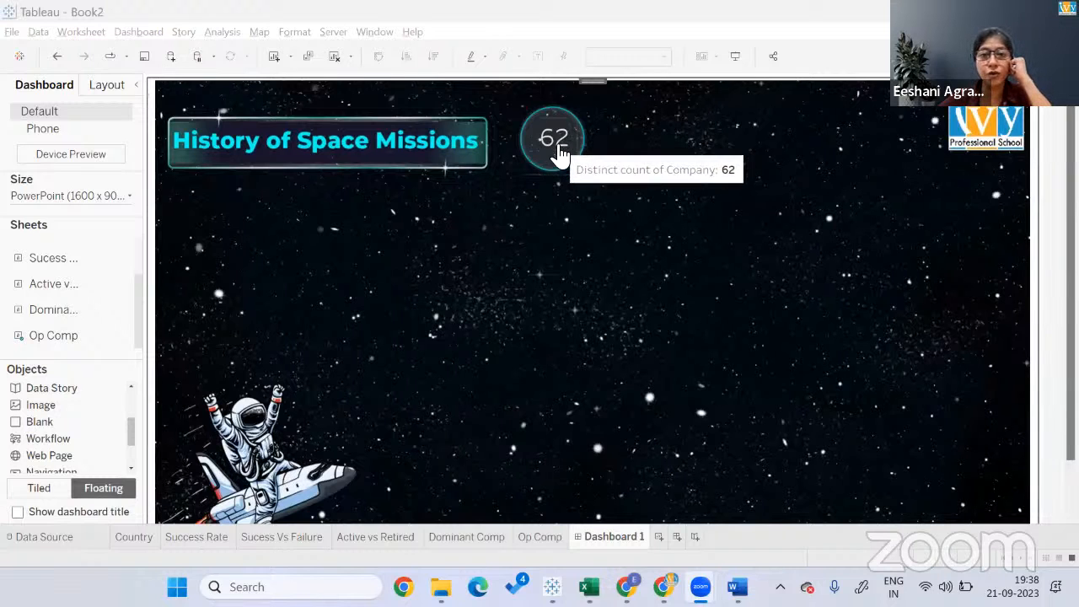
mouse_move(558, 142)
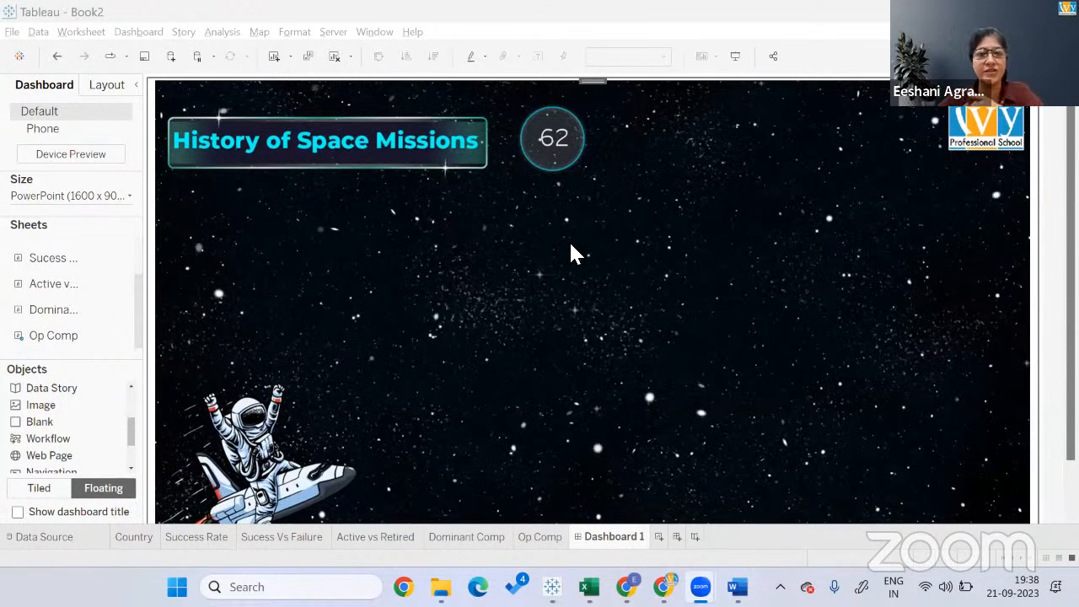
click(553, 137)
click(588, 174)
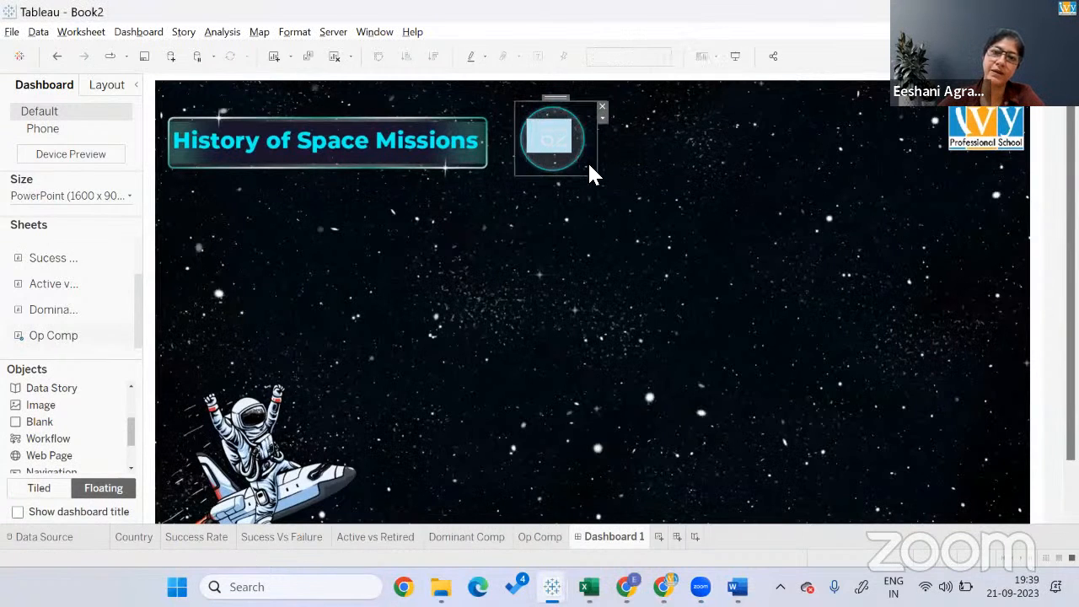
click(553, 141)
click(549, 219)
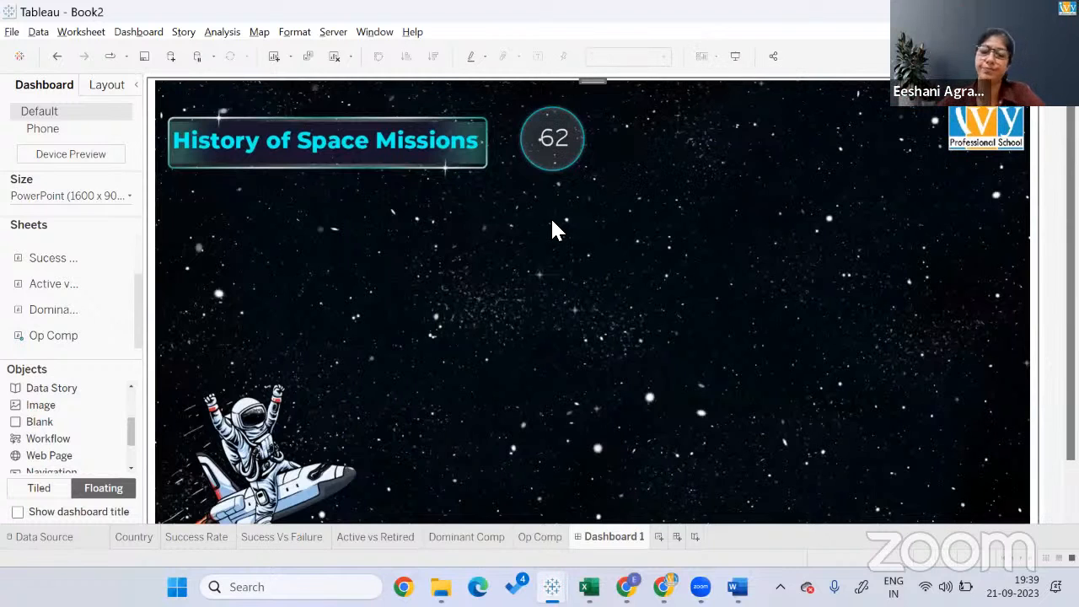
click(554, 134)
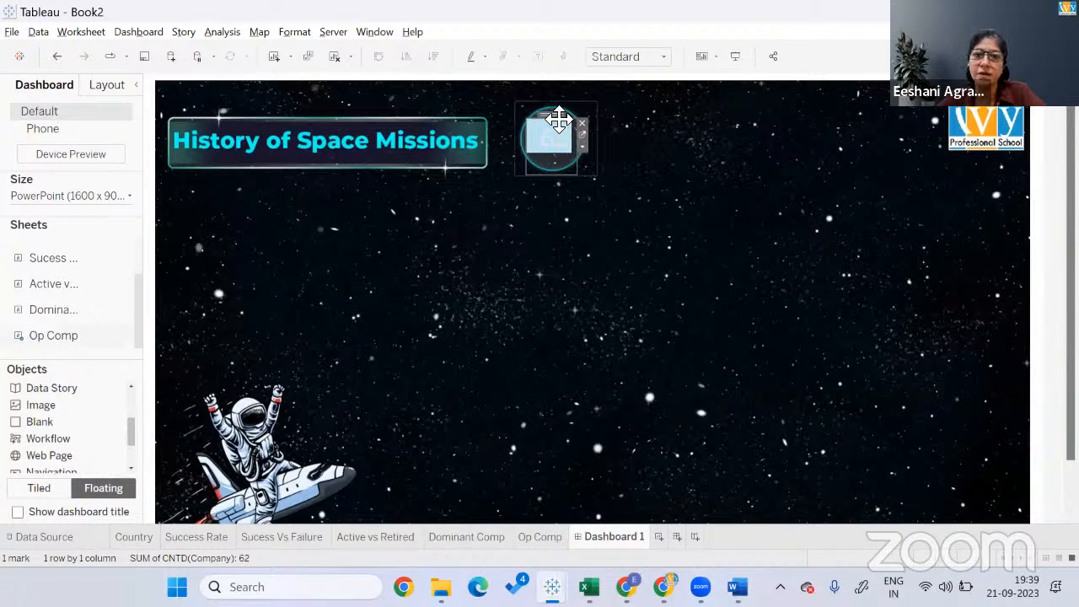
click(585, 210)
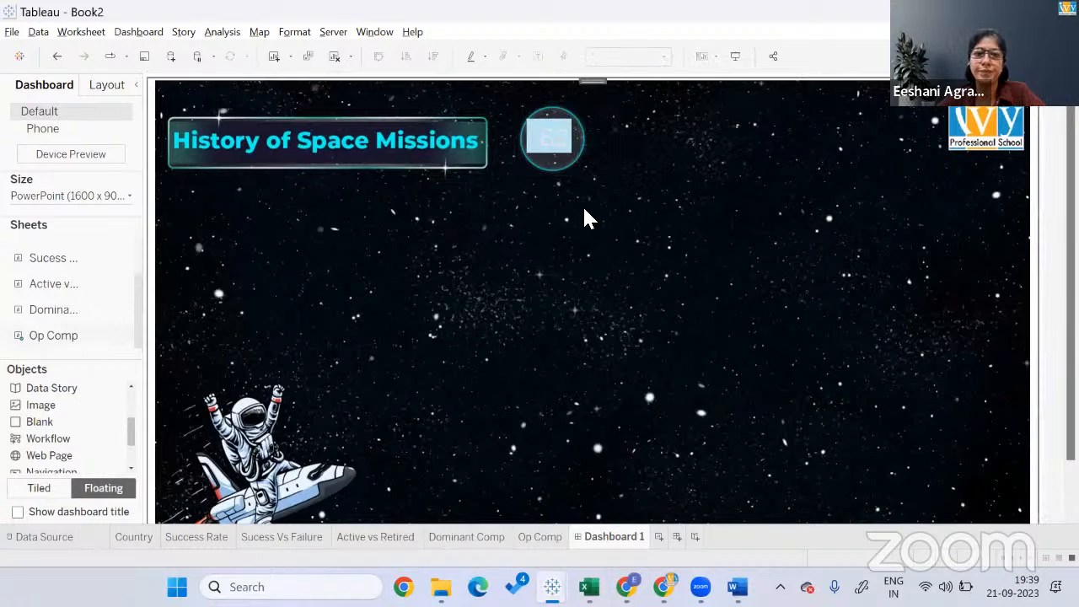
drag(558, 155, 558, 144)
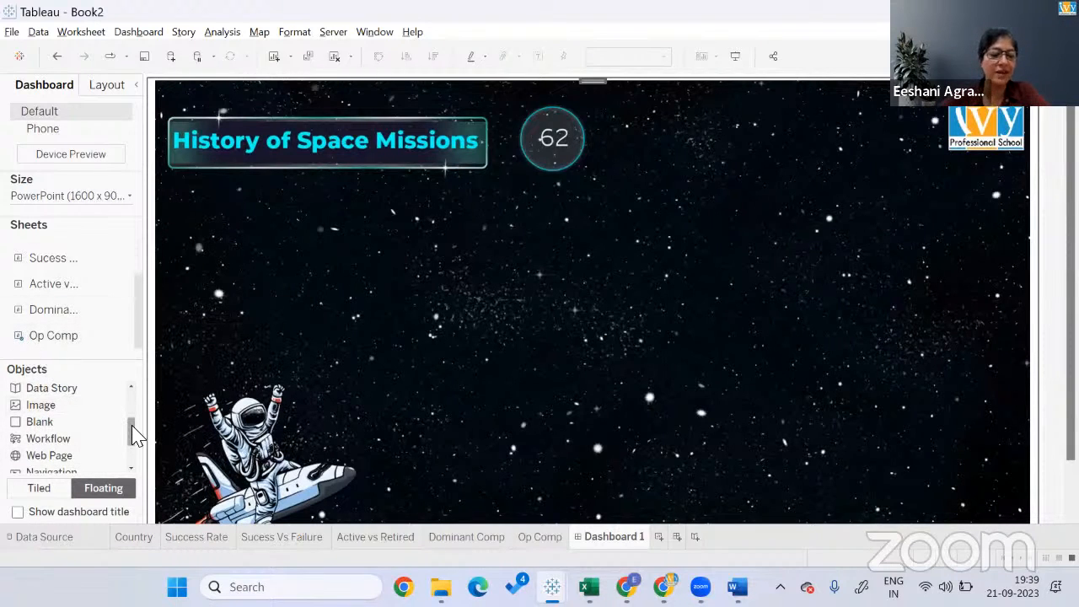
Add a floating text object to the dashboard with the text "OPERATING COMPANIES".
drag(132, 428, 132, 405)
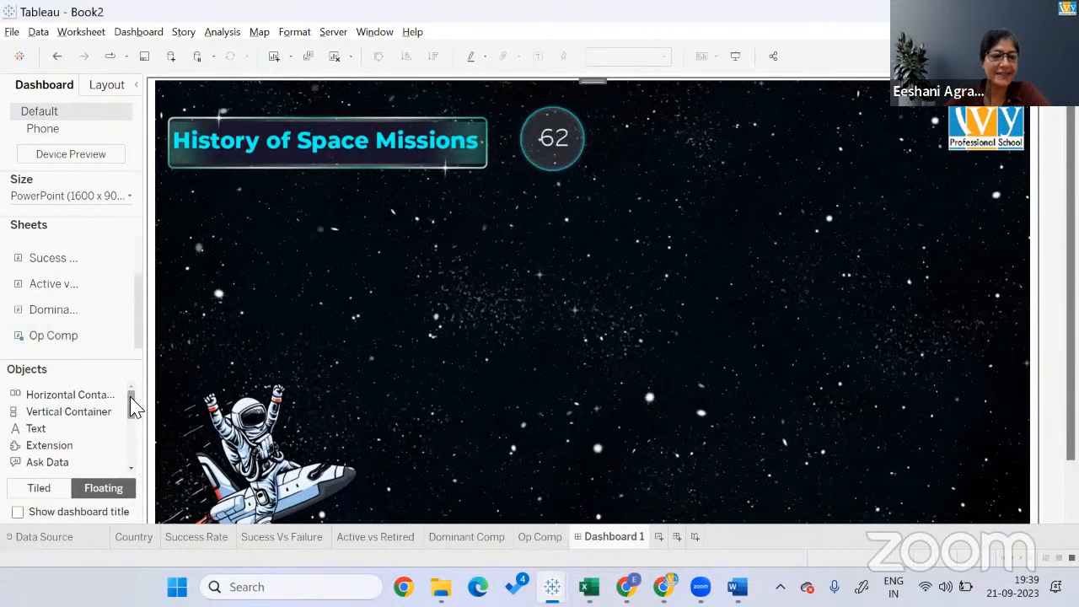
drag(43, 412, 483, 234)
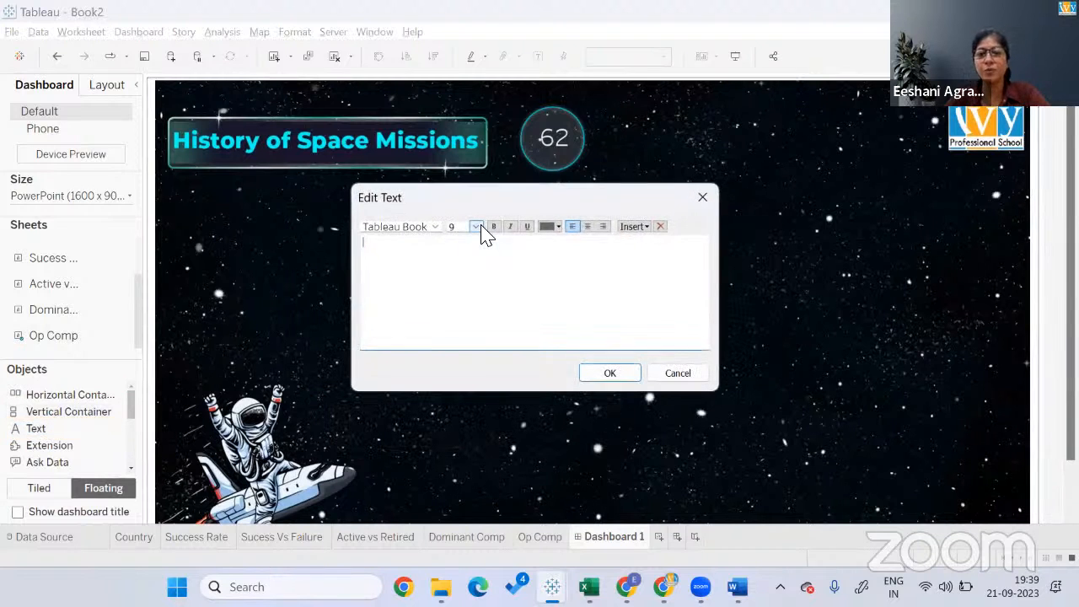
text(OPE)
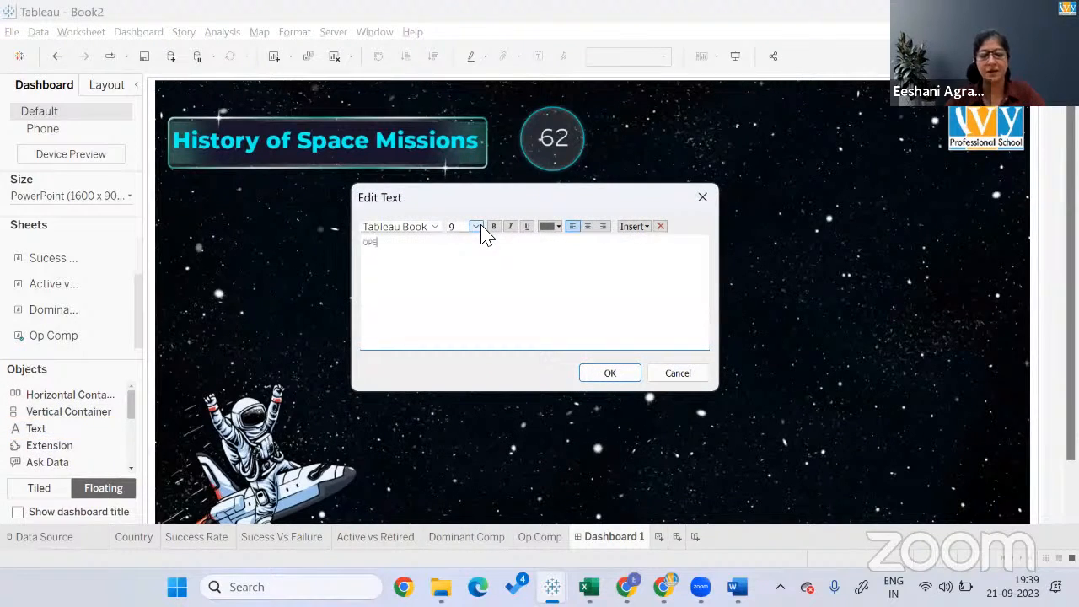
text(RATING COMPANIES)
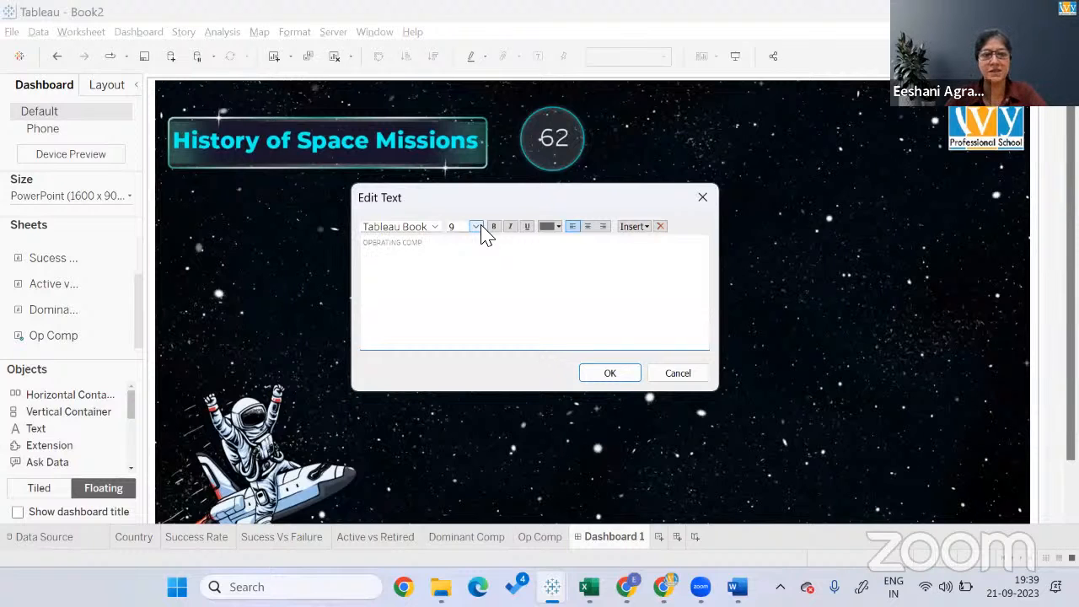
Format the whole OPERATING COMPANIES text as size 14, bold and a light colour, and apply it to the dashboard.
key(shift+Left)
key(shift+Left)
key(shift+Left)
key(shift+Left)
key(shift+Left)
key(shift+Left)
key(shift+Left)
key(shift+Left)
key(shift+Left)
key(shift+Left)
key(shift+Left)
key(shift+Left)
key(shift+Left)
key(shift+Left)
key(shift+Left)
key(shift+Left)
key(shift+Left)
key(shift+Left)
key(shift+Left)
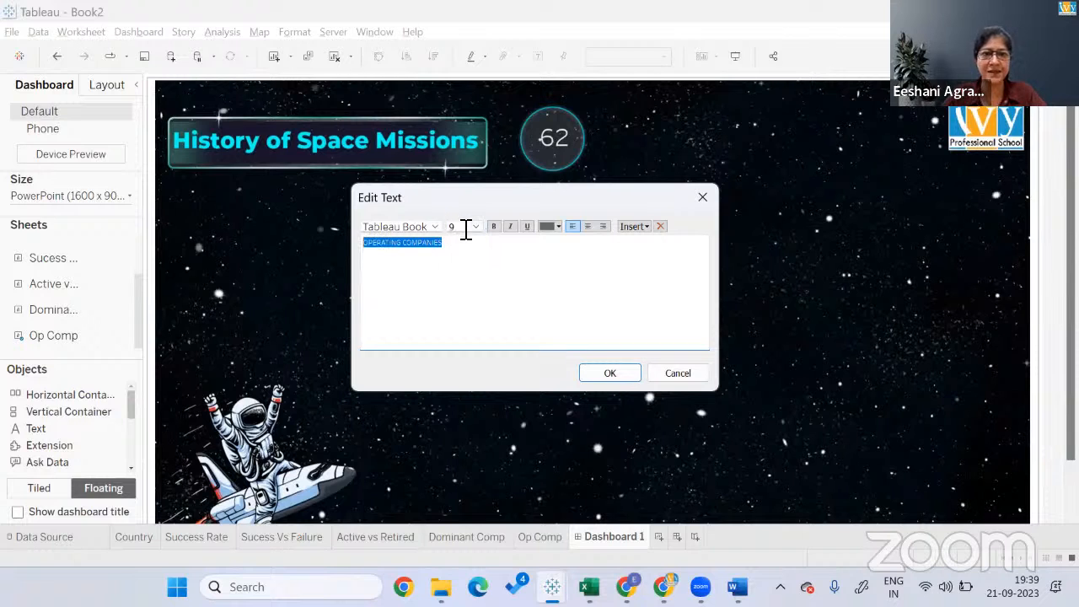
click(464, 228)
text(12)
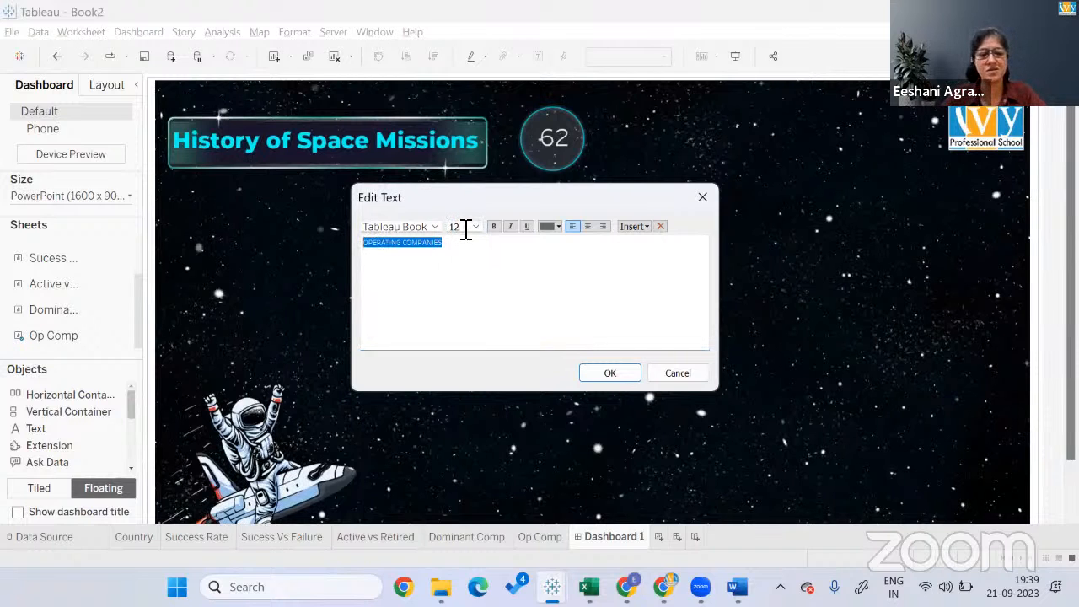
key(BackSpace)
key(BackSpace)
text(14)
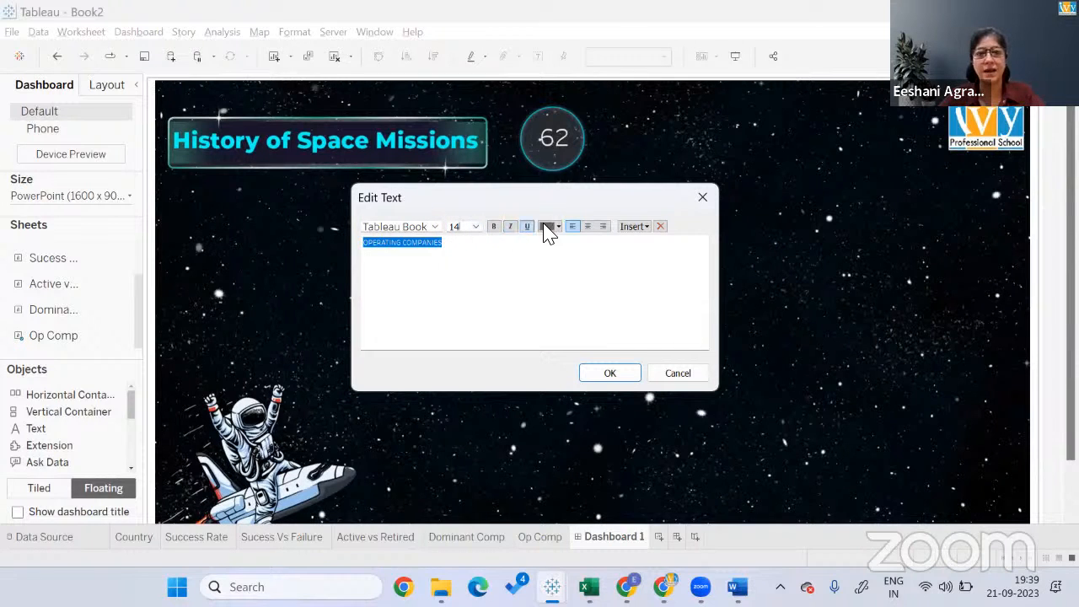
click(492, 226)
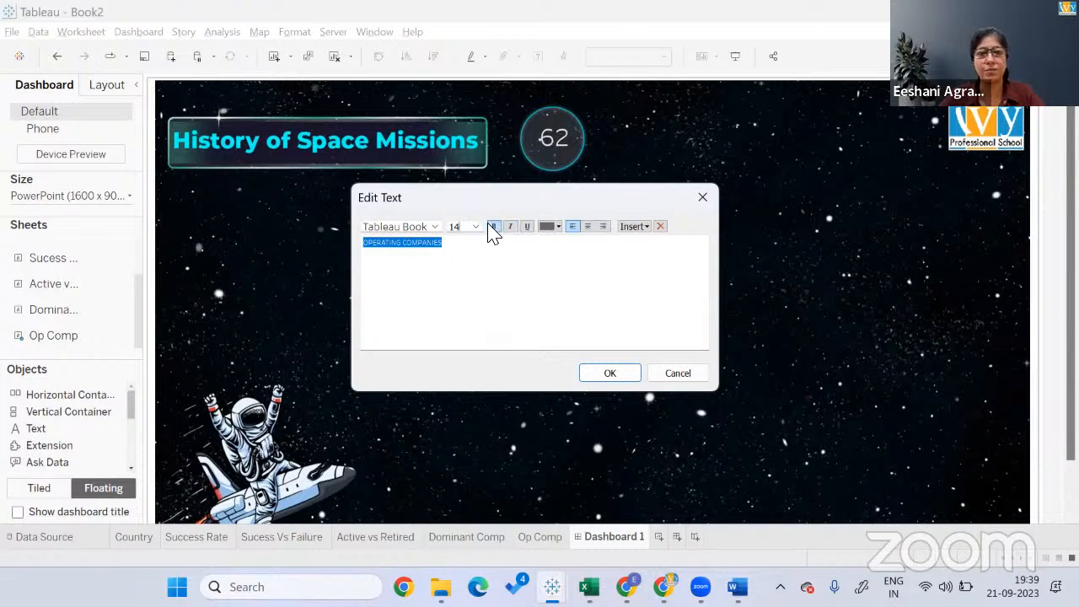
click(563, 236)
click(566, 278)
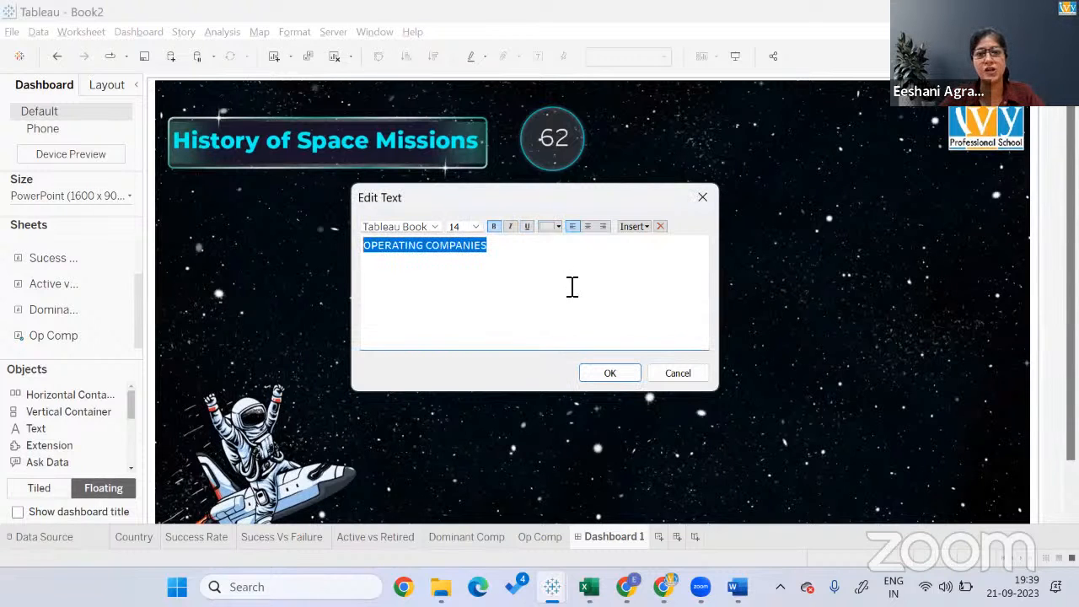
click(603, 376)
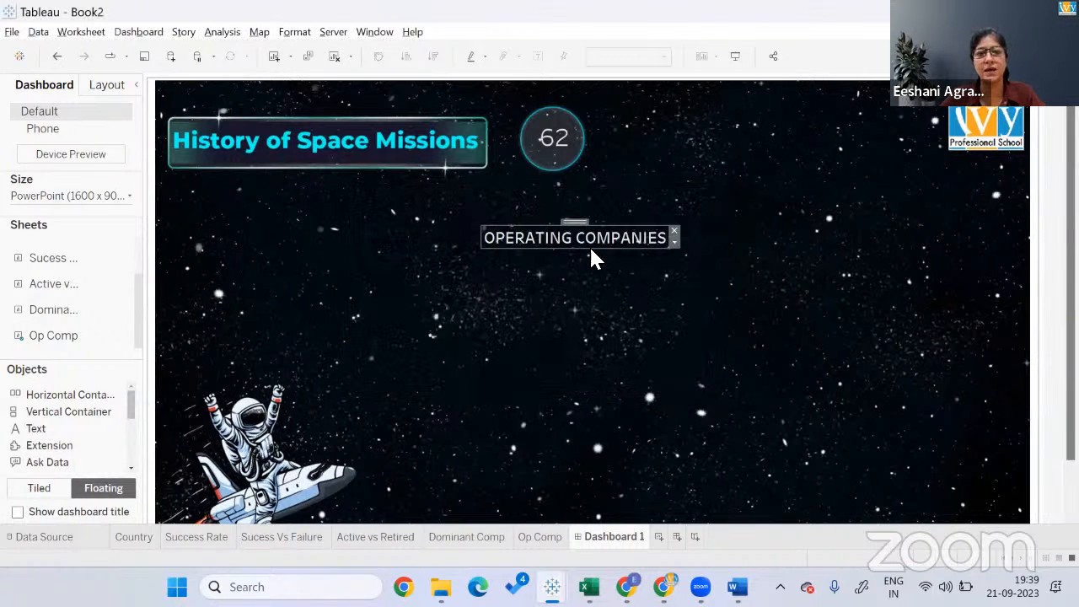
Move the OPERATING COMPANIES text object just above the circle with the Op Comp number and deselect it.
right_click(567, 80)
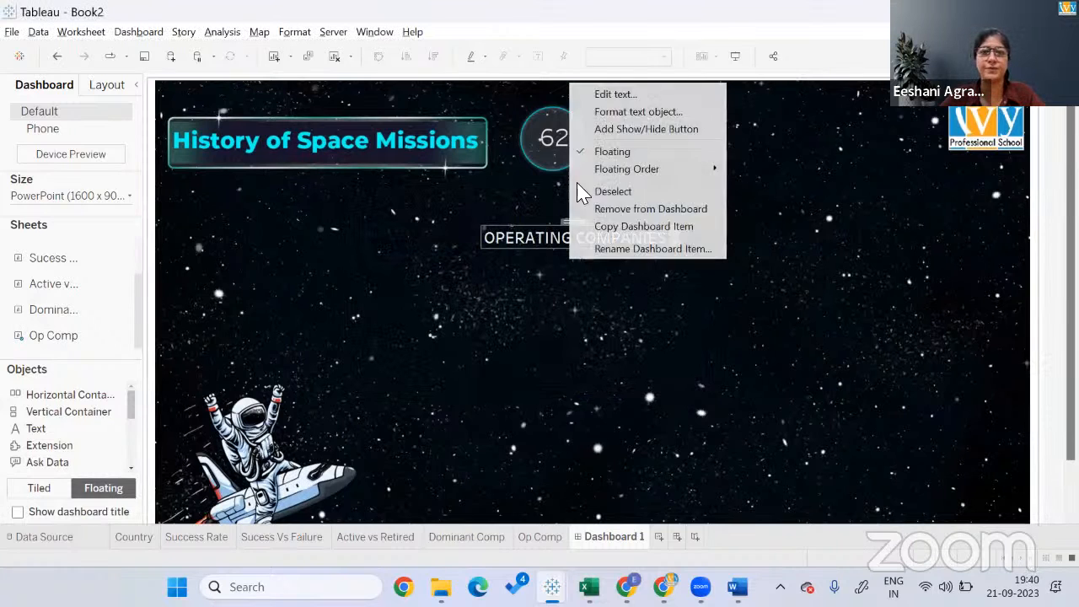
click(556, 223)
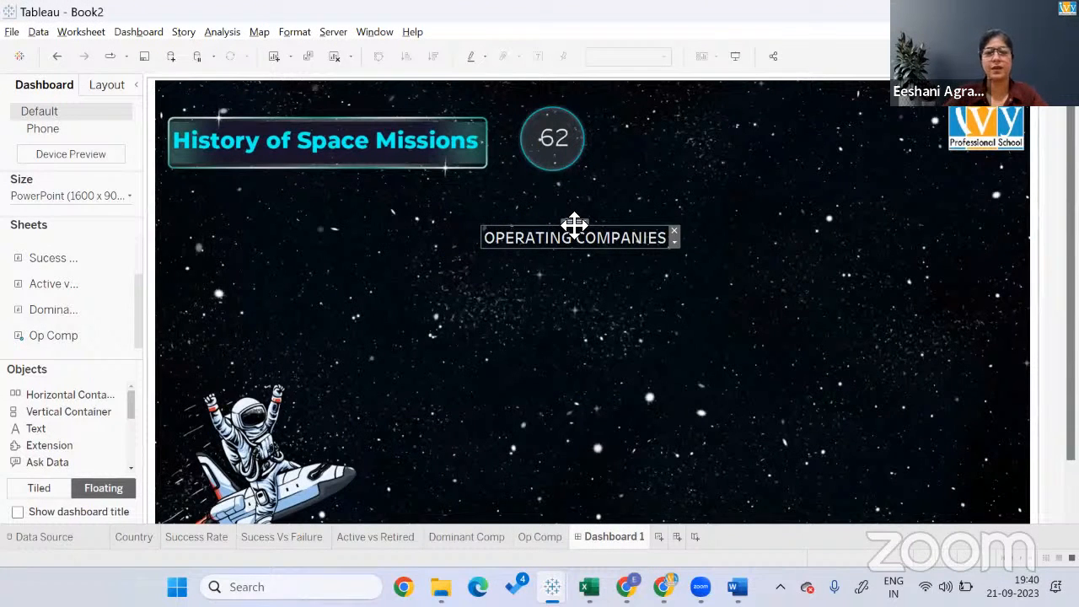
drag(573, 223, 552, 89)
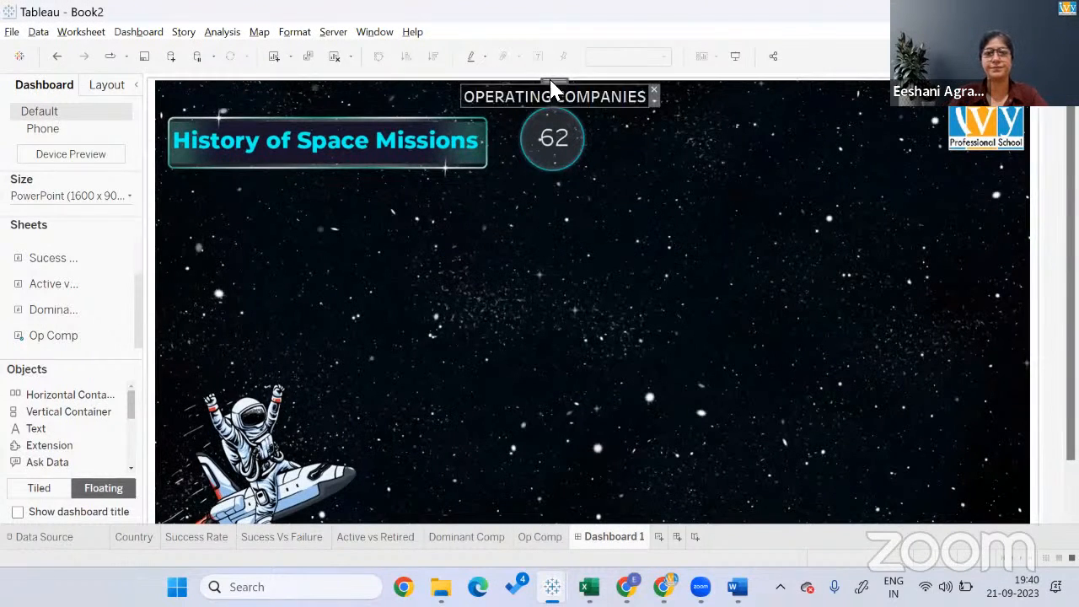
click(629, 160)
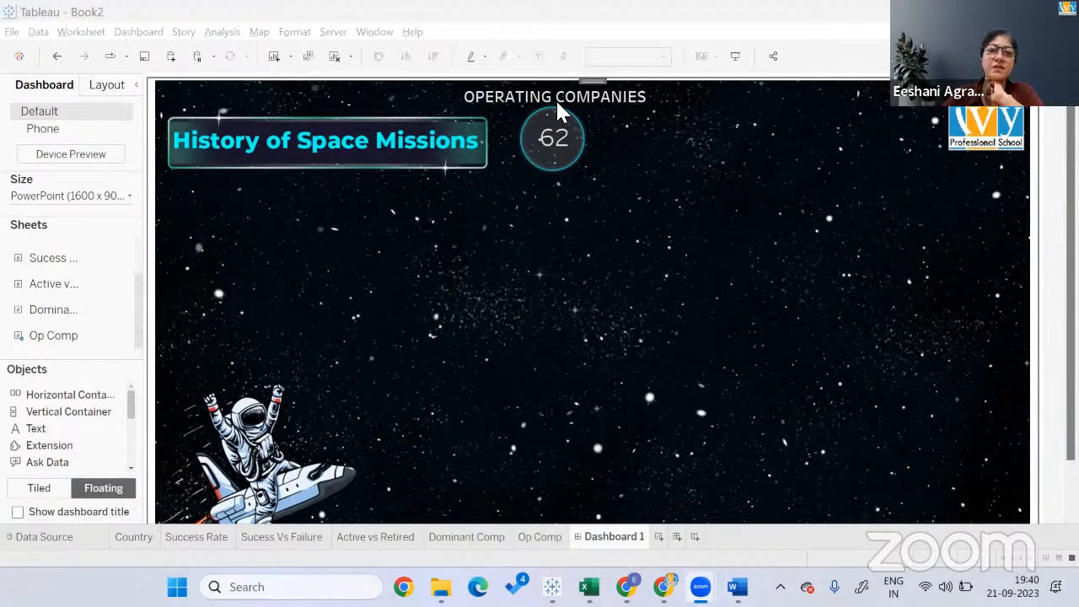
click(50, 491)
click(50, 491)
click(78, 492)
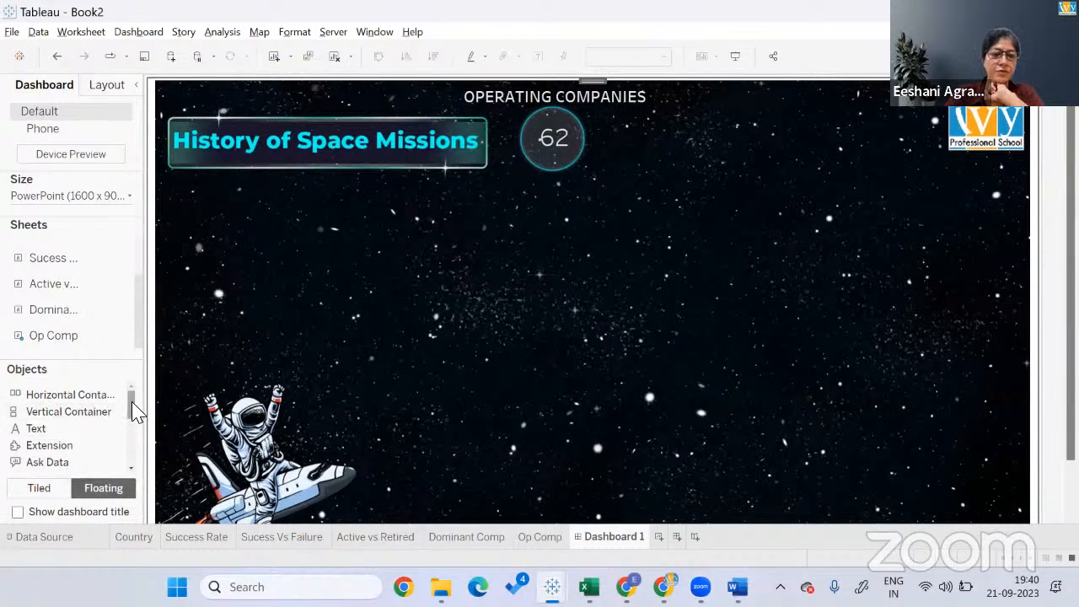
Insert the Circle image file as another floating image object in the middle of the dashboard, with the image fitted.
drag(135, 413, 127, 433)
drag(40, 425, 460, 296)
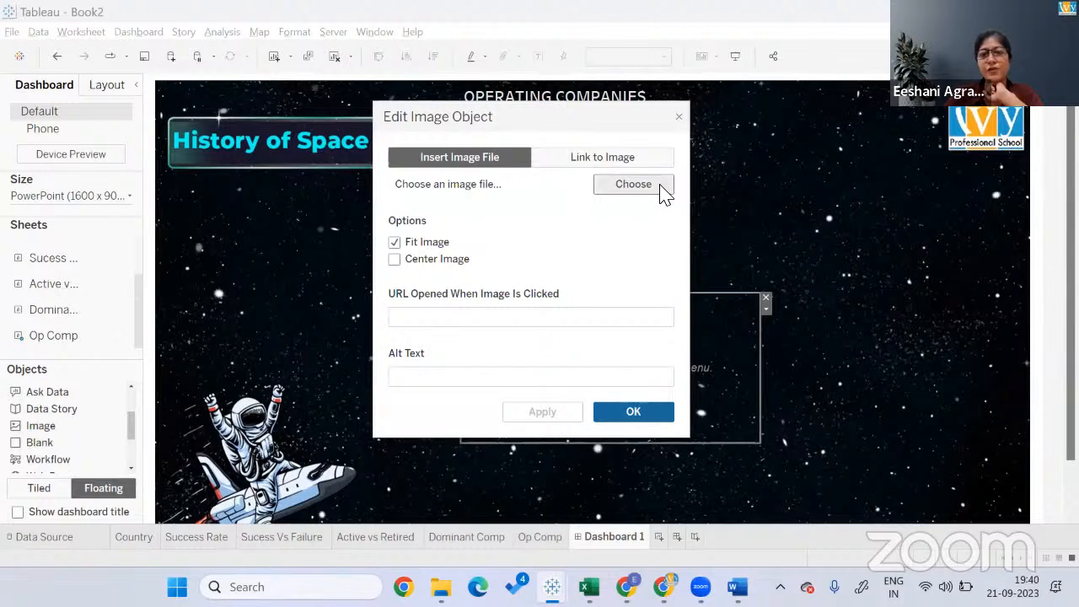
click(633, 183)
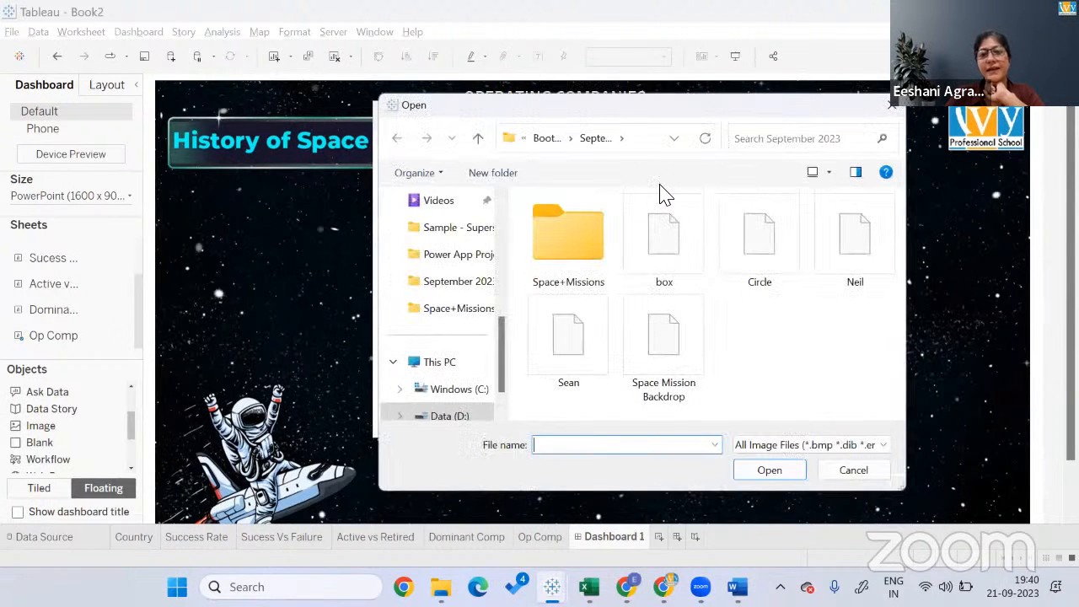
double_click(761, 244)
click(641, 412)
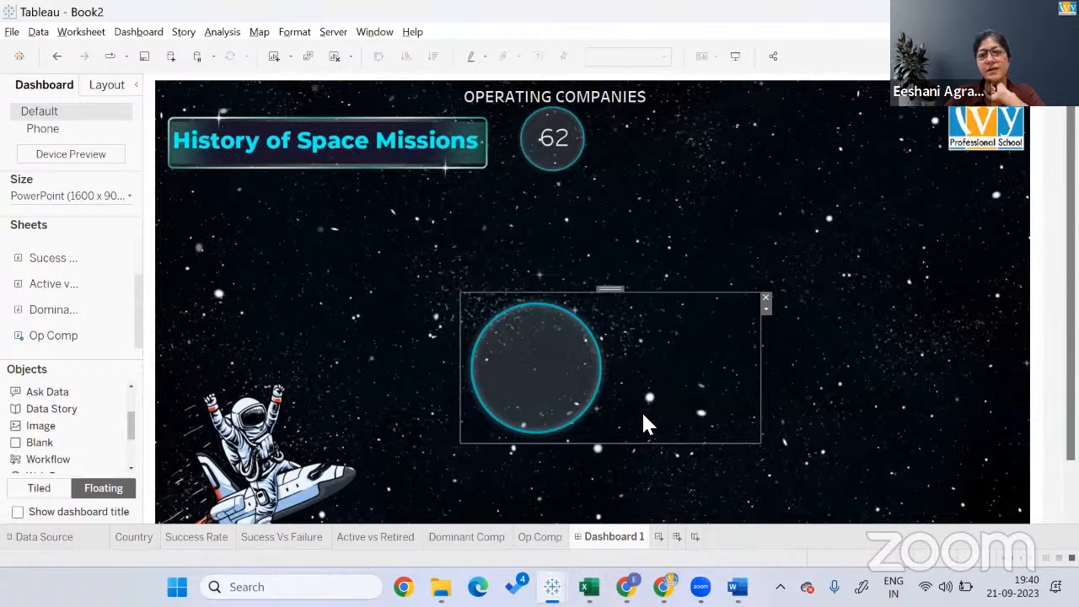
Remove the newly inserted large circle image from the middle of the dashboard.
mouse_move(61, 263)
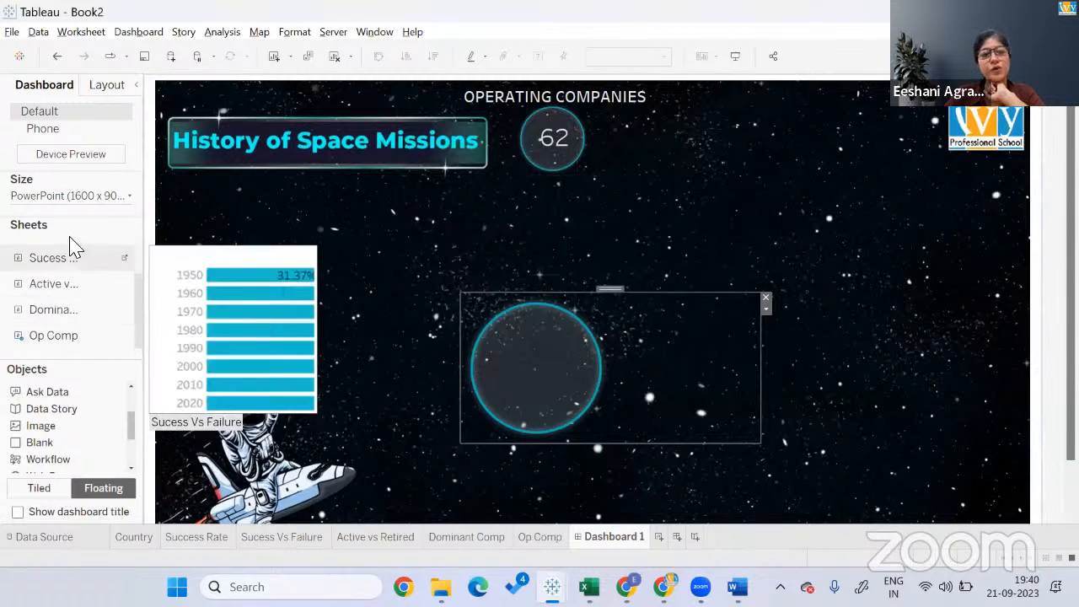
mouse_move(84, 341)
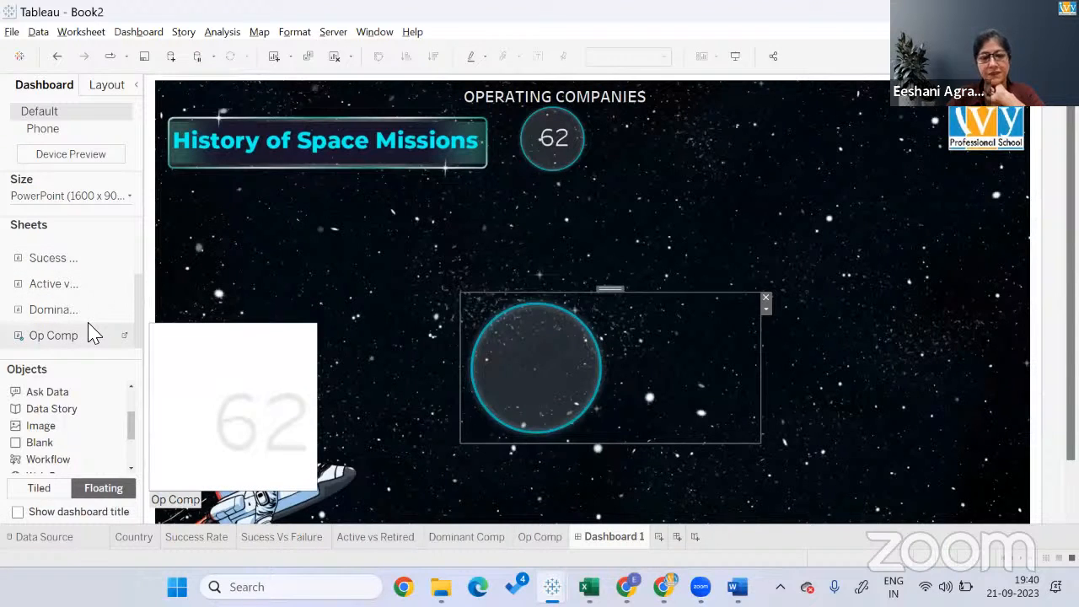
click(764, 296)
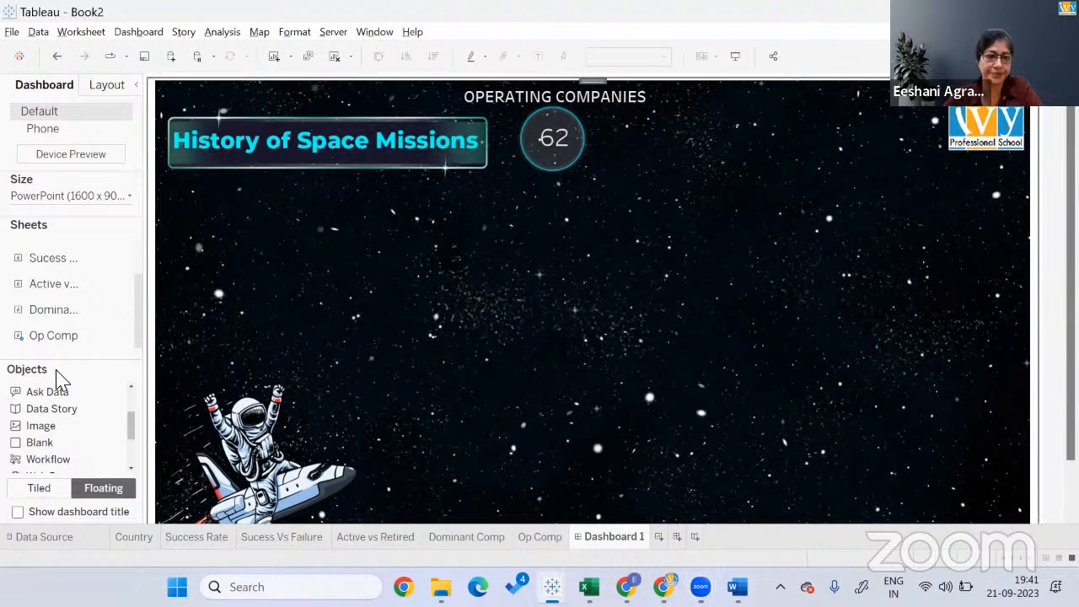
Place the Country sheet as a floating object on the dashboard, below the History of Space Missions title.
mouse_move(71, 309)
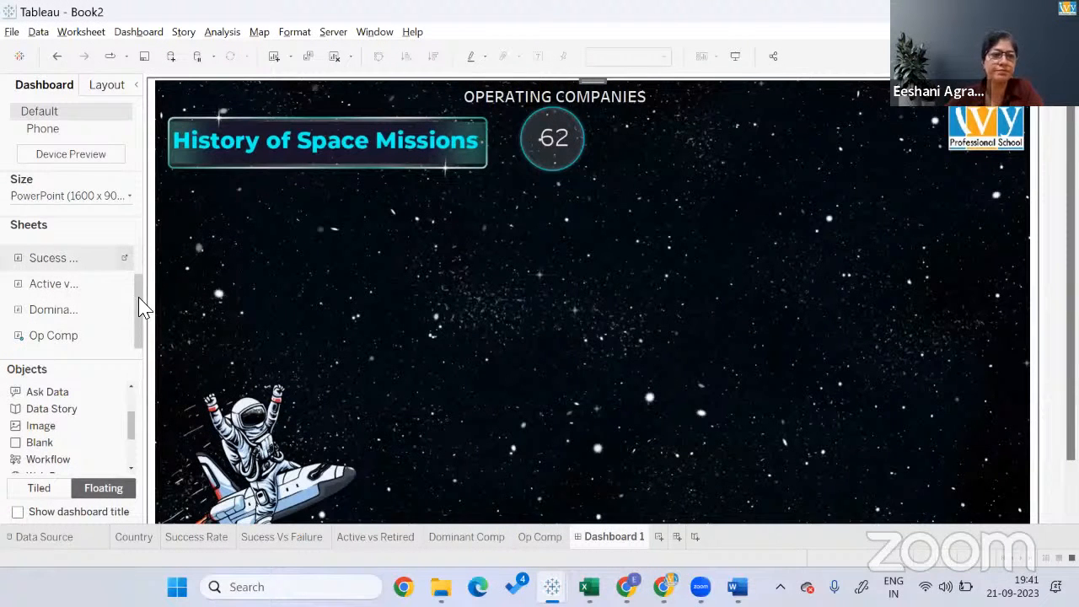
drag(141, 305, 137, 258)
mouse_move(67, 253)
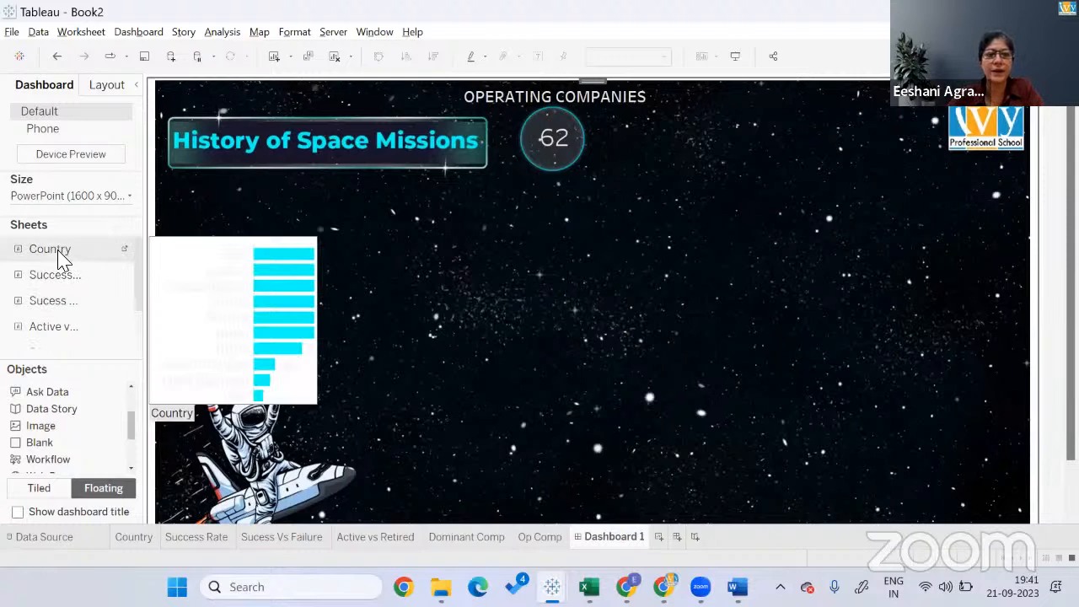
drag(63, 257, 321, 222)
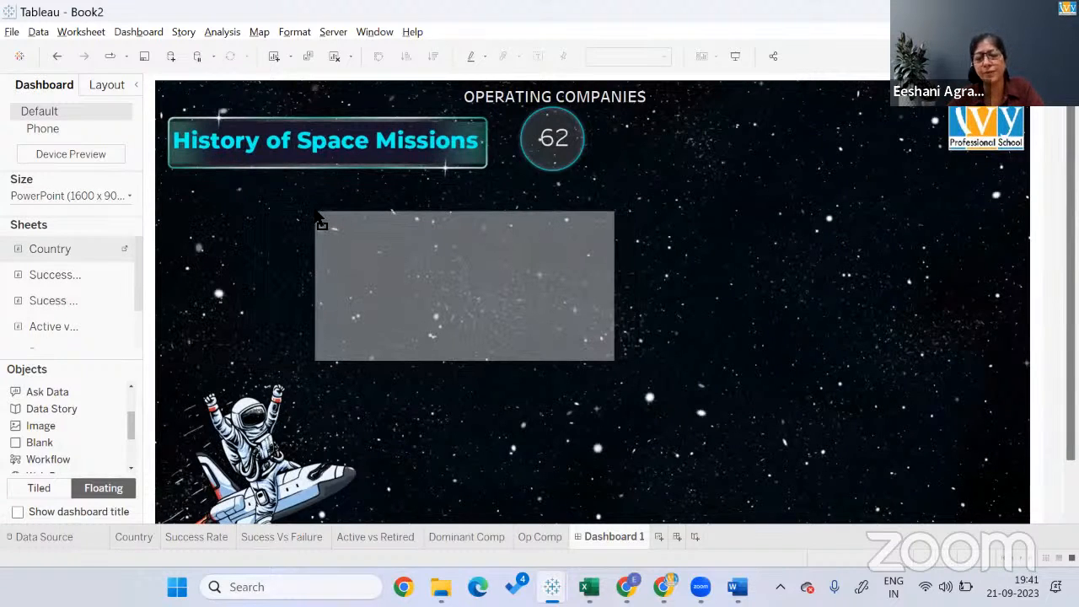
drag(320, 222, 315, 218)
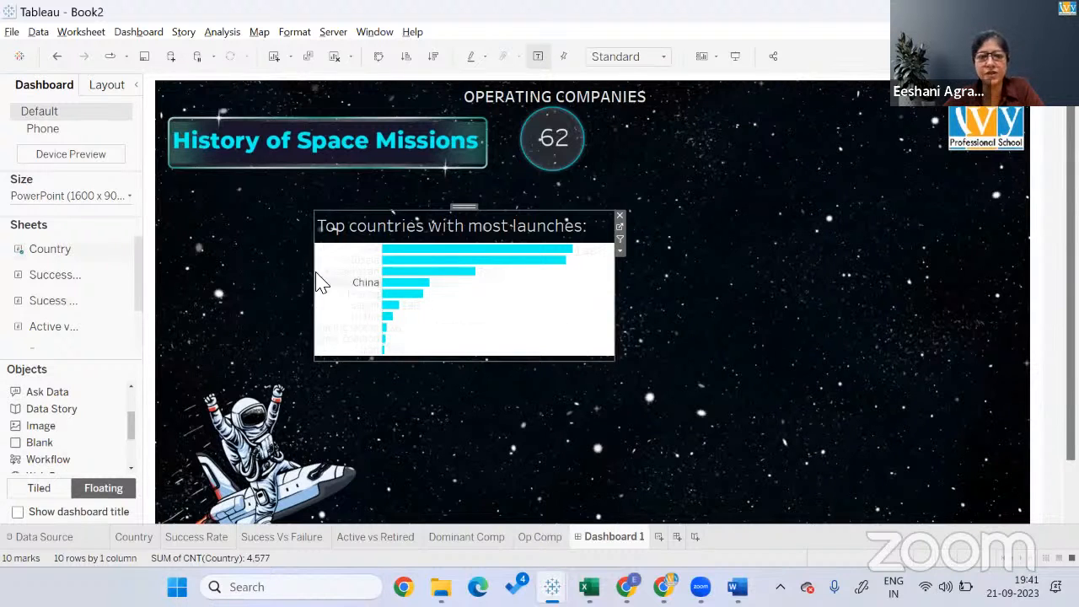
Set the Country sheet's worksheet shading to None so its background is transparent, and deselect the chart.
right_click(322, 352)
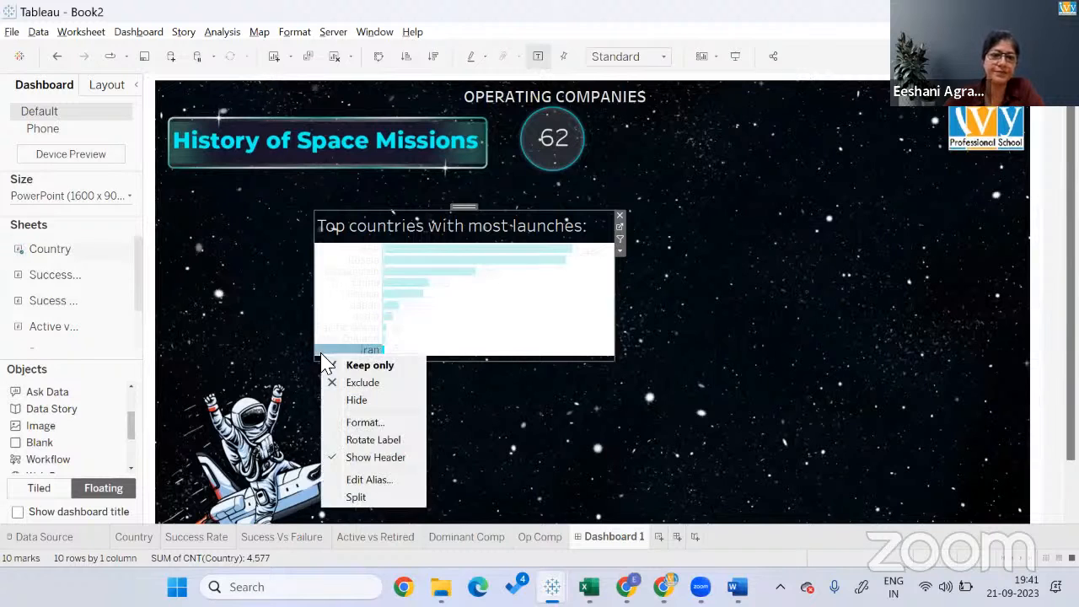
click(364, 420)
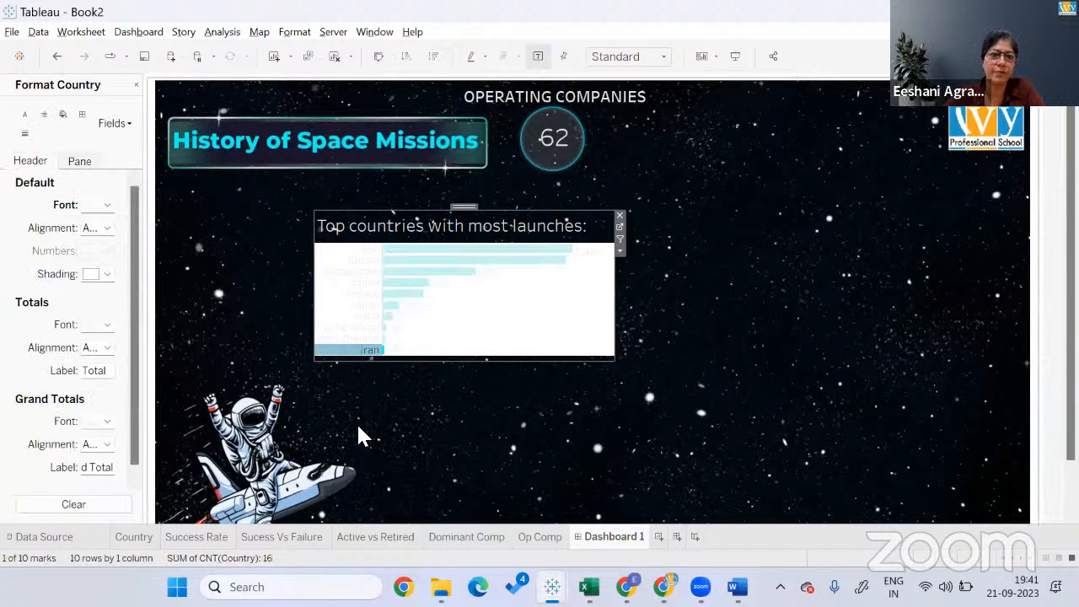
click(62, 114)
click(107, 205)
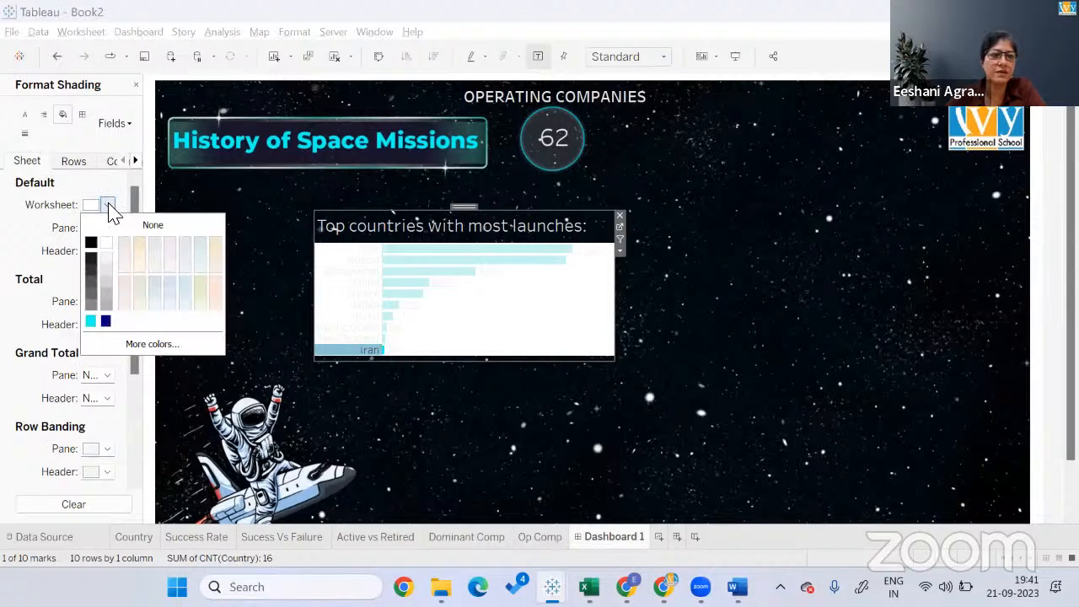
click(114, 224)
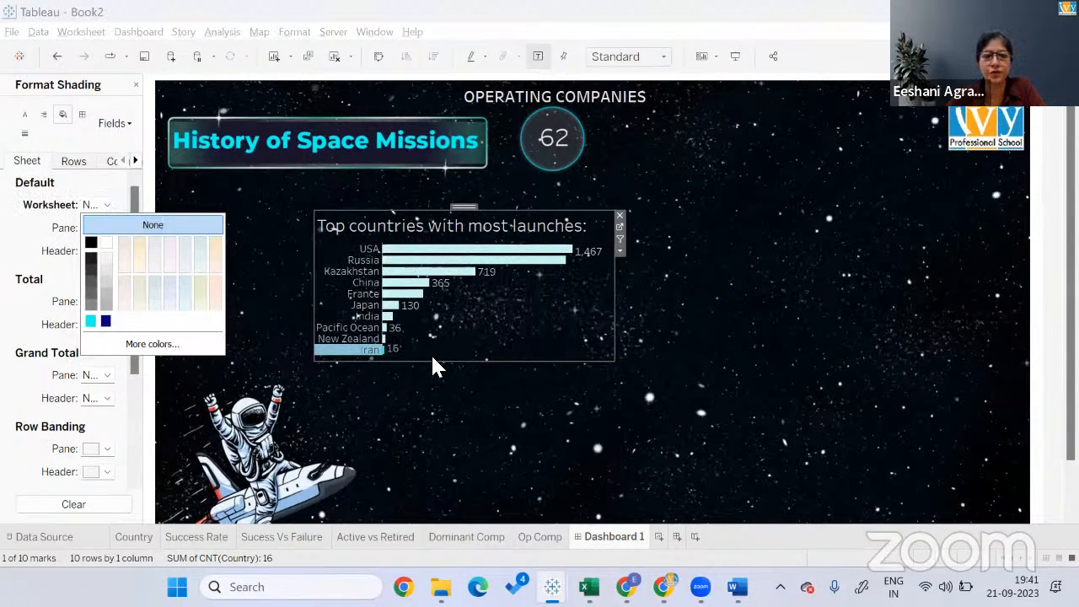
click(446, 396)
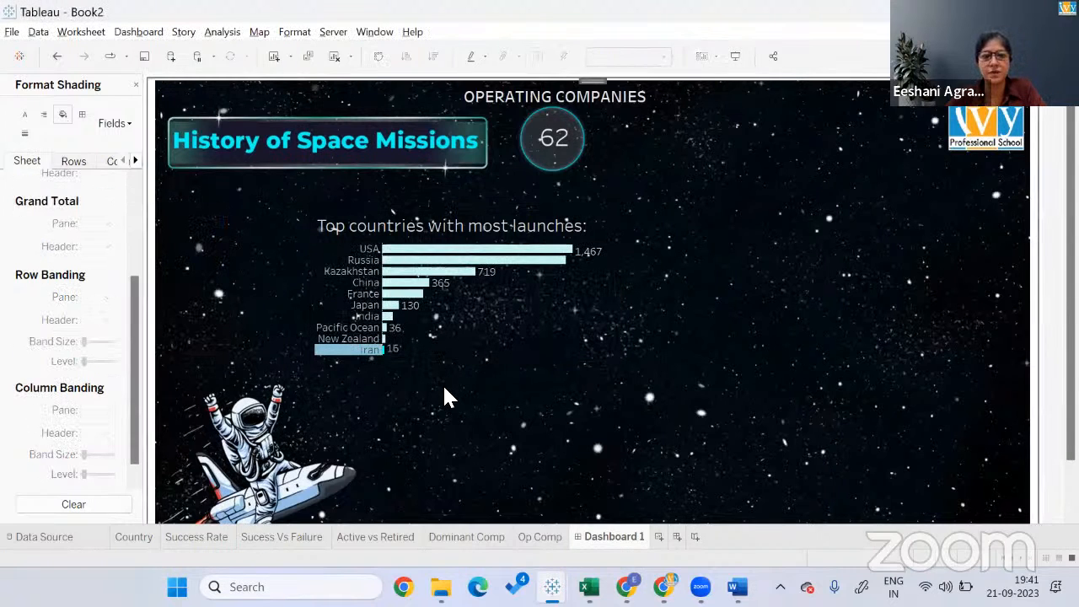
Clear the bar selection in the countries chart and examine the finished Final Dashboard in the Space Mission - Bootcamp Sept 2023 workbook.
click(445, 278)
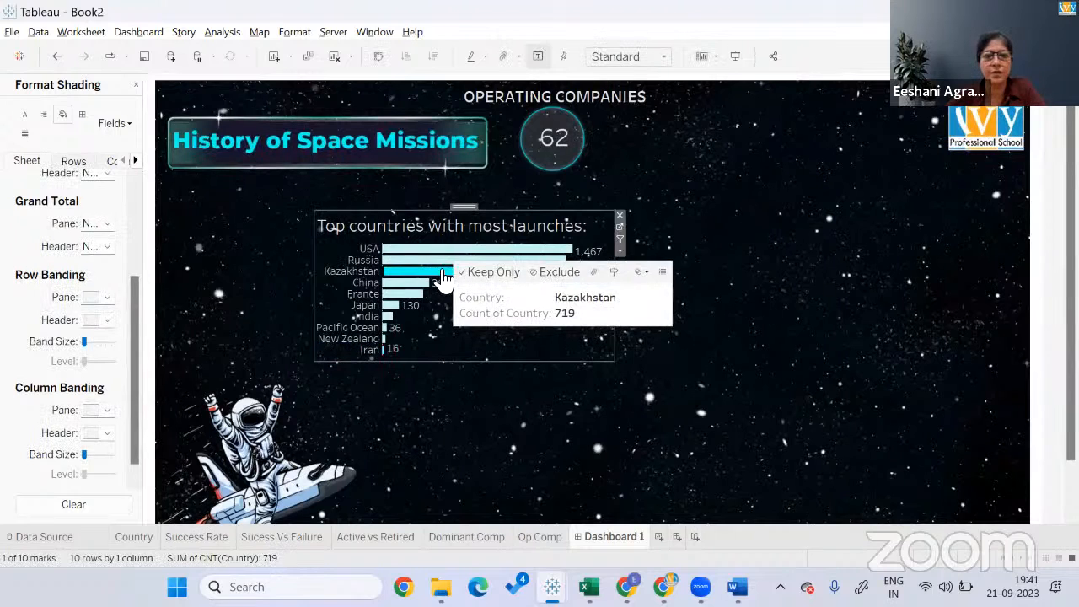
click(445, 278)
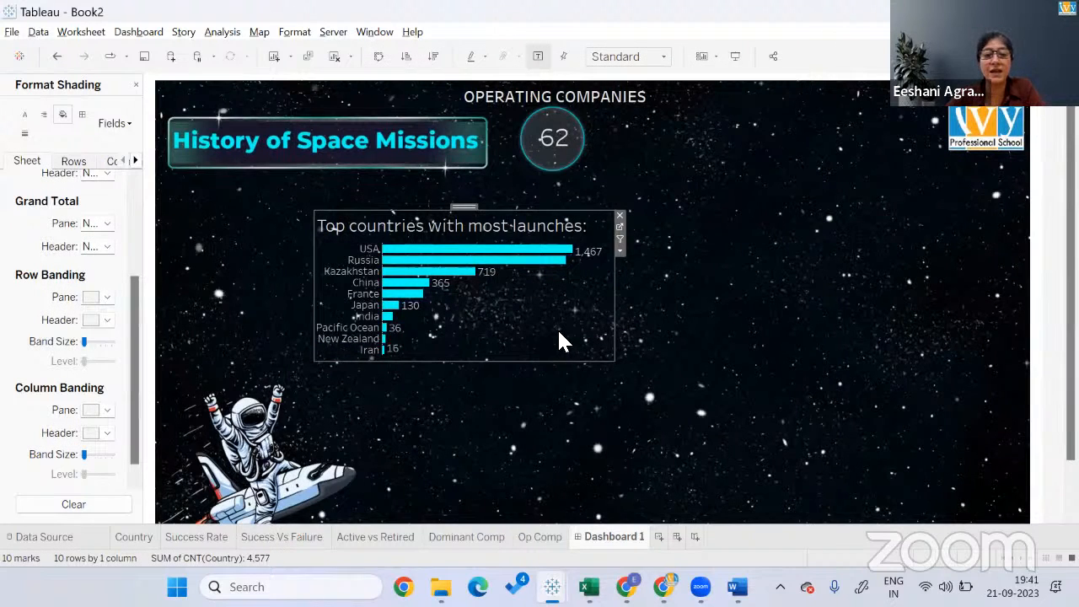
click(446, 410)
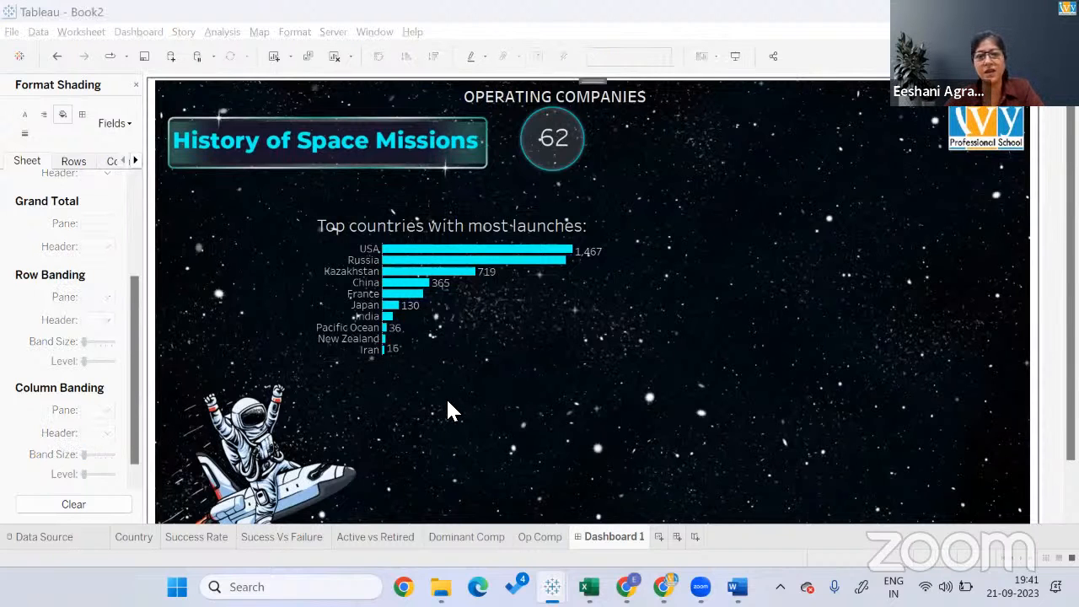
key(alt+Tab)
key(alt+Tab)
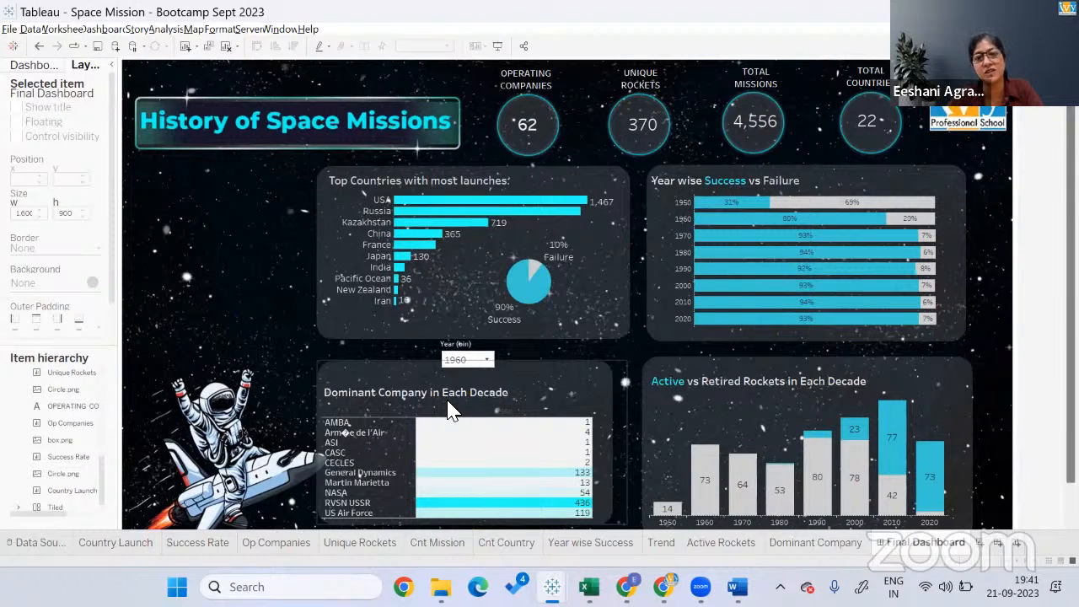
key(alt+Tab)
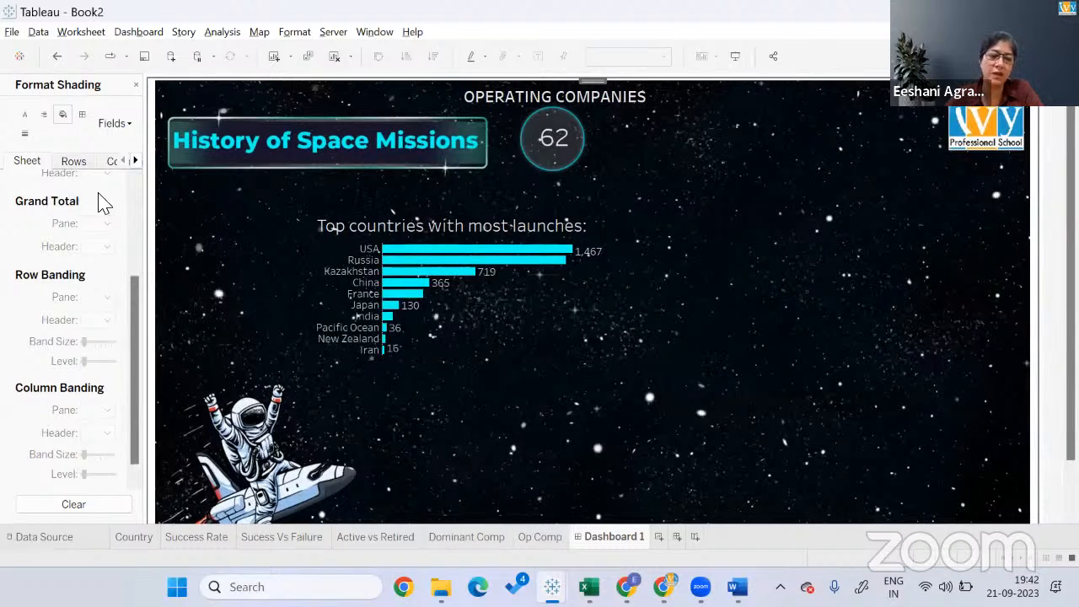
Close the shading format settings and insert the box image file as a floating, fitted image object near the countries chart.
click(136, 85)
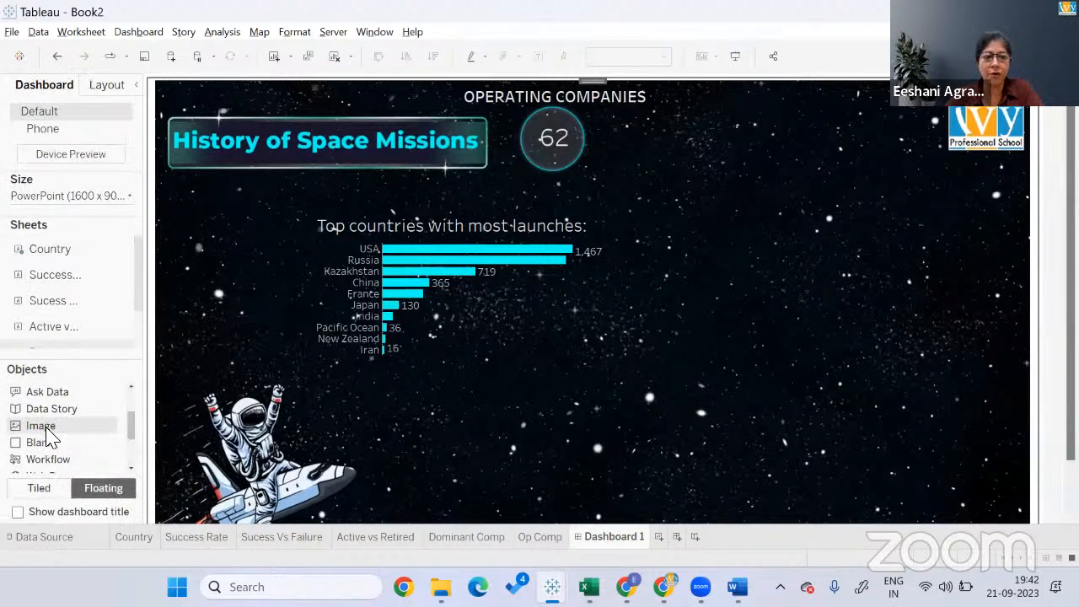
drag(40, 426, 372, 282)
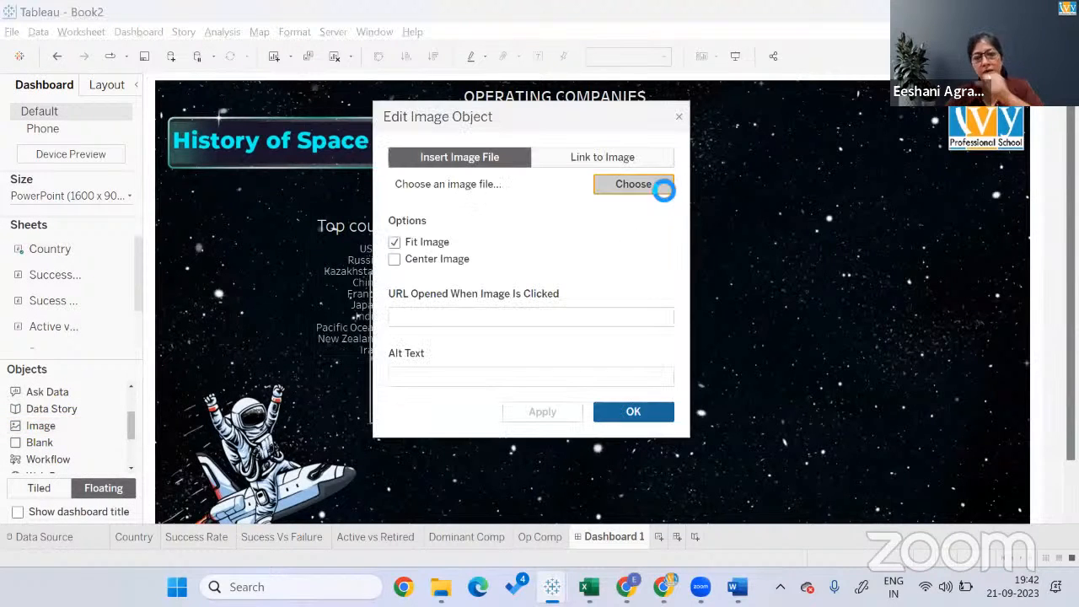
click(664, 192)
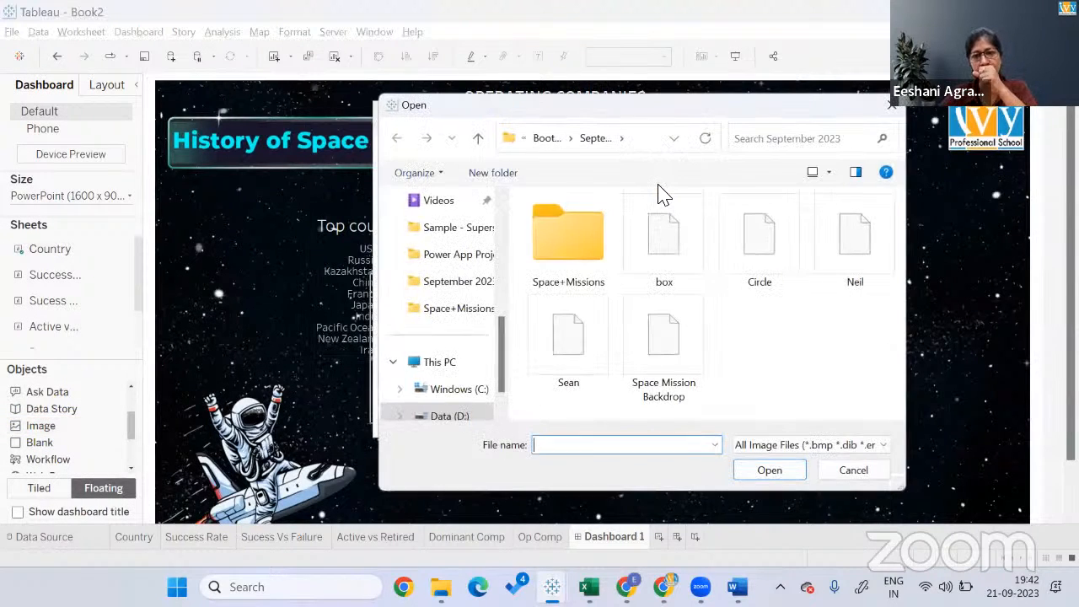
double_click(665, 236)
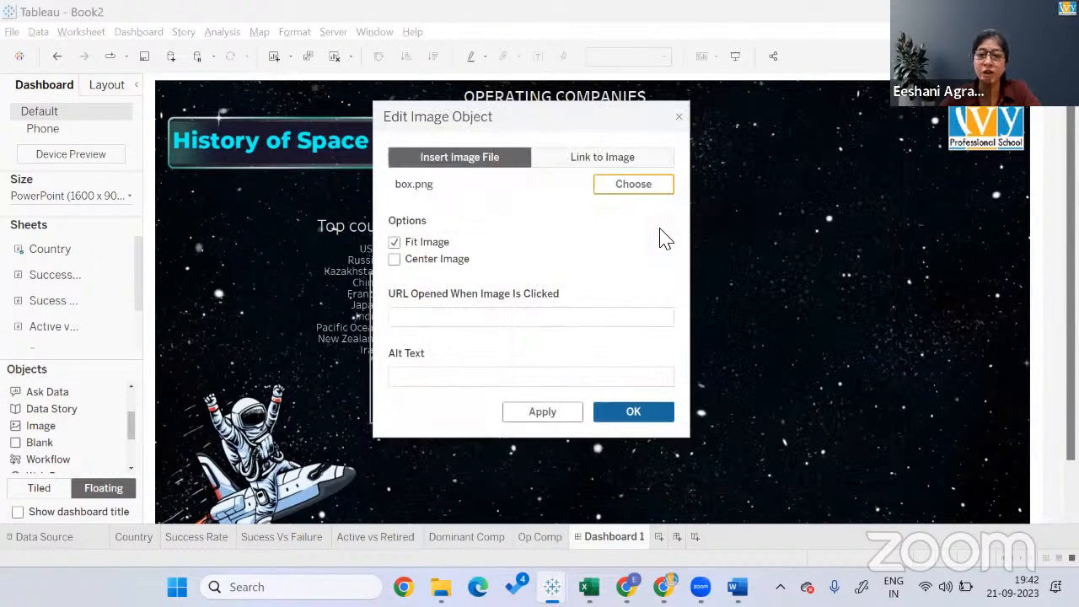
click(633, 413)
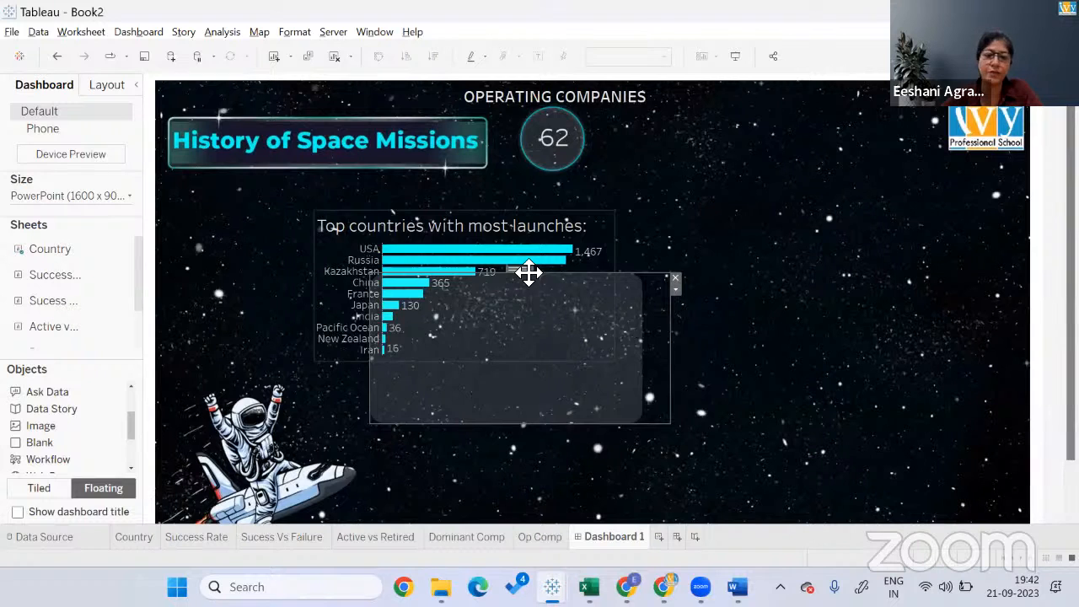
Align the box image with the Top countries with most launches chart and enlarge it until its panel encloses the whole chart.
drag(527, 272, 456, 206)
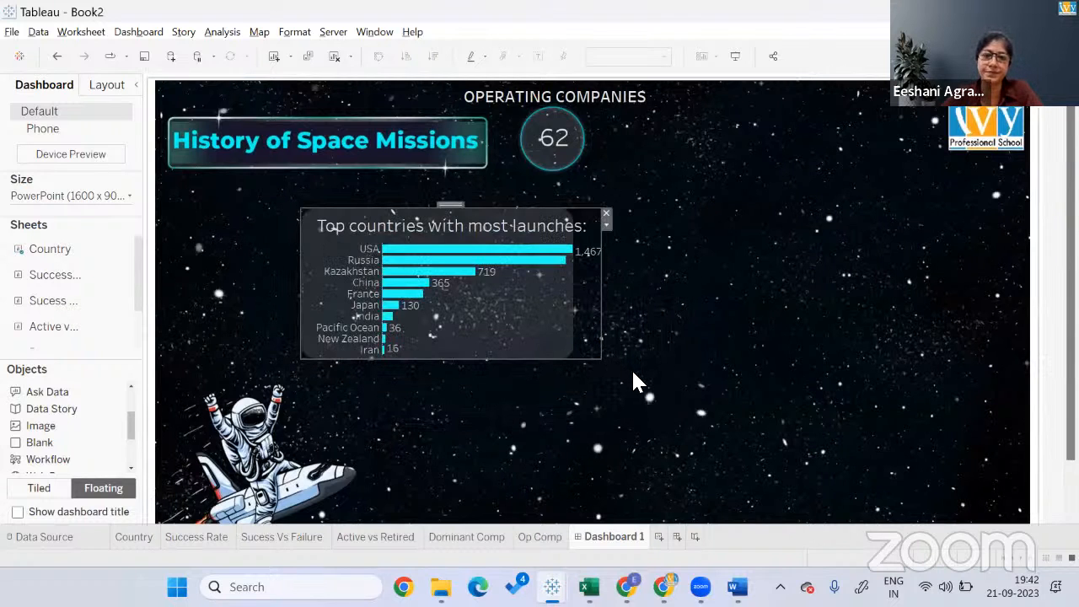
right_click(632, 370)
click(599, 359)
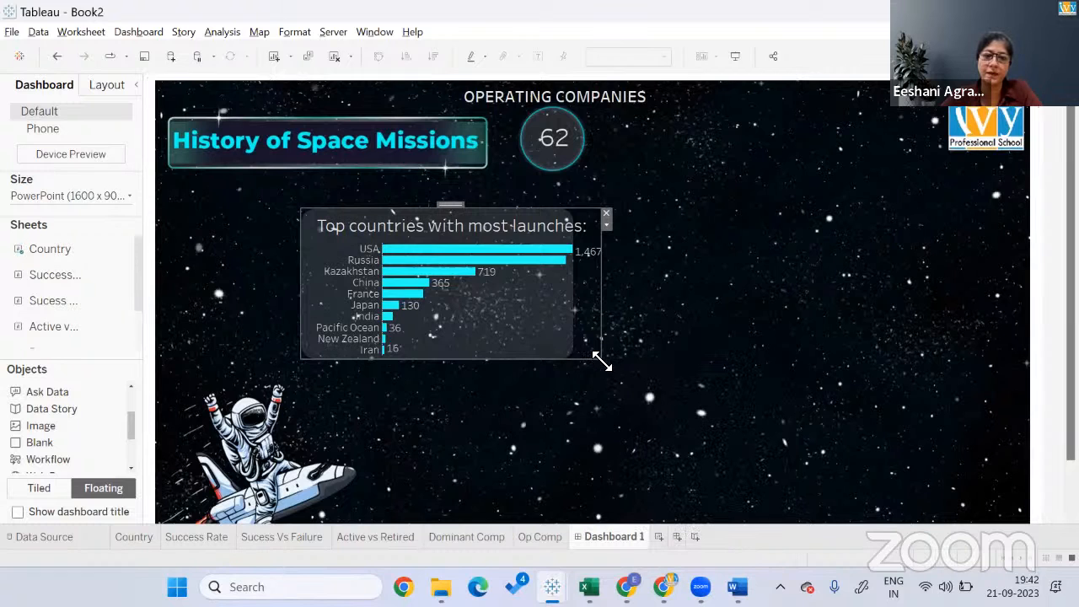
drag(601, 359, 638, 375)
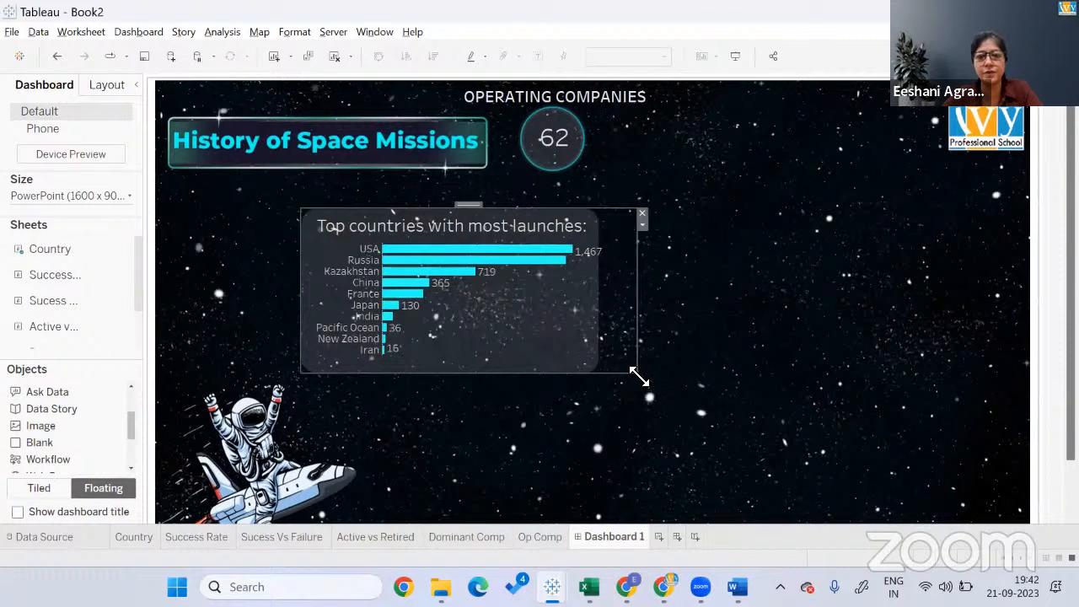
drag(638, 377, 672, 397)
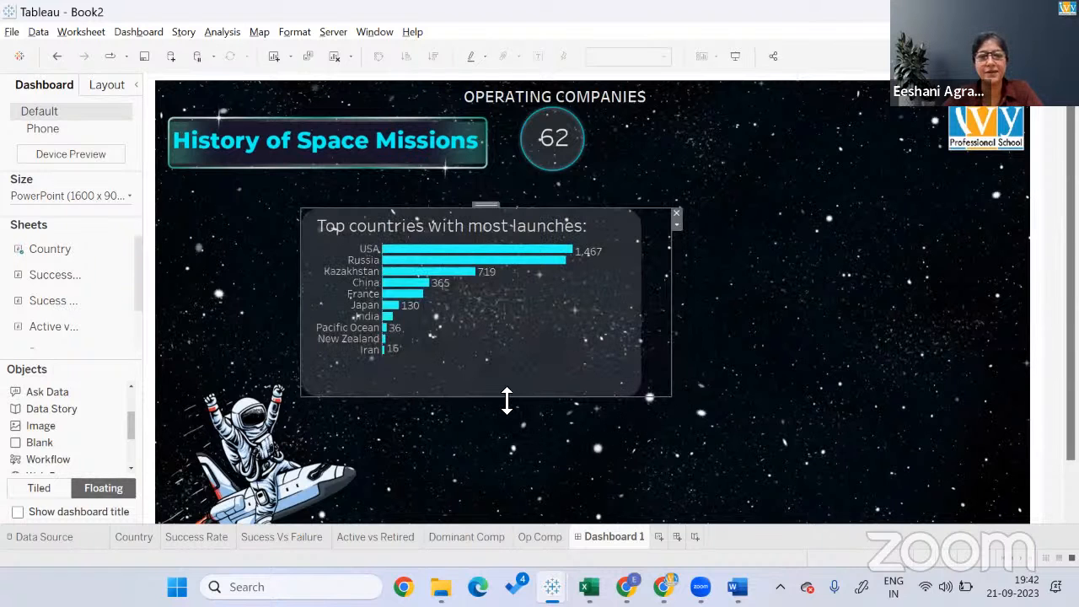
drag(506, 401, 501, 370)
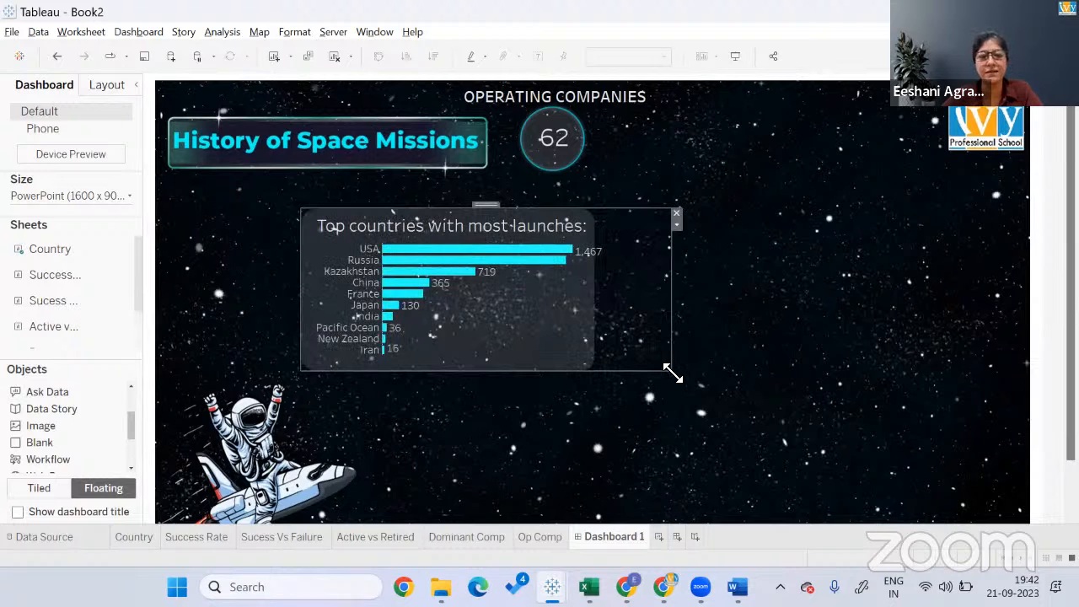
drag(669, 368, 648, 386)
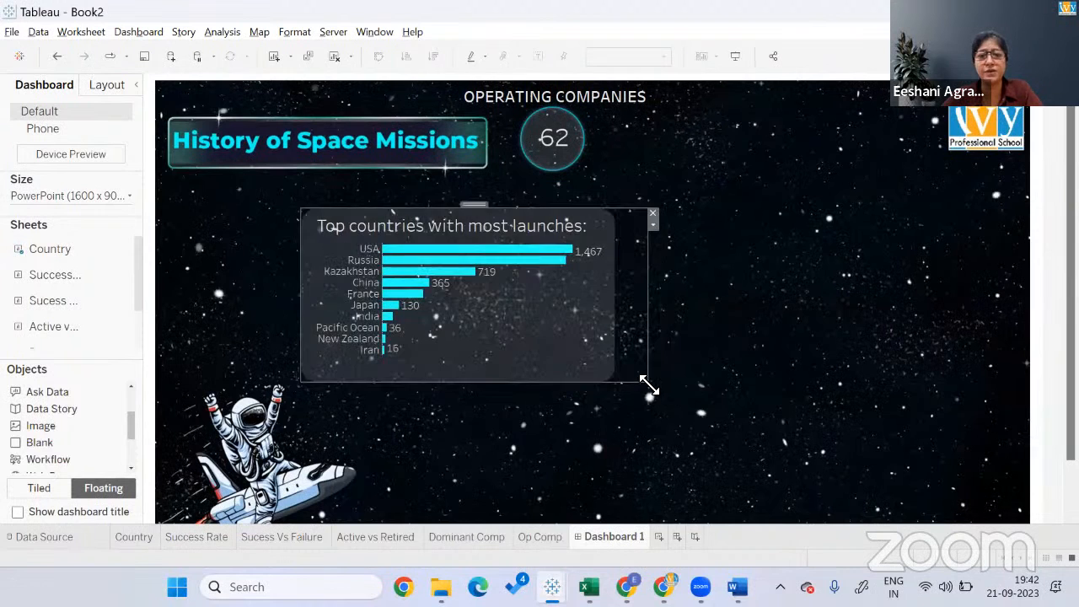
click(607, 428)
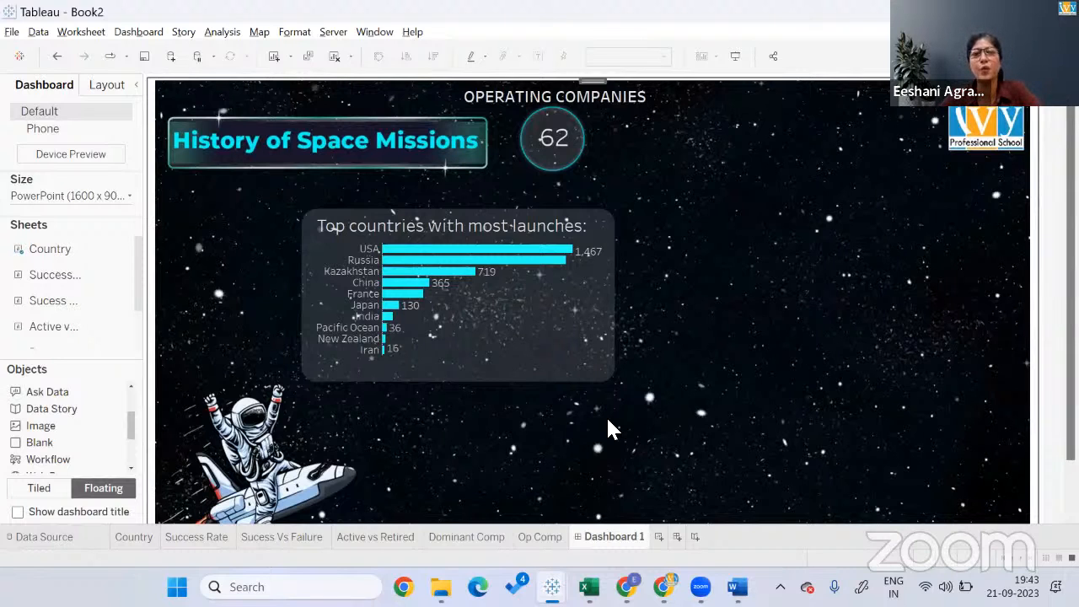
click(416, 79)
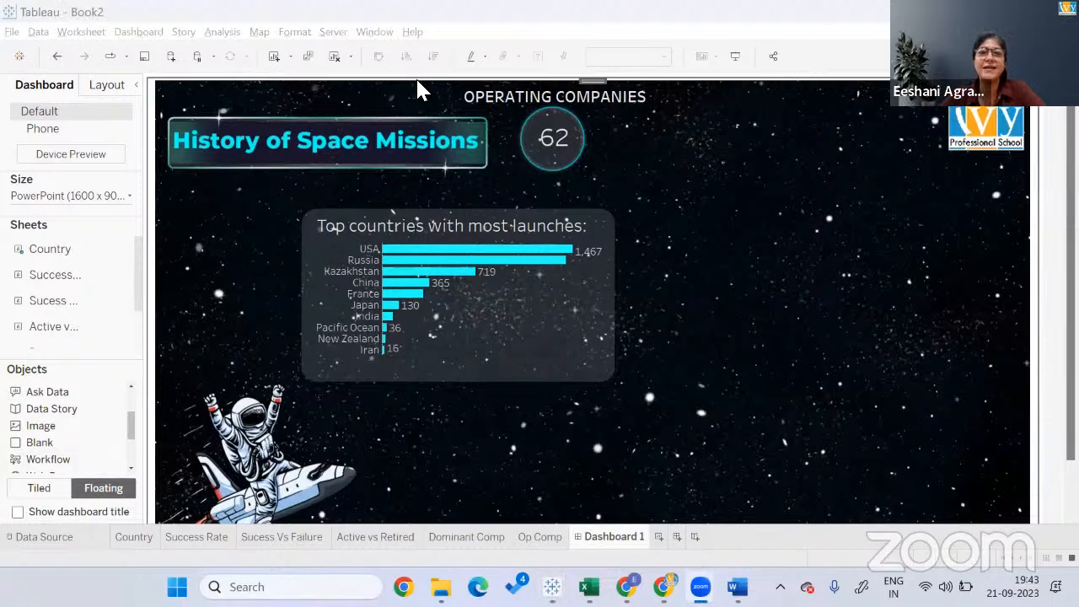
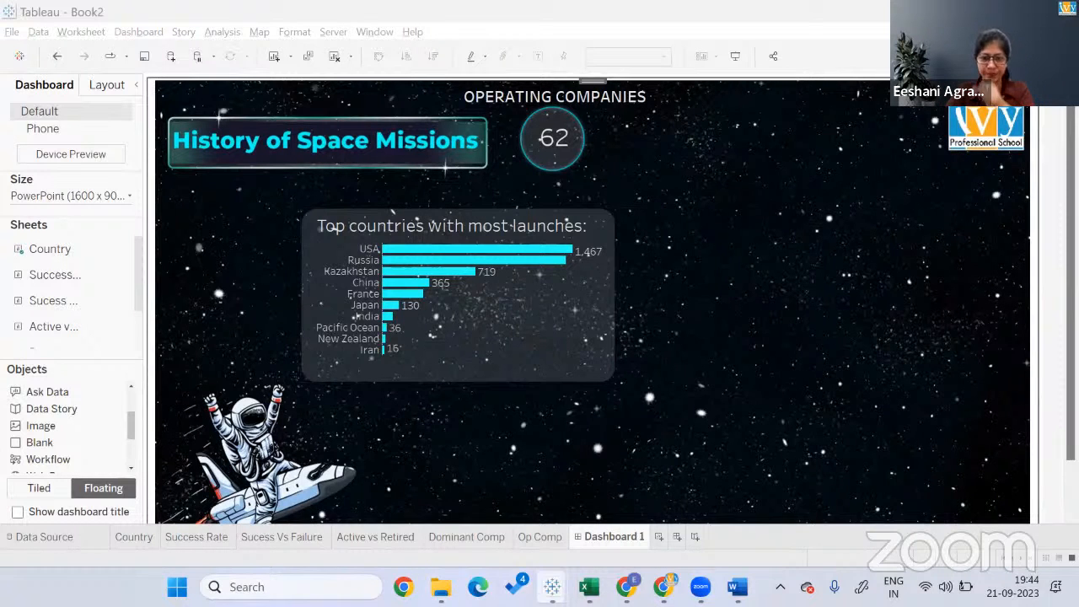
Switch to Chrome and open the signed-in account's own LinkedIn profile page, putting the focus on its web address.
mouse_move(589, 586)
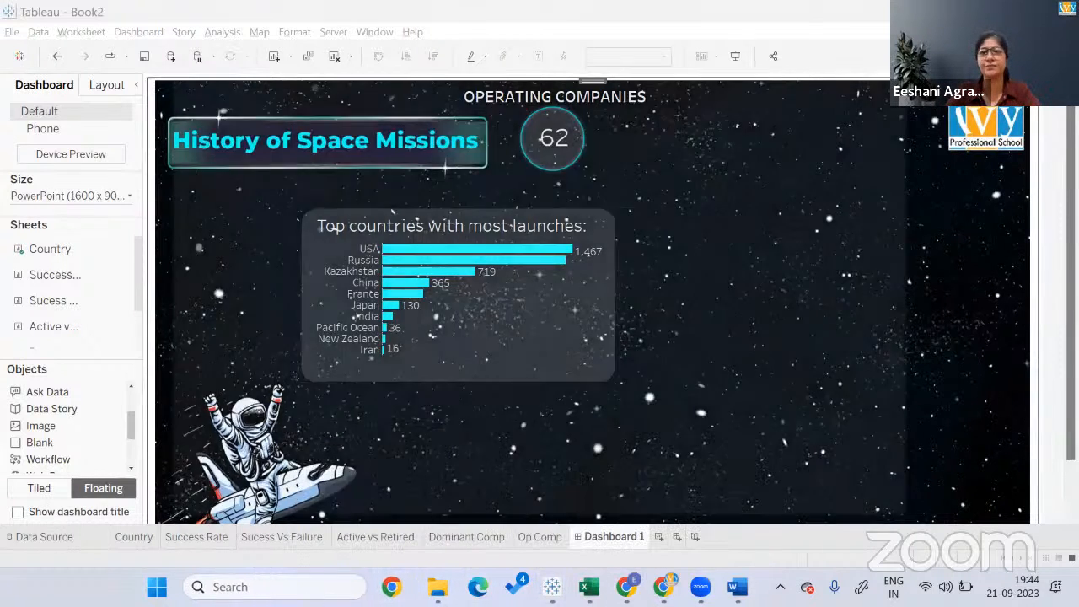
click(392, 586)
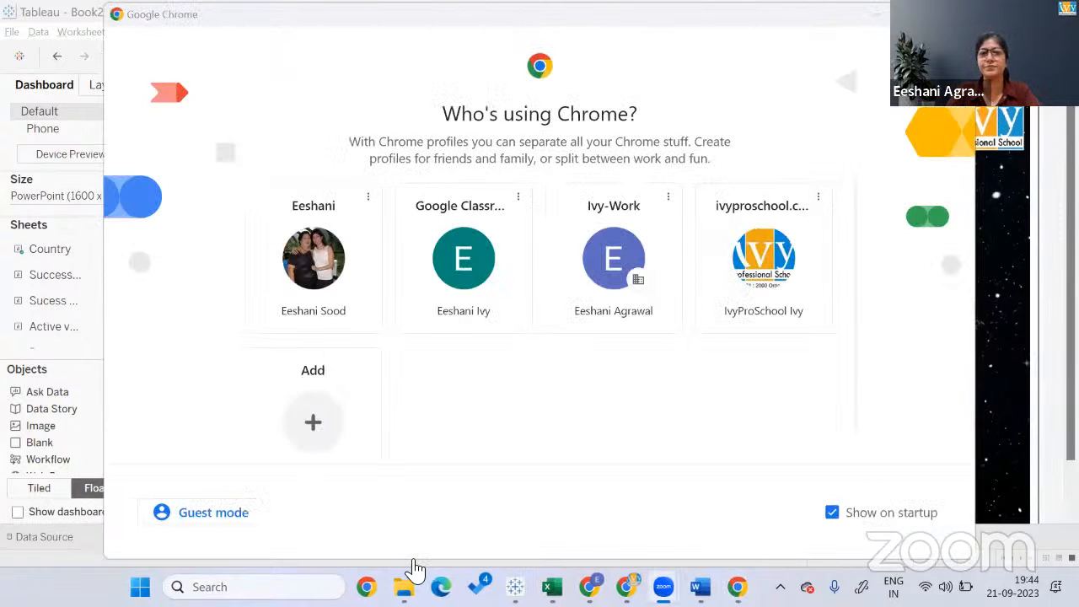
click(483, 292)
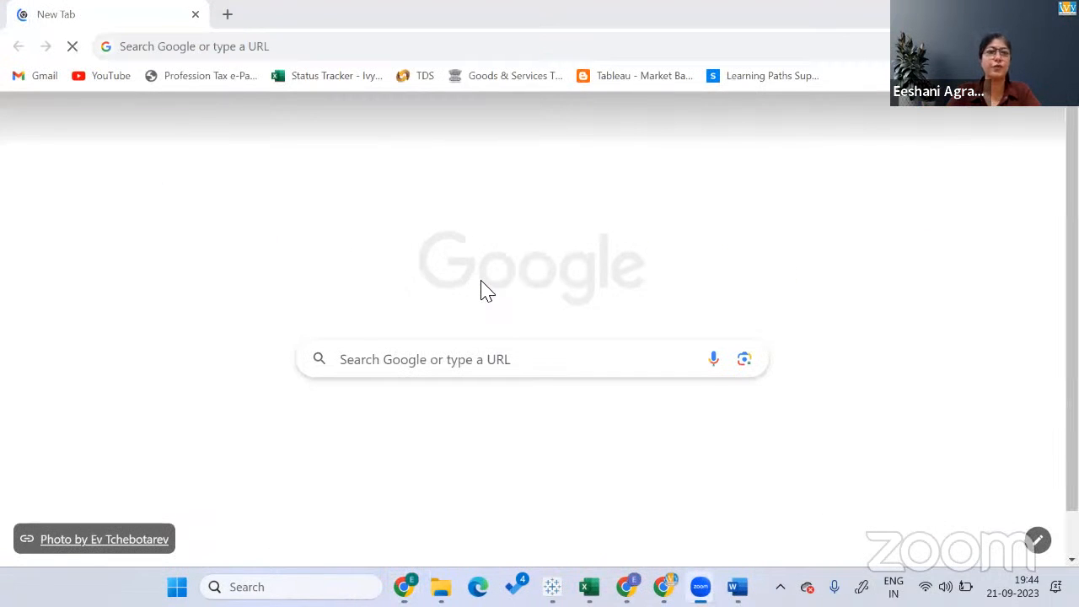
text(lin)
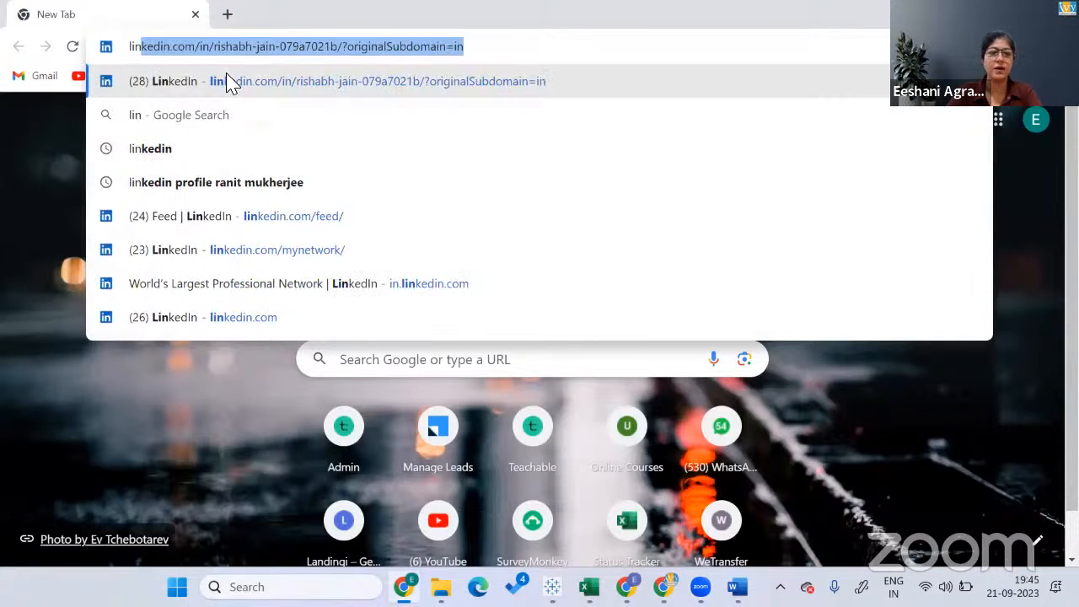
click(228, 83)
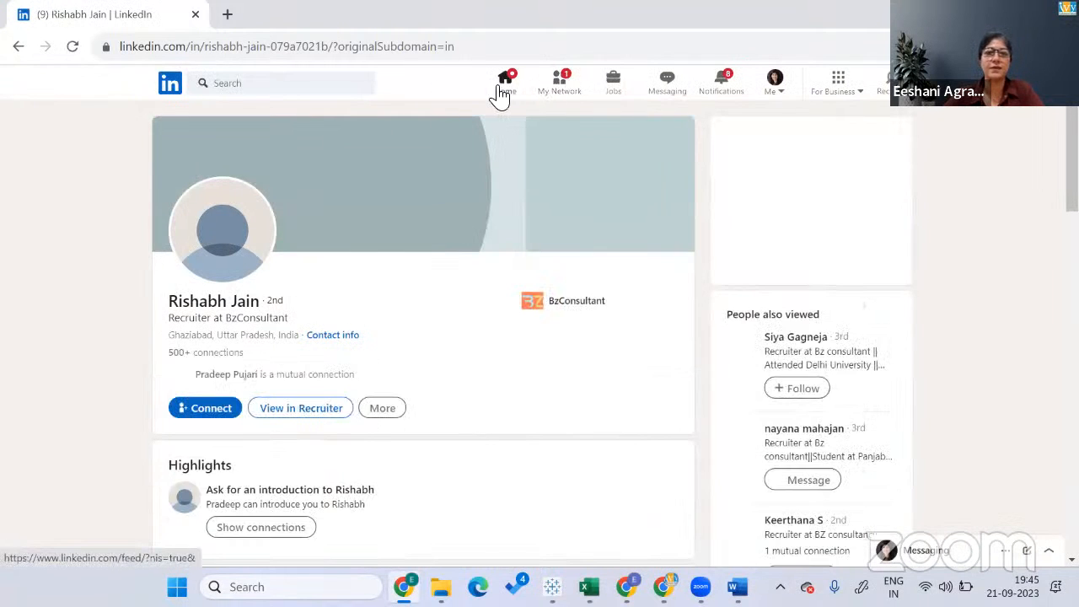
click(501, 89)
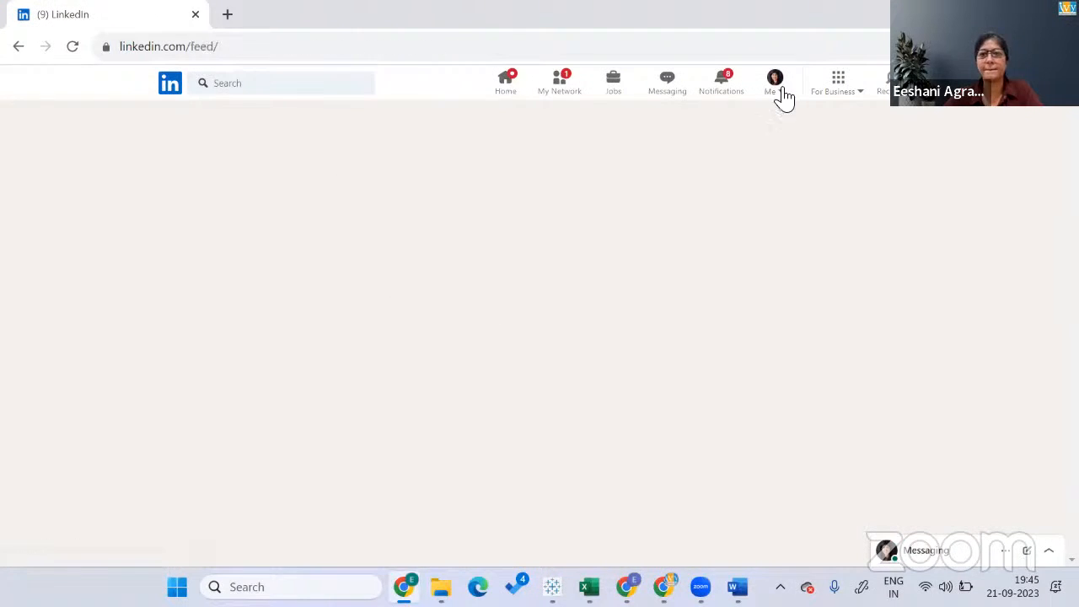
click(777, 94)
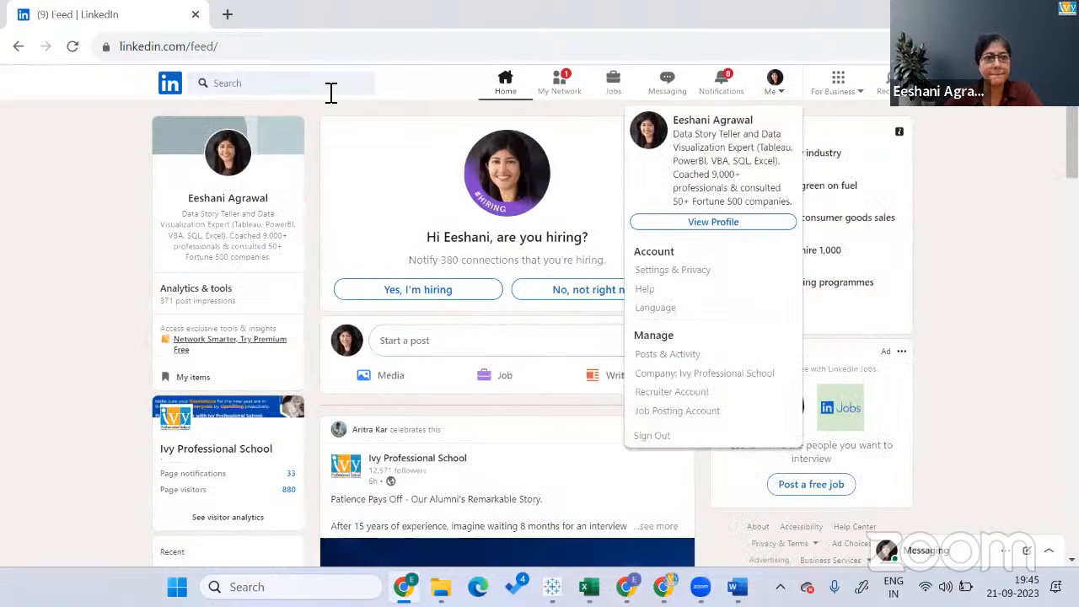
click(713, 222)
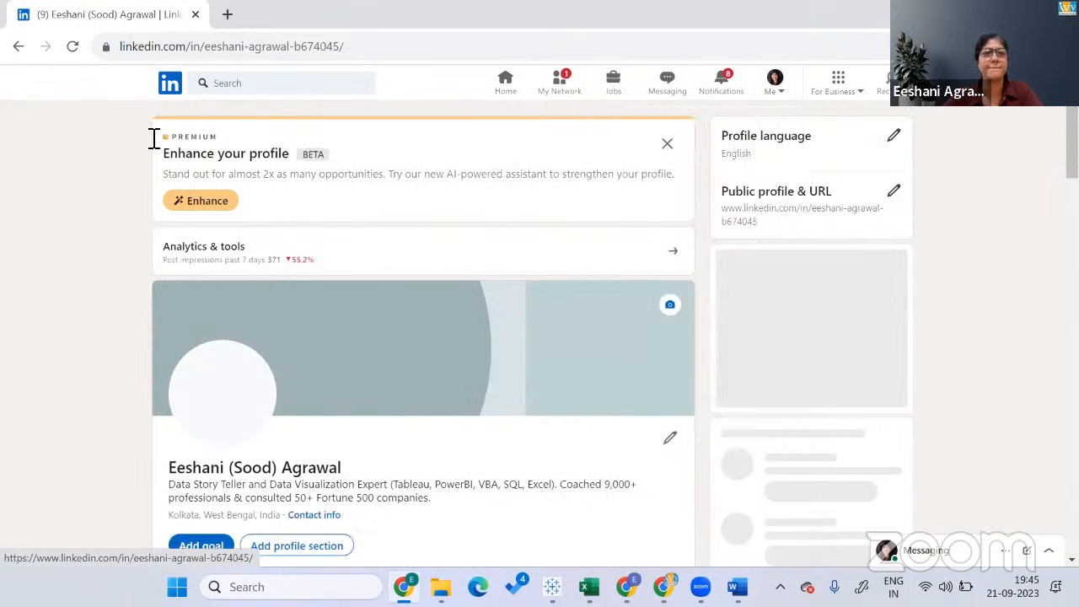
key(ctrl+l)
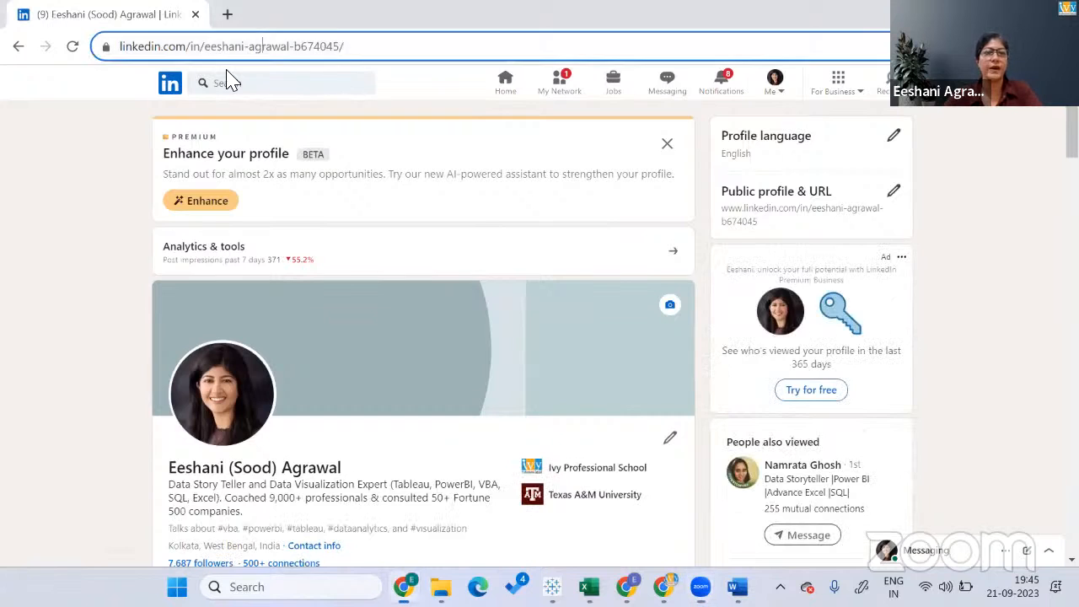
key(alt+Tab)
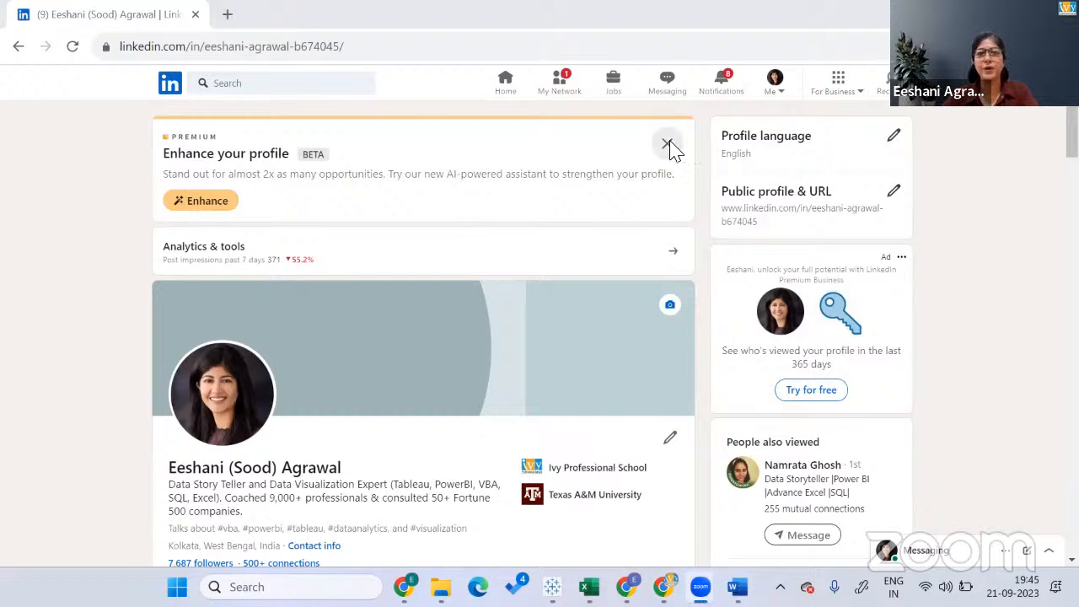
Switch to the Space Mission - Bootcamp Sept 2023 workbook in Tableau and show its Final Dashboard in presentation mode.
key(alt+Tab)
key(Tab)
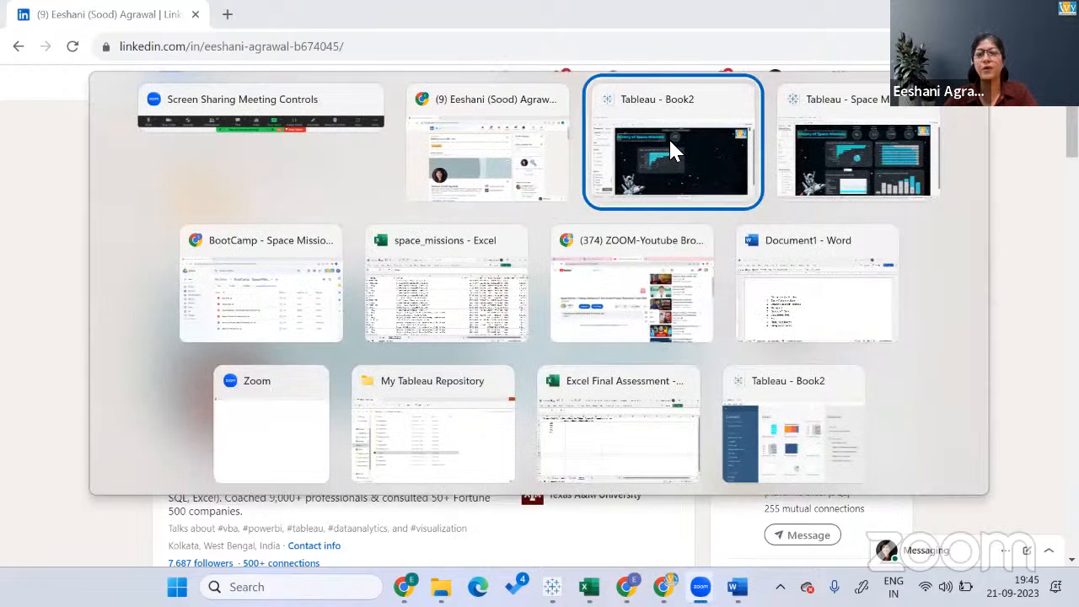
key(Tab)
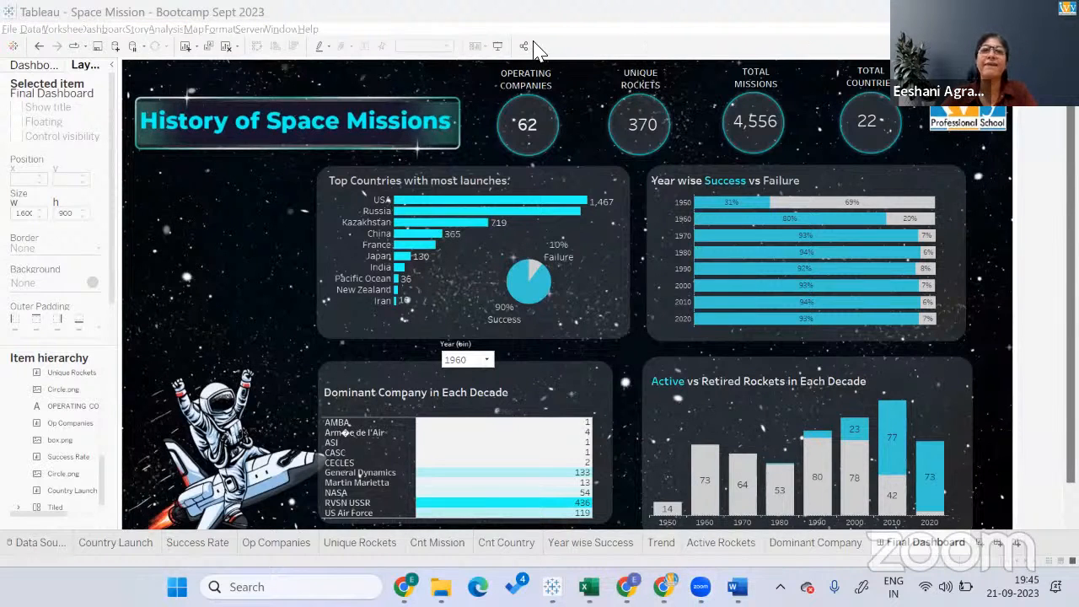
click(500, 49)
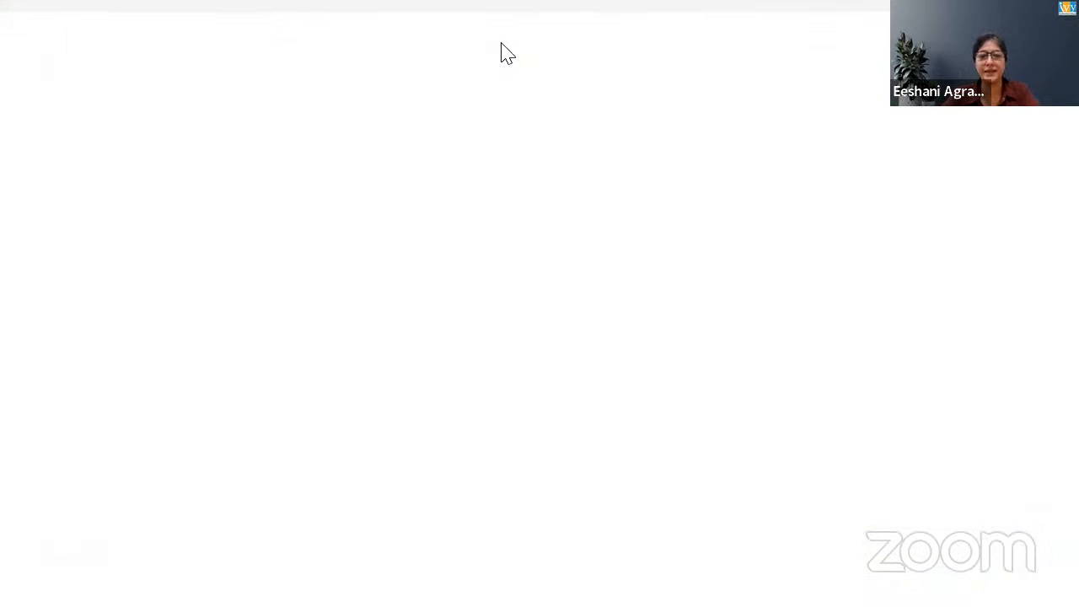